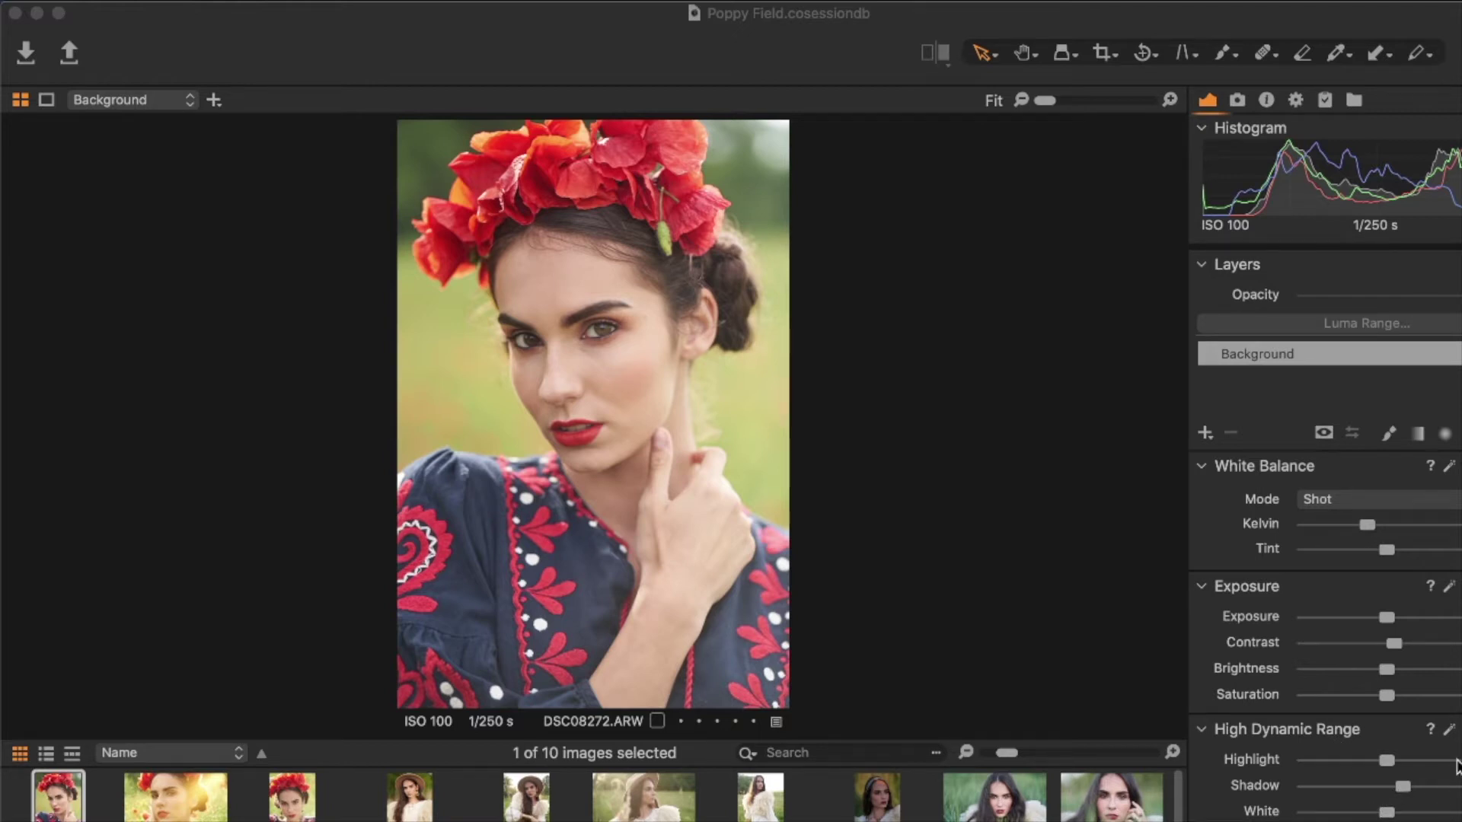
Step: Compare the portrait DSC08272.ARW before and after its adjustments in split view, moving the divider across the face, and leave the comparison
scroll(1325, 457, "down", 1)
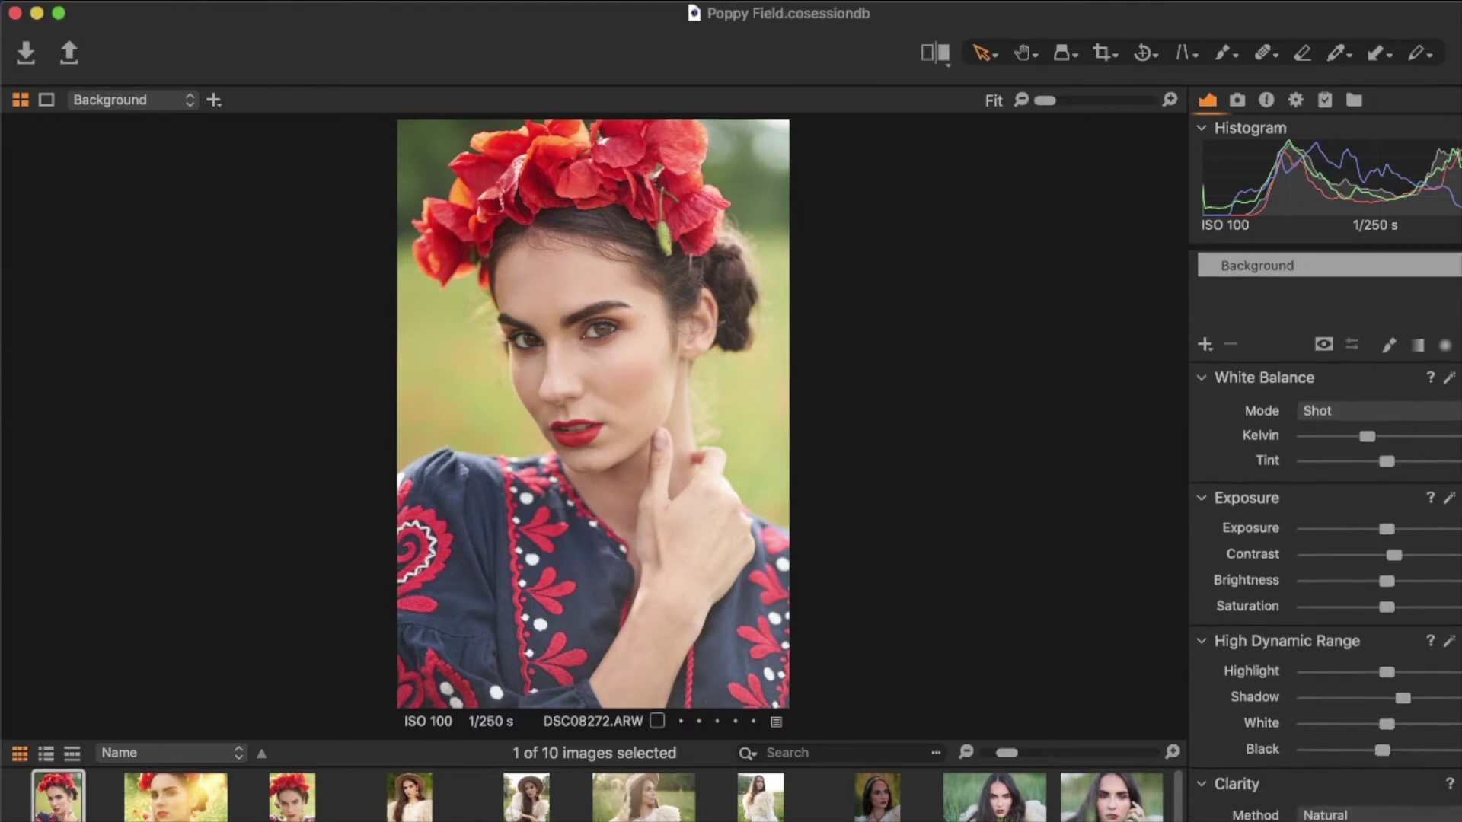
left_click(934, 47)
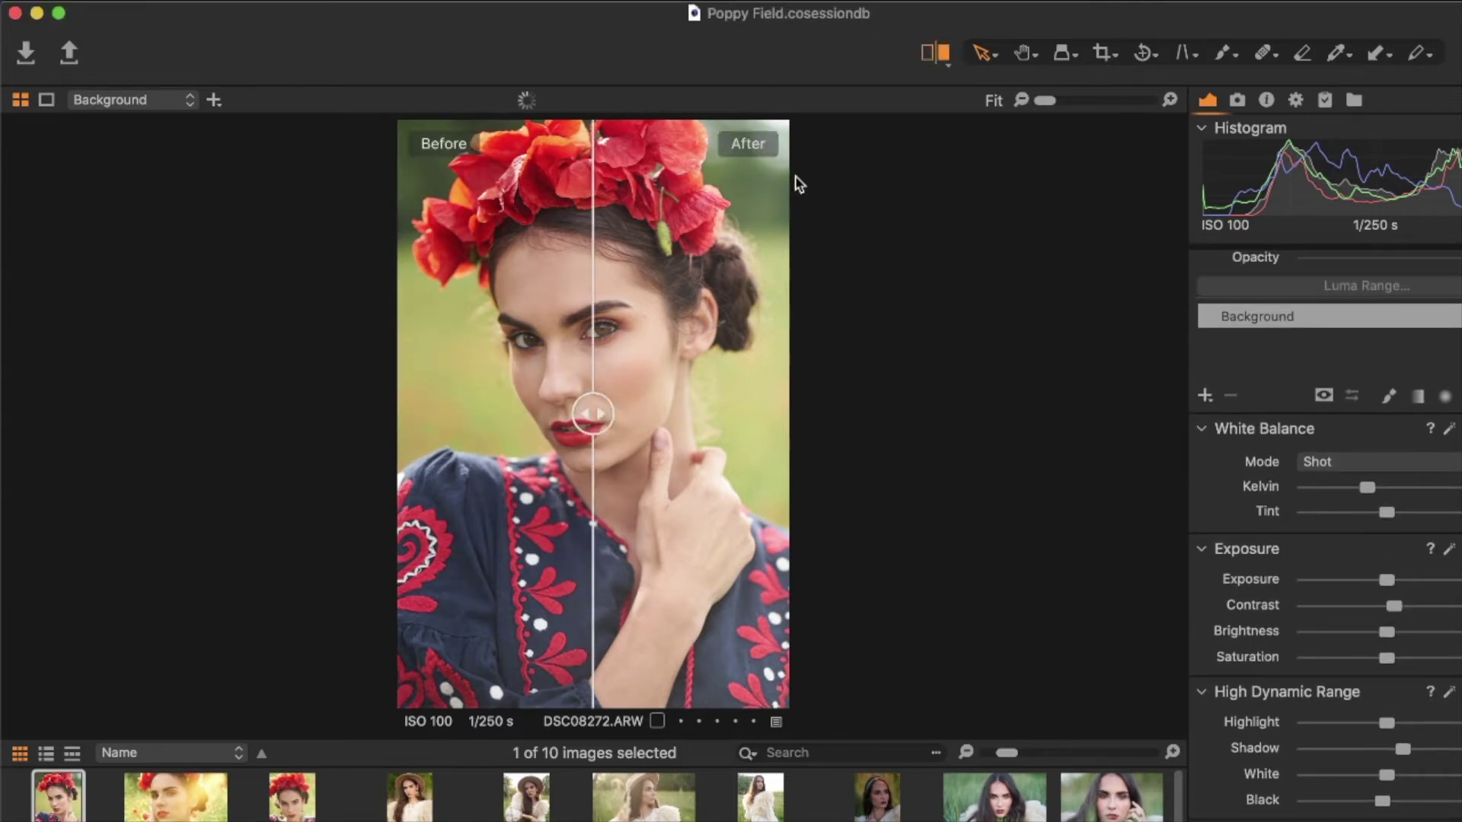
left_click_drag(579, 411, 593, 474)
left_click_drag(601, 415, 582, 414)
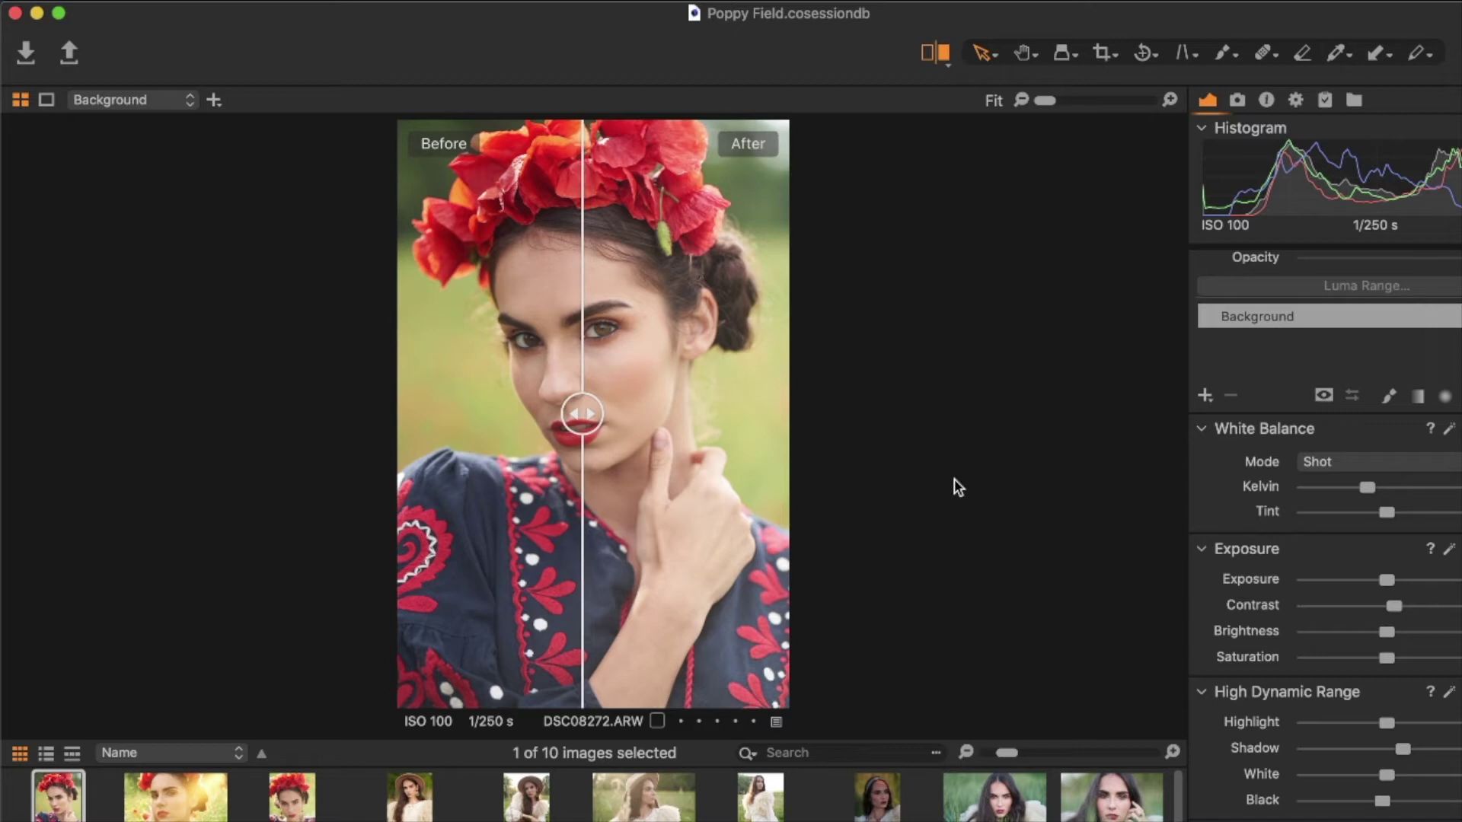
scroll(1324, 533, "down", 6)
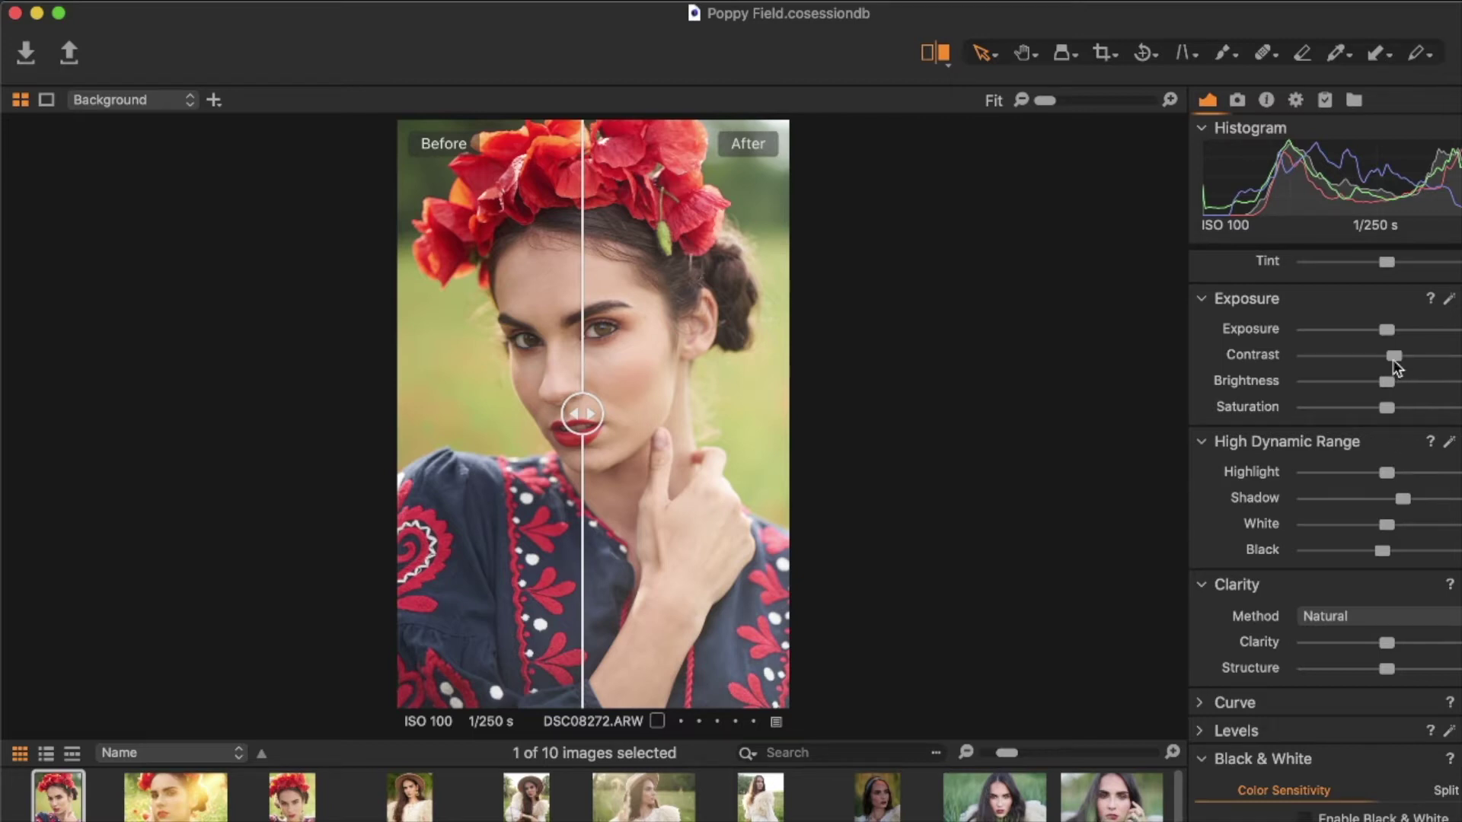
left_click_drag(582, 414, 624, 414)
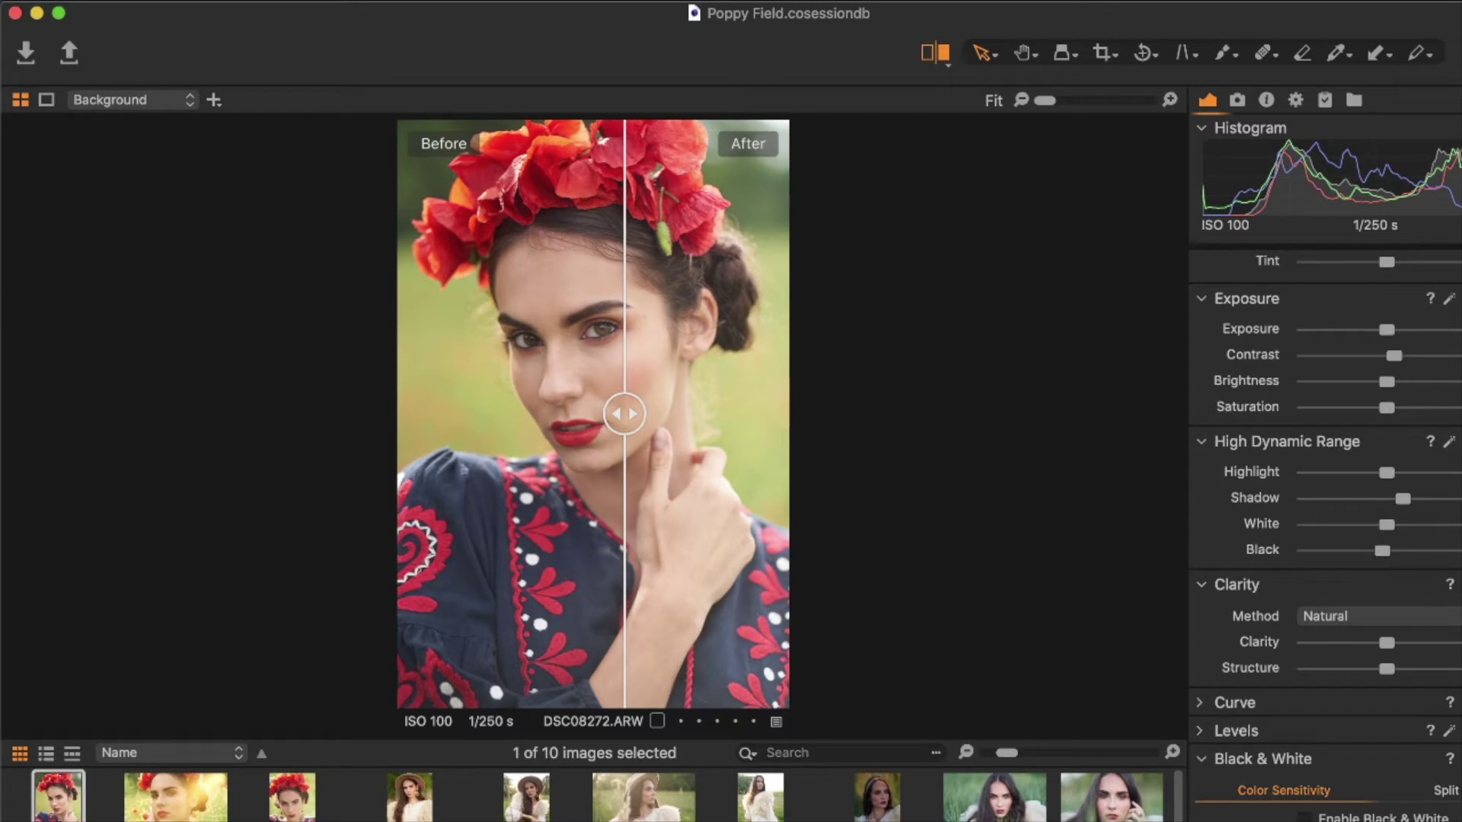
left_click_drag(624, 414, 590, 403)
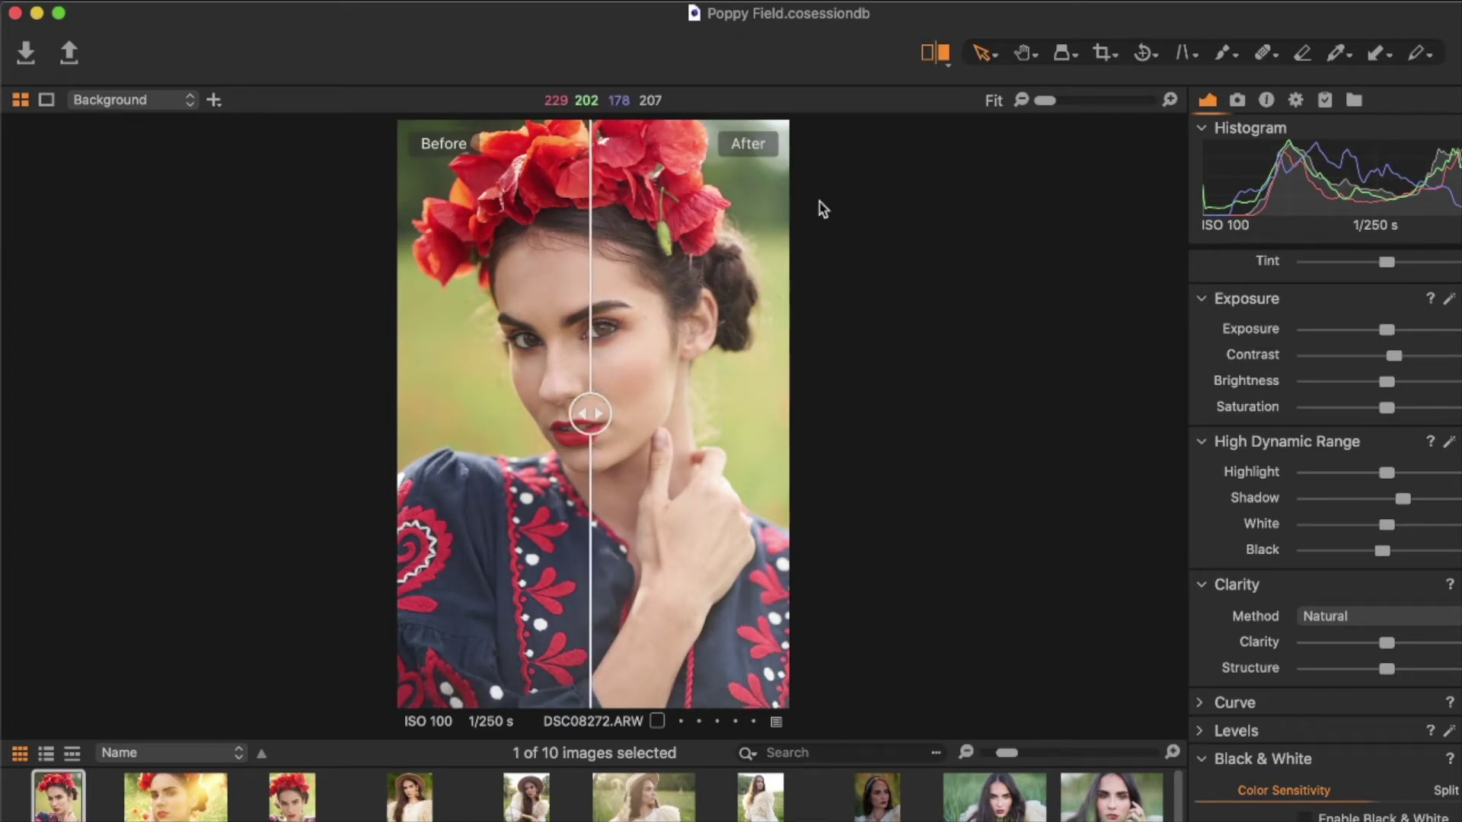
left_click(936, 56)
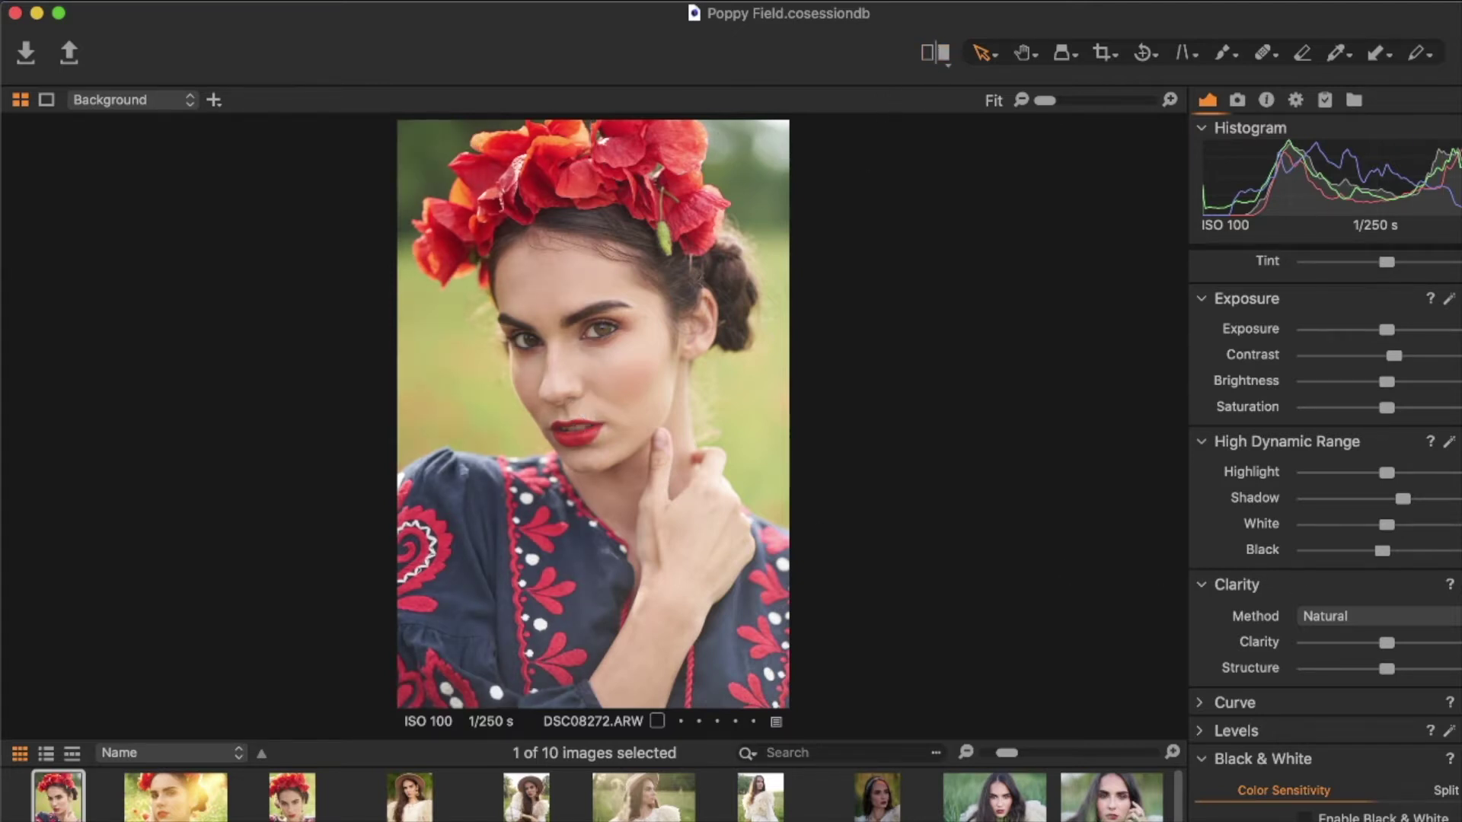
Step: View the backlit portrait DSC08537.ARW and return to DSC08272.ARW
scroll(1332, 456, "up", 5)
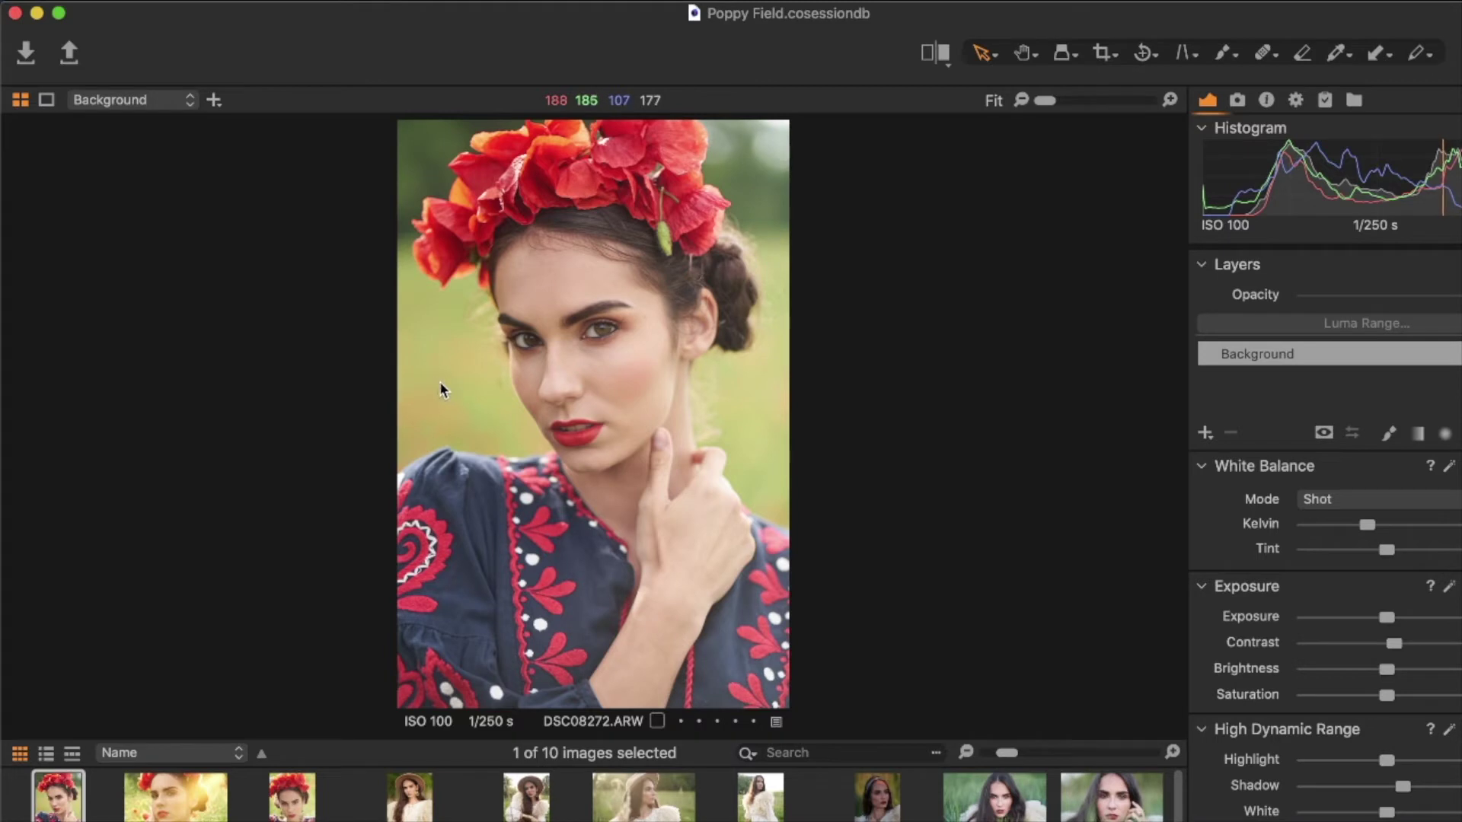
left_click(171, 802)
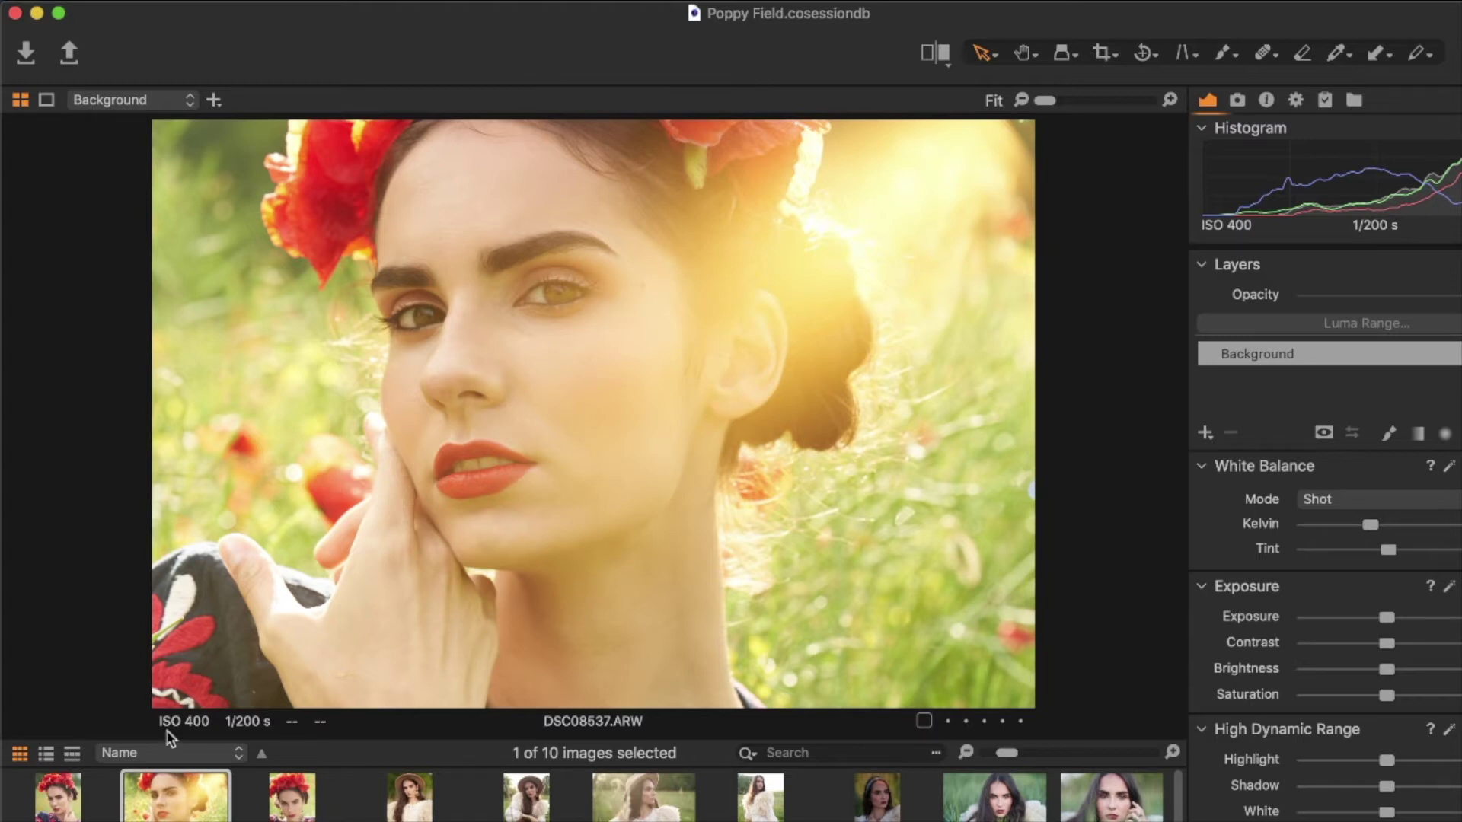
left_click(53, 804)
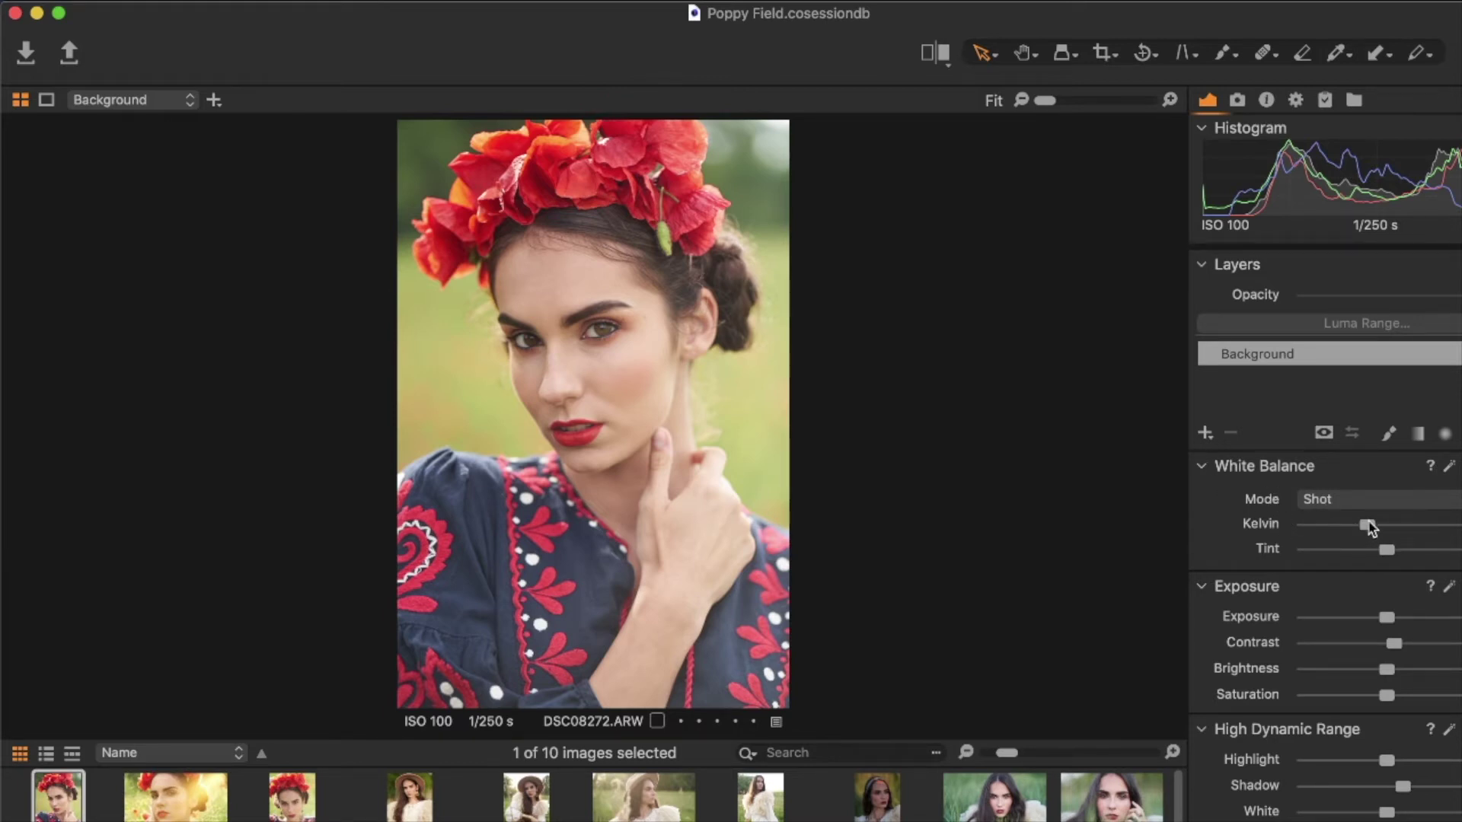
Step: Warm the portrait's white balance by raising its Kelvin value
left_click_drag(1369, 524, 1382, 524)
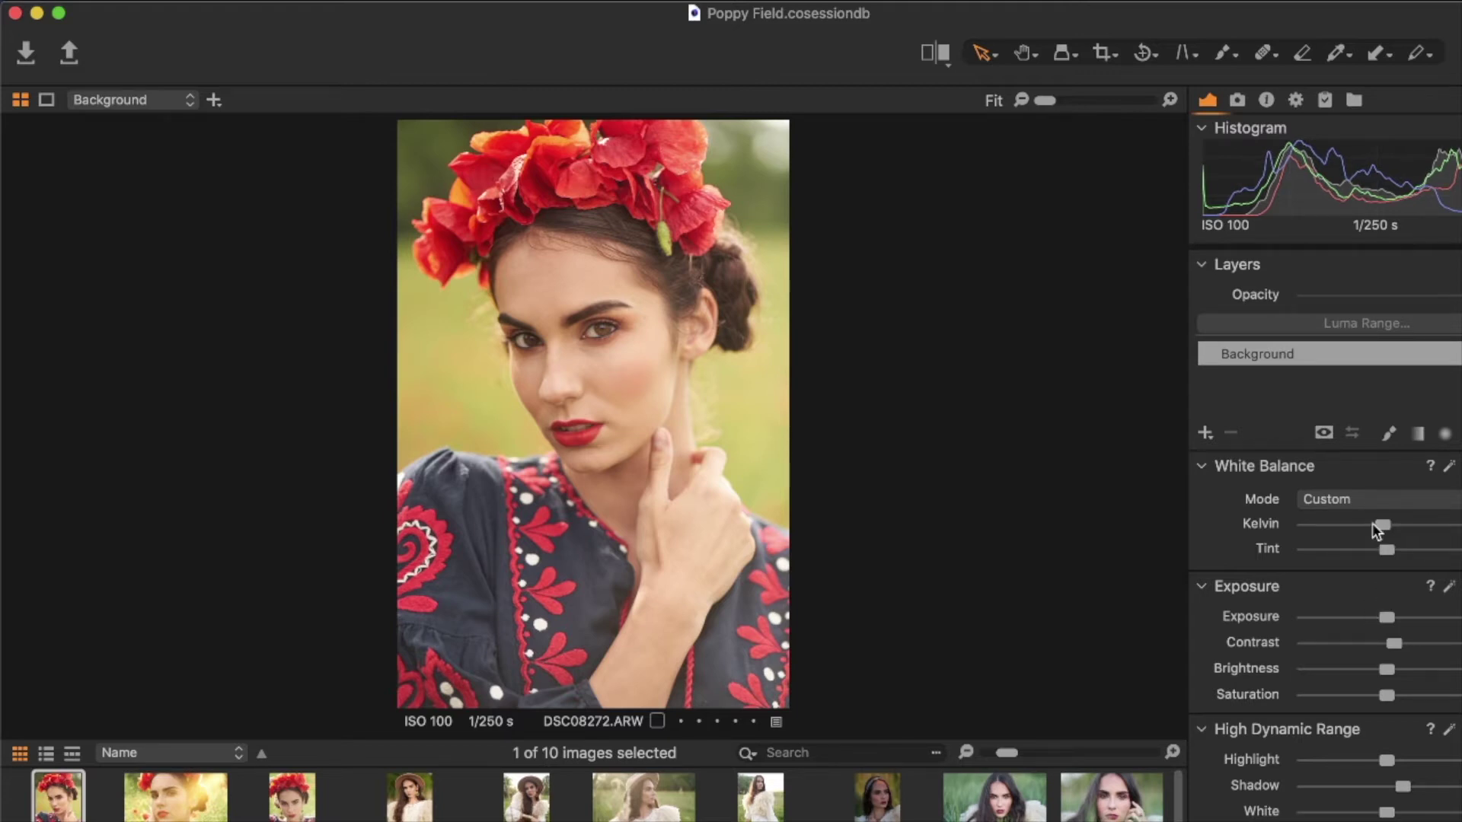
left_click_drag(1378, 524, 1390, 524)
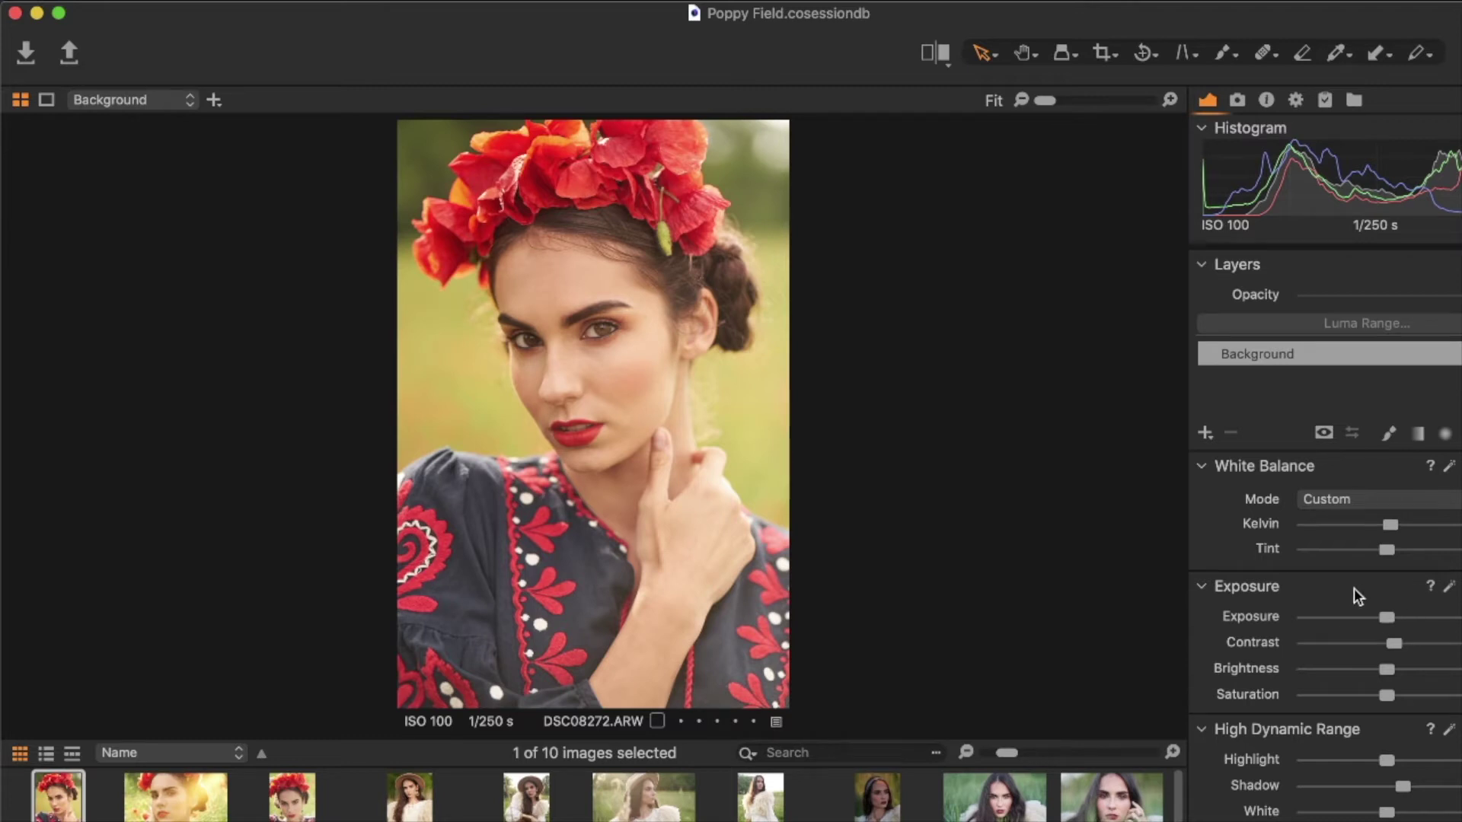
Step: Compare the warmed portrait with its original in split view and return to the normal view
left_click(939, 52)
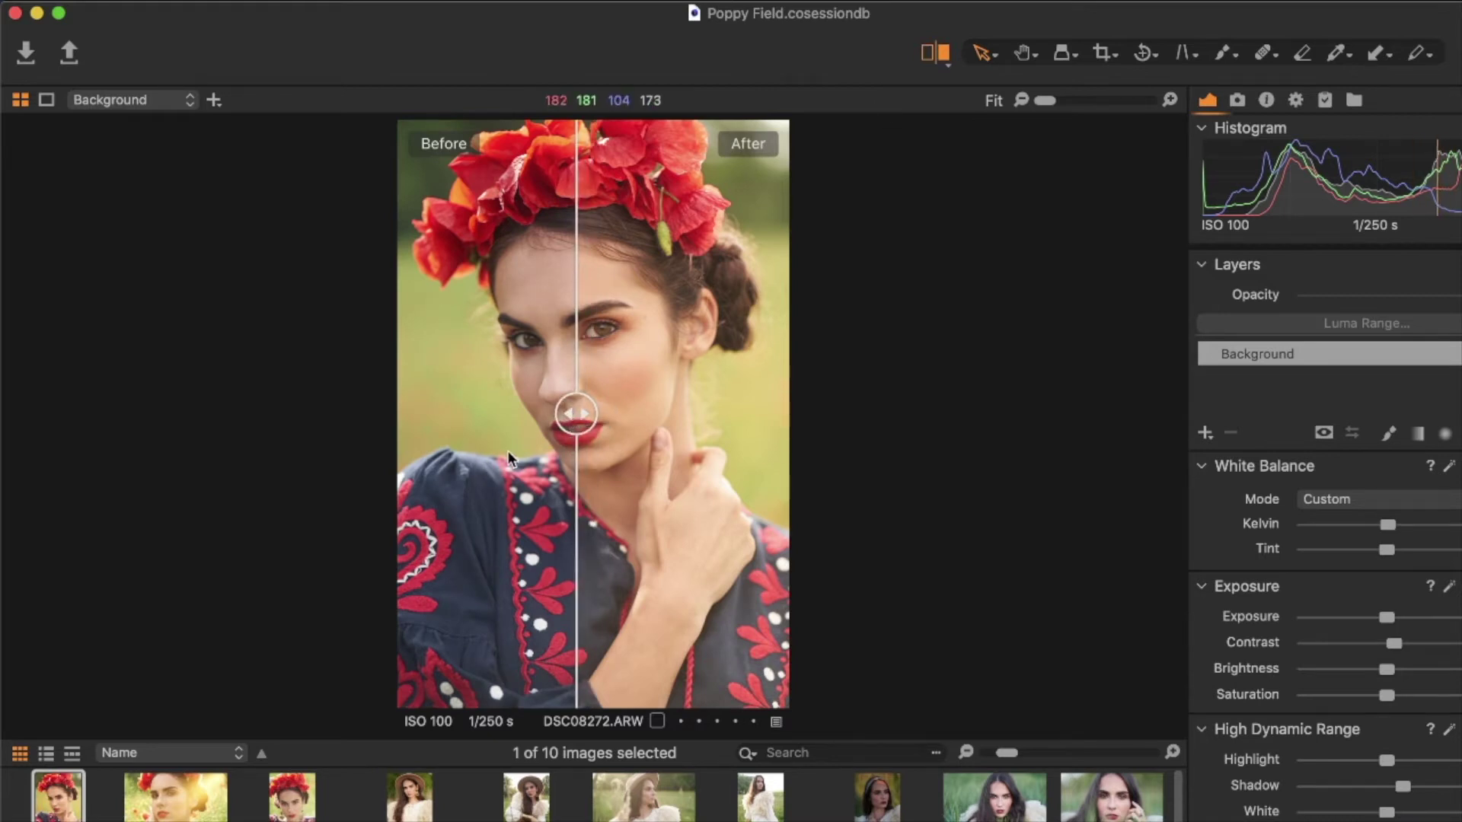
key("super+t")
left_click_drag(575, 415, 527, 411)
left_click_drag(672, 461, 759, 469)
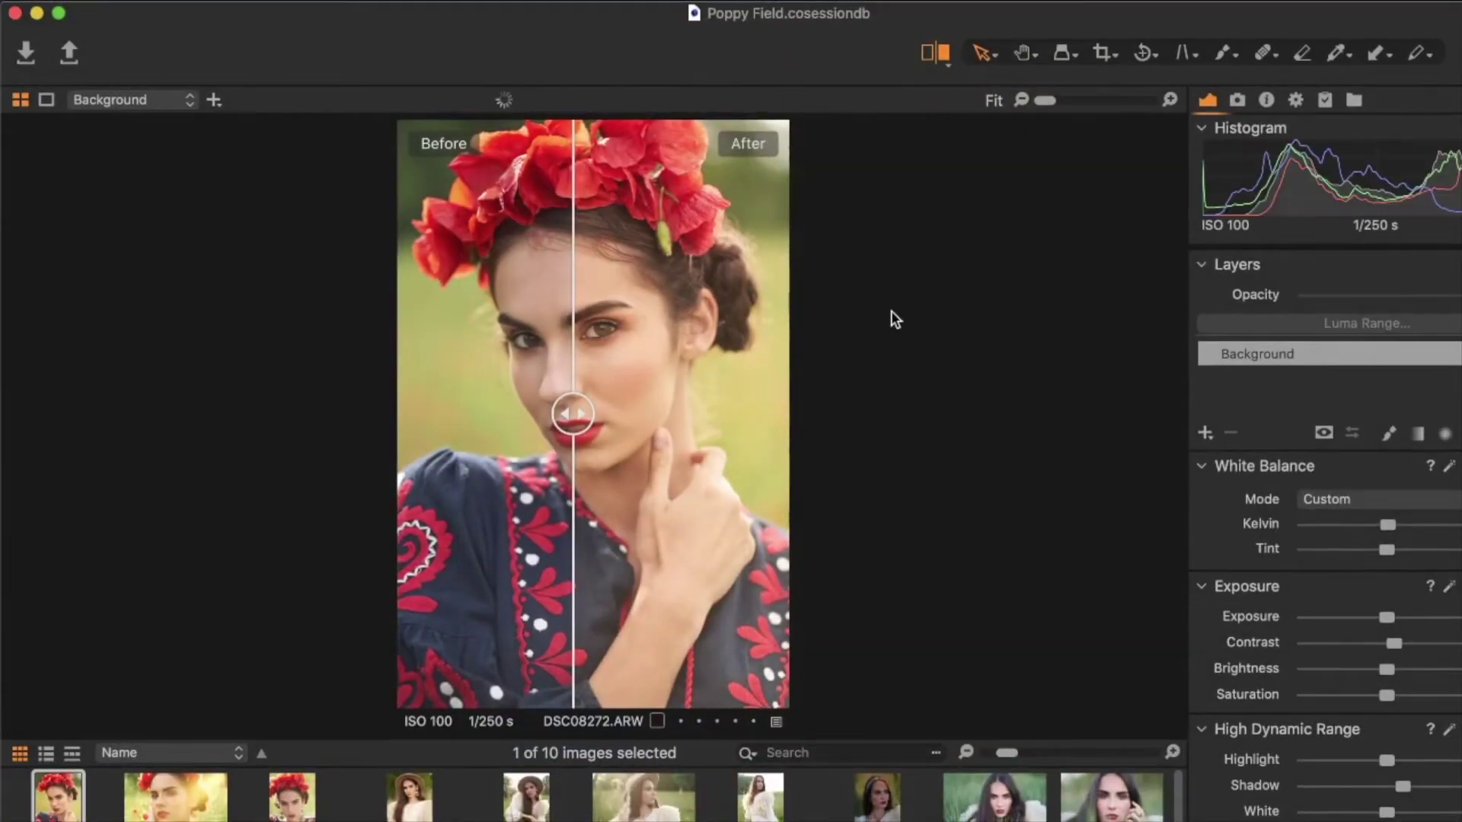
left_click(913, 57)
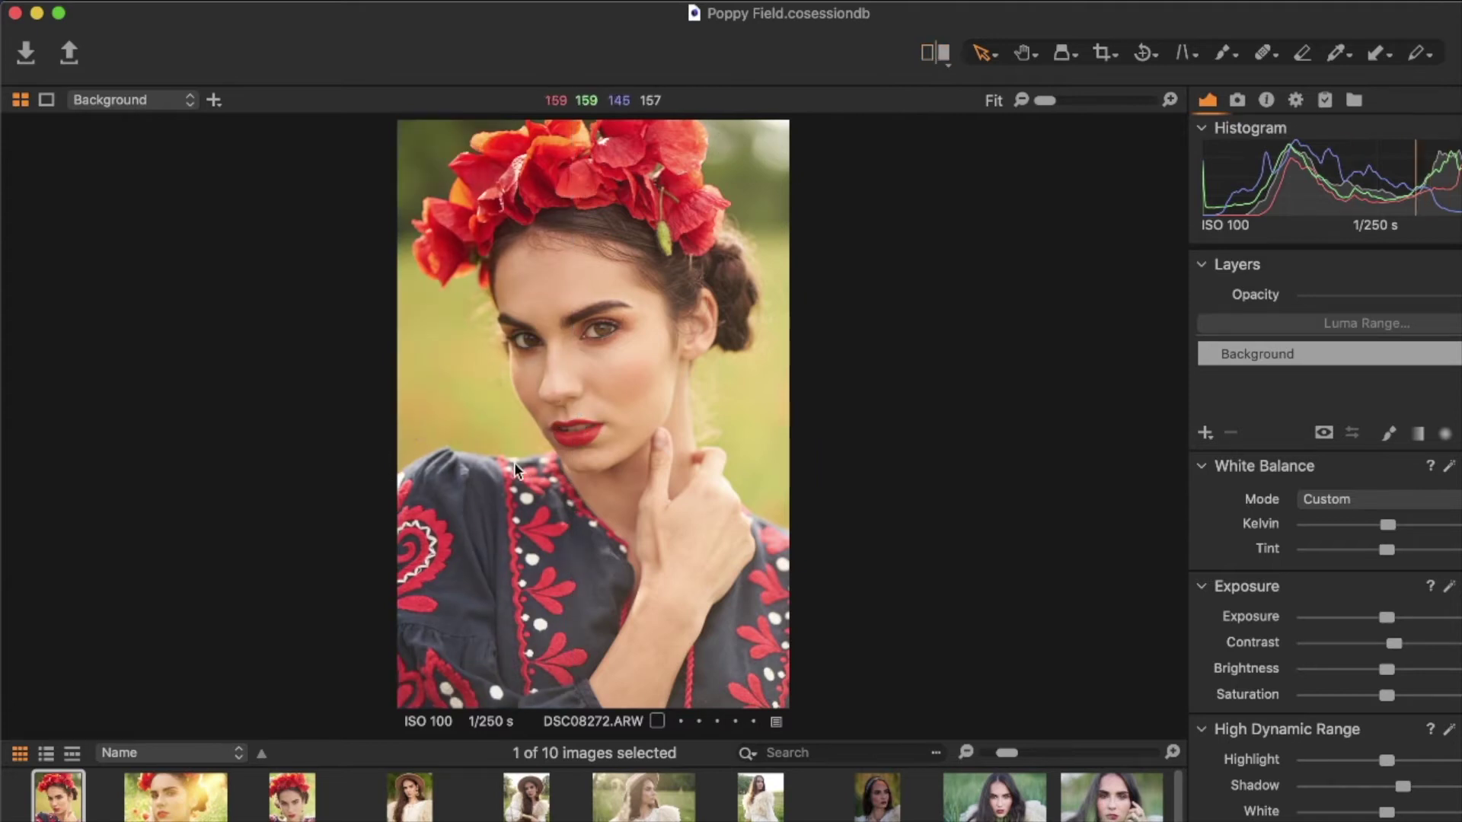
Step: Send the portrait to Adobe Photoshop 2020 for editing as an uncompressed 16 bit TIFF in Adobe RGB (1998) at 300 px/in and 100% scale
right_click(582, 363)
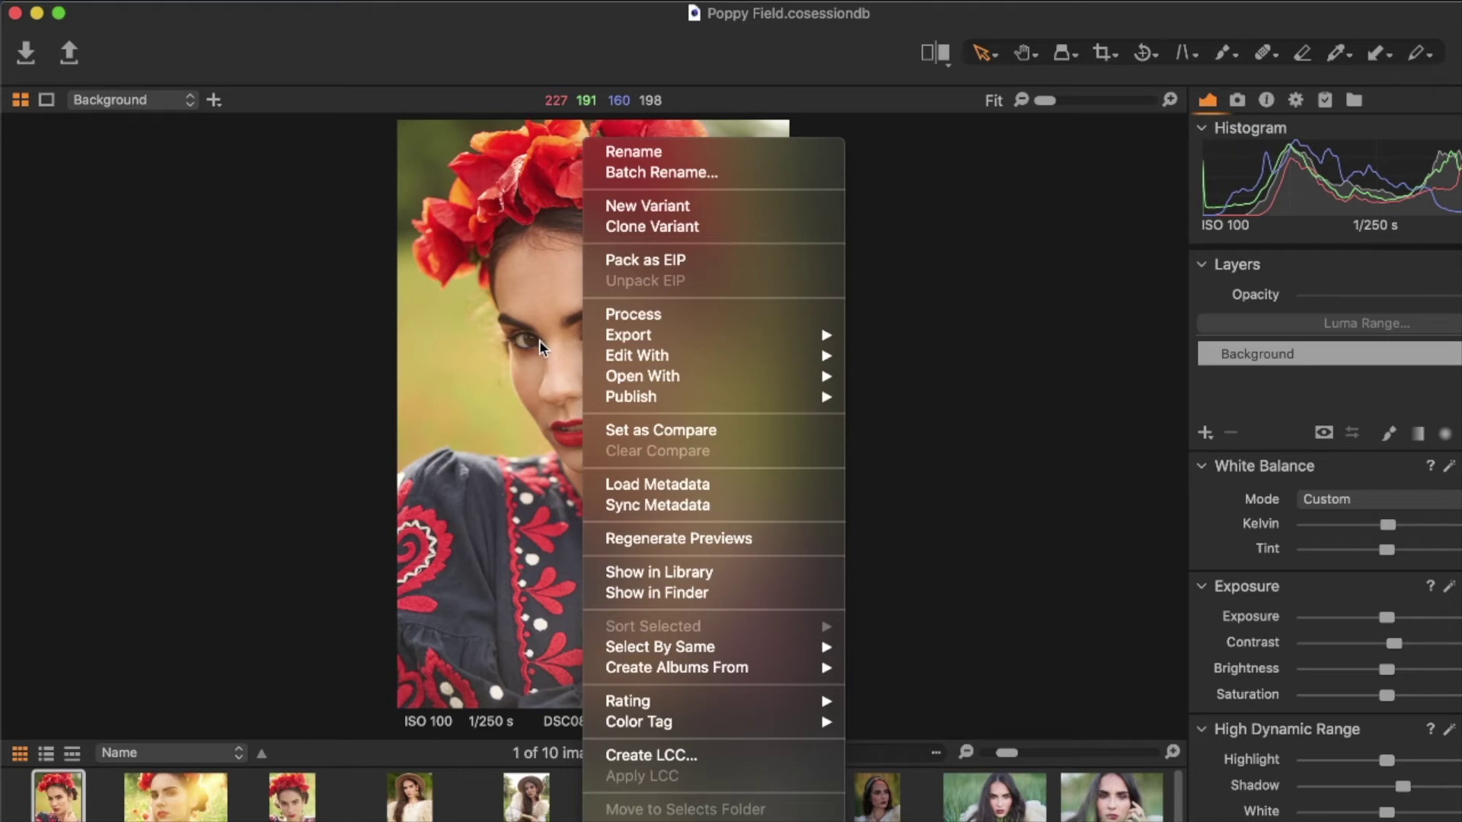
mouse_move(717, 359)
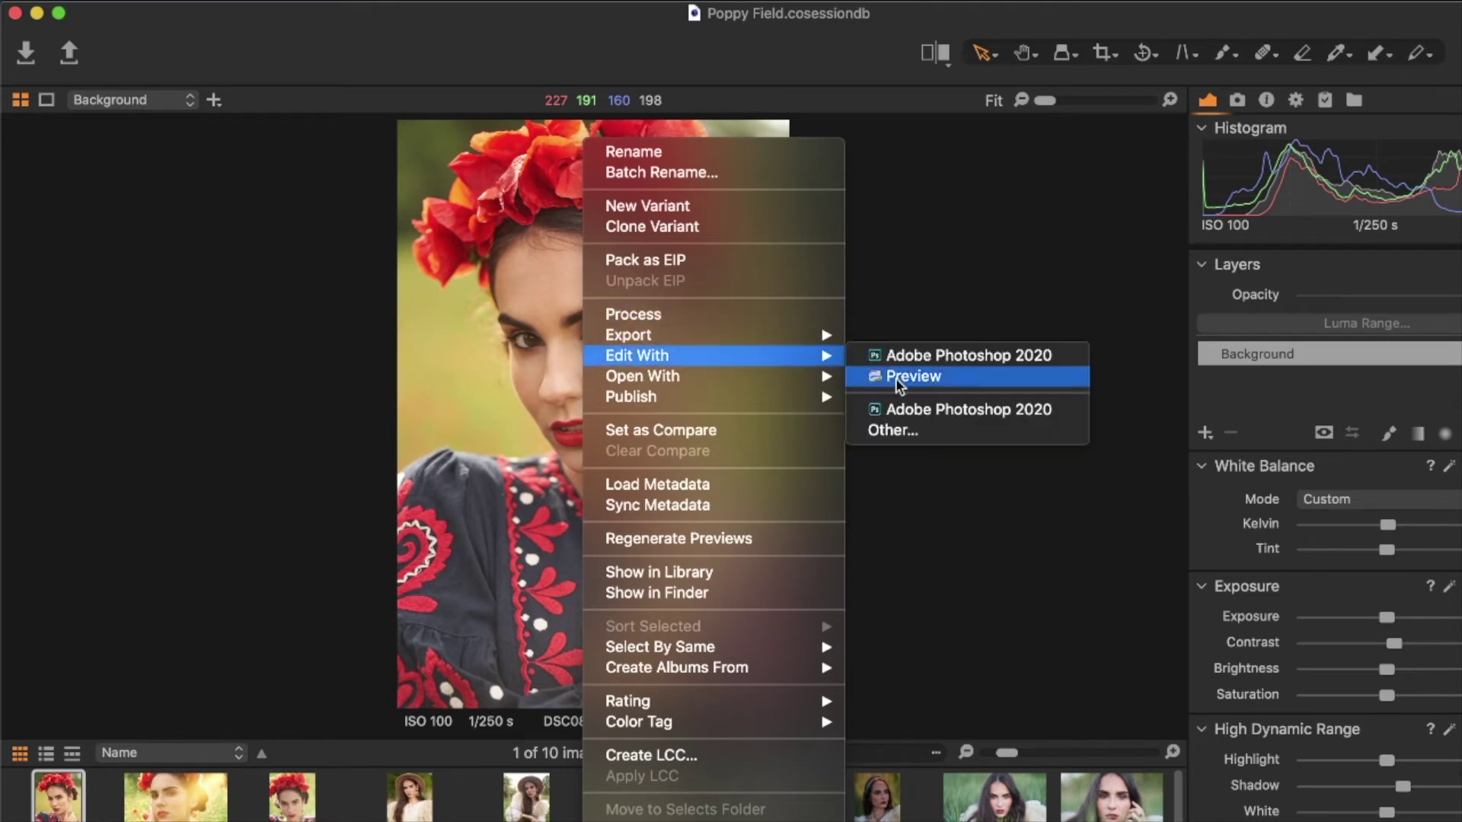
left_click(887, 356)
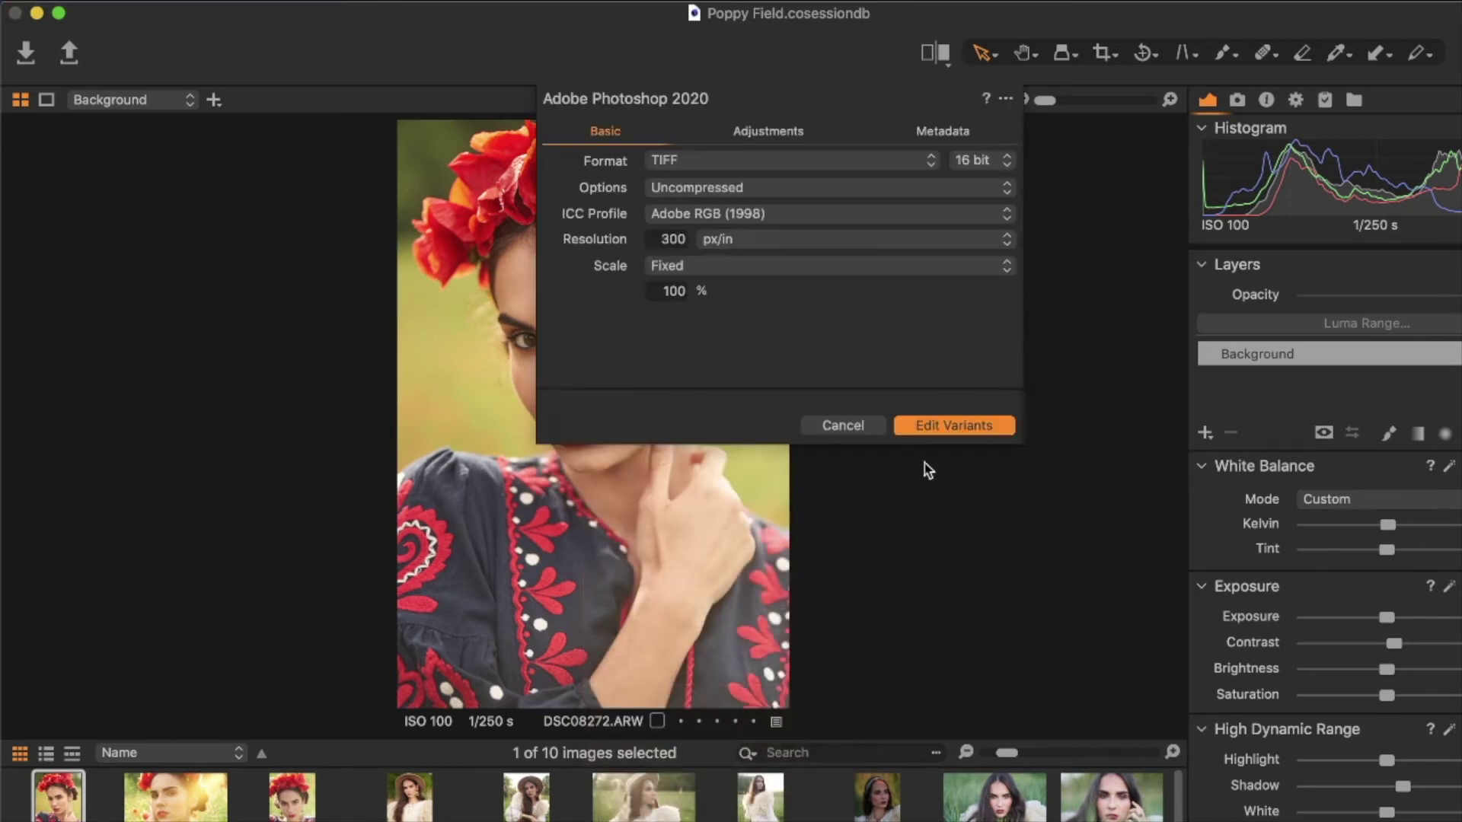
left_click(930, 424)
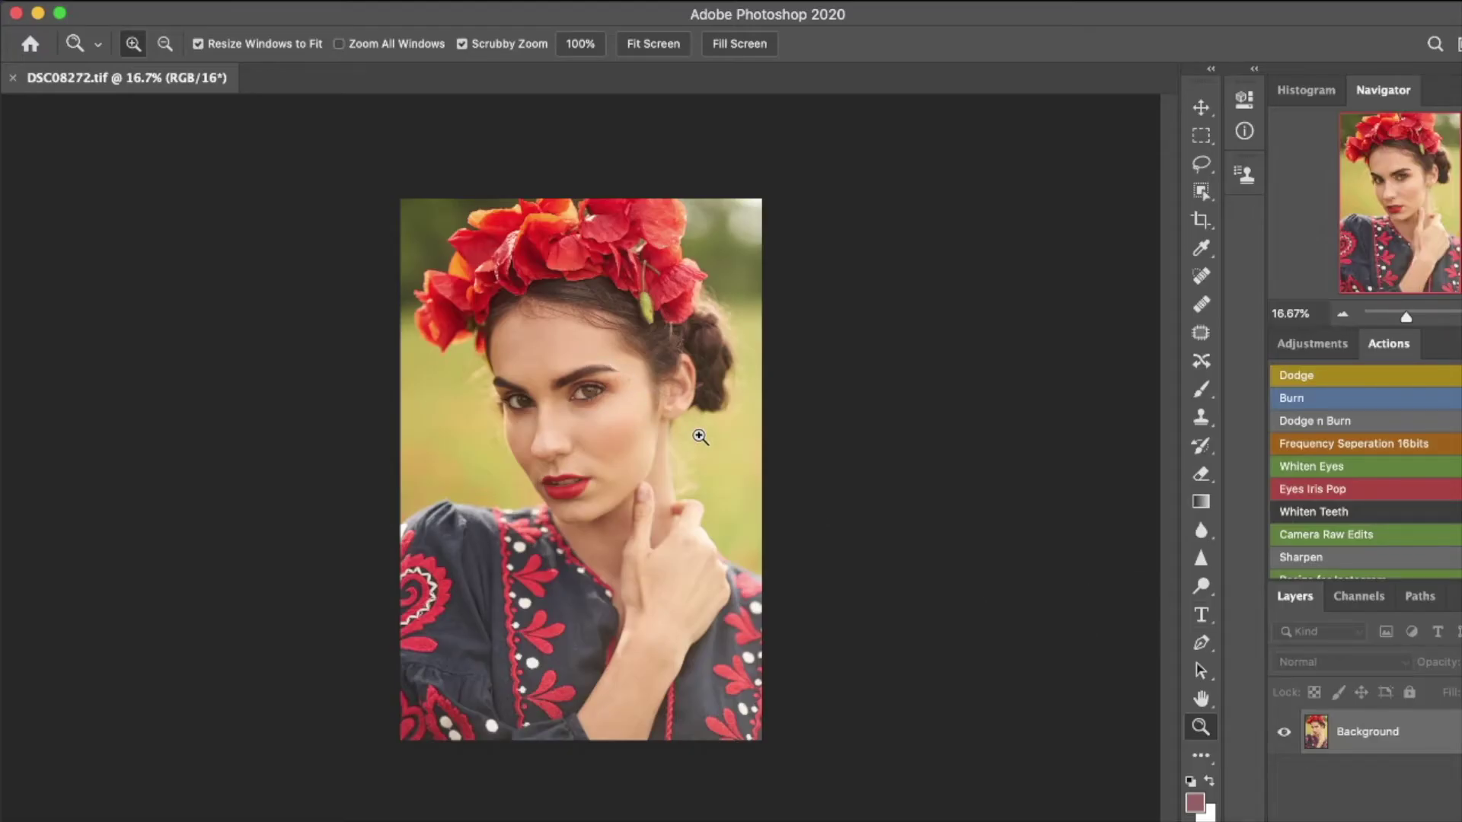
Step: Create a new empty layer above the Background and activate the Healing Brush
left_click(692, 415)
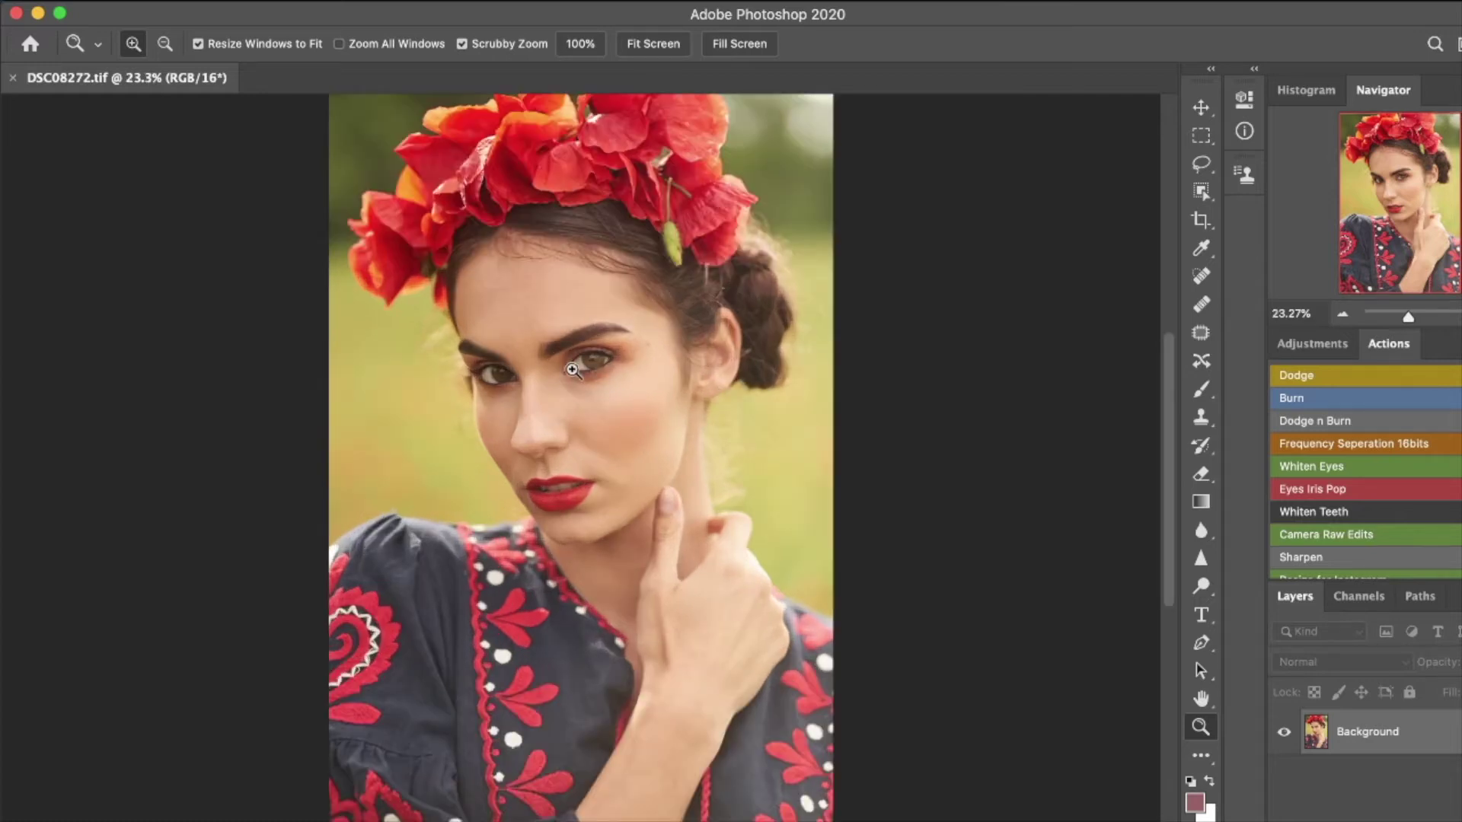
left_click_drag(580, 398, 568, 276)
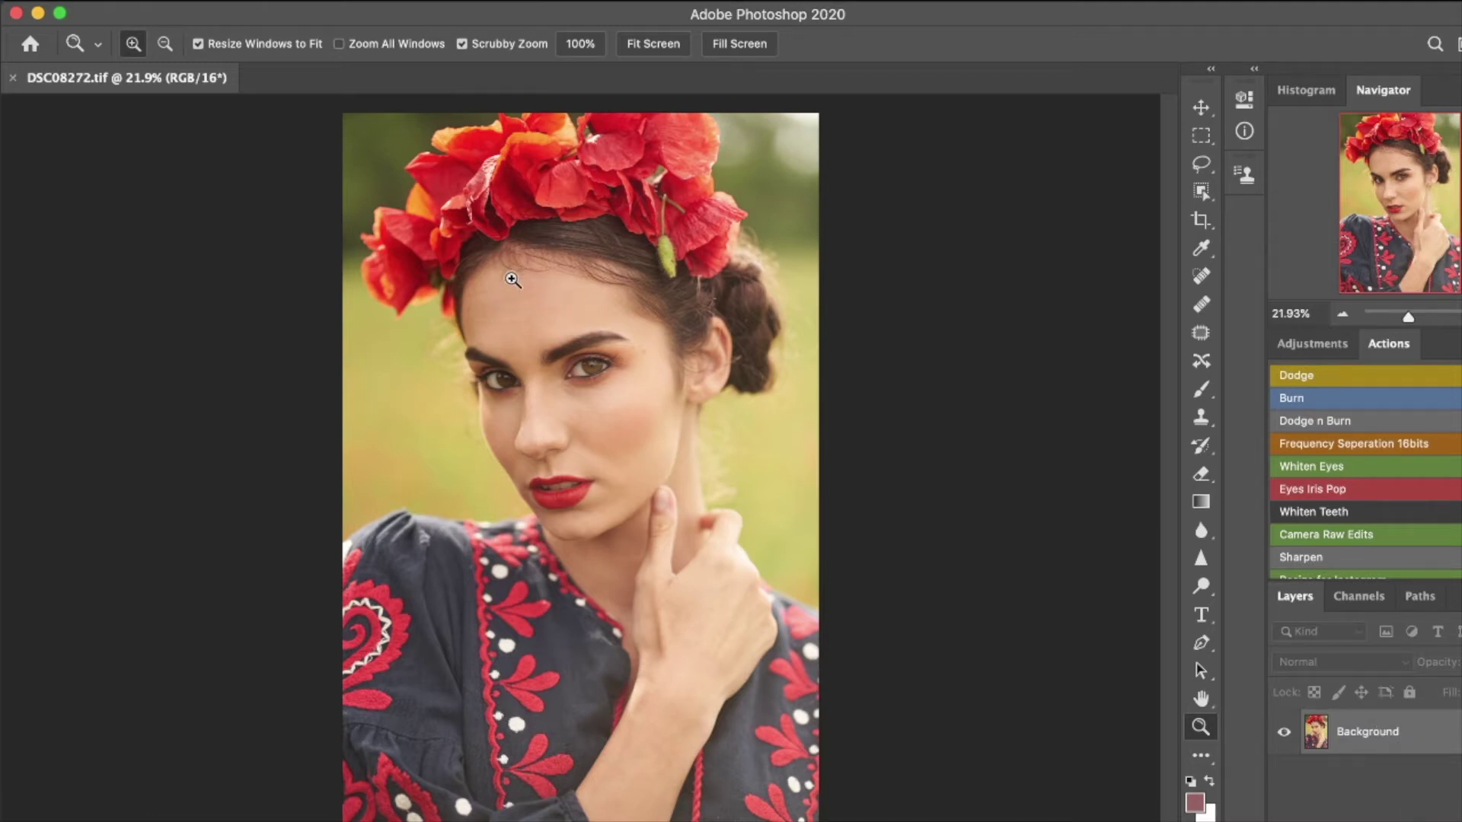
left_click_drag(495, 247, 505, 294)
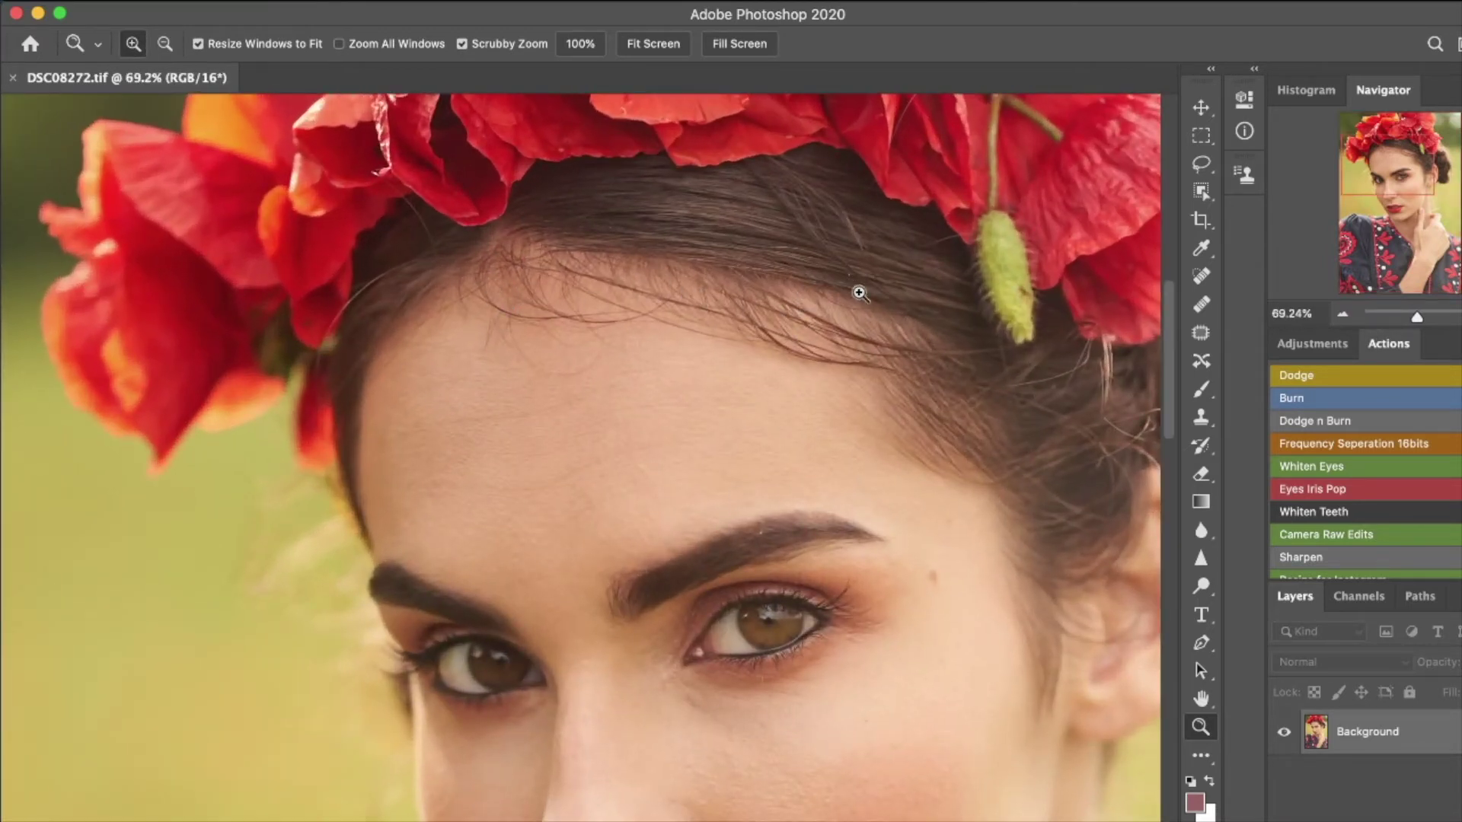
left_click_drag(740, 386, 688, 442)
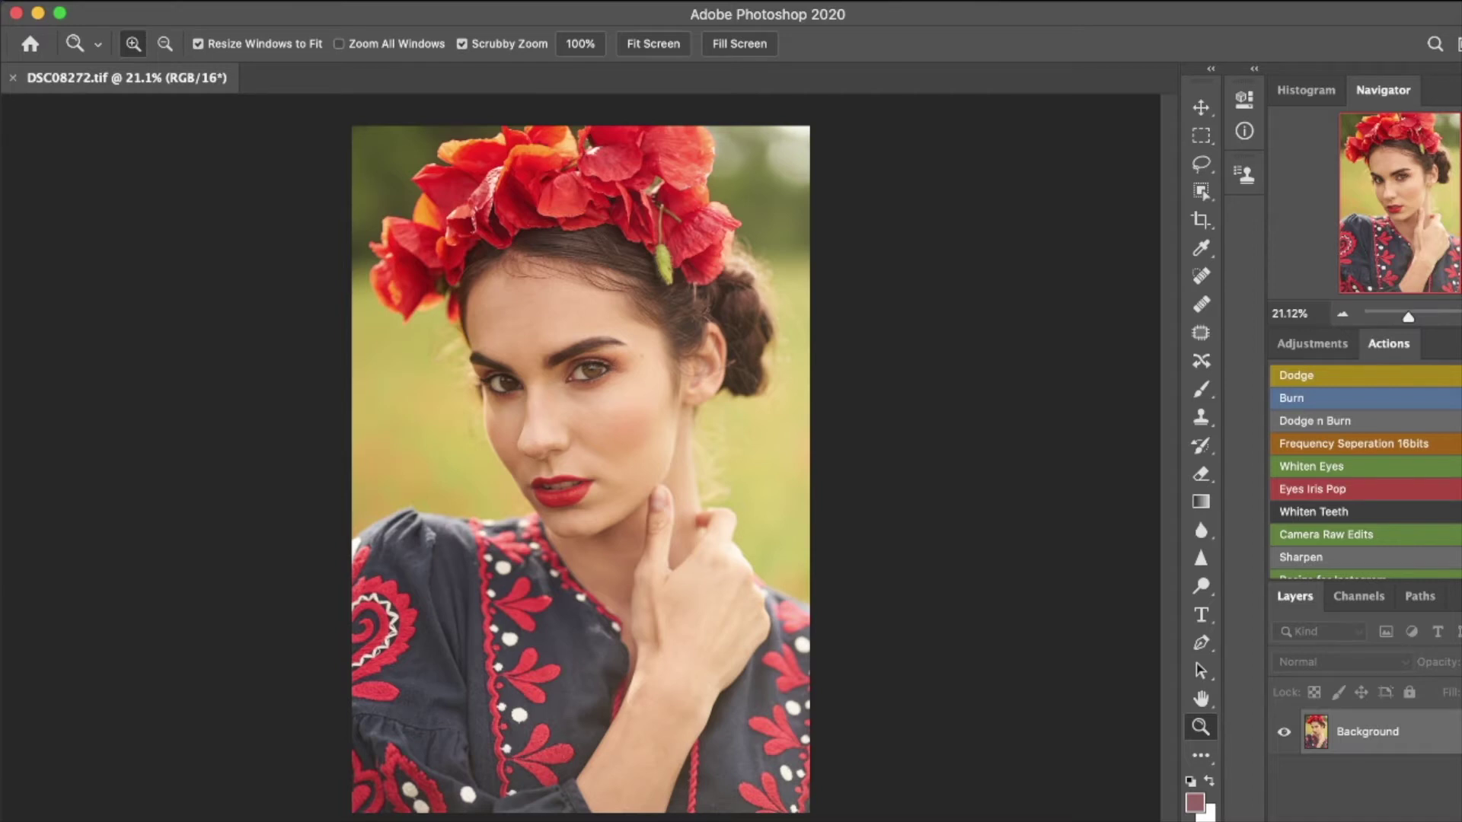
key("super+shift+alt+n")
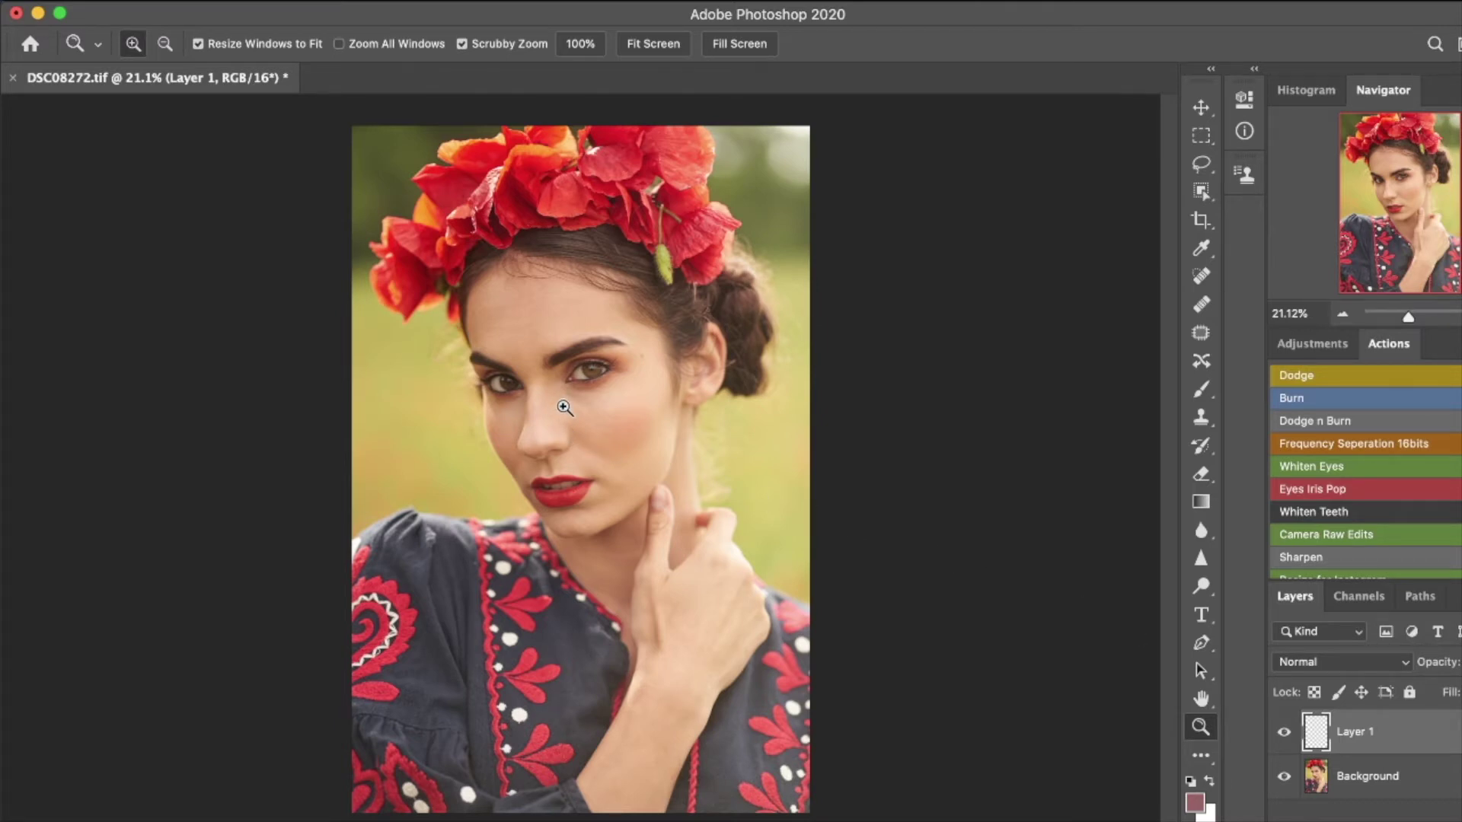
key("j")
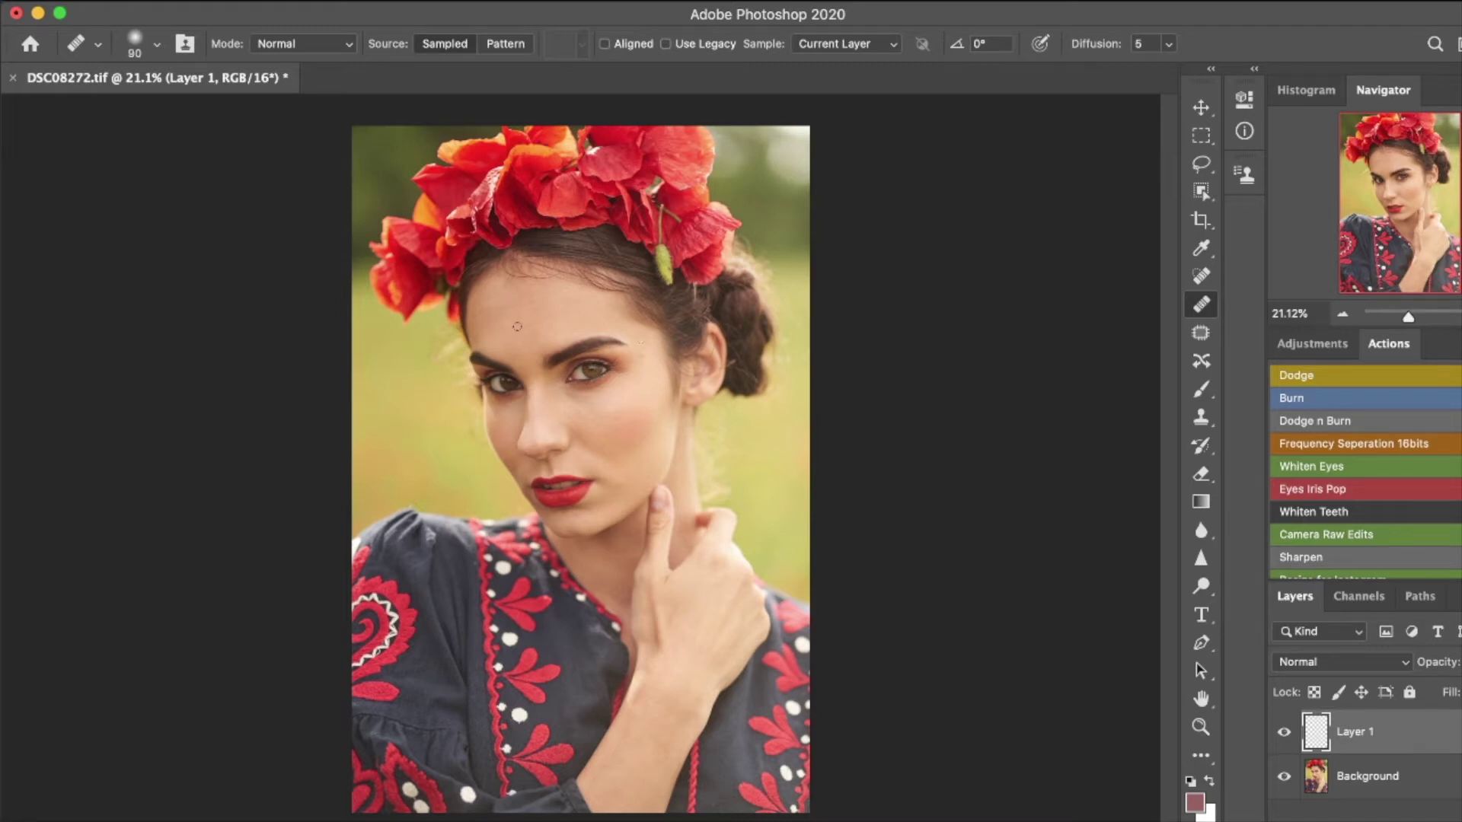
Step: Examine the skin of the forehead, eyes and cheeks up close and at full-portrait scale for areas to retouch
key("z")
left_click_drag(499, 326, 622, 298)
scroll(610, 379, "down", 10)
scroll(610, 378, "right", 5)
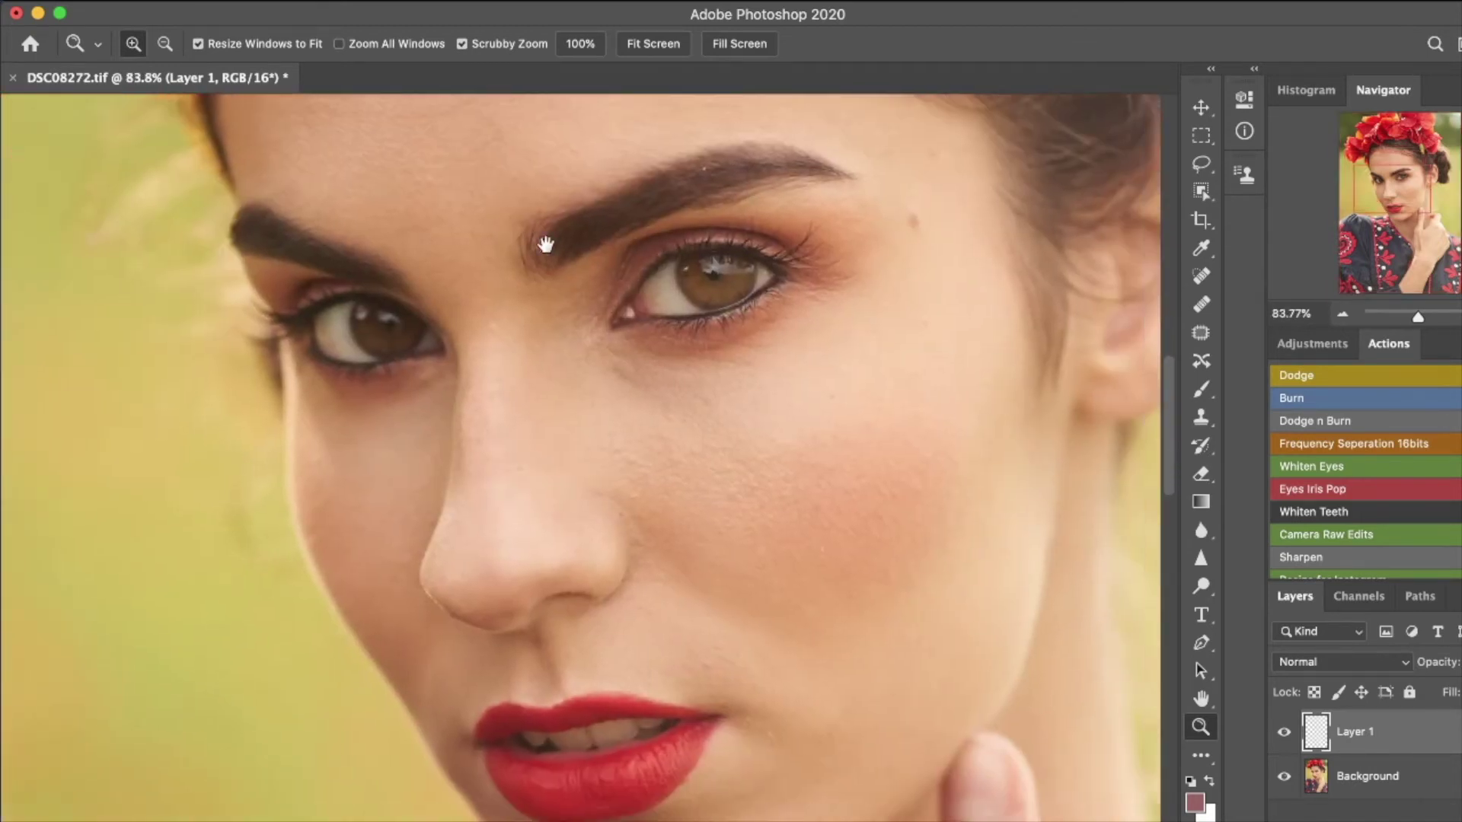
scroll(673, 351, "right", 2)
scroll(669, 385, "right", 4)
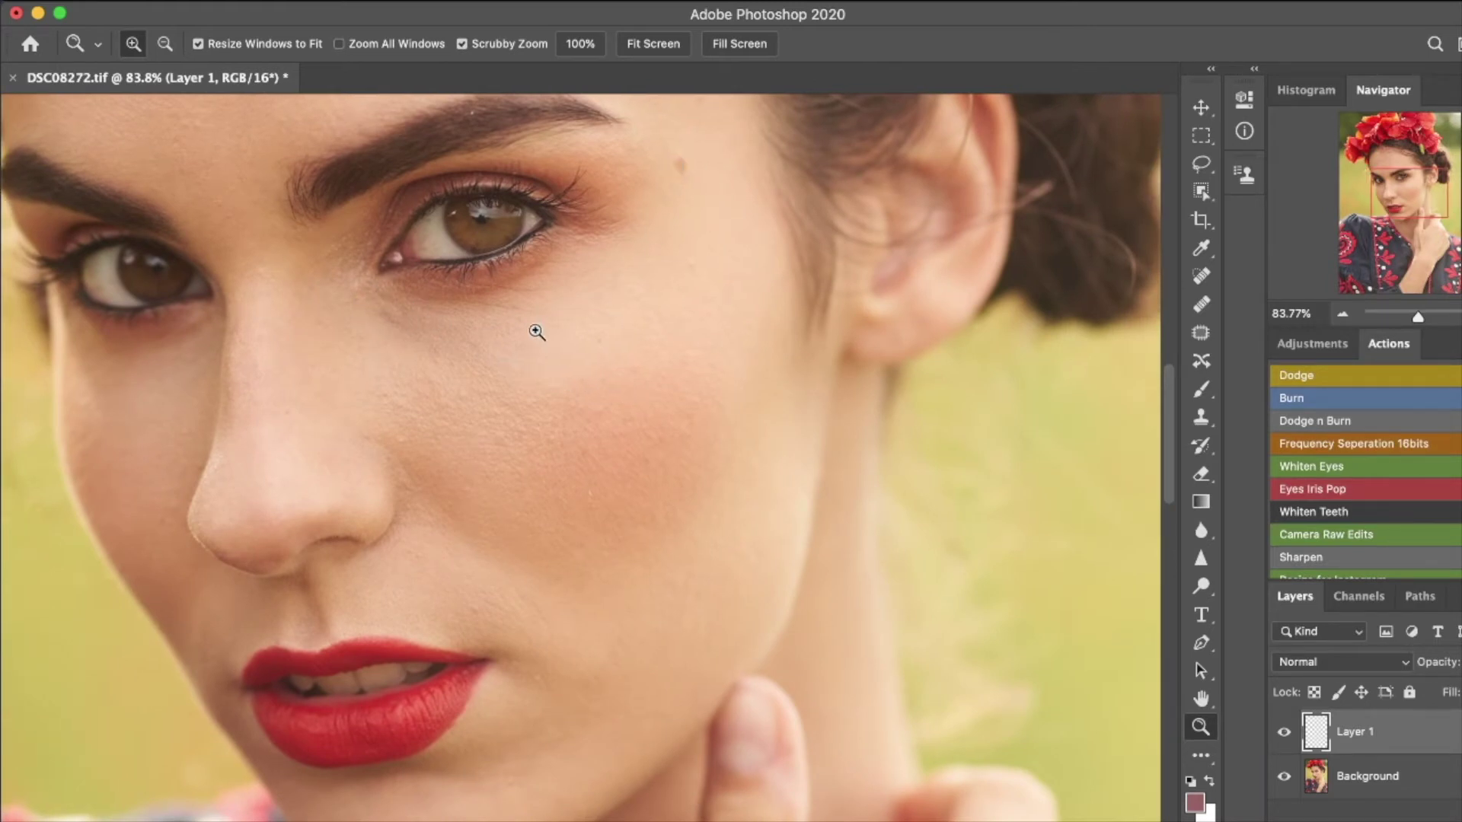
scroll(556, 358, "down", 5)
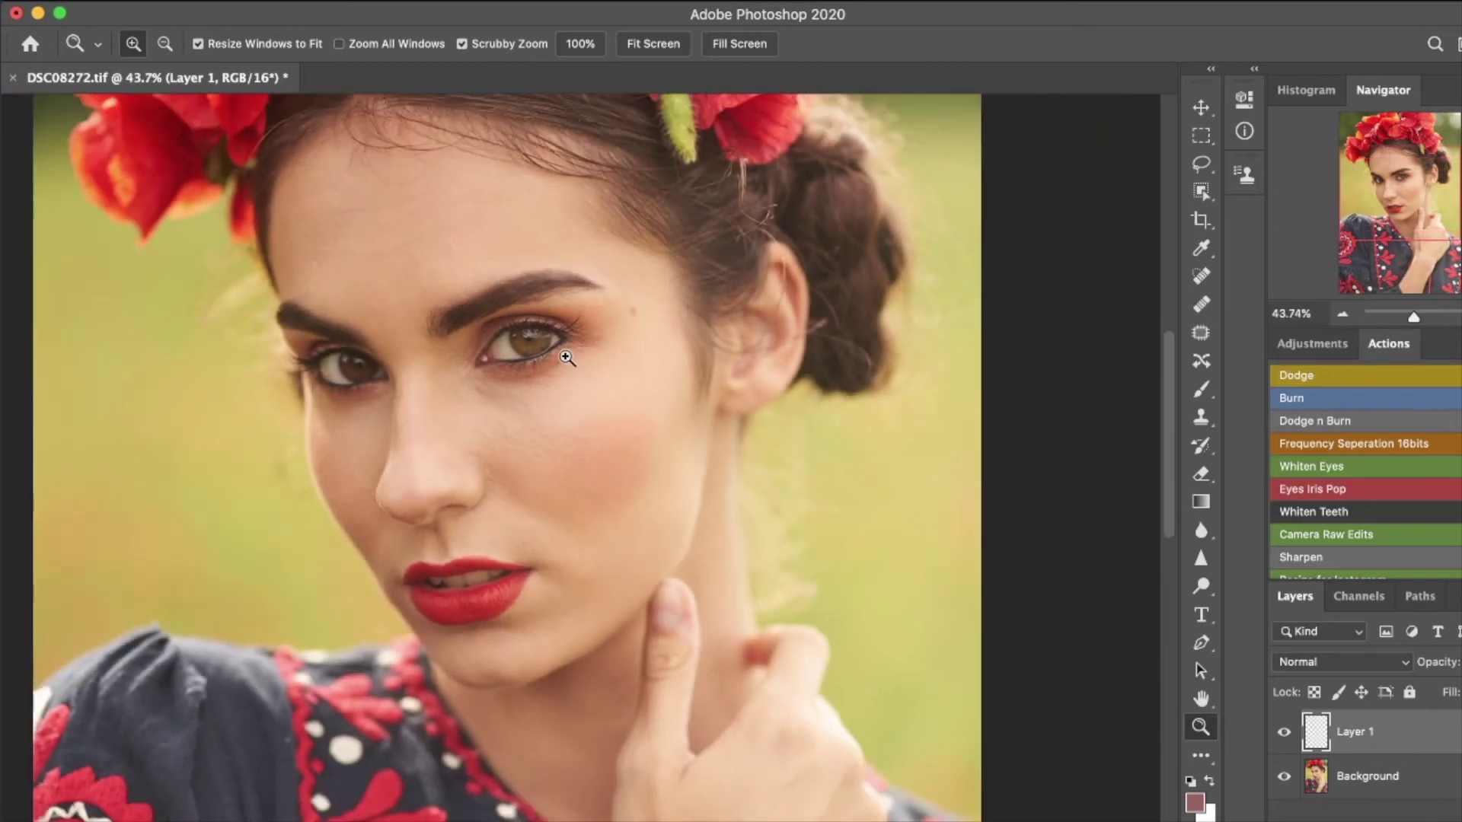
scroll(571, 356, "down", 5)
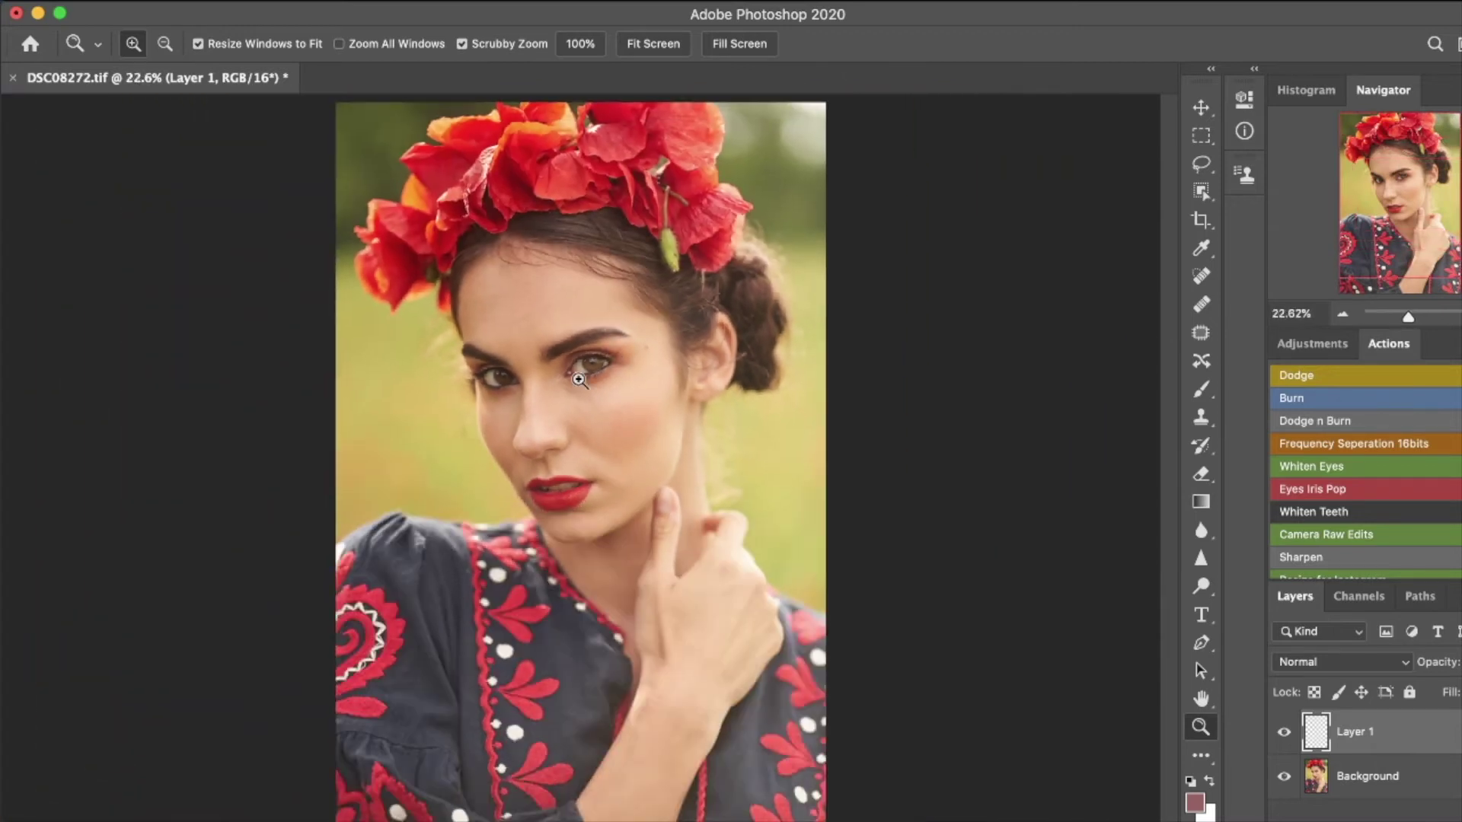
scroll(626, 407, "up", 3)
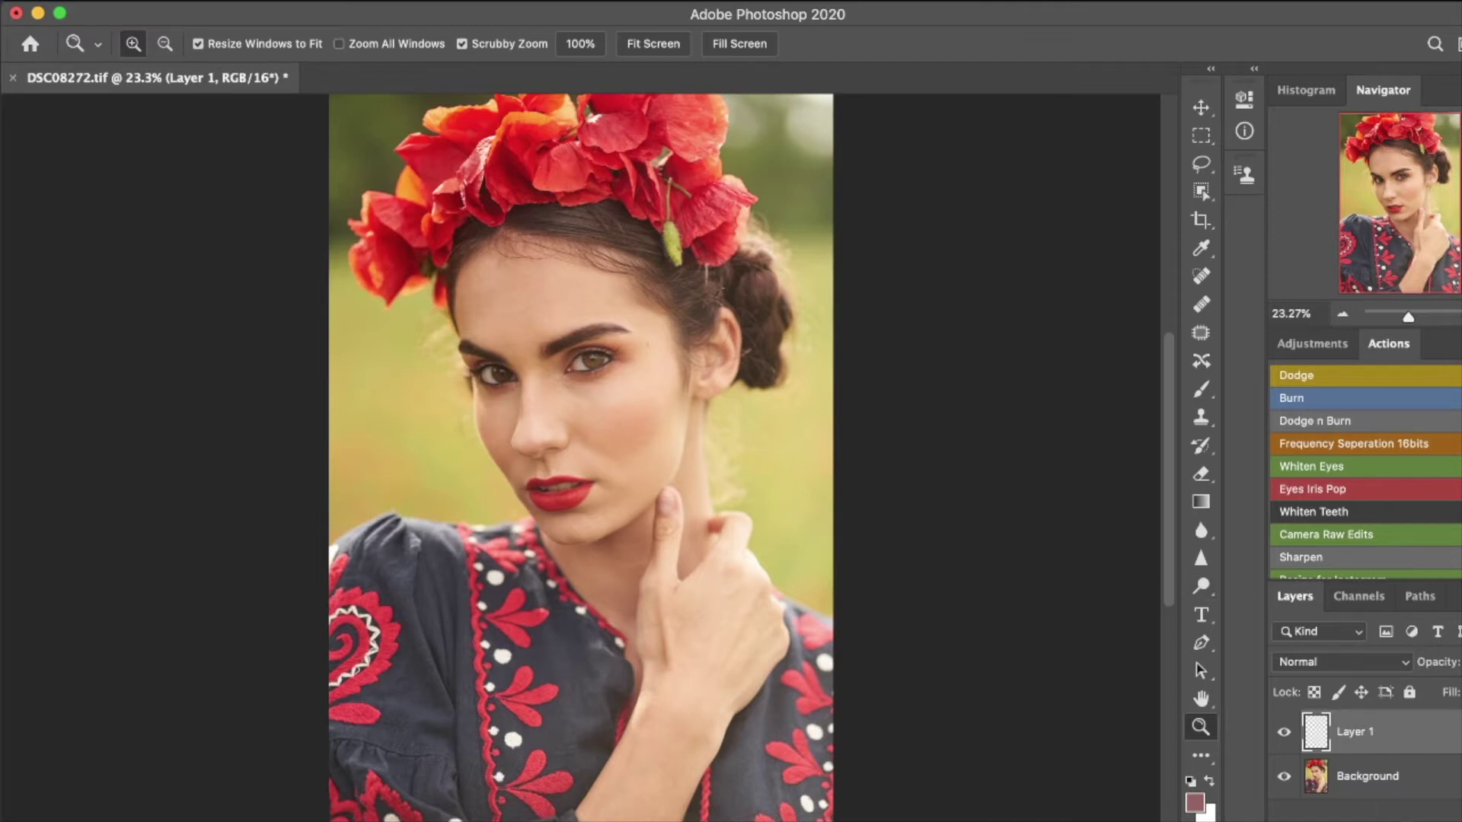
Step: Add a Black & White adjustment layer above Layer 1 with Reds at -200 and Yellows at -38
left_click(1409, 820)
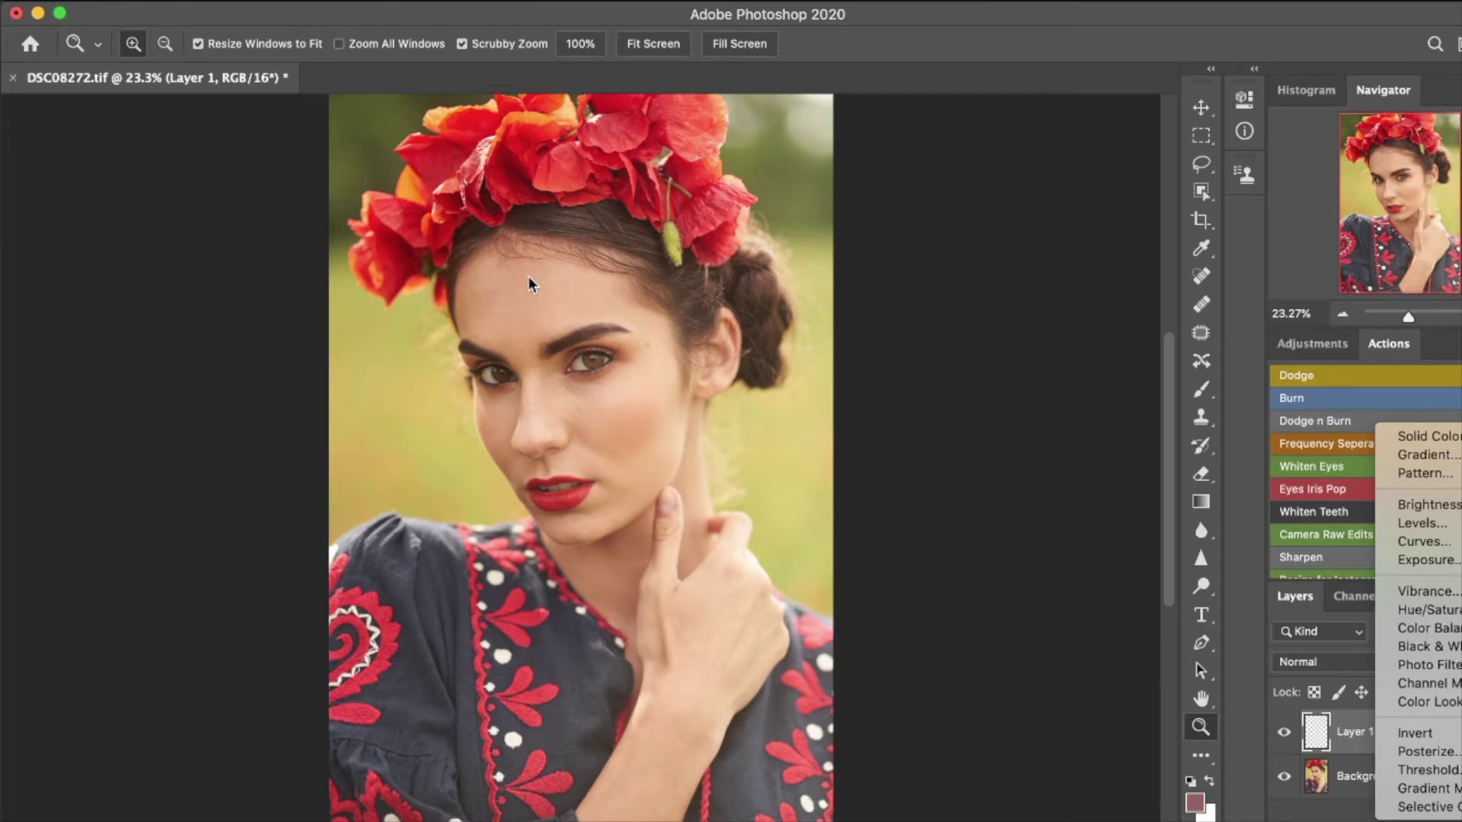
left_click(1412, 647)
left_click_drag(1066, 242, 923, 252)
left_click_drag(1078, 284, 1036, 285)
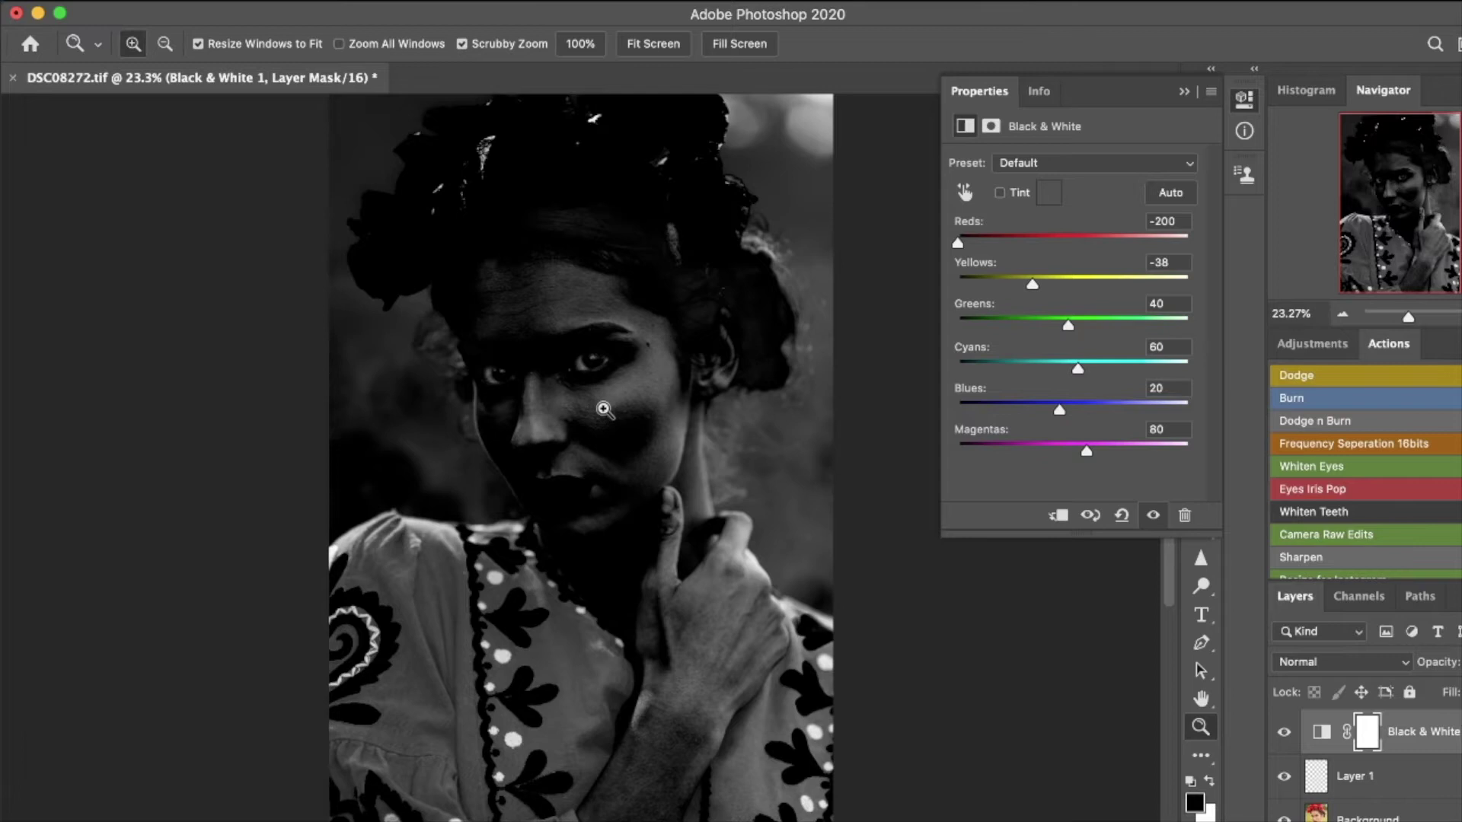
Step: Inspect the cheek, nose and mouth skin at 100% with the Black & White layer hidden and shown
key("v")
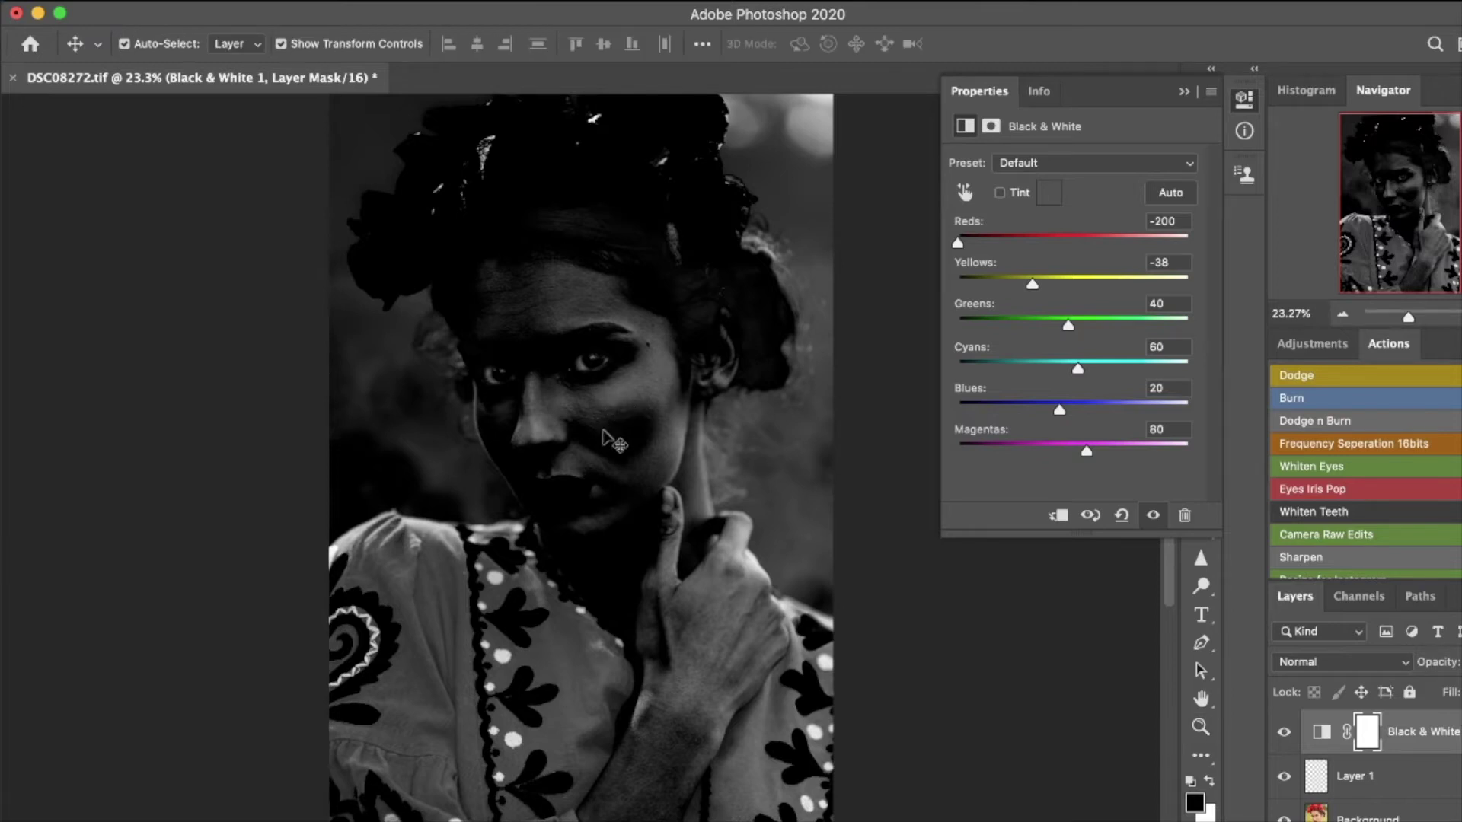
scroll(563, 411, "up", 5)
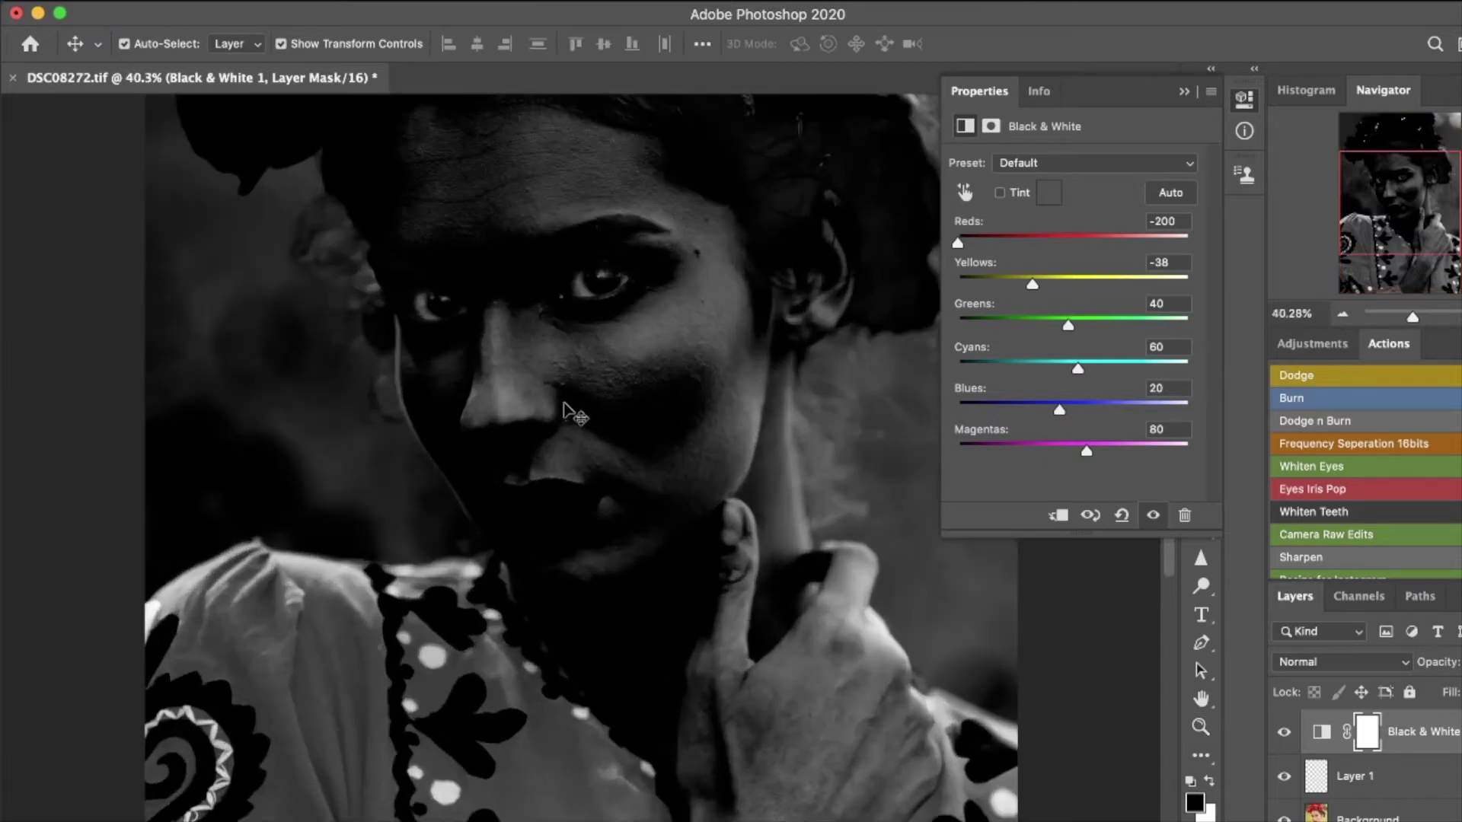
scroll(567, 409, "up", 2)
scroll(563, 404, "up", 3)
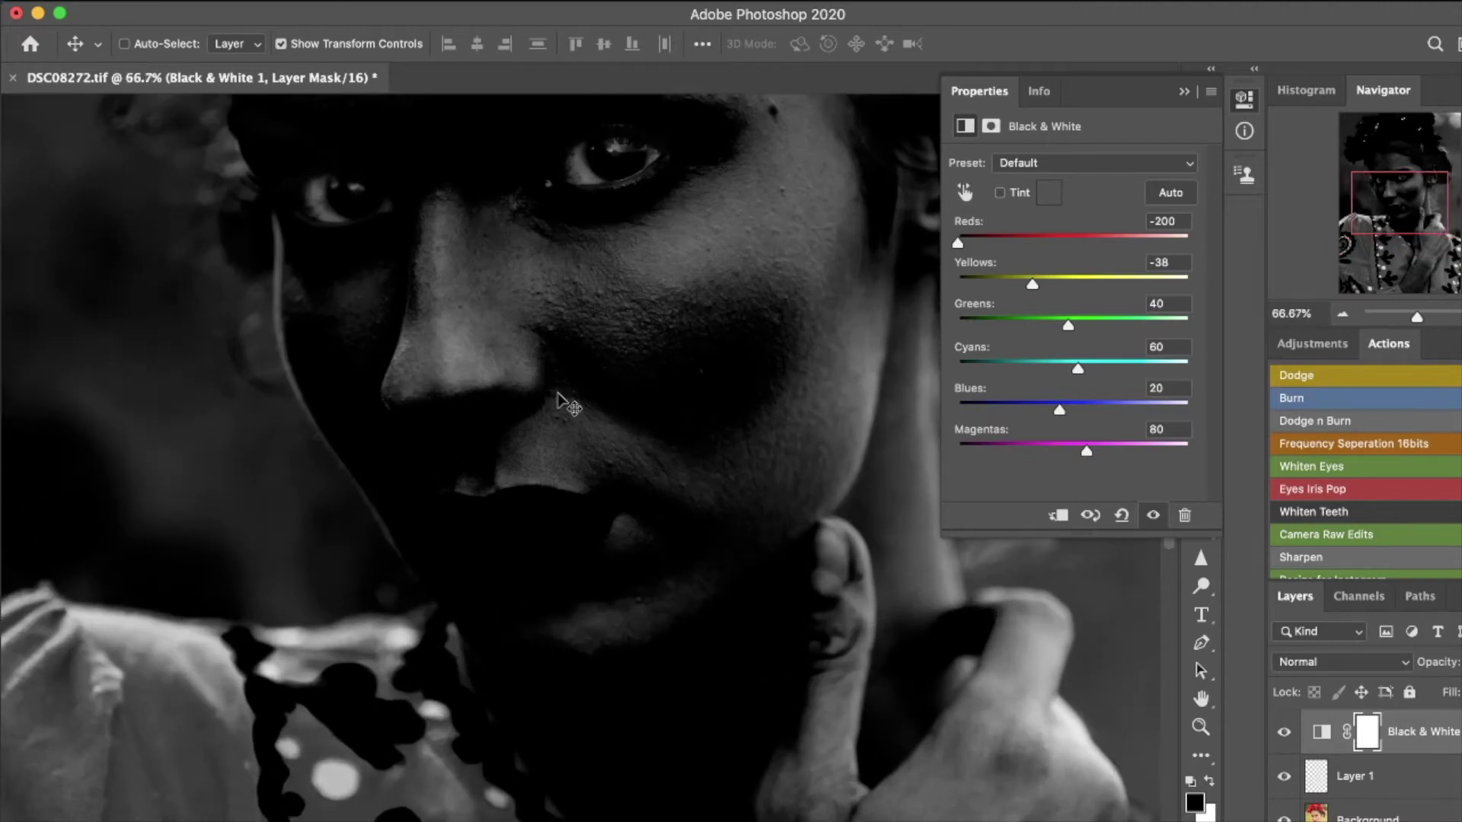
left_click(1285, 732)
left_click(1285, 733)
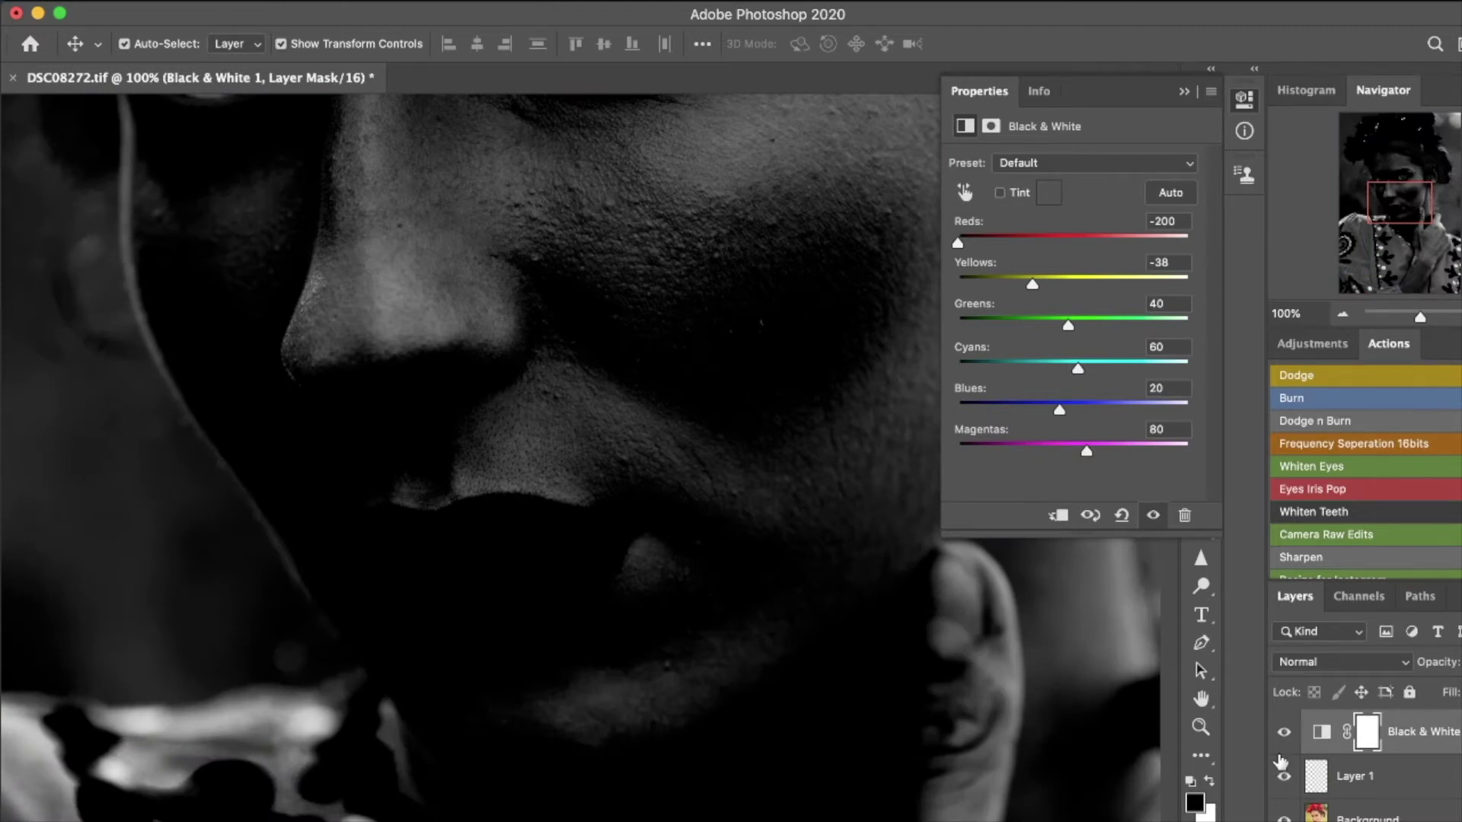
Step: Circle the blemish on the cheek beside the nose on Layer 1 with a black 8 px brush
left_click(1328, 776)
key("b")
key("bracketleft")
key("bracketleft")
key("bracketleft")
key("bracketleft")
key("bracketleft")
key("bracketleft")
key("bracketleft")
key("bracketleft")
key("bracketleft")
key("bracketleft")
key("d")
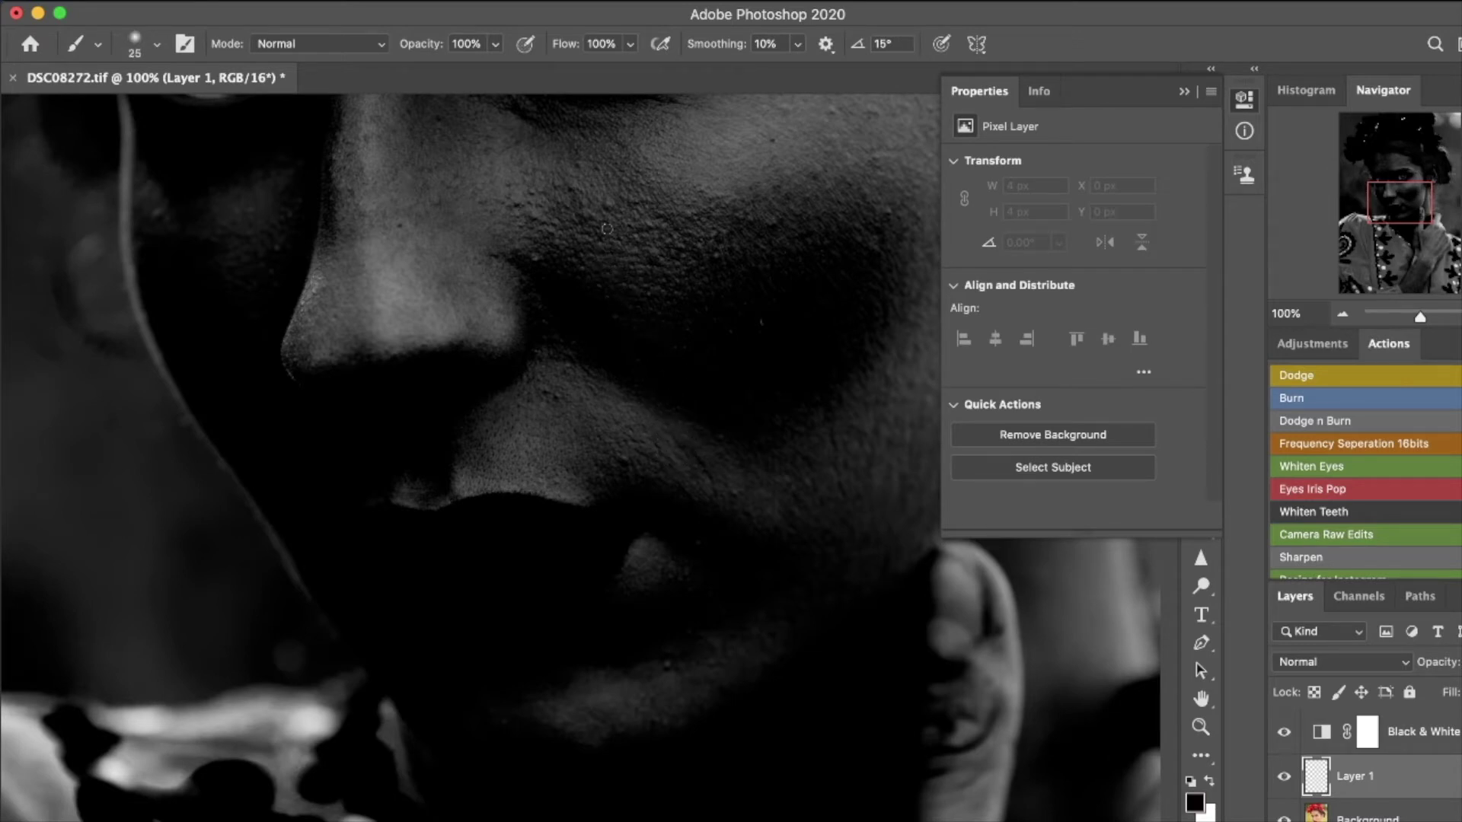
key("bracketleft")
key("bracketleft")
key("bracketleft")
key("bracketleft")
key("bracketleft")
mouse_move(624, 209)
left_mouse_down()
mouse_move(589, 202)
mouse_move(618, 222)
left_mouse_up()
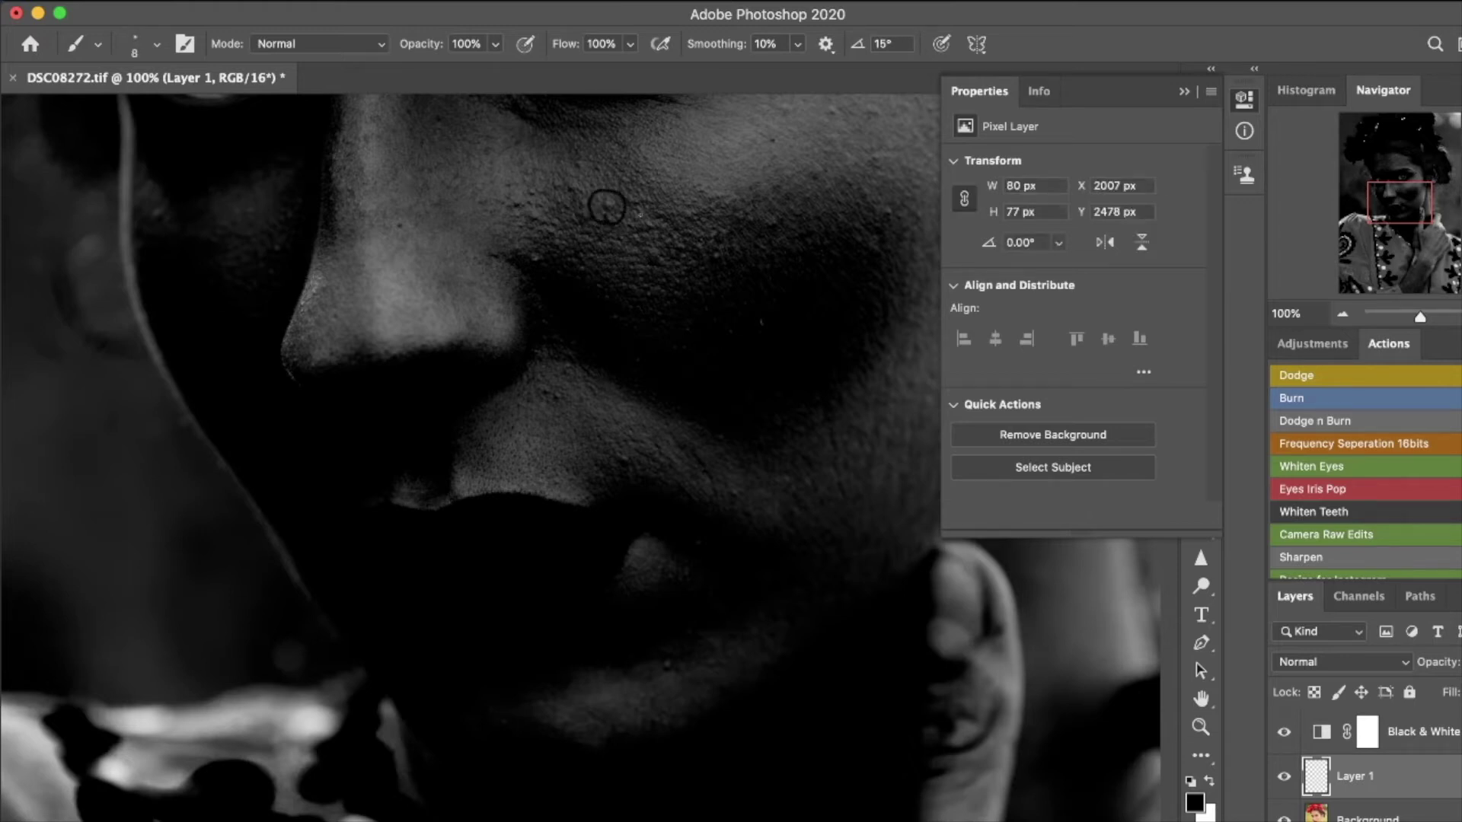
key("m")
left_click_drag(705, 287, 655, 360)
left_click_drag(809, 196, 808, 160)
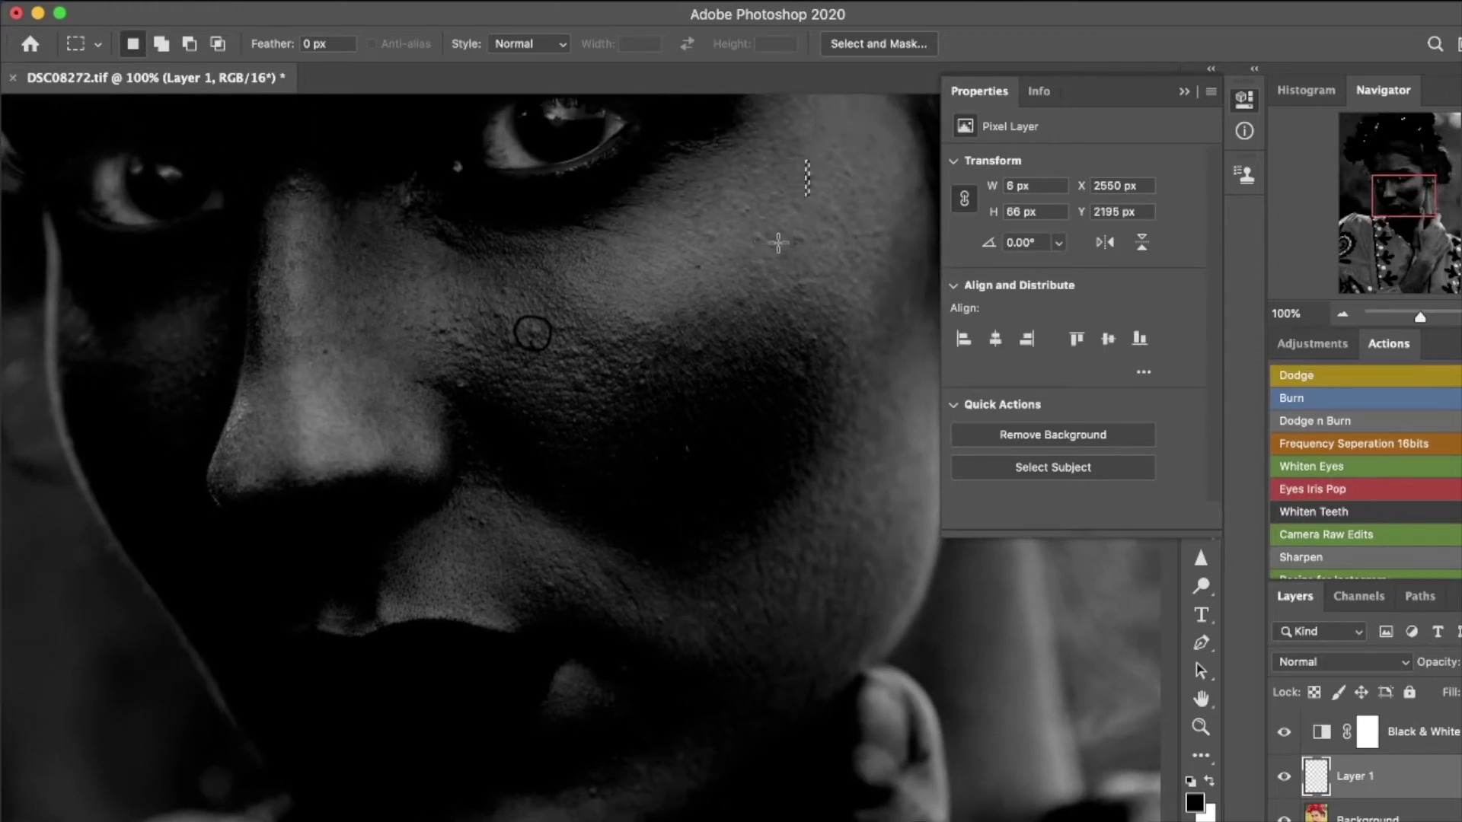
left_click(783, 256)
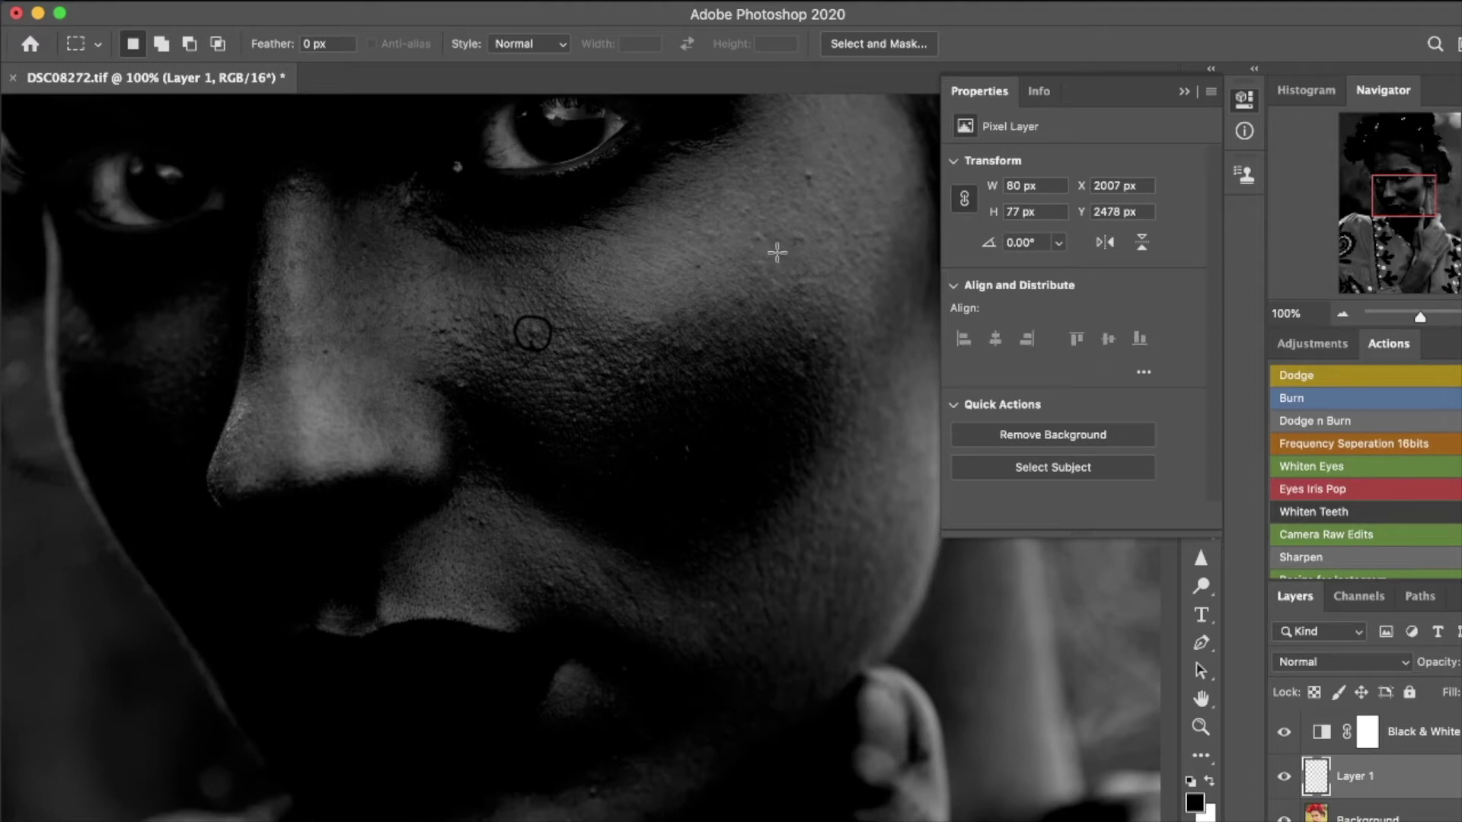
Step: Circle the bumps on the cheek, below the eye and on the nose with the 8 px black brush
key("b")
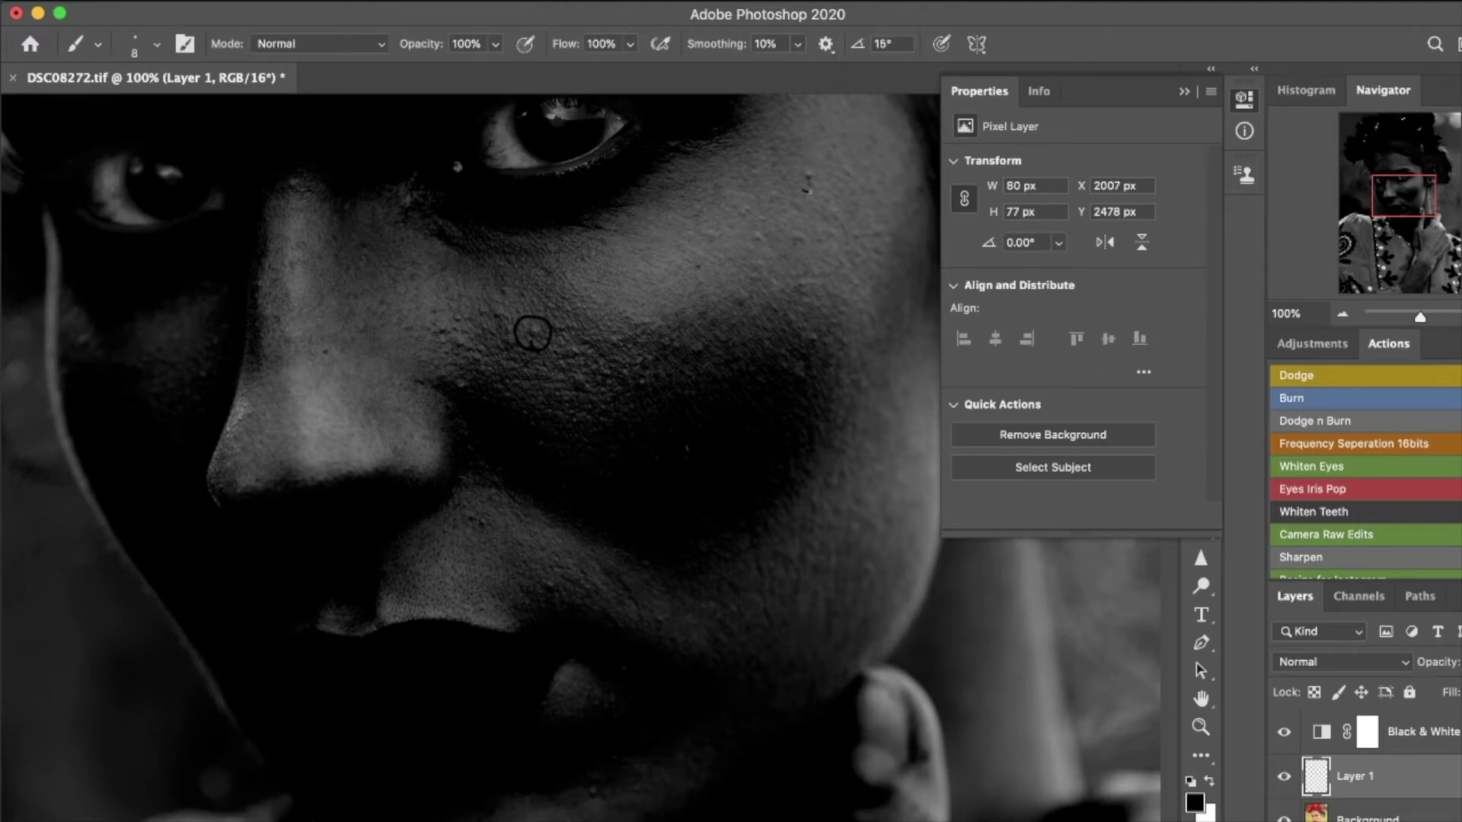
left_click_drag(793, 183, 794, 170)
left_click_drag(356, 259, 371, 257)
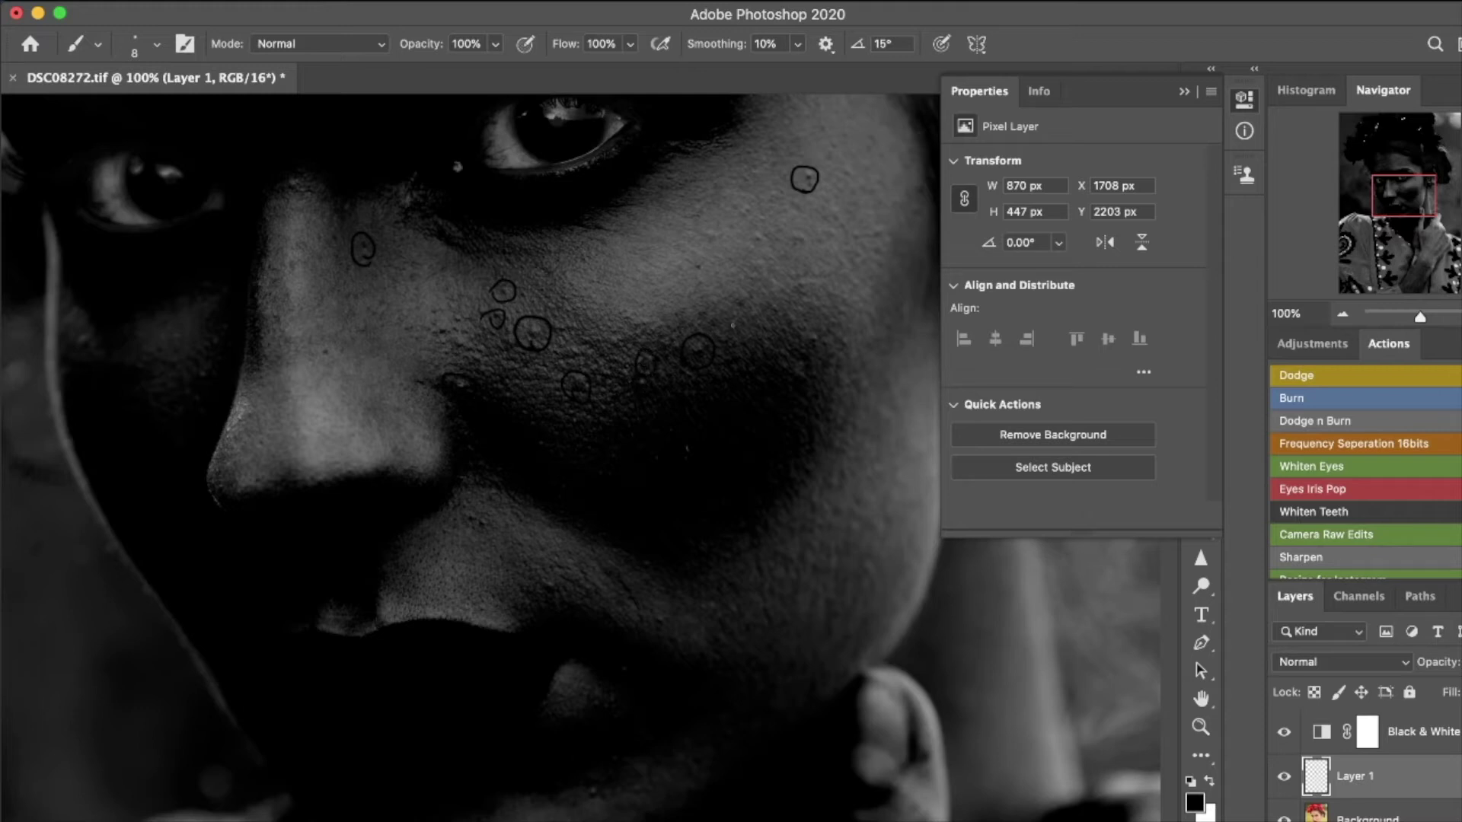
left_click_drag(692, 275, 692, 281)
left_click_drag(767, 239, 756, 248)
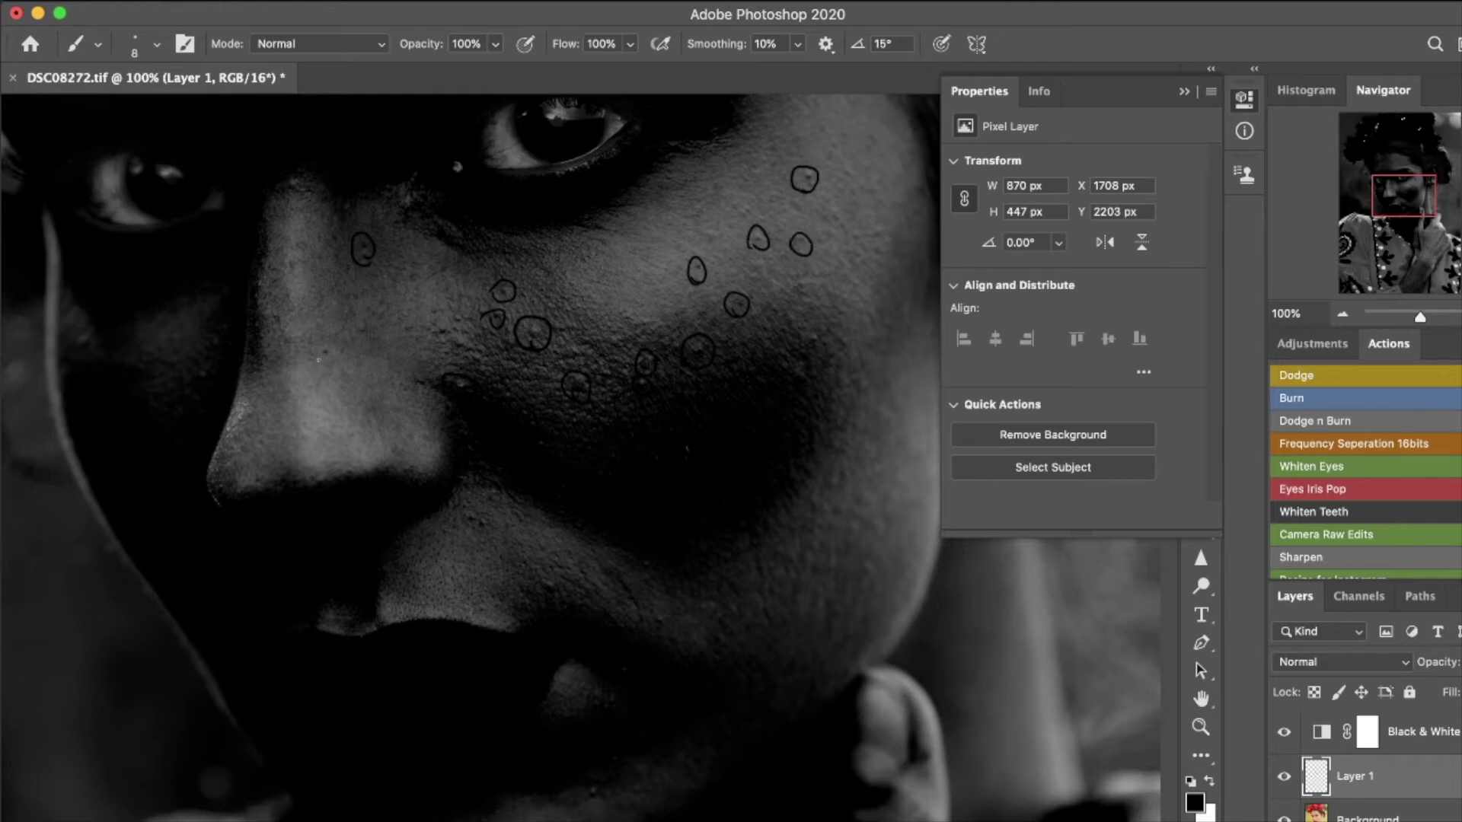
left_click_drag(320, 340, 318, 344)
Step: Circle the uneven skin spots between the nose and upper lip, near the mouth corner and below the lower lip
mouse_move(463, 395)
left_mouse_down()
mouse_move(541, 355)
mouse_move(476, 372)
mouse_move(301, 341)
left_mouse_up()
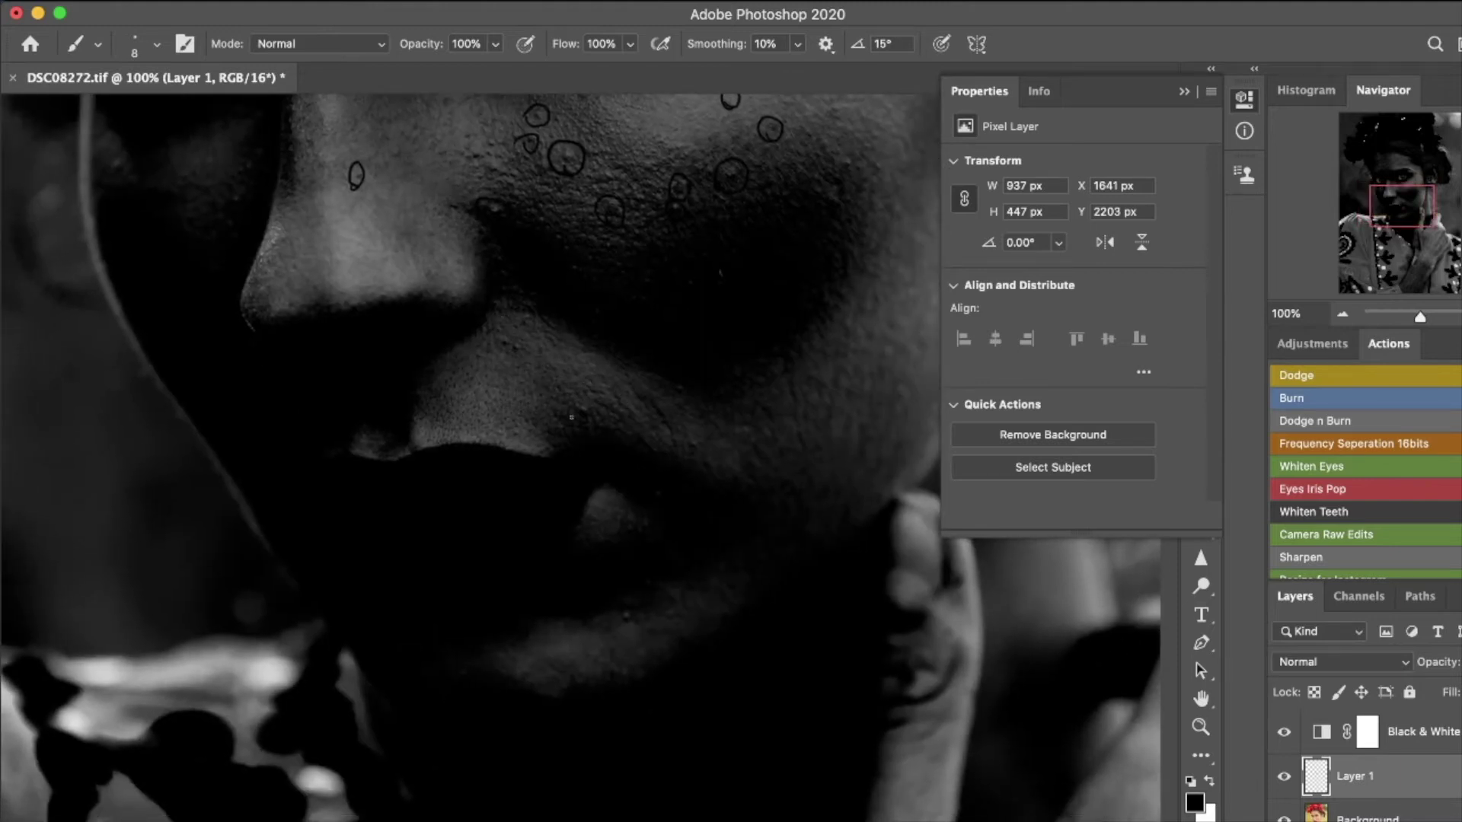
left_click_drag(573, 412, 576, 412)
left_click_drag(528, 349, 524, 356)
left_click_drag(614, 608, 616, 612)
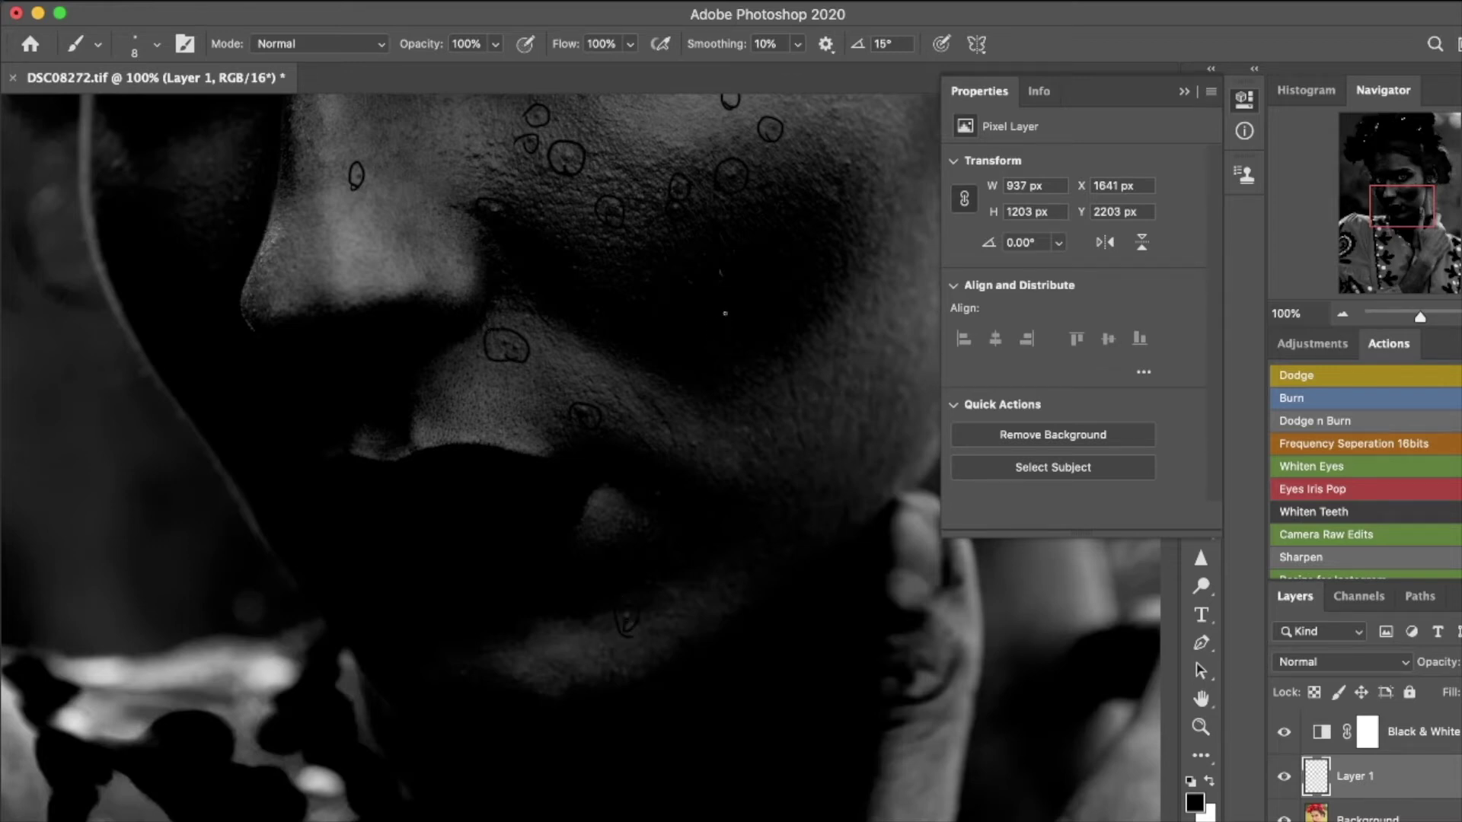
Step: Circle the spots on the outer cheek, temple and forehead, including the dark mole beside the eyebrow
left_click_drag(706, 332, 542, 412)
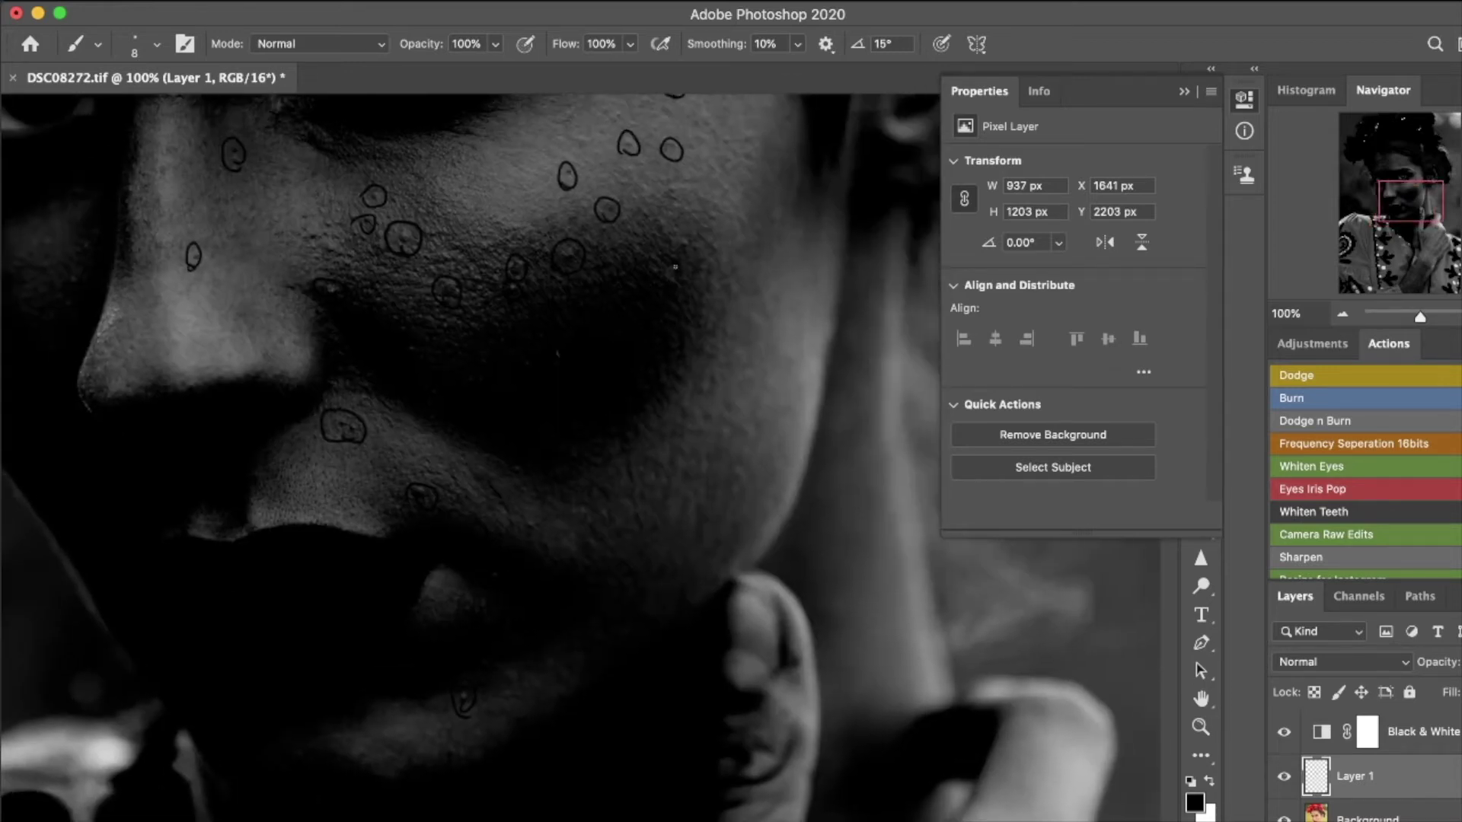
left_click_drag(750, 213, 601, 304)
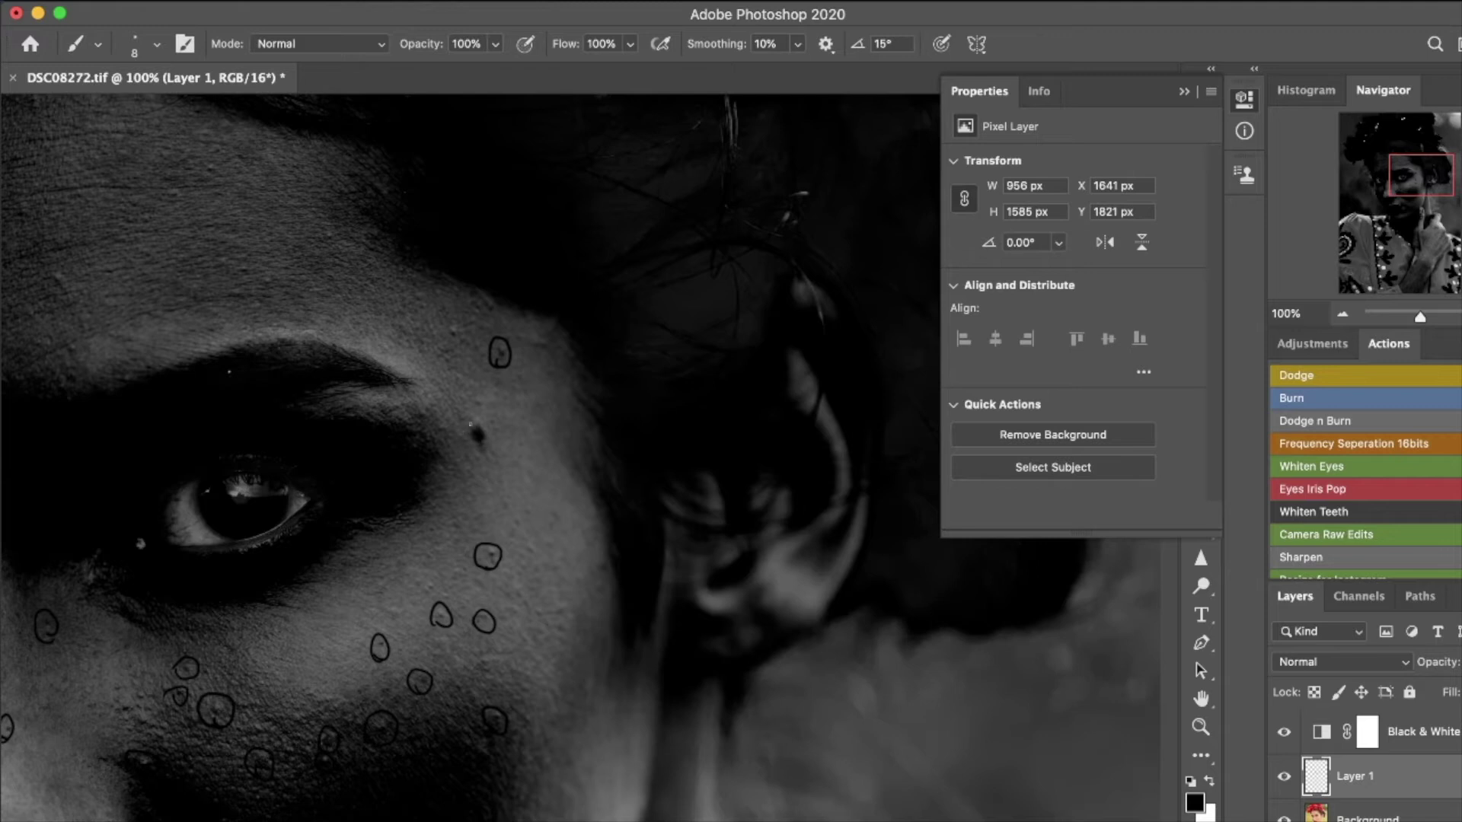
left_click_drag(275, 289, 489, 411)
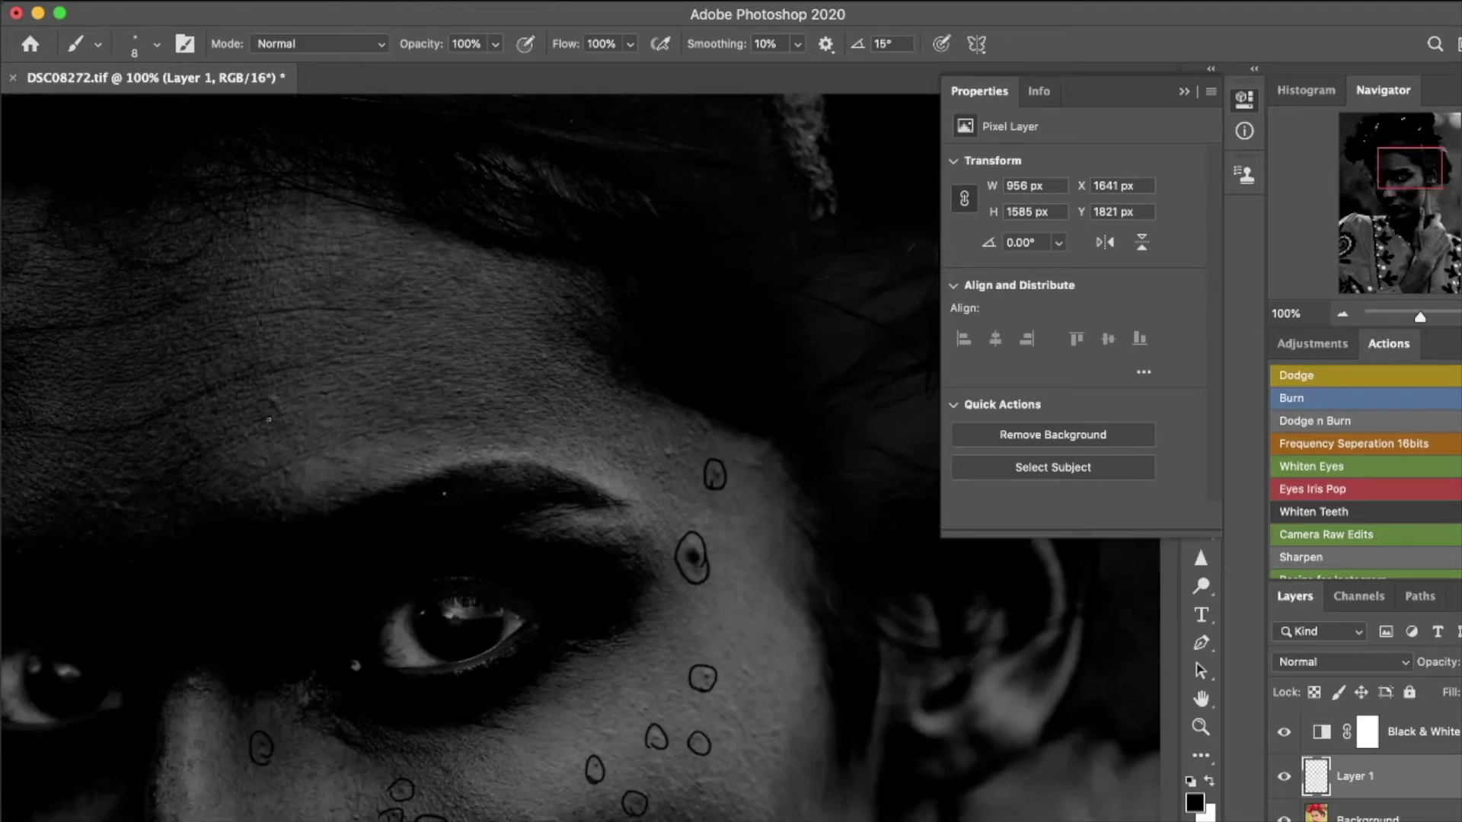
left_click_drag(278, 389, 294, 402)
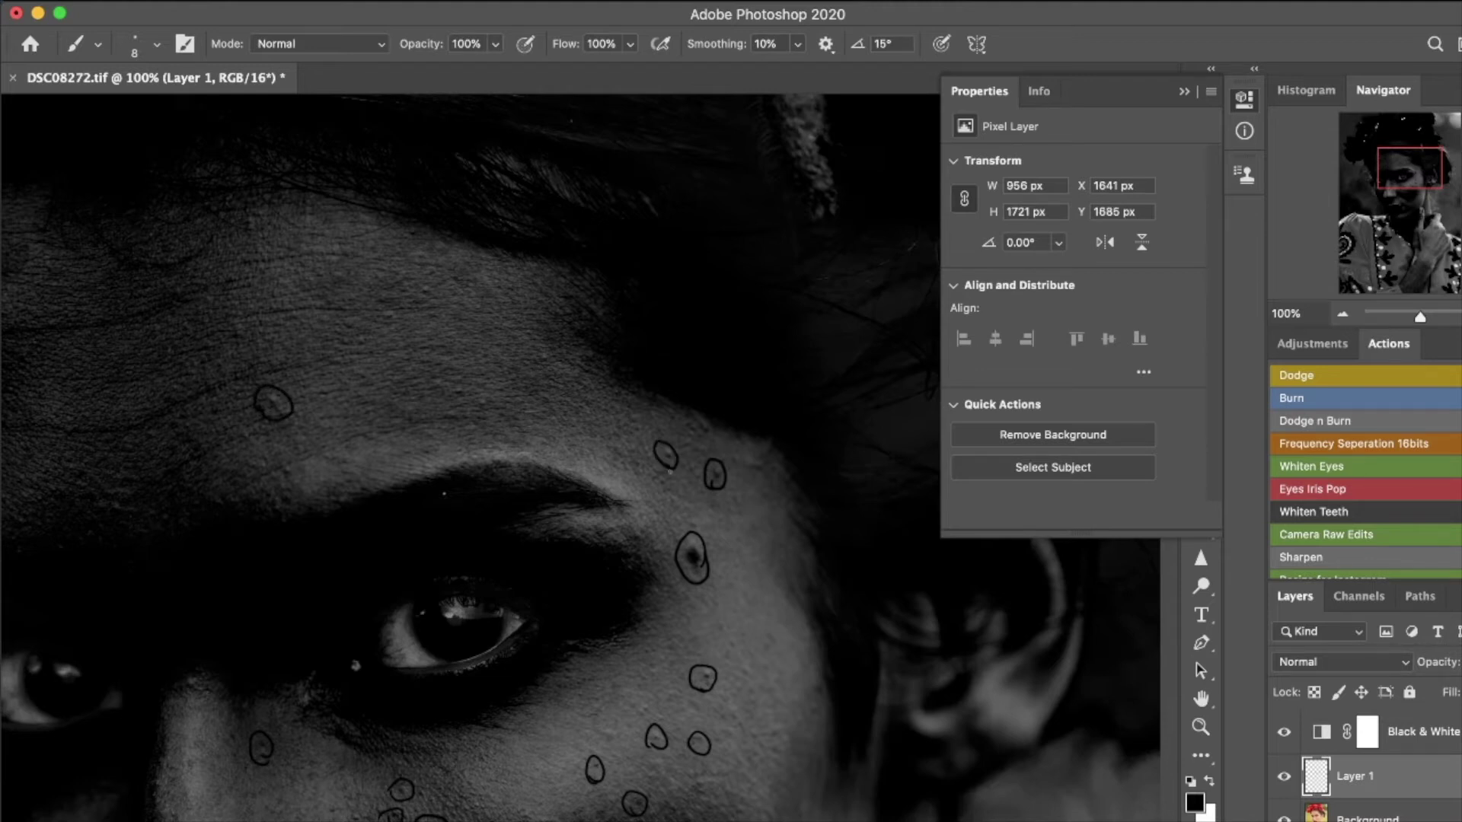
Step: Compare the circled forehead and eye area with the Black & White layer hidden and shown
left_click_drag(395, 382, 615, 320)
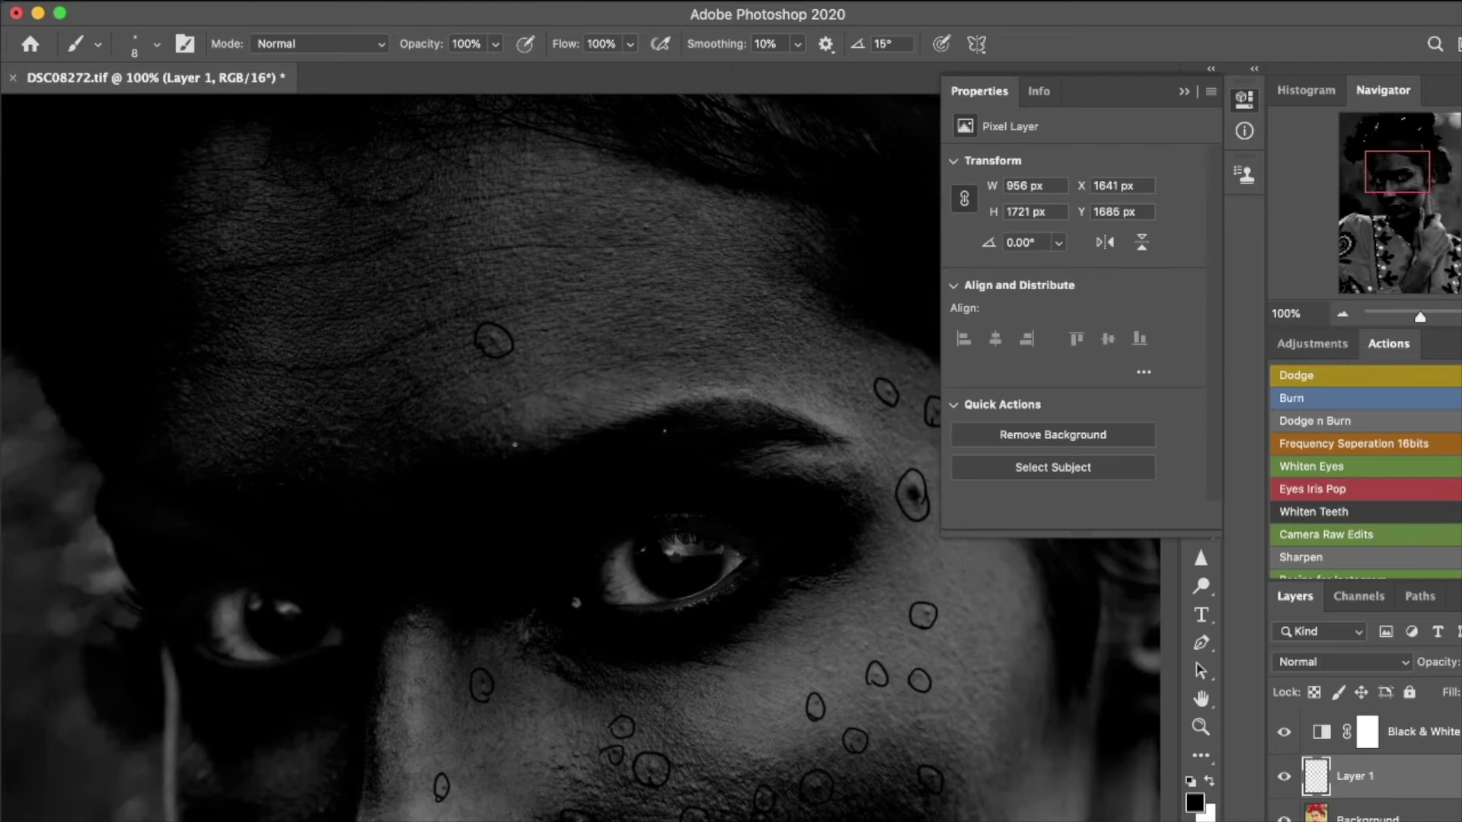
left_click(1283, 731)
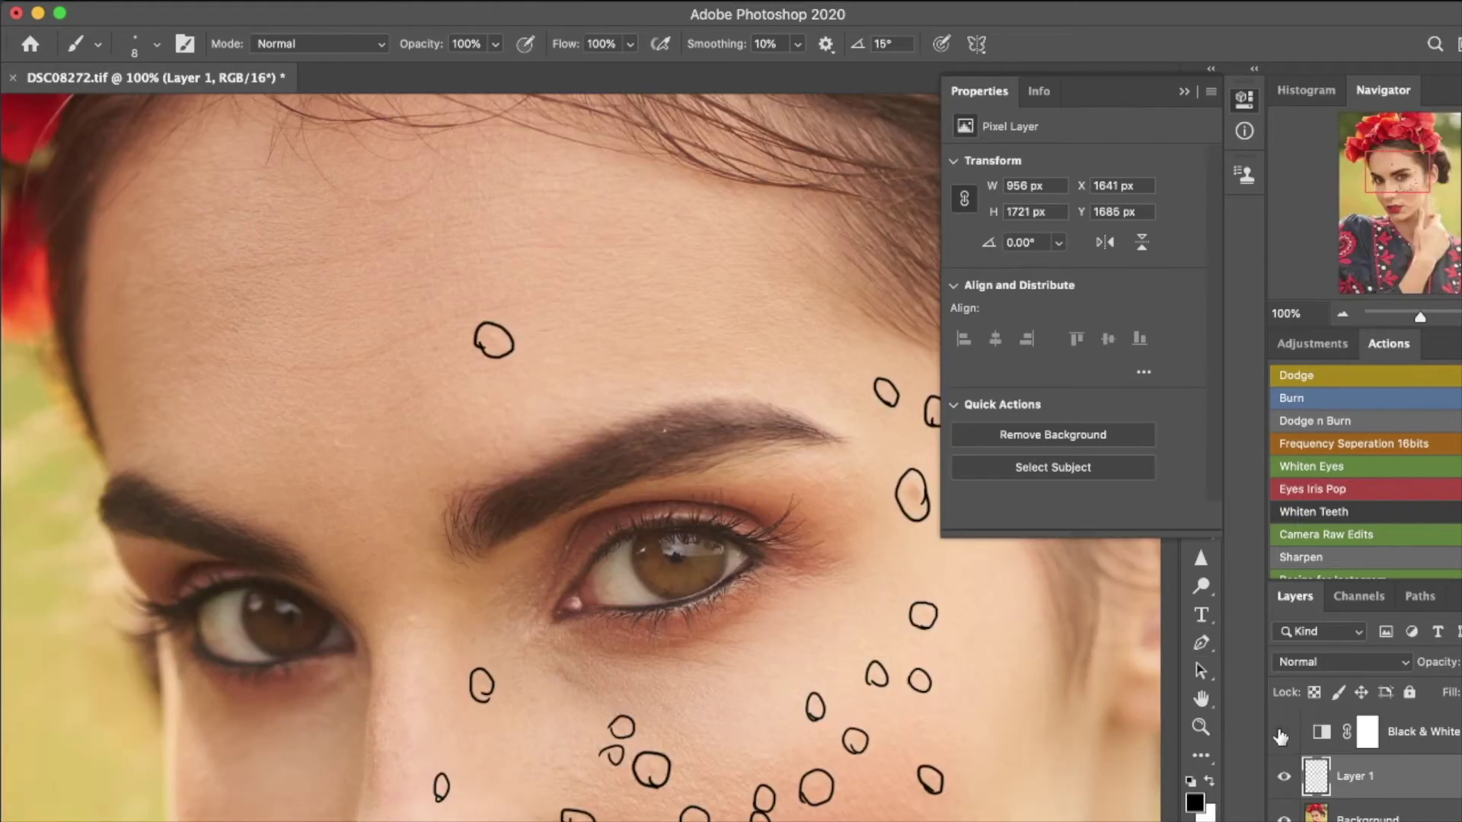
left_click(1282, 733)
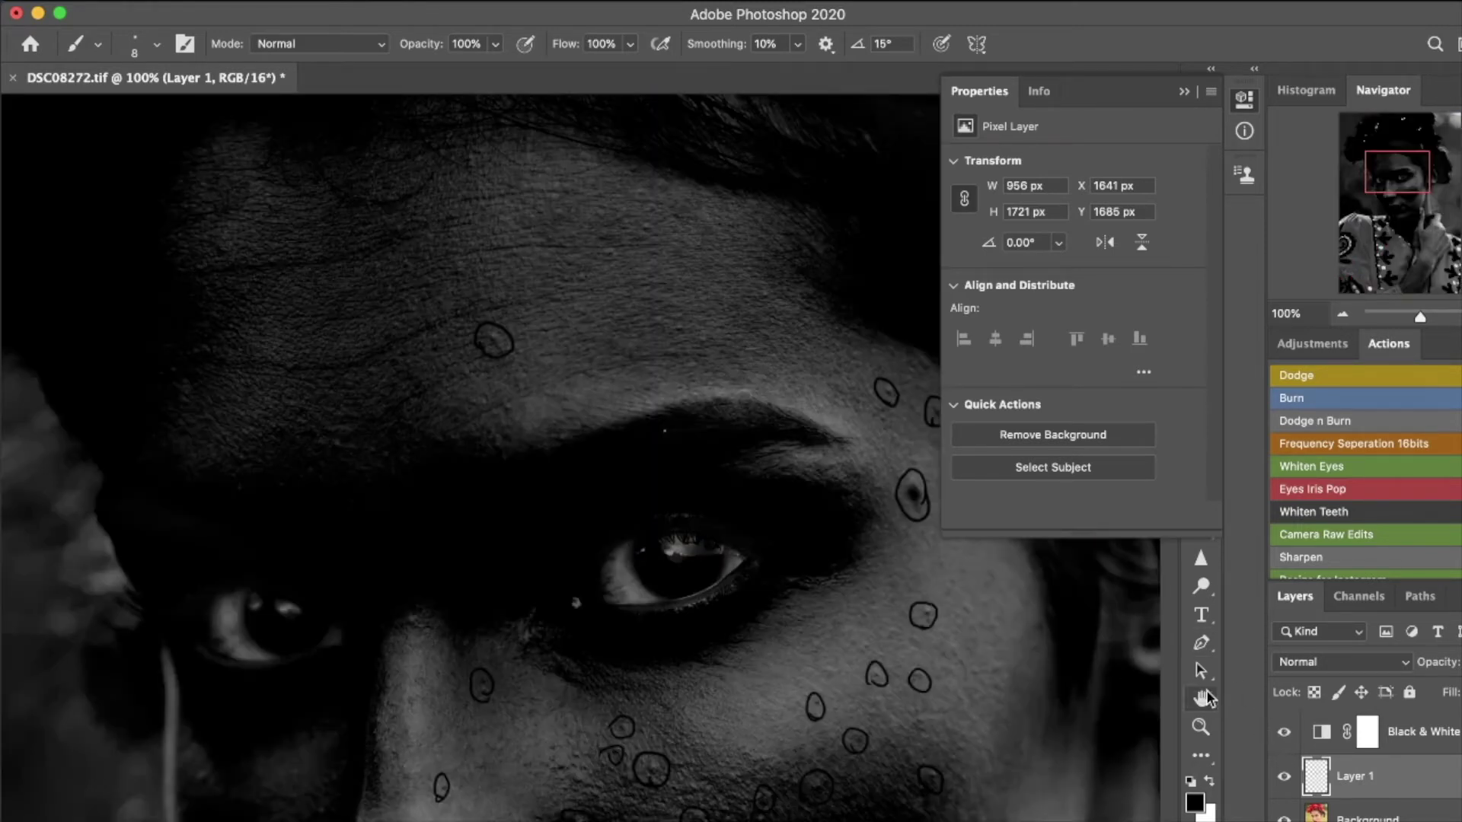
left_click(1283, 733)
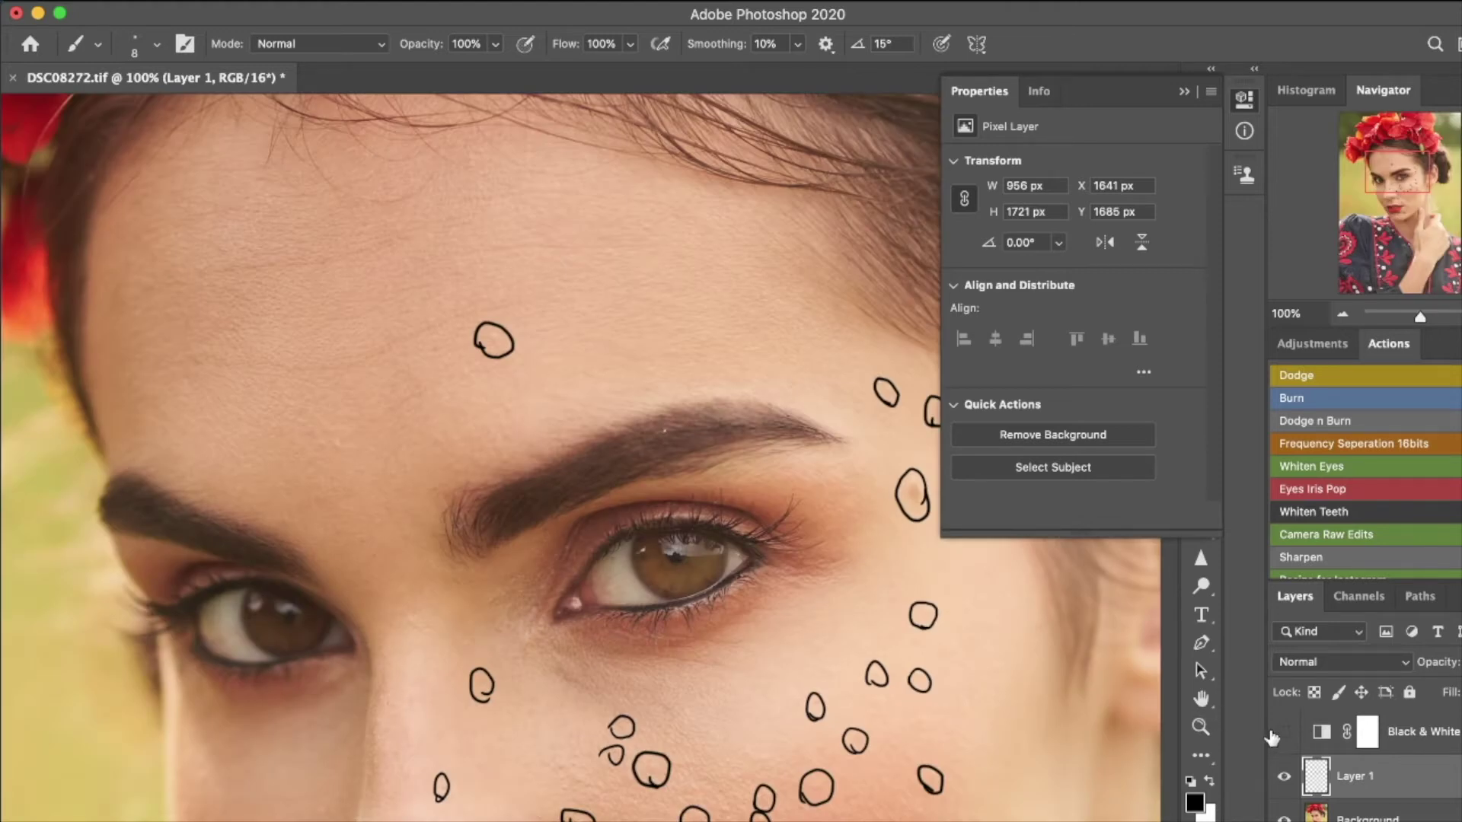
left_click(1284, 732)
Step: Mark the forehead creases with rows of short brush strokes, checking them with the Black & White layer hidden and shown
left_click_drag(248, 396, 273, 367)
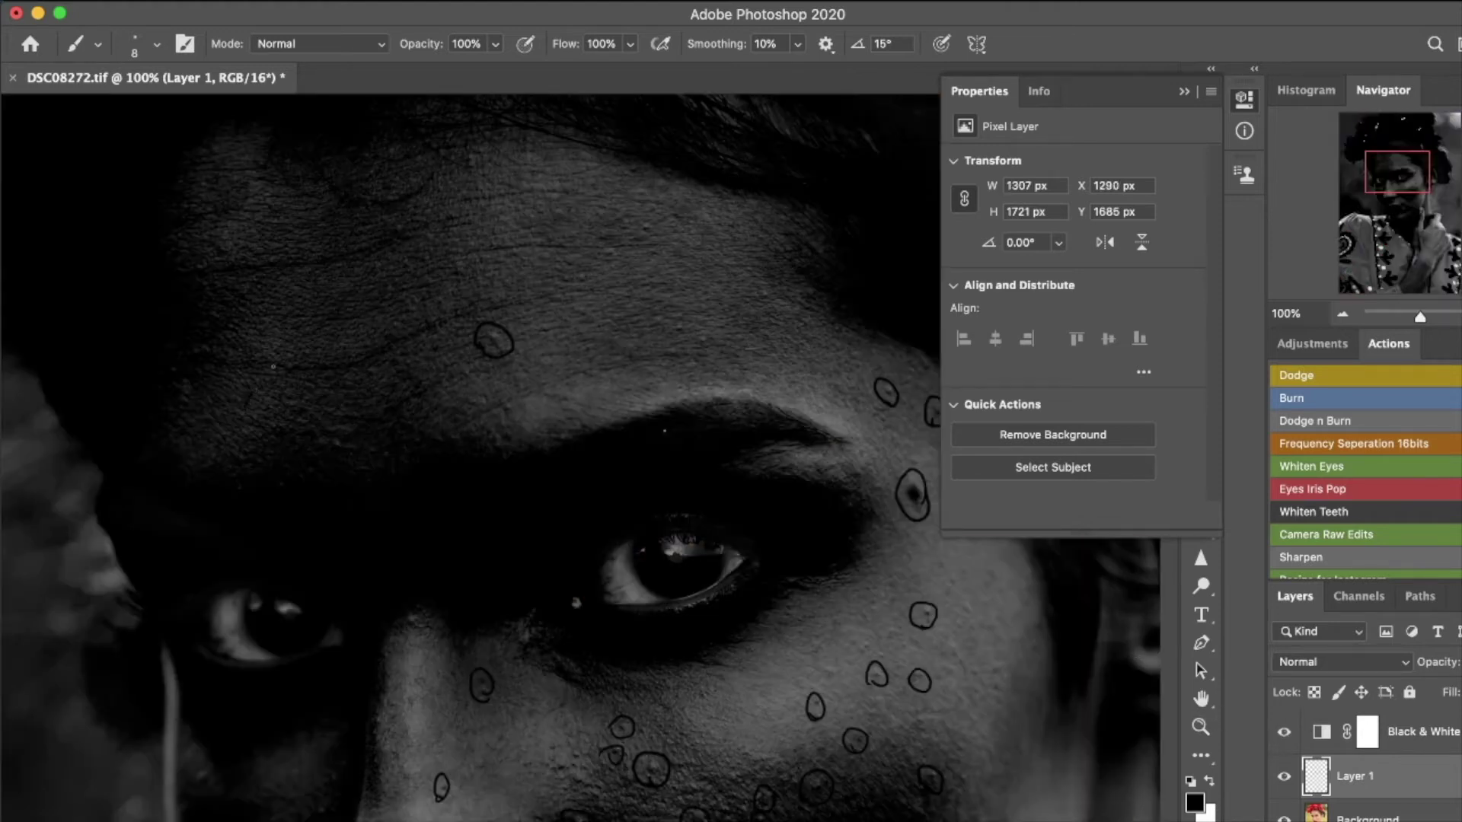
left_click_drag(367, 331, 473, 341)
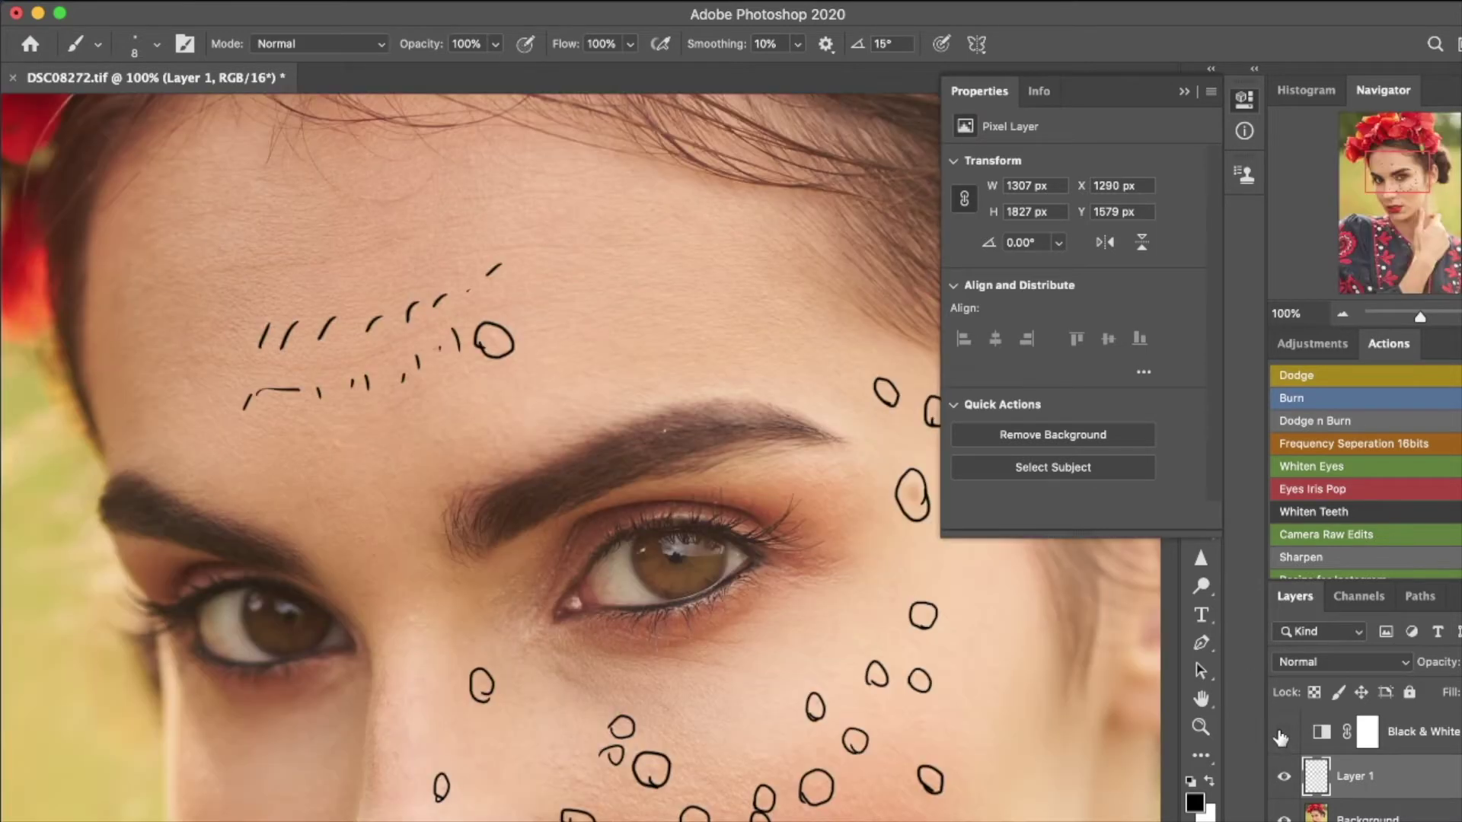
left_click(1283, 732)
left_click(1284, 733)
left_click_drag(245, 287, 261, 295)
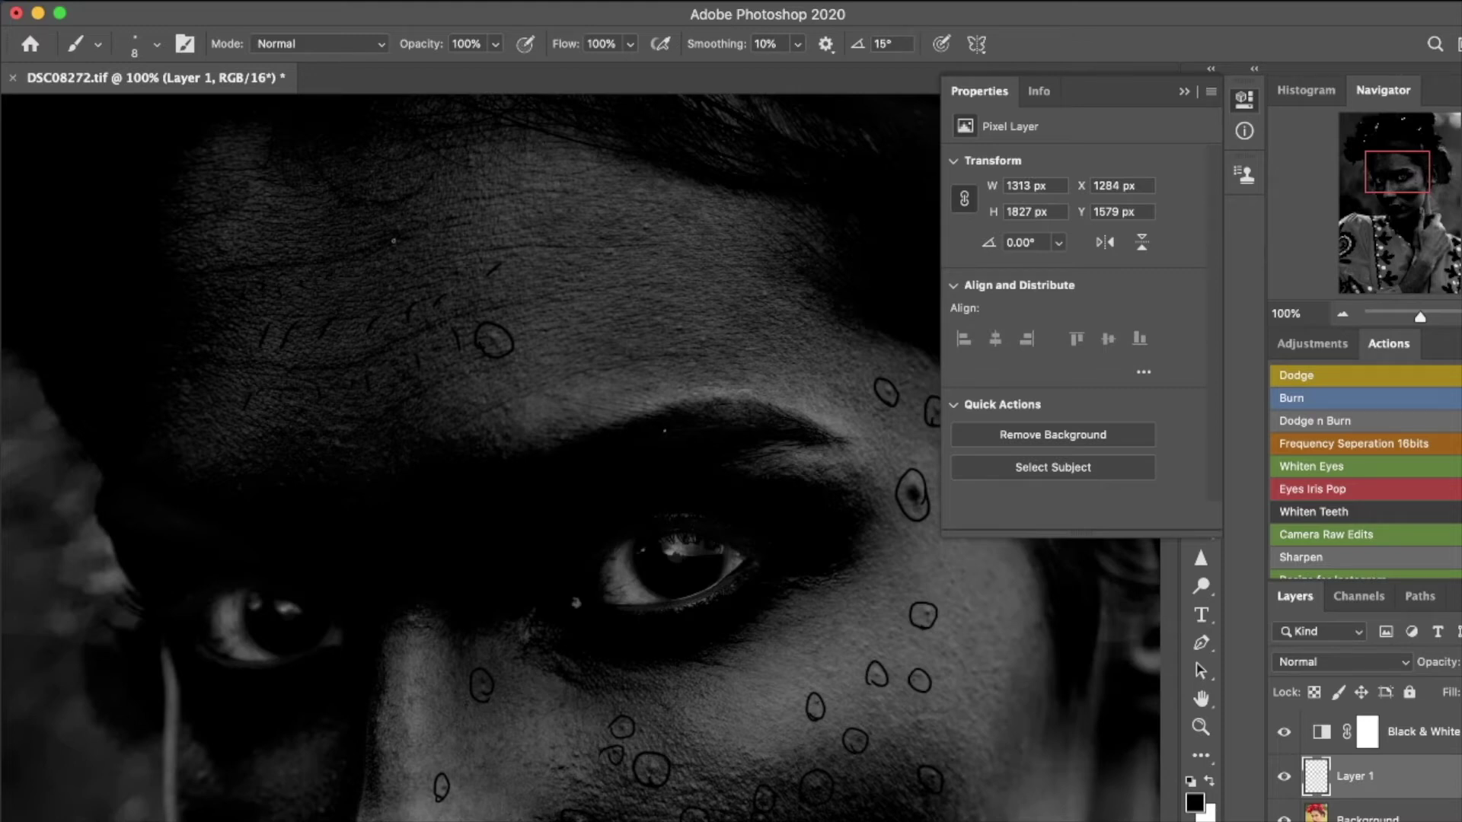
Step: Erase the short marks along the forehead creases on Layer 1 with a 100 px Eraser
key("e")
left_click(244, 307)
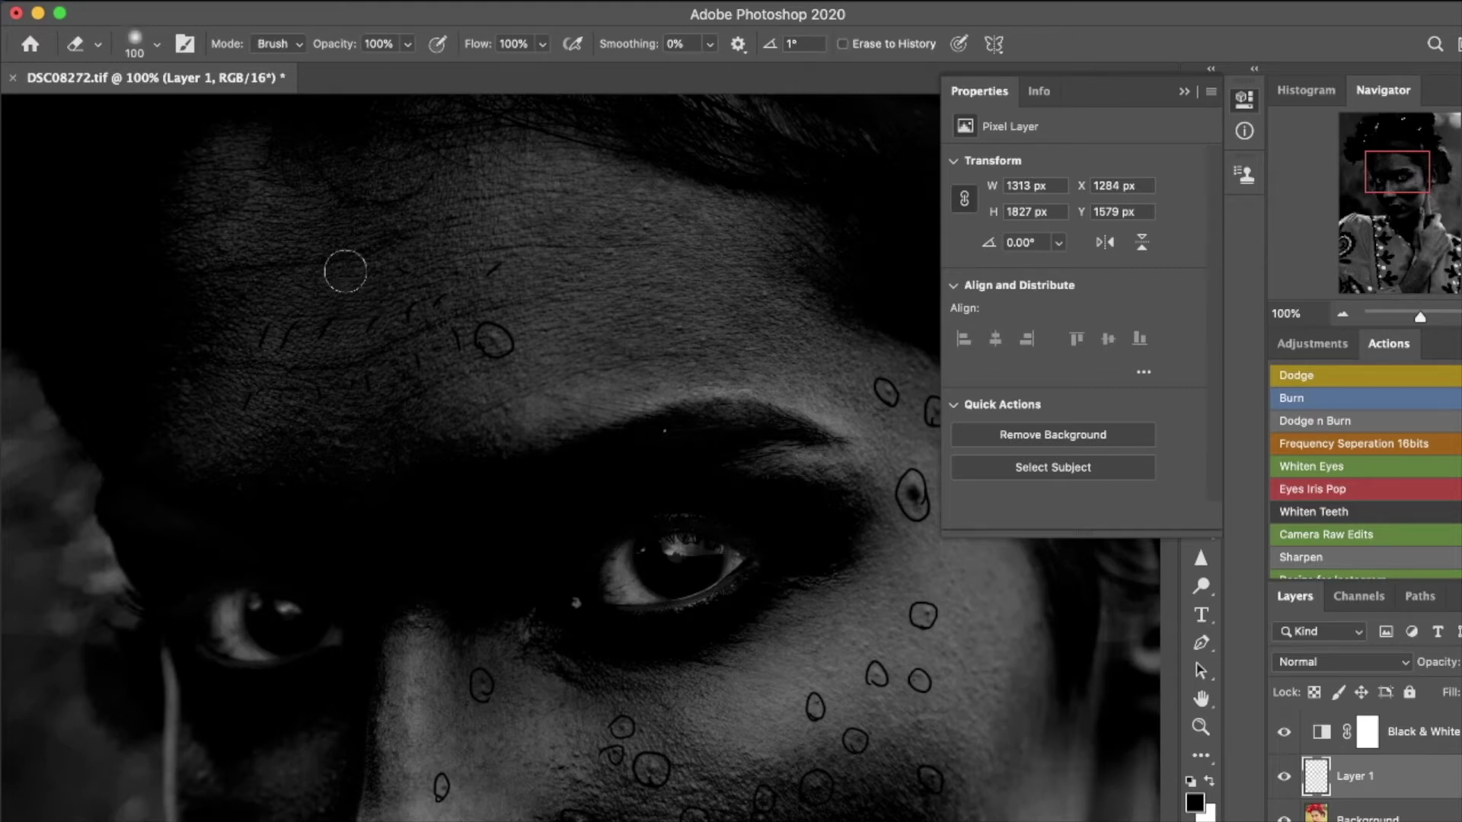
left_click_drag(333, 310, 500, 251)
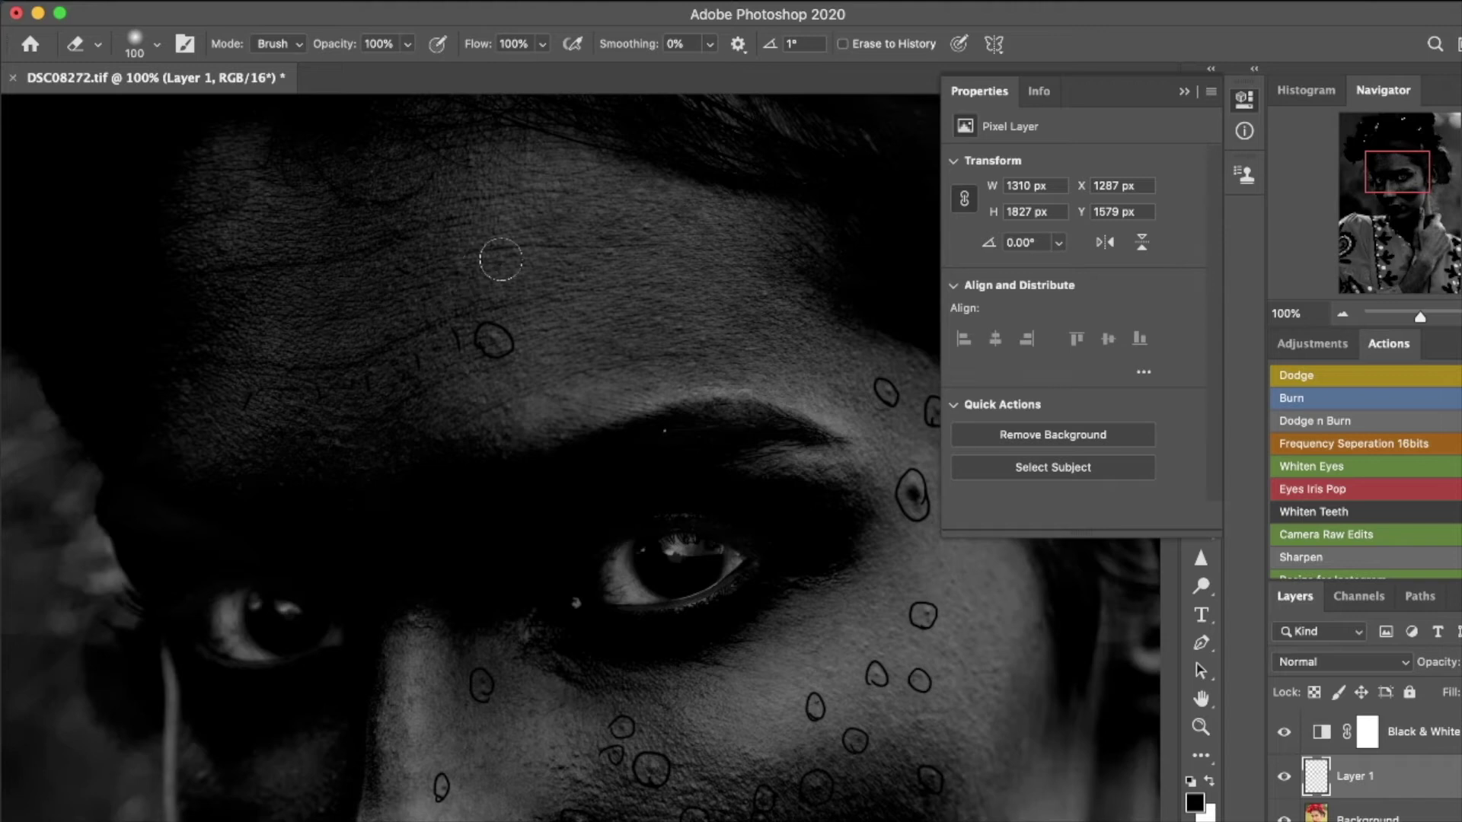
mouse_move(286, 395)
left_mouse_down()
mouse_move(366, 366)
mouse_move(434, 366)
mouse_move(442, 303)
left_mouse_up()
scroll(1363, 472, "down", 1)
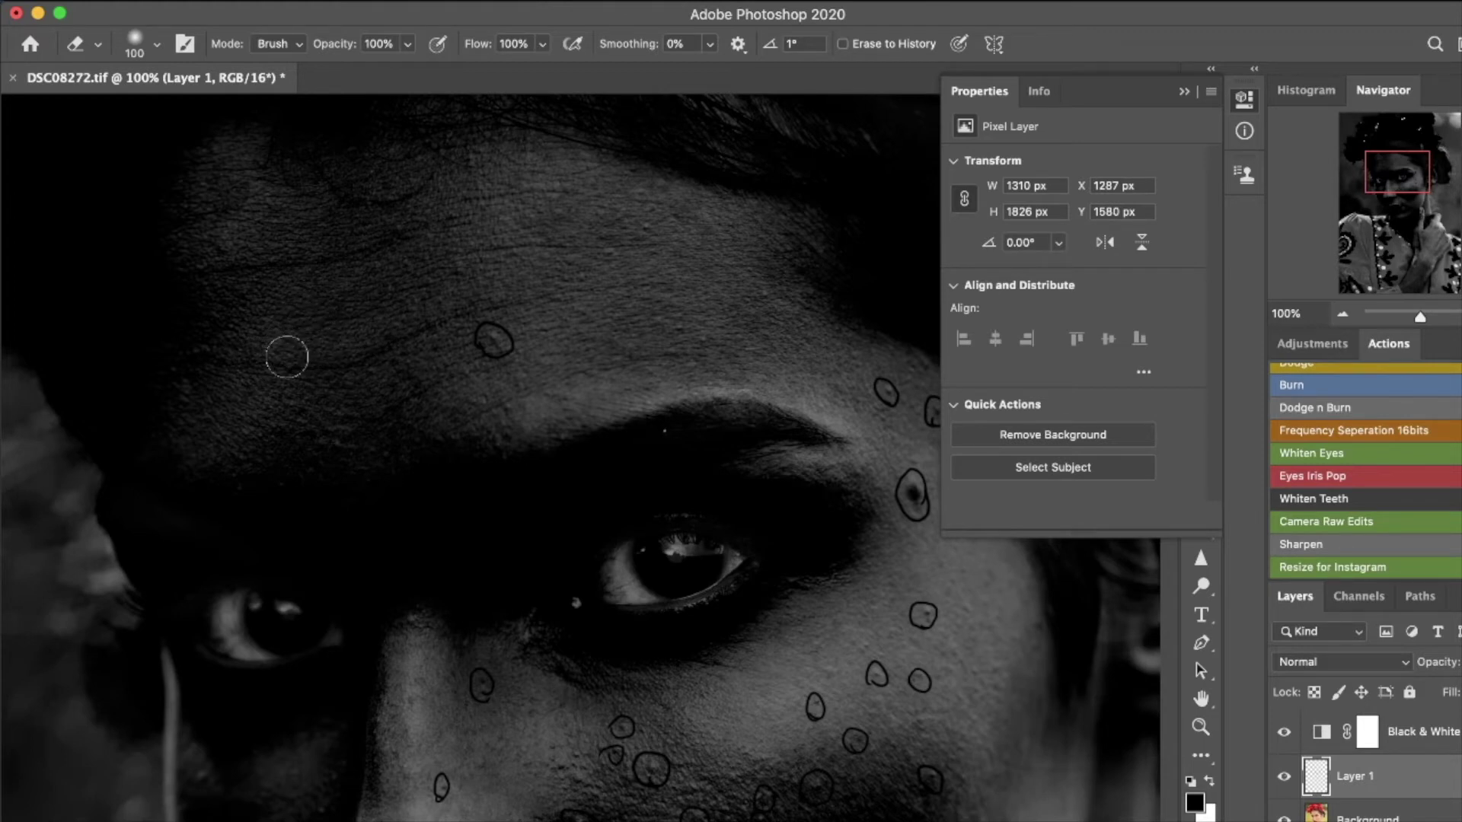
Step: Paint thick black strokes along the forehead creases and above the eyebrow with the brush at 45 px
key("b")
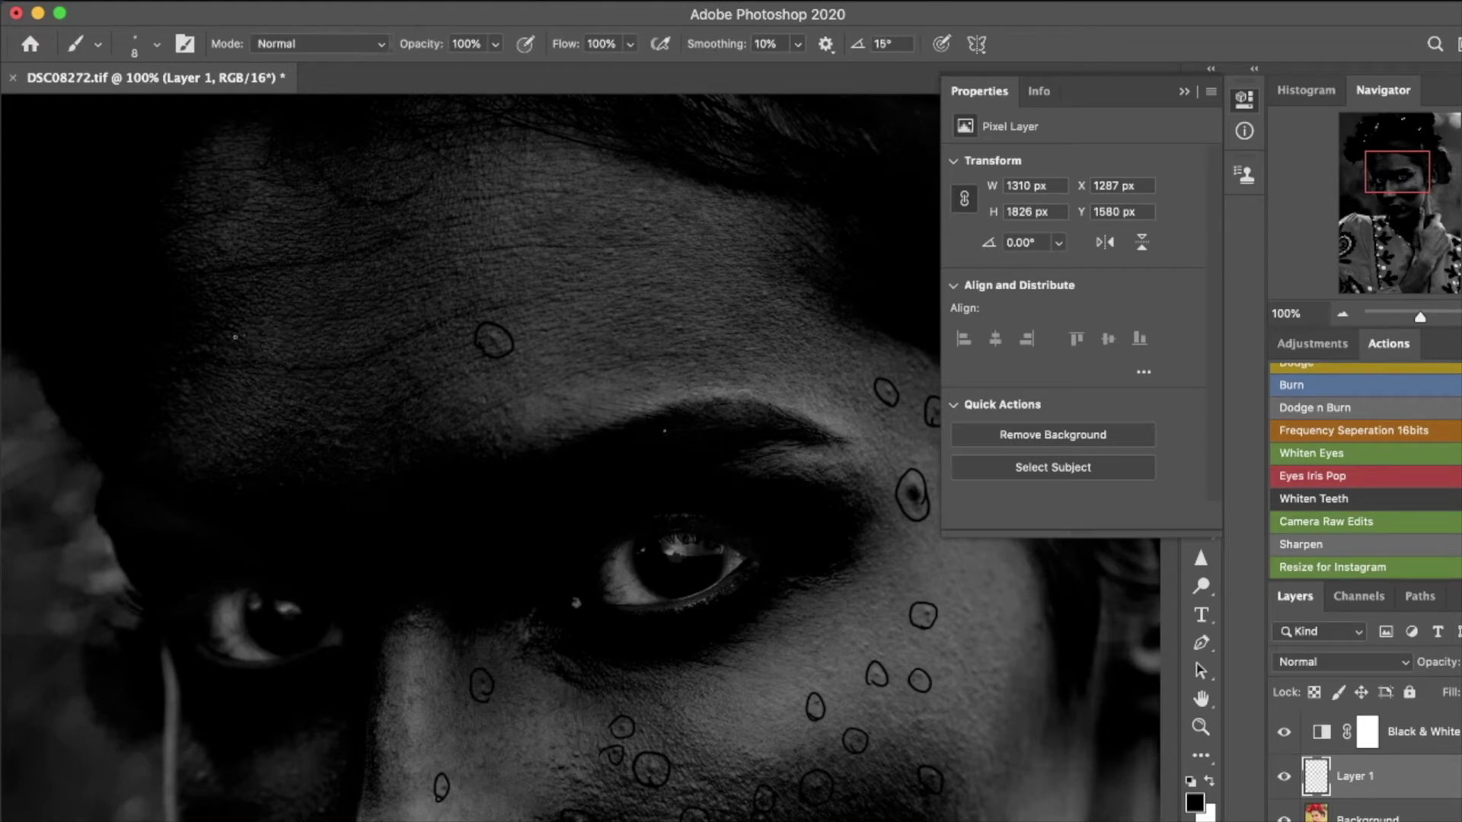
key("bracketright")
key("bracketright")
key("bracketright")
left_click_drag(222, 281, 484, 242)
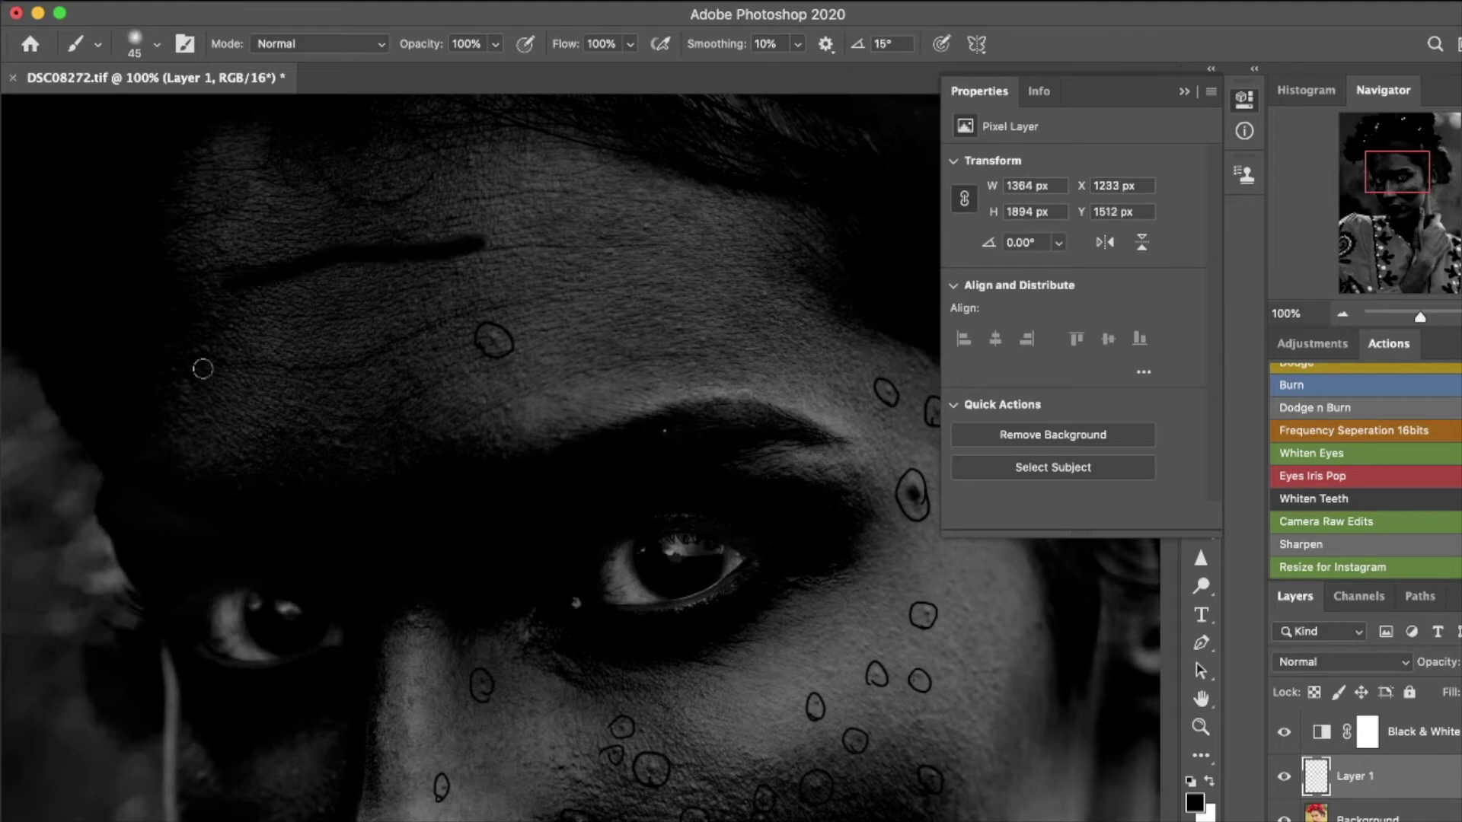
mouse_move(204, 357)
left_mouse_down()
mouse_move(295, 367)
mouse_move(396, 350)
mouse_move(459, 309)
mouse_move(558, 312)
left_mouse_up()
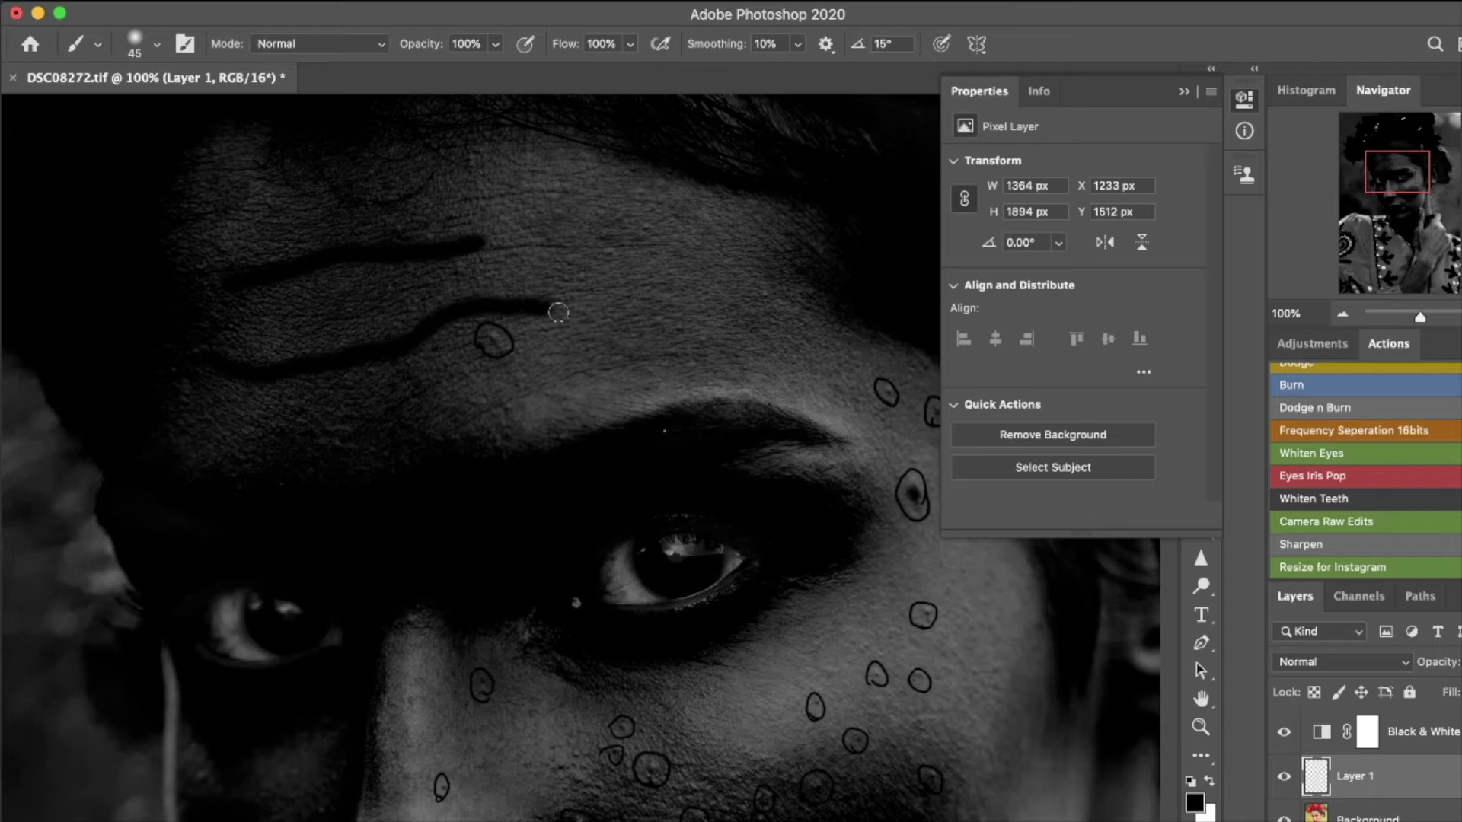
left_click_drag(333, 434, 468, 374)
mouse_move(466, 432)
left_mouse_down()
mouse_move(579, 381)
mouse_move(719, 362)
left_mouse_up()
left_click_drag(466, 197, 597, 204)
left_click_drag(498, 246, 624, 268)
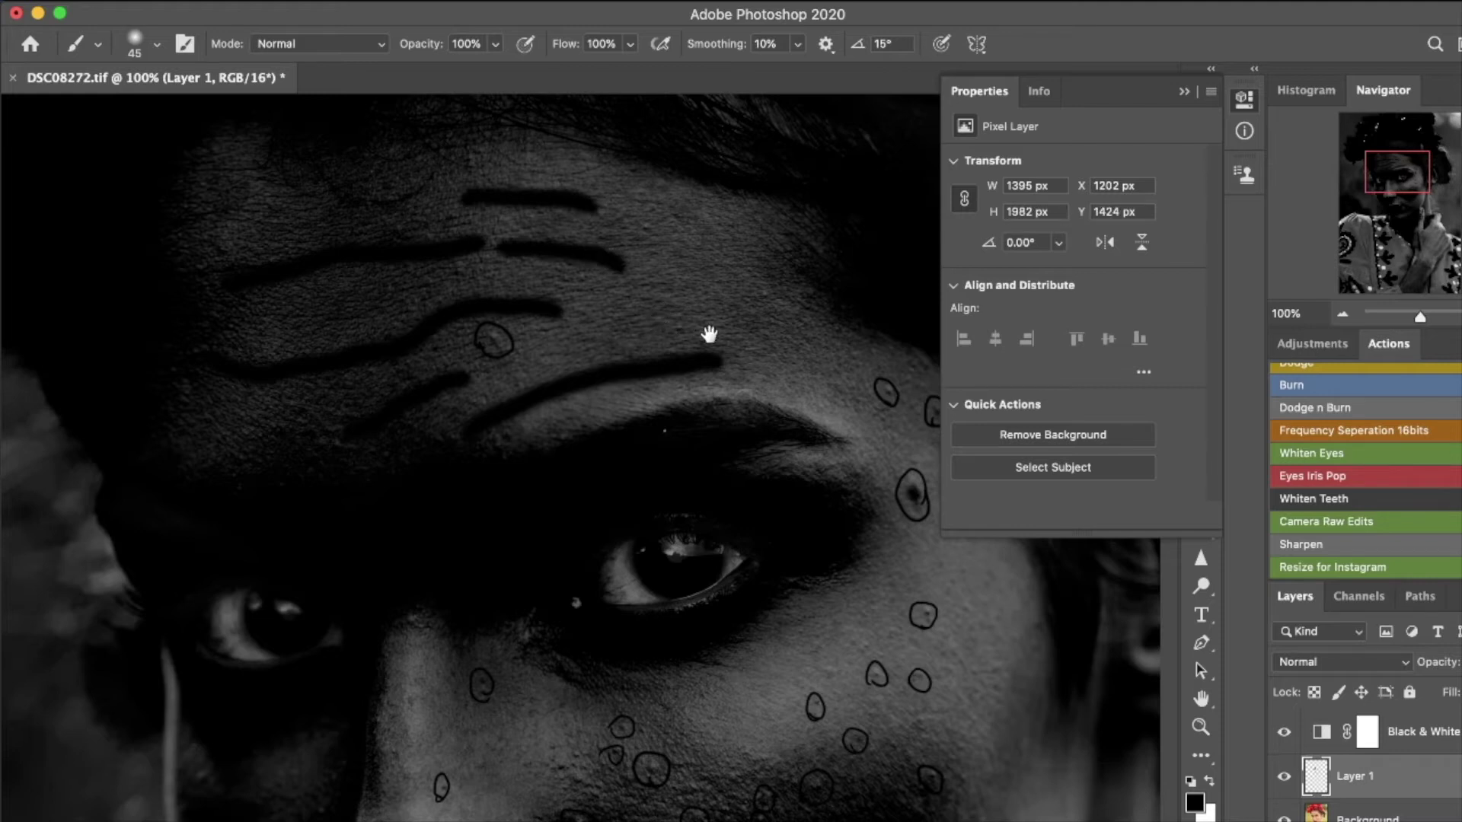
Step: Mark the crease area just below the hairline with a curved 45 px brush stroke and bring the full portrait into view
scroll(598, 495, "down", 5)
scroll(611, 532, "down", 1)
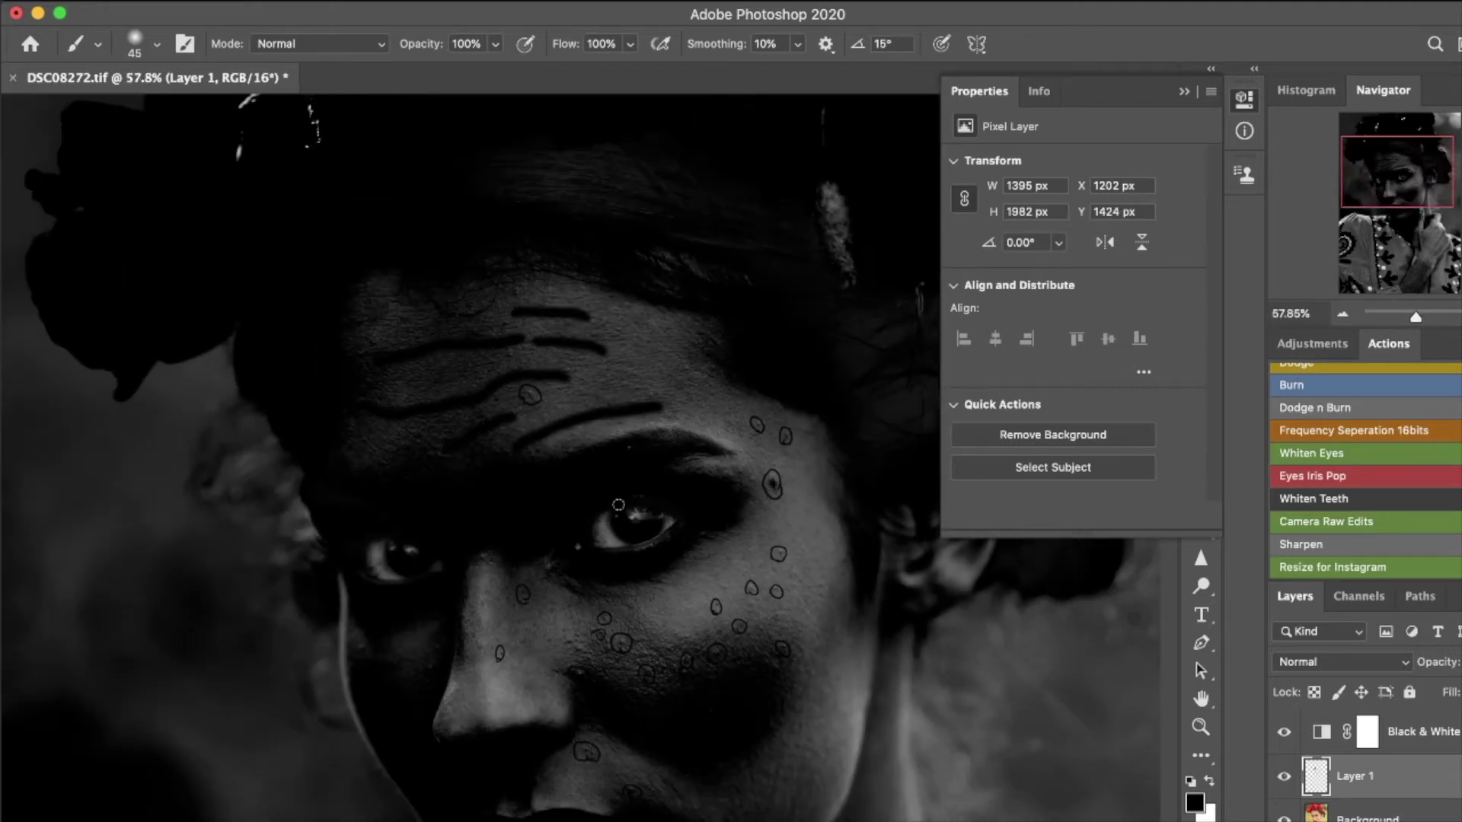
scroll(492, 361, "down", 4)
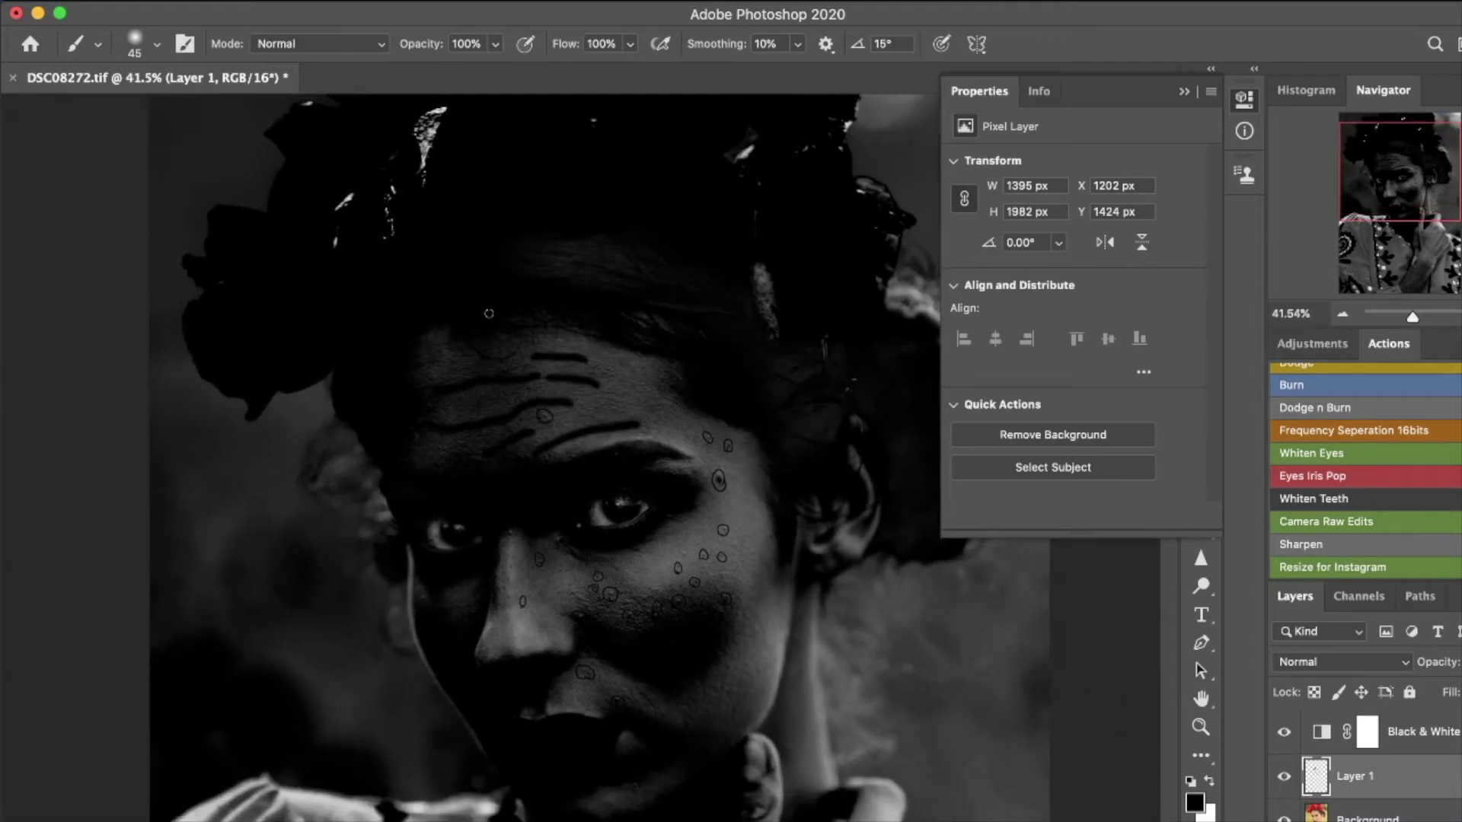
left_click_drag(519, 367, 477, 354)
scroll(473, 362, "down", 3)
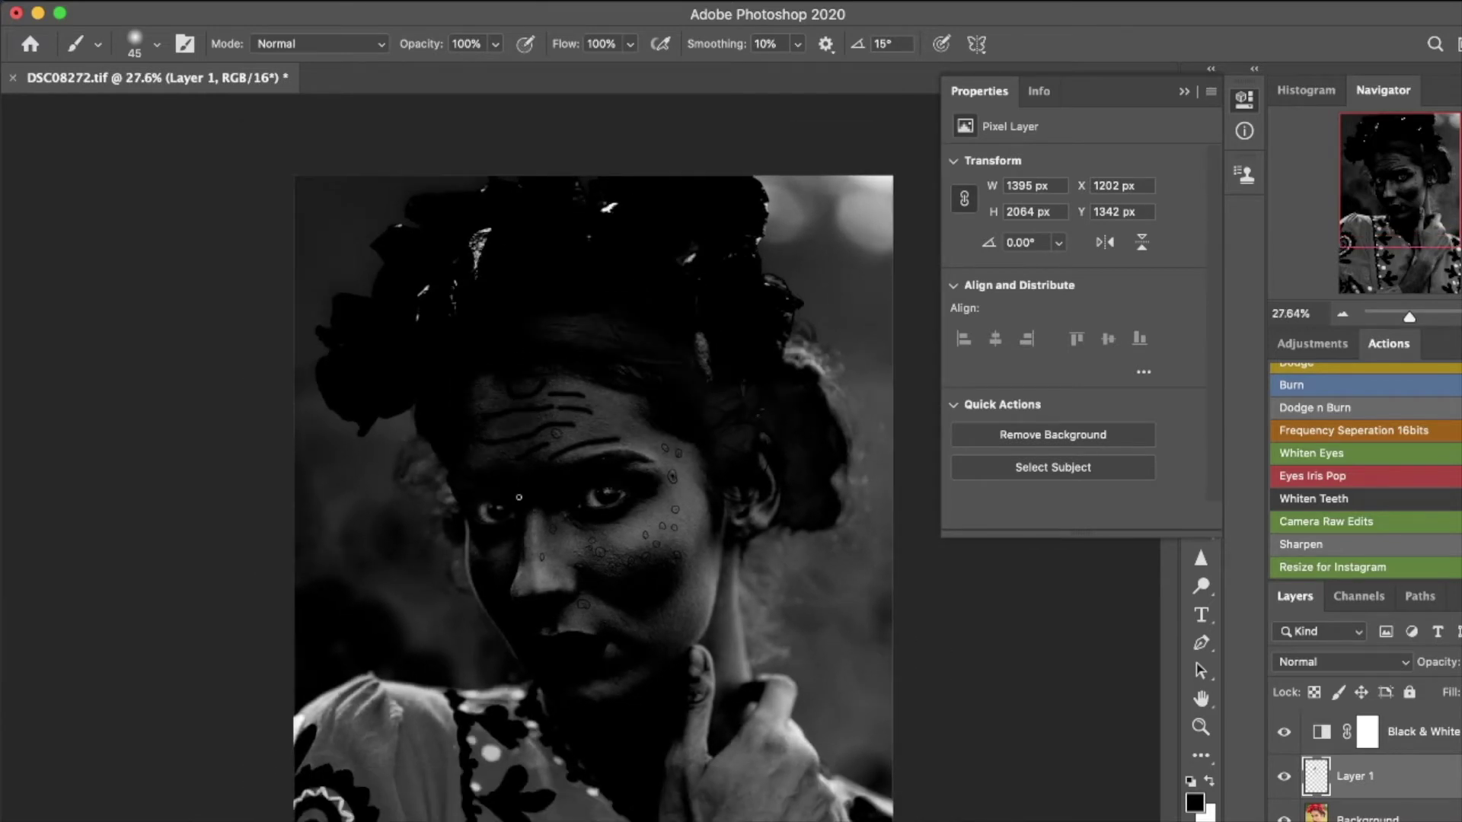
scroll(476, 500, "down", 1)
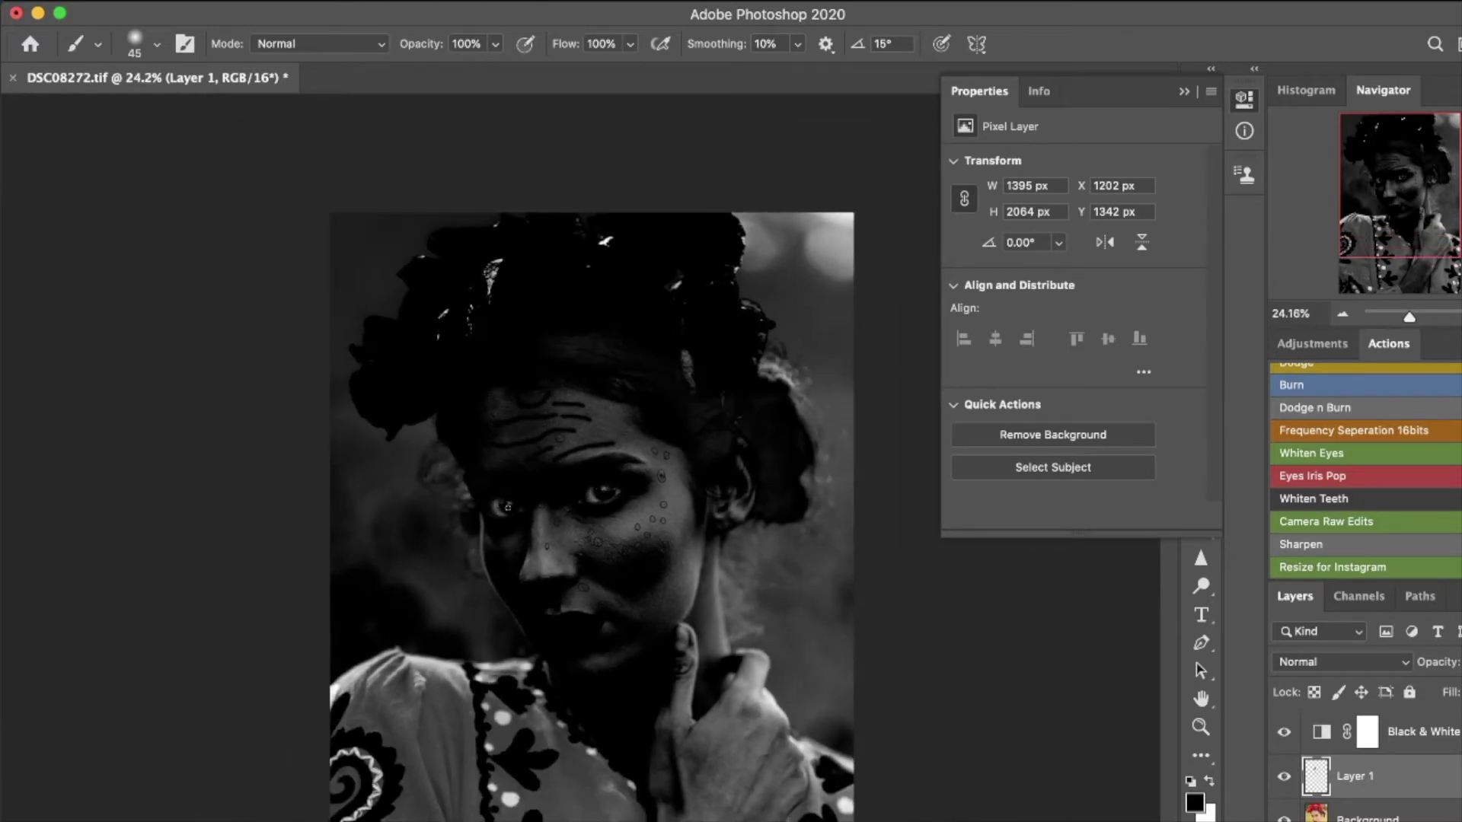
Step: Hide the Black & White adjustment layer and make Layer 1 the active layer
scroll(507, 507, "down", 1)
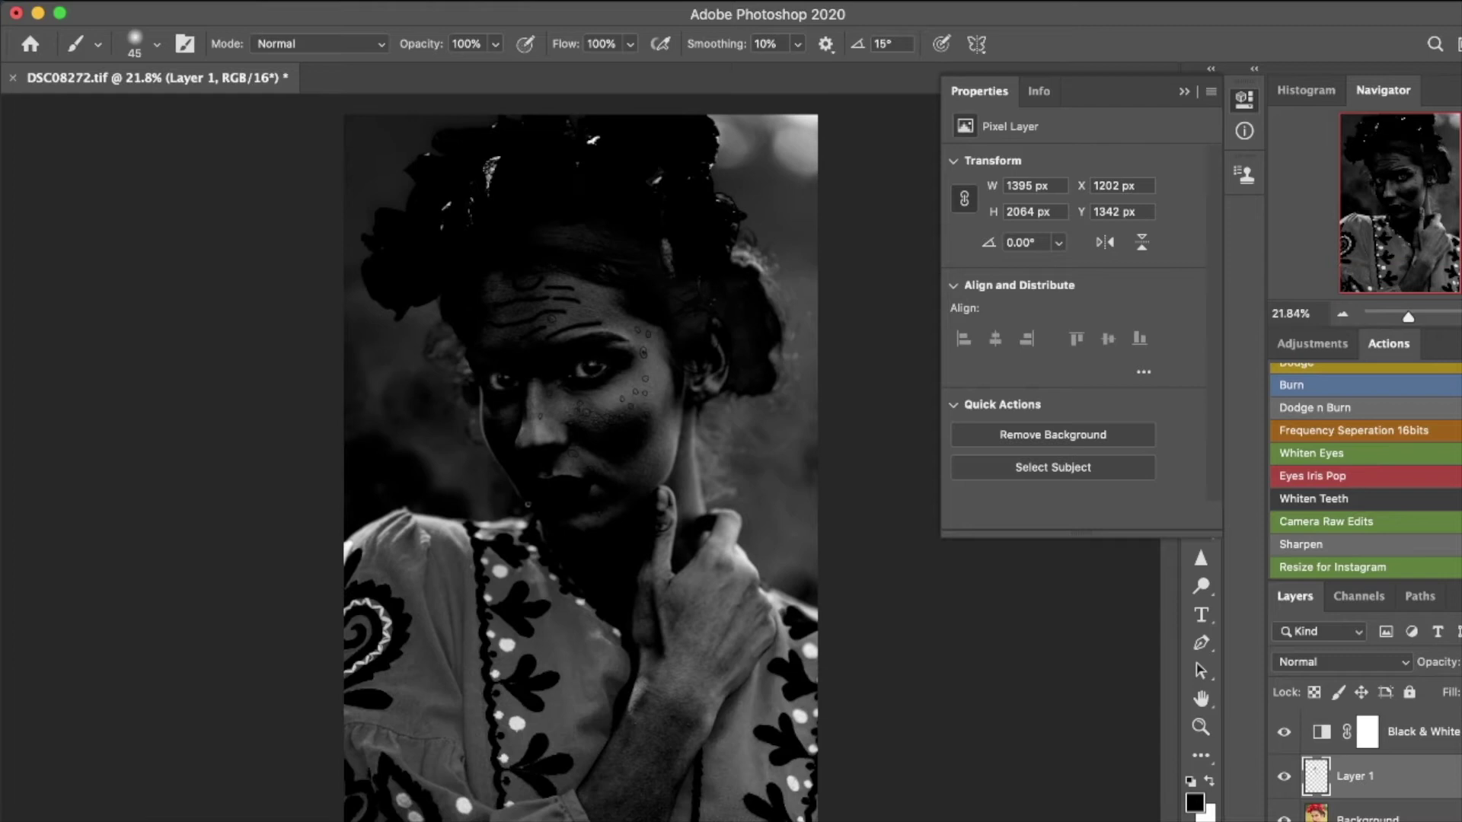
left_click(1287, 734)
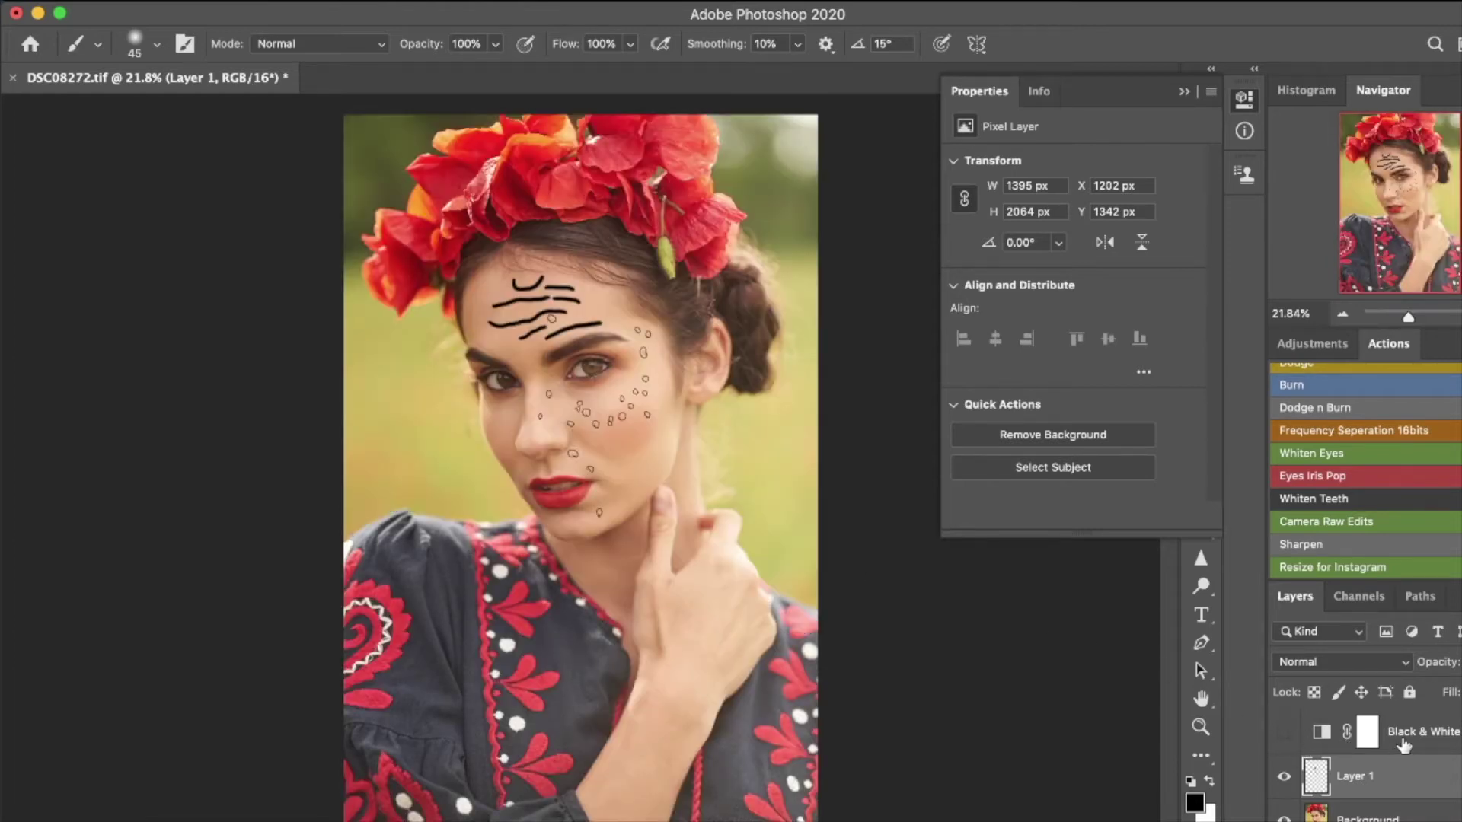
left_click(1371, 734)
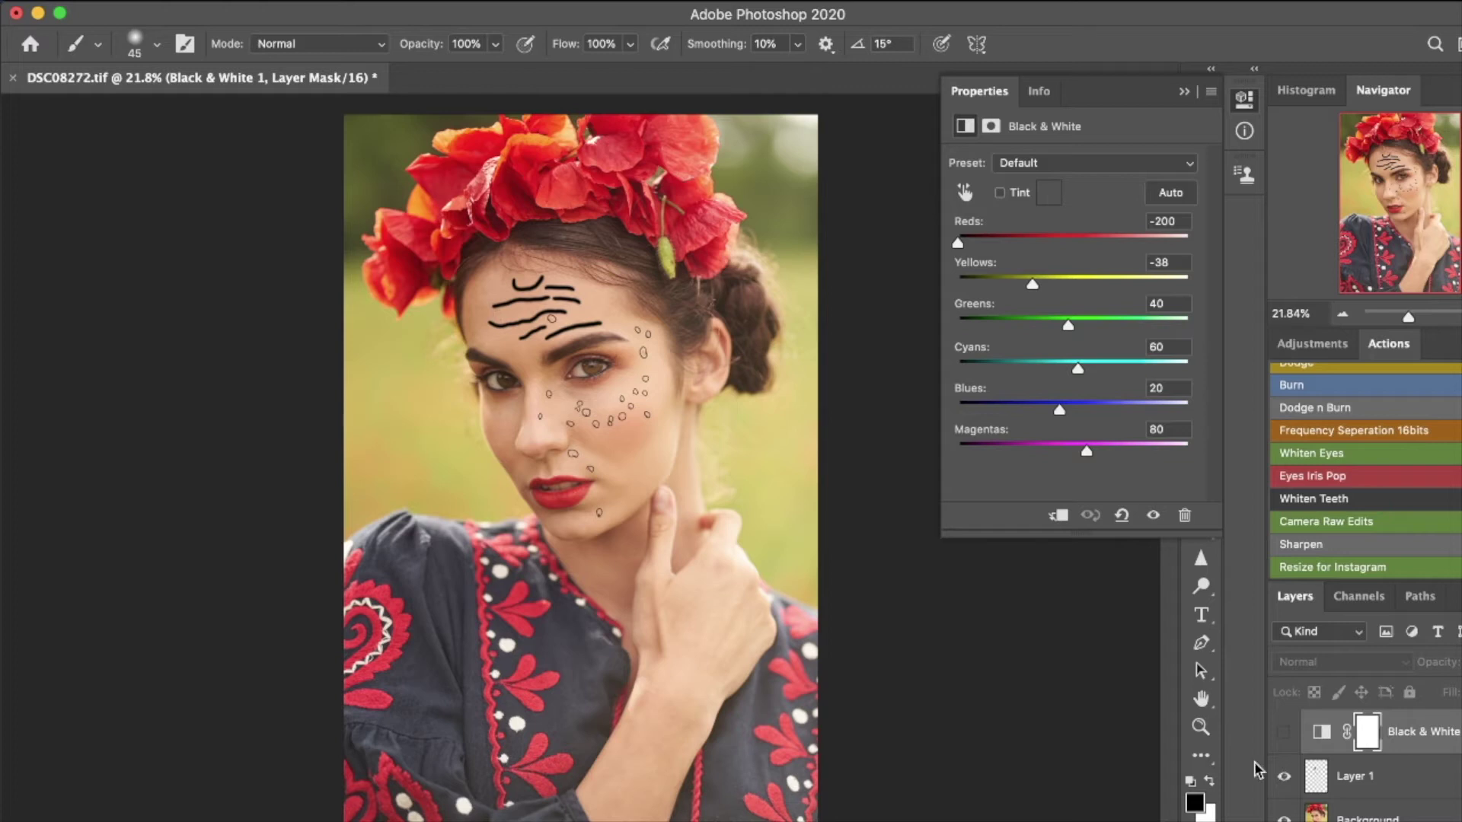
left_click(1315, 778)
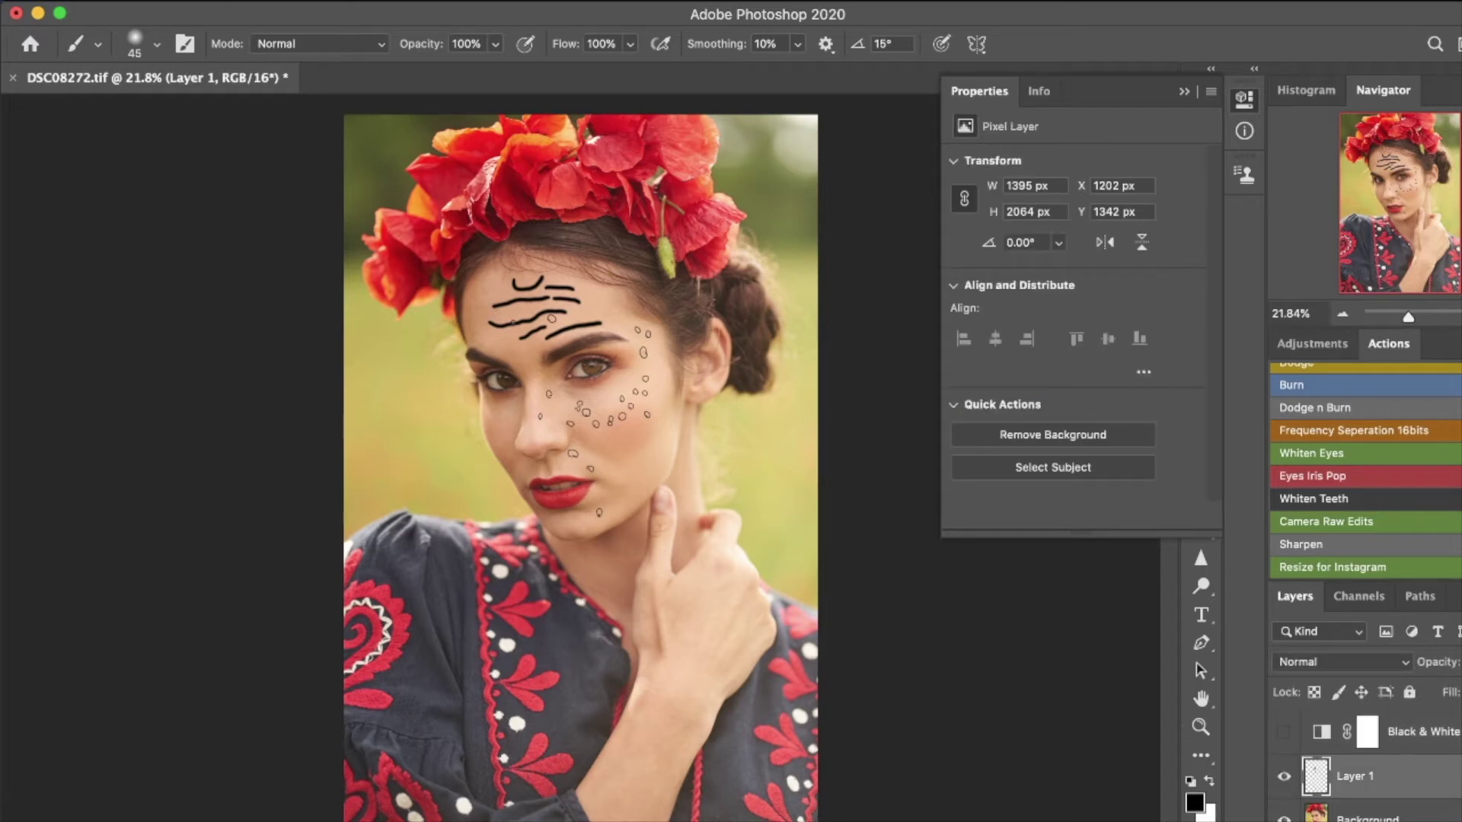
Step: Mark the under-eye area beside the nose with a short black 45 px brush stroke on Layer 1
scroll(578, 461, "up", 5)
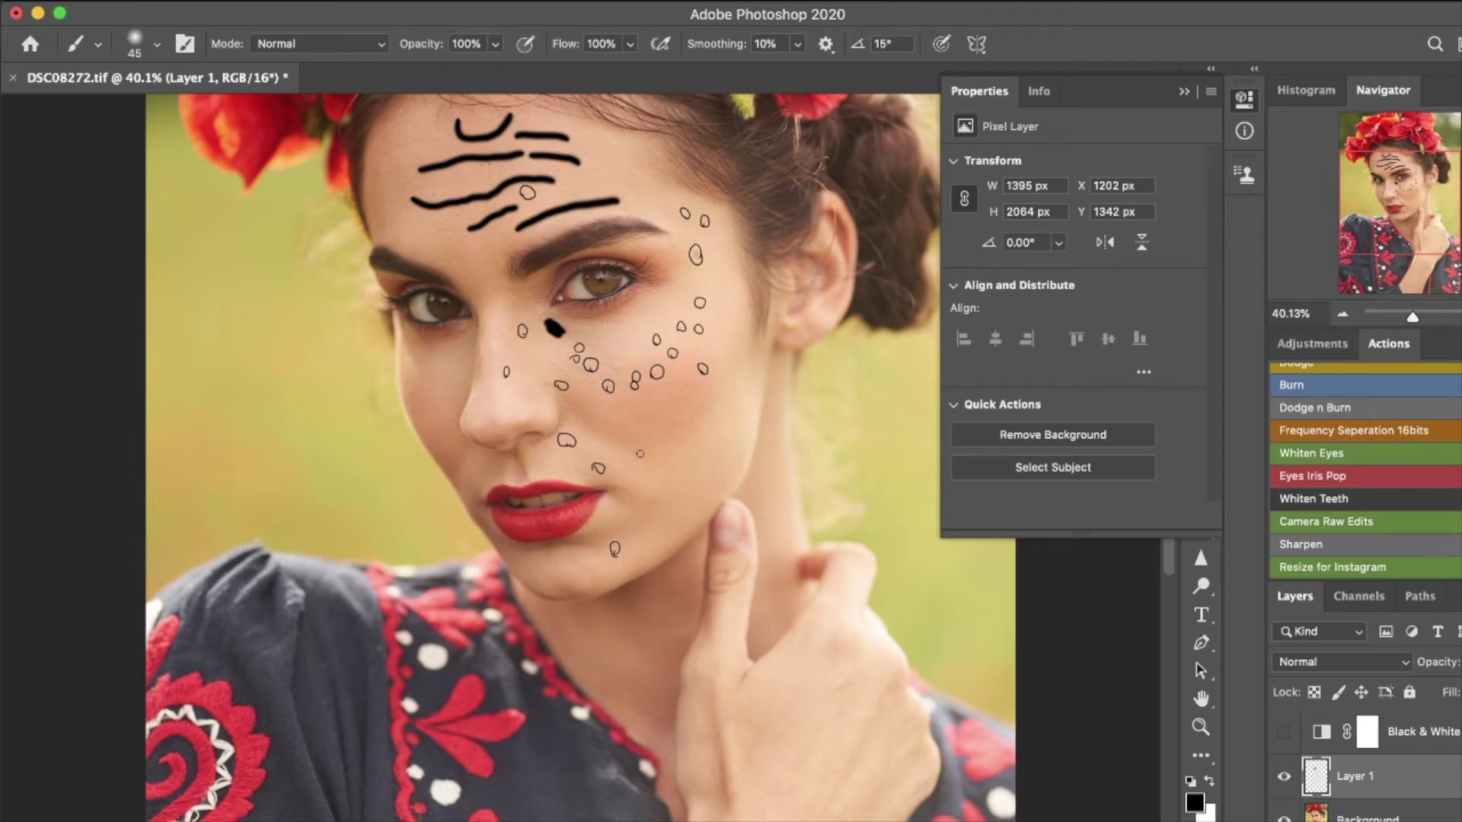
scroll(671, 456, "left", 2)
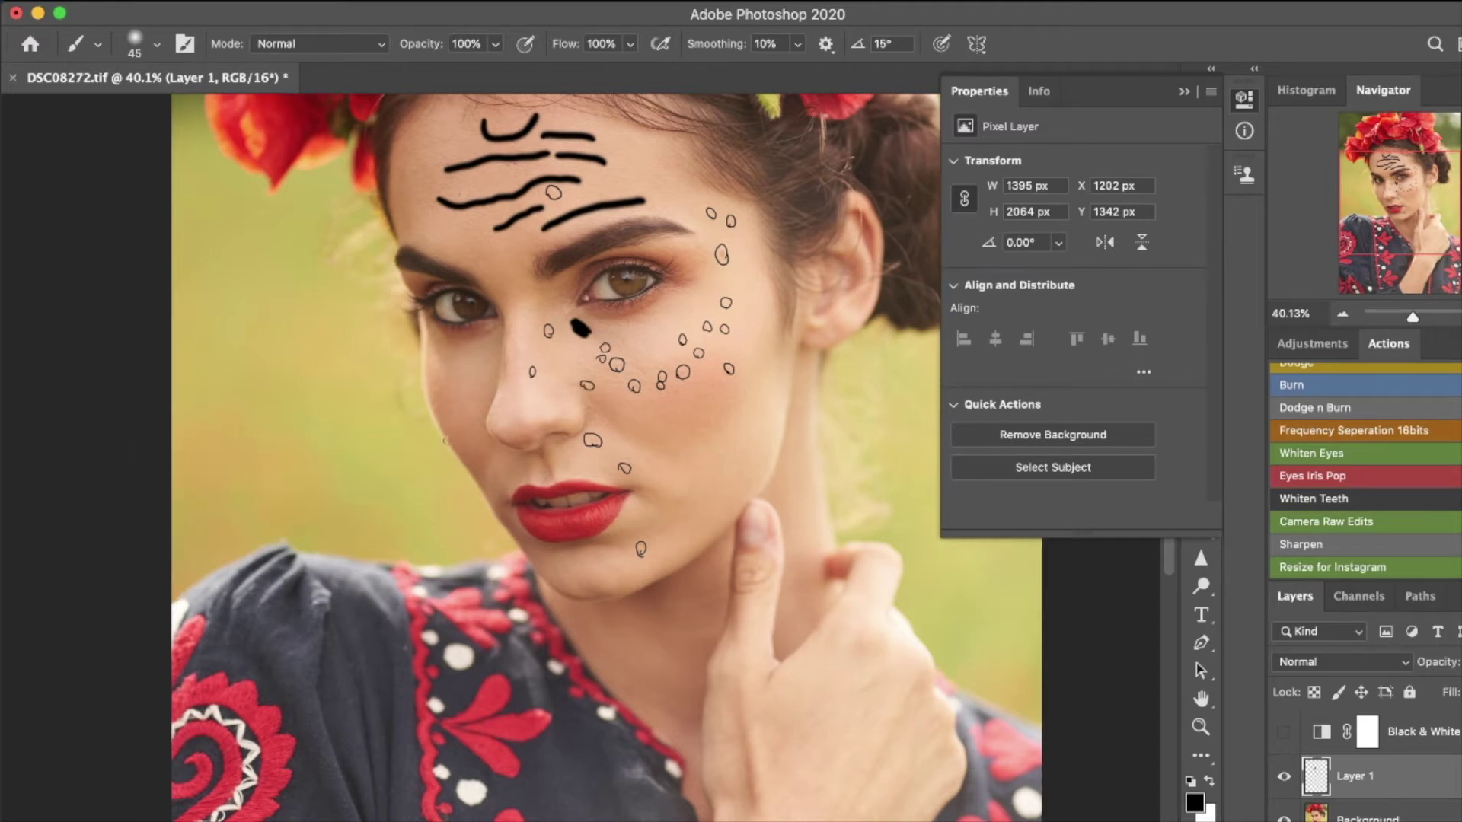
scroll(468, 433, "down", 5)
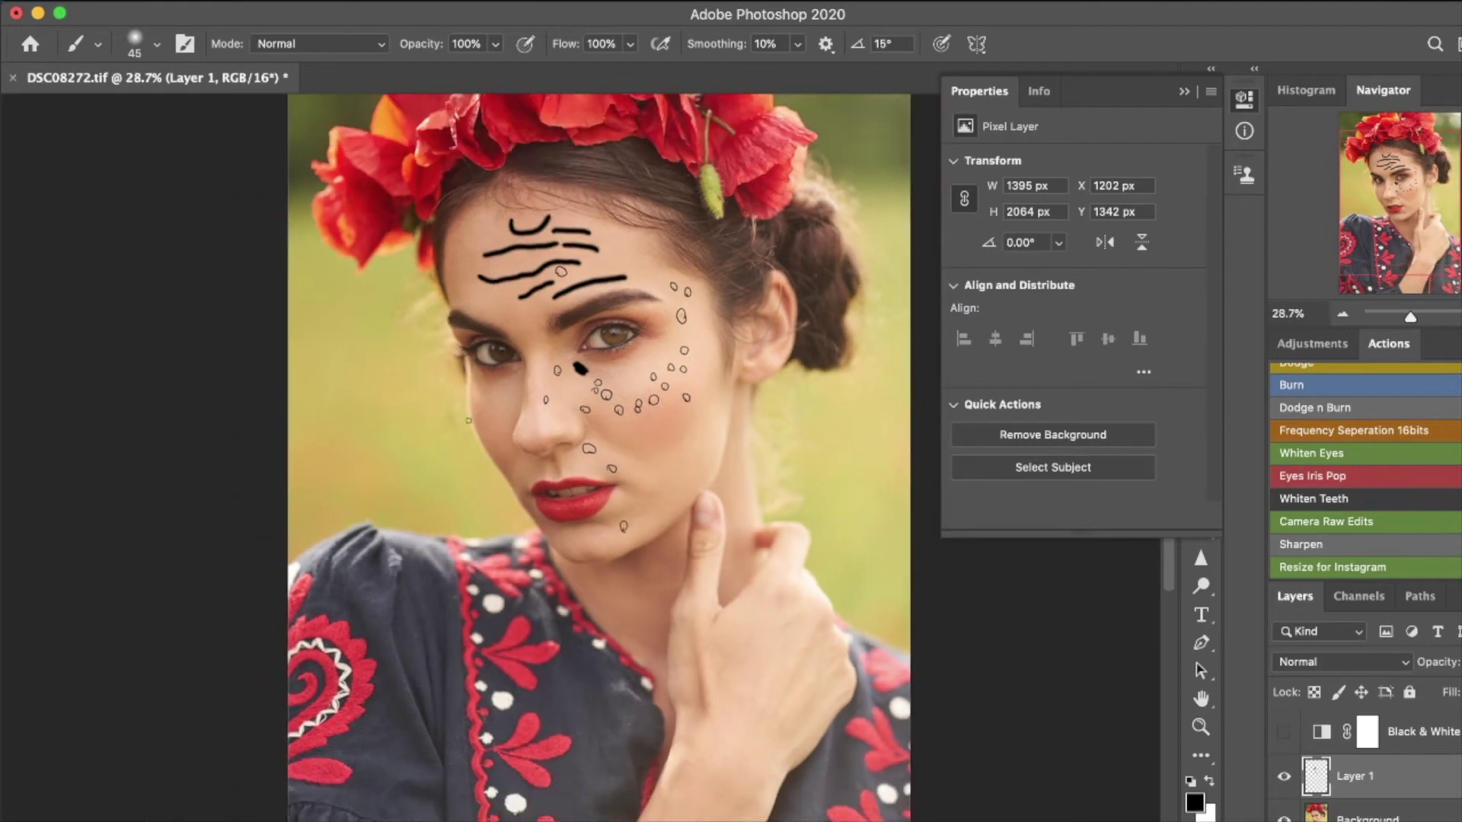
scroll(469, 419, "down", 3)
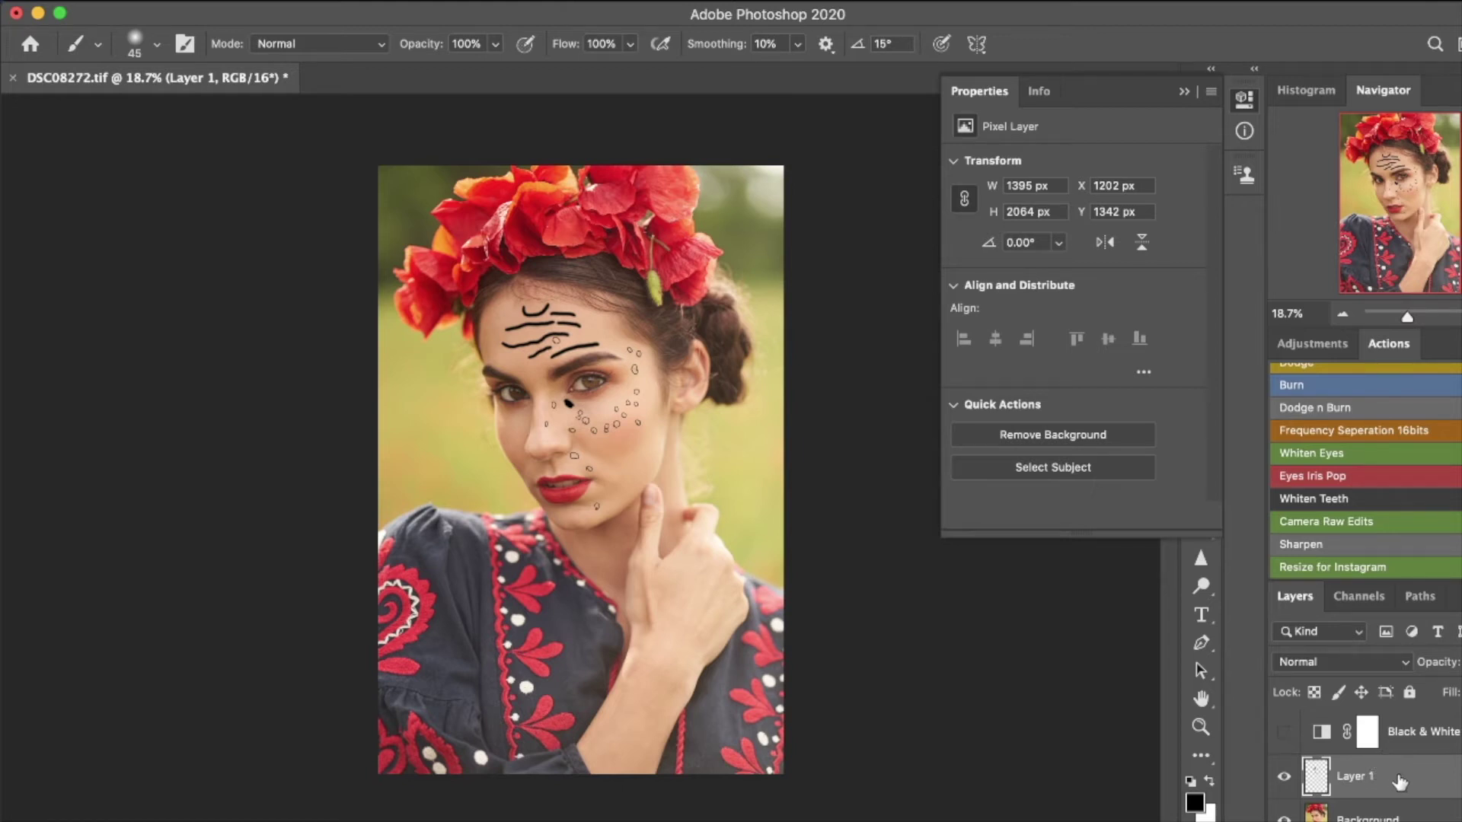
Step: Compare the portrait with and without the skin marks by repeatedly hiding and showing Layer 1
double_click(1399, 782)
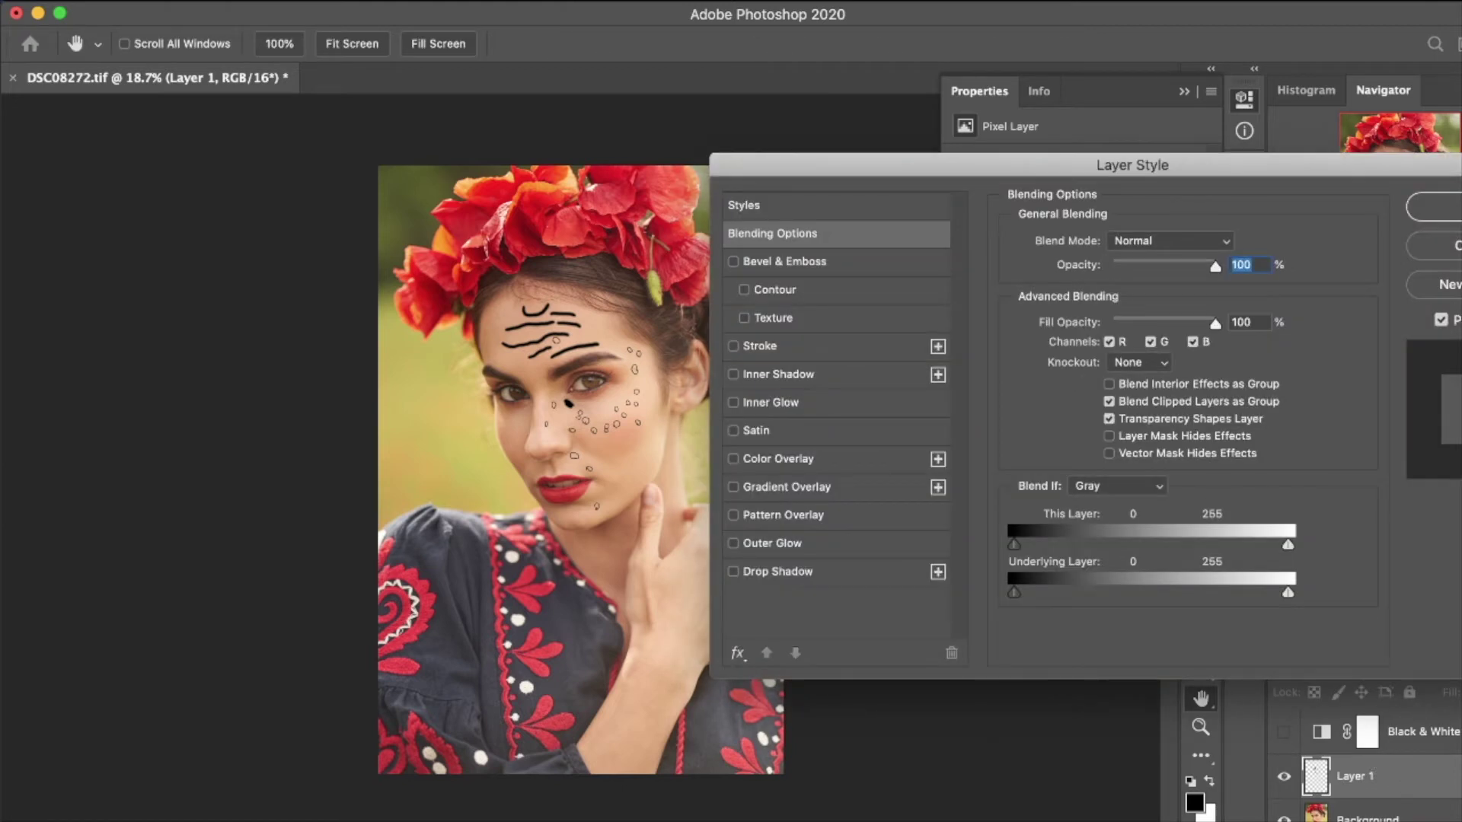
left_click(1451, 245)
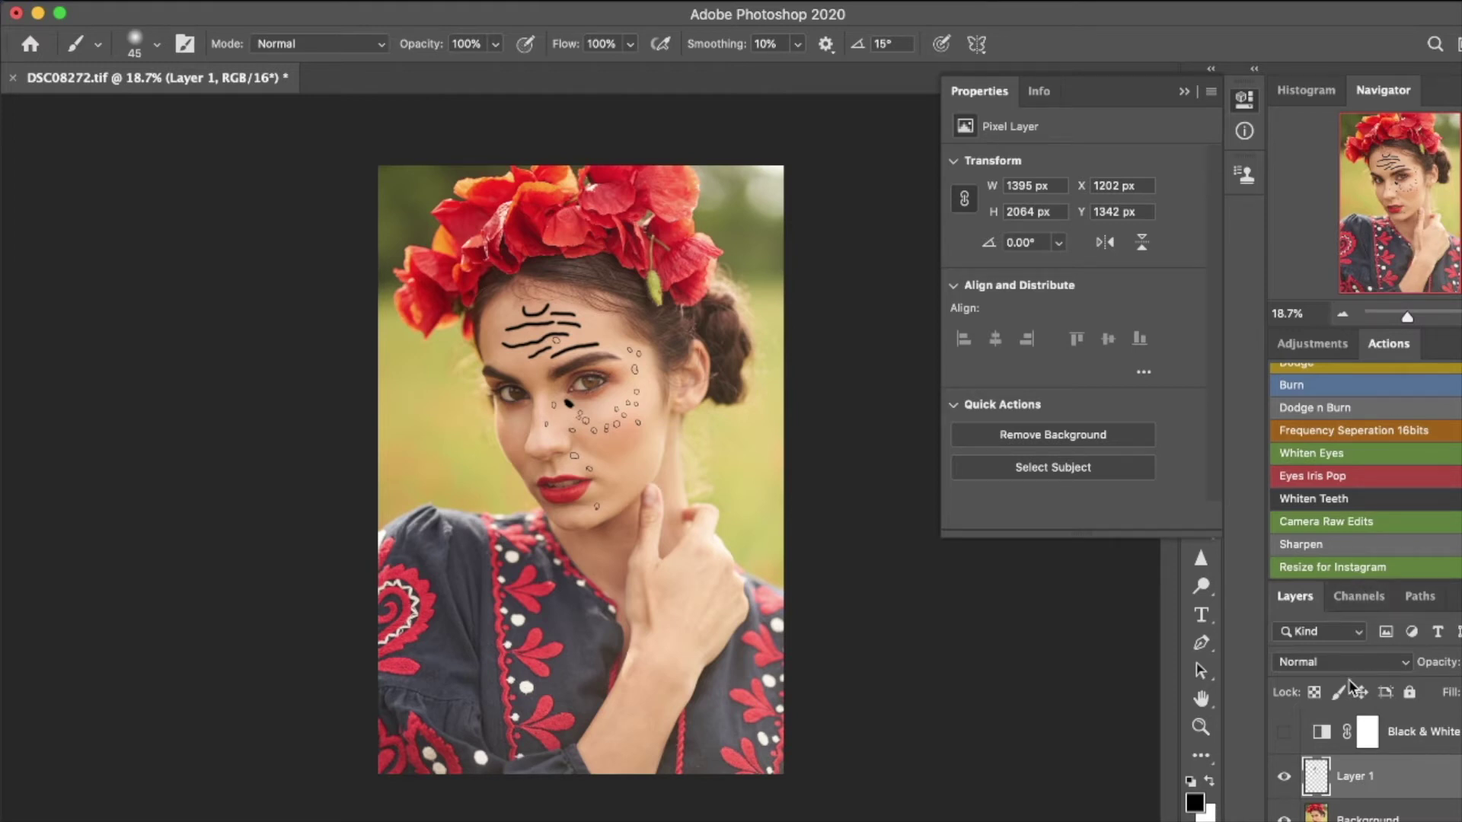
left_click(1283, 777)
left_click(1283, 777)
left_click(1281, 778)
left_click(1280, 778)
left_click(1277, 778)
left_click(1279, 778)
left_click(1285, 777)
left_click(1285, 777)
Step: Add a new empty layer directly above the Background and hide Layer 1 with its marks
left_click(1372, 813)
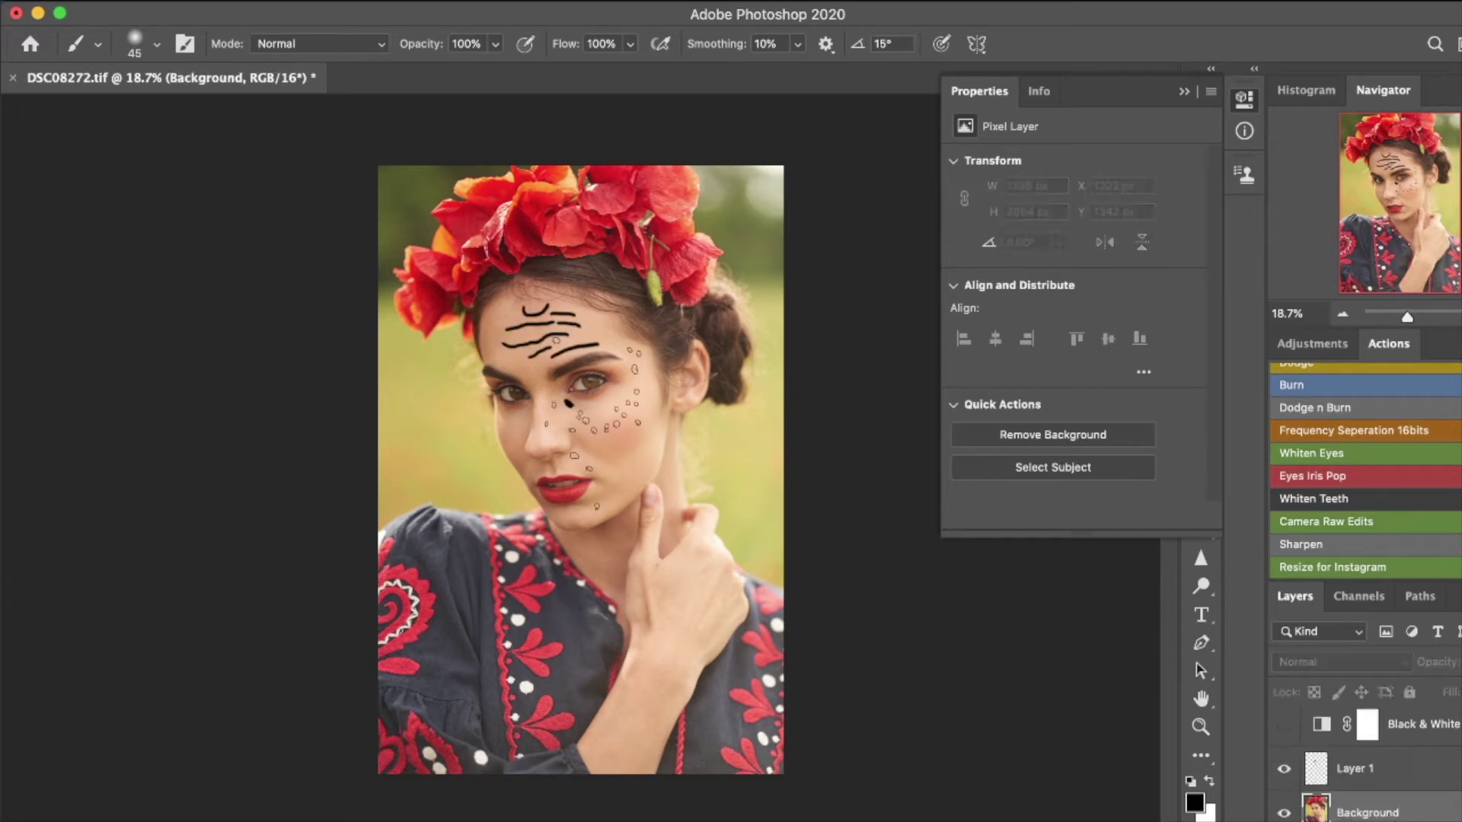
key("super+shift+alt+n")
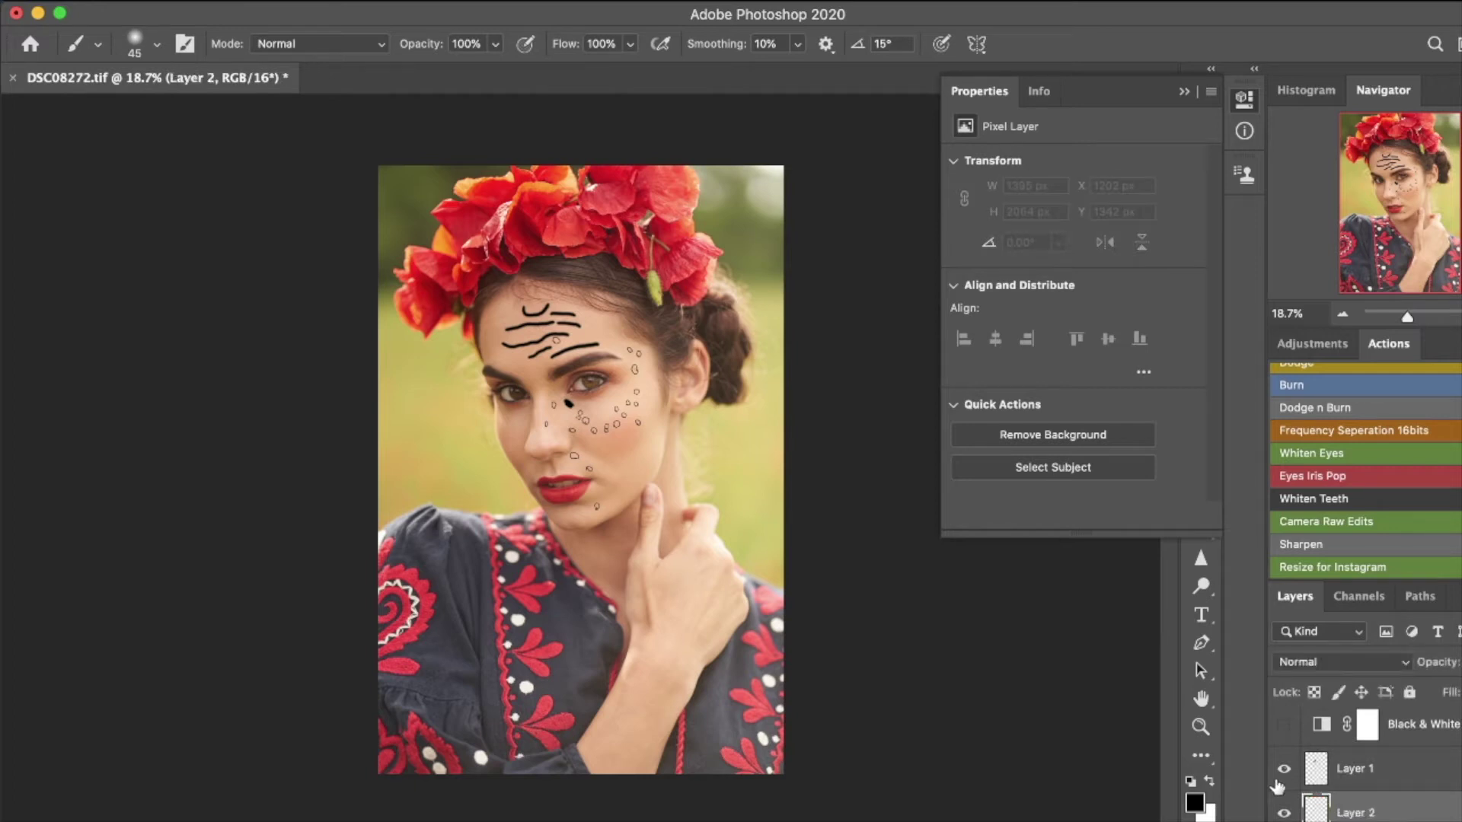
left_click(1284, 769)
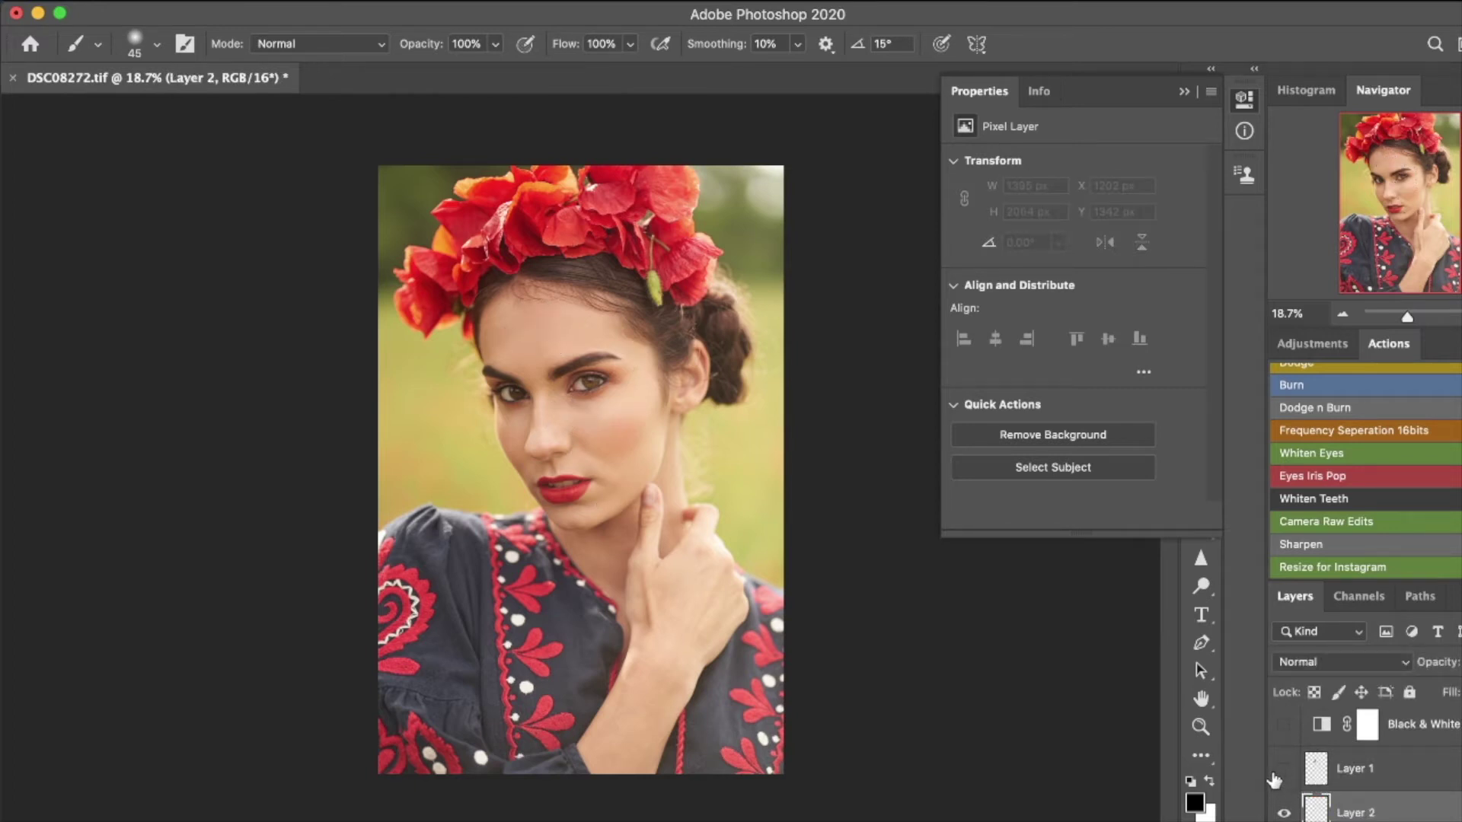
Step: Collapse the layer properties and activate the Healing Brush for close work on the eye and temple area
left_click(1201, 726)
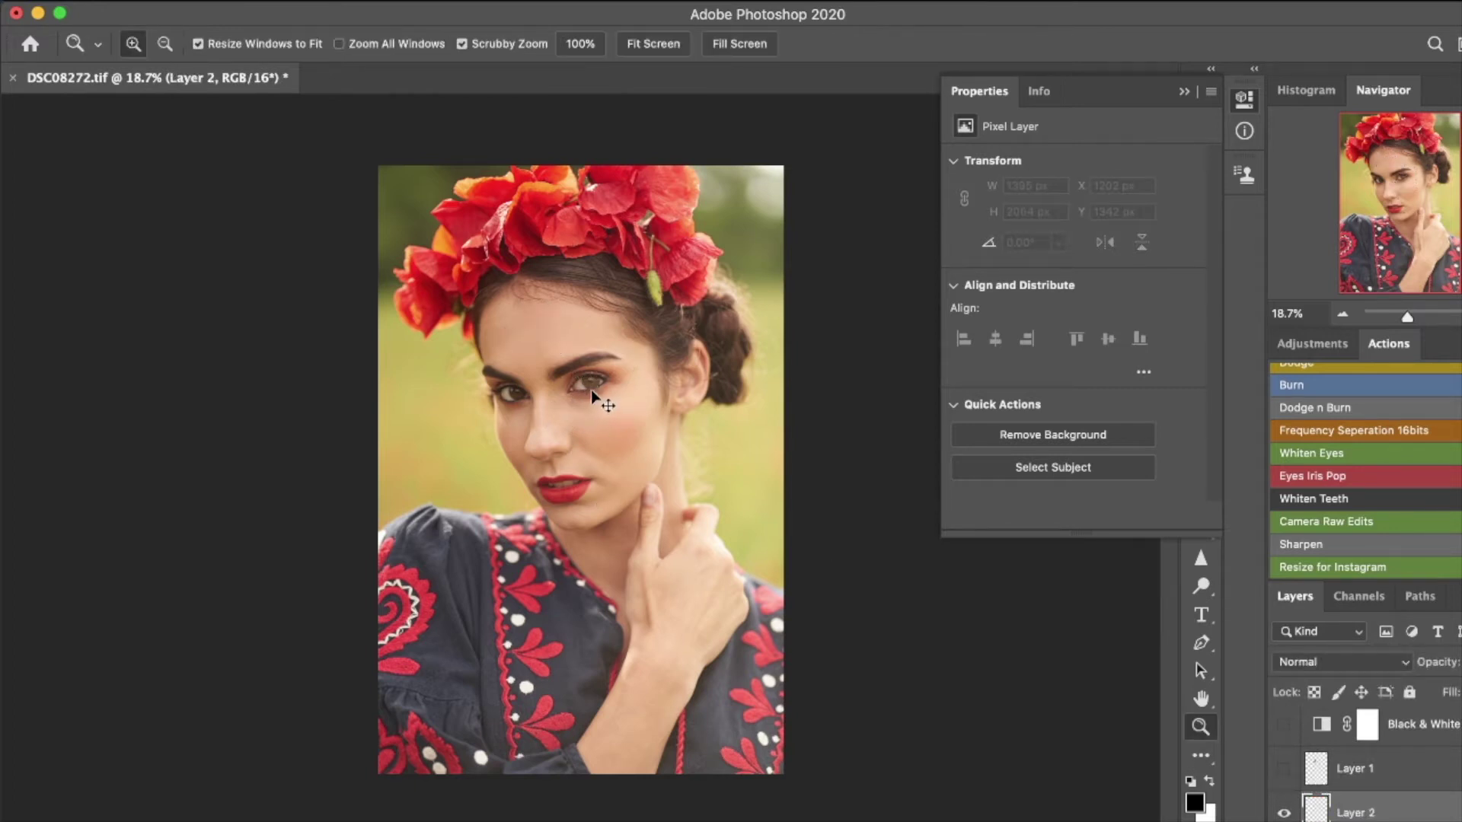
left_click(591, 392)
left_click(1184, 89)
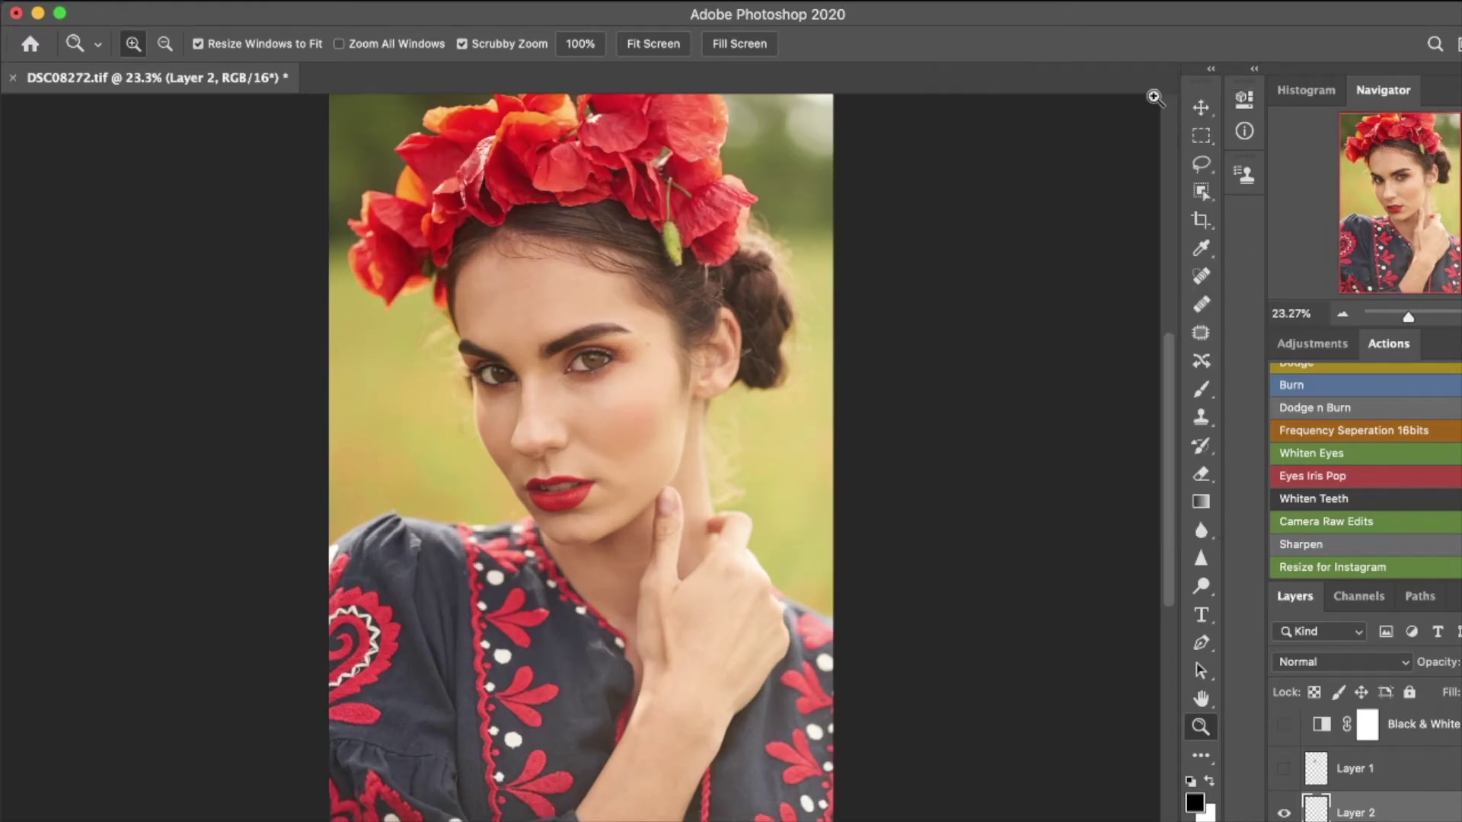
key("j")
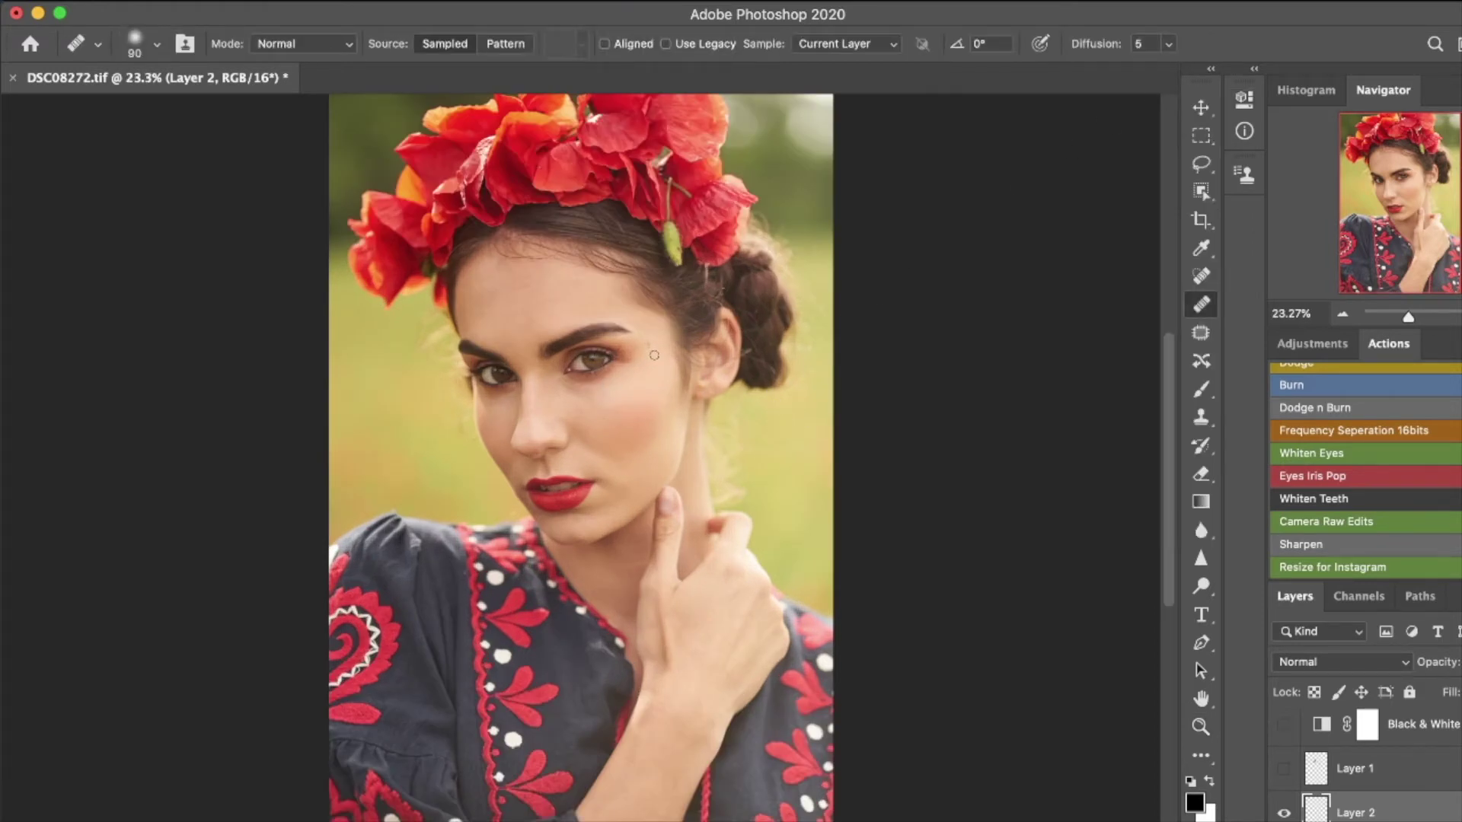
key("z")
mouse_move(610, 304)
left_mouse_down()
mouse_move(724, 339)
mouse_move(740, 358)
mouse_move(670, 336)
mouse_move(754, 423)
left_mouse_up()
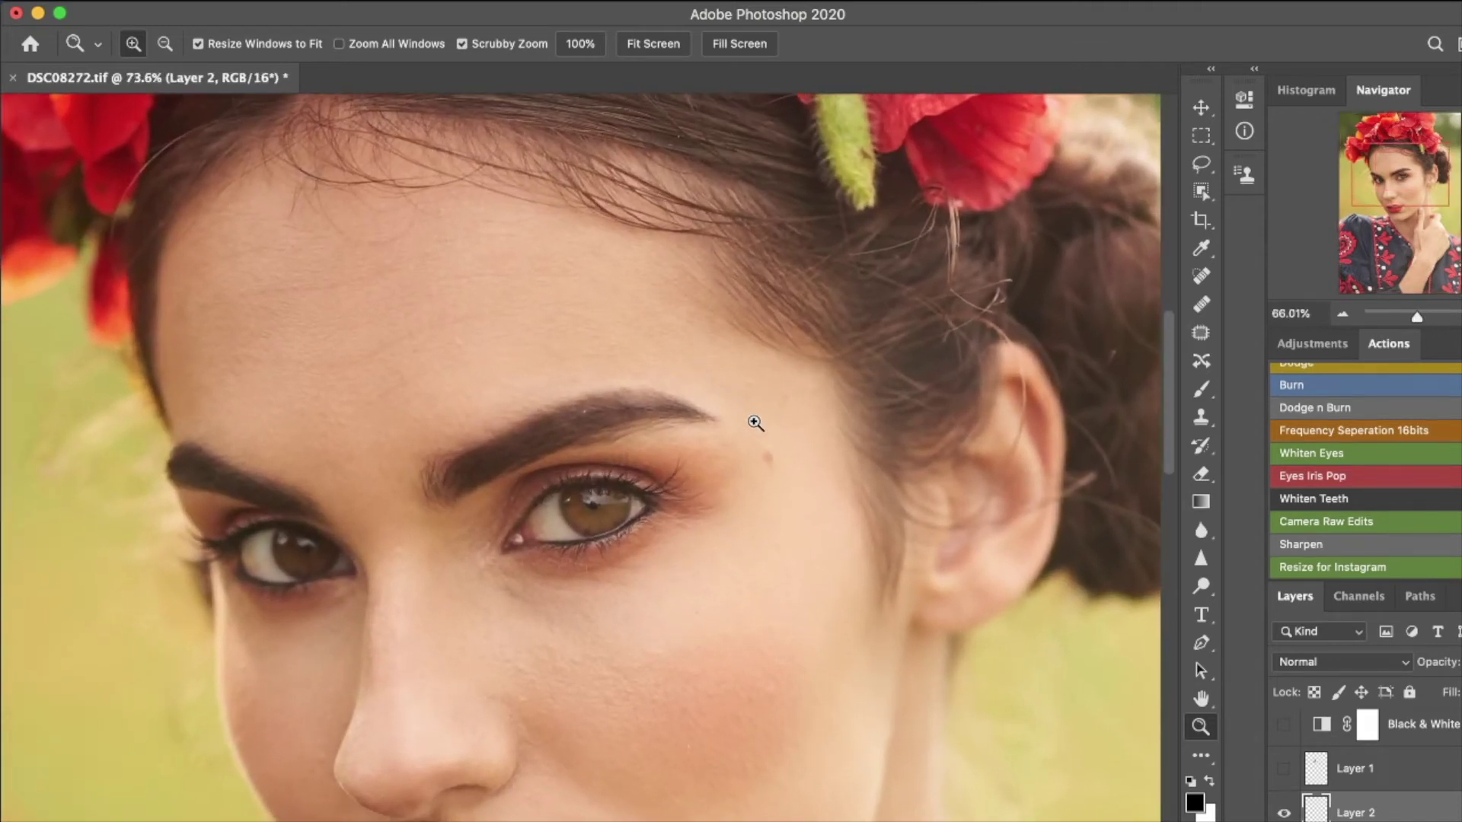
key("j")
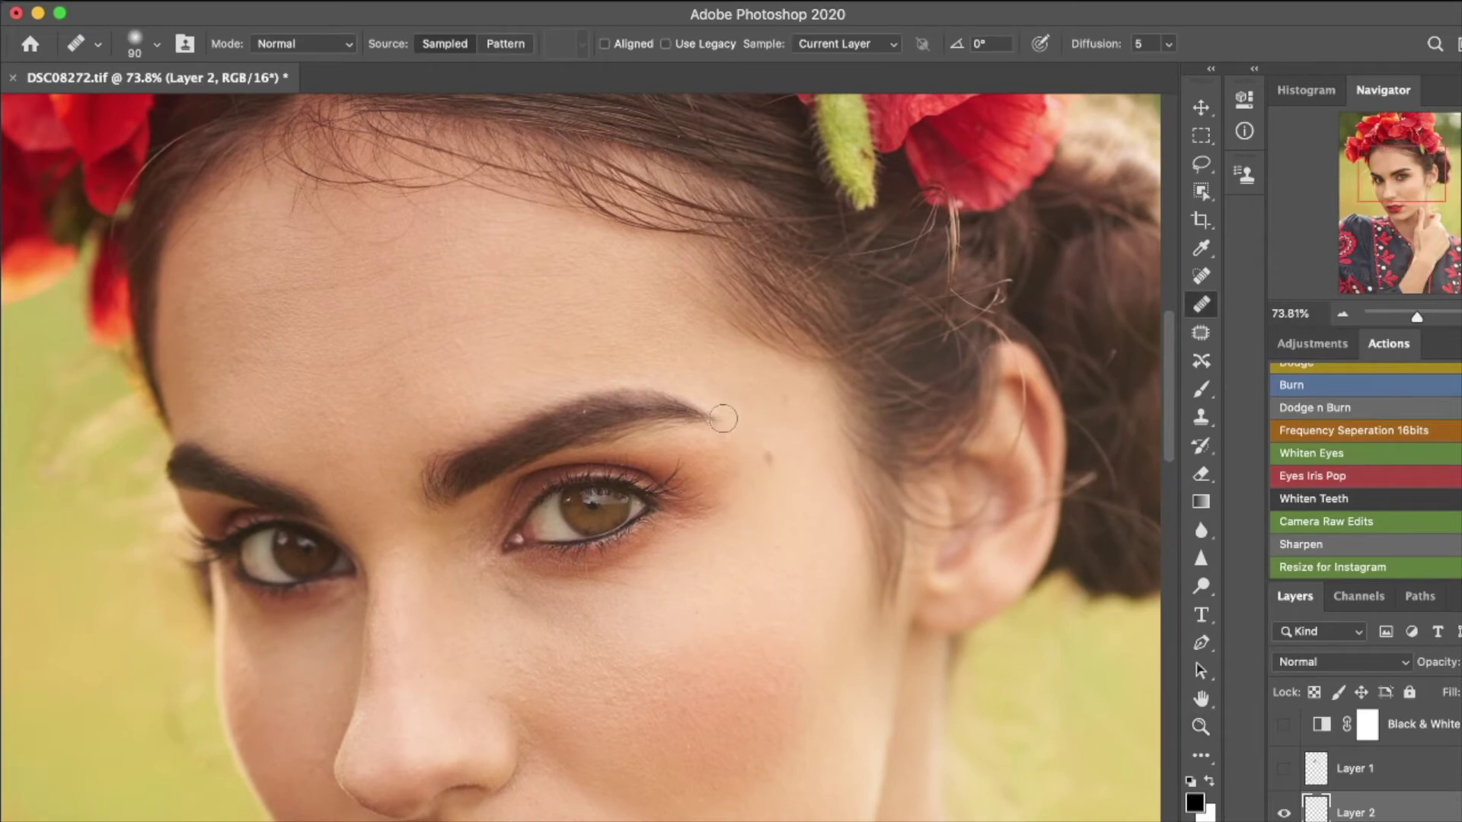
Step: Set the Healing Brush to sample Current & Below and adjust its hardness
left_click(829, 46)
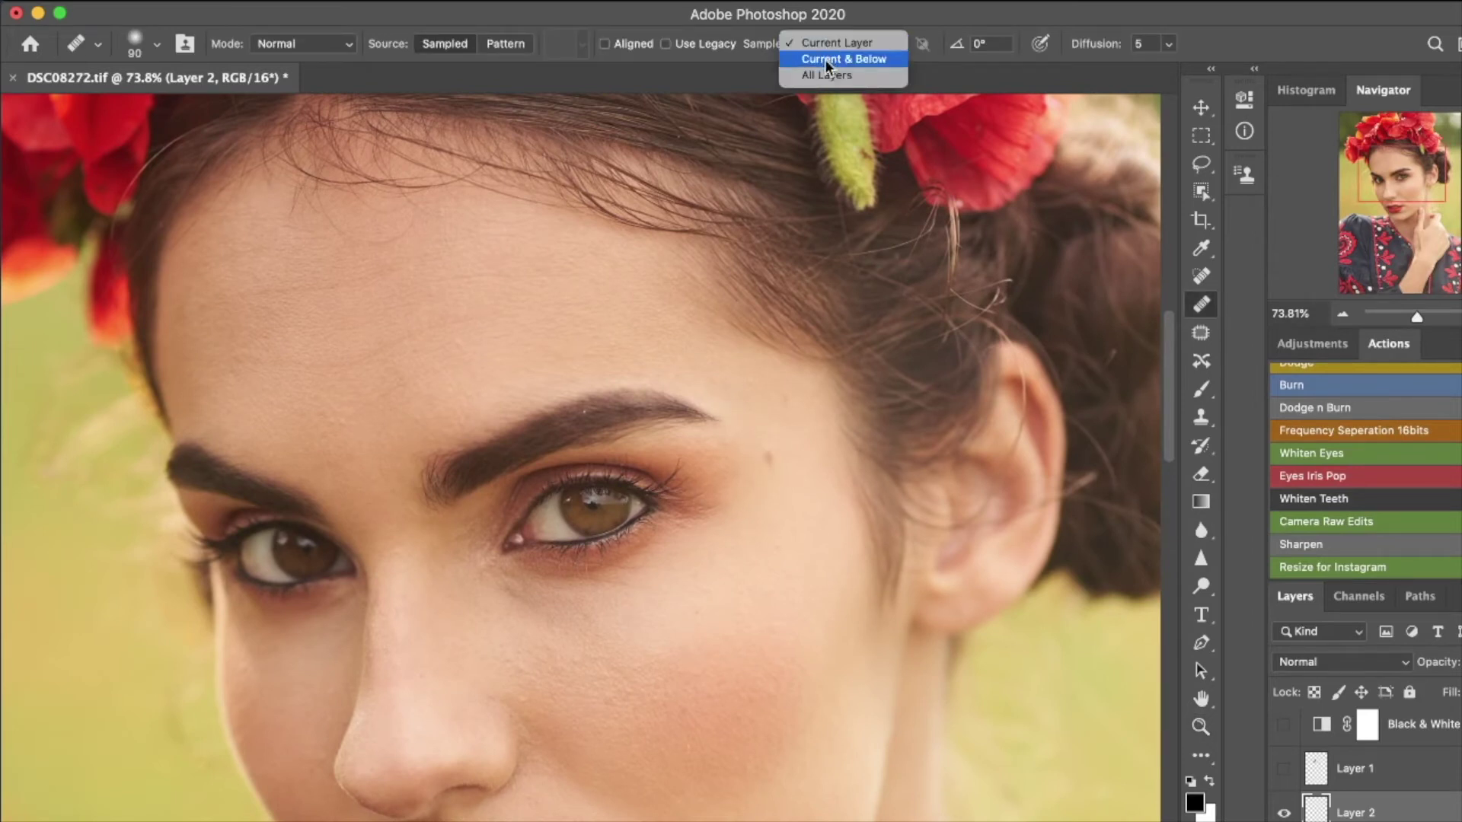
left_click(824, 58)
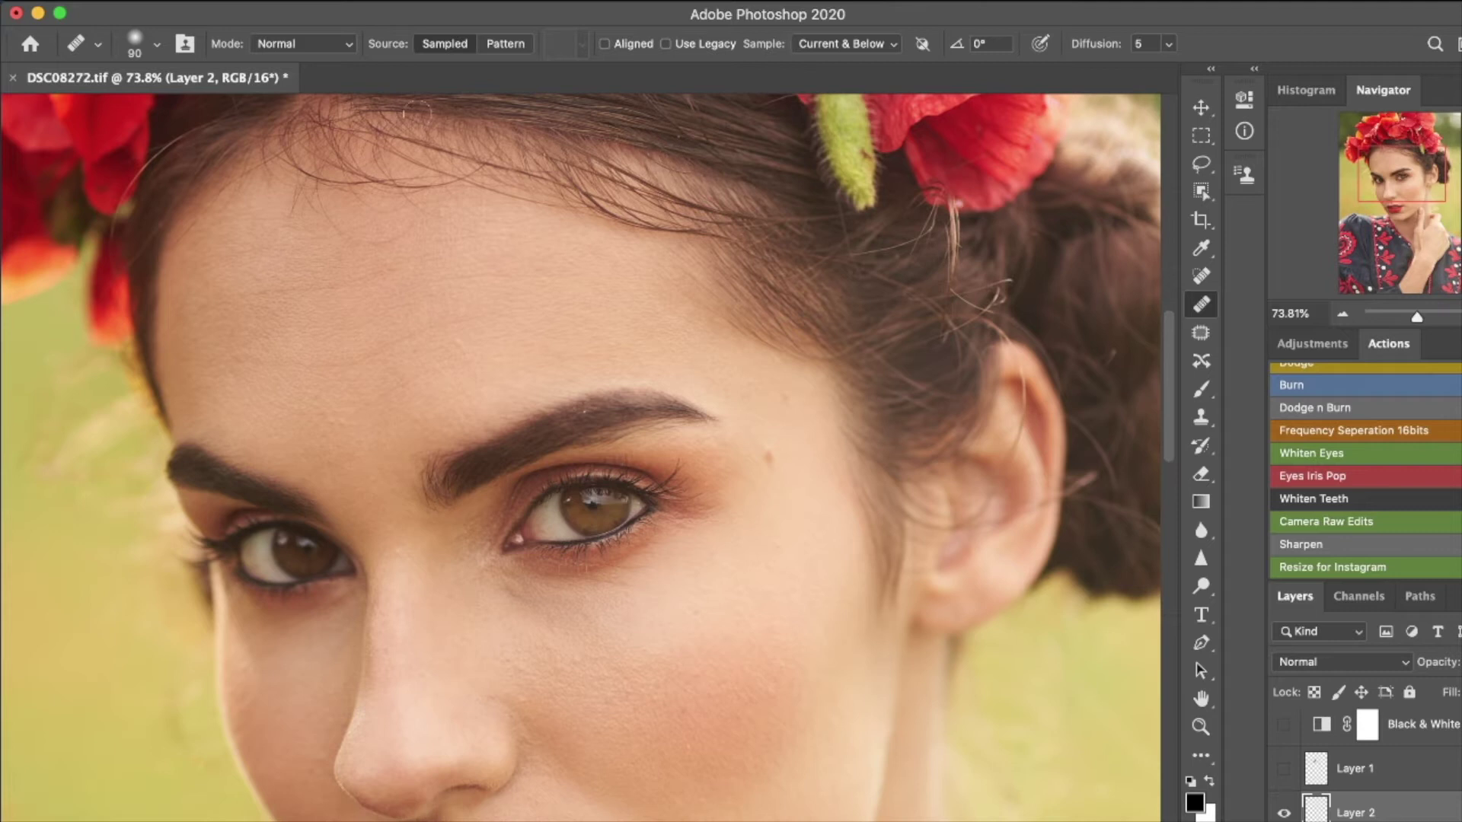
left_click(156, 45)
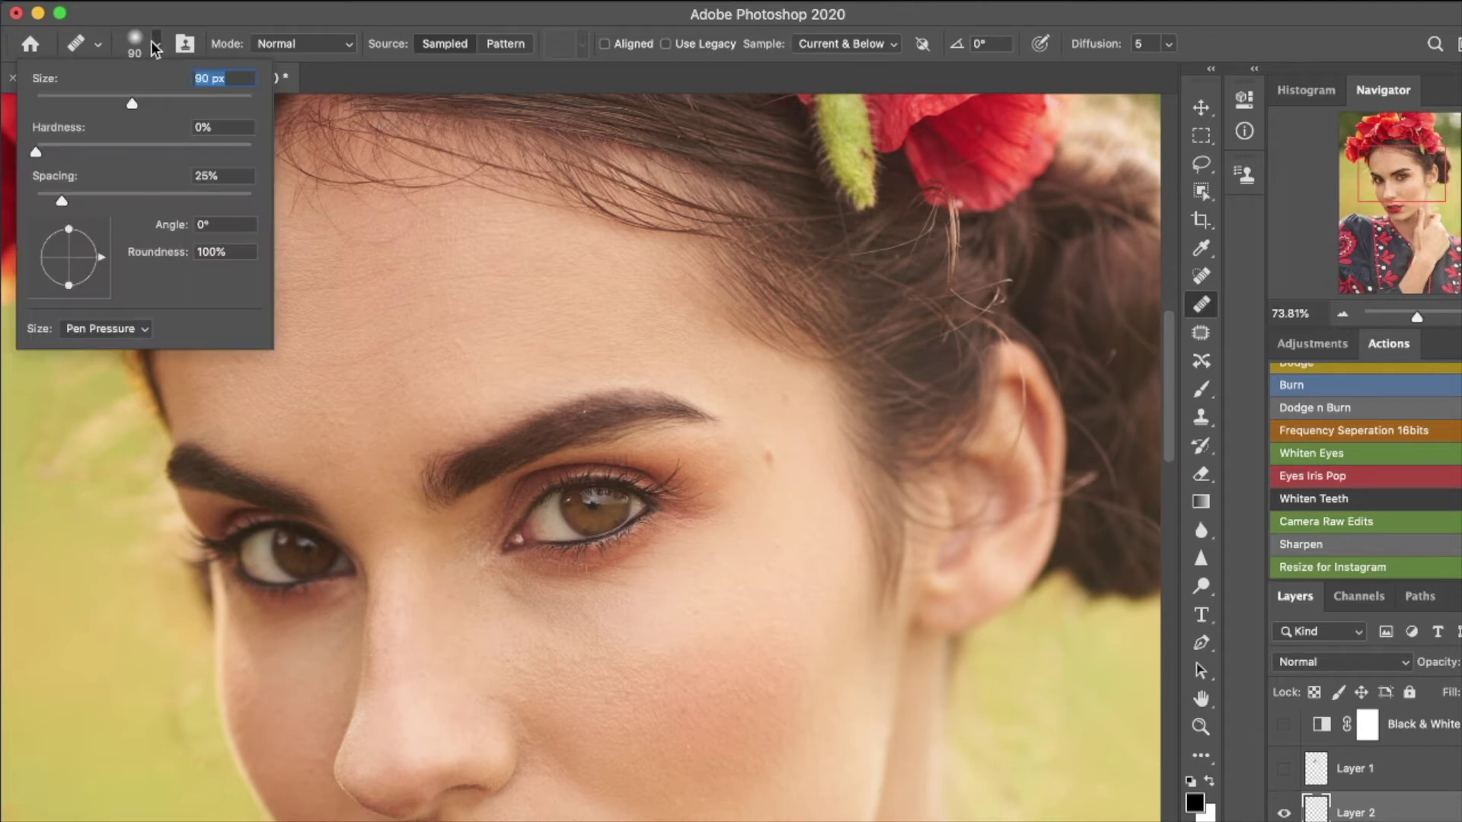
left_click_drag(35, 153, 190, 147)
key("Return")
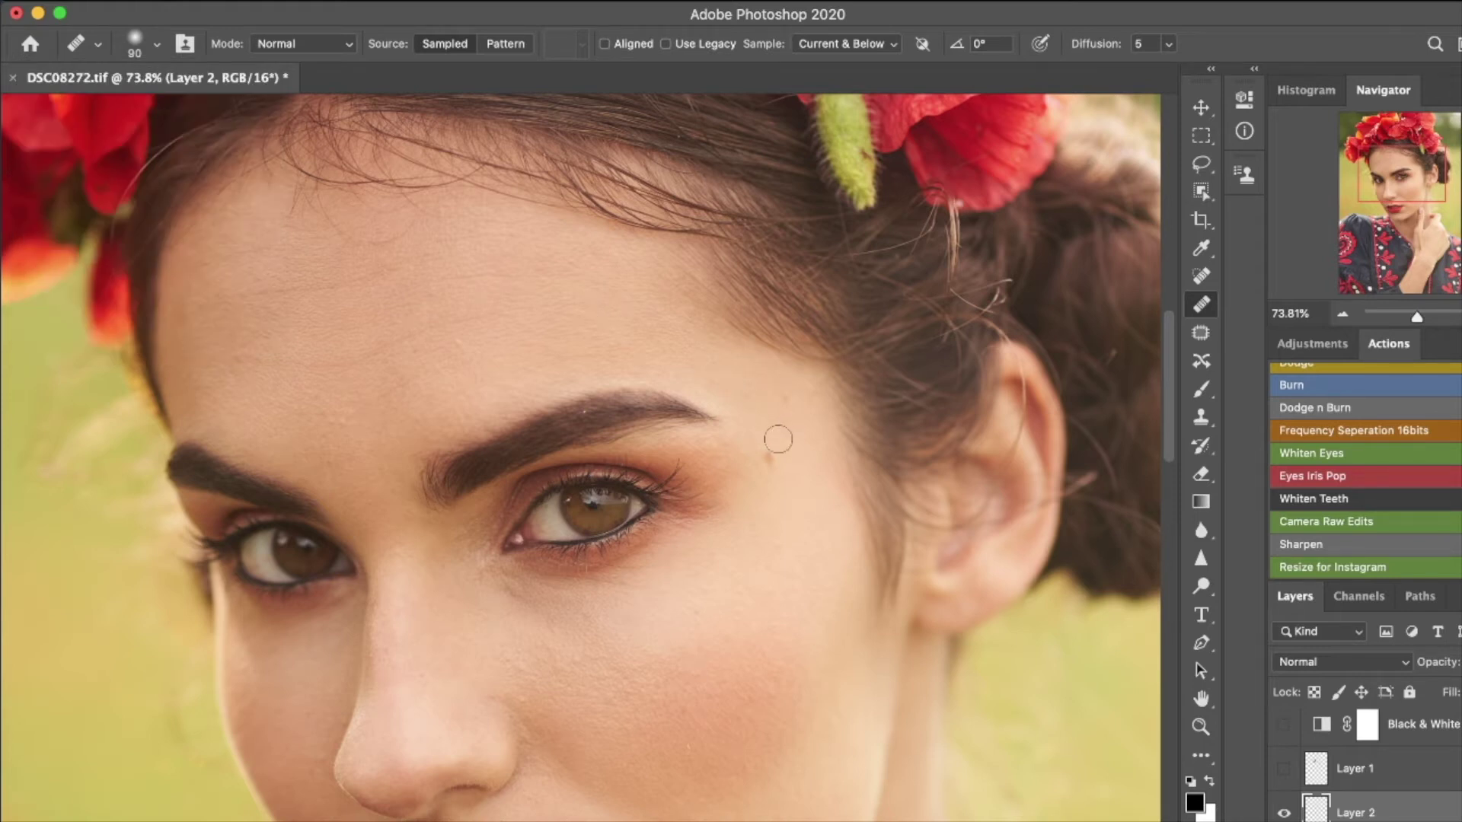
Step: Heal the two dark spots on the temple beside the eyebrow, using clean skin just below as the source
left_click(770, 494, "alt")
left_click(767, 457)
left_click(783, 397)
Step: Heal the small spots and uneven patches across the forehead, sampling clean forehead skin as the source
left_click(487, 336, "alt")
left_click(464, 320)
left_click(434, 349, "alt")
left_click(372, 396, "alt")
left_click(263, 389, "alt")
left_click_drag(284, 291, 352, 298)
Step: Show the Black & White layer and check the forehead with the healing on Layer 2 hidden and shown
left_click_drag(686, 646, 656, 422)
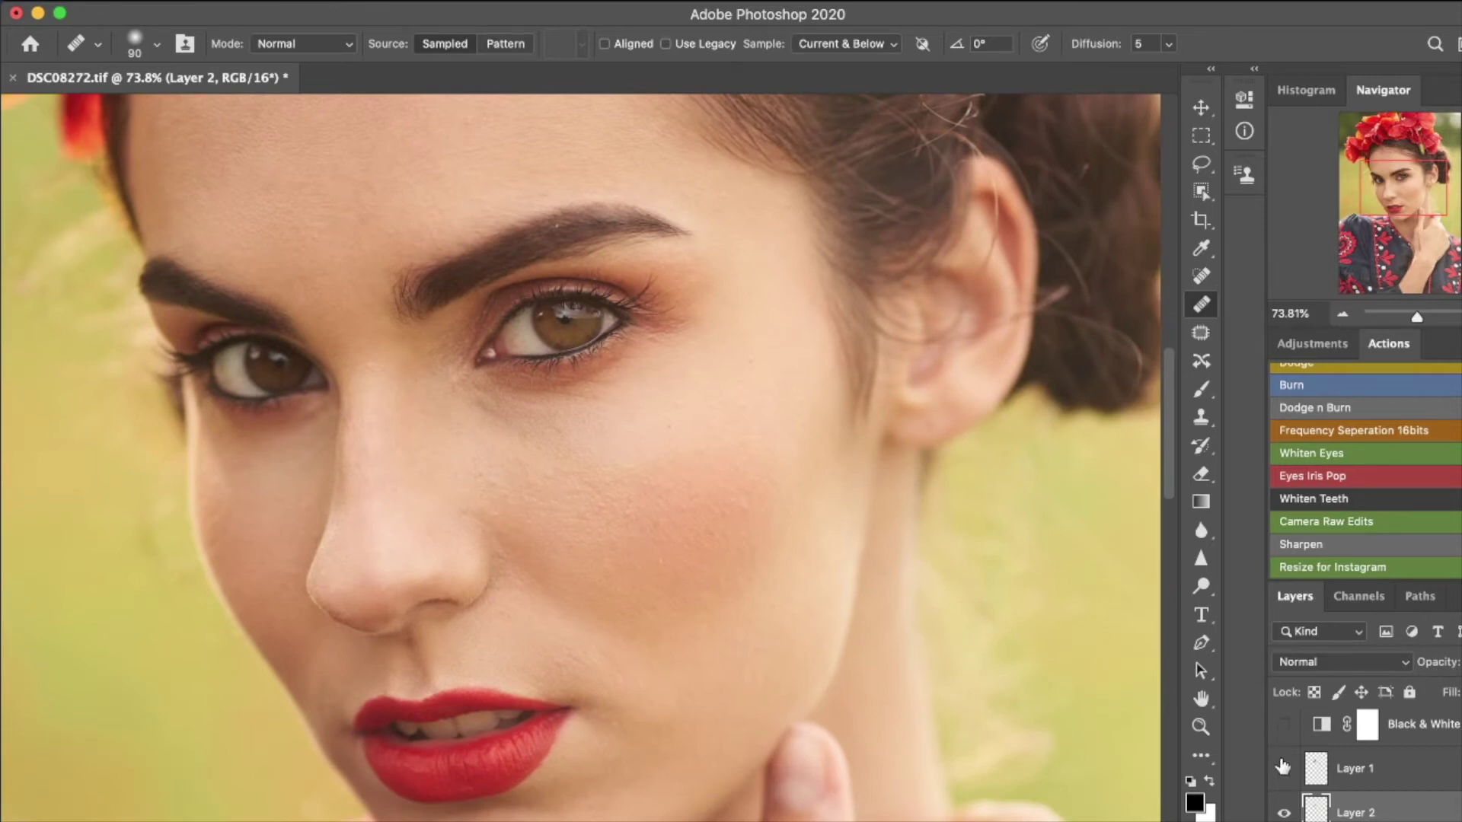
left_click(1273, 725)
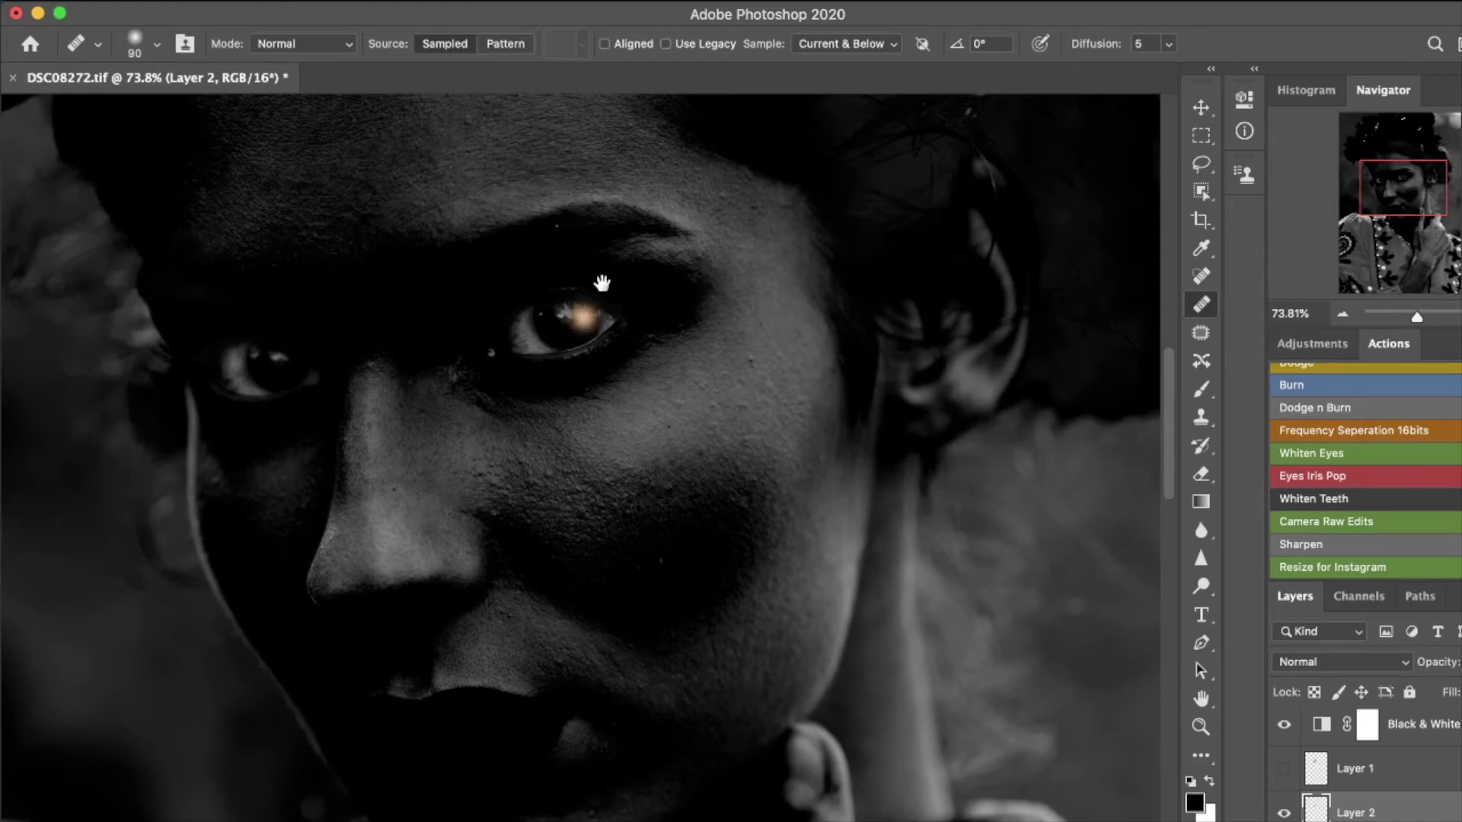
scroll(548, 287, "up", 4)
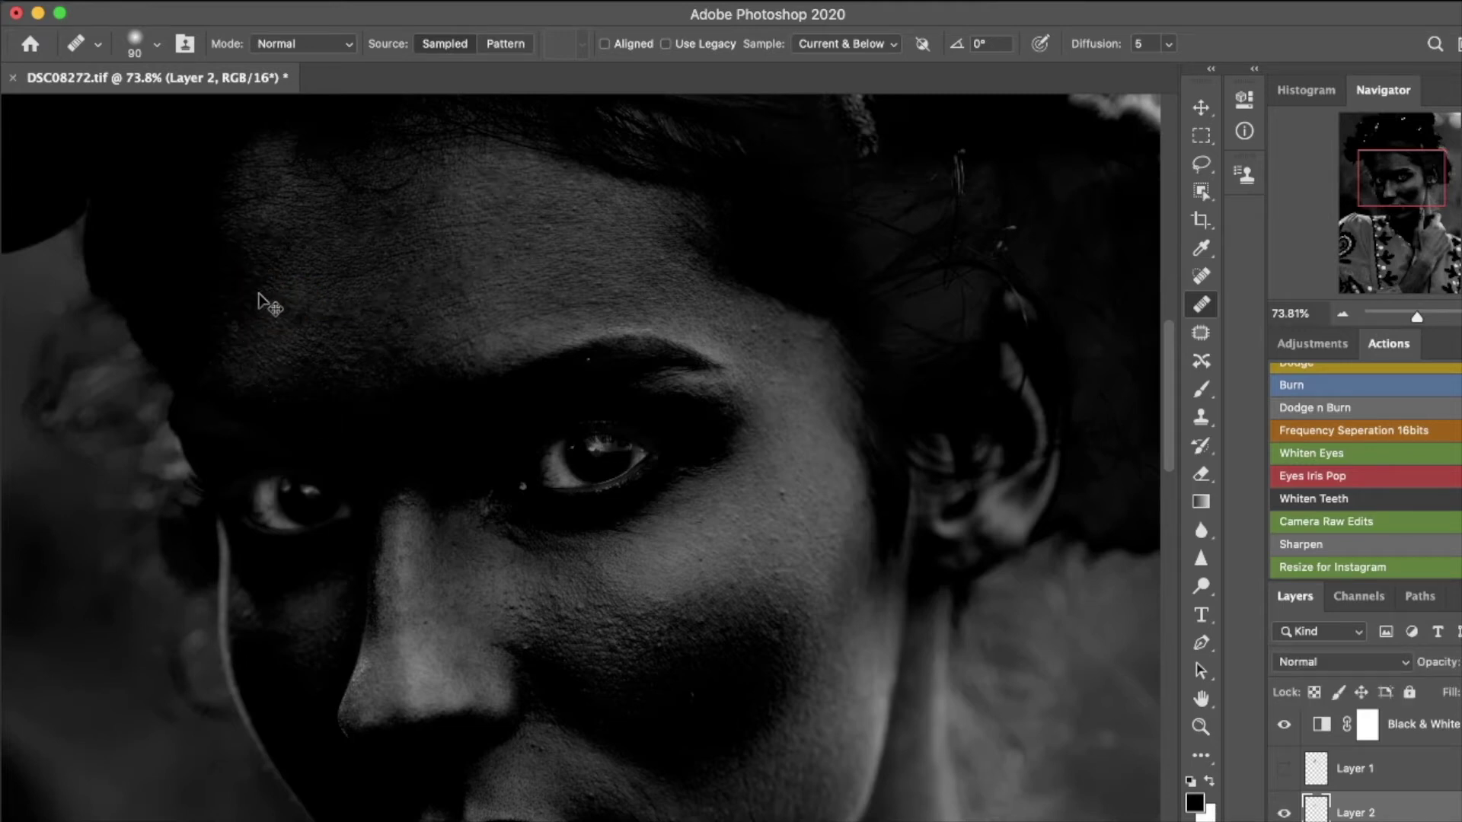
key("super+comma")
key("super+comma")
Step: Rename Layer 2 as heal
double_click(1347, 813)
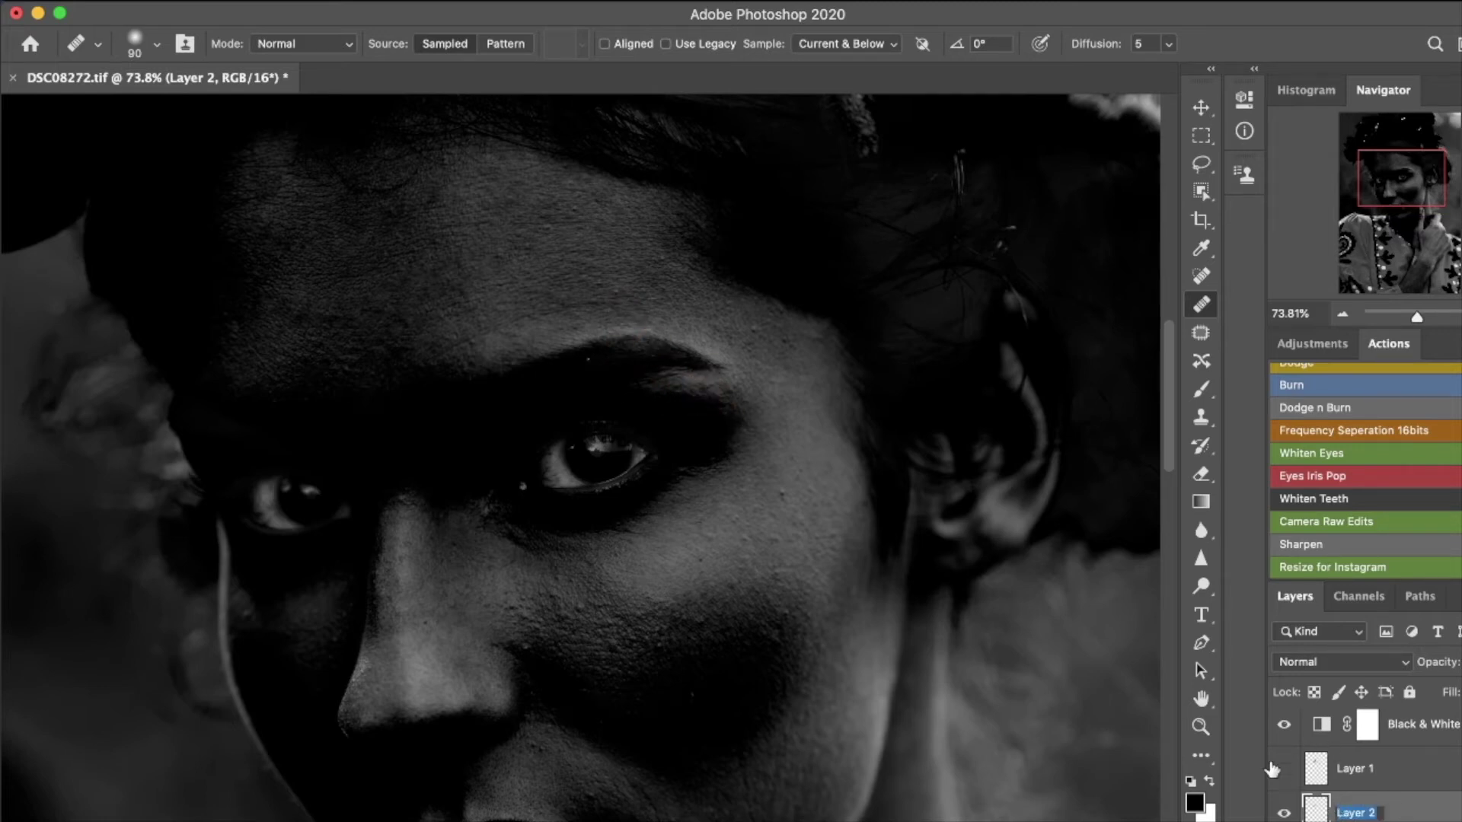
type("H")
key("Return")
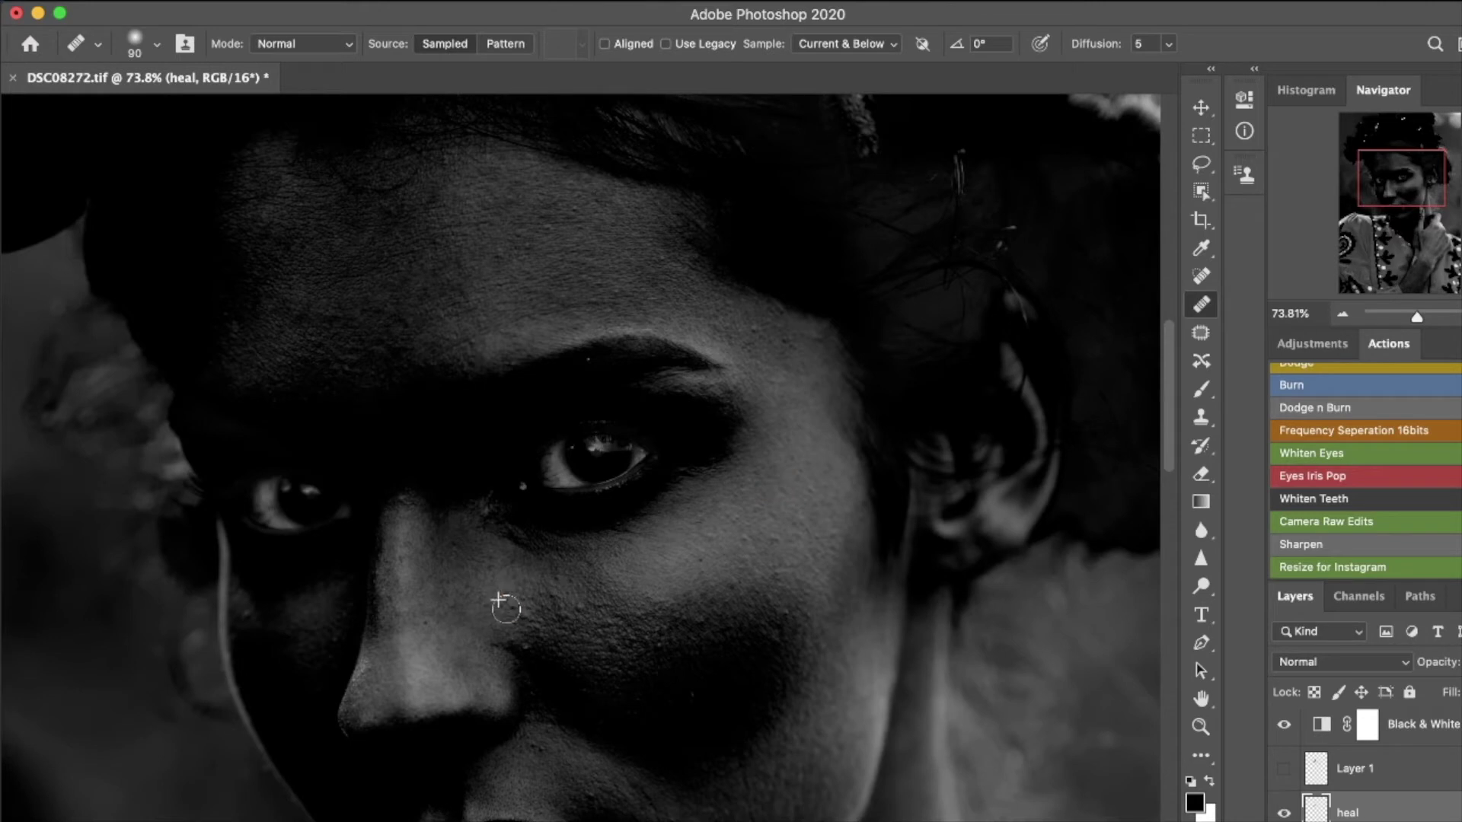
Step: Heal the bumps on the cheek below the eye with the 90 px Healing Brush
left_click(523, 612)
left_click(583, 609)
left_click(639, 607)
left_click(596, 624)
scroll(568, 541, "down", 3)
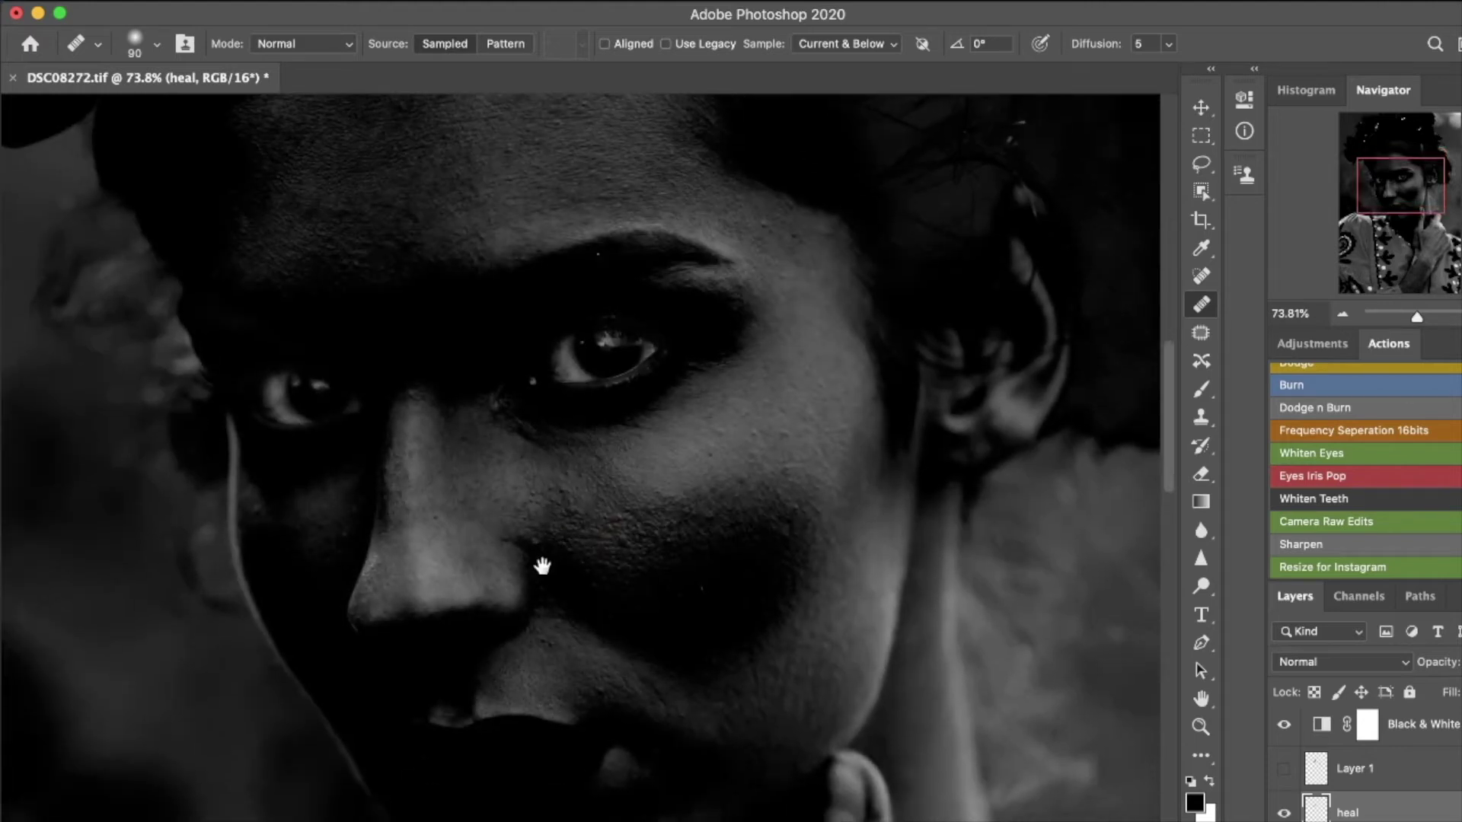
Step: Reduce the Healing Brush to 60 px and heal the bumps between the nose and cheek at 200% zoom
left_click(512, 527)
key("[")
left_click(514, 547)
key("super+equal")
key("super+equal")
left_click(526, 585)
left_click(445, 569)
left_click(597, 577)
left_click(598, 587)
left_click(596, 565)
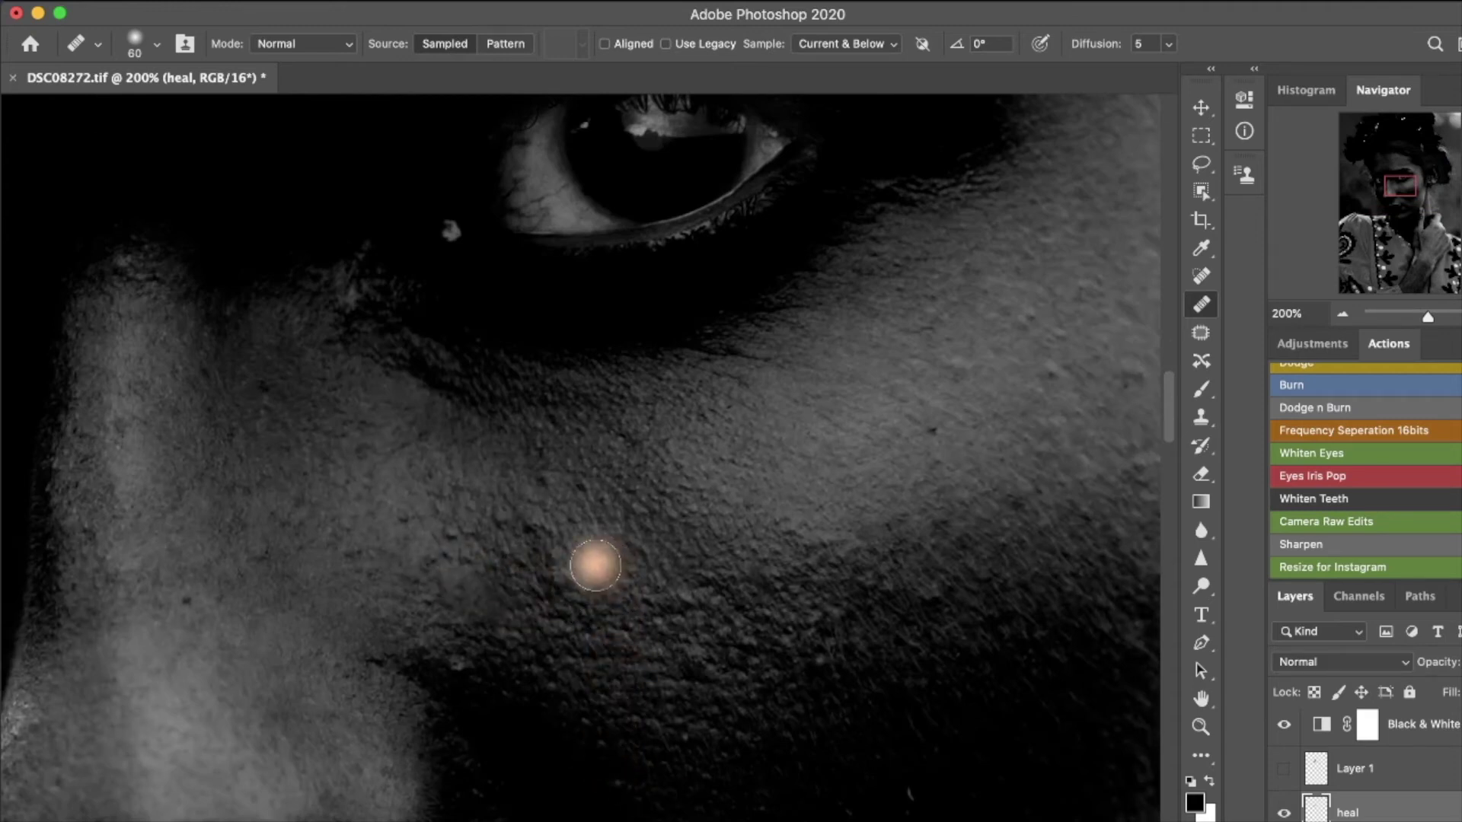
left_click(578, 652)
Step: Erase the healing between the nose and cheek with a 100 px Eraser, and reduce the brush size to 25 px
key("e")
mouse_move(609, 581)
left_mouse_down()
mouse_move(525, 591)
mouse_move(475, 582)
mouse_move(470, 611)
left_mouse_up()
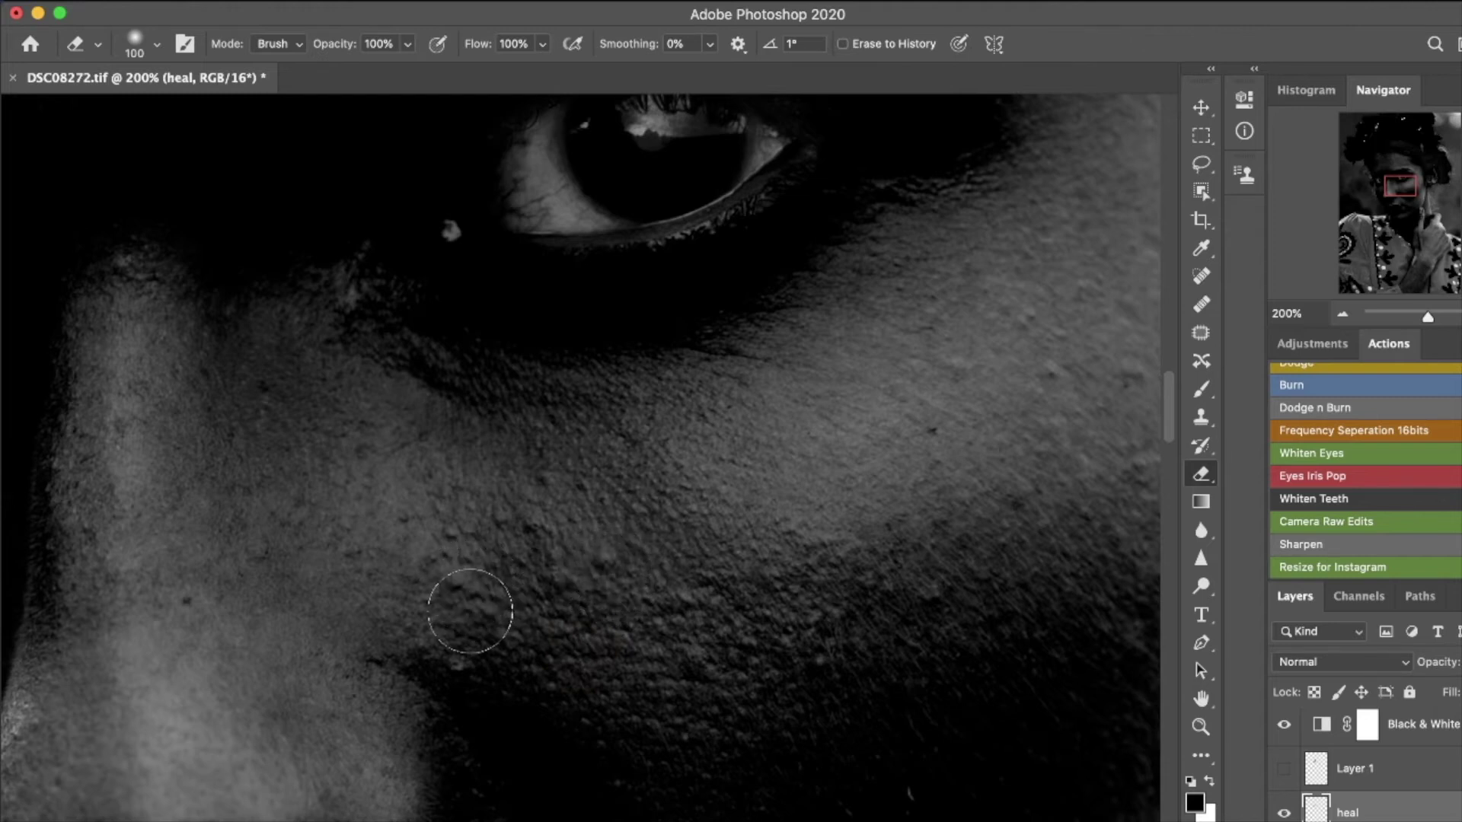
key("bracketleft")
key("bracketleft")
key("bracketleft")
key("bracketleft")
key("bracketleft")
key("bracketleft")
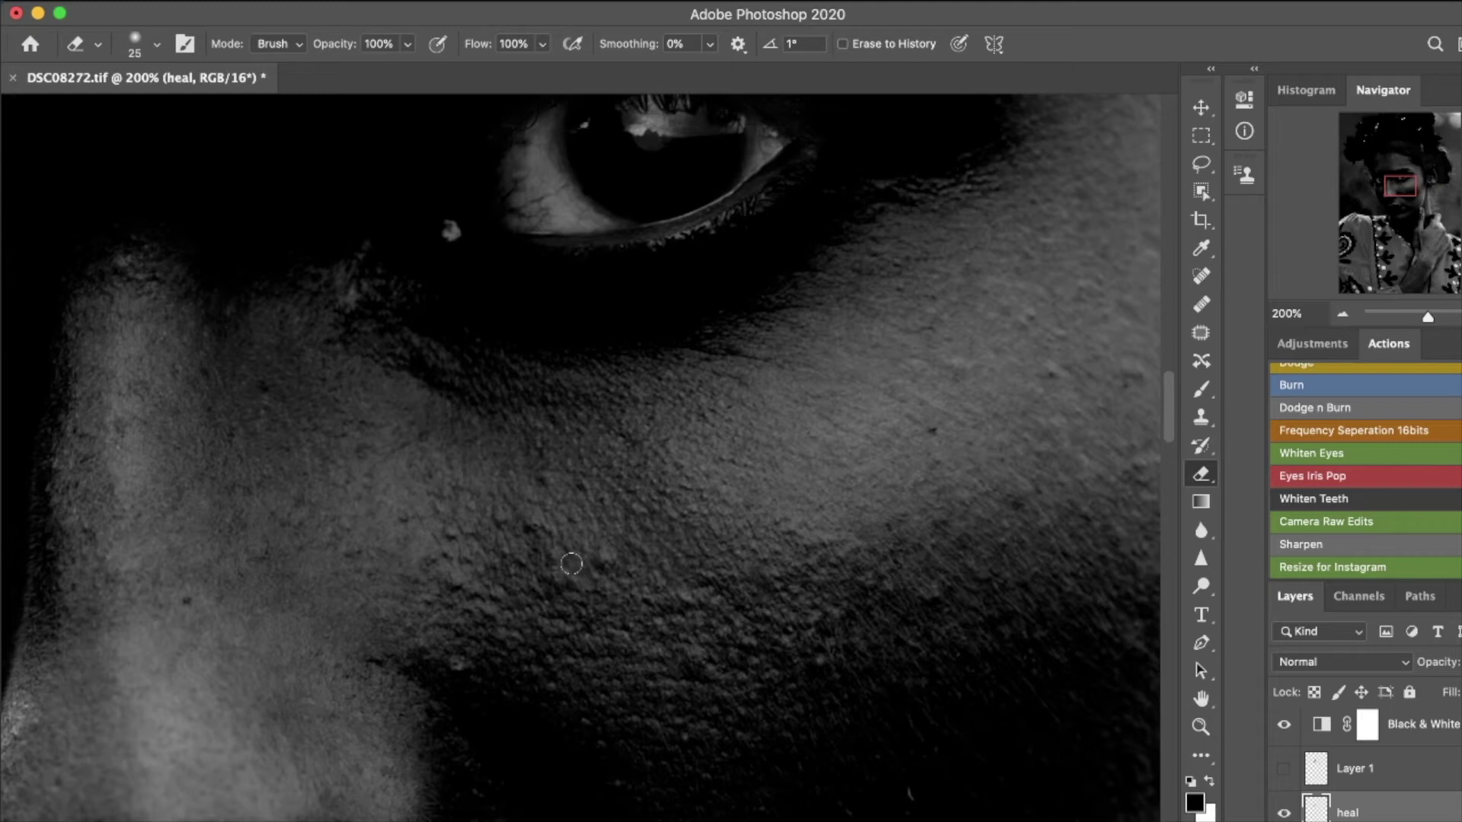
Step: Heal individual bumps on the cheek beside the nose with the 25 px Healing Brush, sampling nearby clean skin
key("j")
left_click(570, 563)
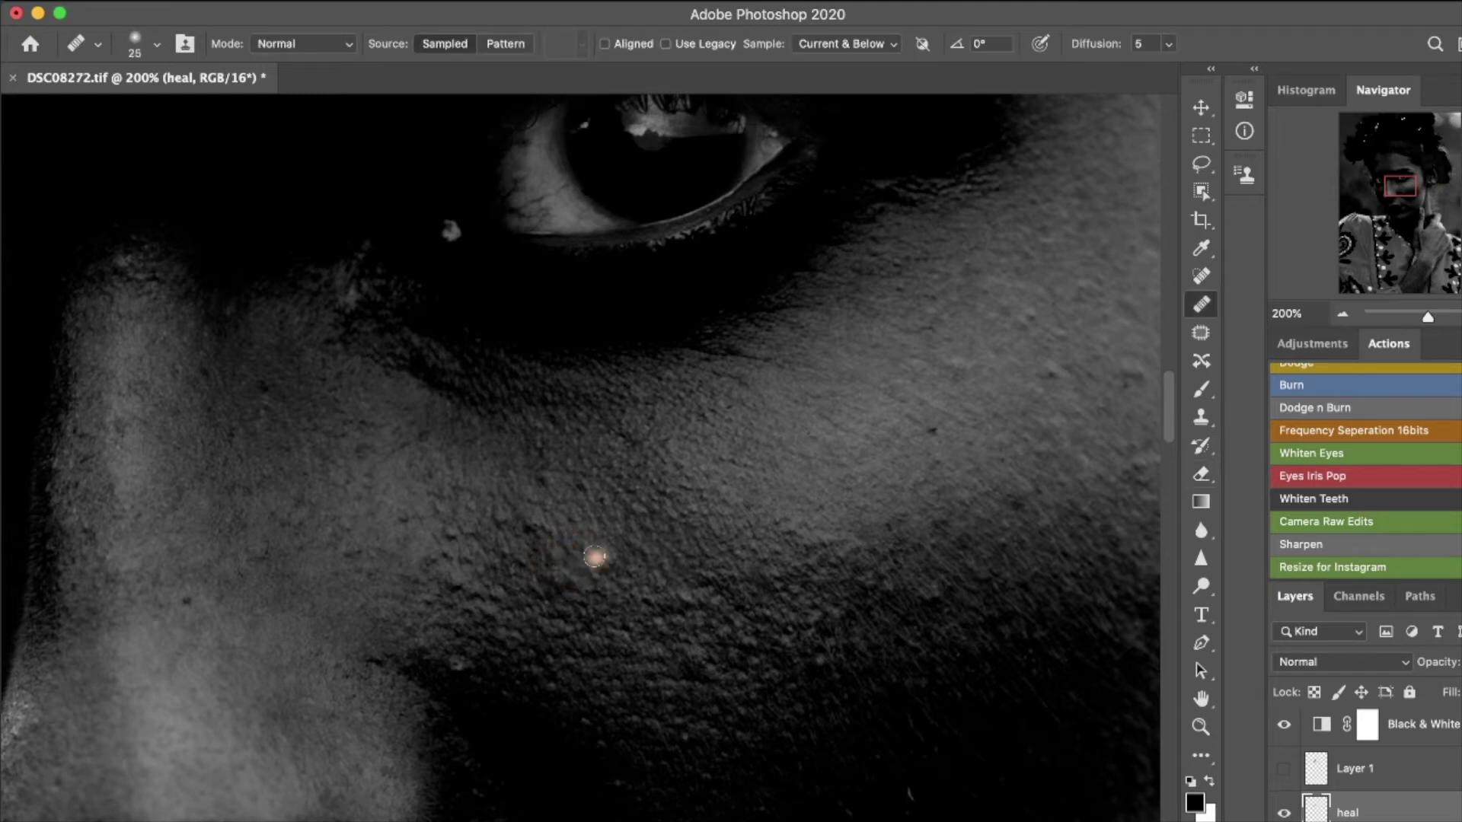
left_click(484, 573)
left_click(517, 530)
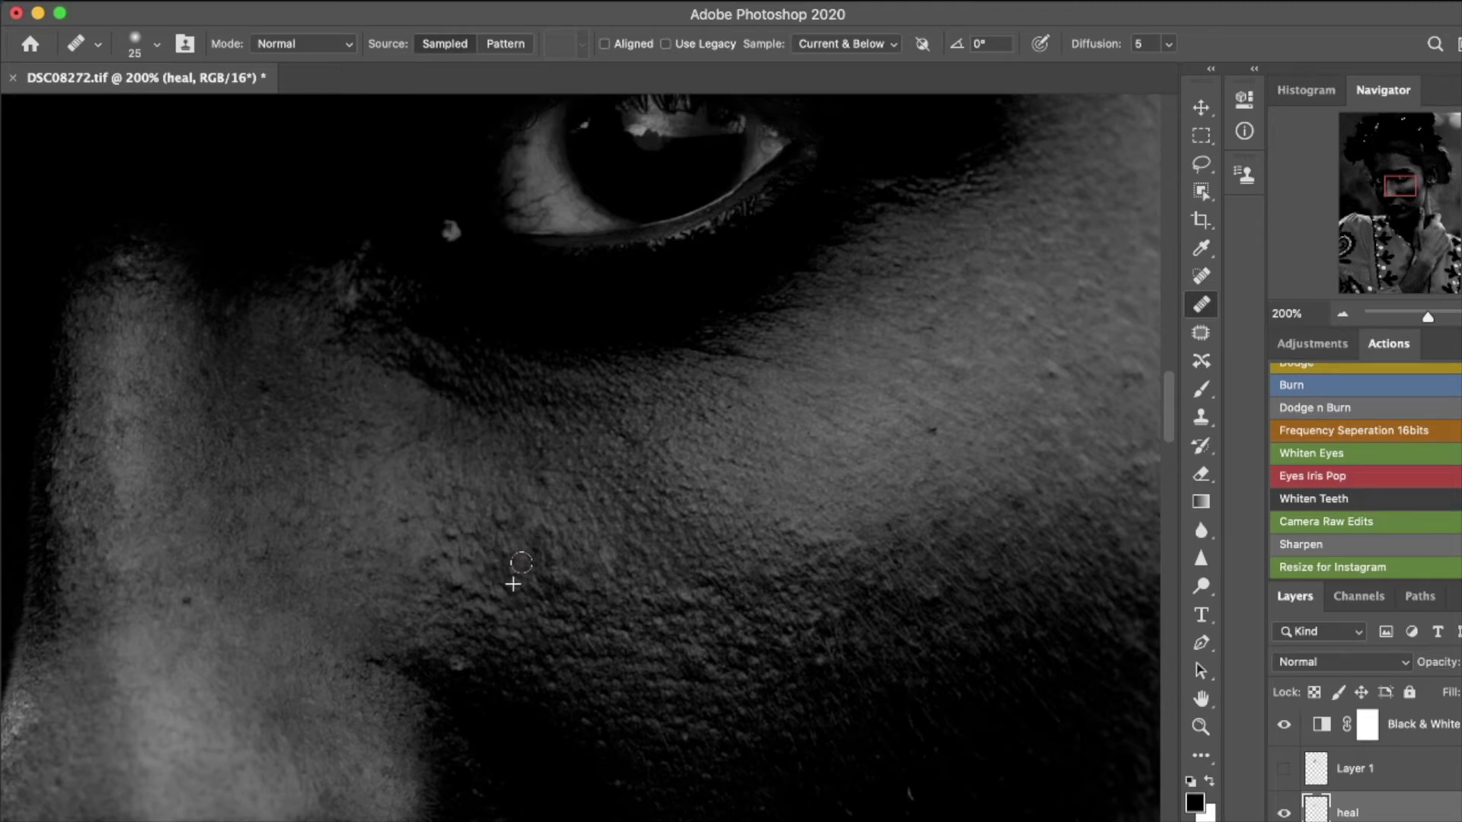
left_click(435, 656, "alt")
left_click(450, 660)
left_click(556, 694)
left_click(570, 586)
left_click(535, 629)
Step: Heal the dark spot and small bumps on the bright cheekbone area below the eye
left_click(921, 400)
left_click(930, 432)
left_click(790, 512)
Step: Heal the bumps along the shadow edge of the mid cheek and beside the nostril at 25 px
left_click_drag(793, 544, 777, 448)
left_click_drag(651, 554, 653, 433)
left_click(784, 475)
left_click(814, 468)
left_click(729, 533)
left_click(514, 502)
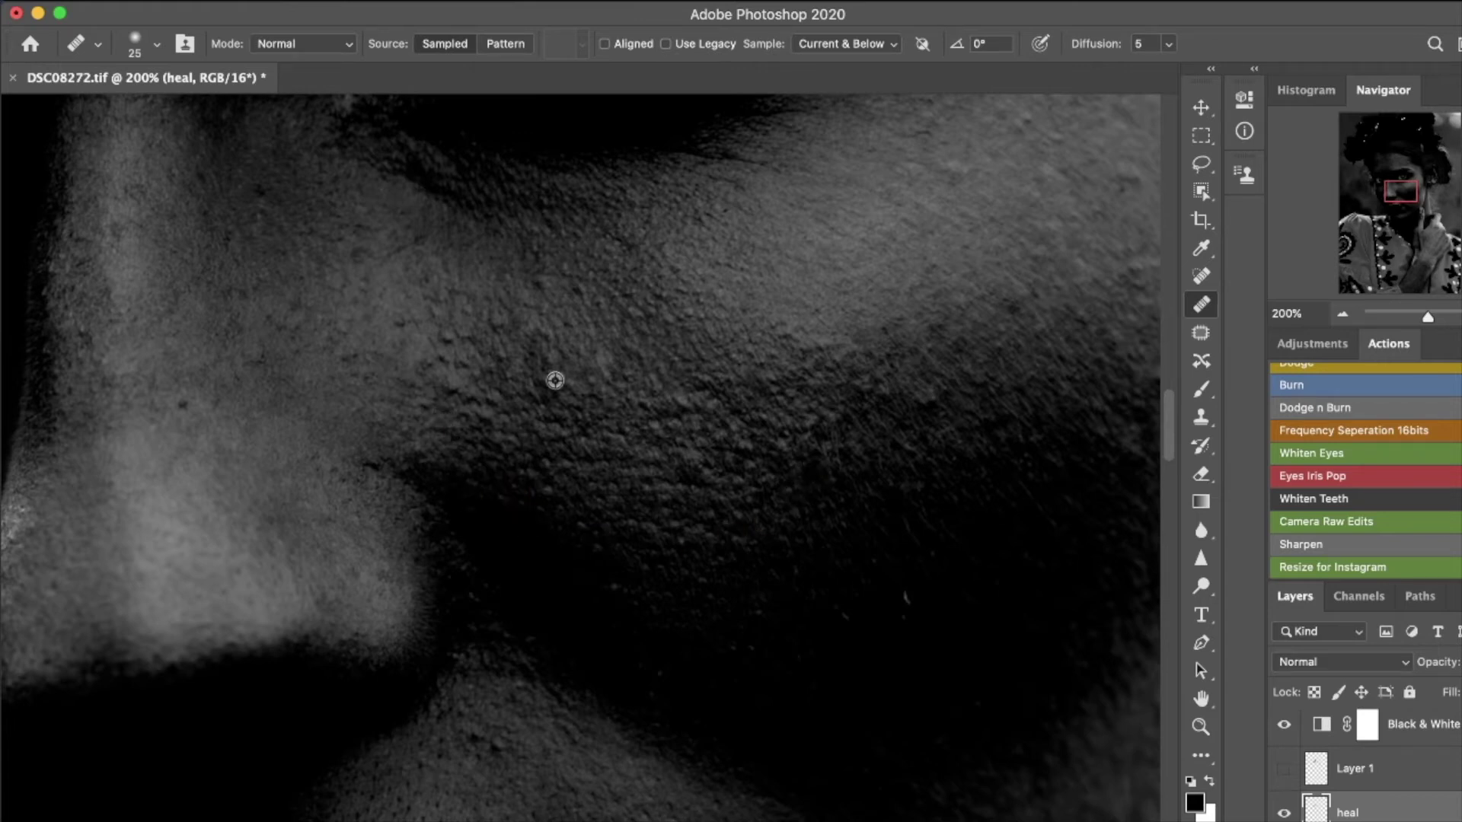
Step: Heal the small bumps in the dark lower cheek and on the skin above the upper lip with the 25 px Healing Brush
left_click(761, 620)
left_click(838, 607)
left_click(483, 739)
left_click(515, 733)
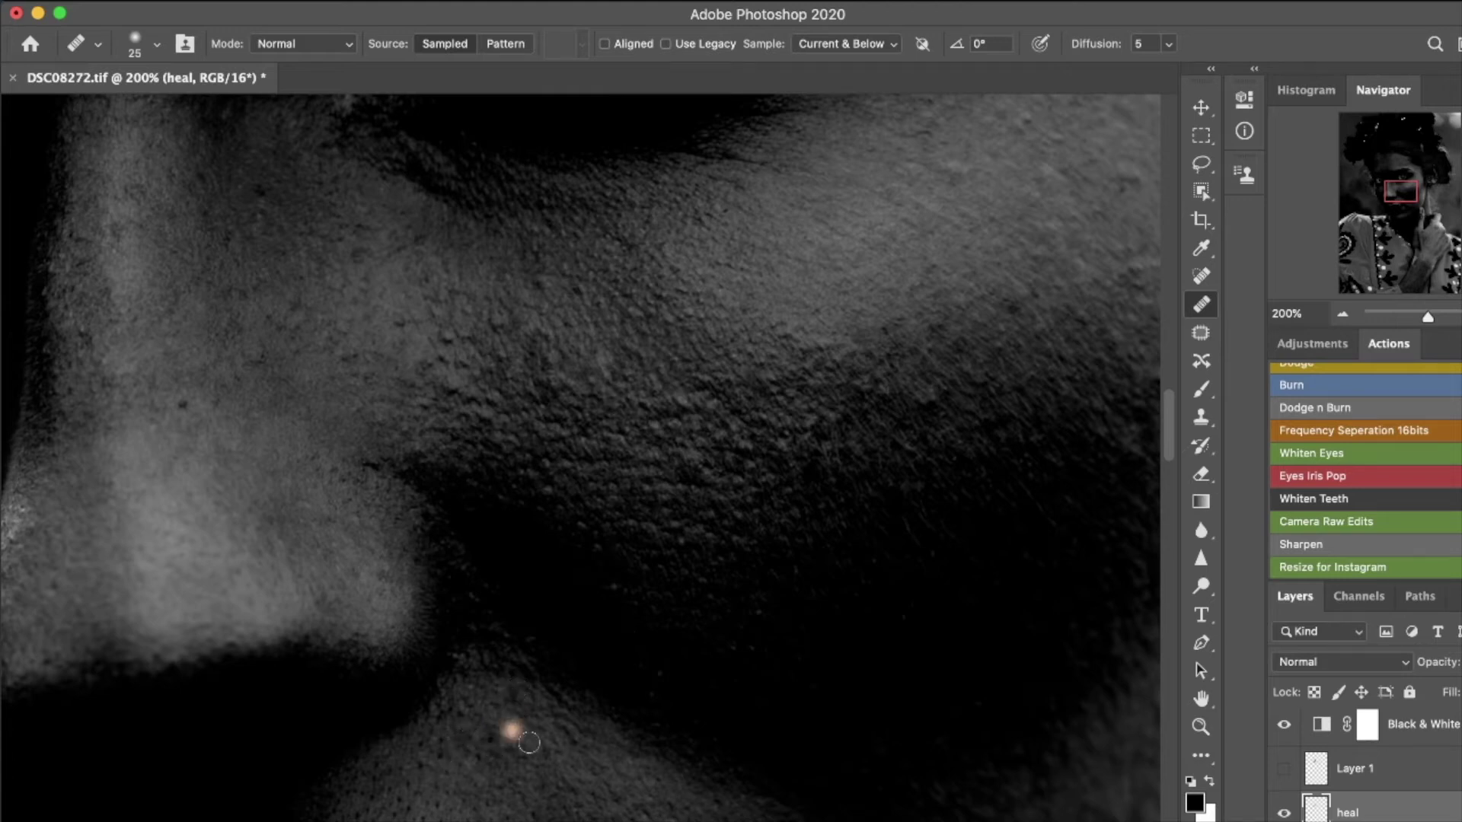
left_click(554, 722)
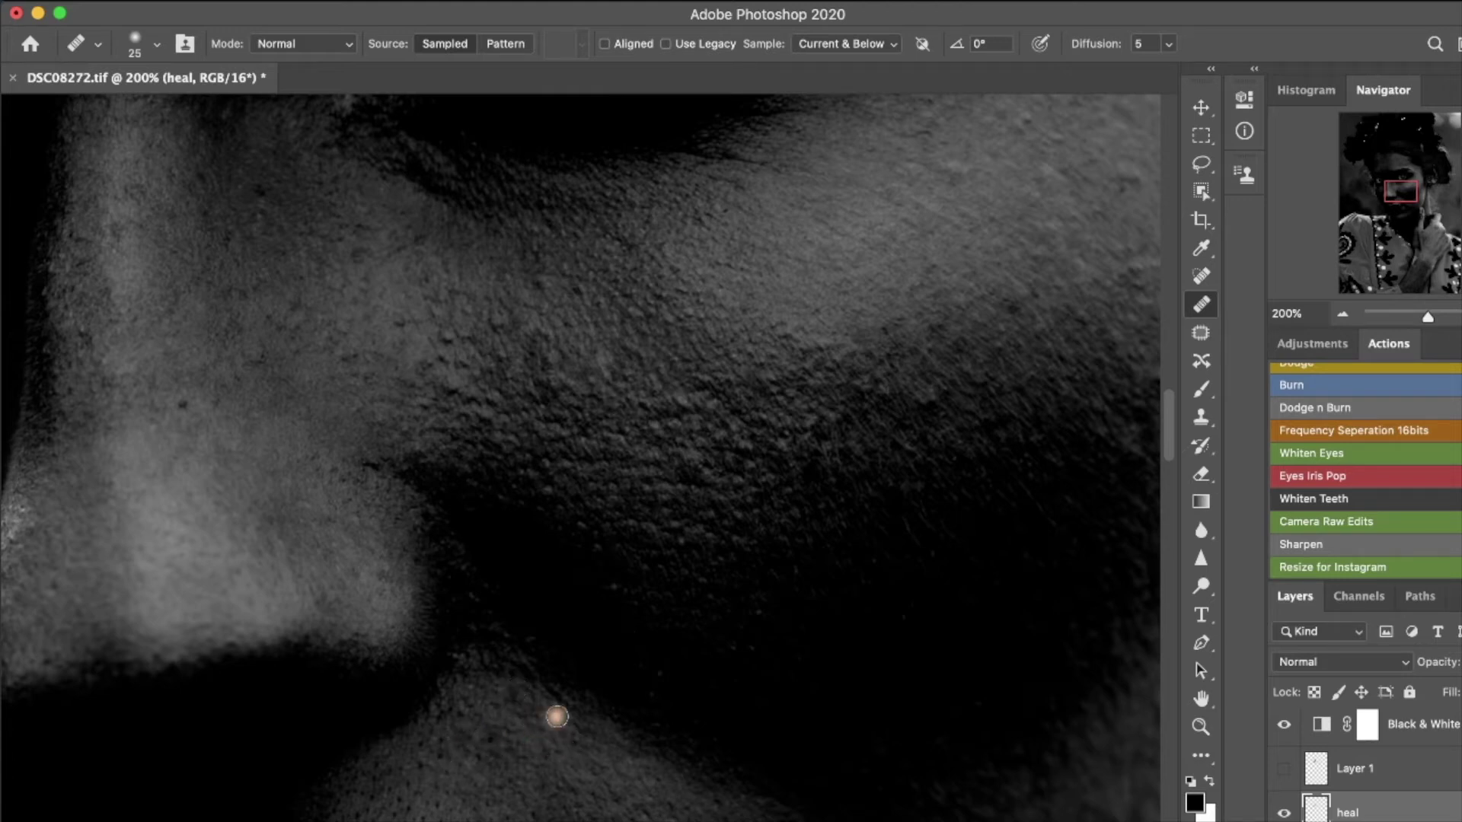
Step: Heal the dark spot on the side of the nose and the bumps on the adjacent cheek, sampling clean nose skin
left_click_drag(561, 734, 534, 570)
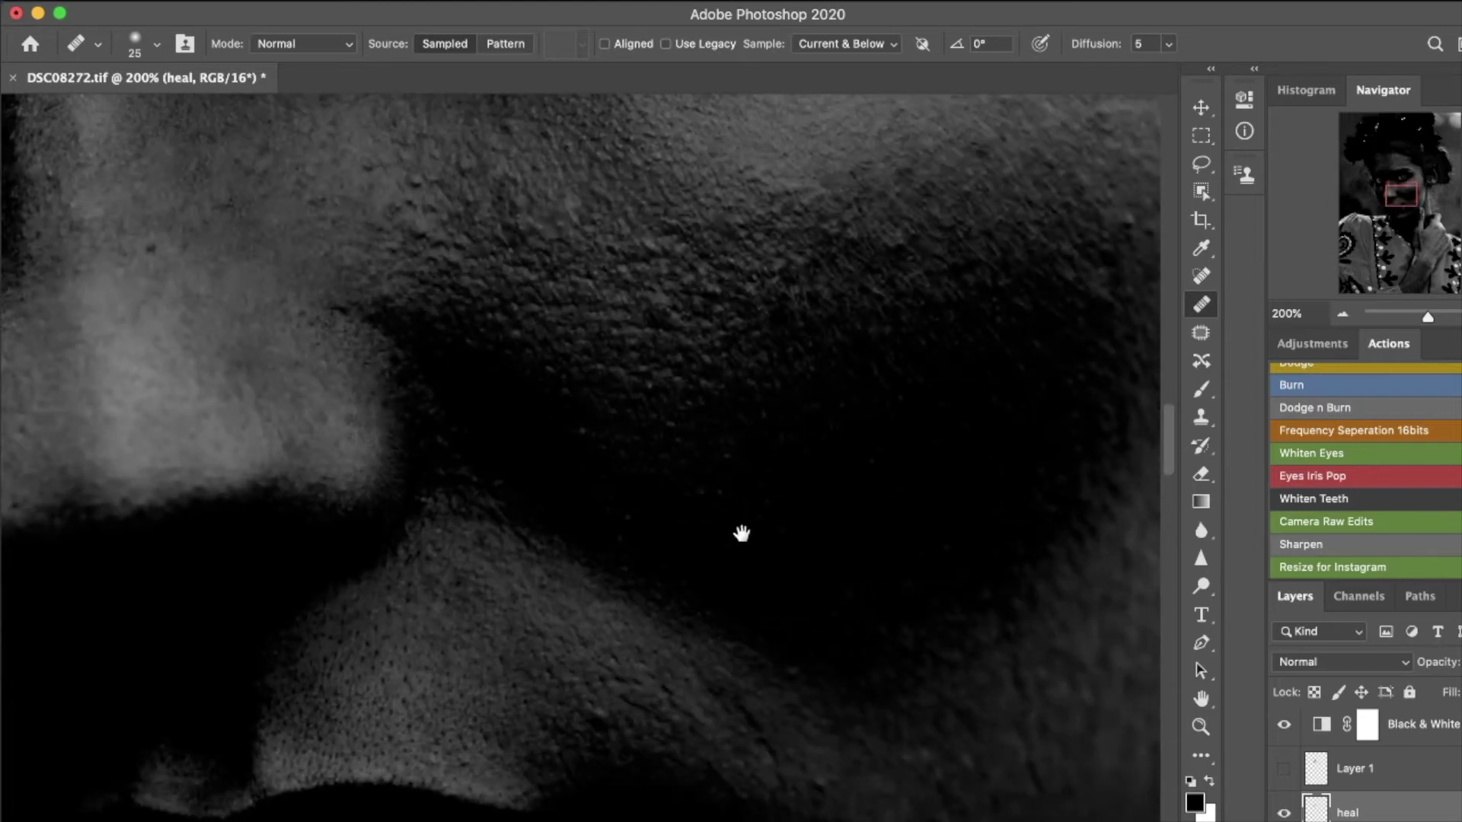
mouse_move(630, 495)
left_mouse_down()
mouse_move(724, 555)
mouse_move(815, 571)
left_mouse_up()
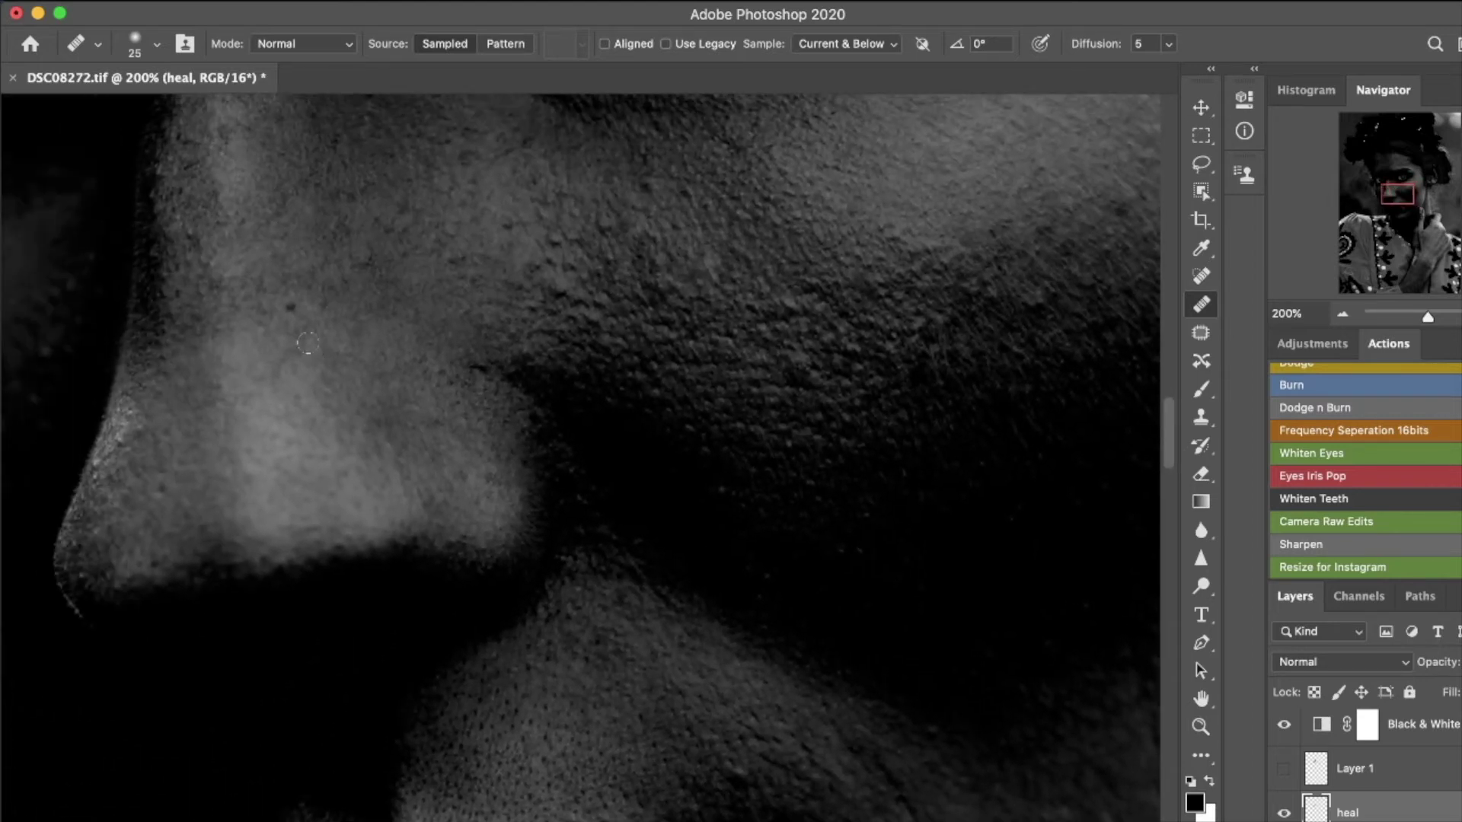
left_click(293, 241, "alt")
left_click(574, 288)
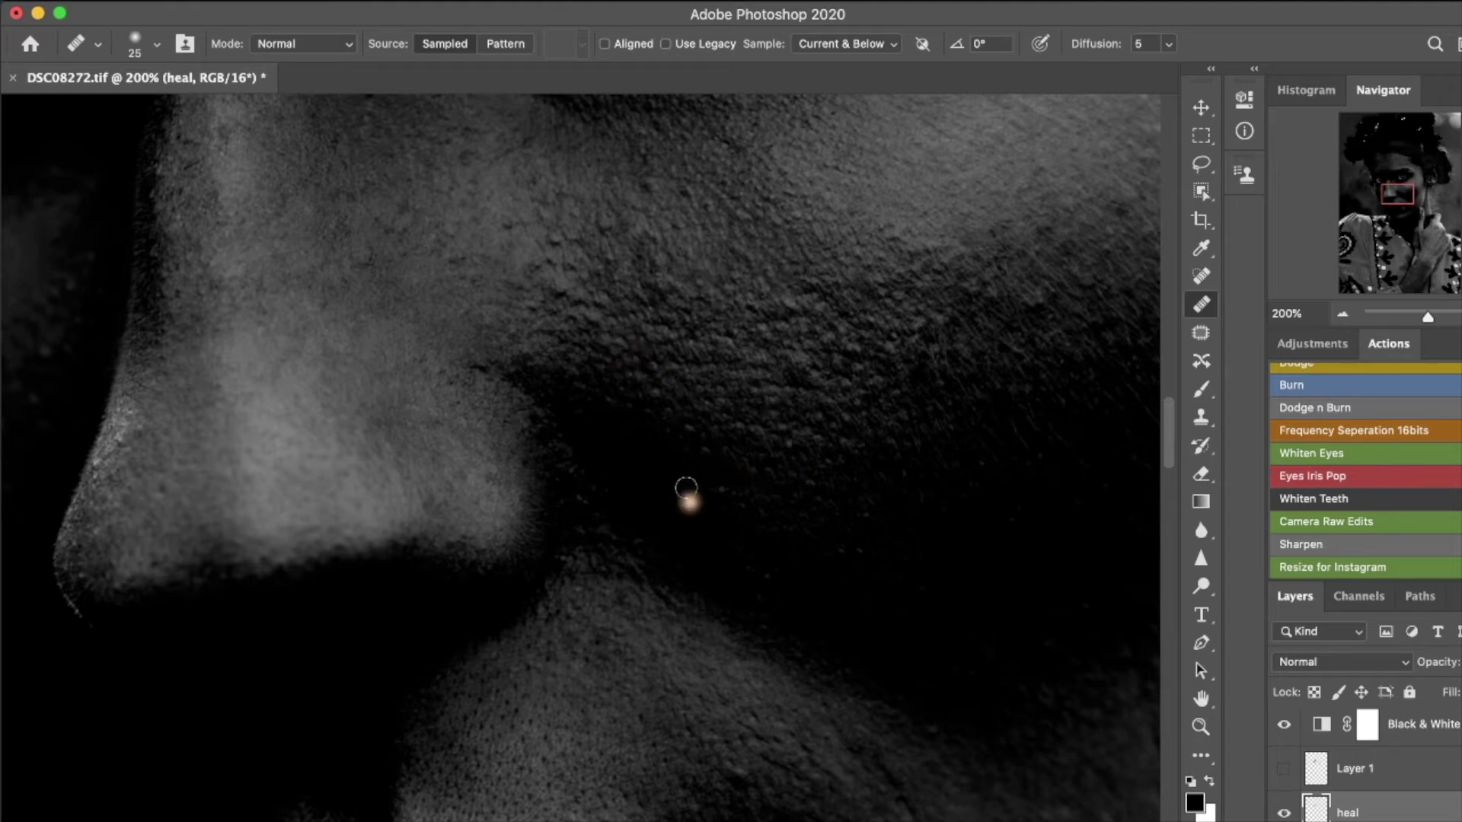
Step: Compare the cheek without the heal layer, and heal its remaining bumps beside the mouth and on the cheekbone with a 35 px brush
scroll(686, 487, "down", 5)
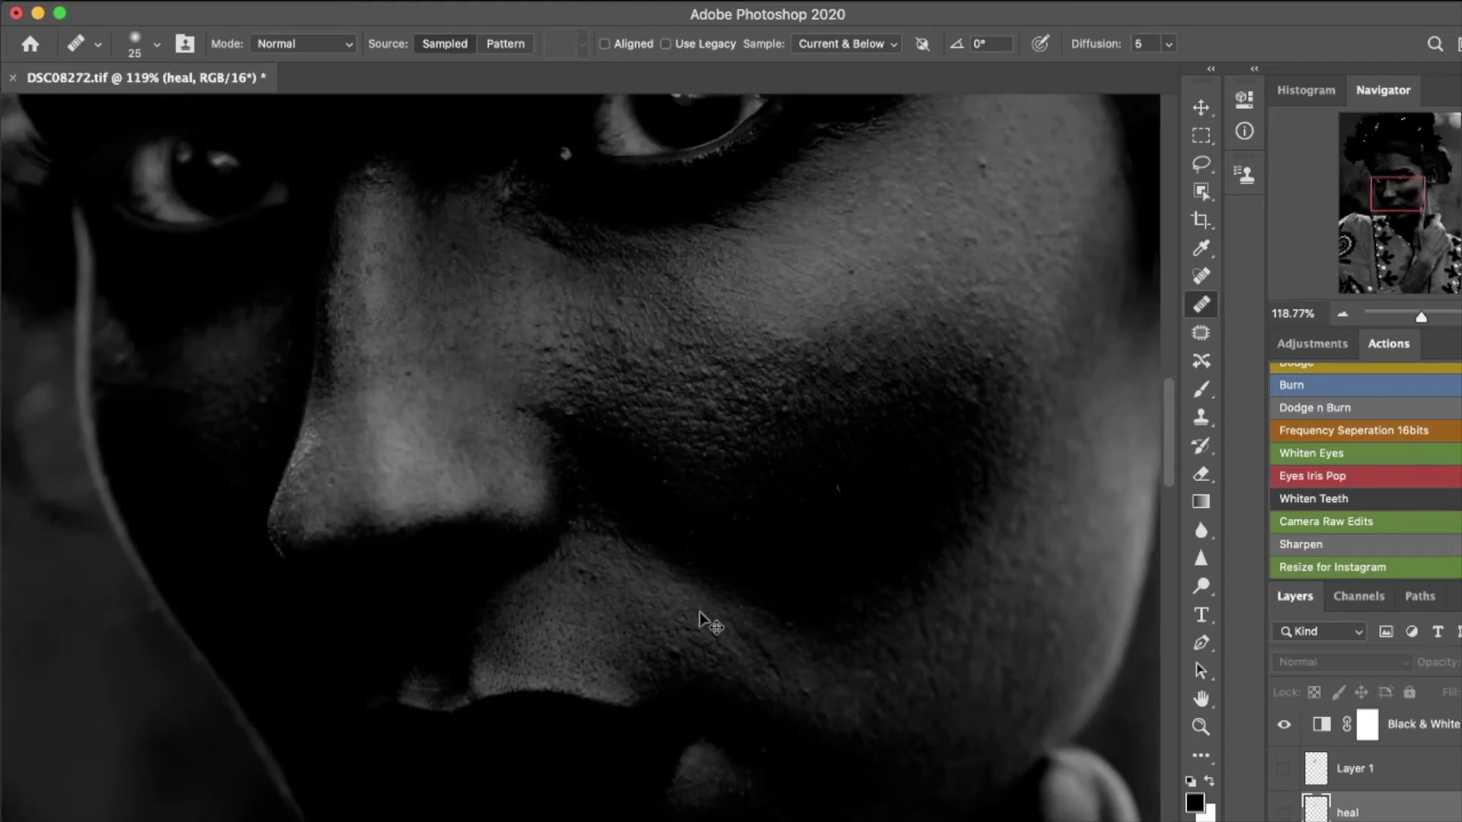
key("super+comma")
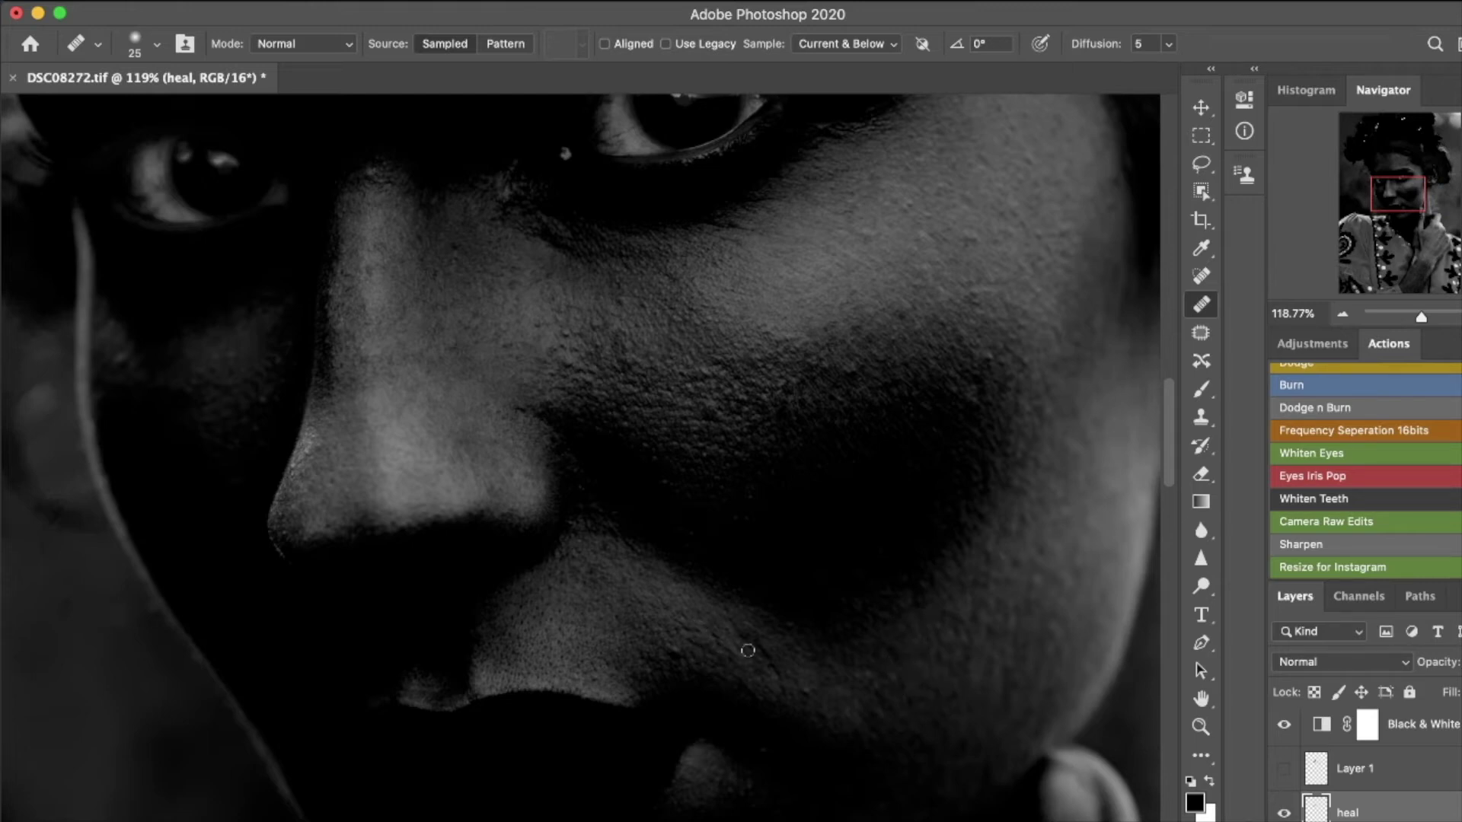
key("bracketright")
right_click(718, 639)
left_click(739, 645)
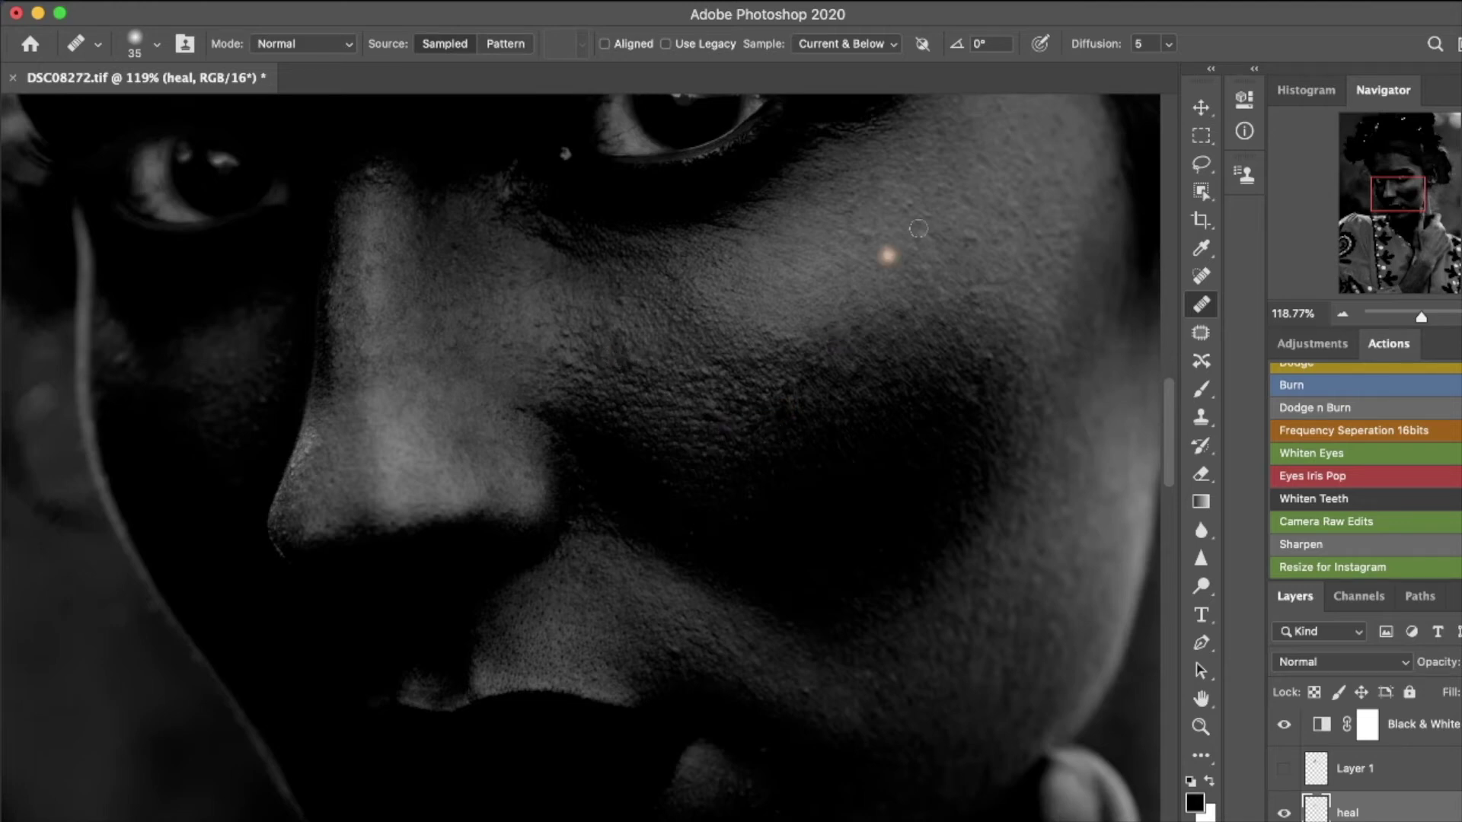
Step: Examine the face at several magnifications for remaining uneven skin areas
scroll(662, 357, "up", 3)
scroll(662, 358, "left", 3)
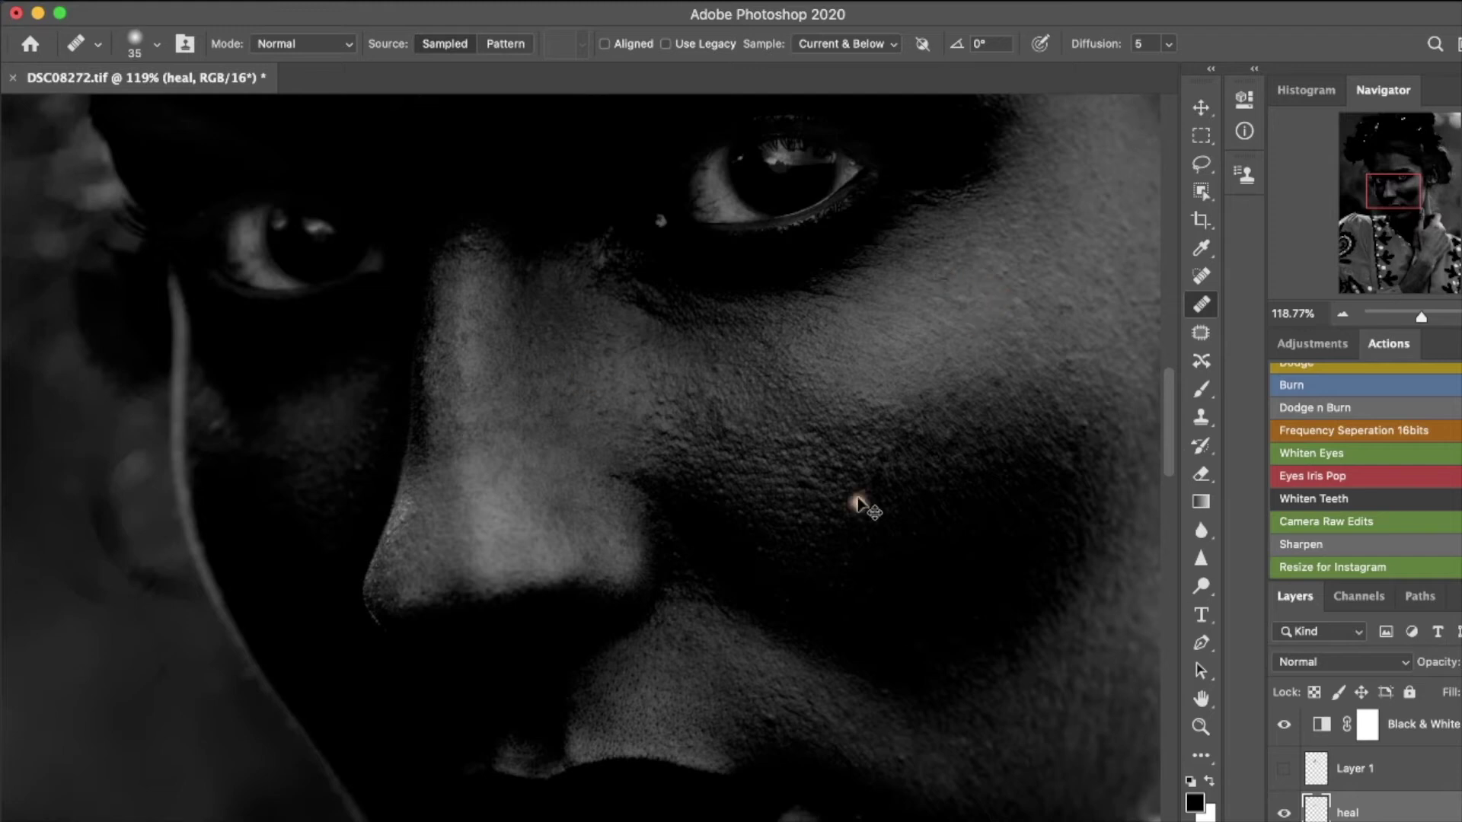
key("super+1")
key("super+minus")
key("super+minus")
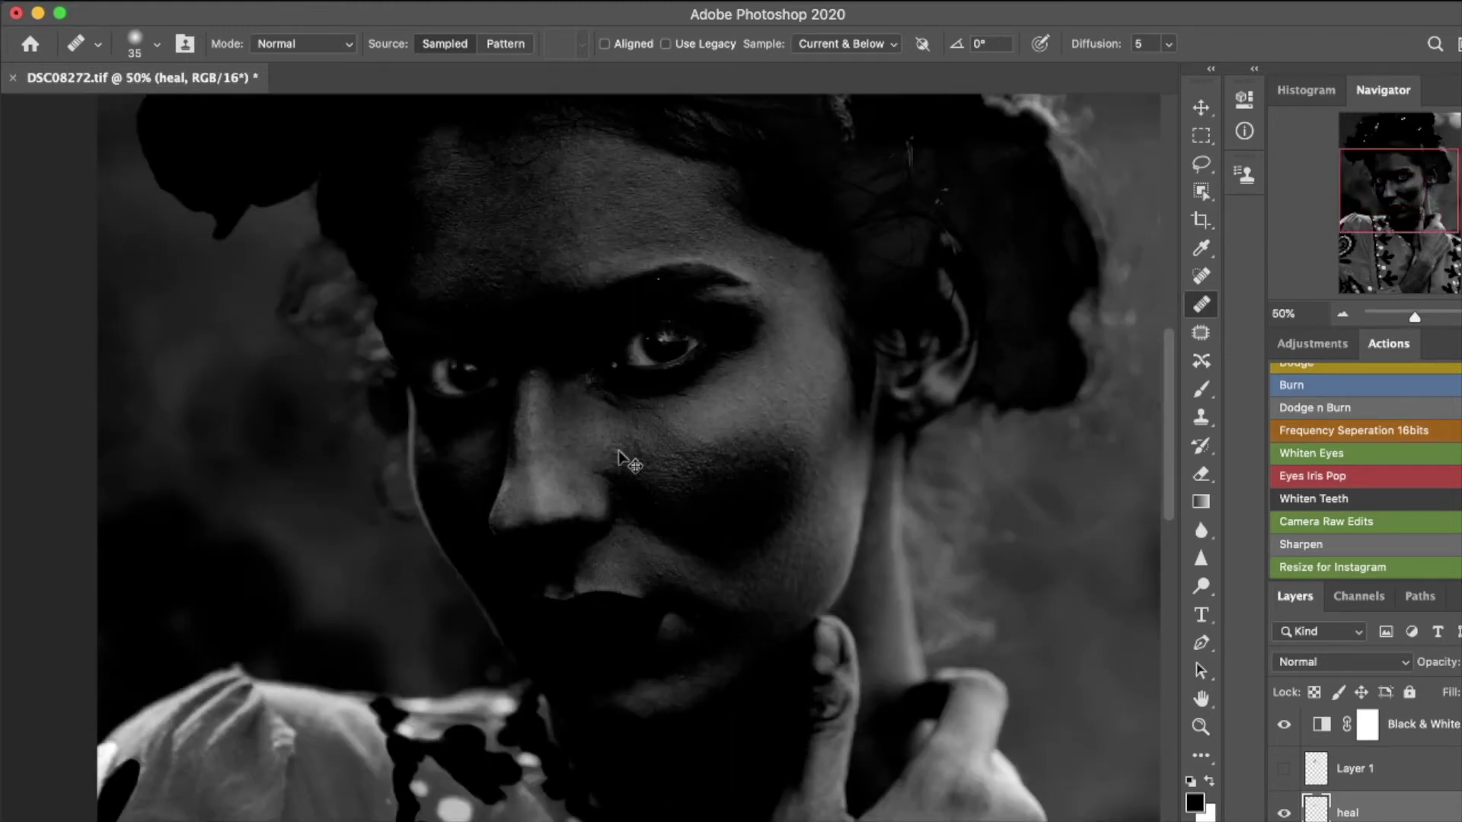
key("super+0")
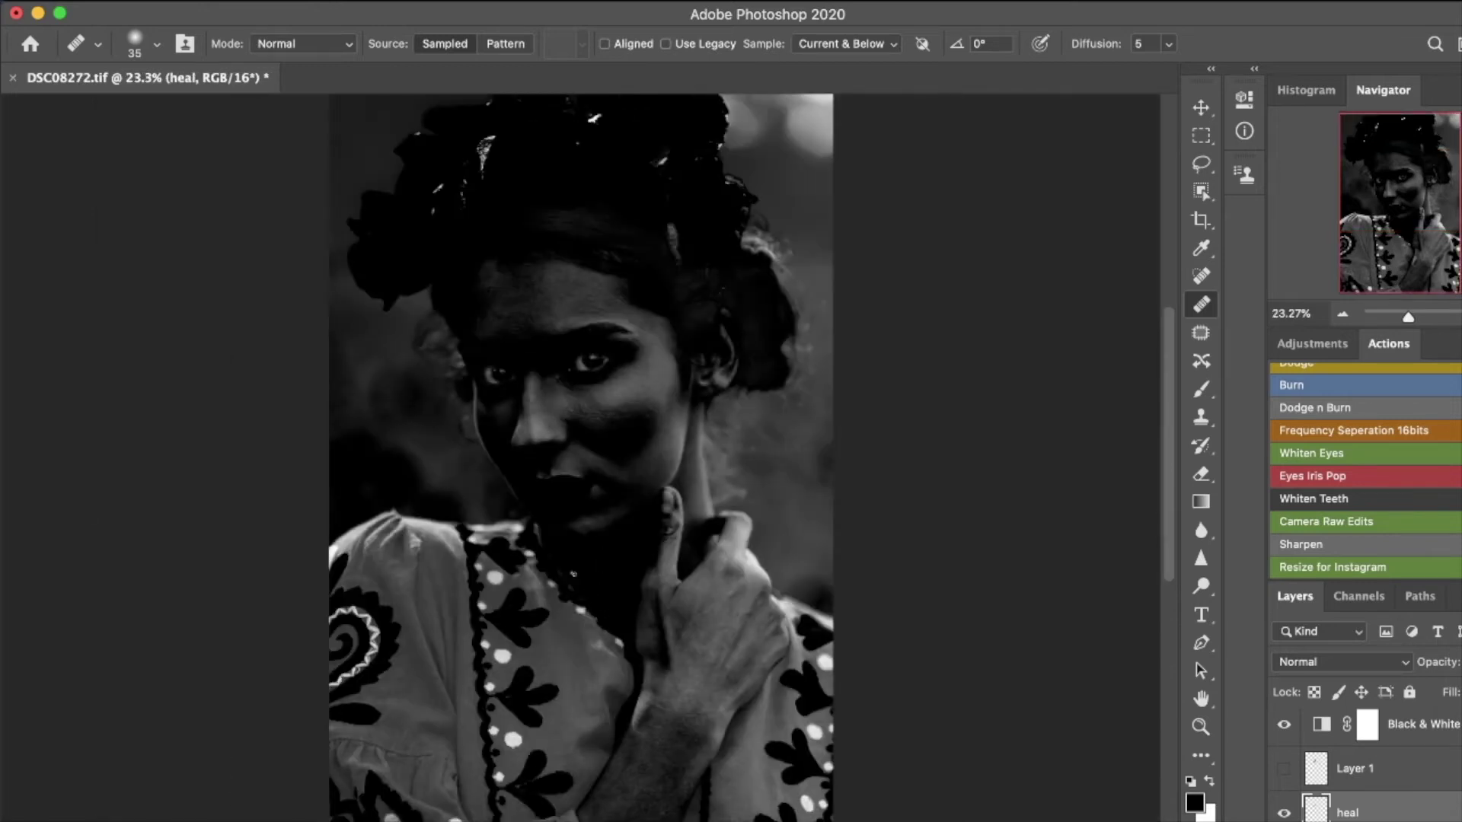
key("super+plus")
key("super+plus")
key("super+plus")
key("super+plus")
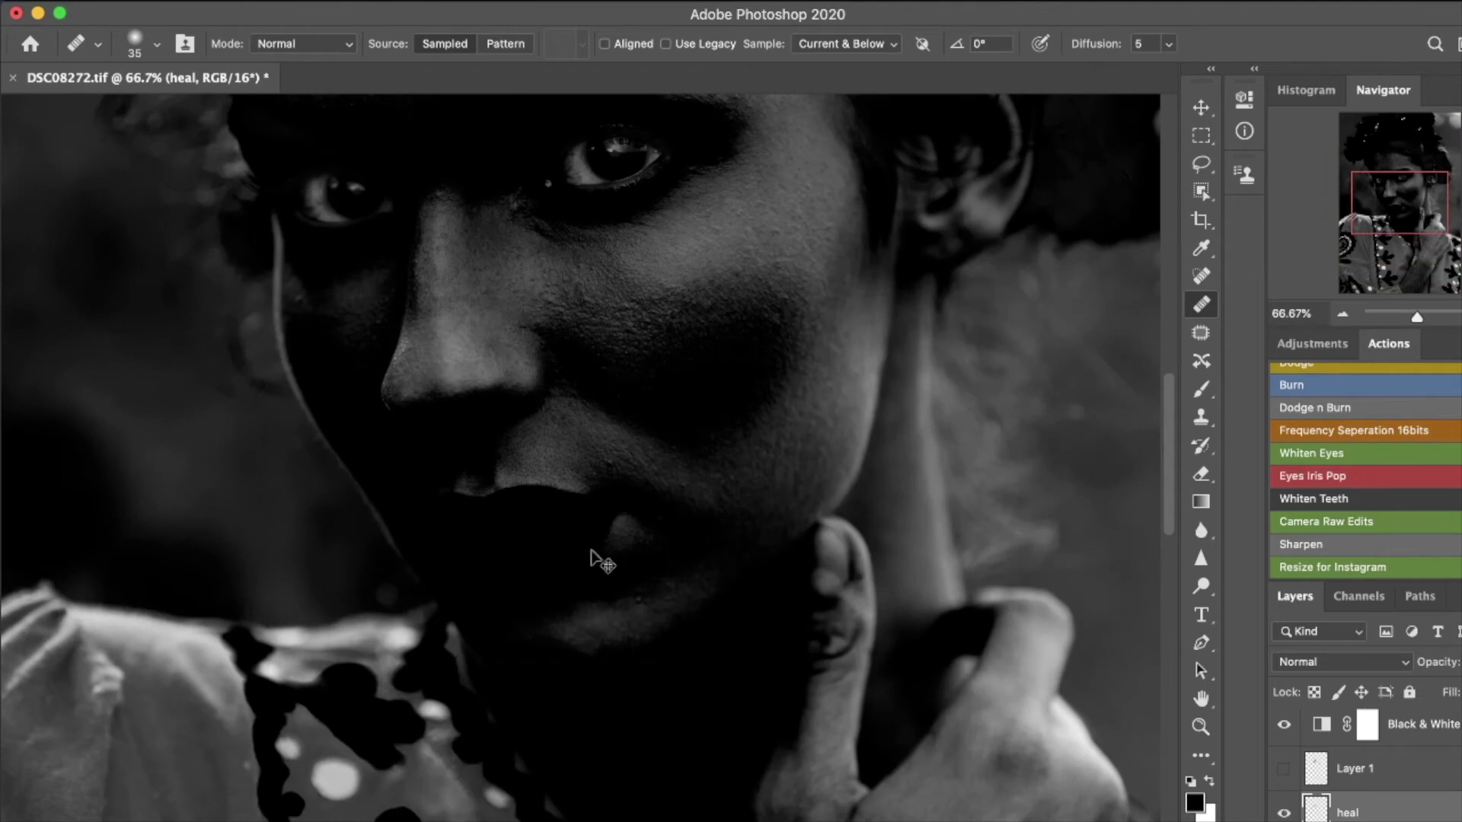
key("super+minus")
key("super+minus")
key("super+minus")
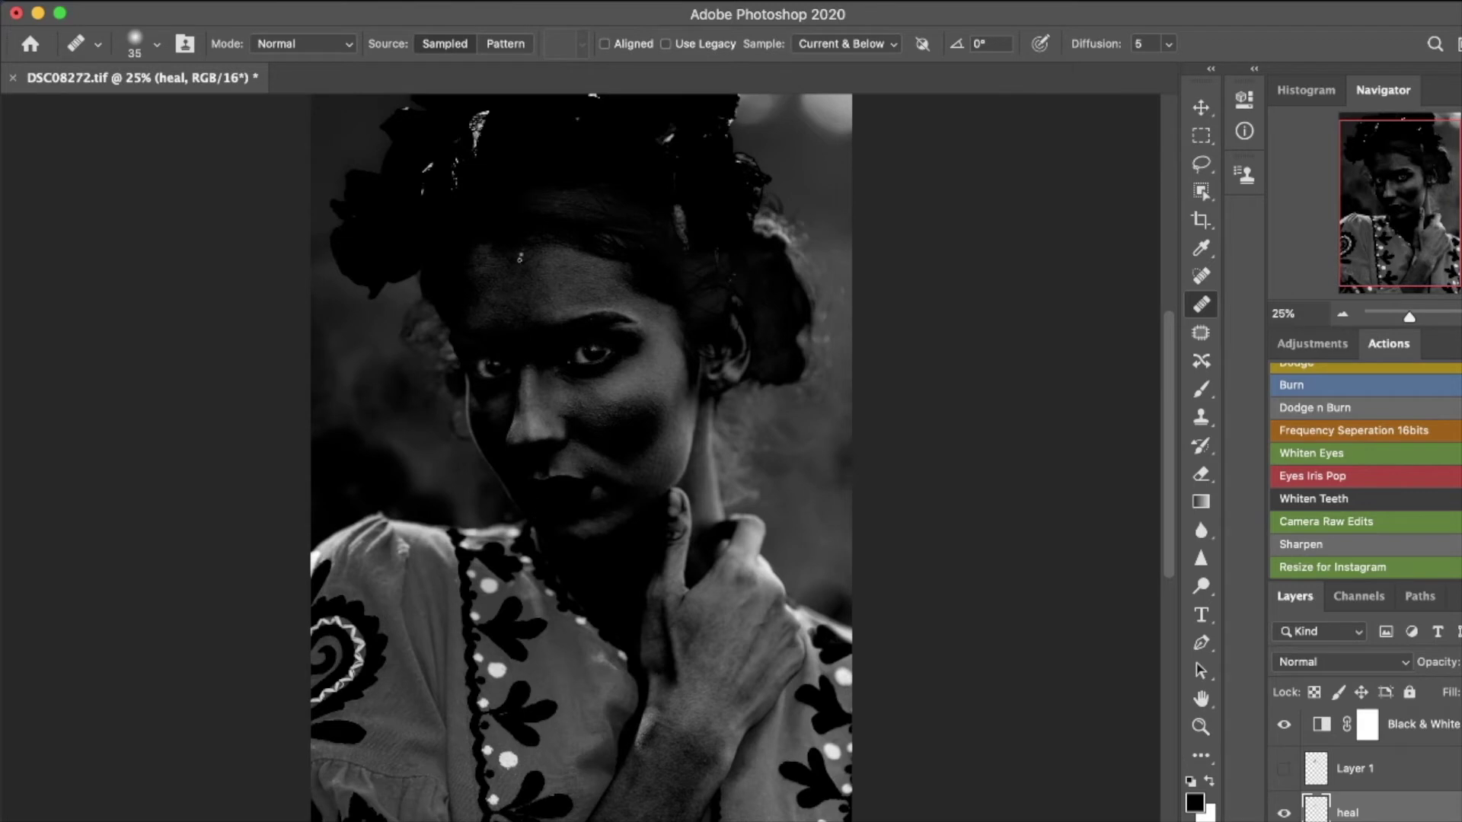
Step: Heal the dark patches on the upper forehead below the hairline with the 35 px Healing Brush, sampling nearby skin
key("z")
left_click_drag(501, 261, 674, 352)
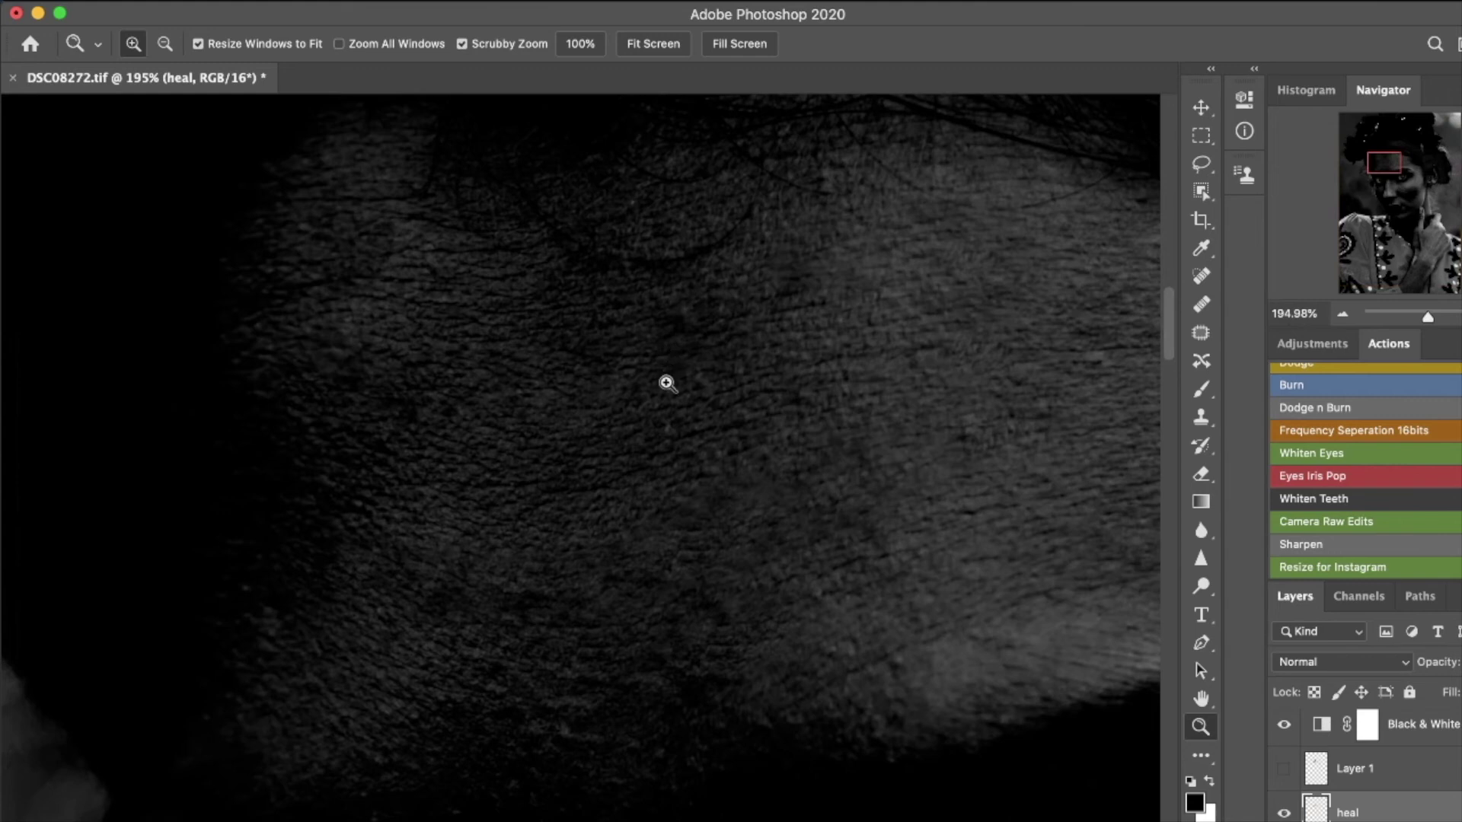
key("j")
left_click(505, 281, "alt")
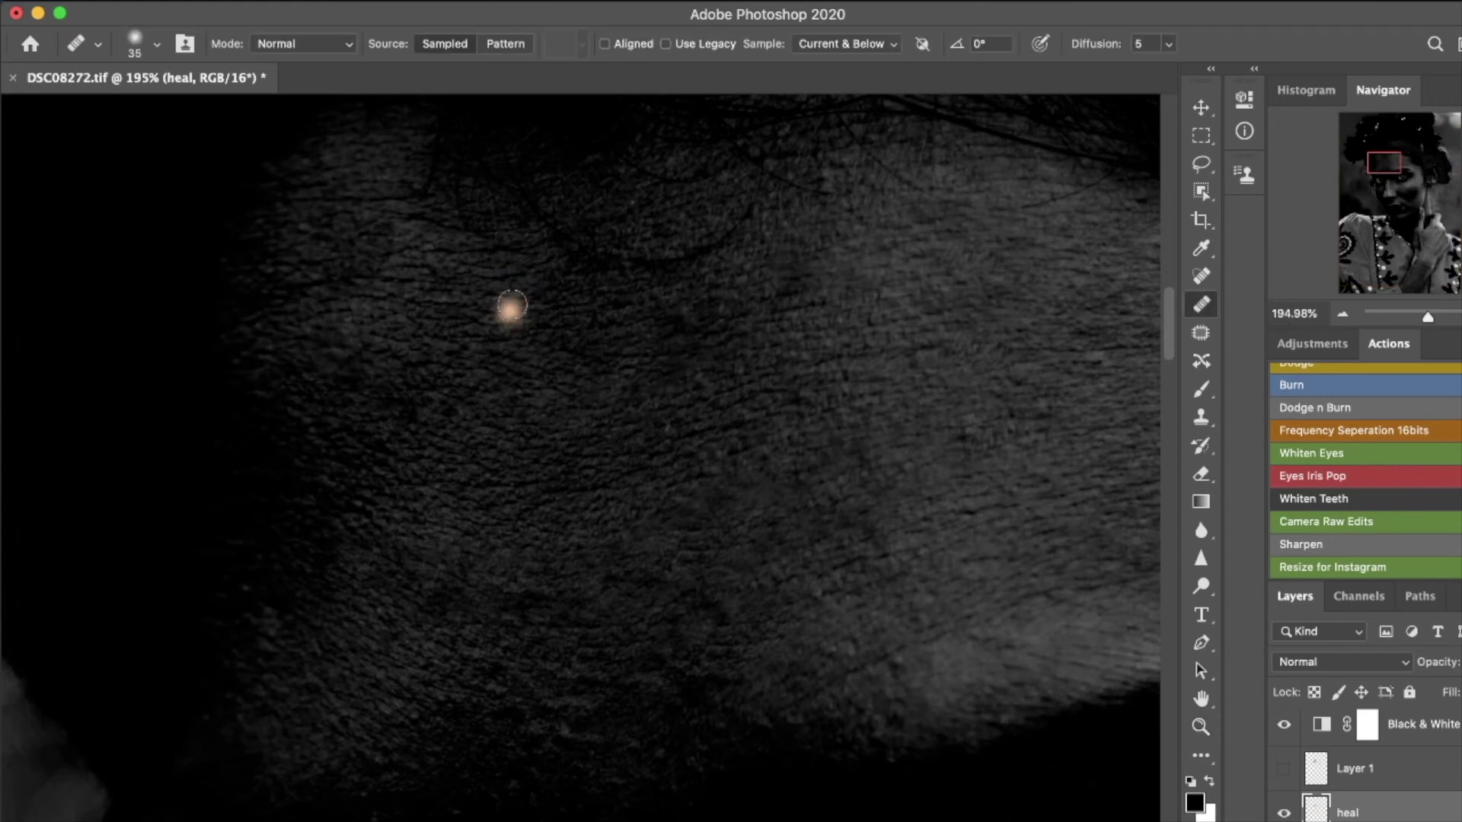
right_click(601, 257)
key("Return")
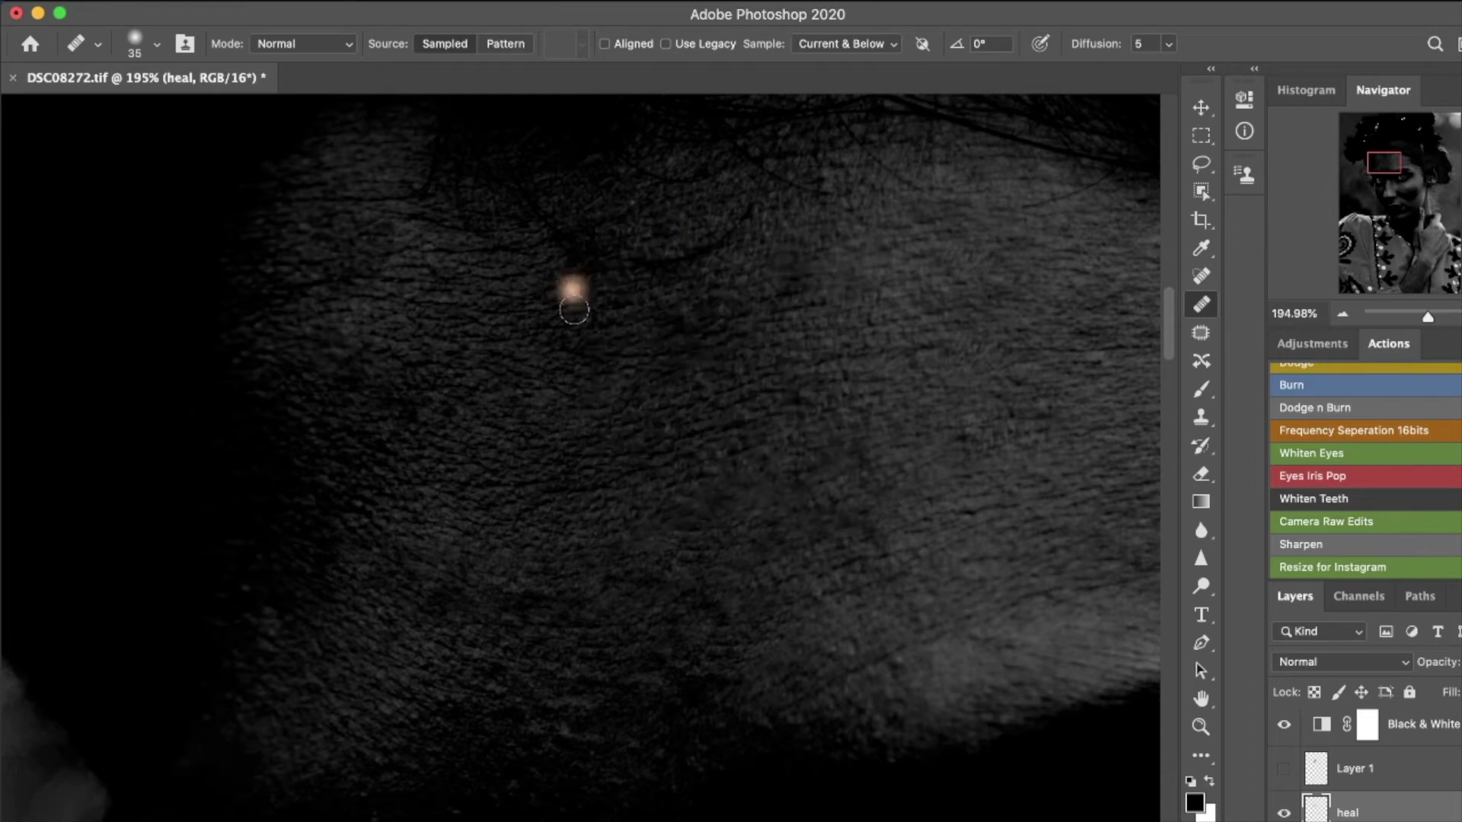
mouse_move(609, 248)
left_mouse_down()
mouse_move(723, 242)
mouse_move(750, 215)
mouse_move(621, 247)
left_mouse_up()
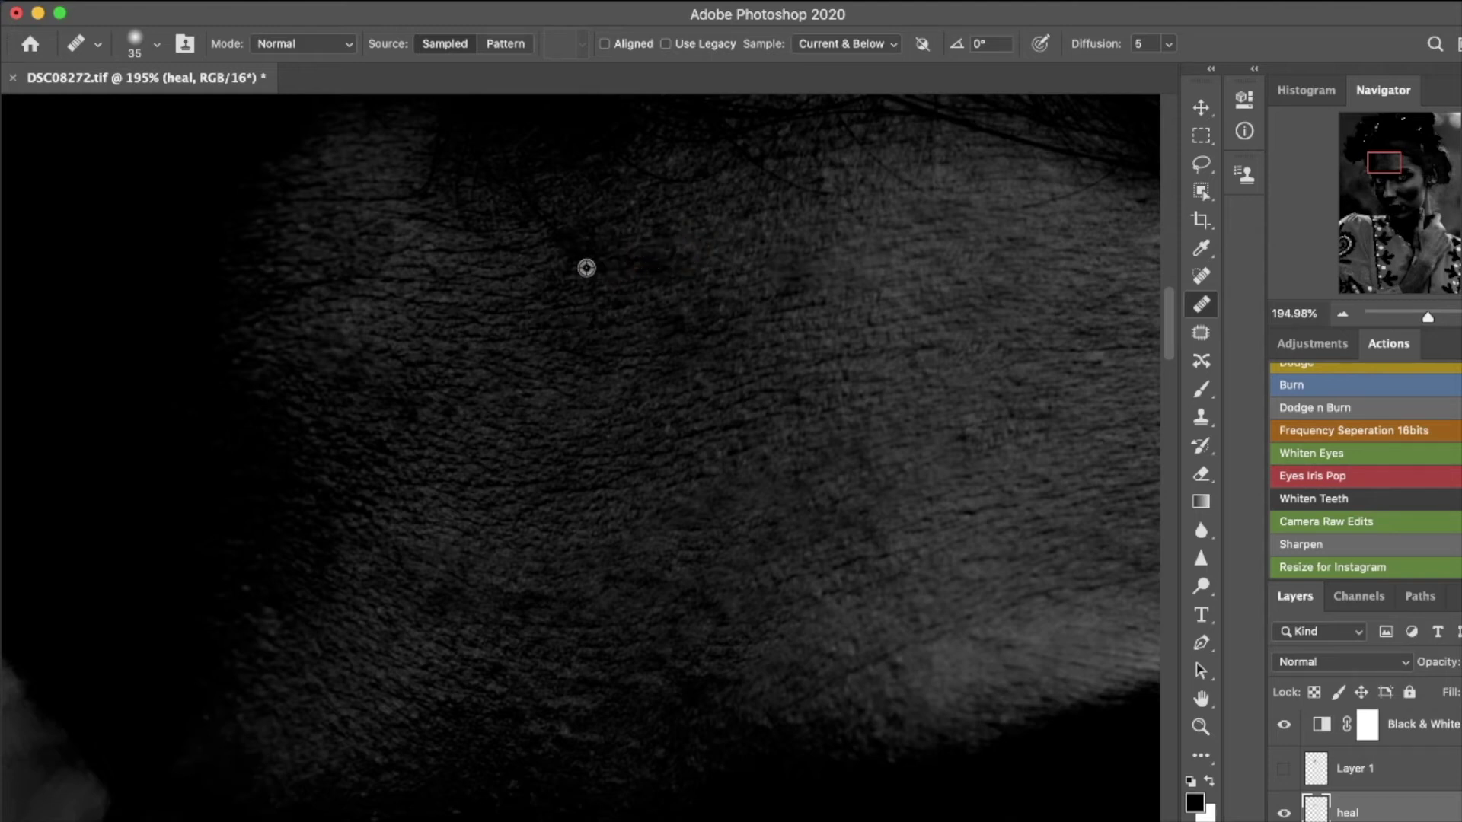
Step: Heal the uneven spots along the hairline and across the upper forehead, resampling clean skin for each area
mouse_move(756, 163)
left_mouse_down()
mouse_move(790, 190)
mouse_move(870, 201)
left_mouse_up()
mouse_move(855, 147)
left_mouse_down()
mouse_move(935, 200)
mouse_move(1046, 209)
mouse_move(1095, 181)
left_mouse_up()
left_click(1069, 228, "alt")
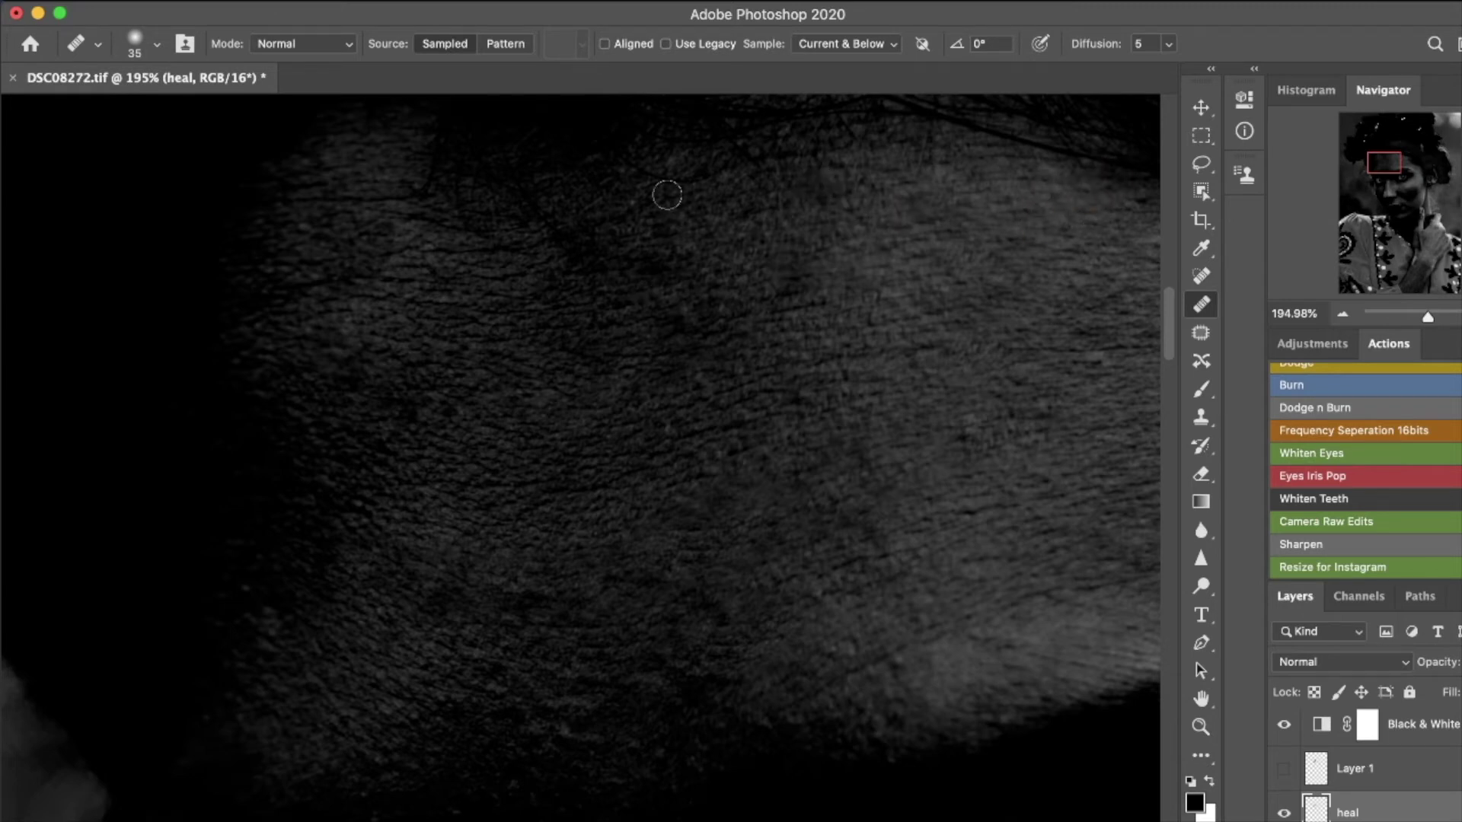
left_click(553, 274, "alt")
left_click_drag(641, 244, 611, 246)
left_click(900, 244)
left_click(1097, 196, "alt")
left_click(1139, 208)
left_click(992, 235)
Step: Heal the remaining spots in the middle of the forehead and above the eyebrow at 35 px
left_click(918, 368)
left_click_drag(917, 343, 724, 336)
left_click(861, 391)
left_click(950, 314)
left_click(935, 309)
left_click(1026, 505)
left_click(1037, 488)
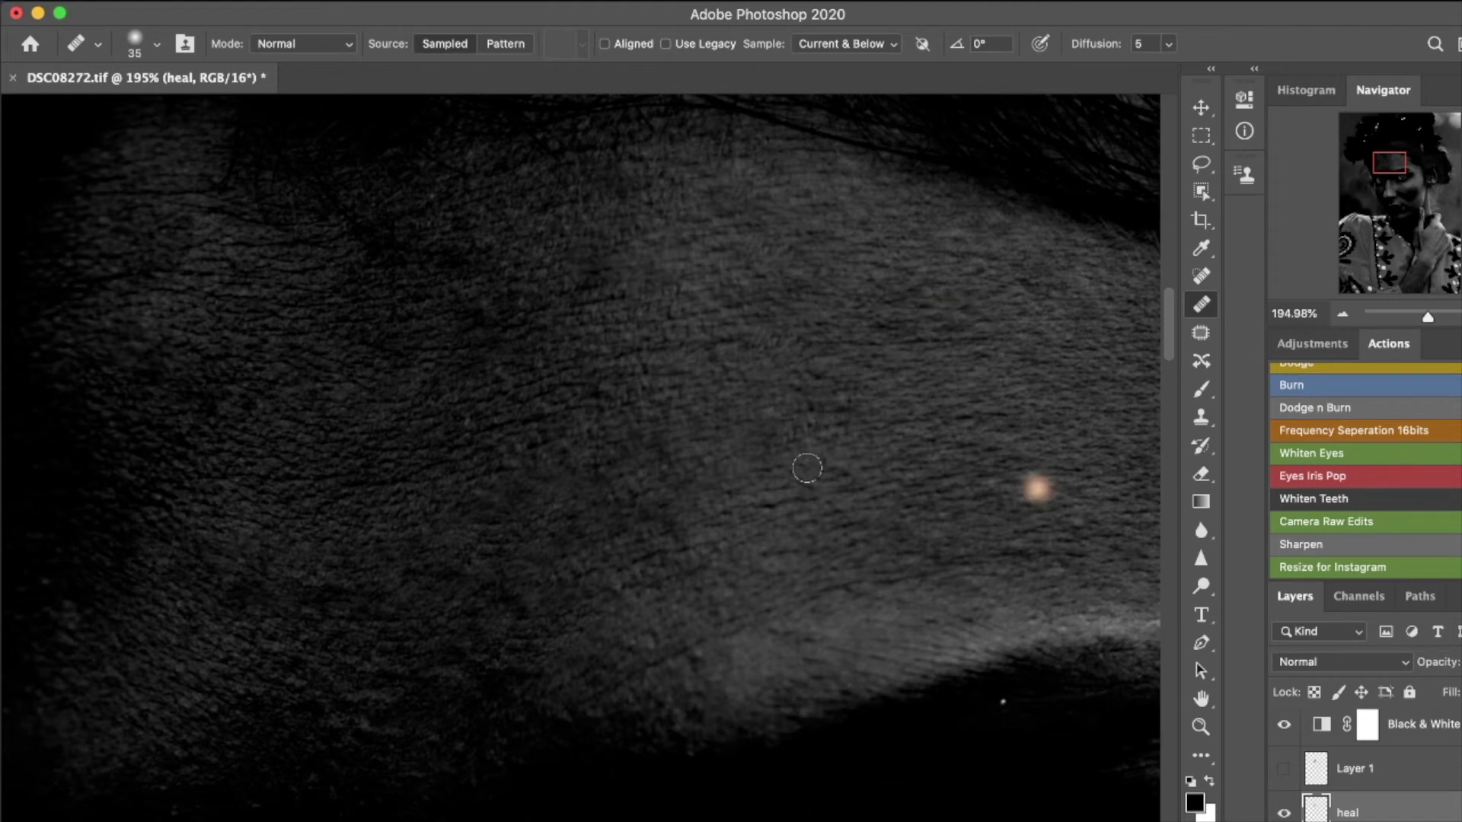
Step: Hide the Black & White layer and compare the colour portrait with and without the heal layer, both whole and close up
key("super+0")
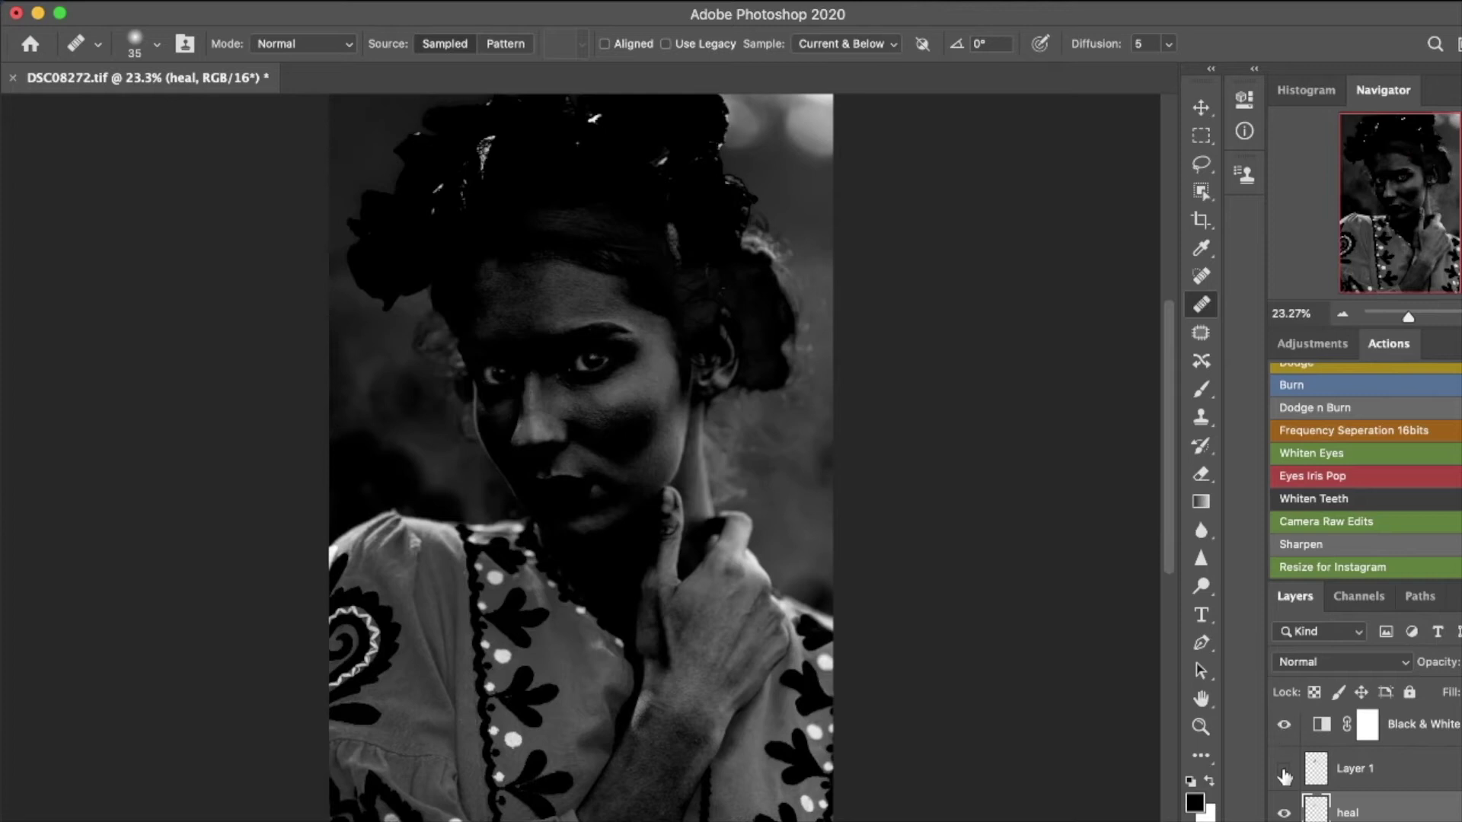
left_click(1283, 728)
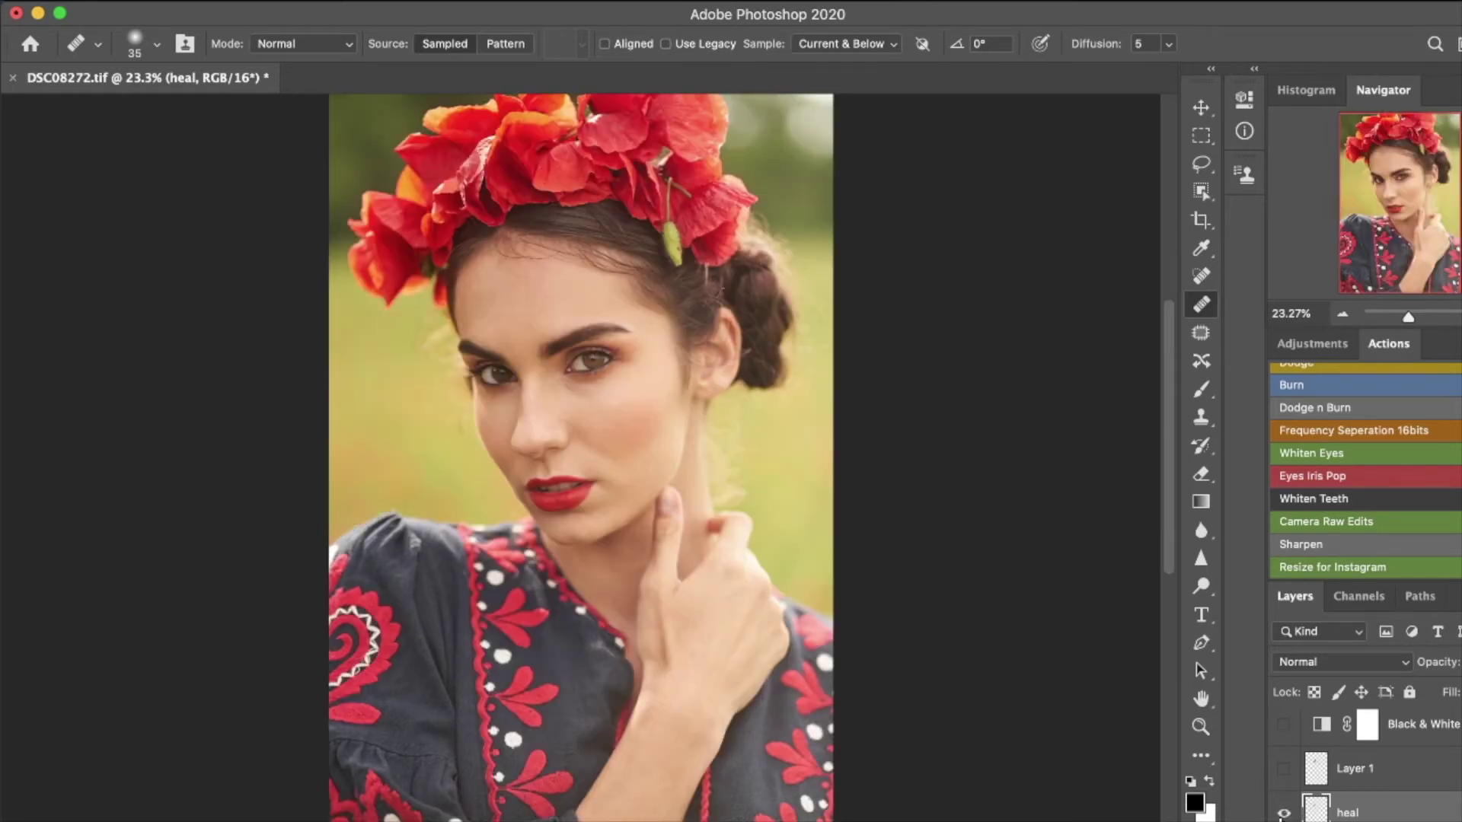
left_click(1283, 812)
key("z")
mouse_move(559, 335)
left_mouse_down()
mouse_move(806, 364)
mouse_move(647, 327)
mouse_move(718, 414)
left_mouse_up()
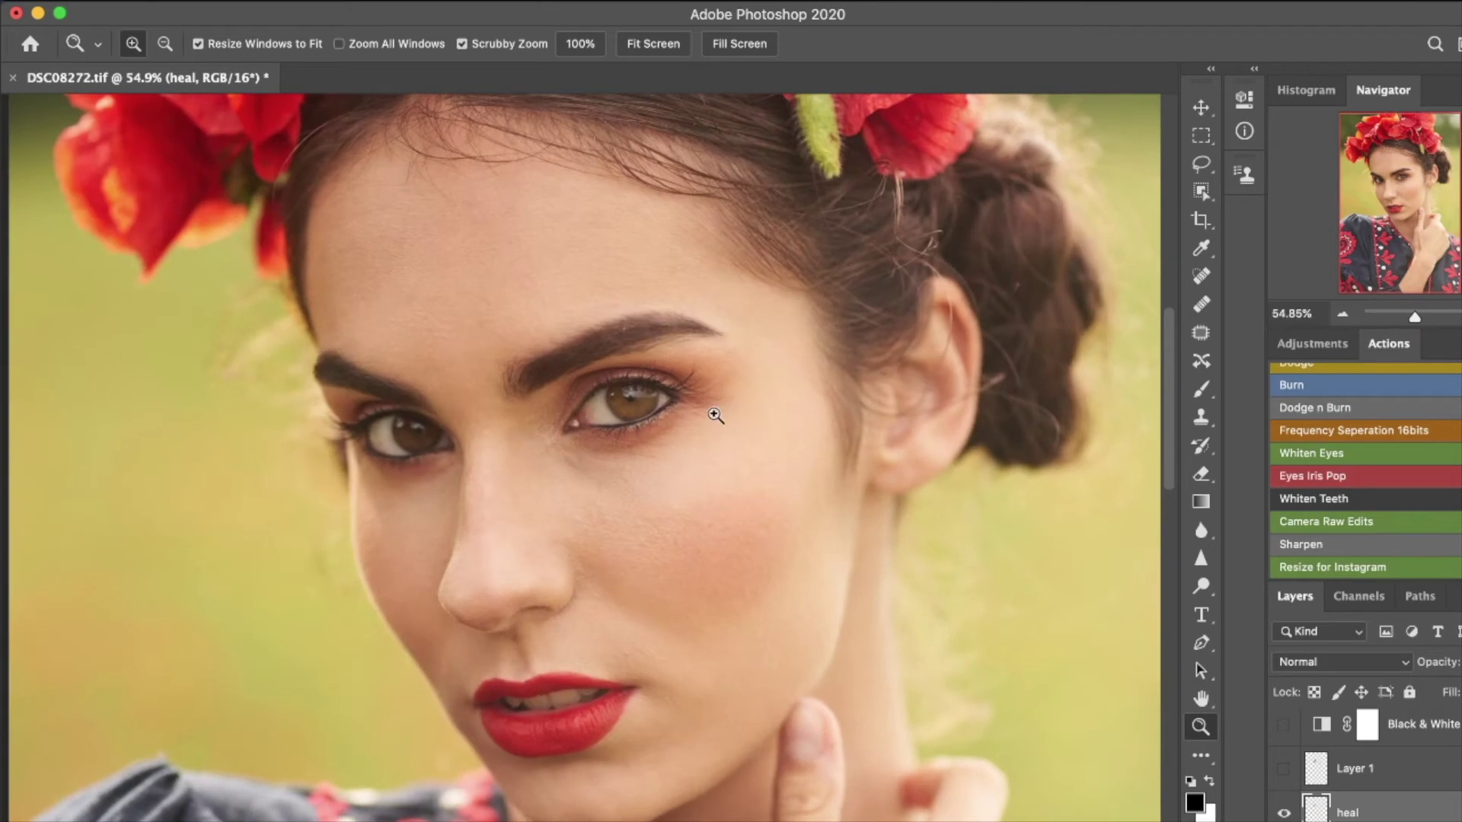
key("super+comma")
key("super+comma")
key("super+comma")
key("super+comma")
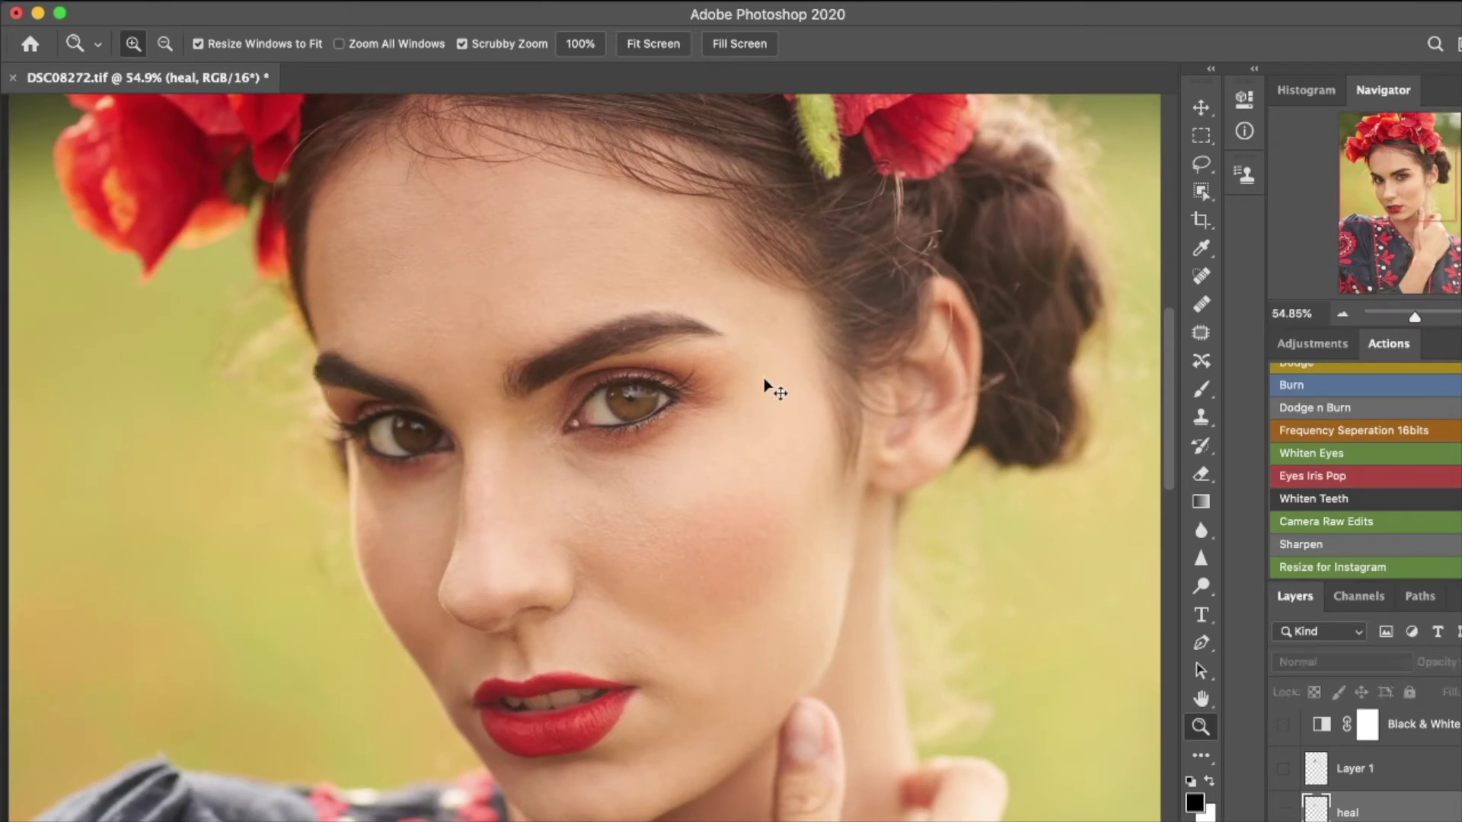
key("super+comma")
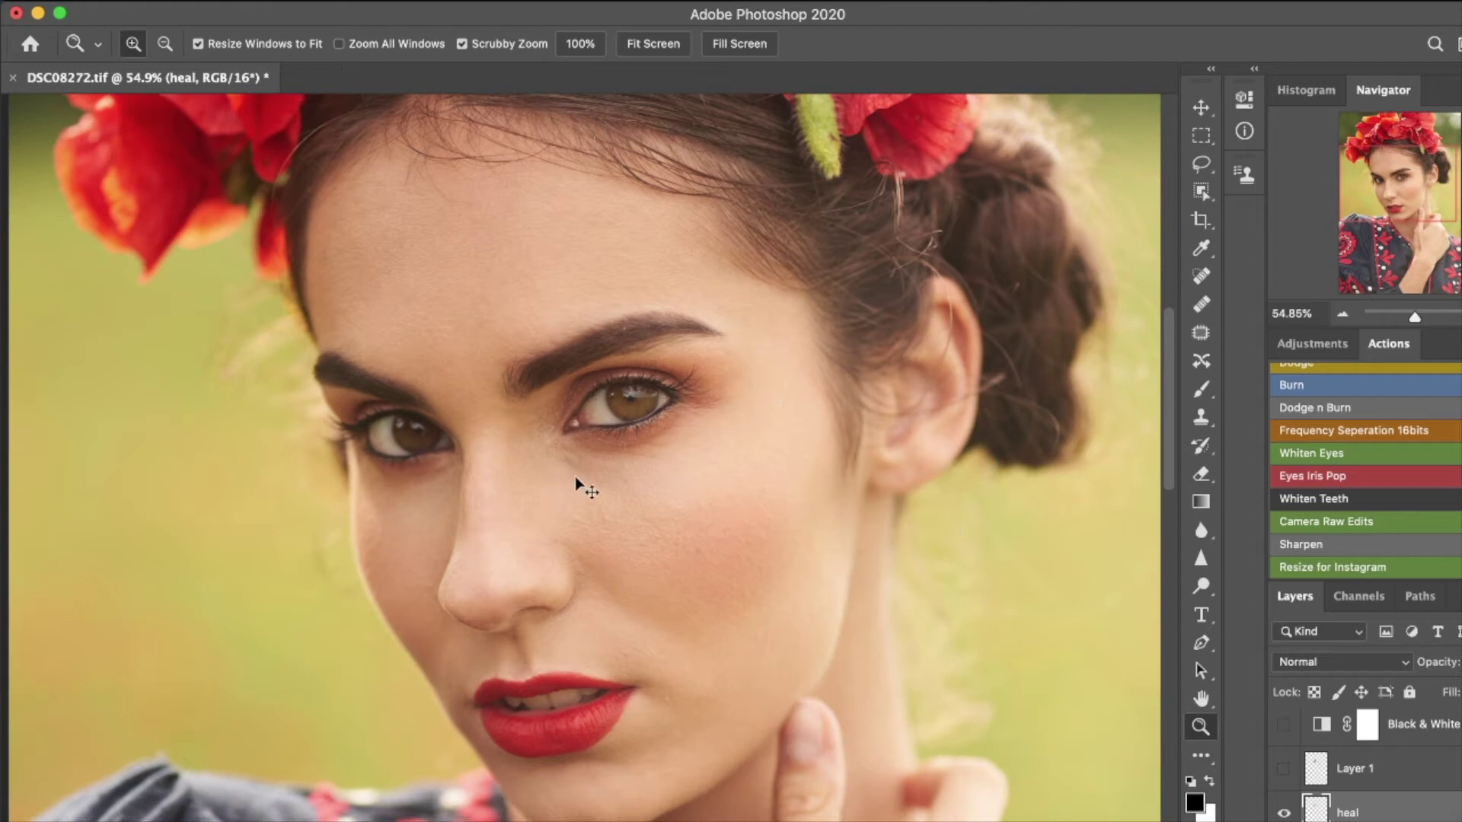
key("super+comma")
key("super+comma")
key("super+comma")
key("super+comma")
key("super+0")
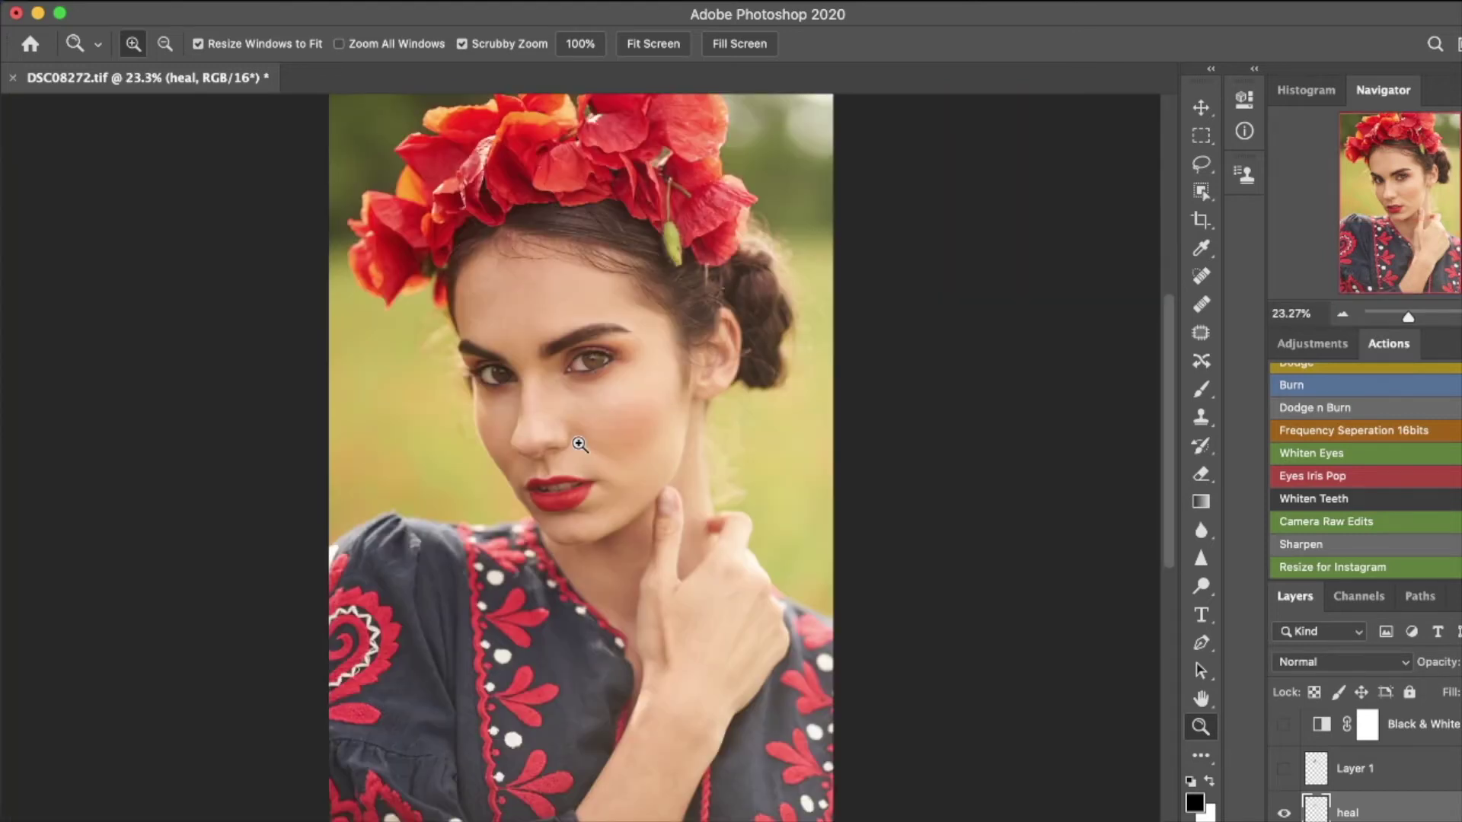
Step: Delete the unused Layer 1 and the Black & White adjustment layer, keeping only the heal and Background layers
left_click(1311, 773)
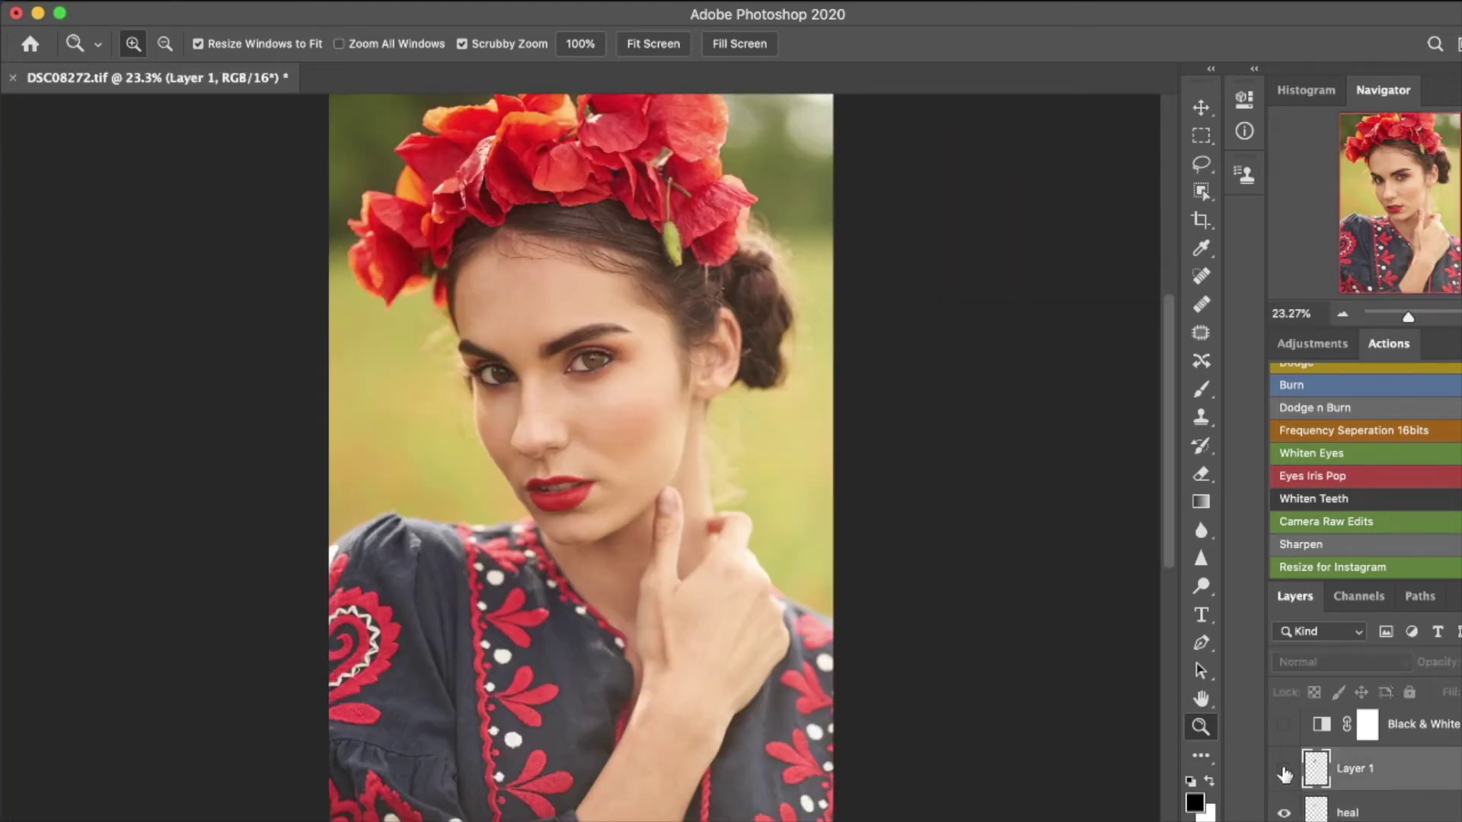
key("BackSpace")
left_click(1285, 727)
left_click(1286, 727)
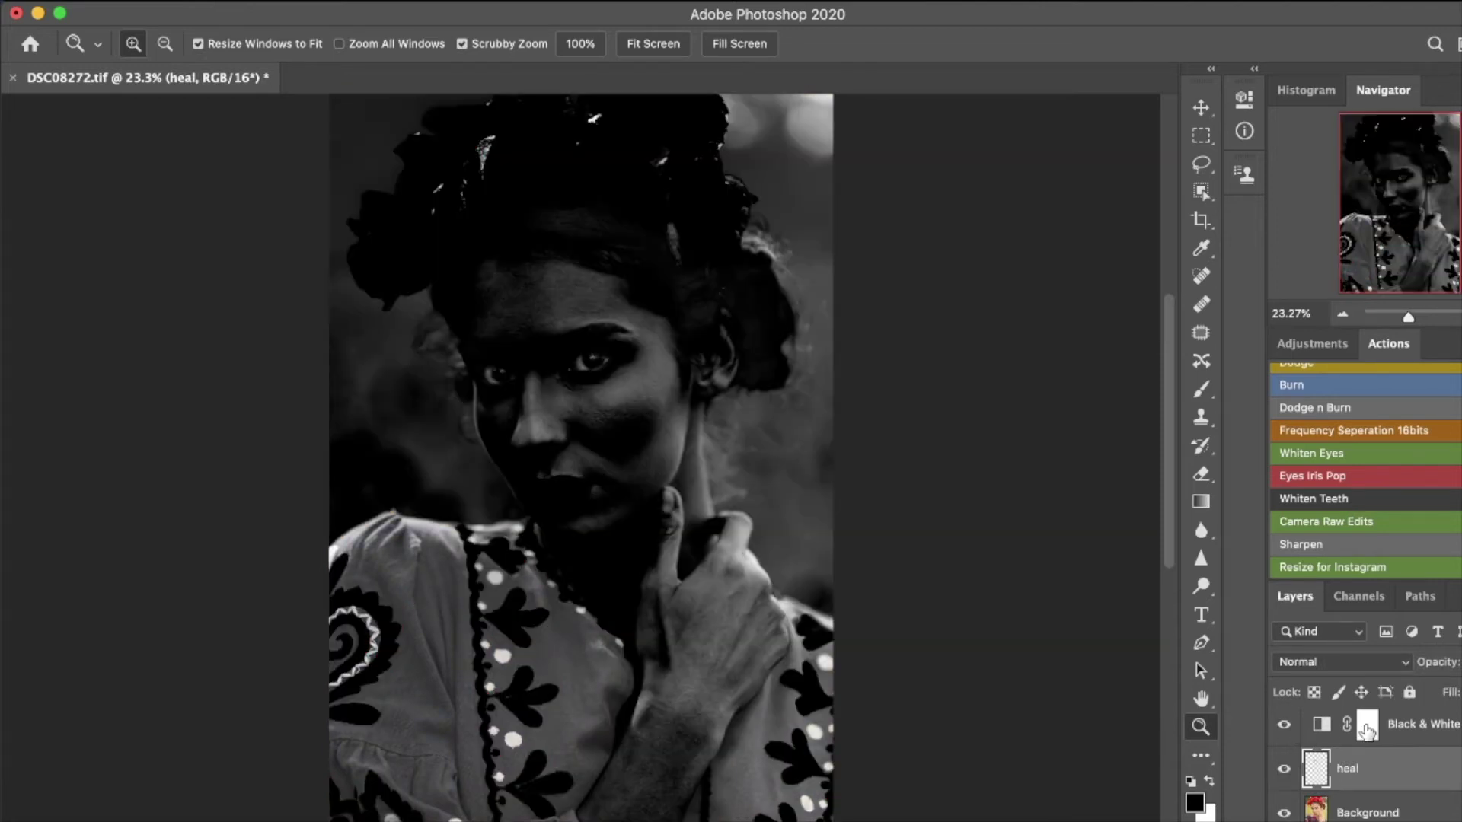
left_click(1367, 730)
key("BackSpace")
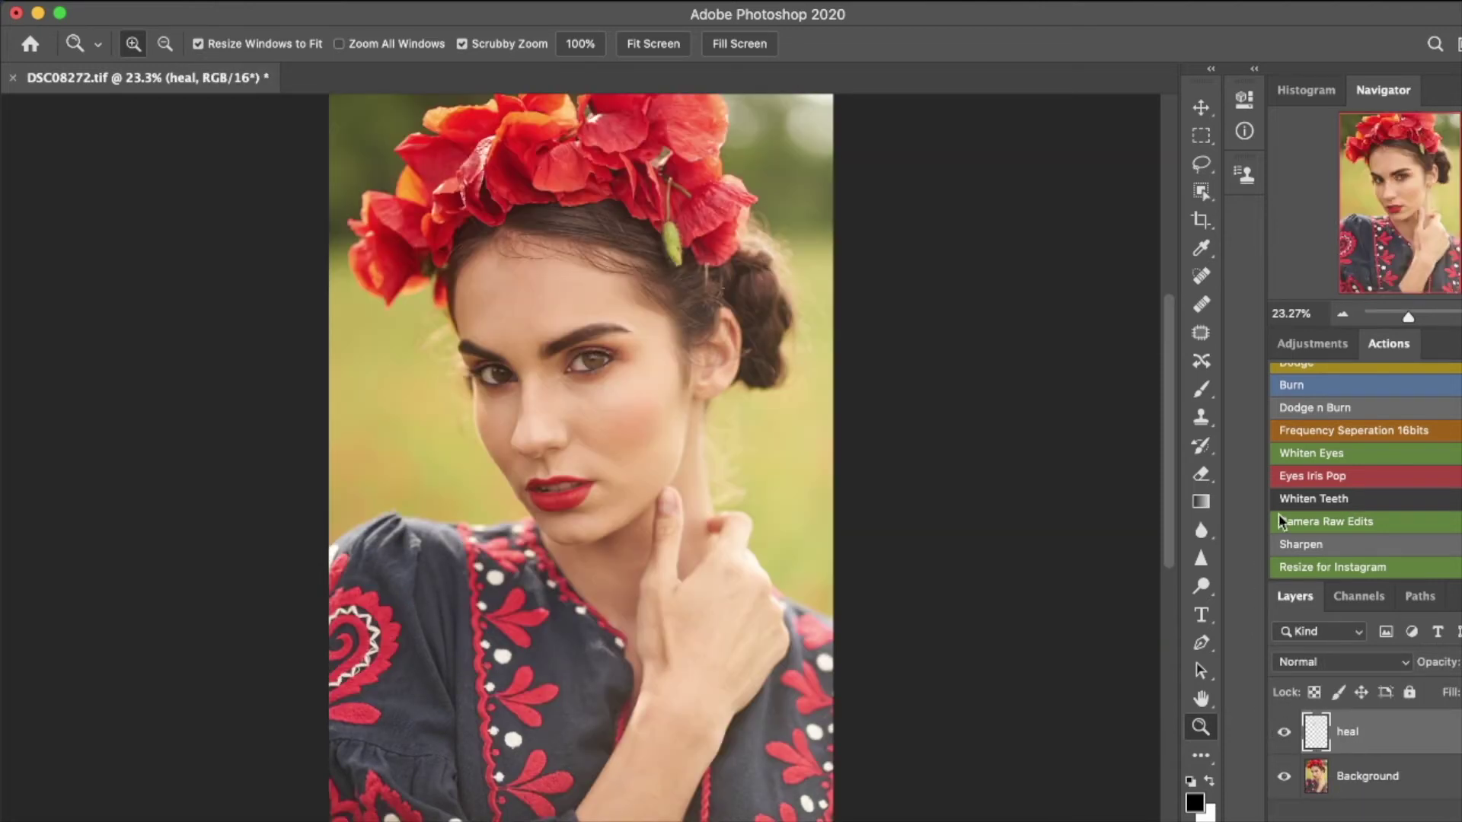
Step: Run the Dodge n Burn action and expand the DnB layer group
scroll(1363, 472, "up", 1)
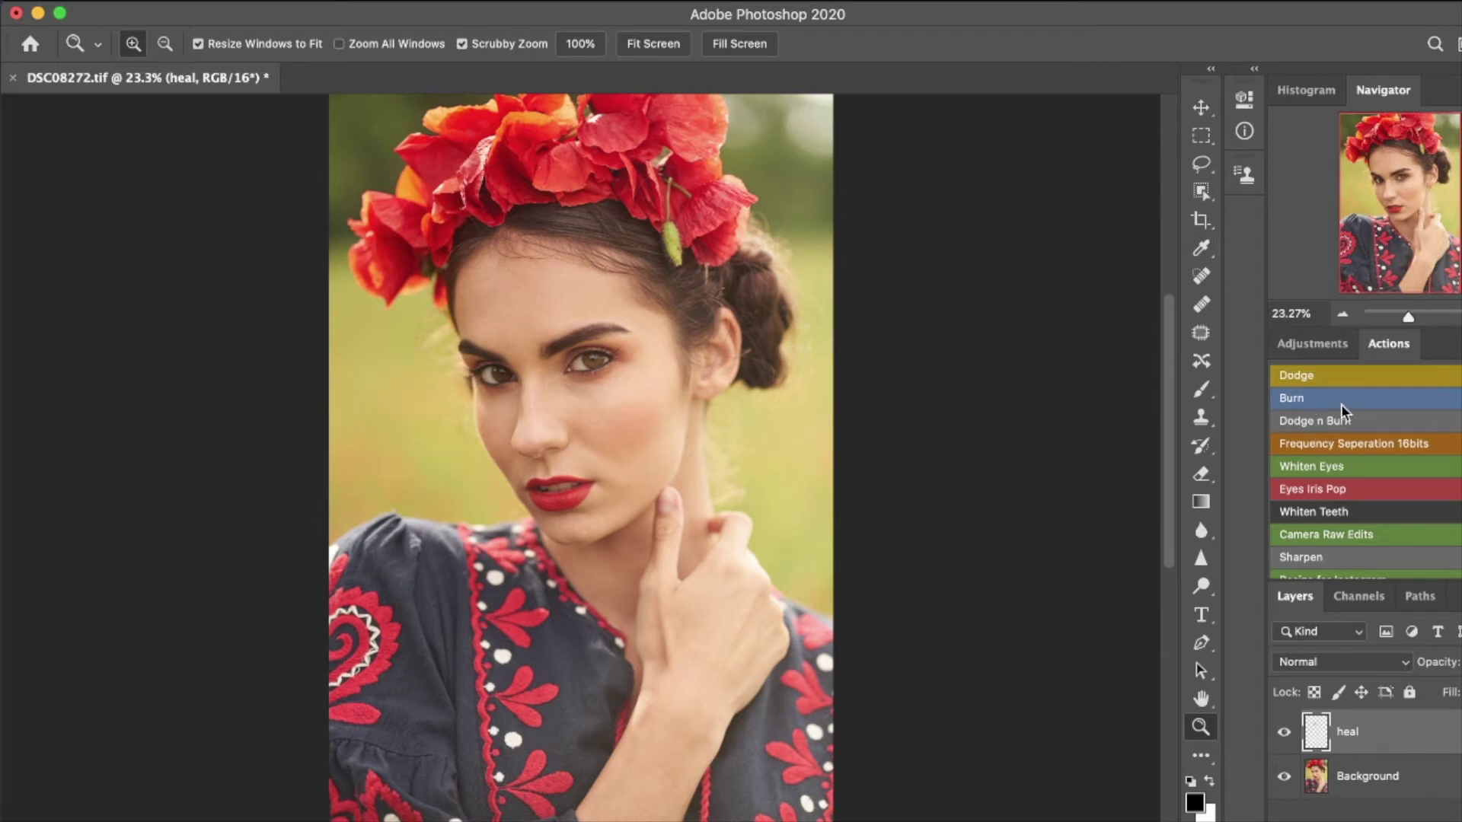
left_click(1358, 421)
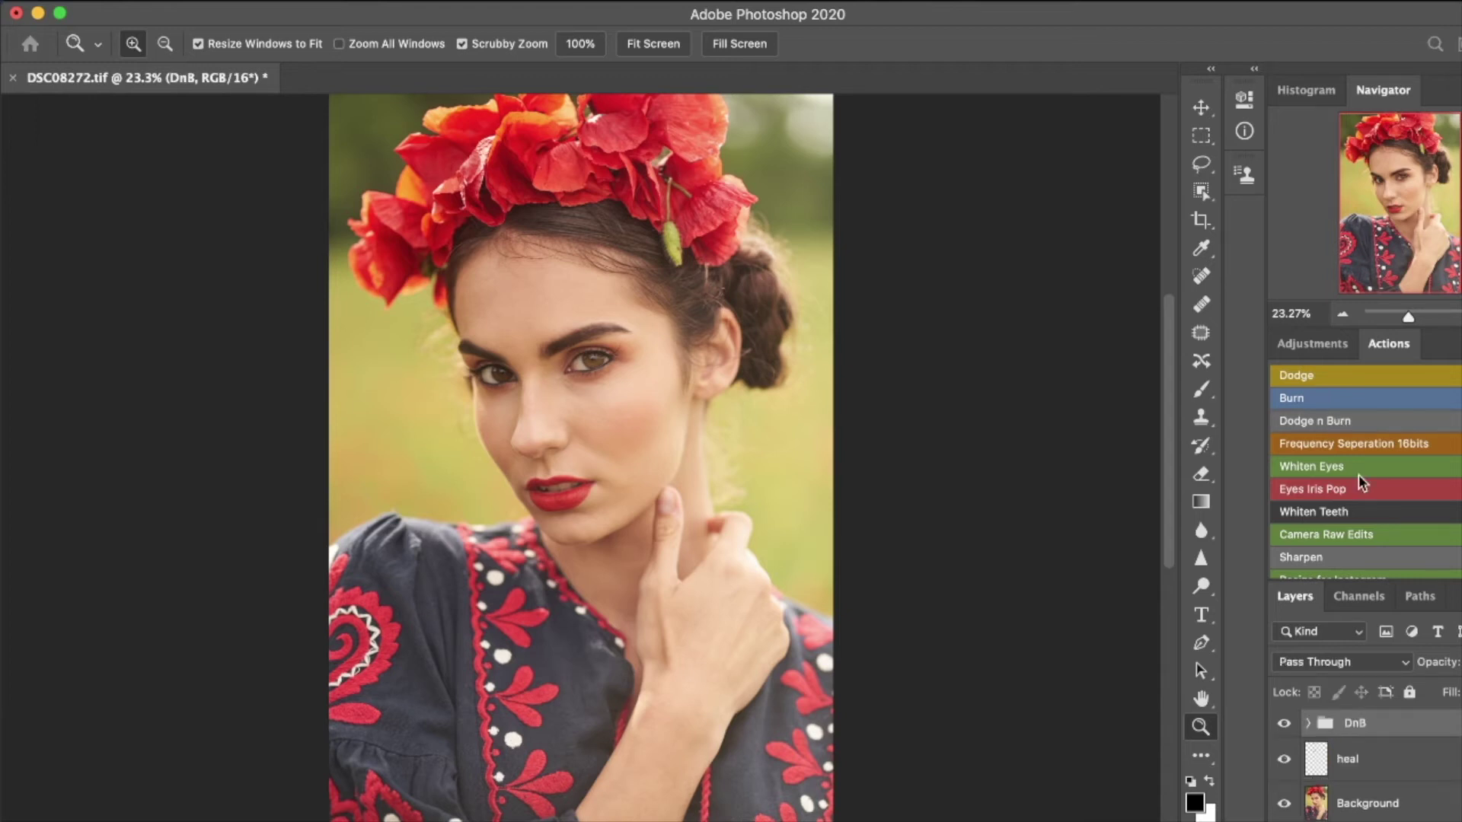
left_click(1308, 723)
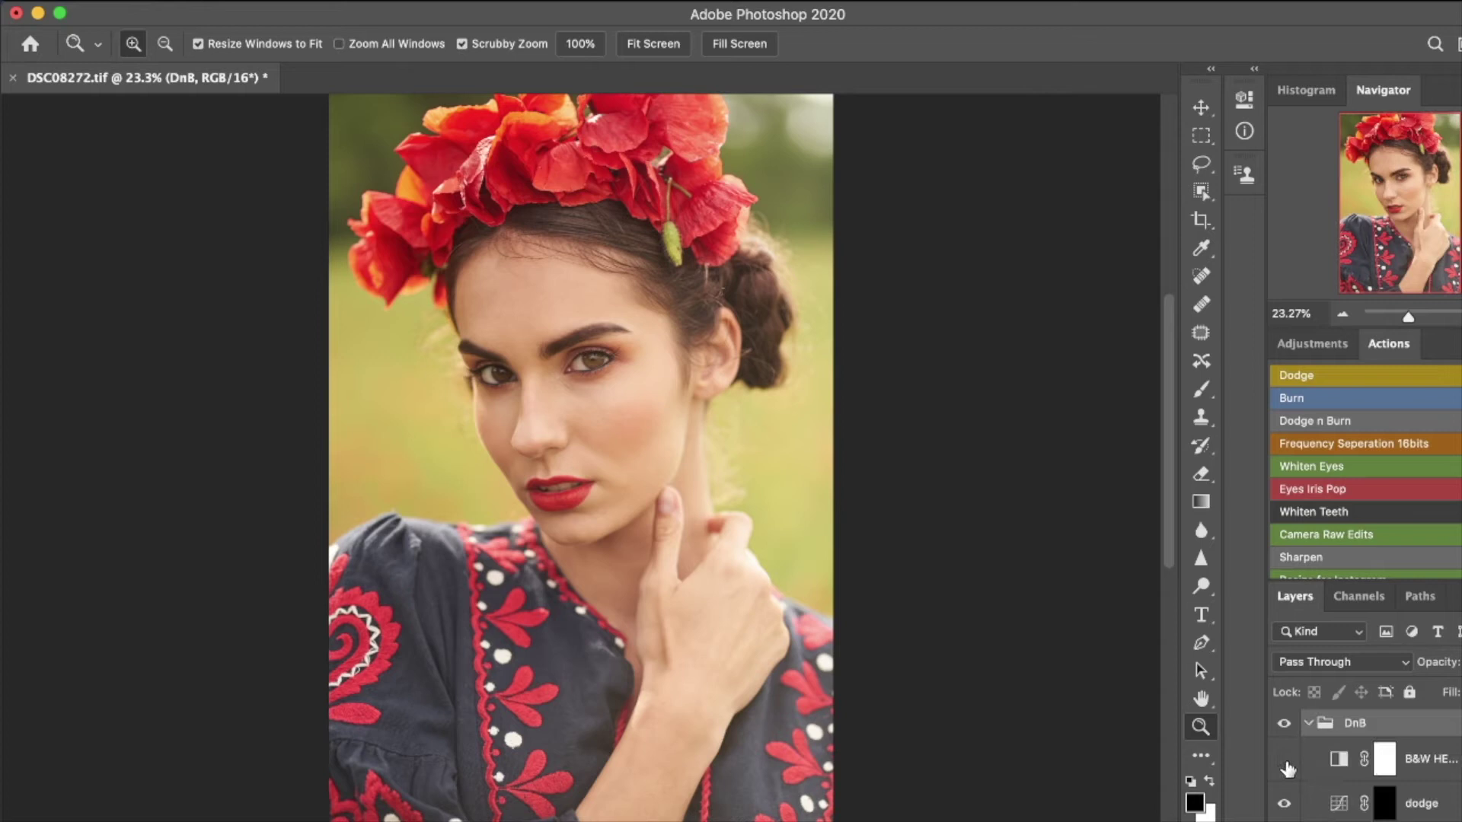
Step: Select the B&W HELPER LAYER in the DnB group, compare the image with and without it, and leave it visible
left_click(1413, 762)
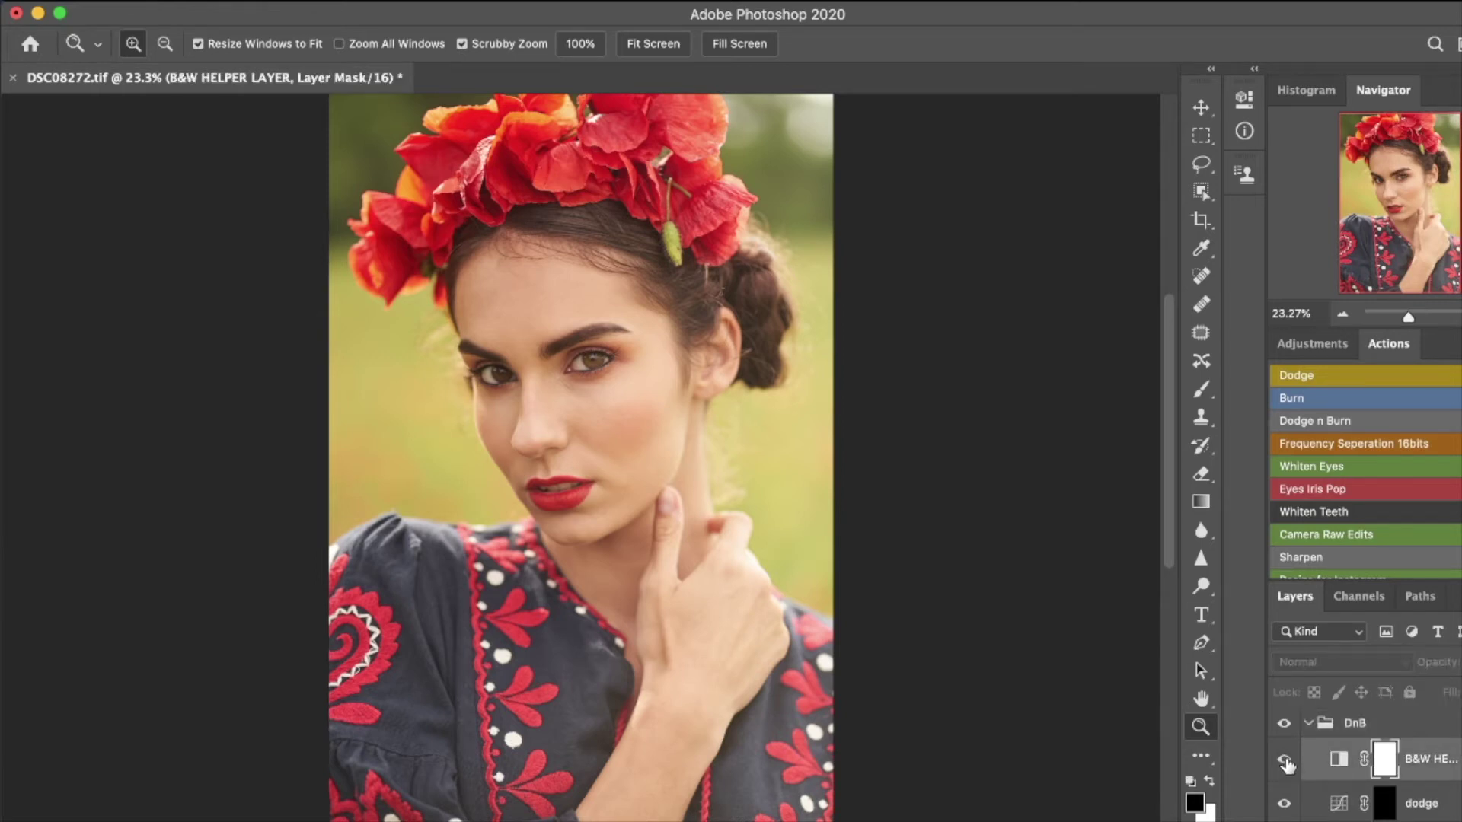
left_click(1284, 762)
left_click(1285, 762)
left_click(1285, 761)
left_click(1285, 763)
left_click(1285, 764)
Step: Set the B&W HELPER LAYER's Reds to -177 and Yellows to -29, and close its properties
double_click(1337, 759)
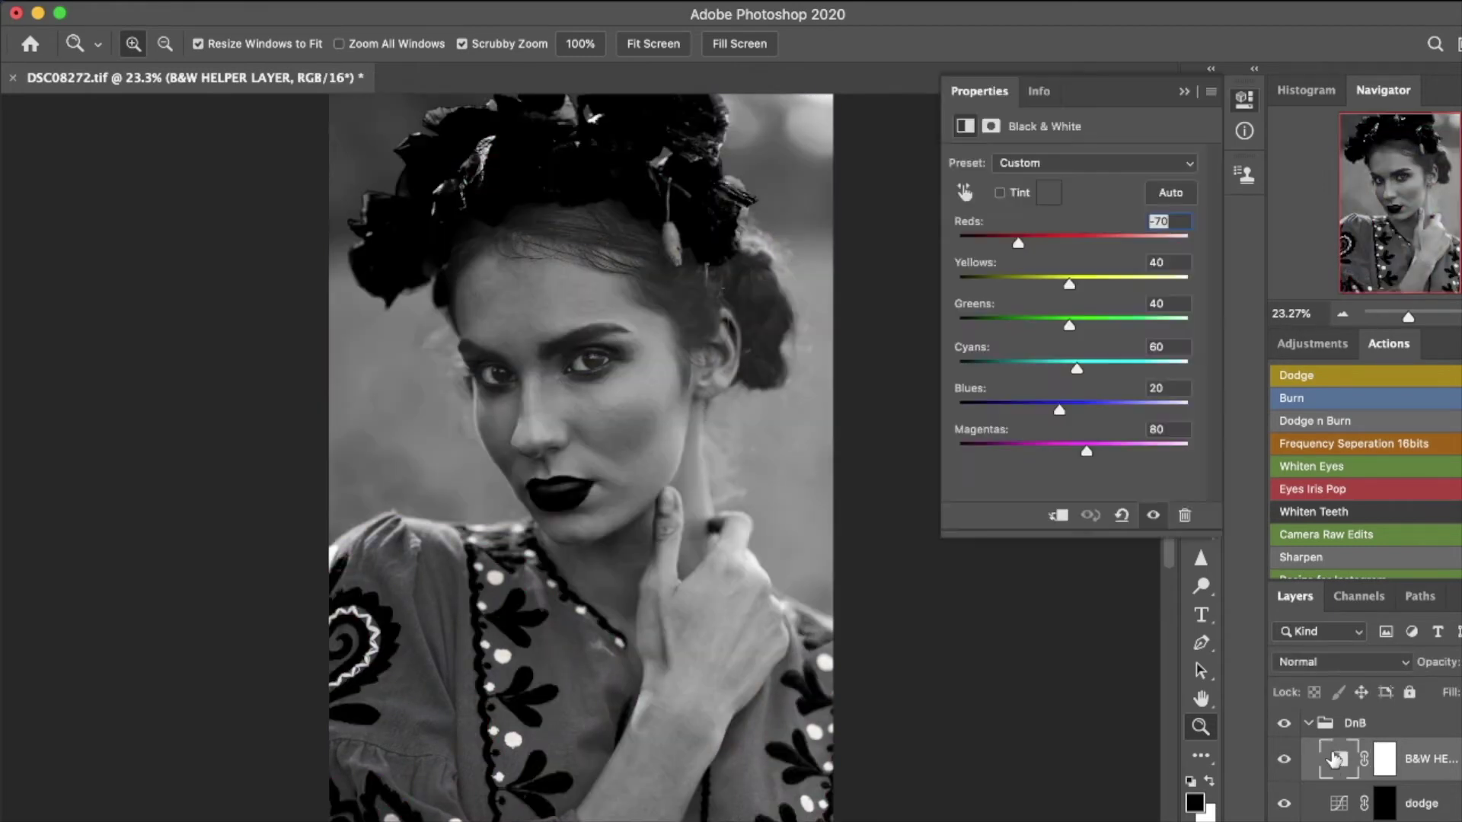
left_click_drag(1021, 240, 971, 242)
left_click_drag(1070, 284, 1034, 285)
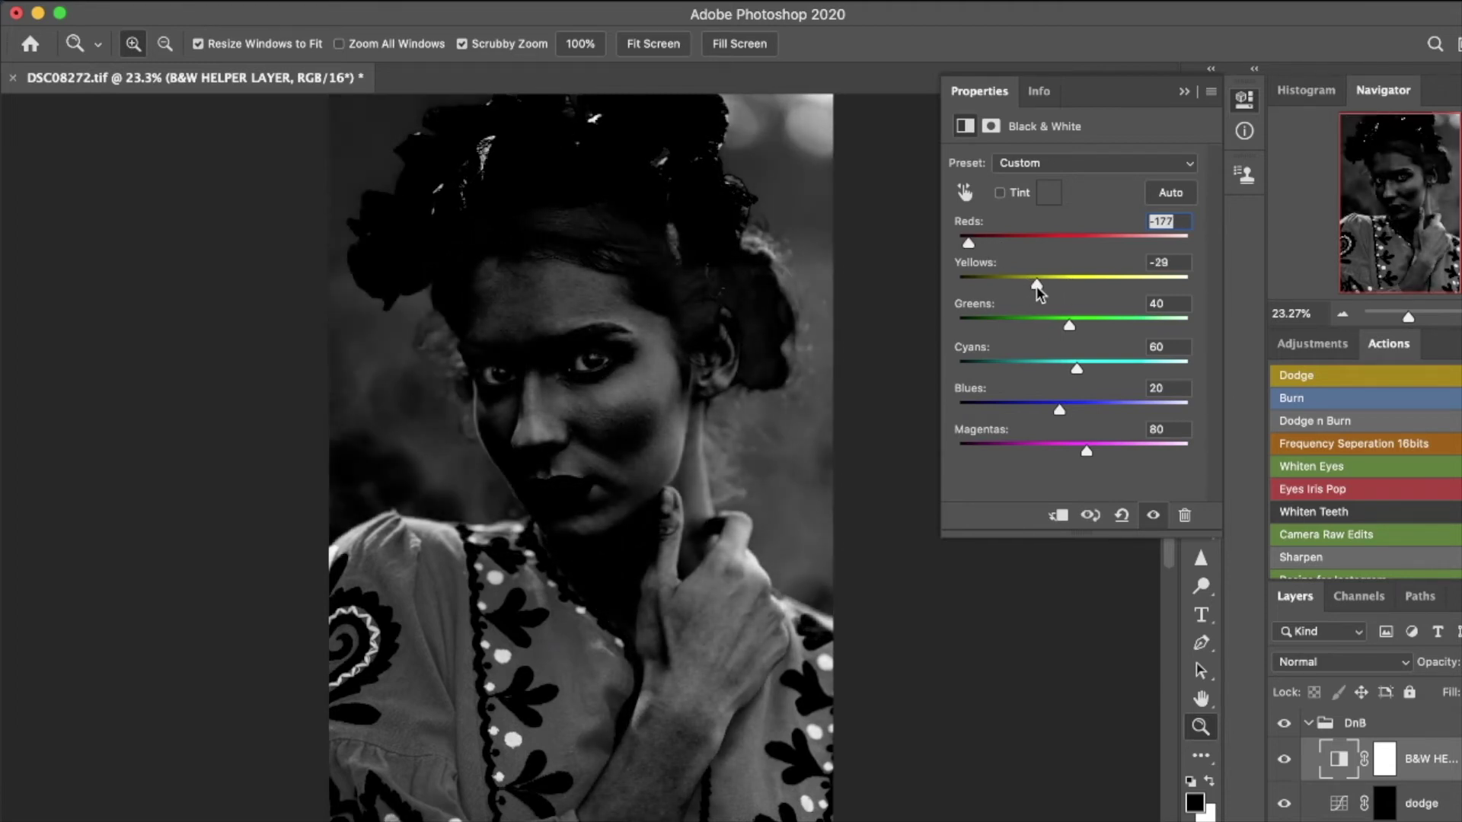
left_click(1184, 92)
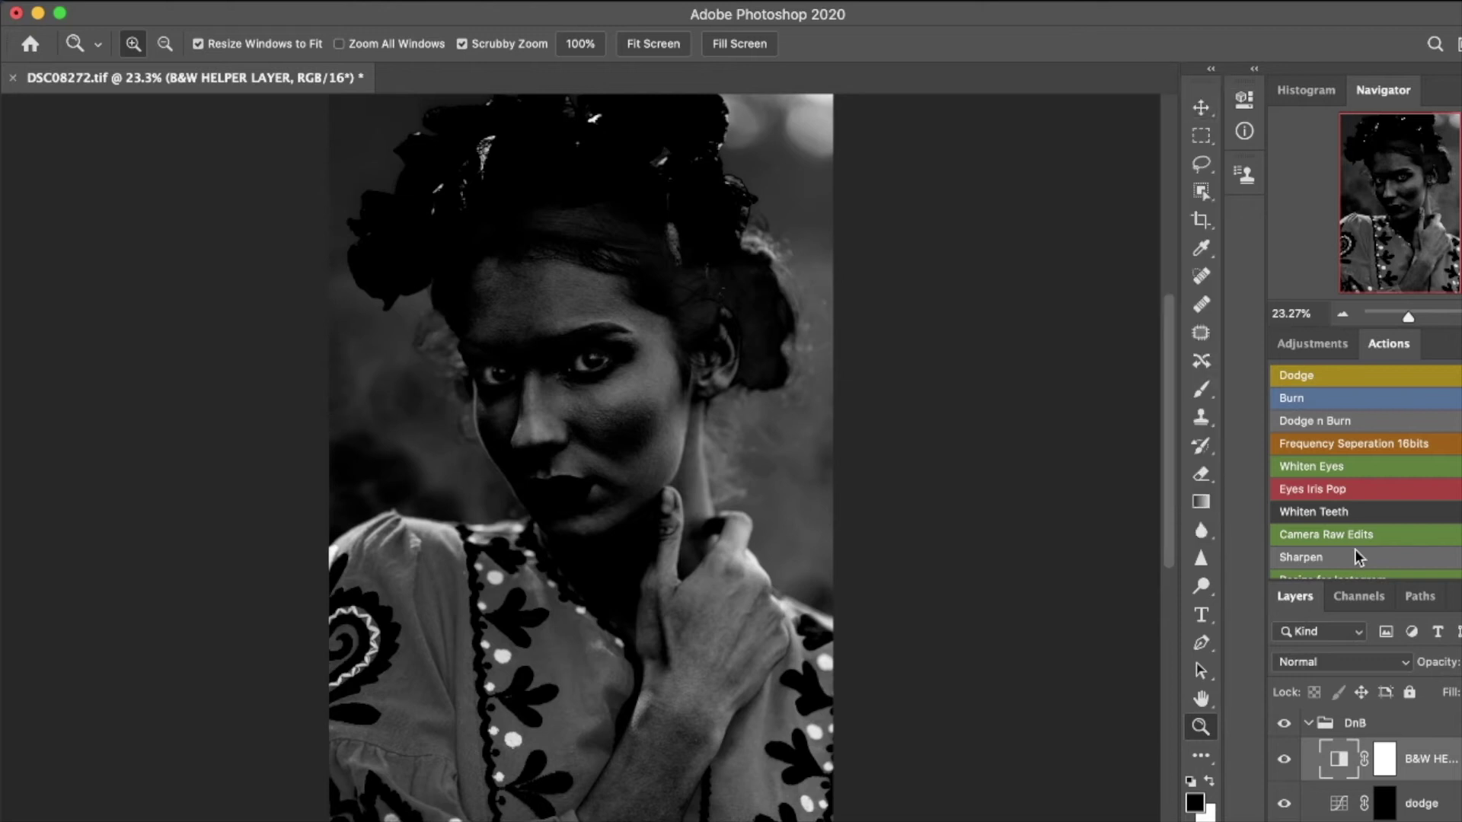
Step: Target the dodge layer's mask and set up the Brush with 1% flow and 0% hardness
left_click(1386, 801)
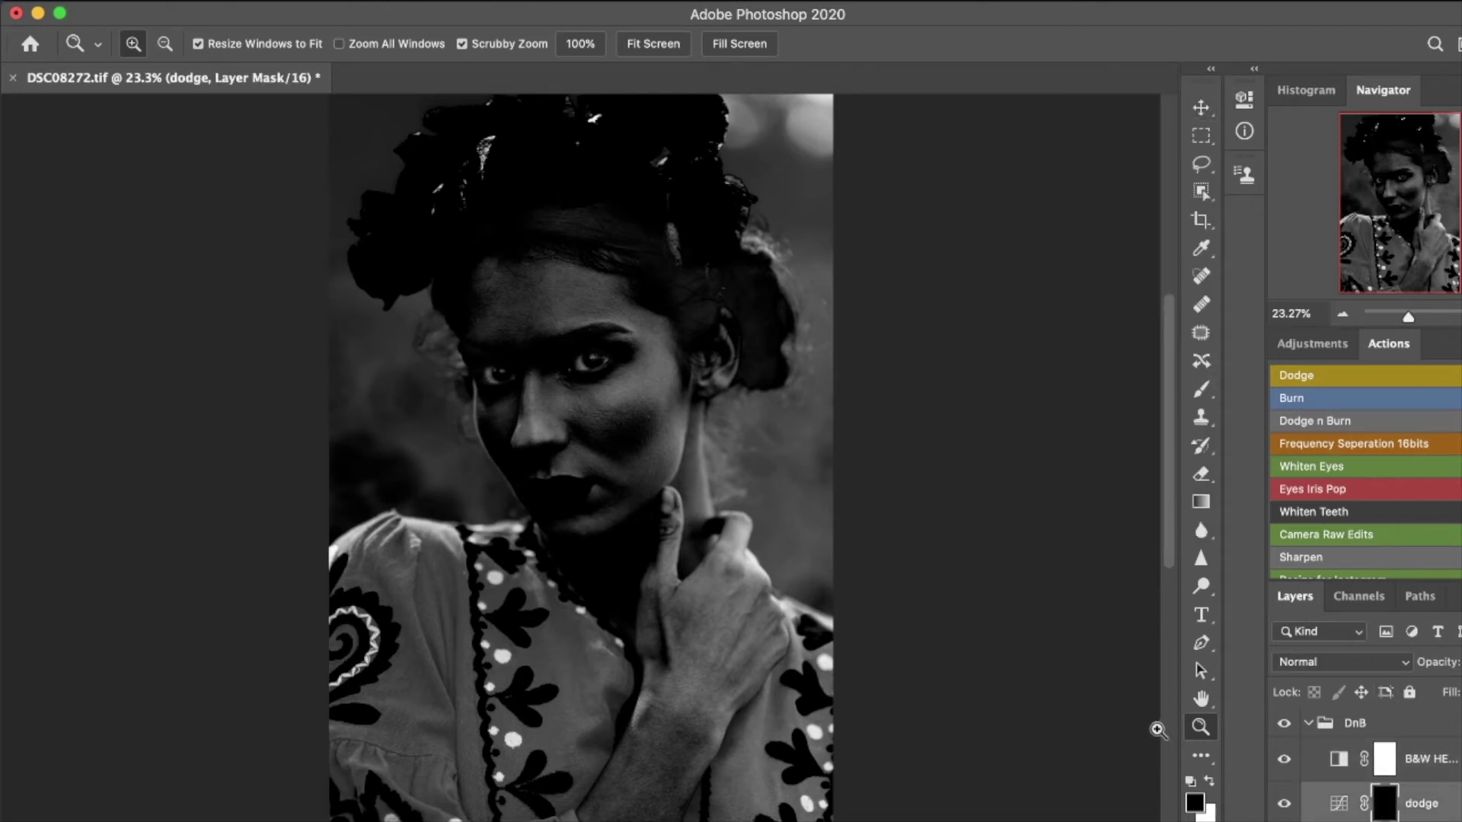
key("b")
left_click(601, 44)
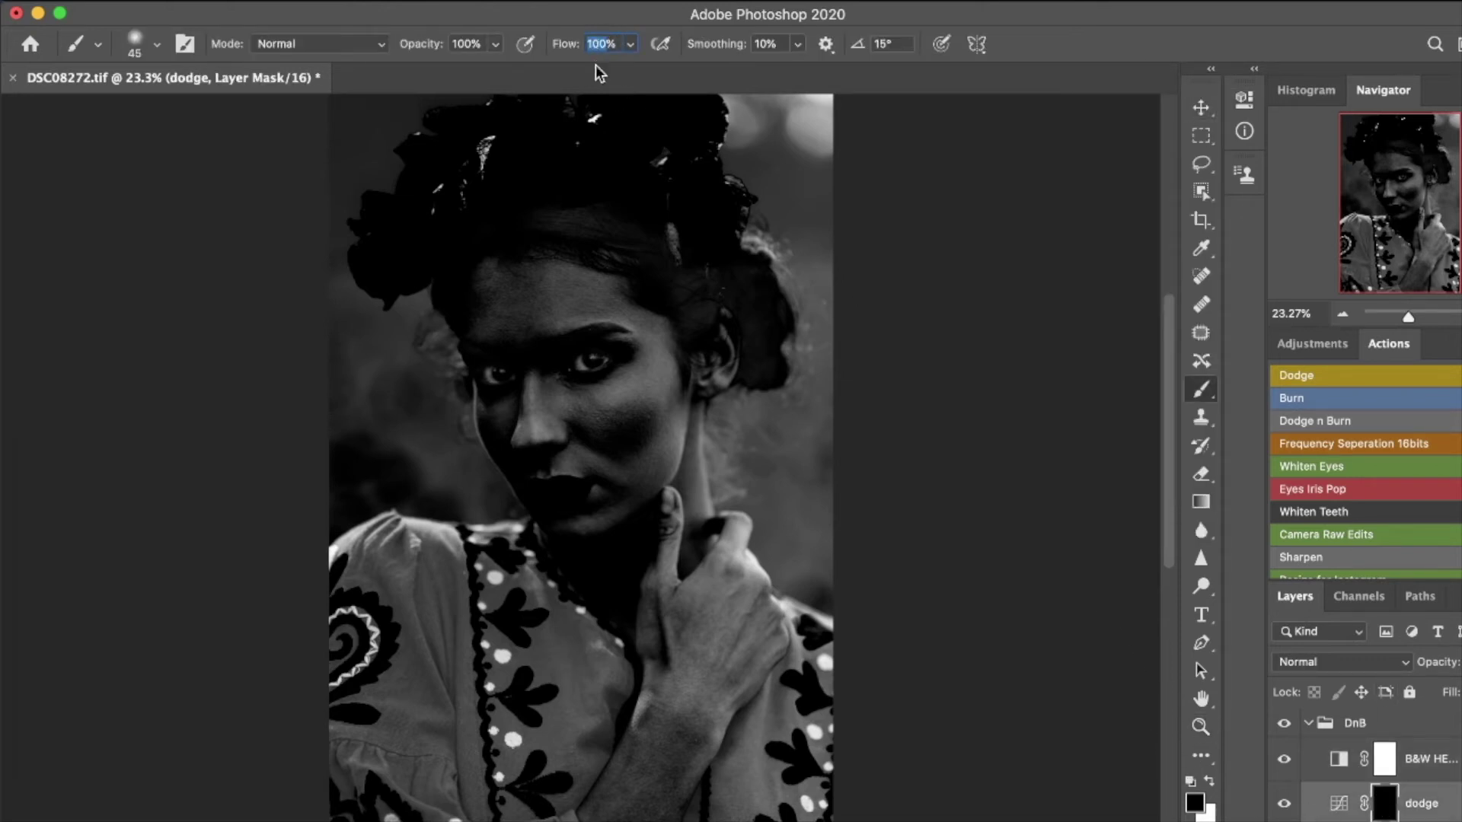
type("1")
left_click(157, 44)
left_click(130, 157)
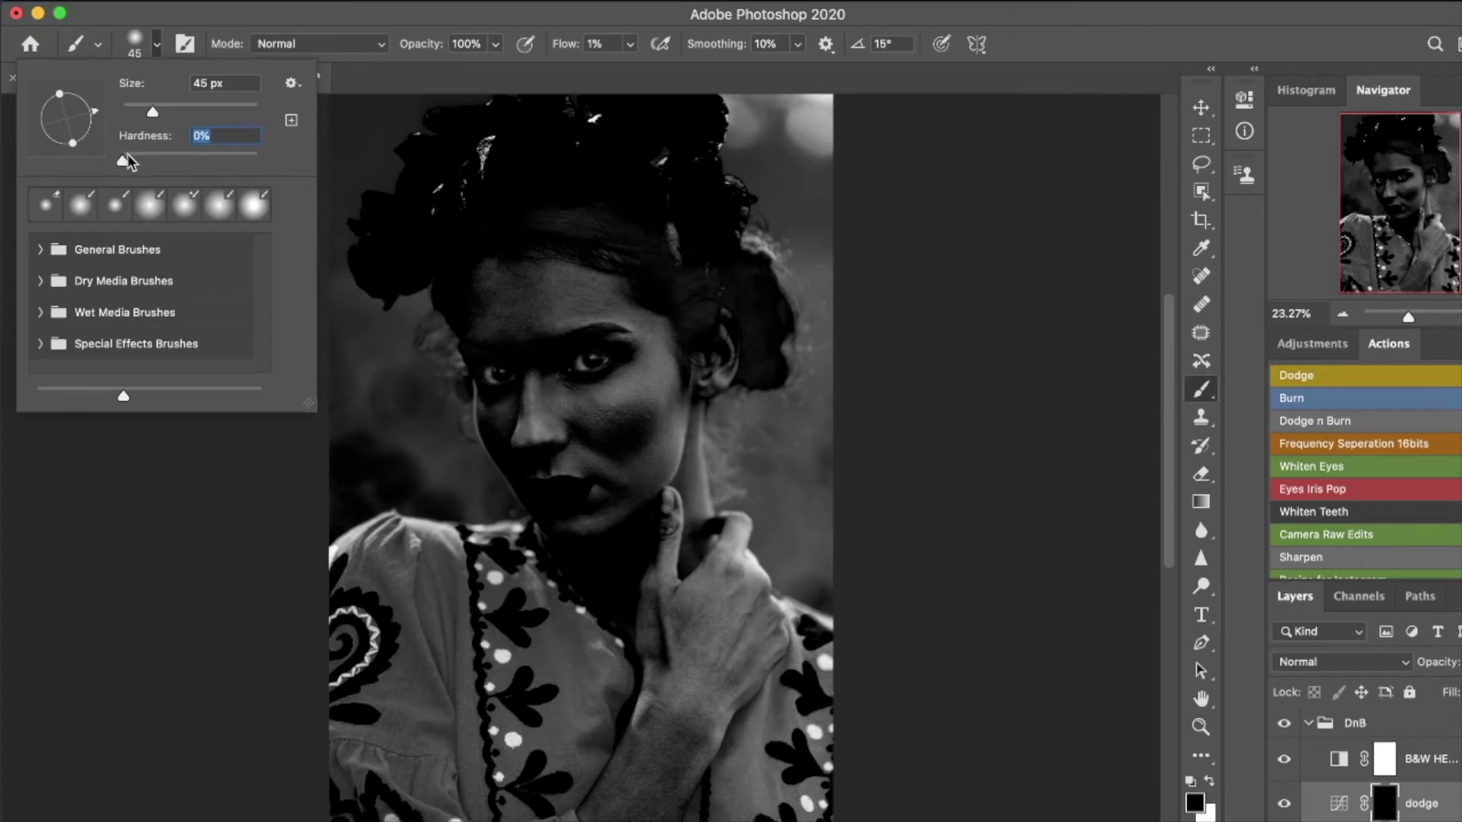
left_click(390, 179)
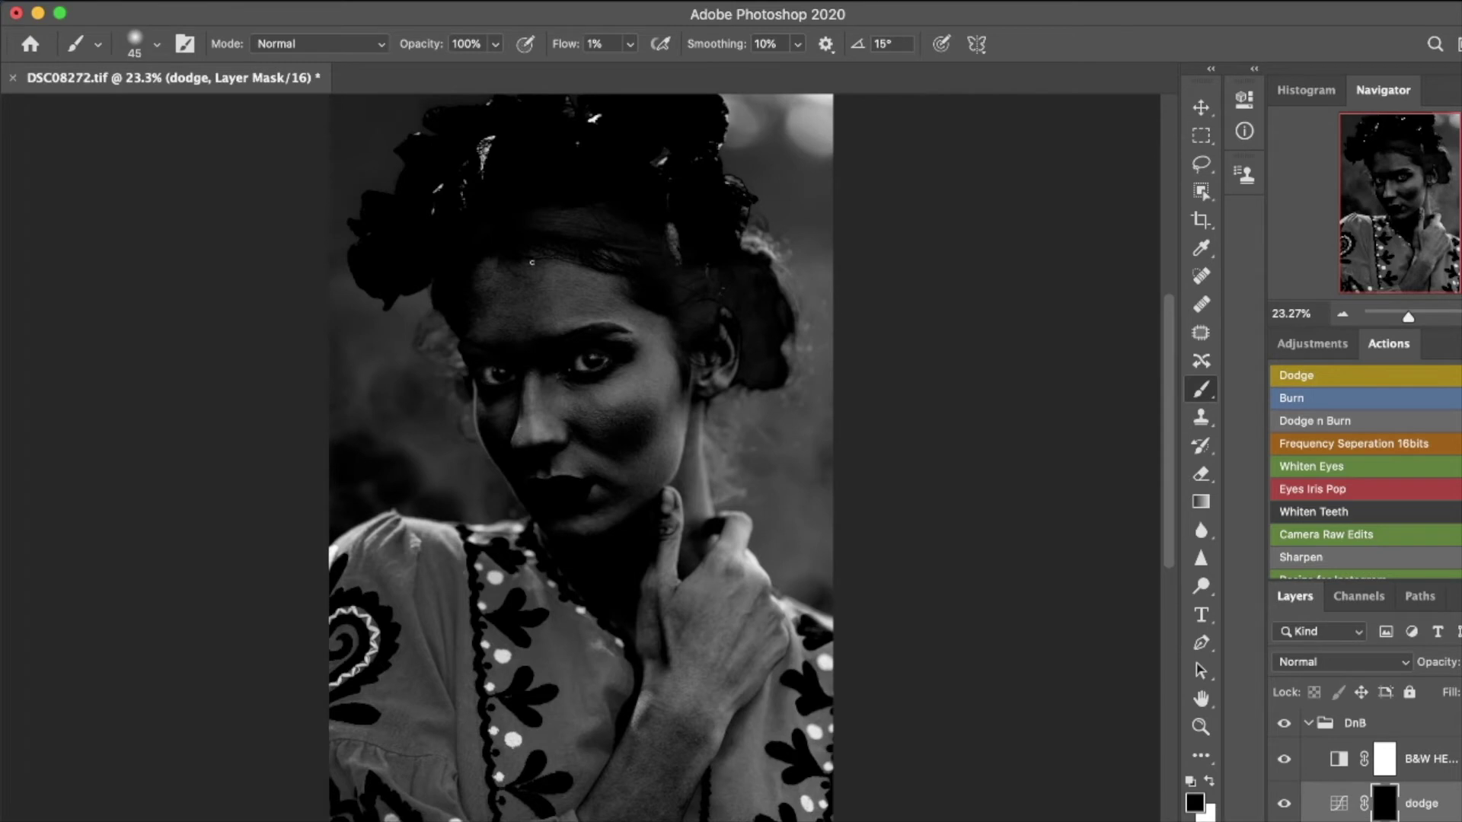
Step: Paint white on the dodge mask over dark spots around the eyes and forehead with a 20 px brush
key("x")
key("z")
left_click_drag(533, 303, 636, 342)
key("b")
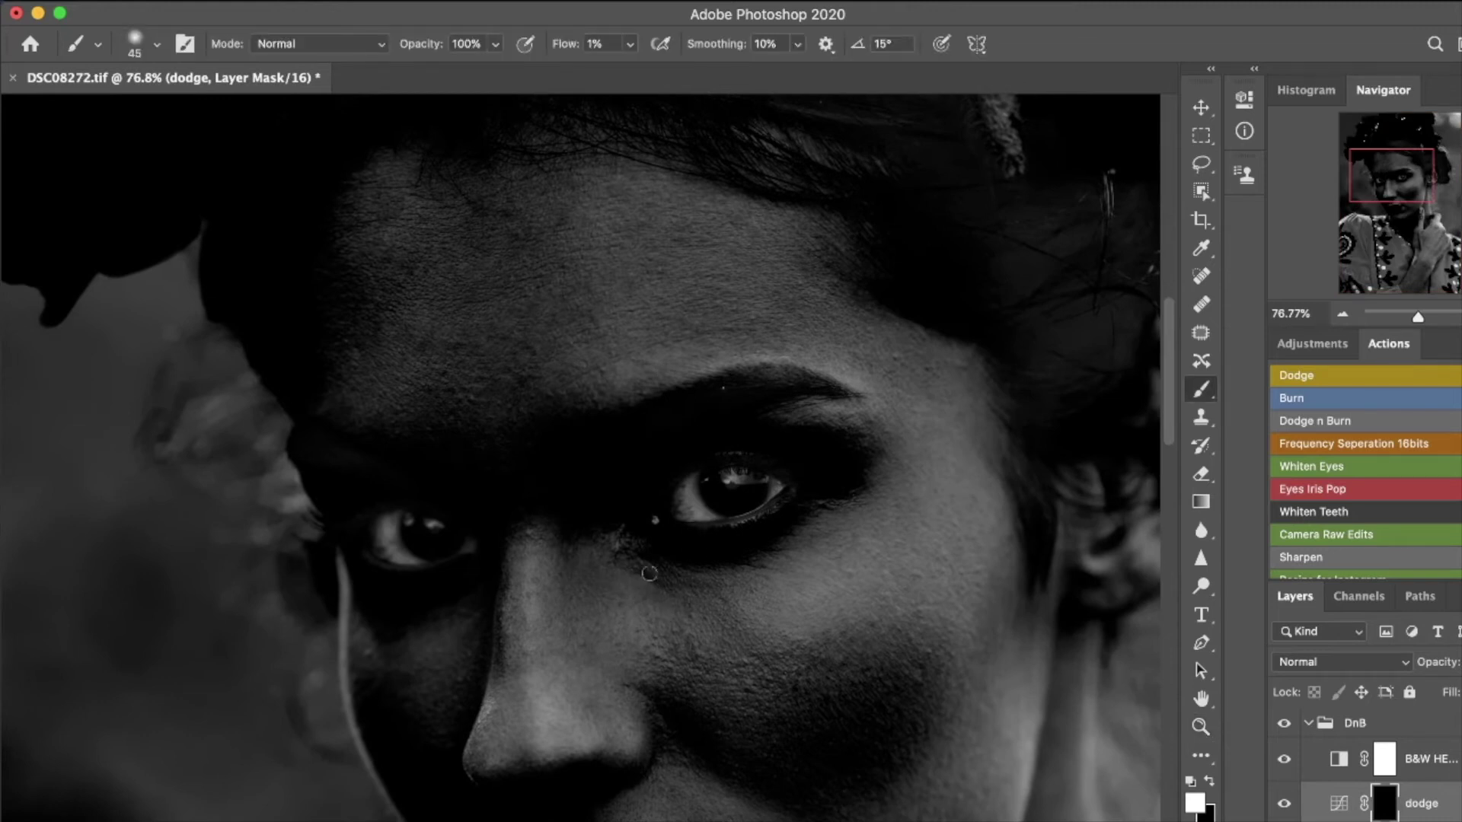
key("bracketleft")
key("bracketleft")
key("bracketleft")
key("bracketleft")
key("super+equal")
key("super+equal")
key("super+minus")
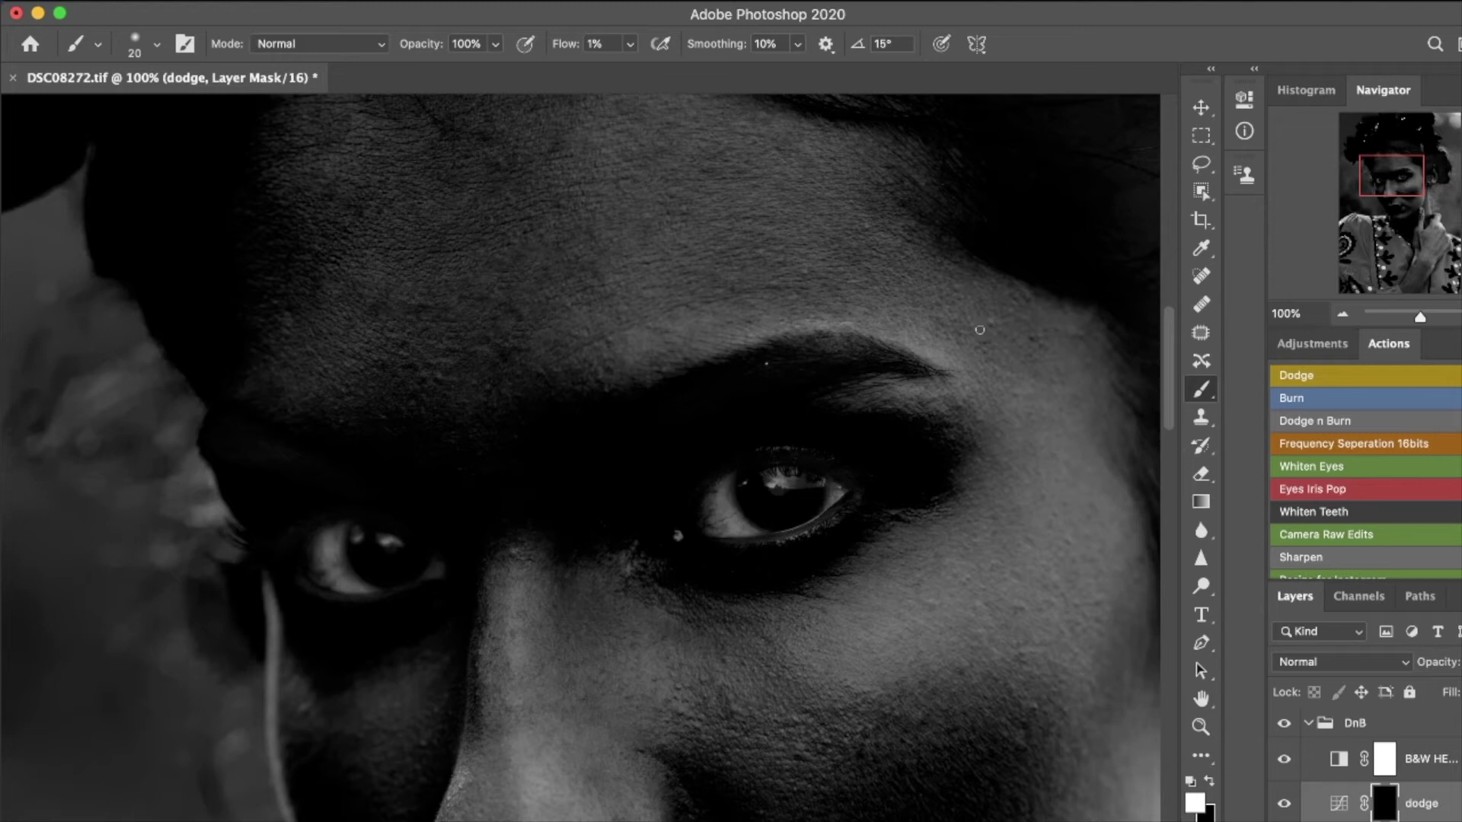
Step: Continue dodging small dark spots on the upper face, varying the brush size and finishing at 15 px
key("bracketright")
key("bracketright")
key("bracketright")
key("bracketleft")
key("bracketleft")
key("bracketleft")
key("bracketleft")
key("super+0")
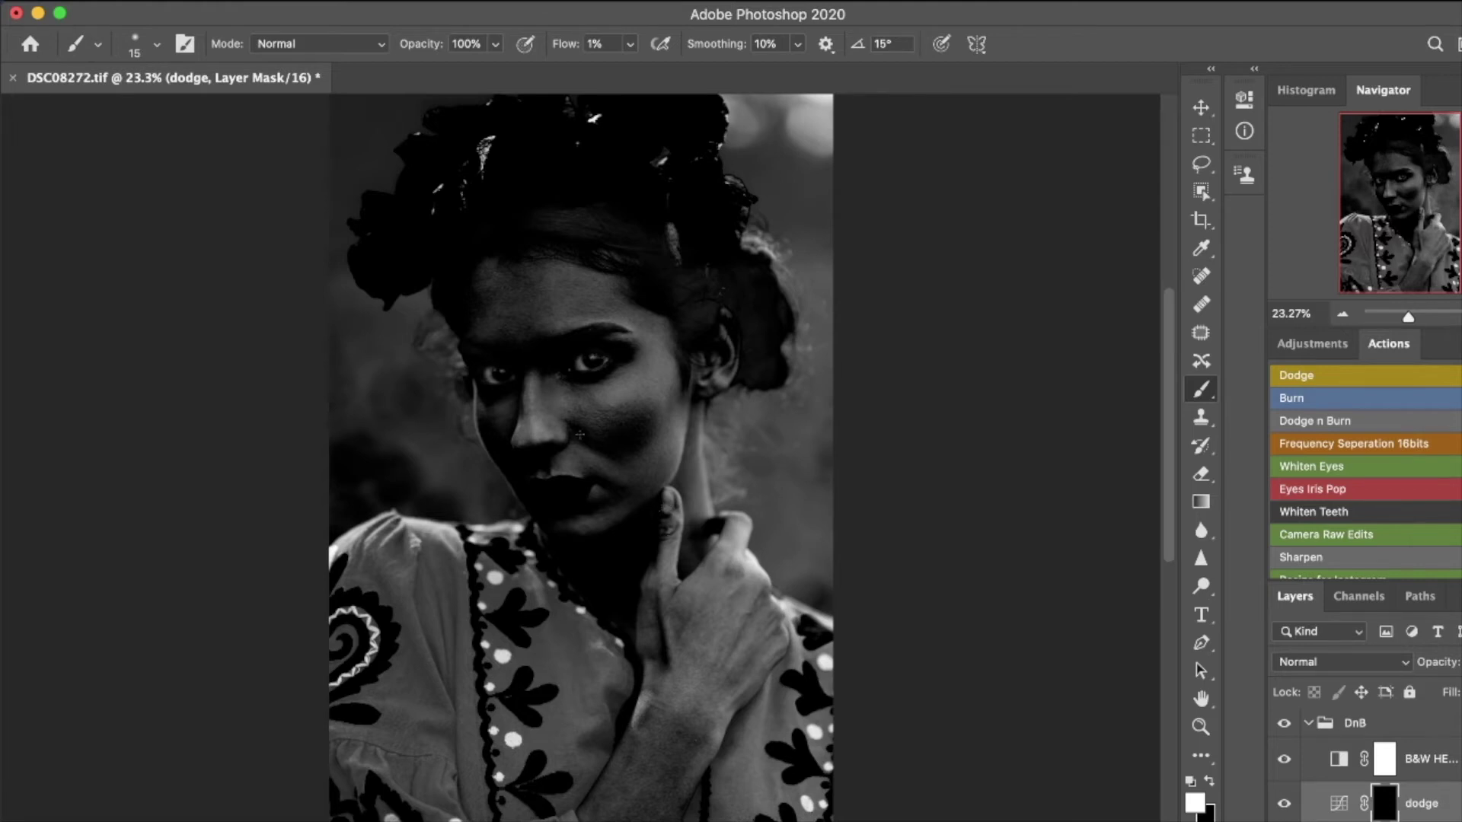
Step: Dodge the skin around the mouth, nose and cheek with 35 and 50 px brushes, and compare the image with and without the dodge layer
scroll(571, 439, "up", 5)
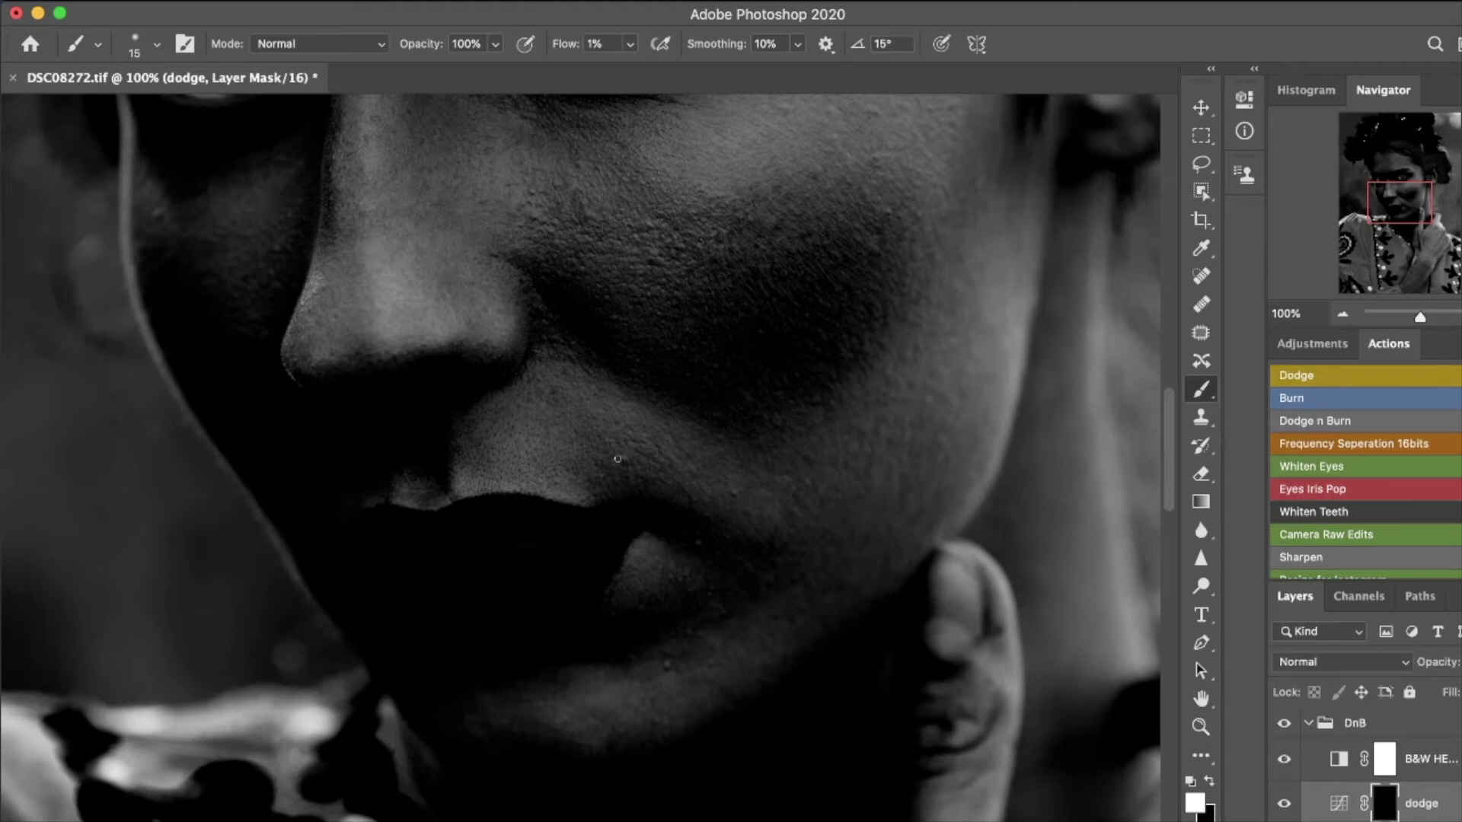
key("bracketright")
key("bracketright")
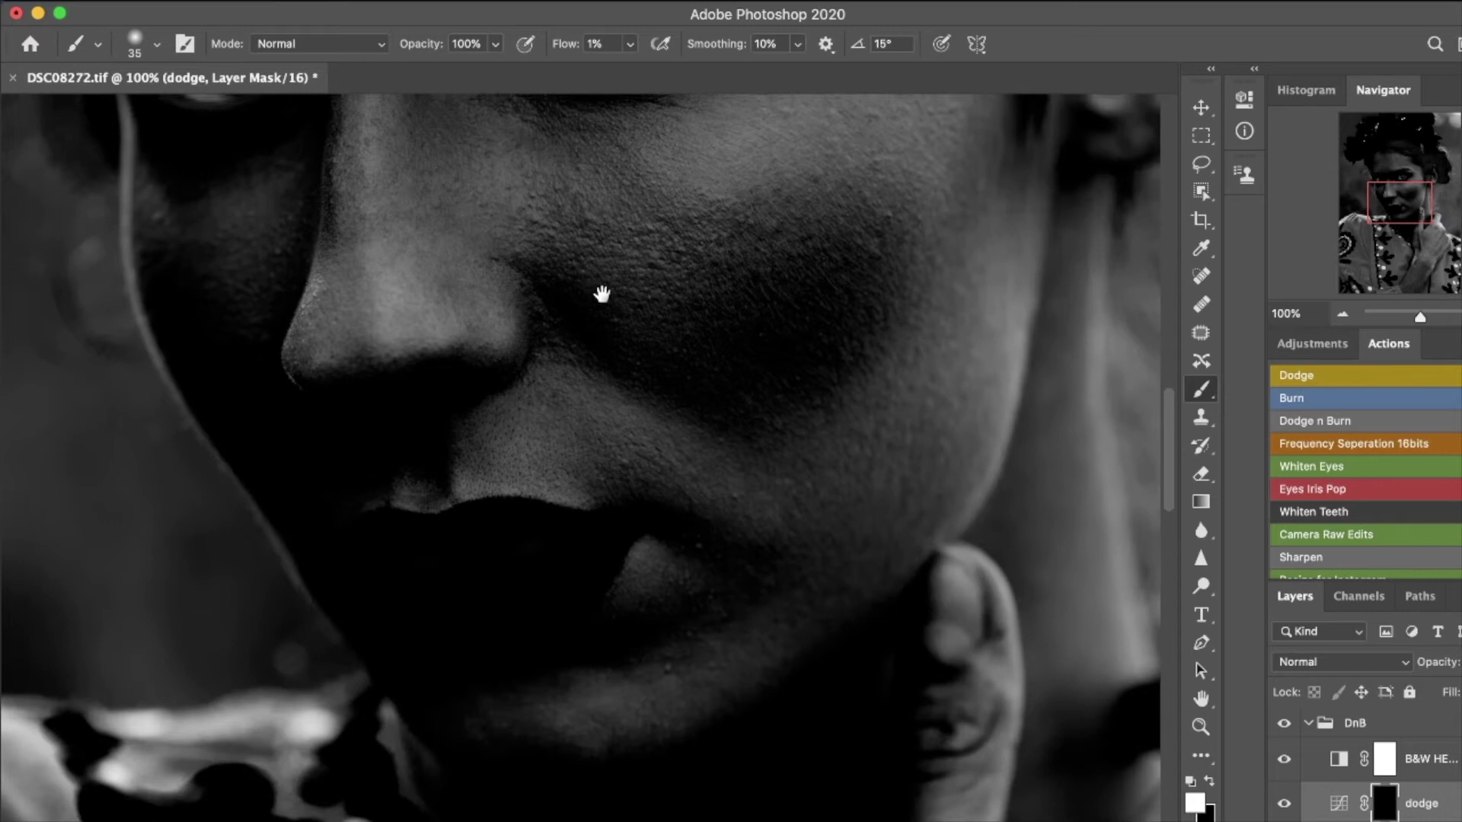
left_click_drag(604, 294, 541, 373)
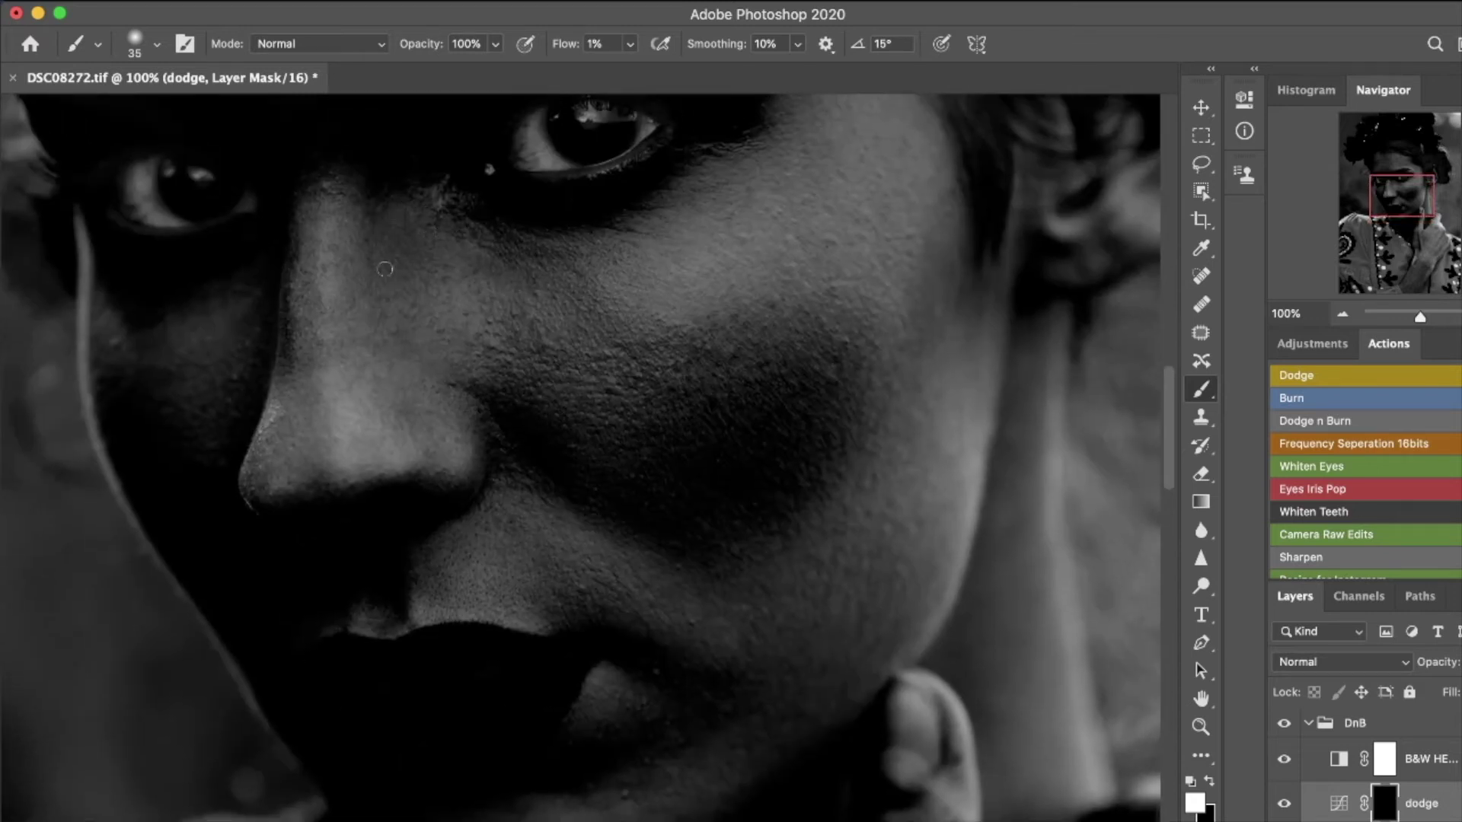
key("bracketright")
key("bracketright")
key("super+comma")
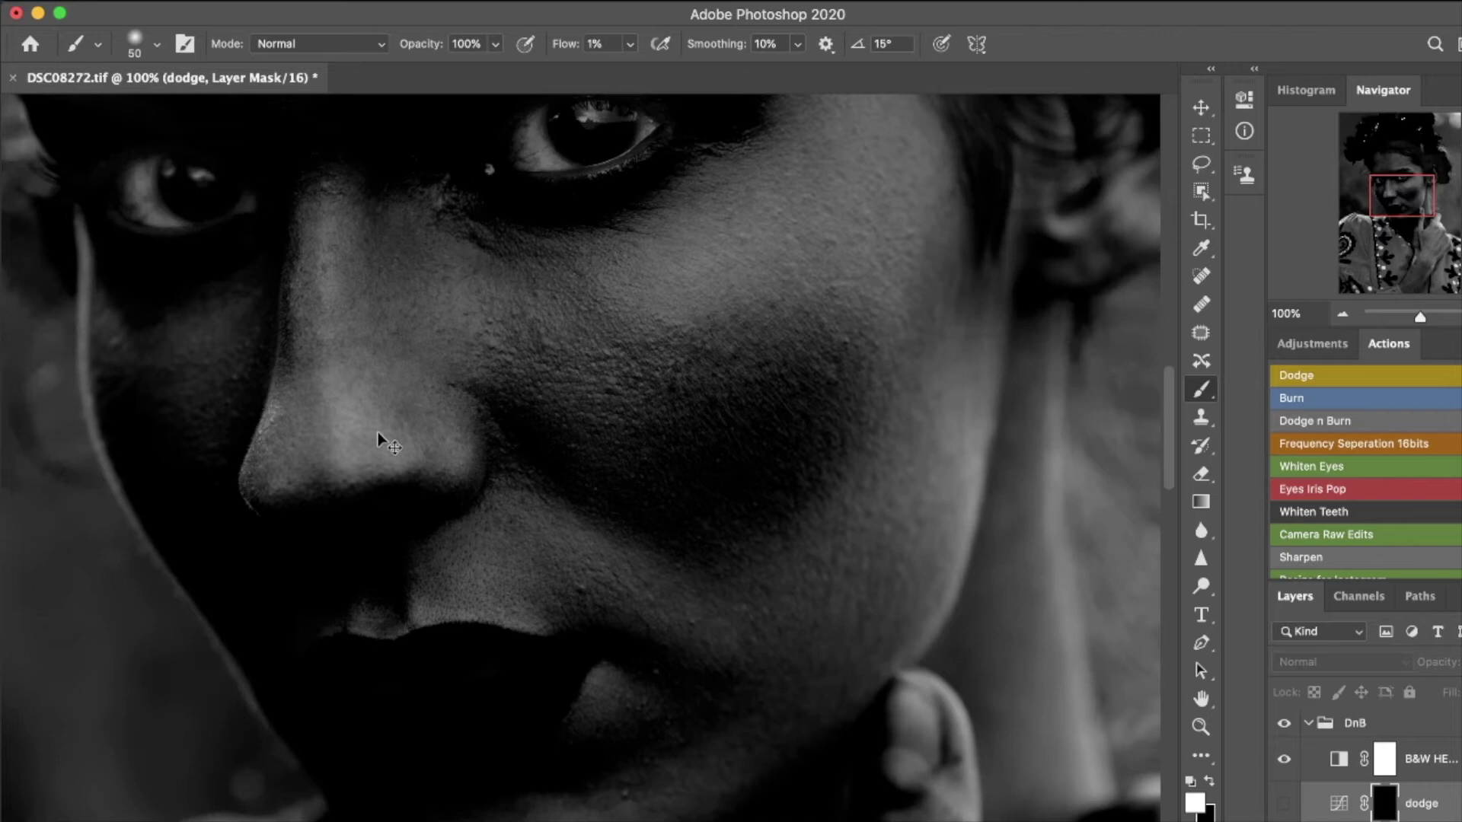
key("super+comma")
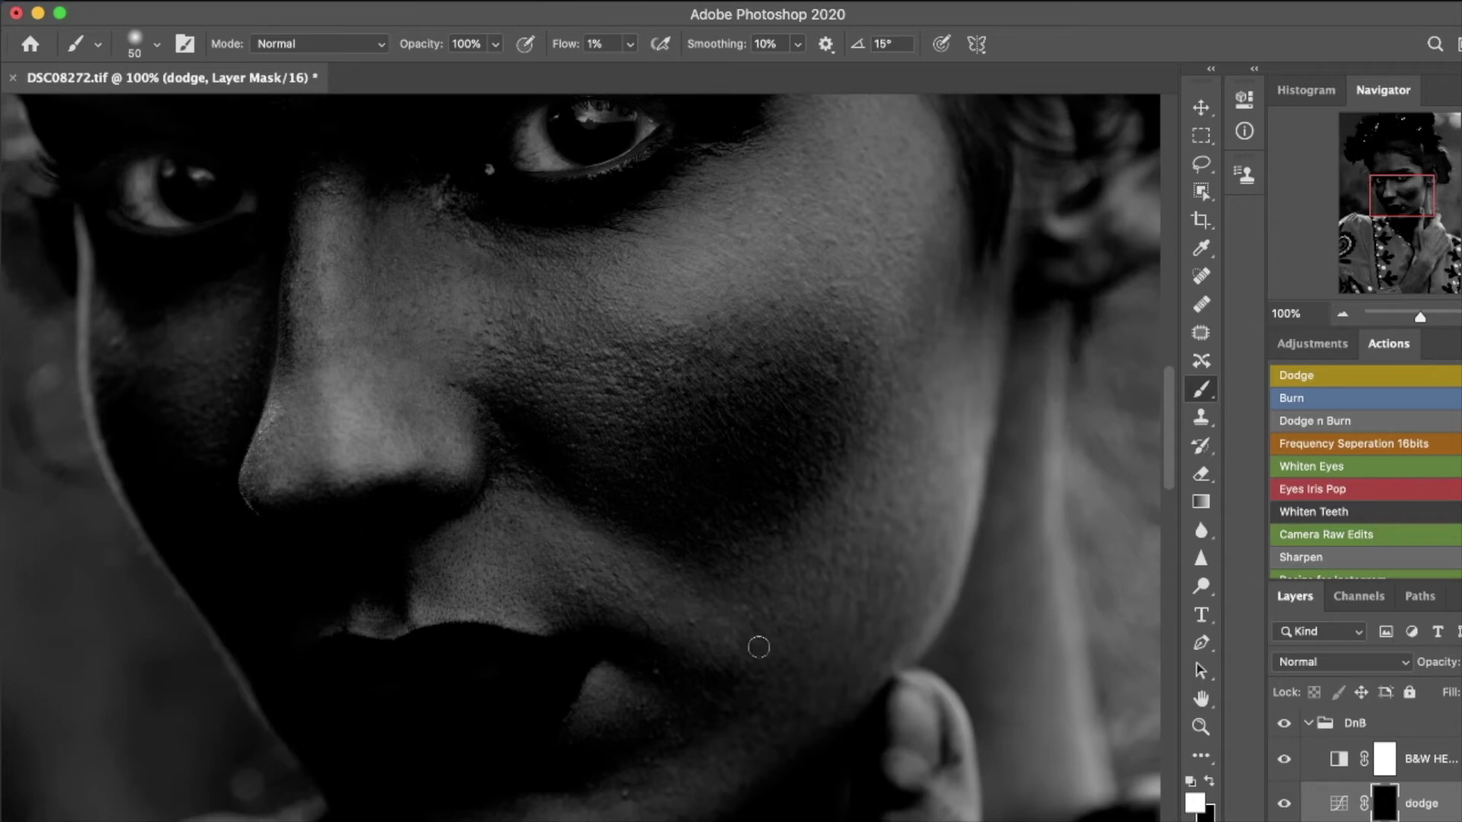
Step: Dodge the temple and brow area with a 70 px brush, and the forehead with a 40 px brush
key("bracketright")
key("bracketright")
left_click_drag(832, 235, 785, 463)
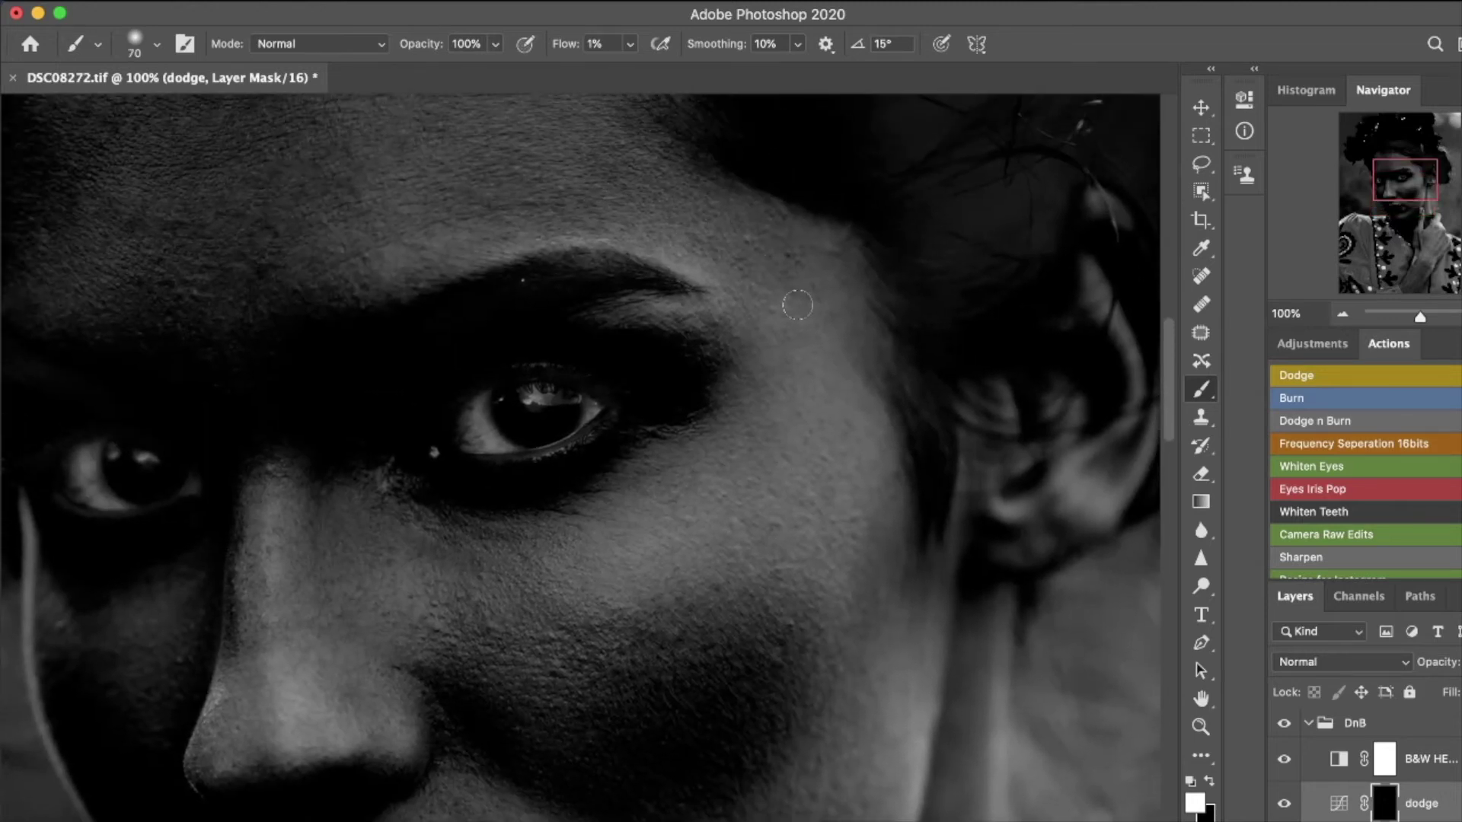
left_click_drag(532, 202, 784, 244)
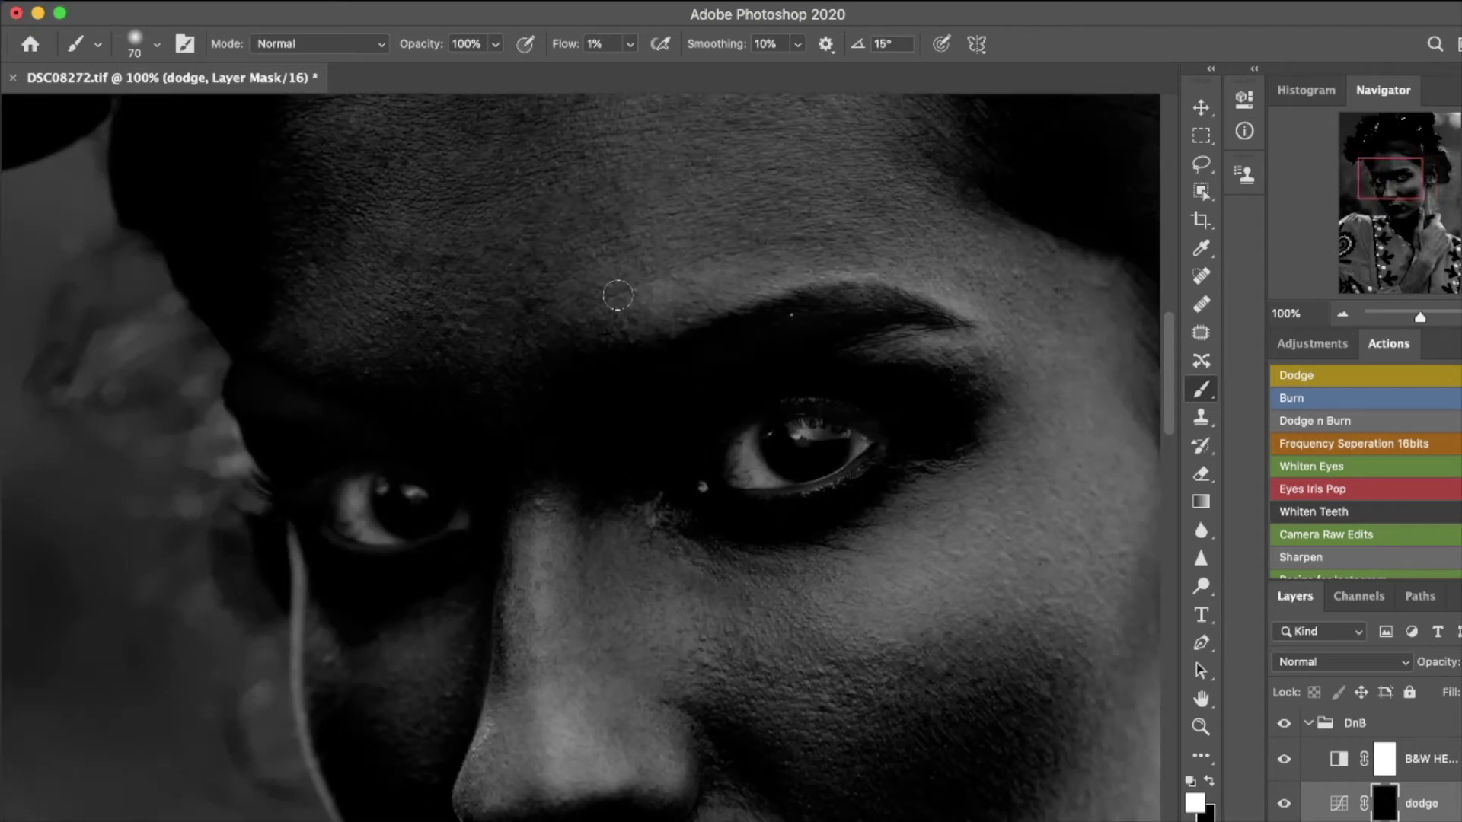
left_click_drag(465, 337, 471, 343)
scroll(470, 342, "up", 5)
scroll(470, 343, "right", 3)
key("bracketleft")
key("bracketleft")
key("bracketleft")
key("bracketleft")
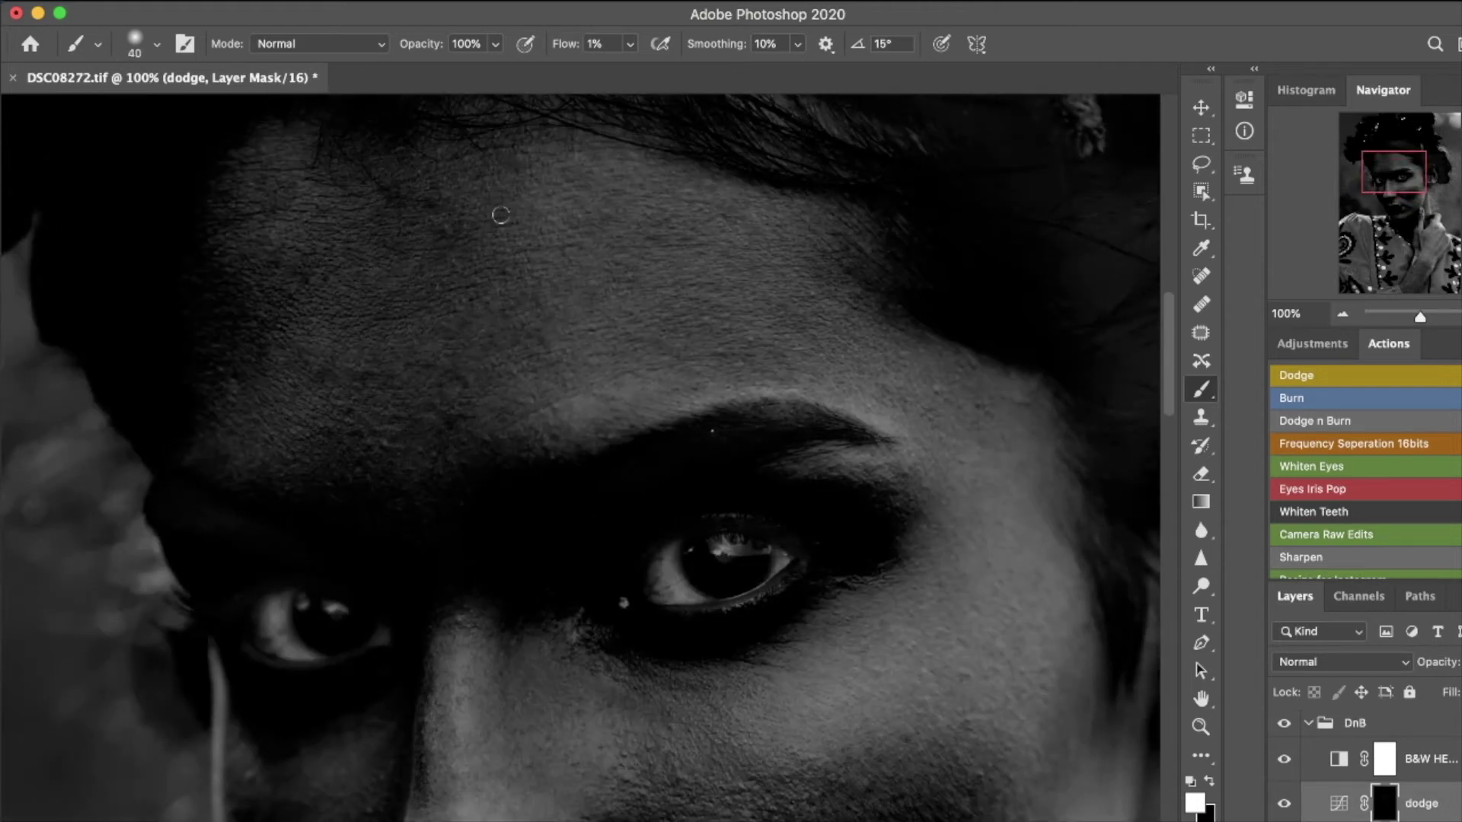
Step: Compare the face with and without the dodge layer, and continue dodging the uneven areas with a 90 px brush
key("super+comma")
key("super+comma")
key("super+comma")
key("super+comma")
key("bracketright")
key("bracketright")
key("bracketright")
key("bracketright")
key("bracketright")
key("super+minus")
key("super+minus")
key("super+minus")
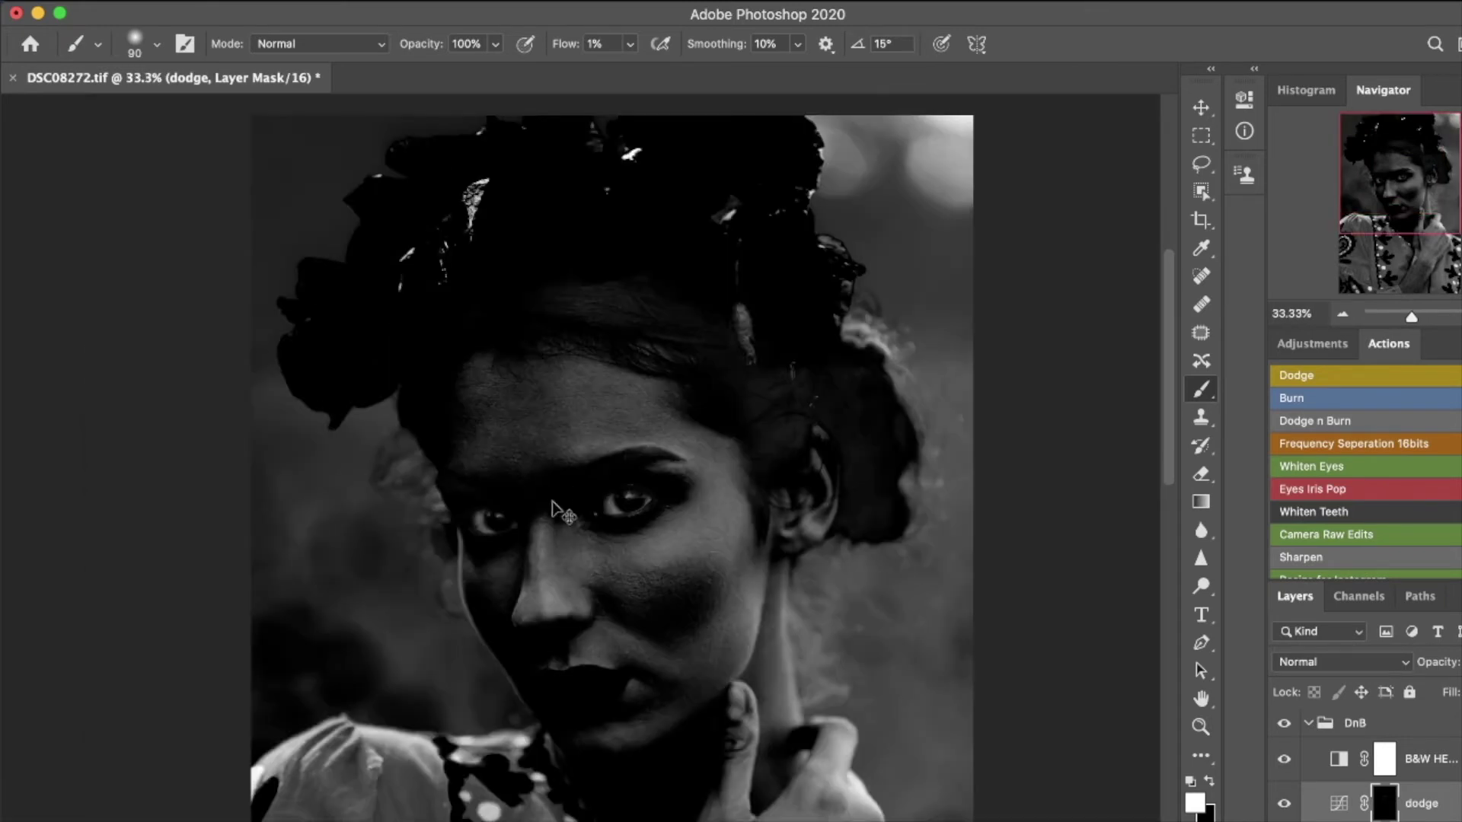
key("super+minus")
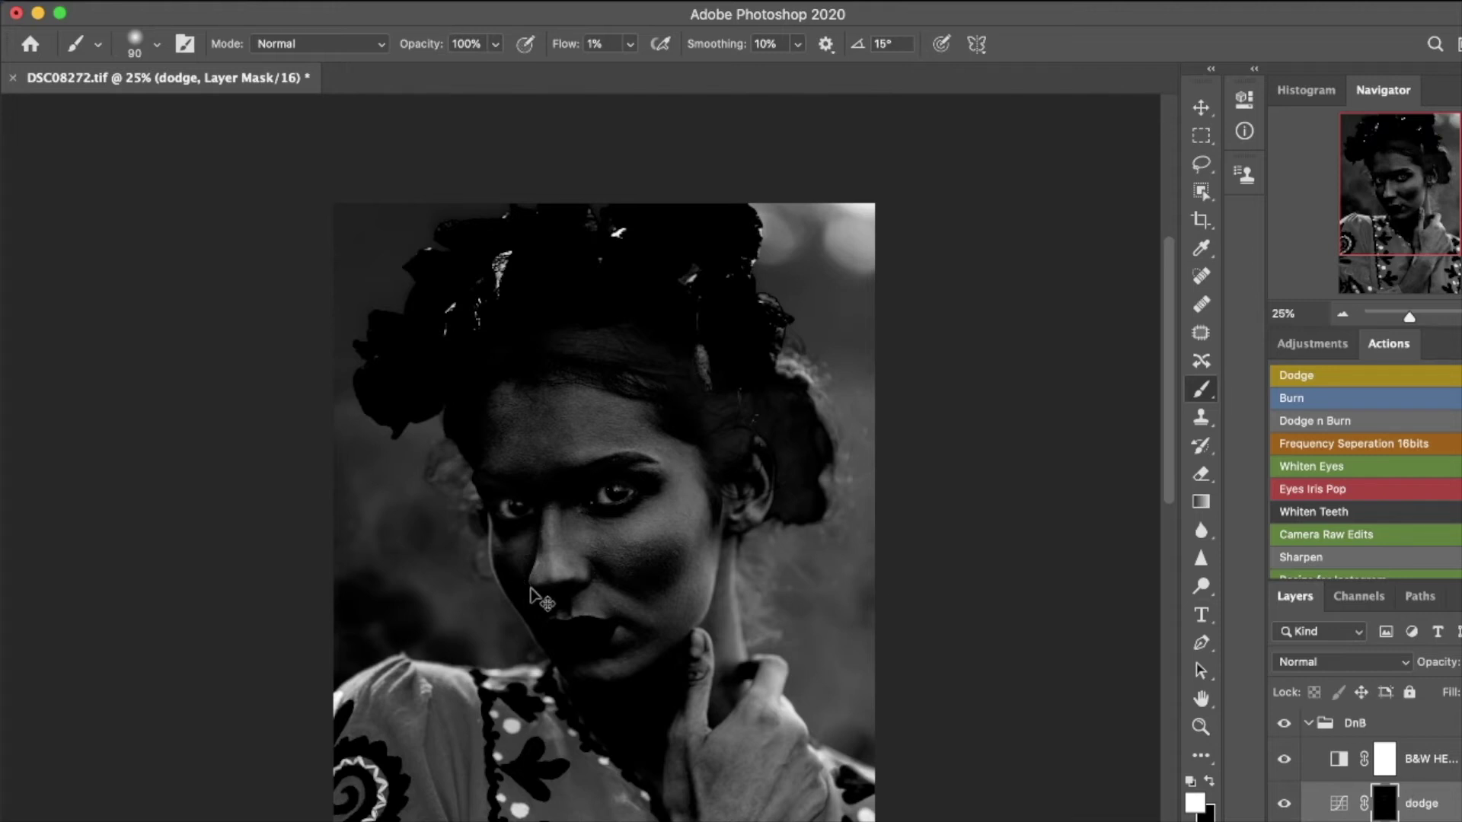
Step: Target the burn layer's mask and paint white over the bright patches on the forehead with a 60 px brush
key("super+bracketright")
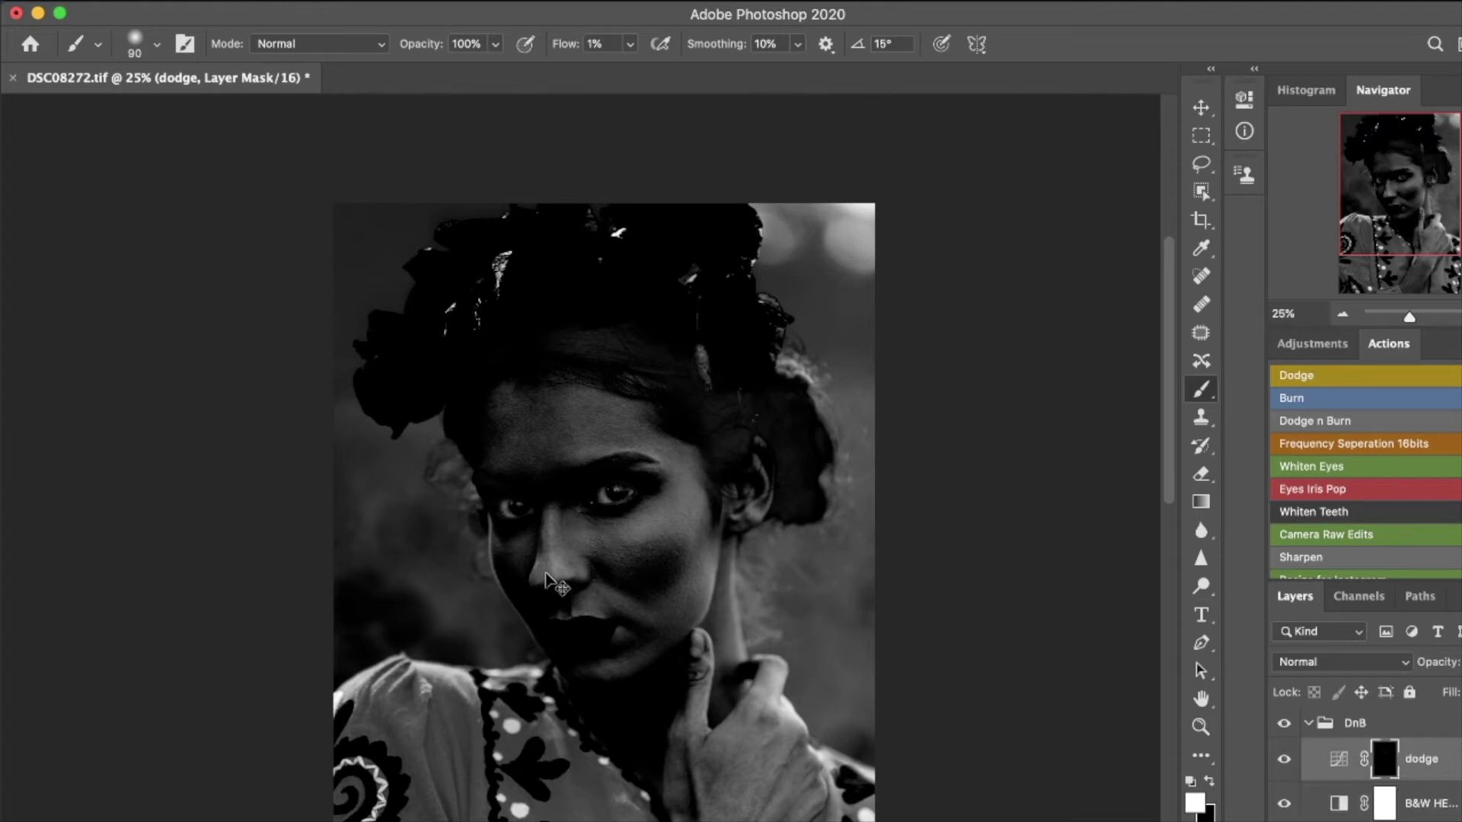
key("super+bracketleft")
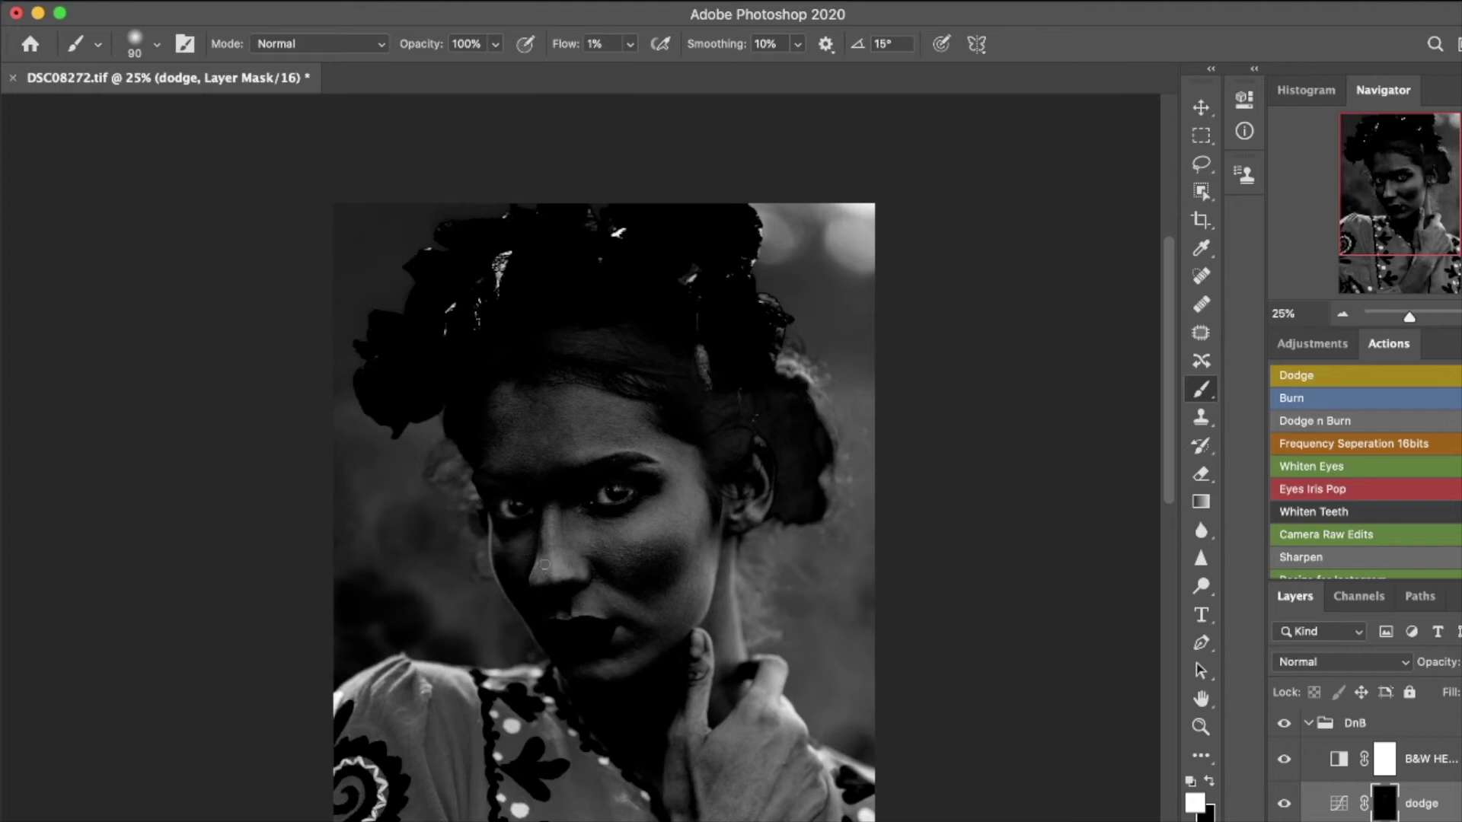
key("alt+bracketright")
key("alt+bracketleft")
key("alt+bracketleft")
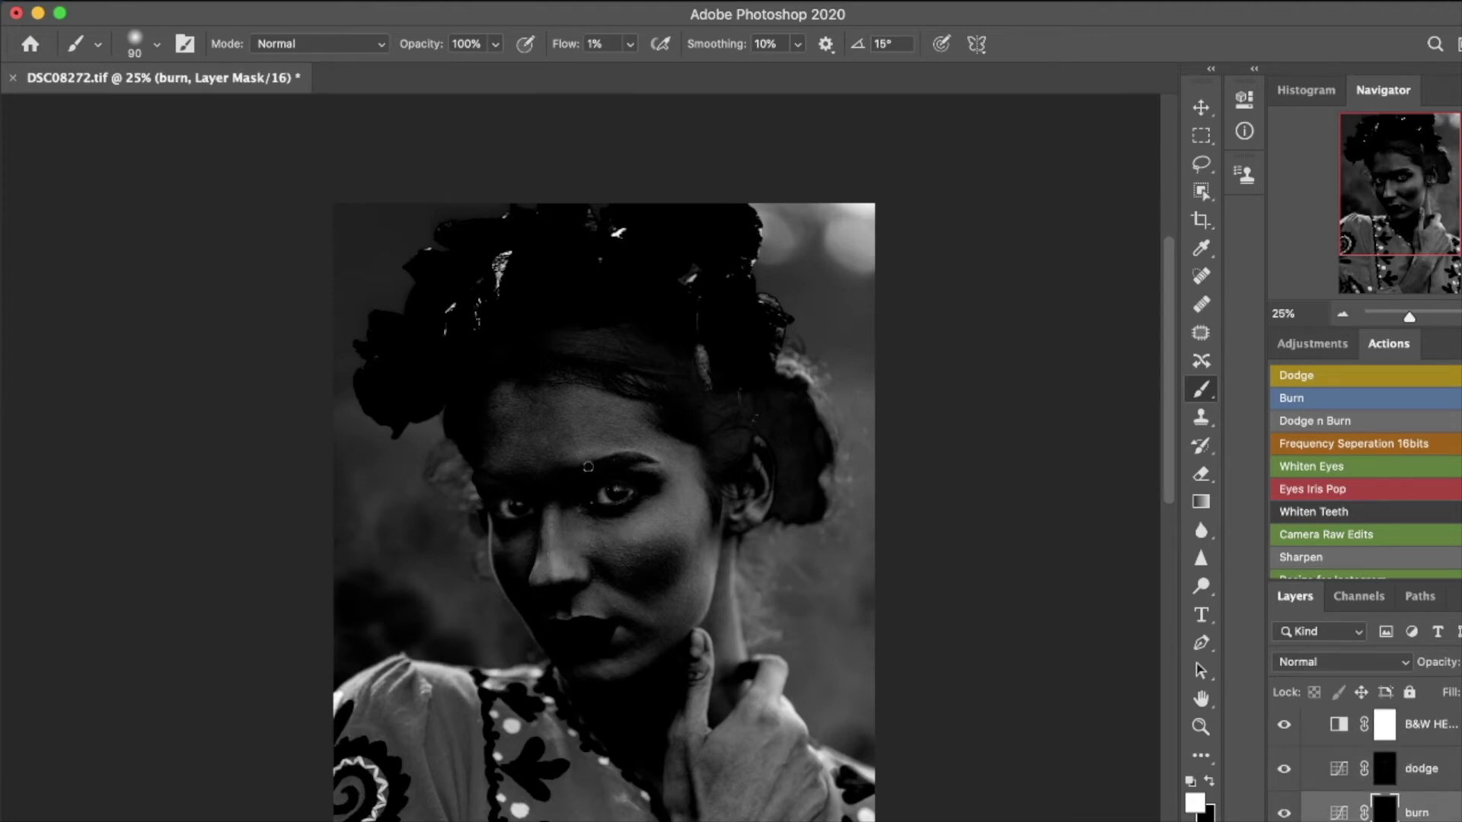
key("z")
left_click_drag(609, 434, 668, 443)
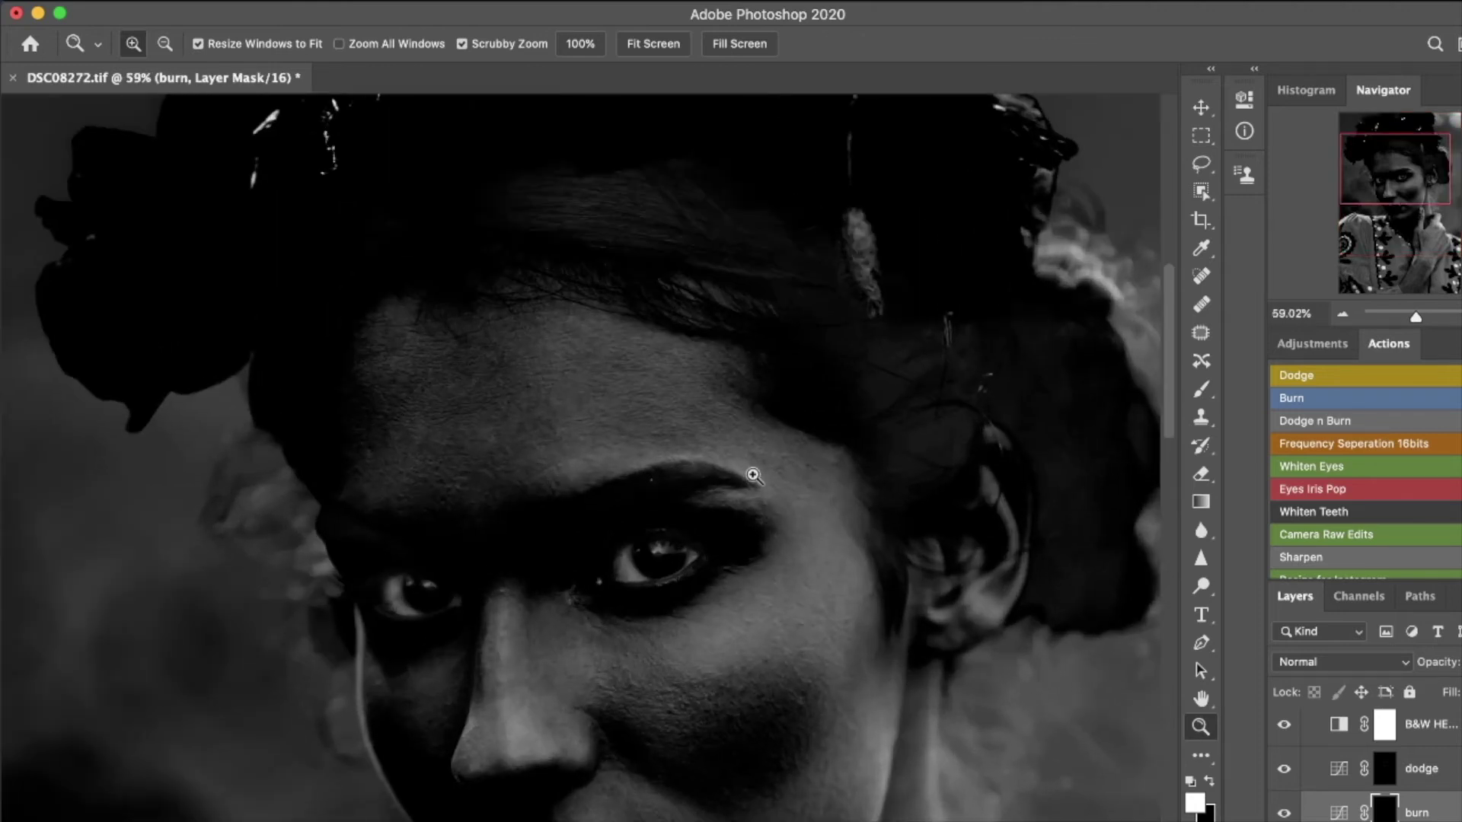
key("b")
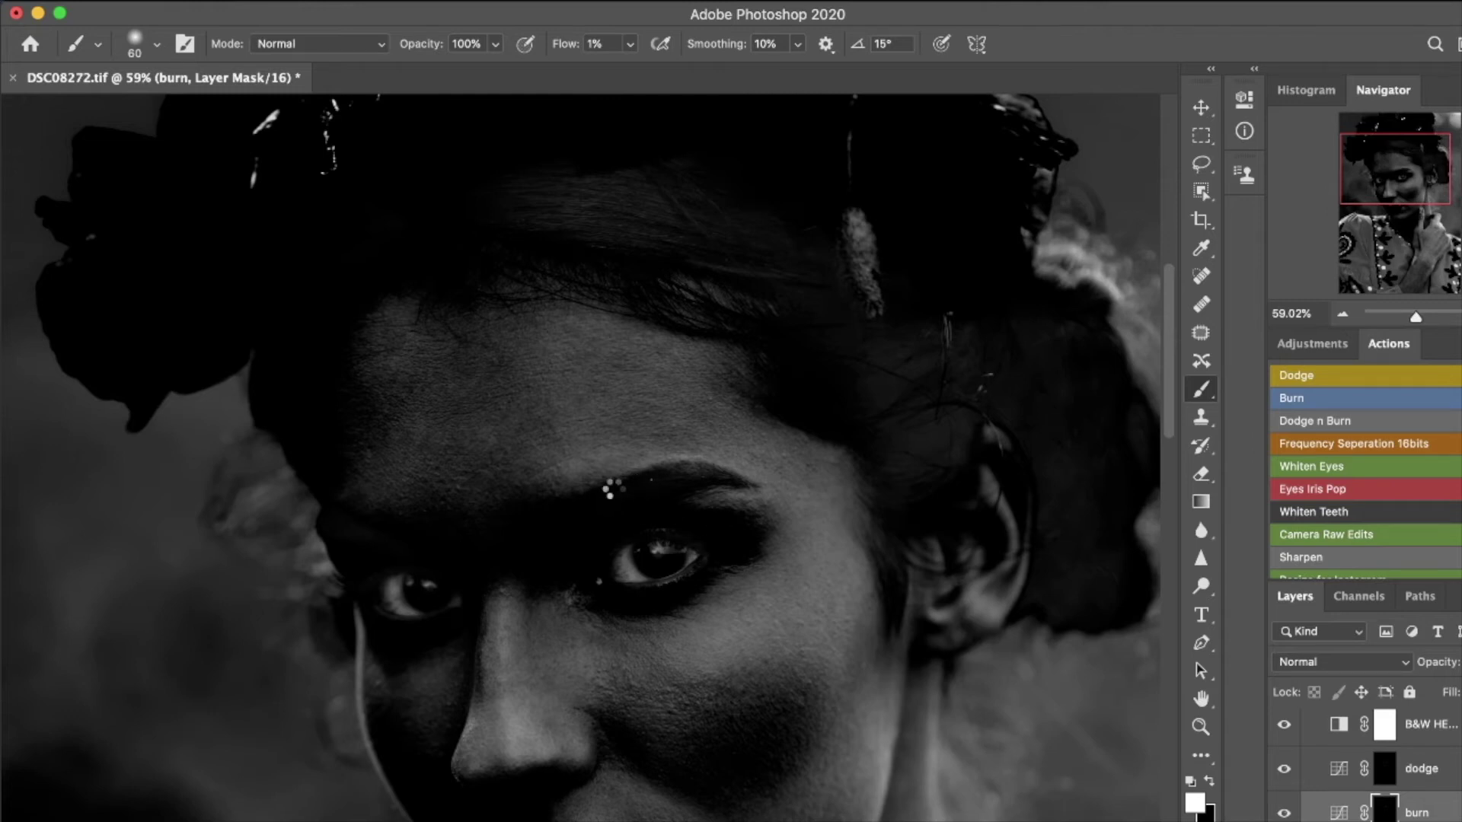
key("super+p")
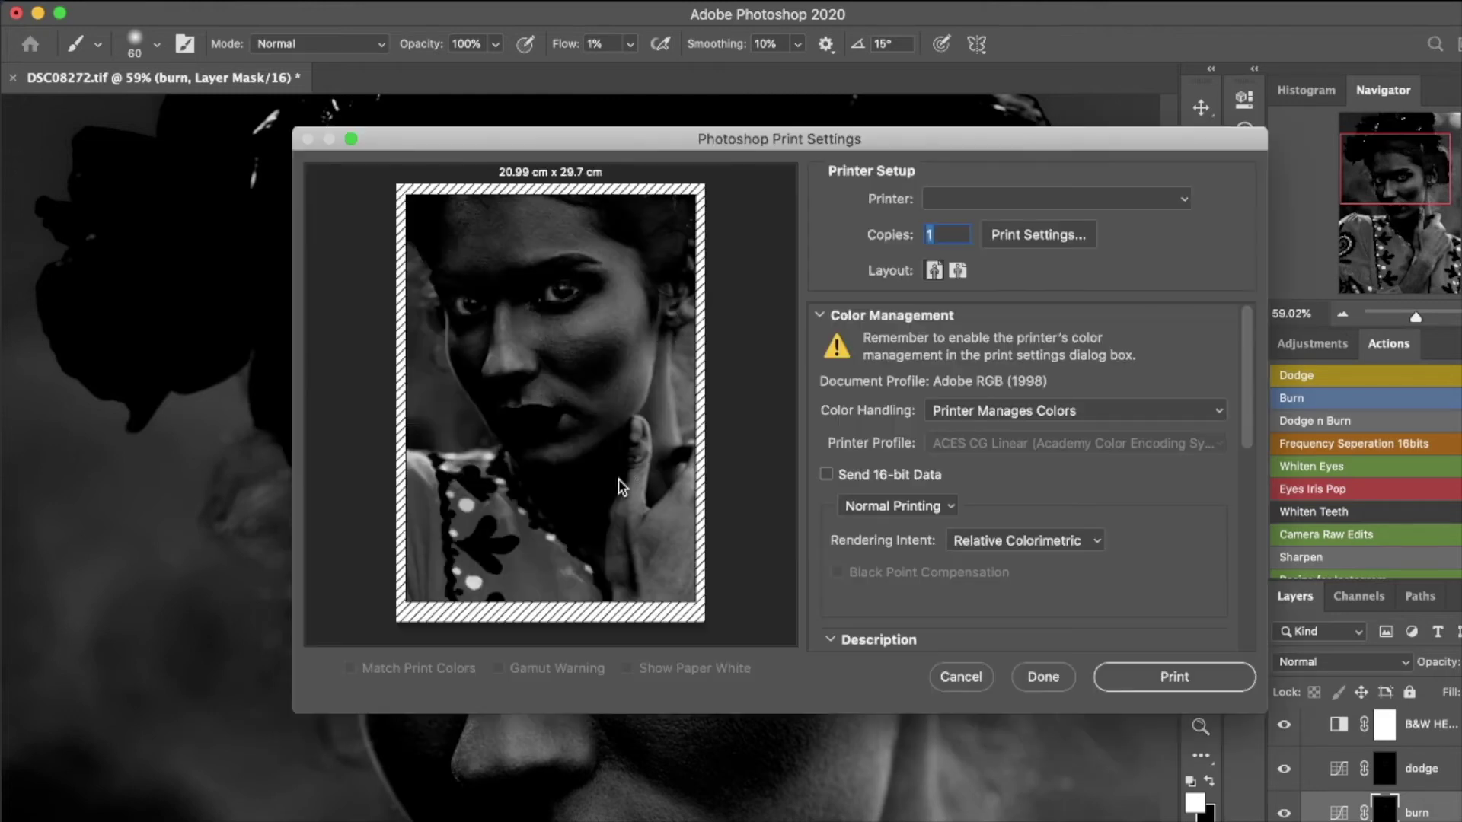
left_click(980, 676)
Step: Heal the small white speck in the eyebrow on the heal layer with a 15 px Healing Brush
key("z")
left_click_drag(643, 467, 765, 476)
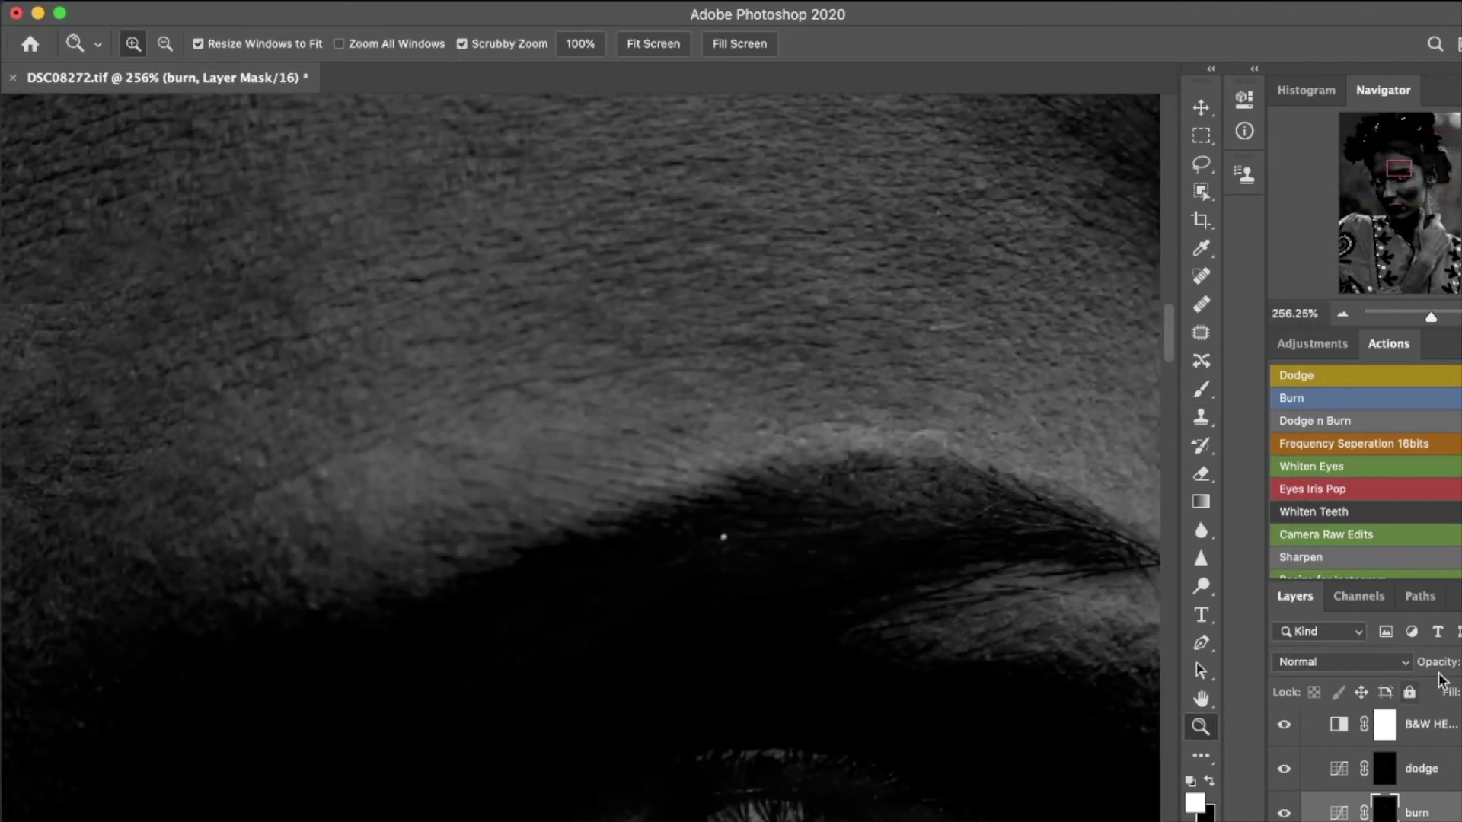
scroll(1318, 769, "down", 3)
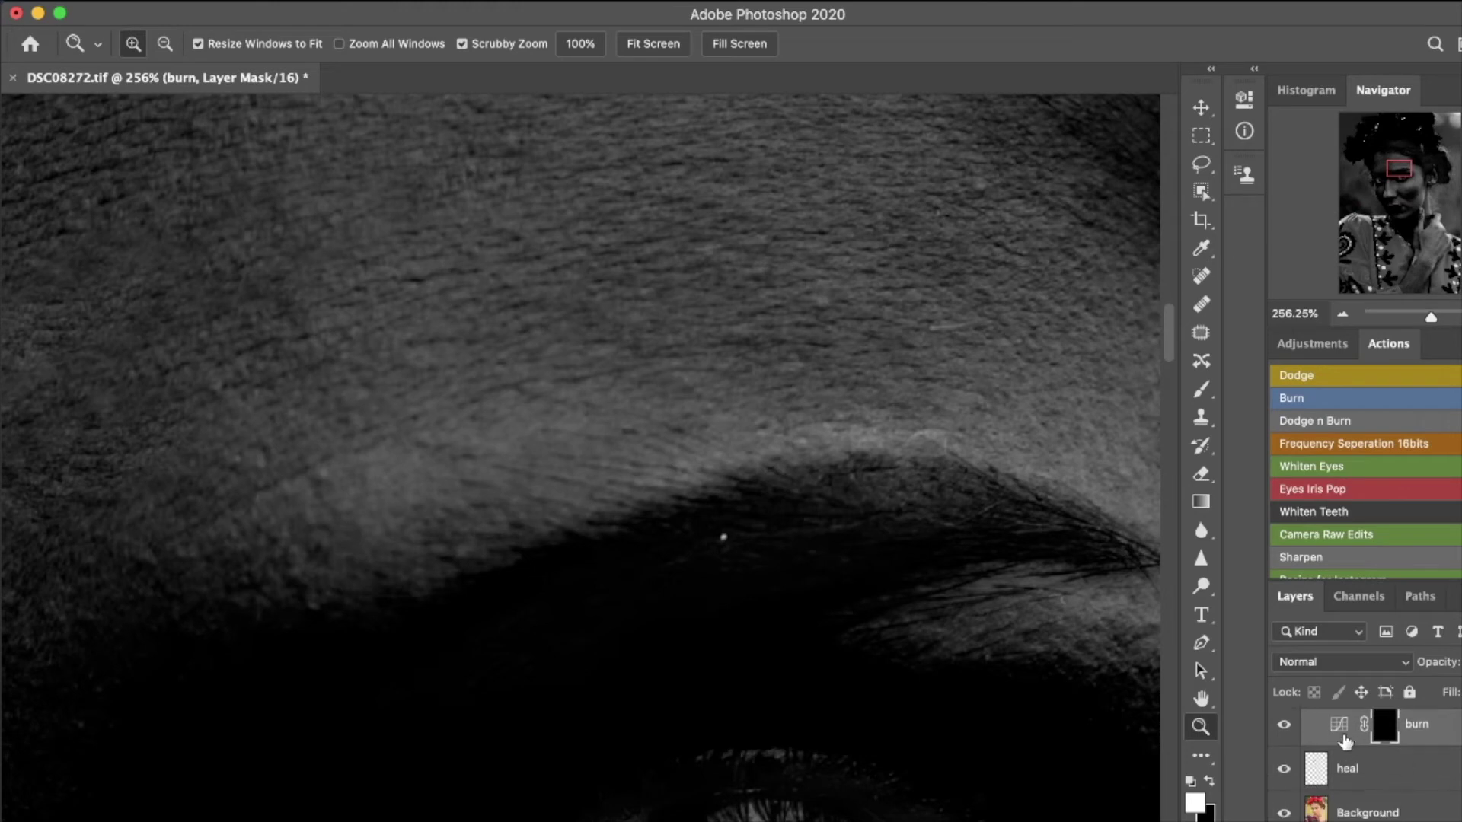
left_click(1318, 769)
key("j")
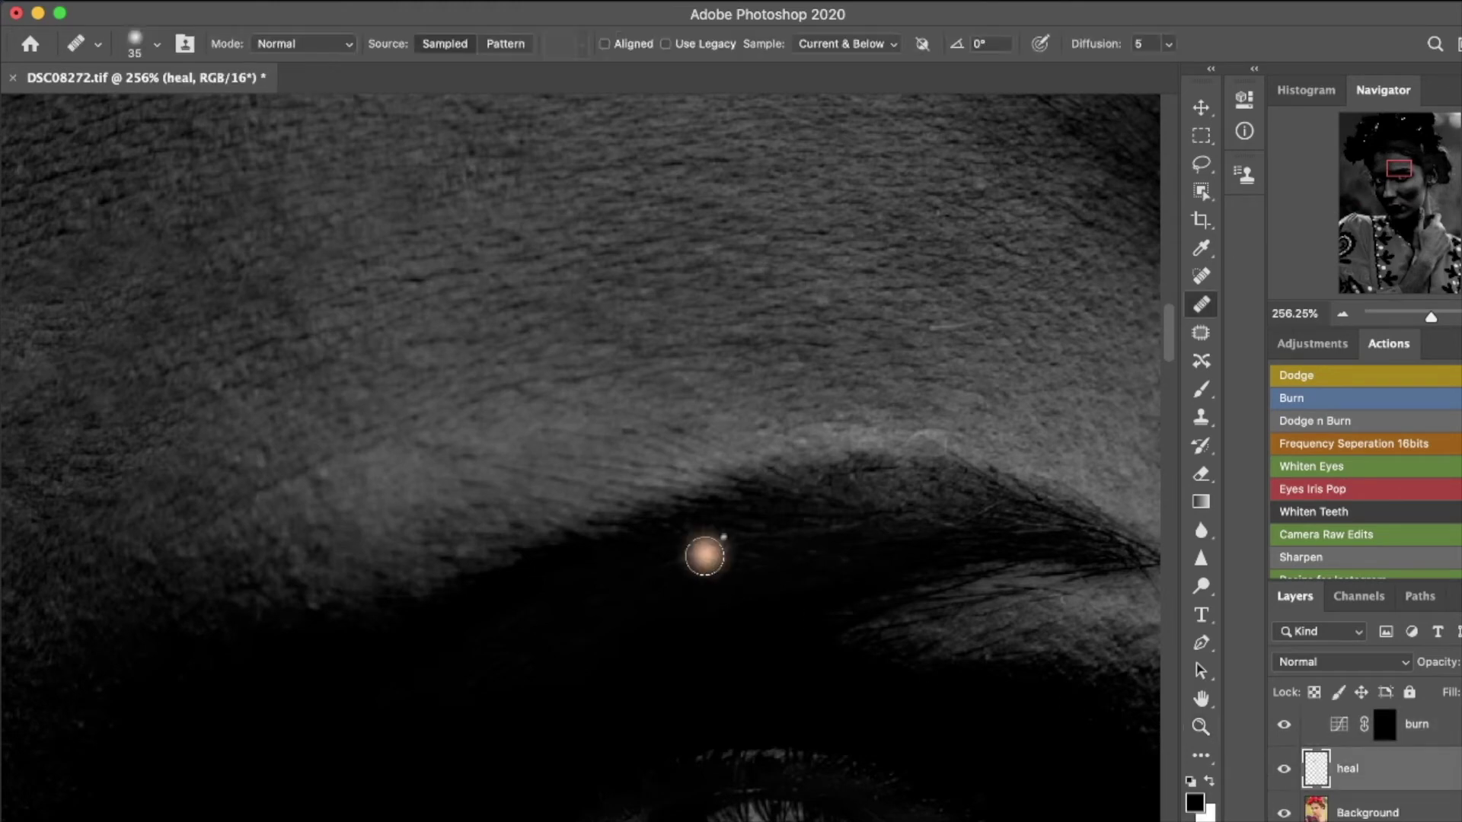
left_click_drag(694, 552, 694, 552)
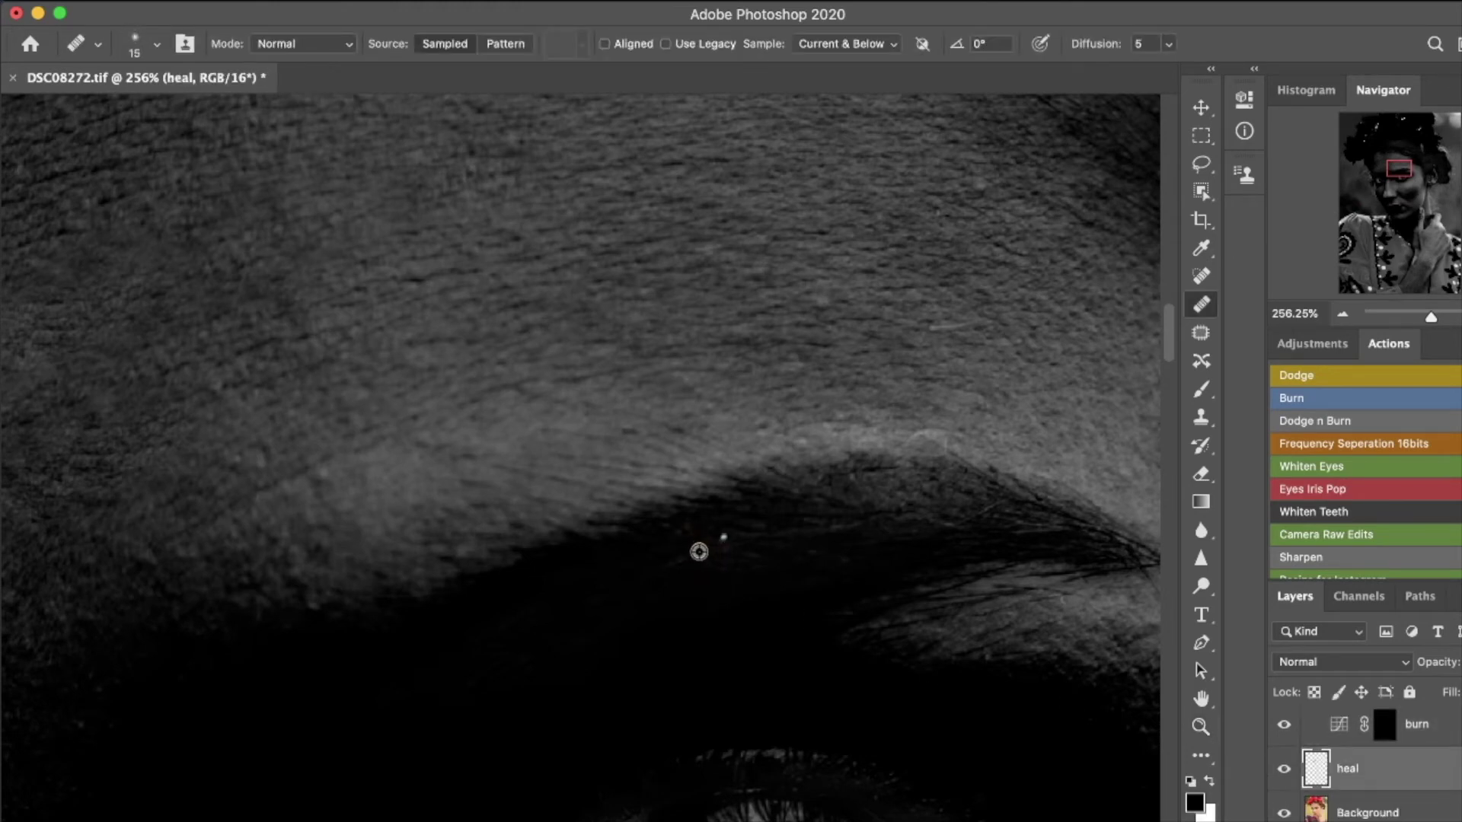
left_click(723, 537)
Step: Return to the burn layer's mask and burn the bright skin above the eyebrow with the 60 px white brush
left_click(1384, 724)
key("x")
key("b")
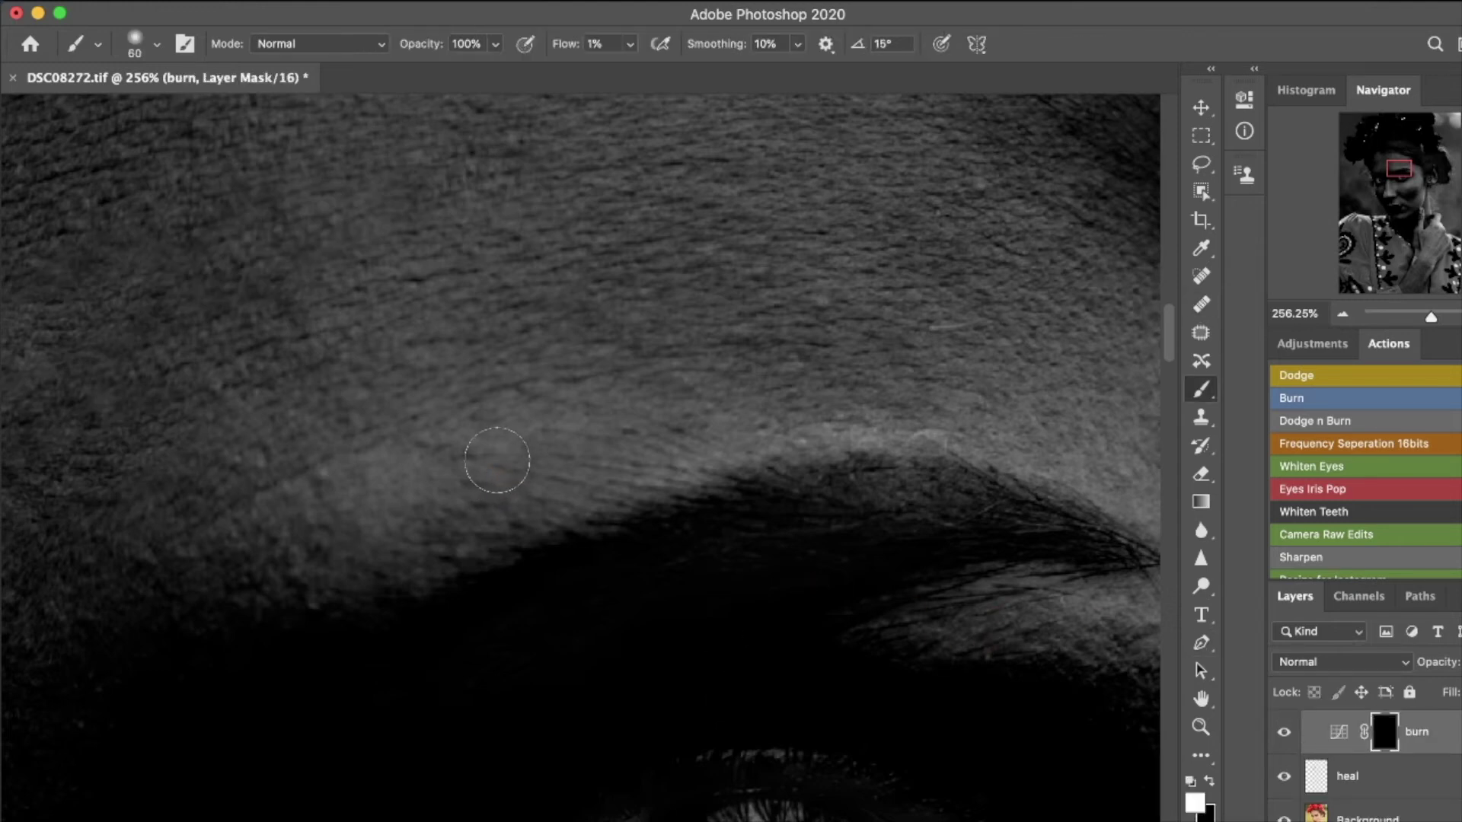
scroll(525, 451, "down", 2)
scroll(525, 452, "down", 3)
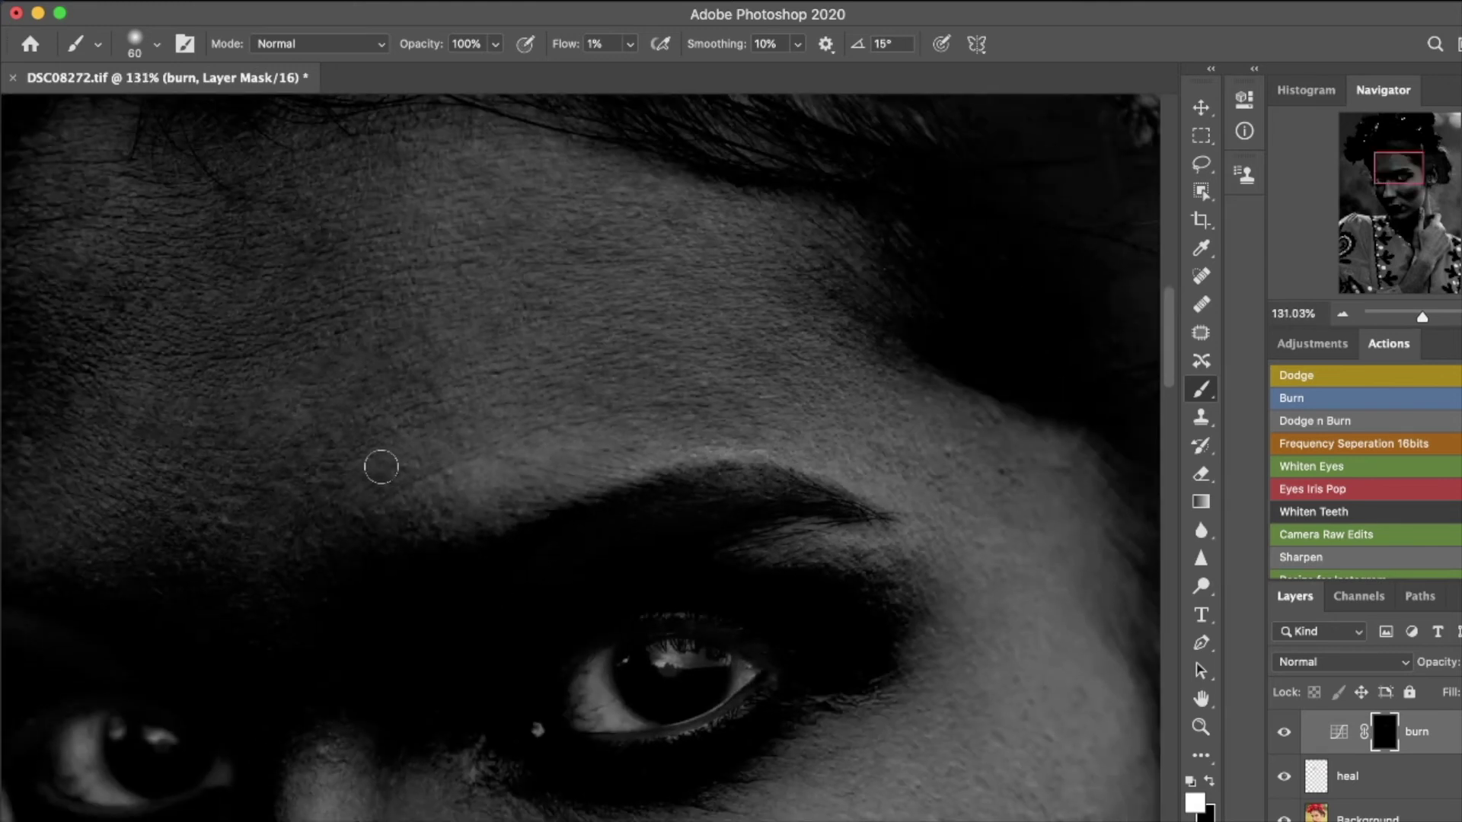
scroll(297, 471, "down", 3)
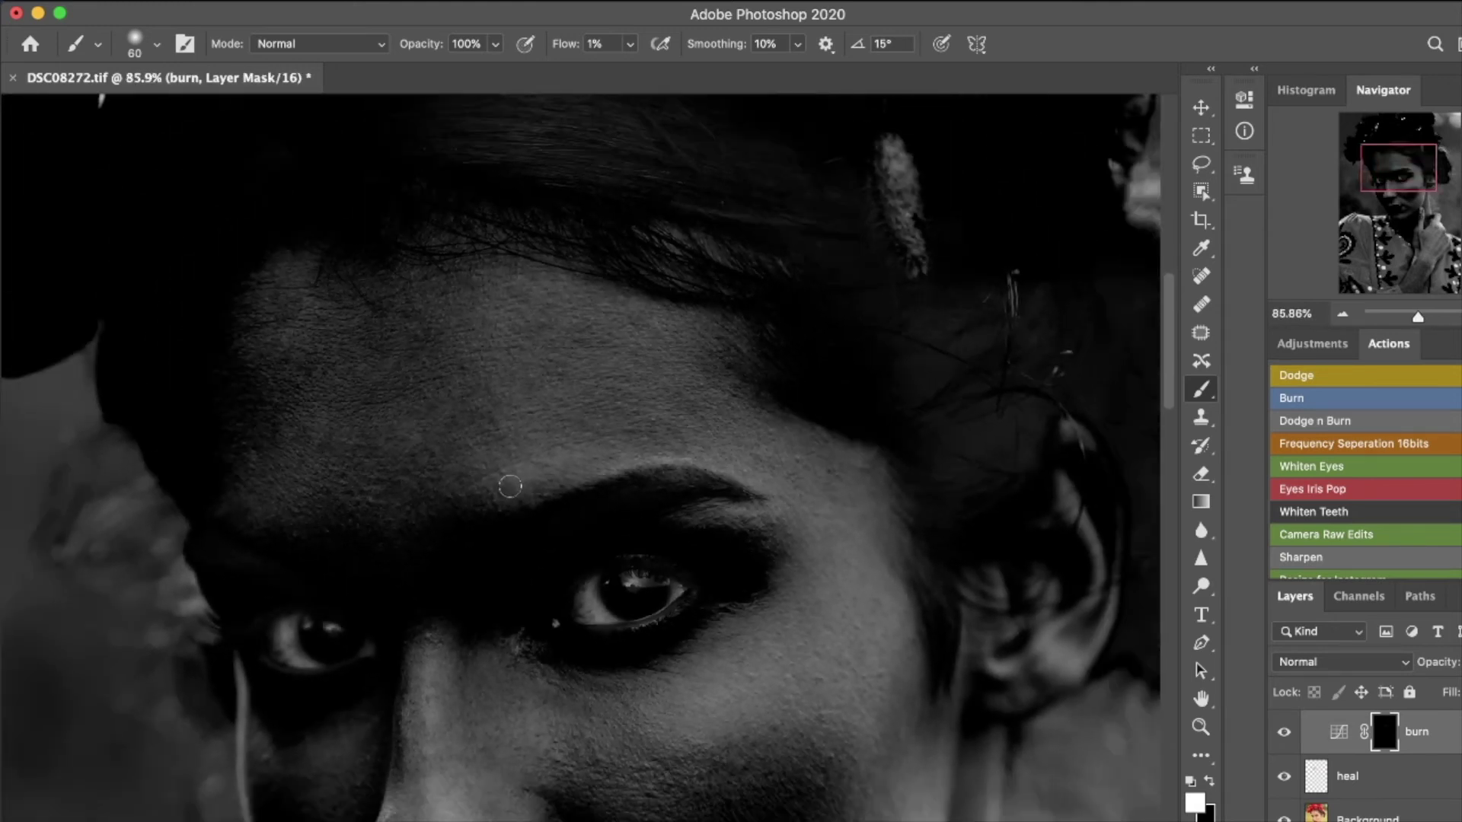
scroll(475, 503, "down", 5)
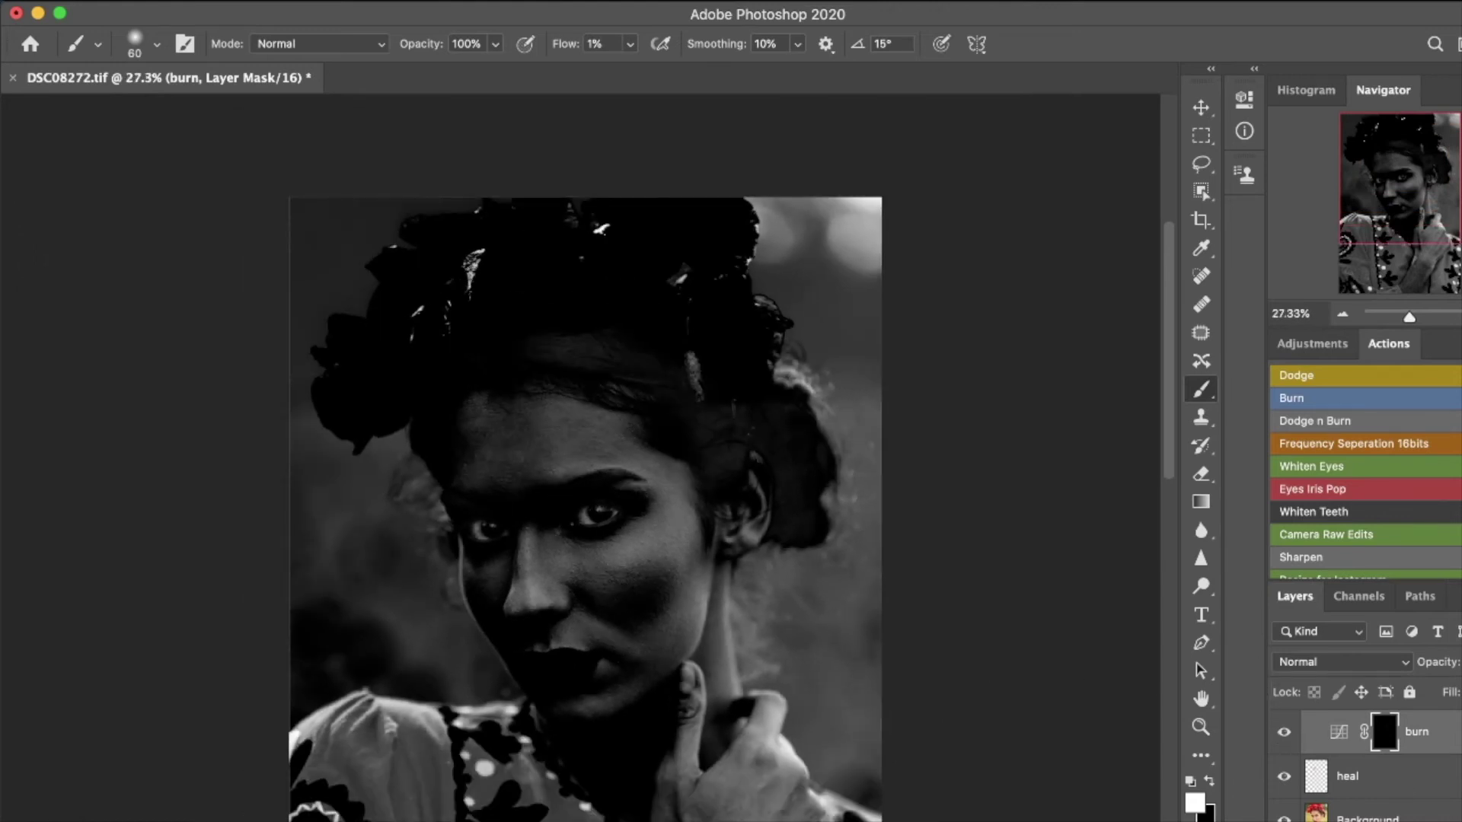
Step: Hide the B&W HELPER LAYER and collapse the DnB group
scroll(1363, 761, "up", 3)
left_click(1283, 756)
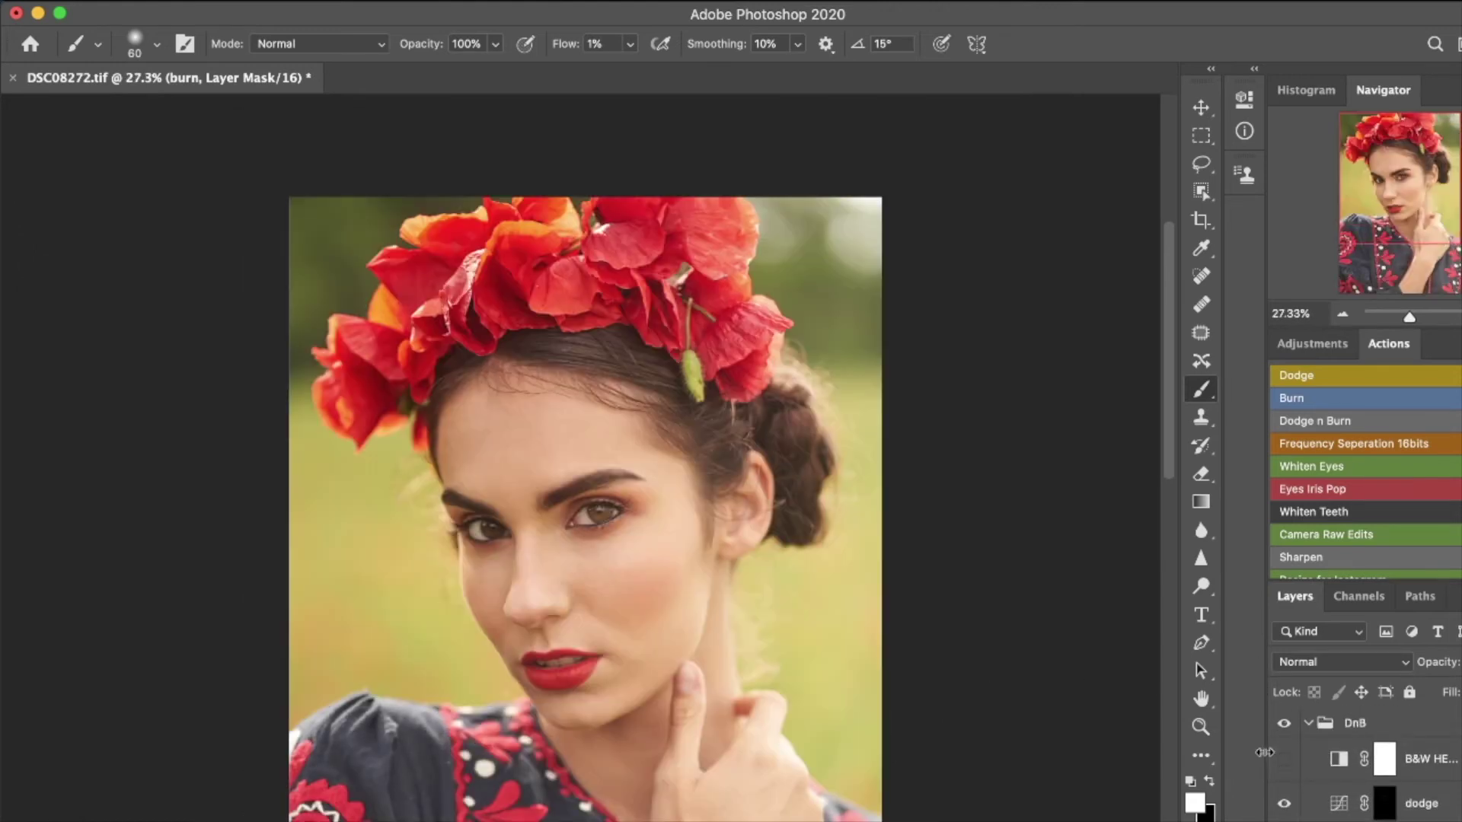
left_click(1308, 723)
Step: Compare the retouched portrait with the Background layer alone, leave all layers visible, and hide the side panels
scroll(792, 533, "down", 2)
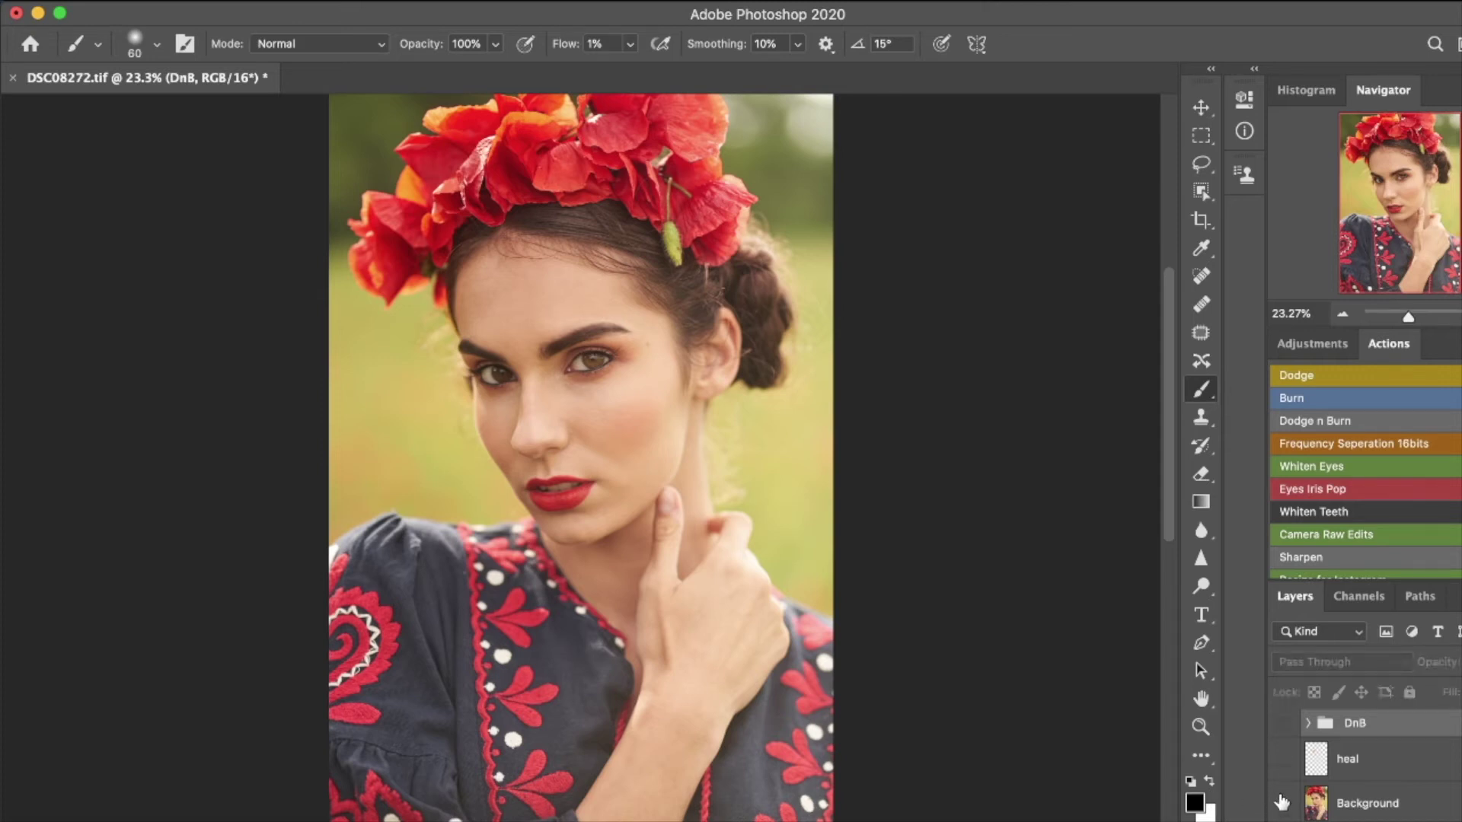
left_click(1283, 803, "alt")
left_click(1283, 804, "alt")
left_click(1283, 804, "alt")
left_click(1284, 804, "alt")
left_click(1282, 805, "alt")
left_click(1284, 804, "alt")
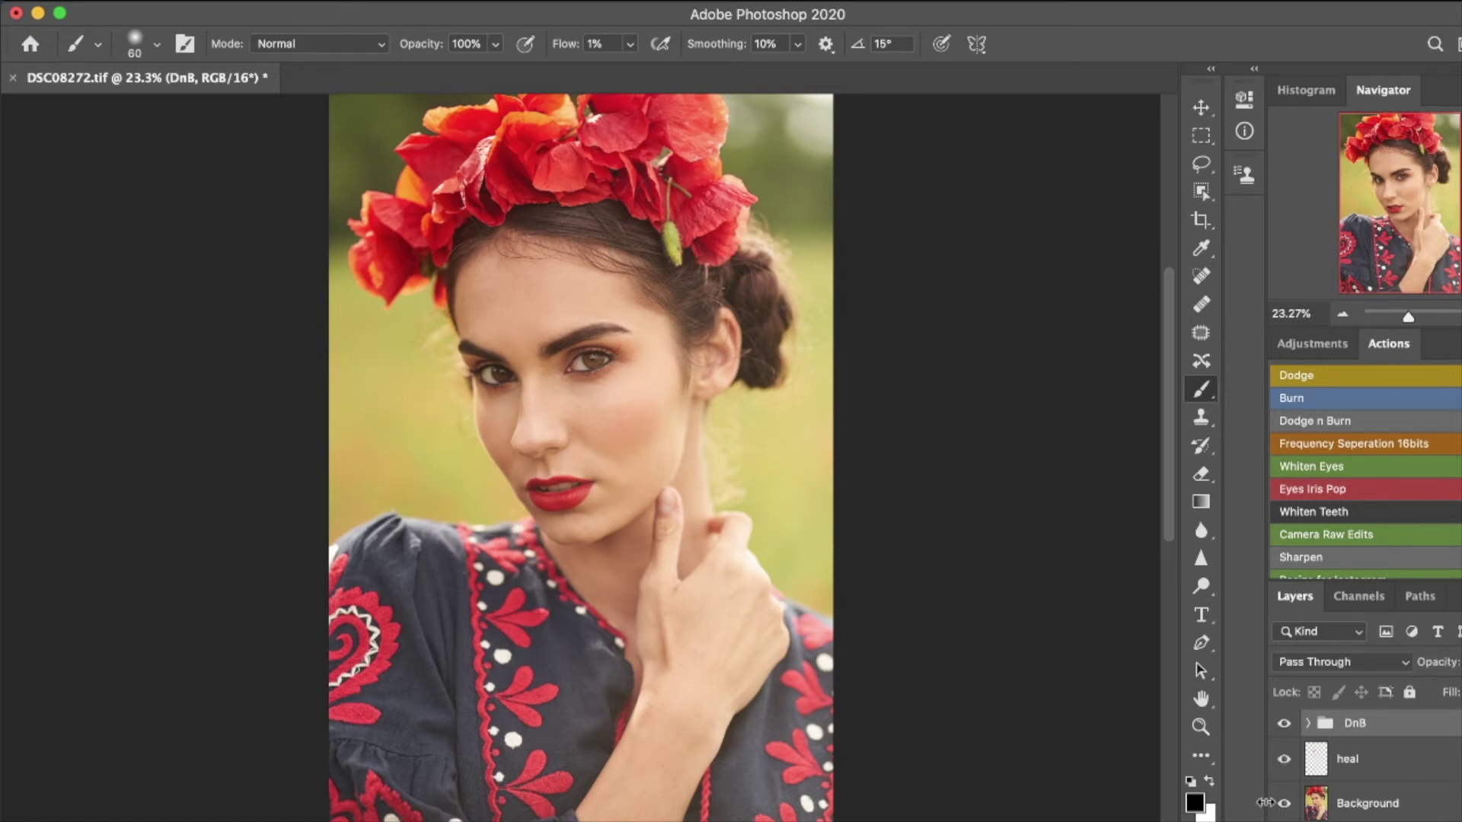
key("Tab")
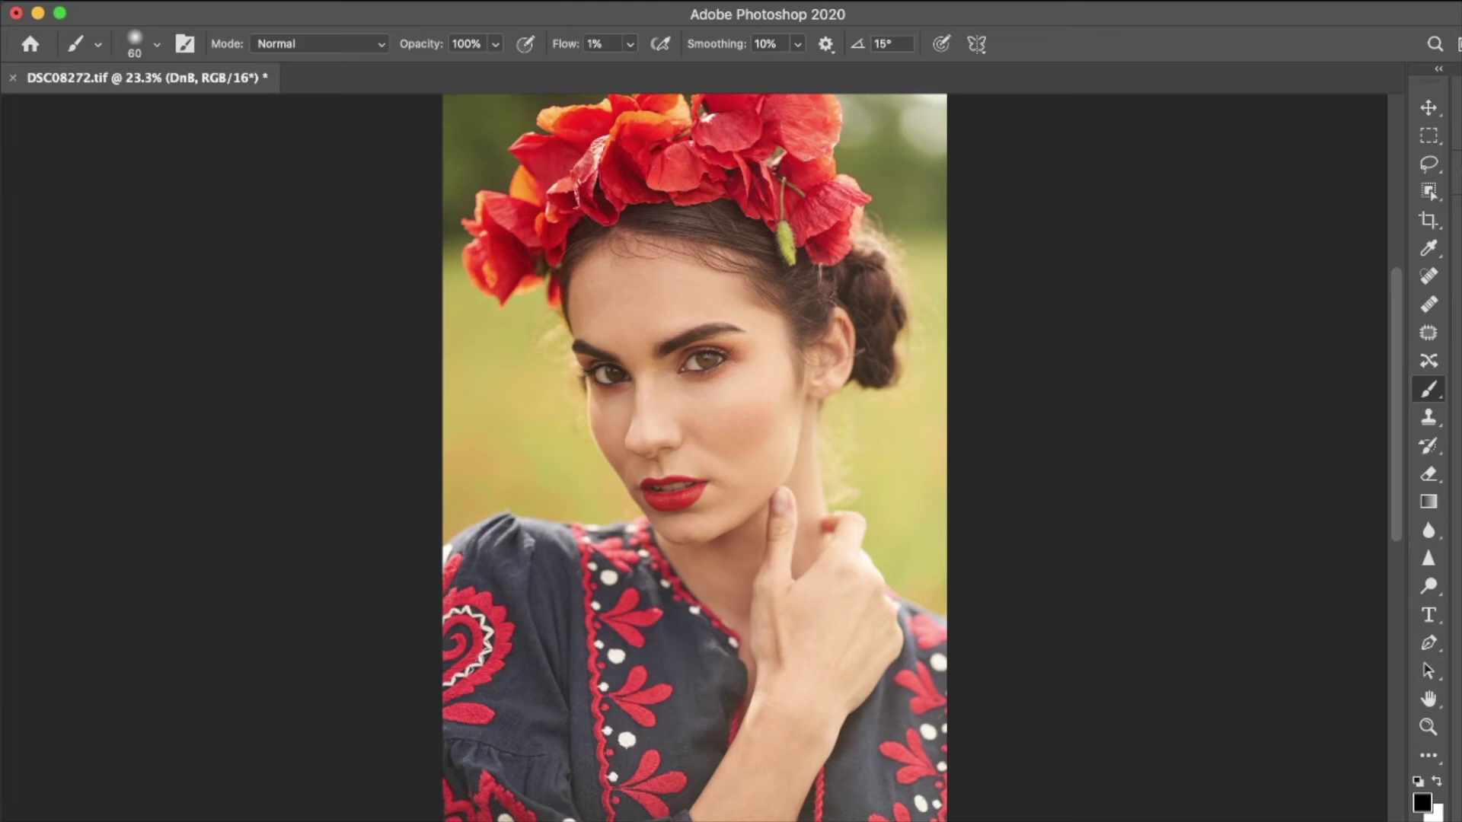
Step: Bring back the side panels and compare the portrait with the DnB group hidden and shown, leaving the group visible
key("Tab")
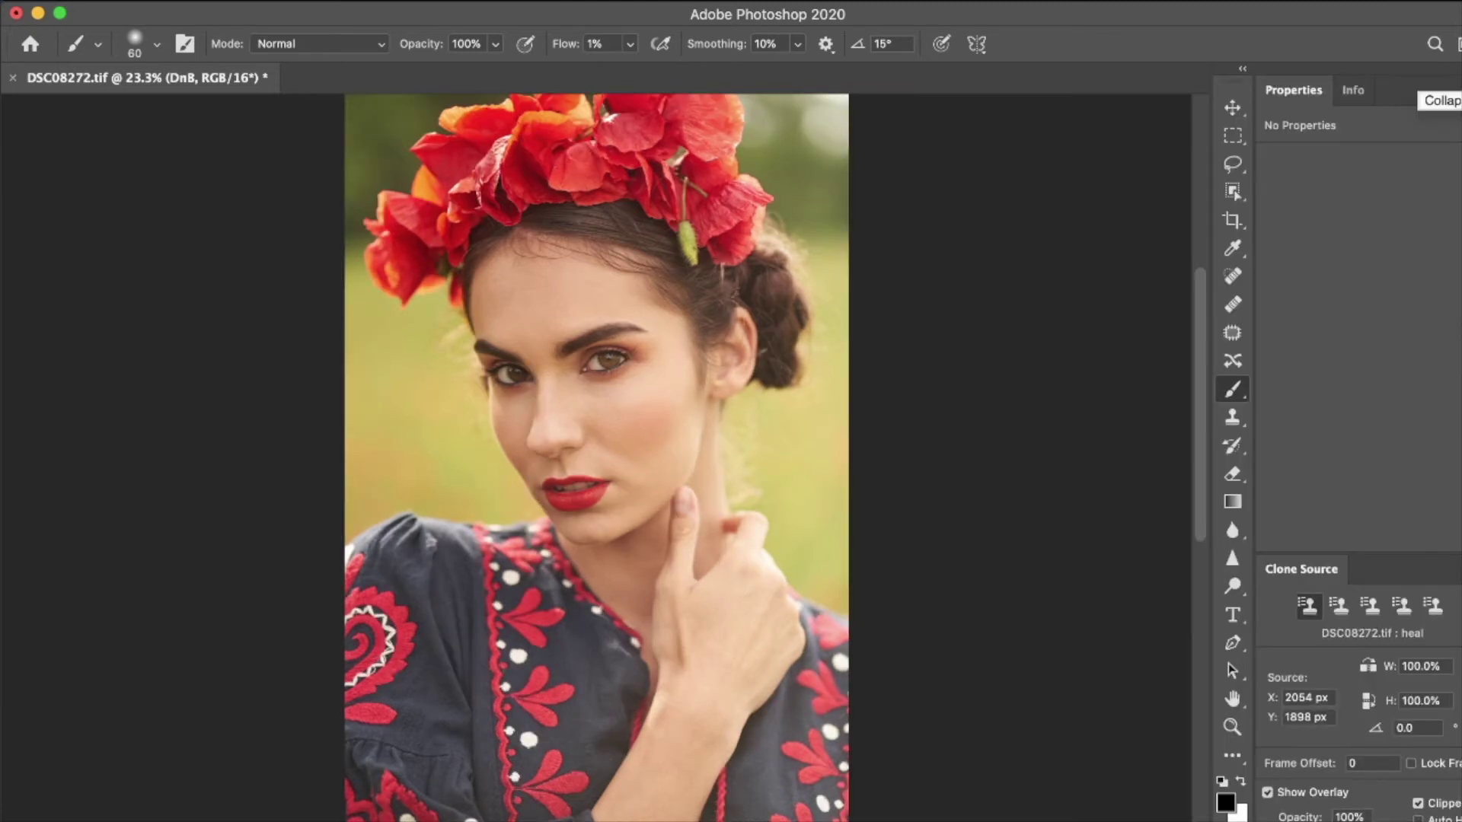
key("Tab")
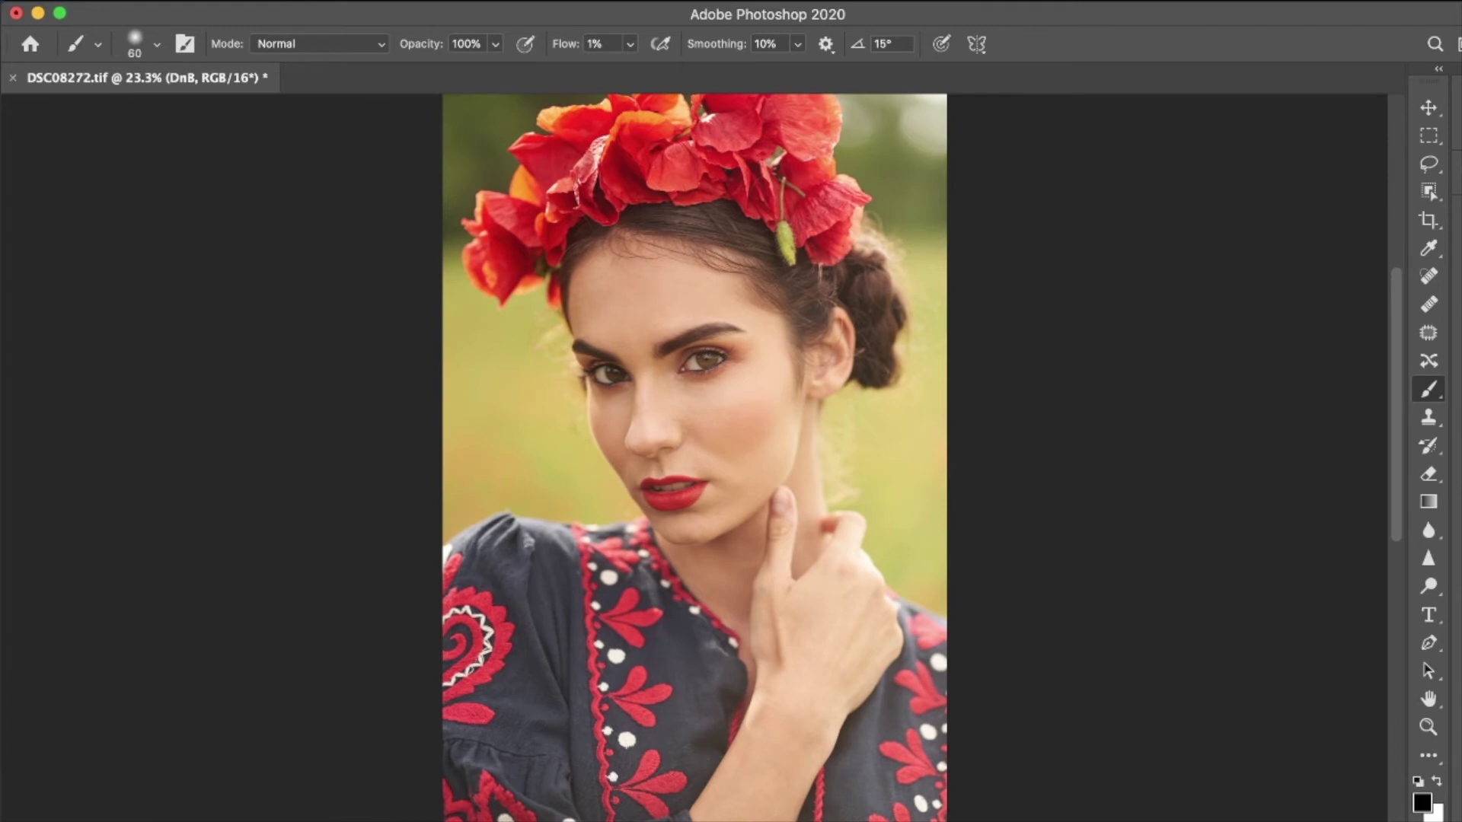
key("Tab")
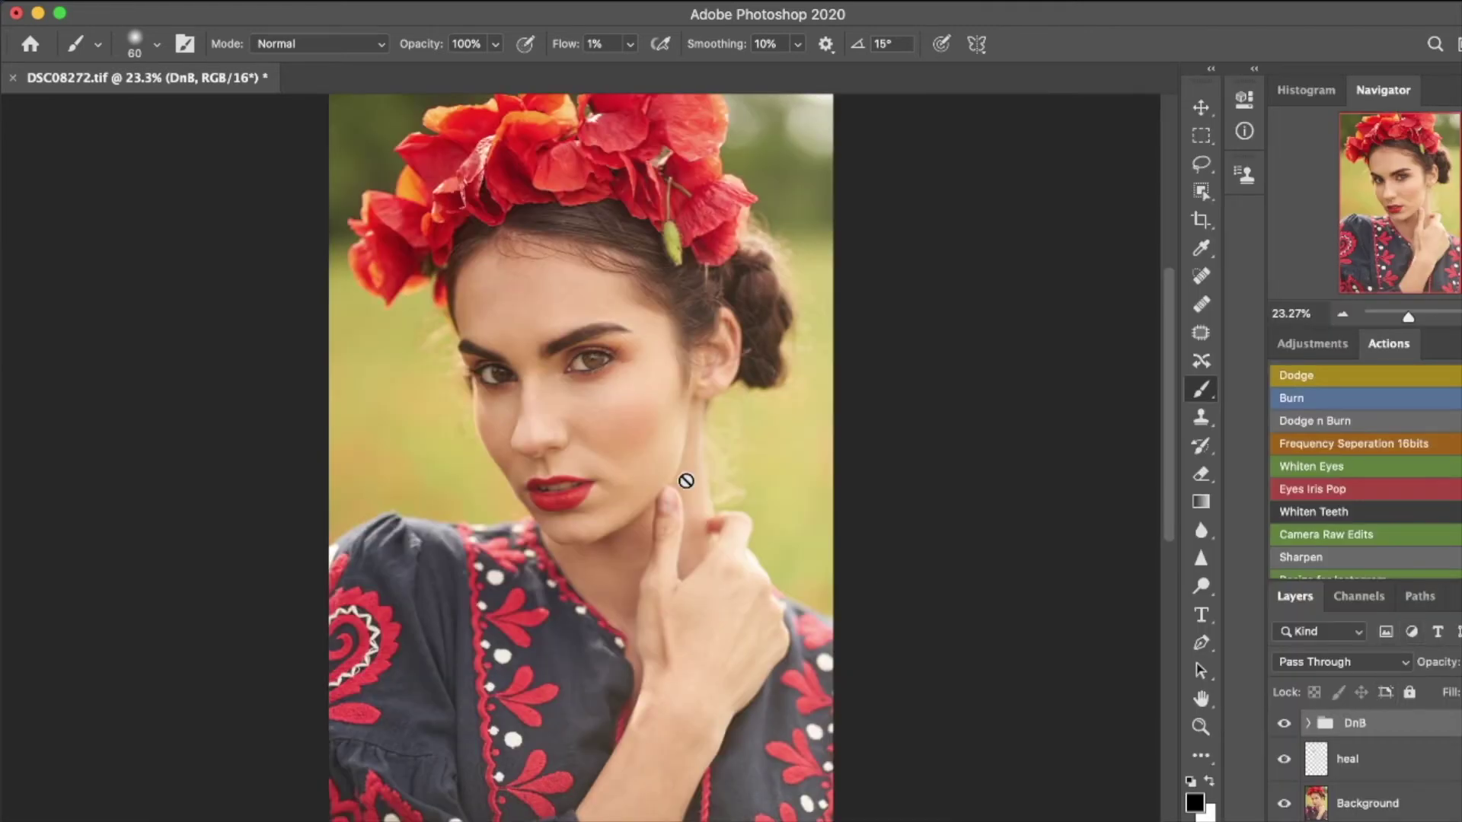
key("super+comma")
key("super+comma")
key("super+comma")
key("super+comma")
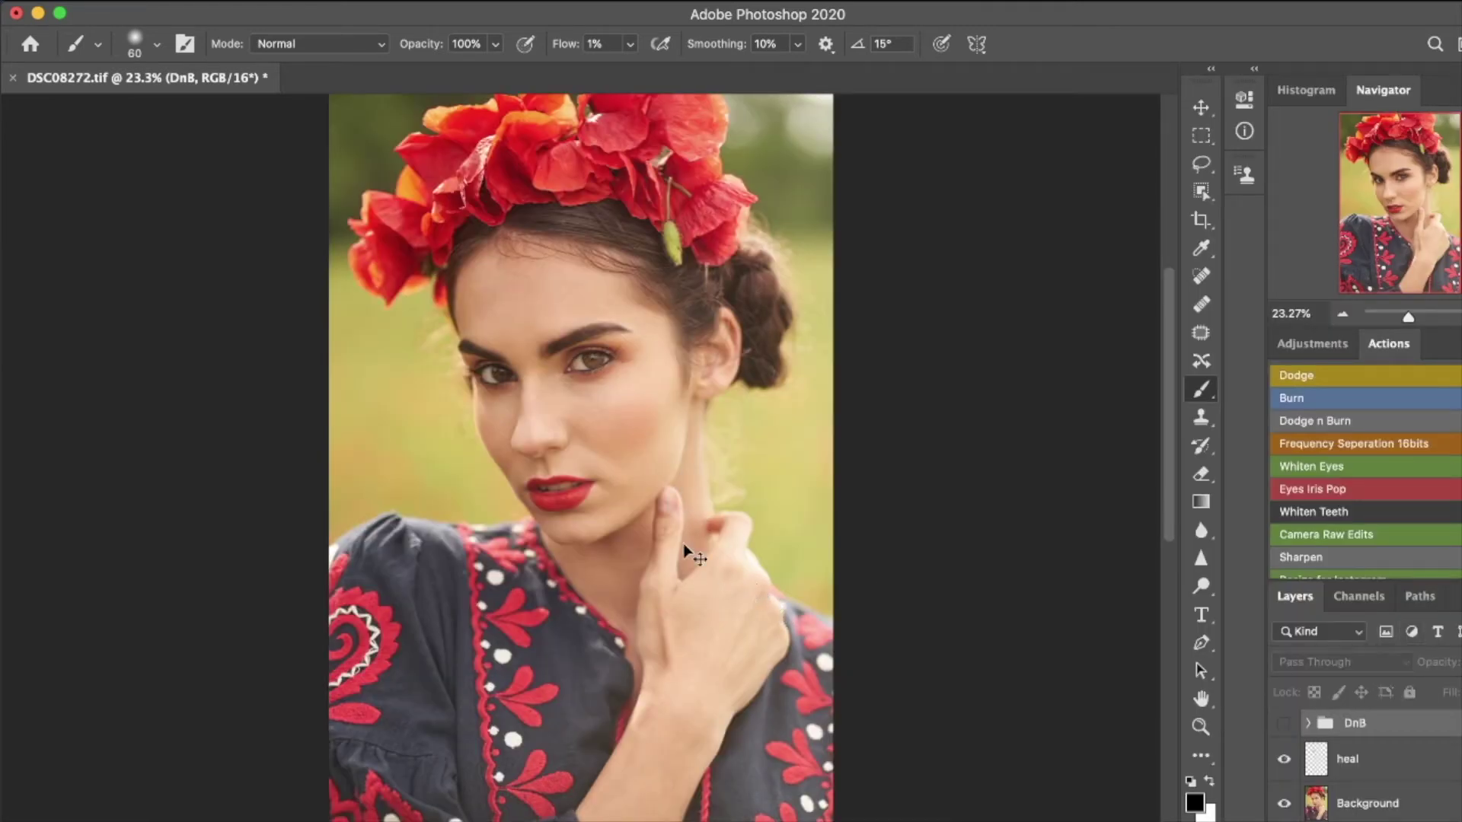
key("super+comma")
key("super+comma")
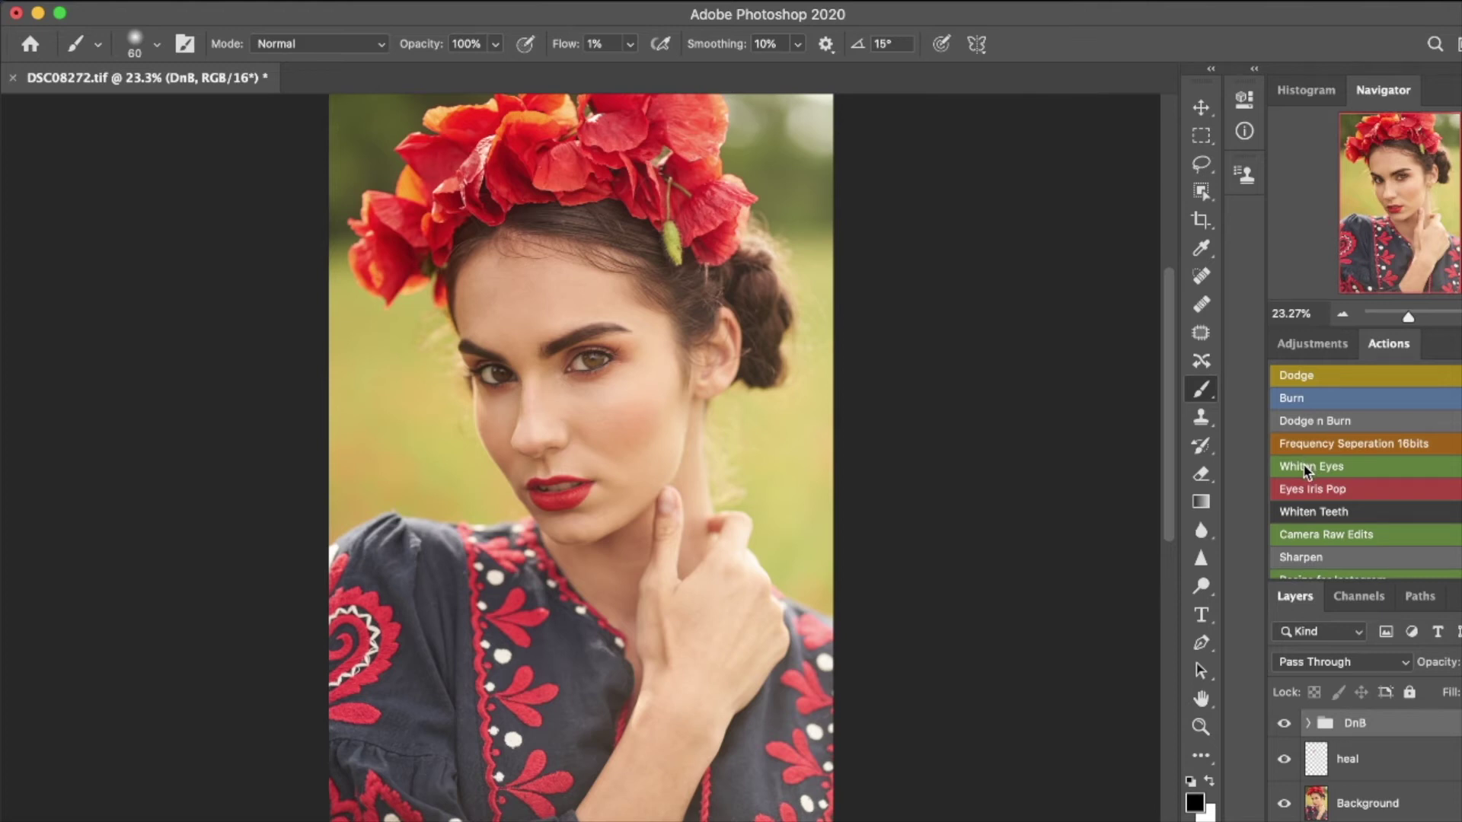
Step: Run the Whiten Eyes action and set the brush flow to 5% for painting on its layer mask
left_click(1283, 488)
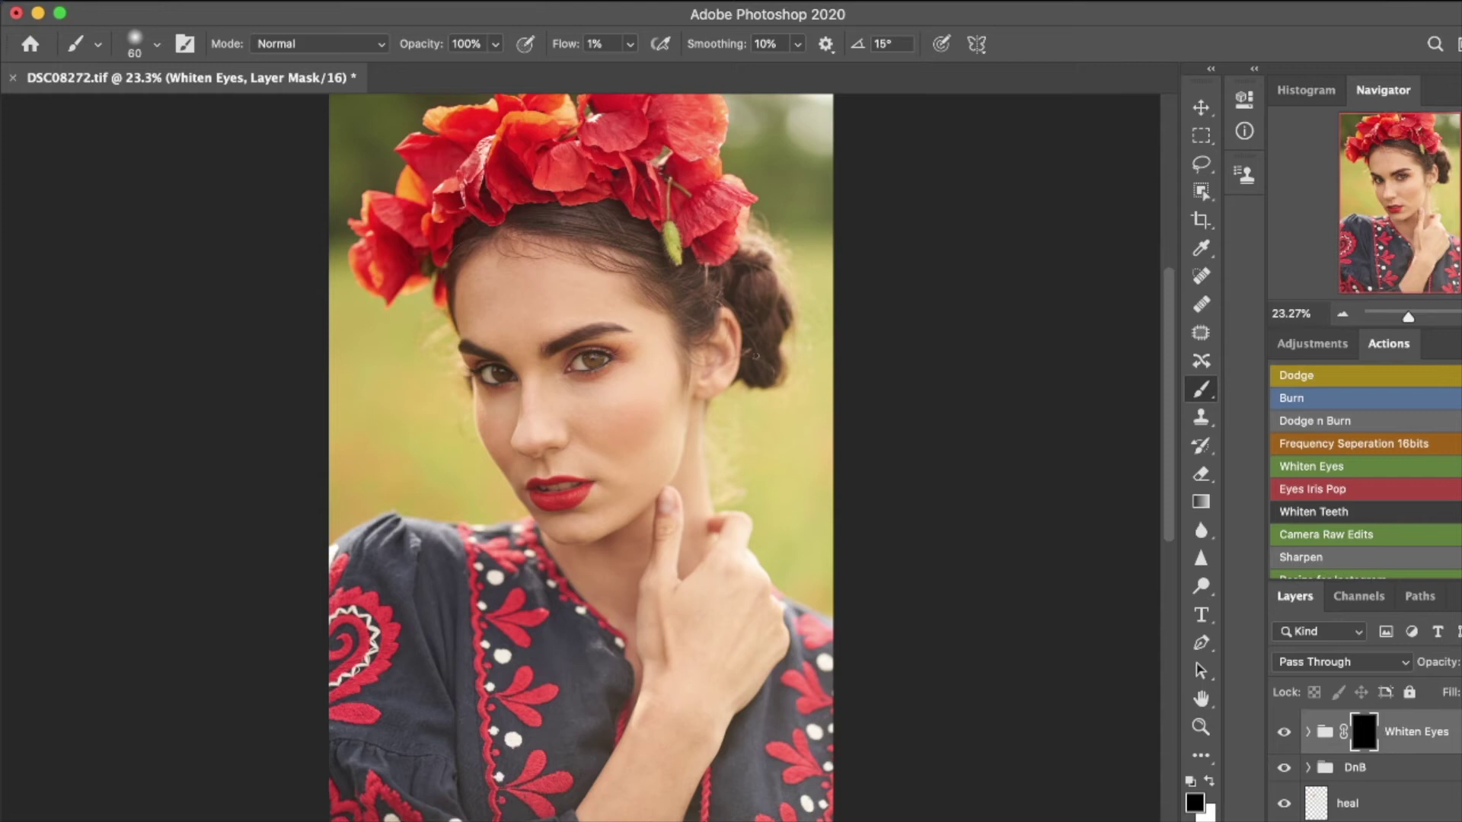
left_click(596, 43)
type("5z")
Step: Paint the inner white of the near eye on the Whiten Eyes mask with a 35 px white brush
left_click_drag(656, 380, 744, 392)
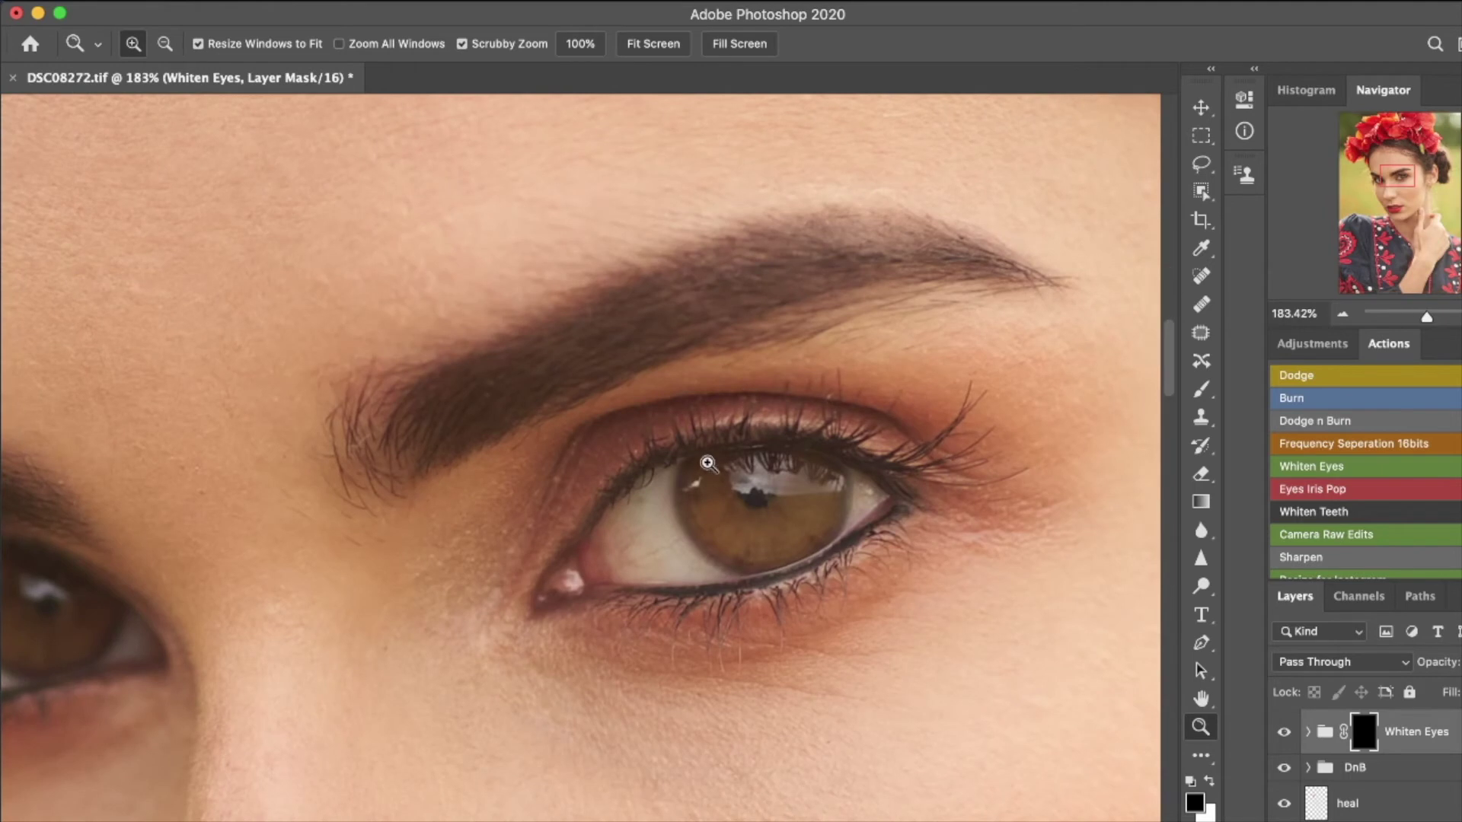
key("b")
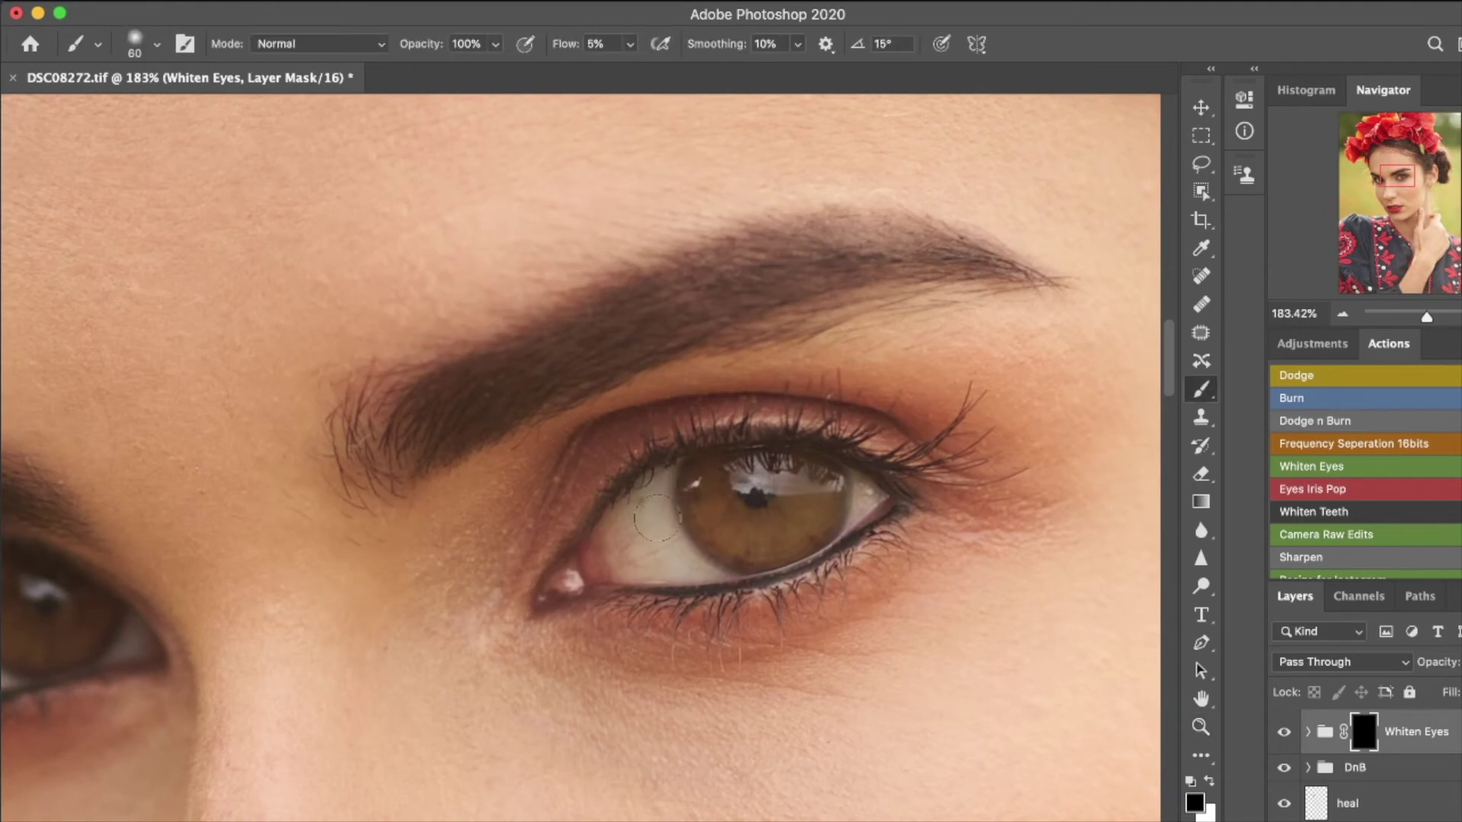
key("x")
key("bracketleft")
key("bracketleft")
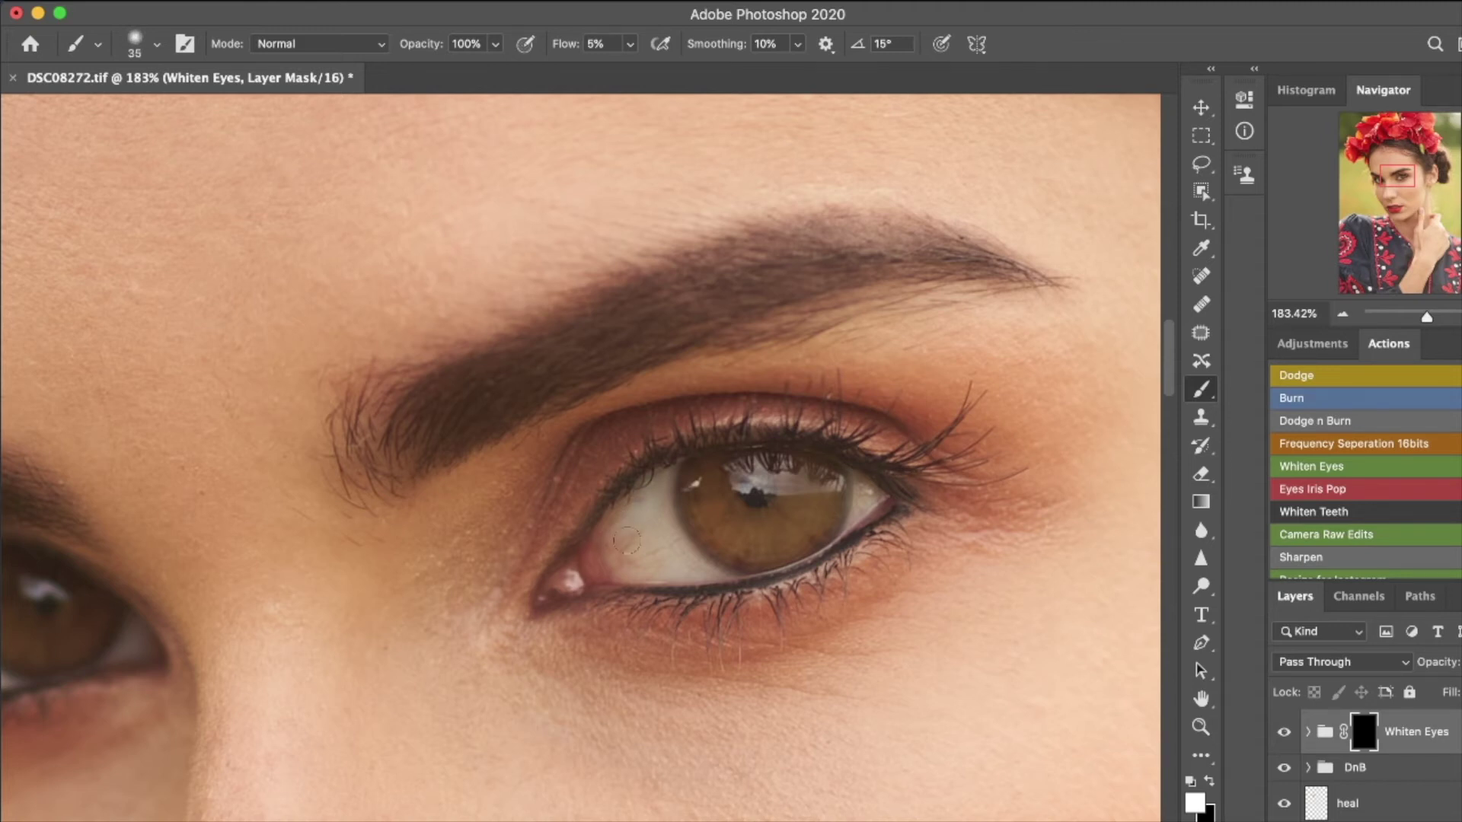
mouse_move(651, 534)
left_mouse_down()
mouse_move(606, 575)
mouse_move(657, 543)
mouse_move(644, 568)
mouse_move(679, 562)
left_mouse_up()
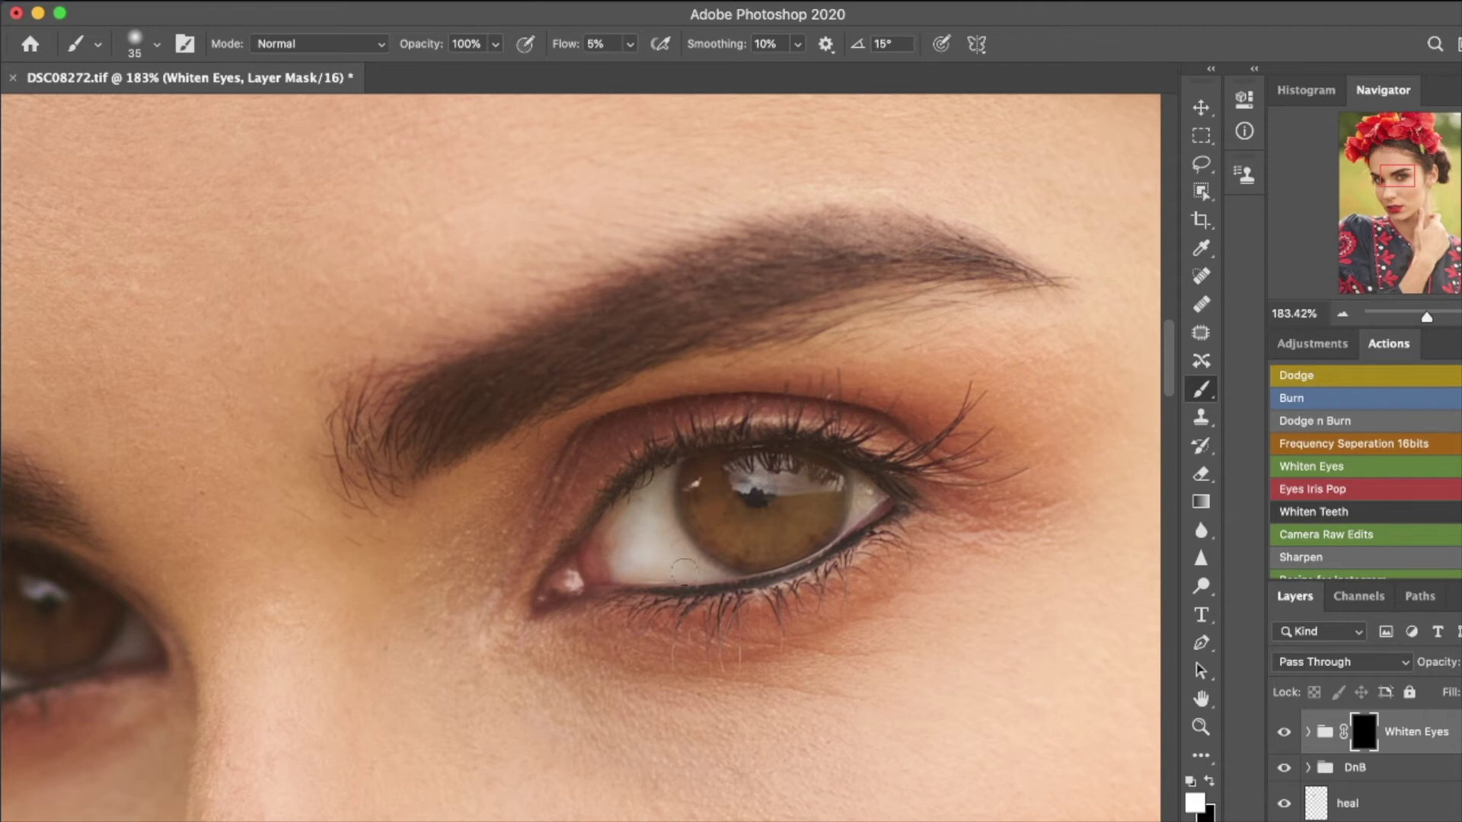
Step: Whiten the outer corner and lower edge of the near eye with 25 px and 15 px brushes, comparing with the group hidden
key("bracketleft")
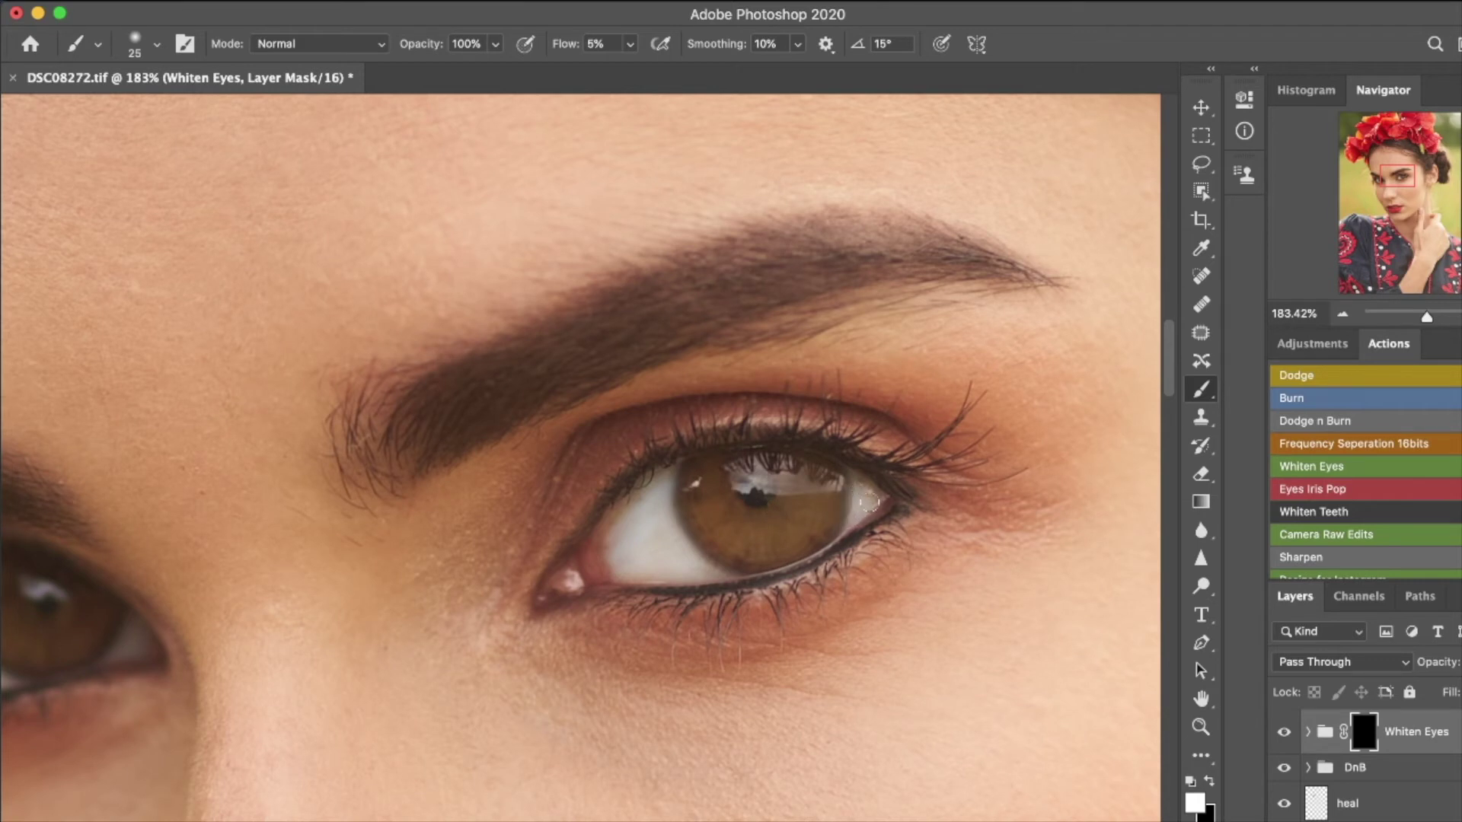
key("bracketleft")
key("bracketleft")
key("bracketleft")
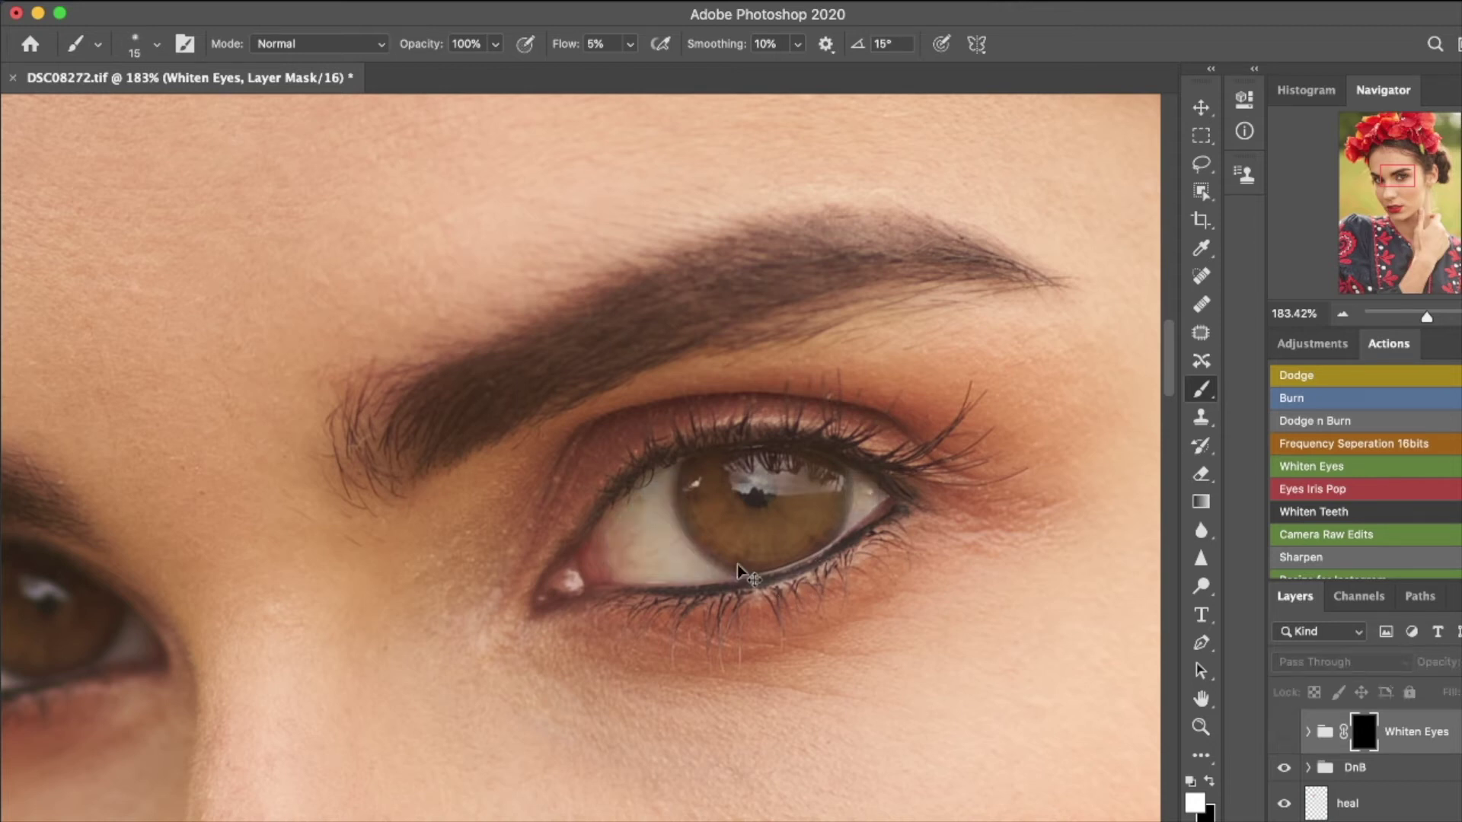
key("bracketright")
key("bracketright")
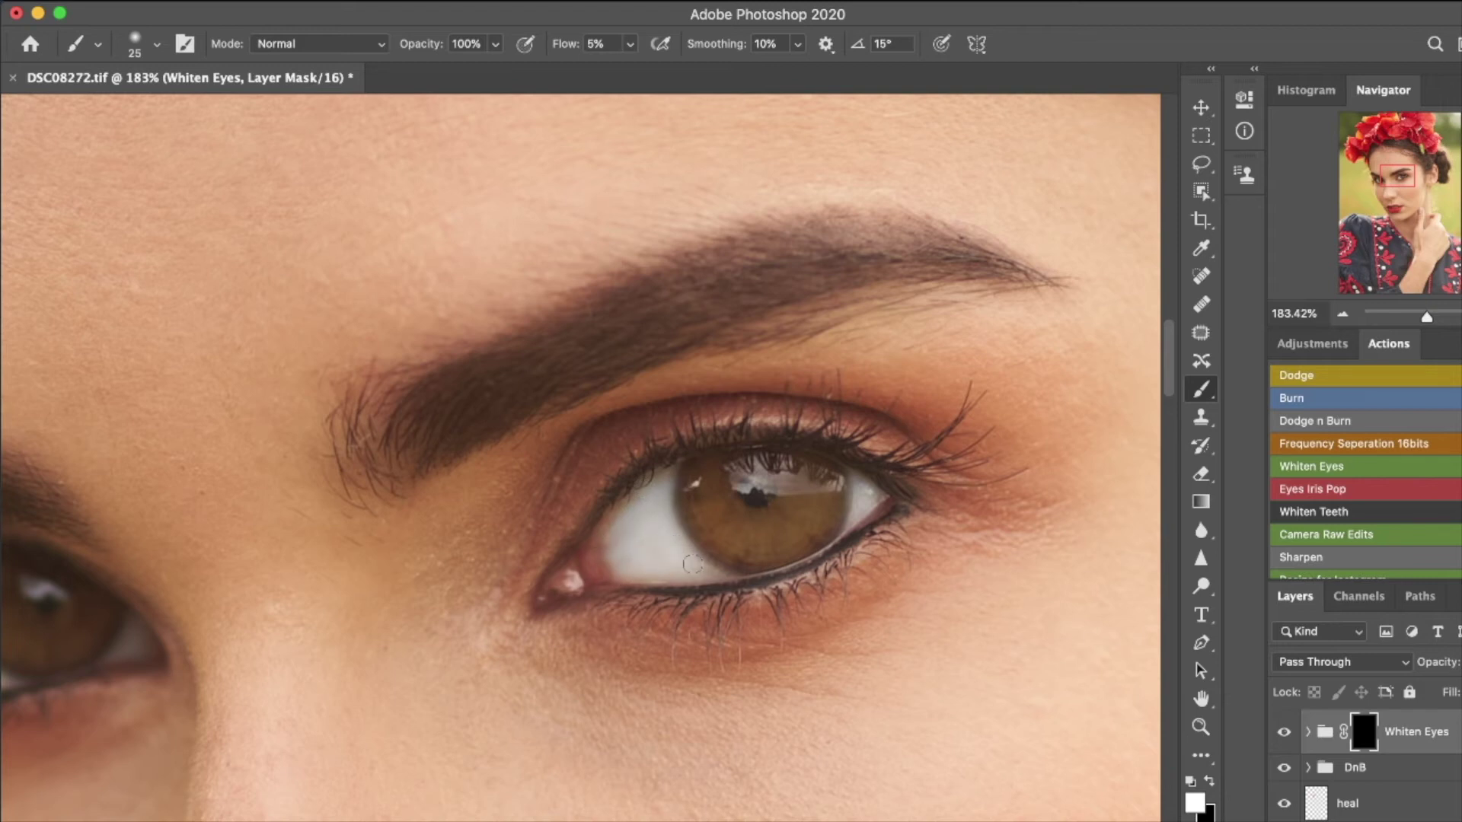
Step: Even out the whitening beside the near eye's iris with a brush of up to 25 px and inspect it up close
key("bracketleft")
key("bracketleft")
key("bracketleft")
key("bracketright")
key("bracketright")
key("bracketright")
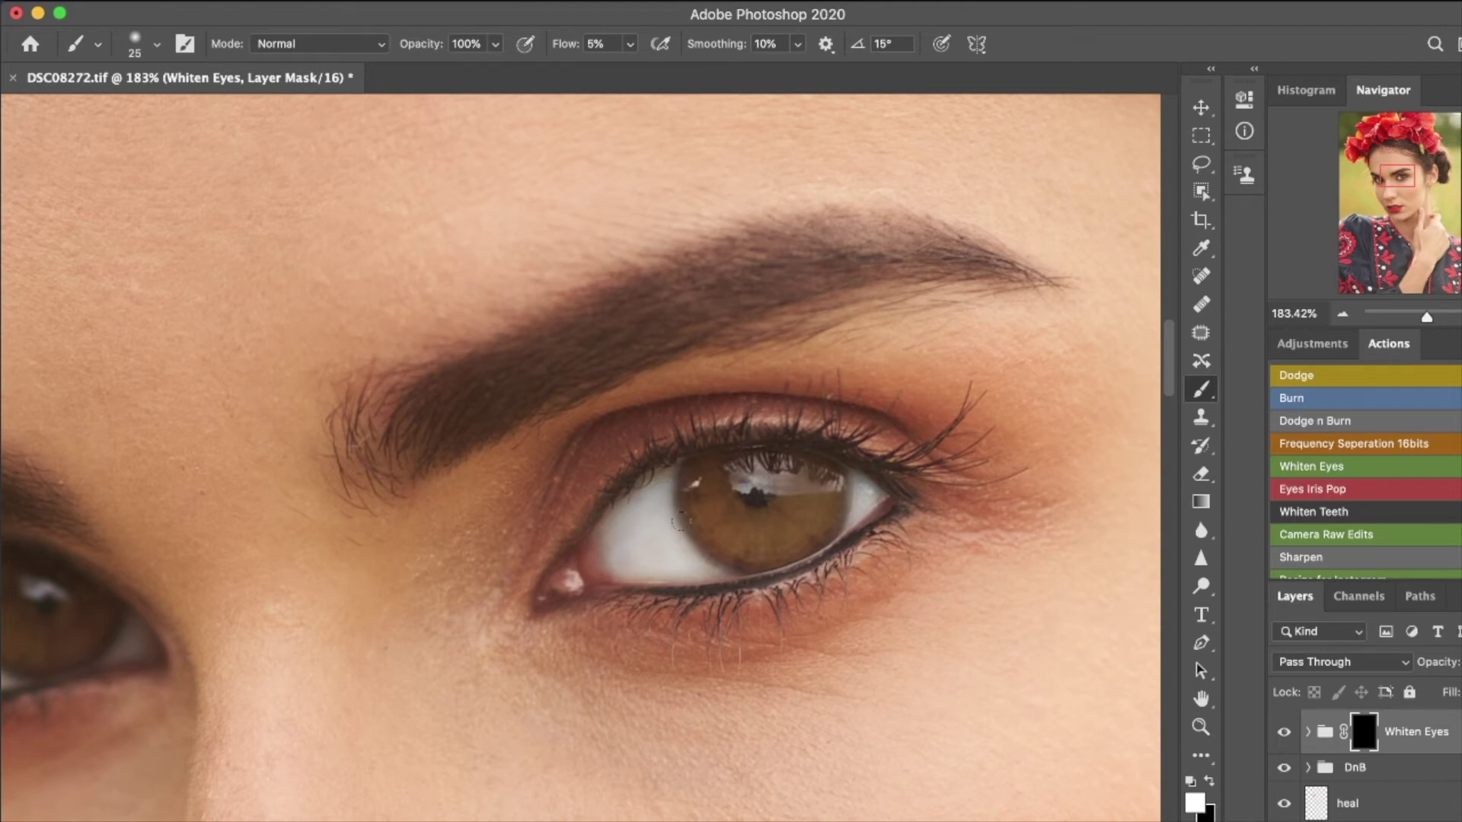
key("bracketleft")
key("z")
mouse_move(693, 495)
left_mouse_down()
mouse_move(832, 561)
mouse_move(721, 490)
left_mouse_up()
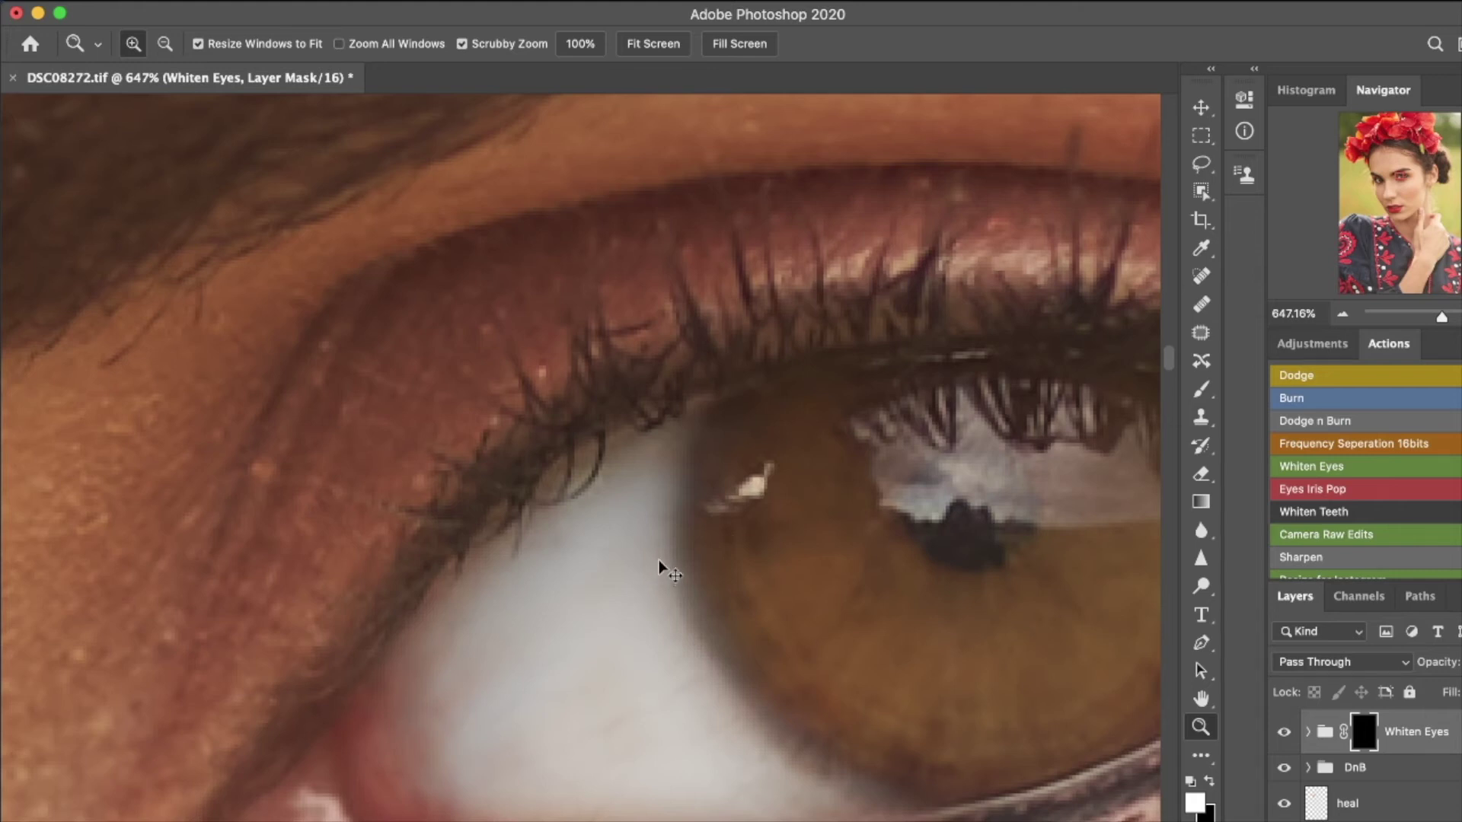
scroll(581, 564, "down", 6)
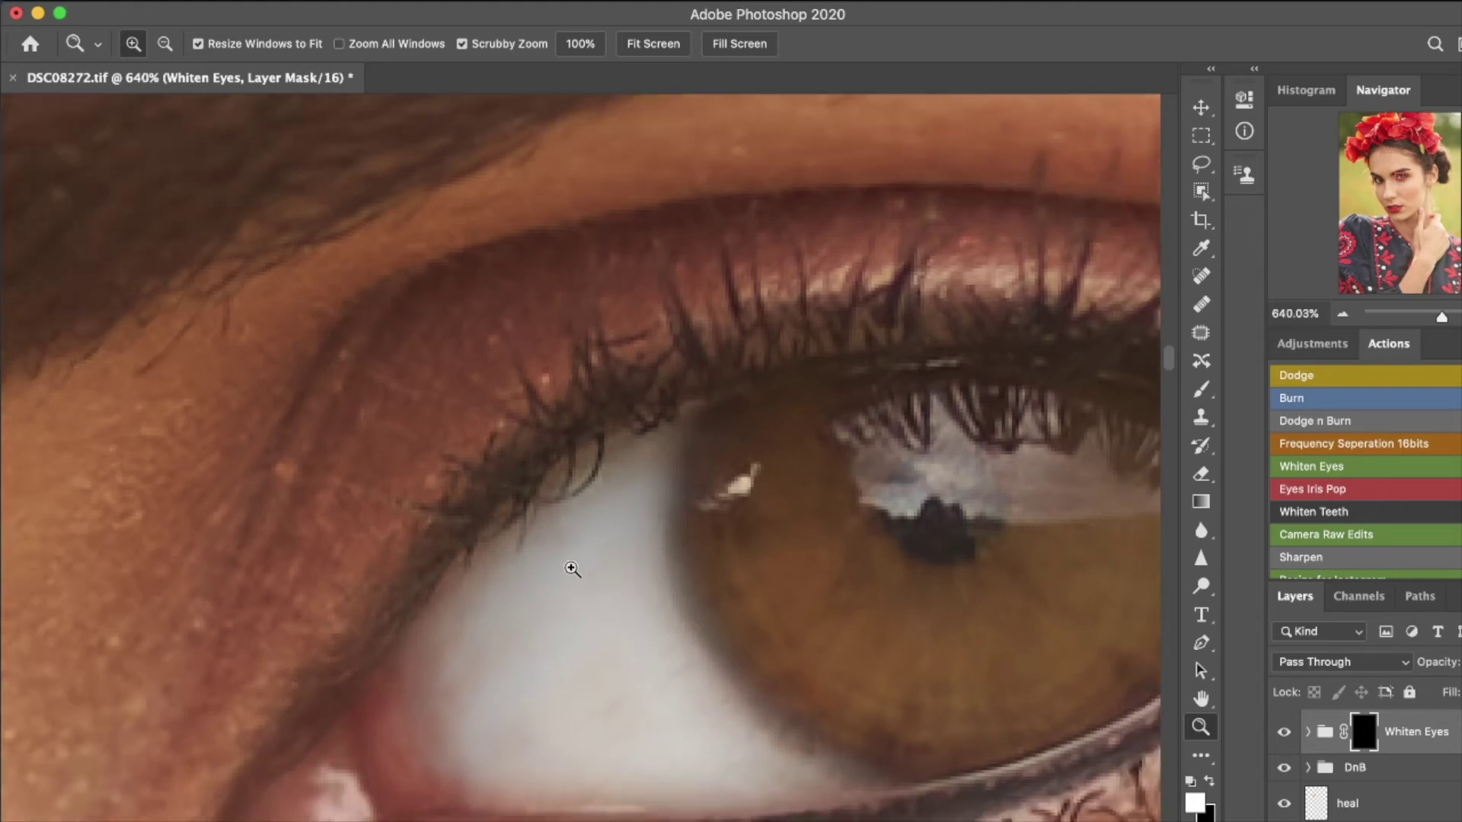
scroll(581, 585, "down", 4)
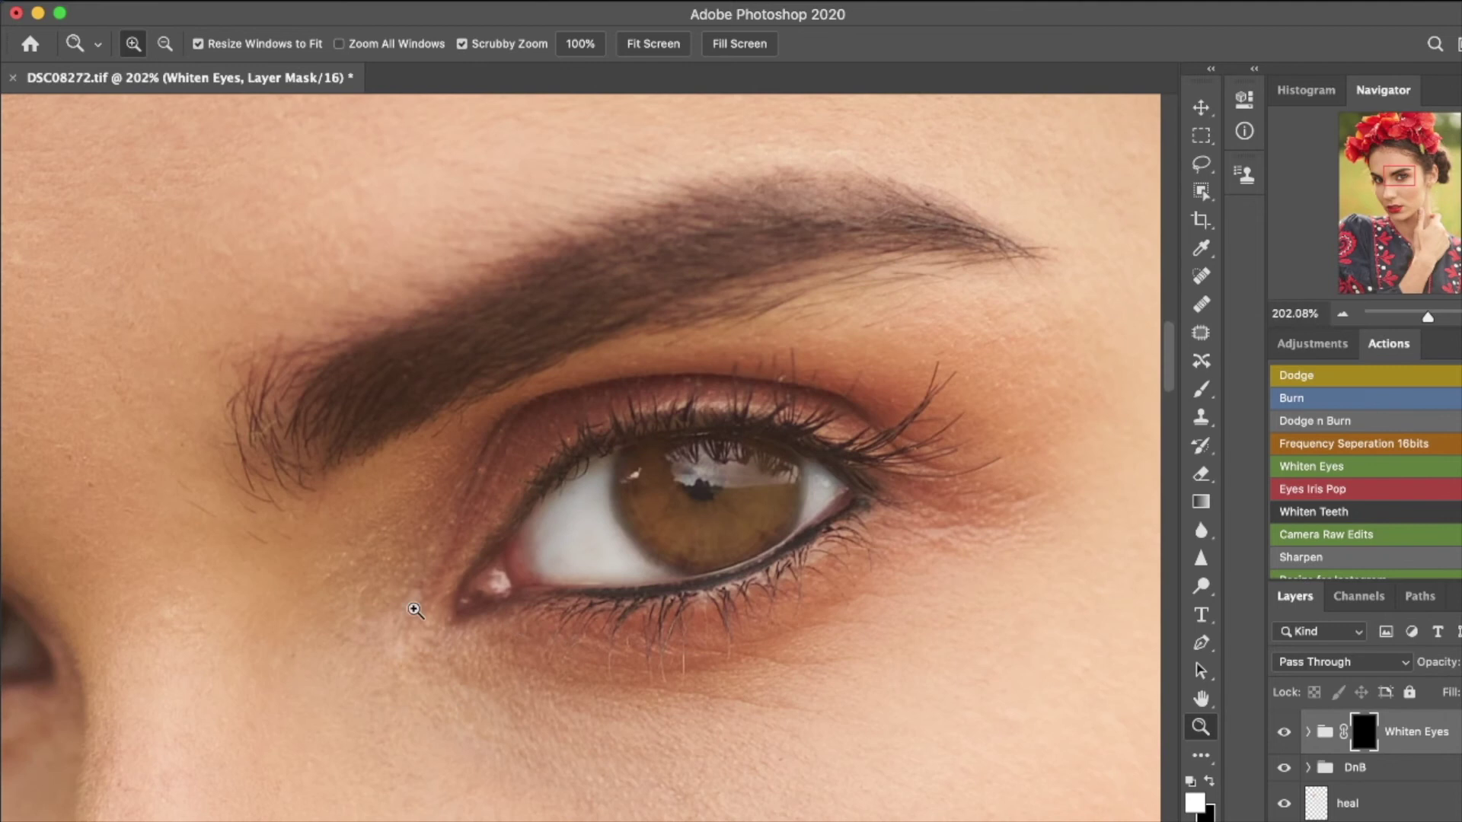
Step: Whiten both sides of the far eye around its iris with a 25 px white brush on the Whiten Eyes mask
left_click_drag(427, 574, 762, 466)
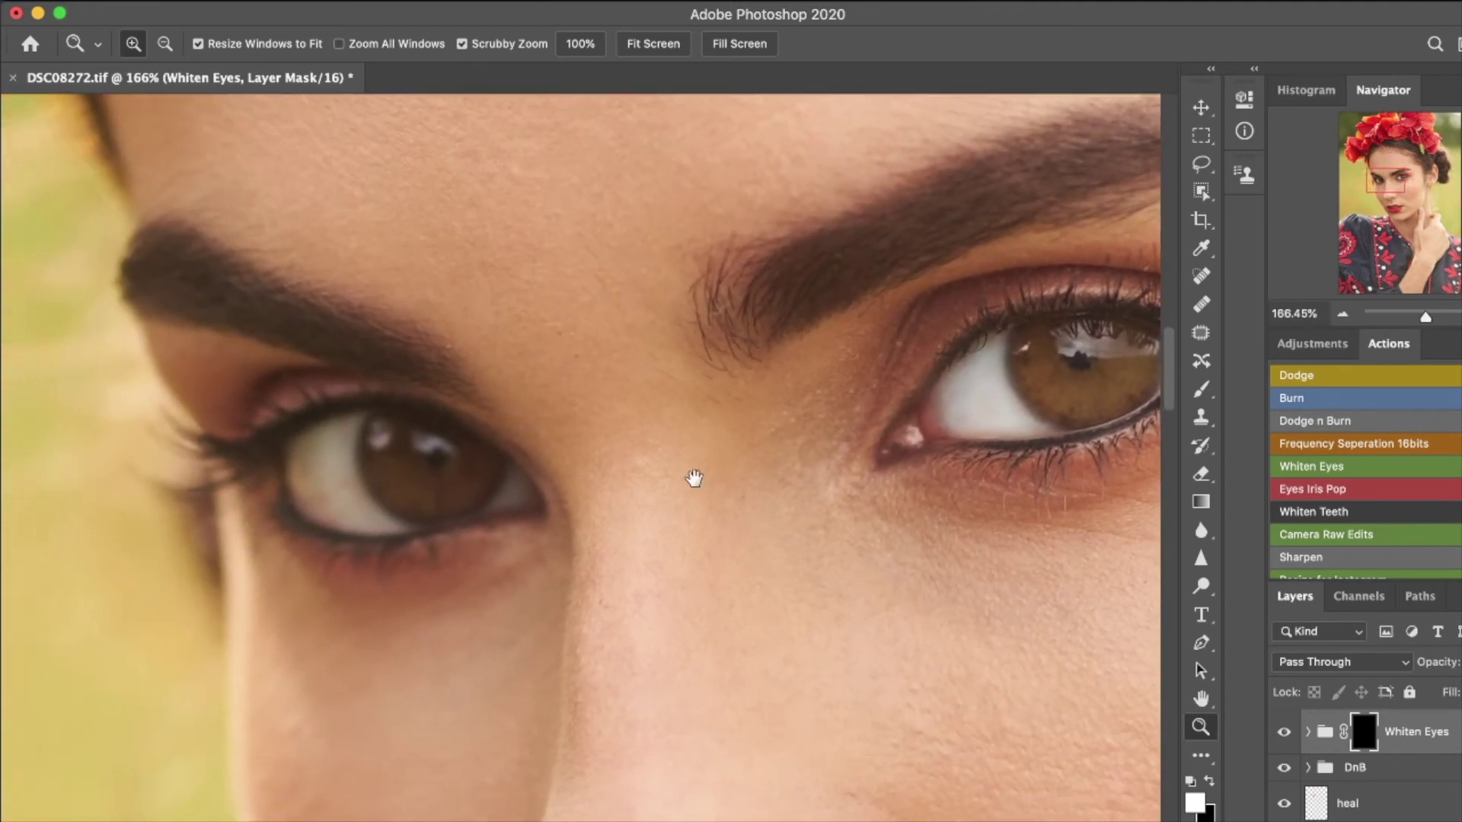
key("b")
key("bracketright")
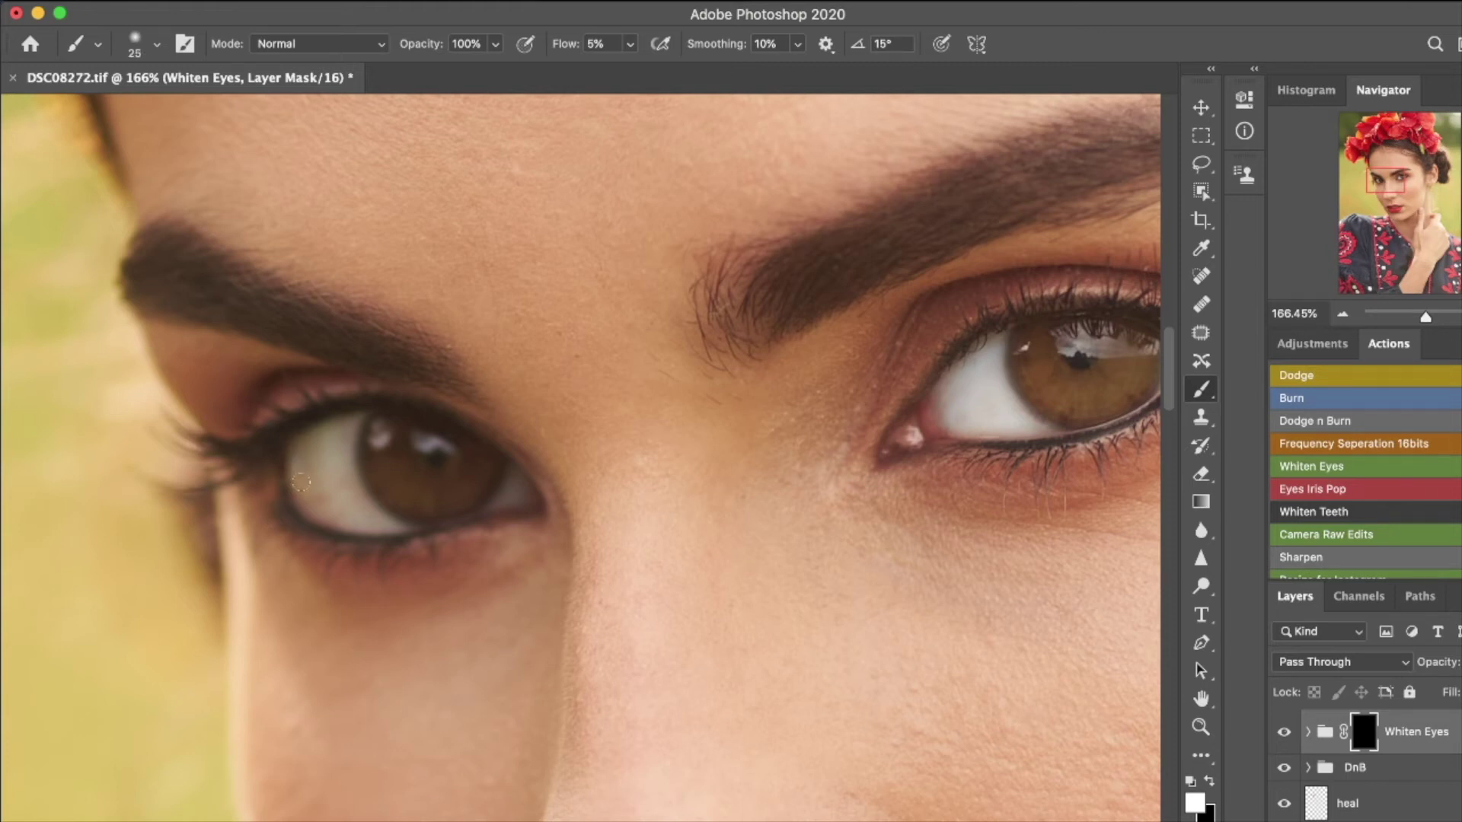
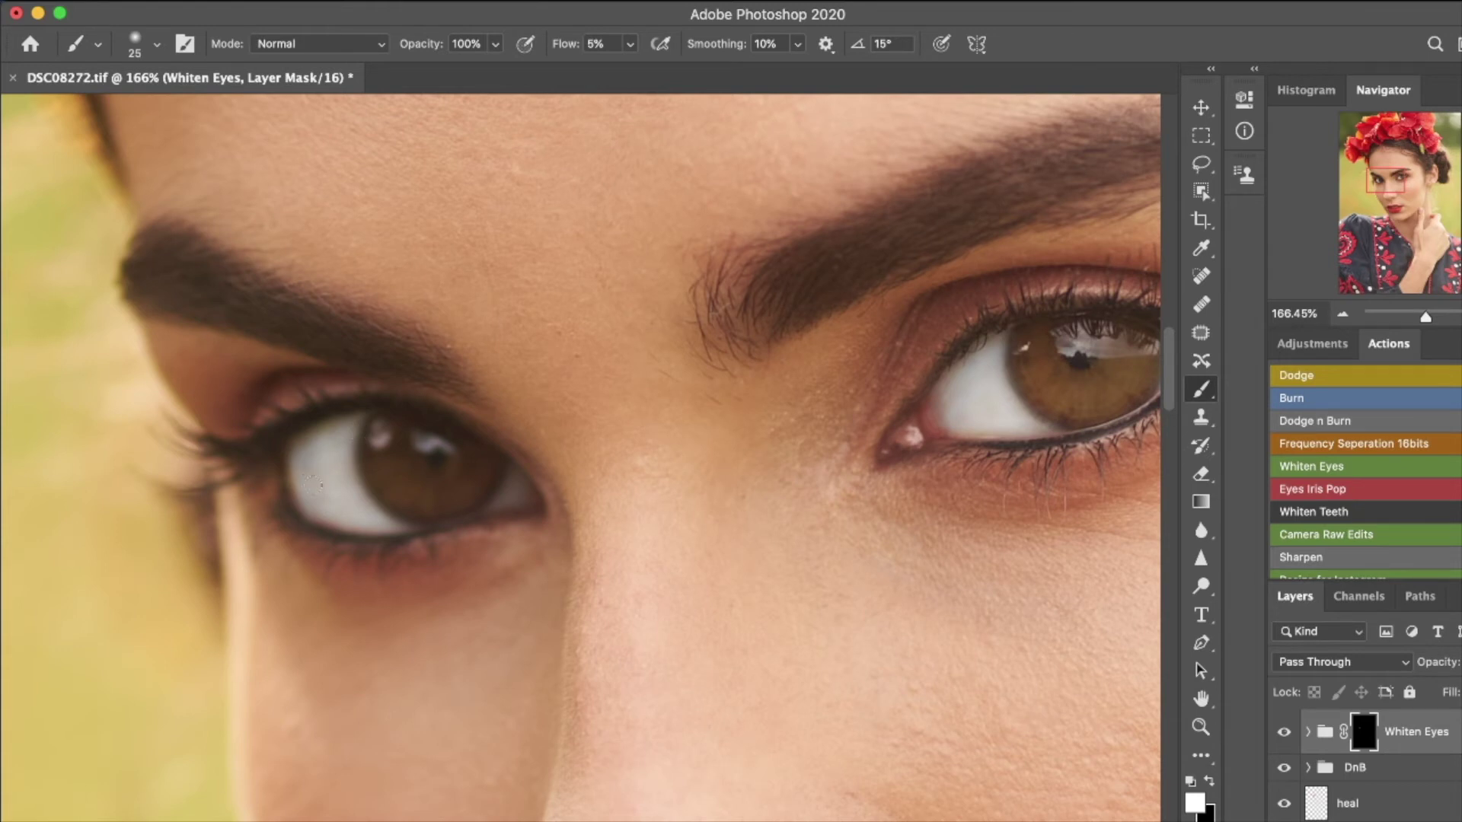
mouse_move(512, 493)
left_mouse_down()
mouse_move(518, 476)
mouse_move(521, 498)
mouse_move(491, 493)
mouse_move(519, 470)
mouse_move(510, 502)
mouse_move(489, 508)
mouse_move(516, 478)
mouse_move(501, 493)
left_mouse_up()
key("z")
left_click_drag(418, 431, 399, 472)
key("b")
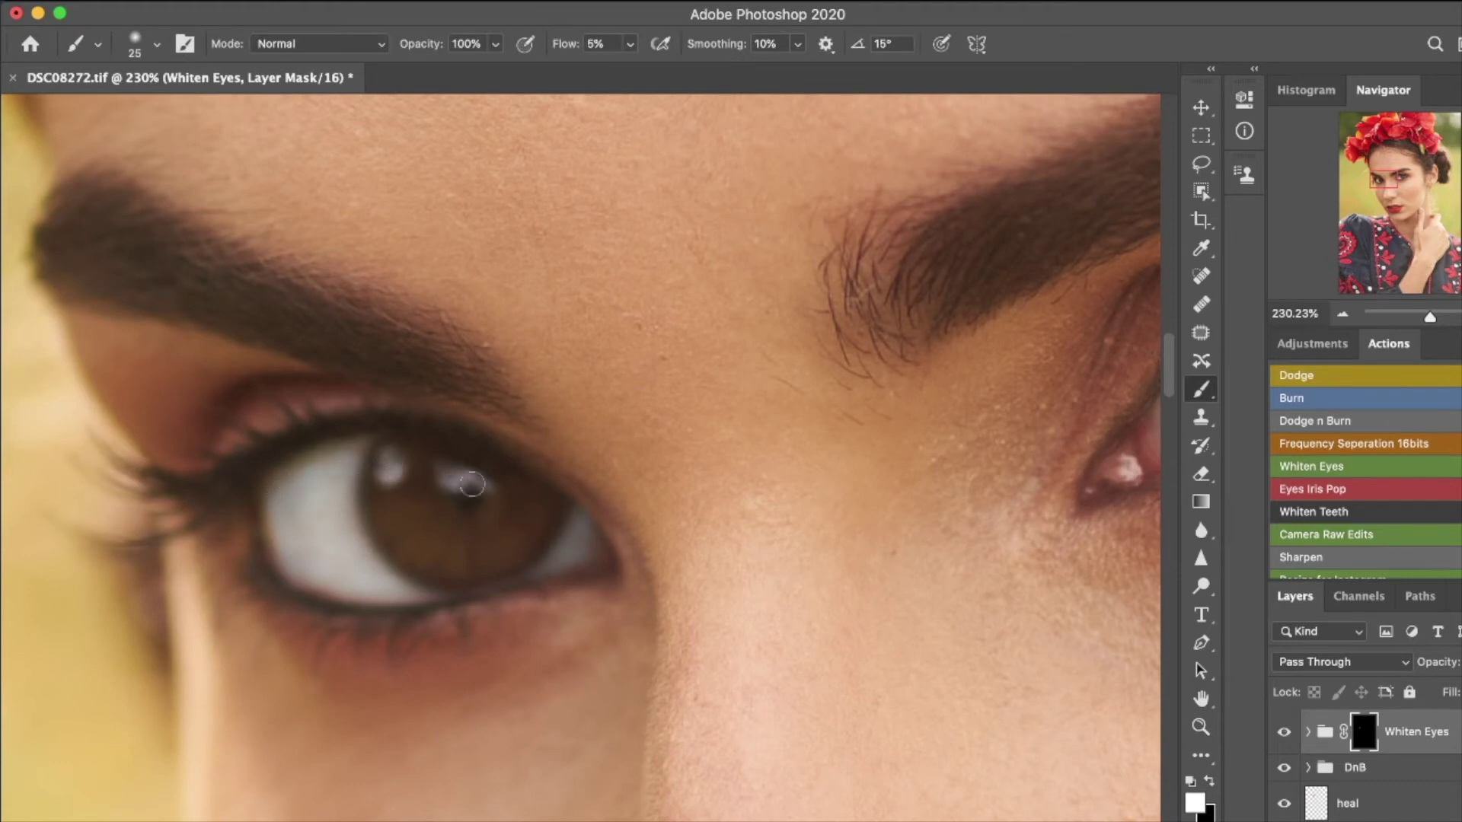
scroll(783, 496, "right", 10)
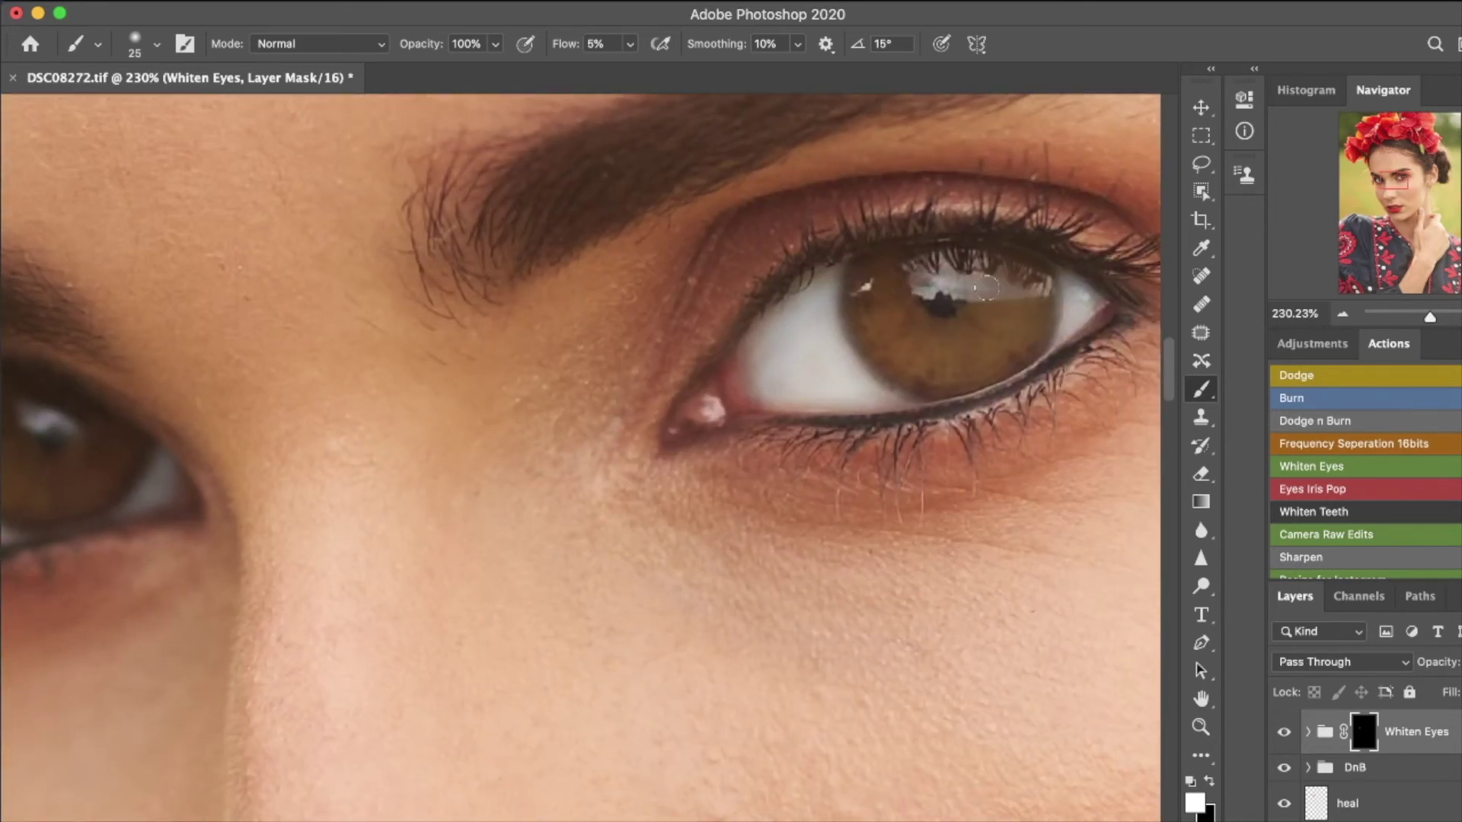
key("super+0")
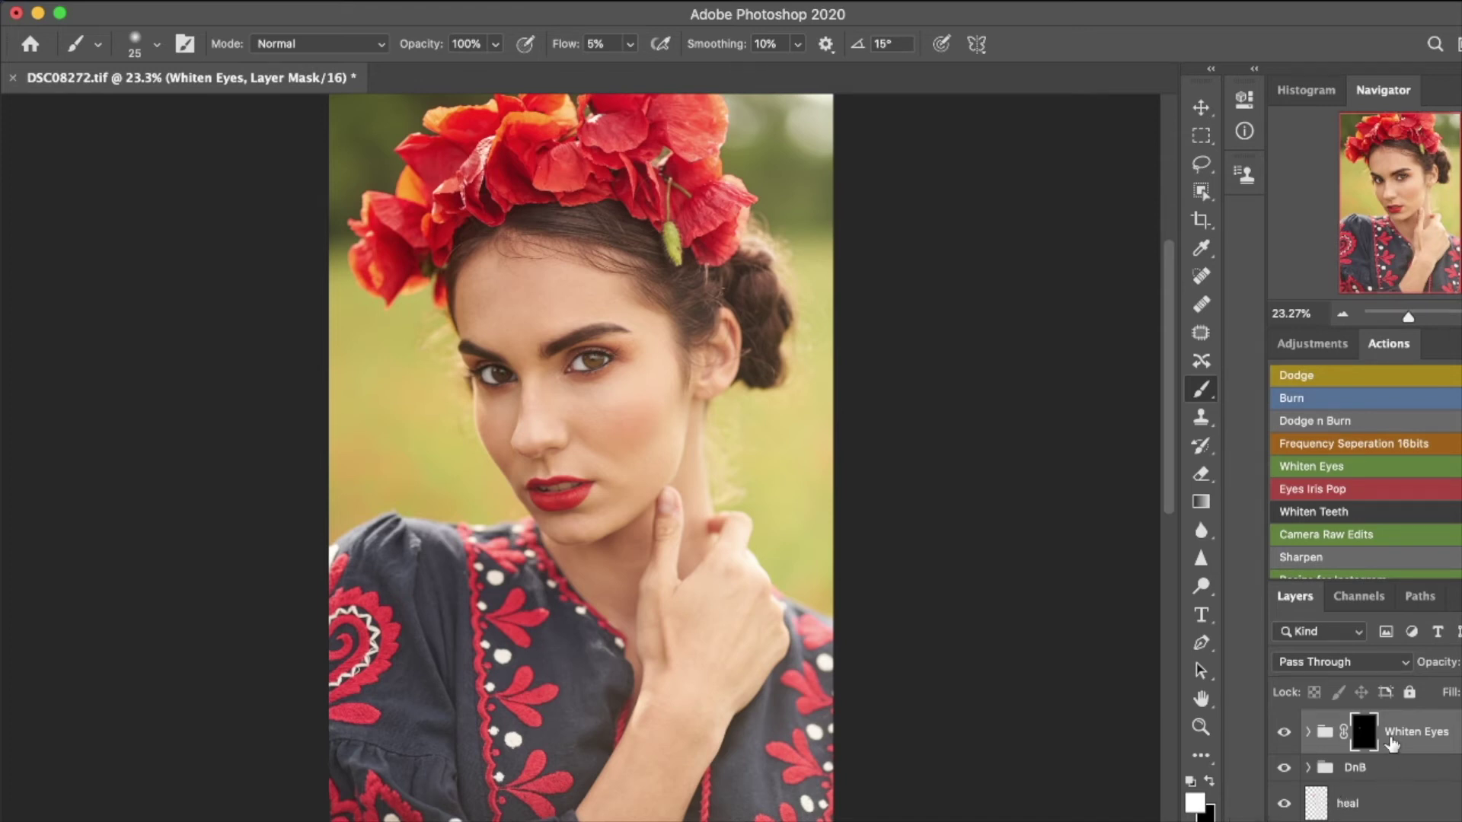
Step: Run the Eyes Iris Pop action and set the brush to 45 px with 100% flow
left_click(1289, 485)
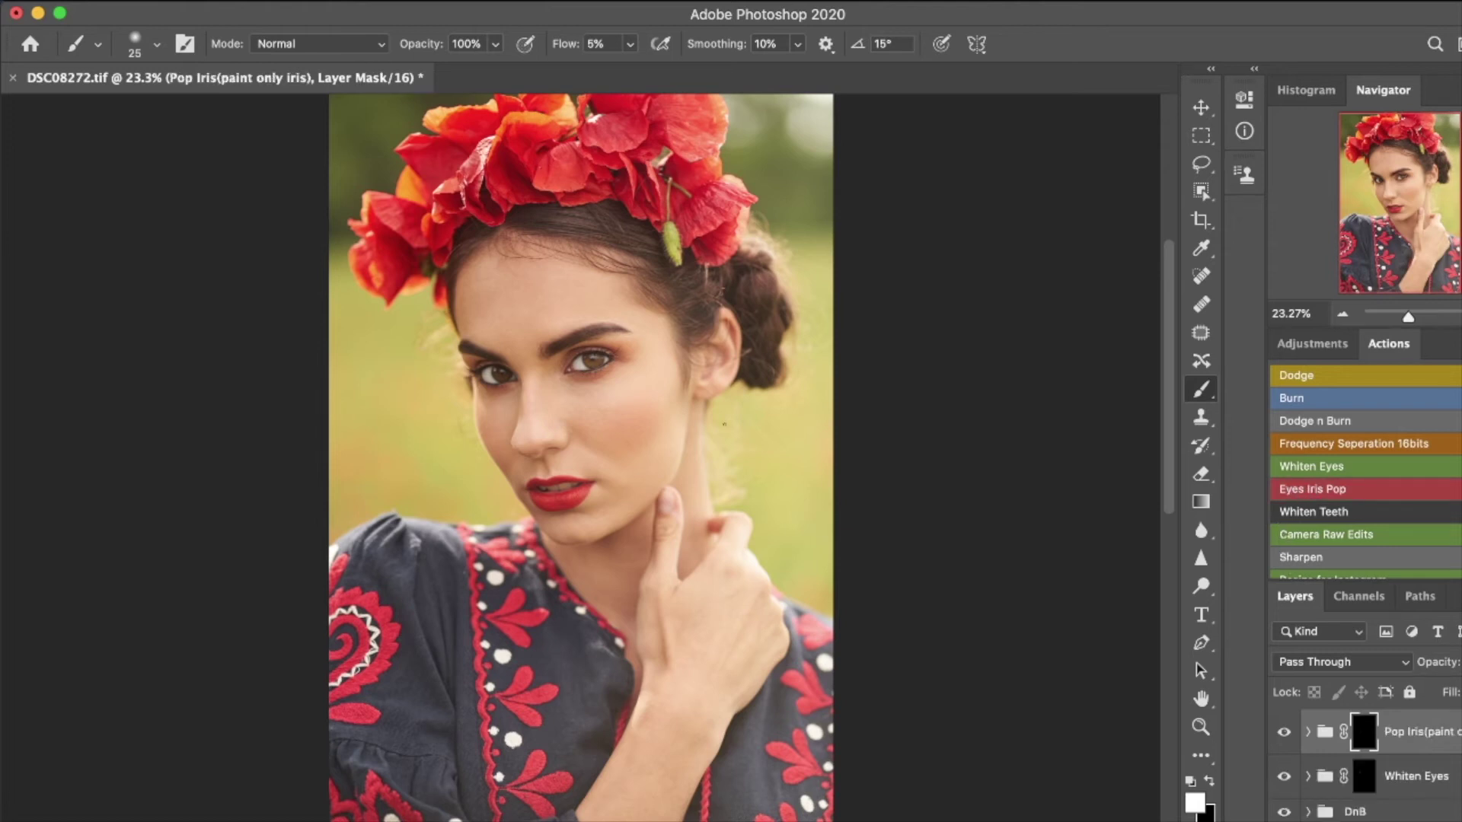
key("z")
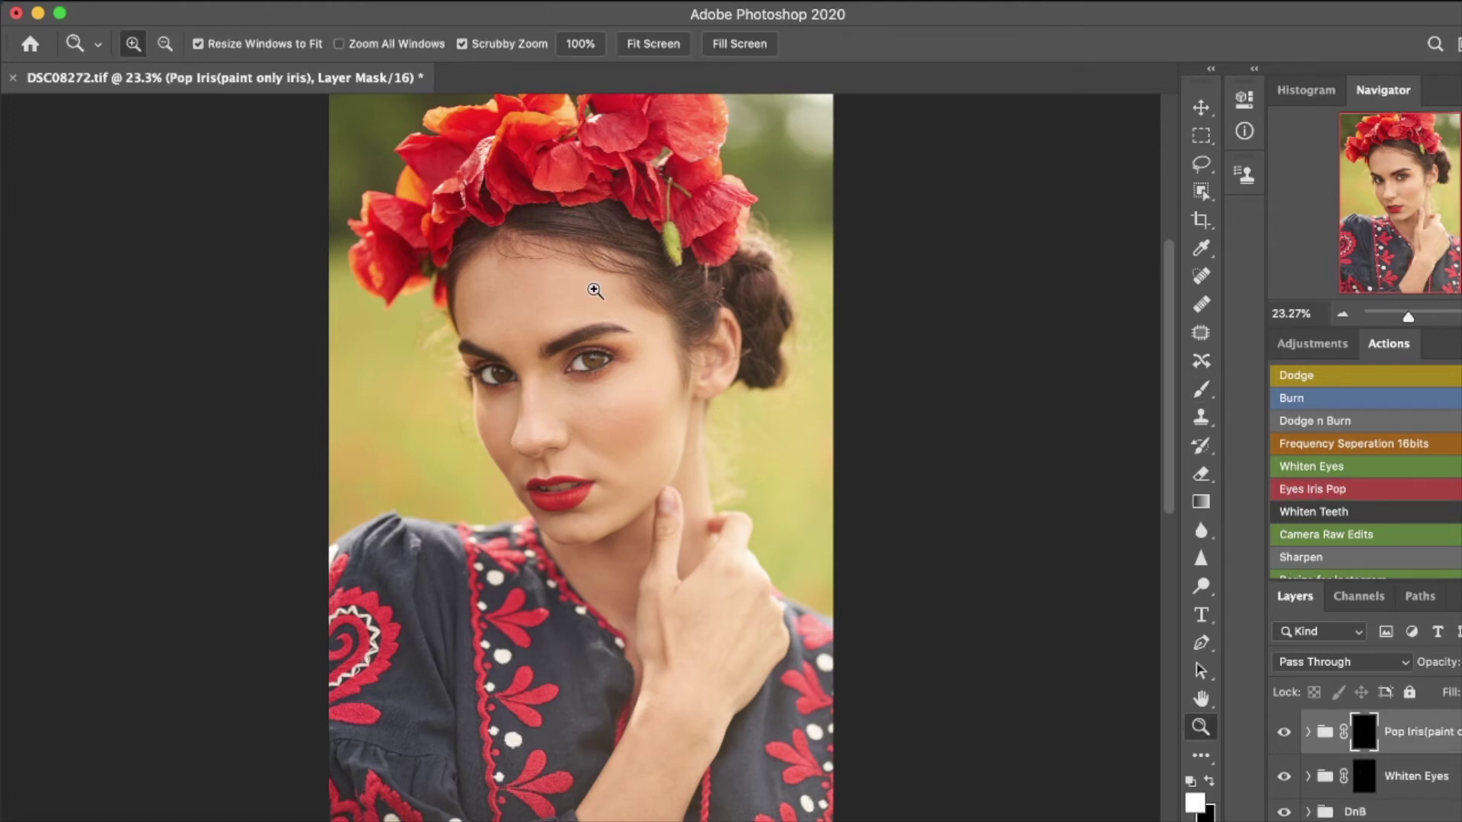
left_click_drag(615, 353, 761, 420)
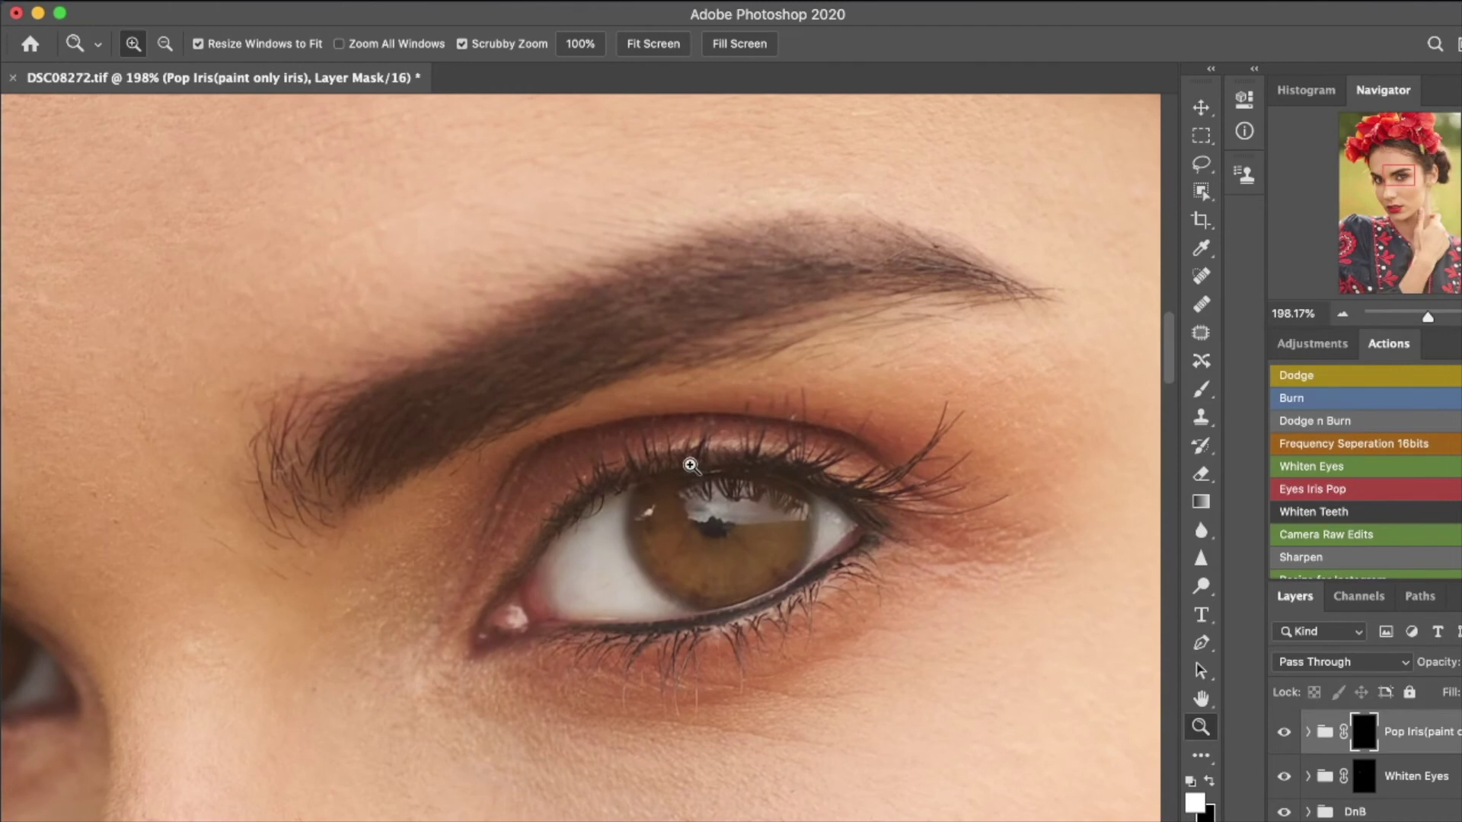
key("b")
key("bracketright")
key("bracketright")
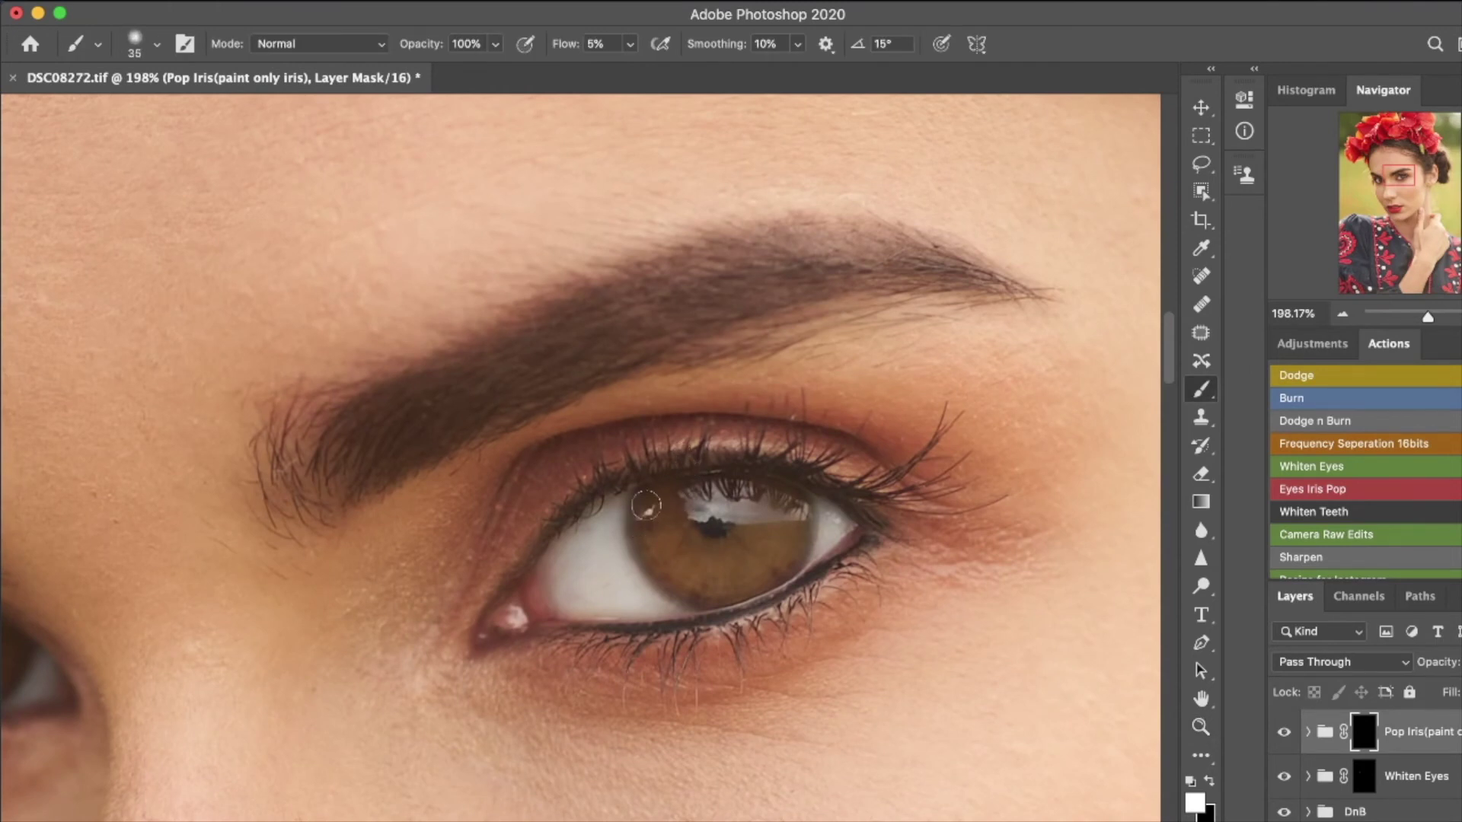
left_click(629, 44)
left_click_drag(628, 70, 876, 171)
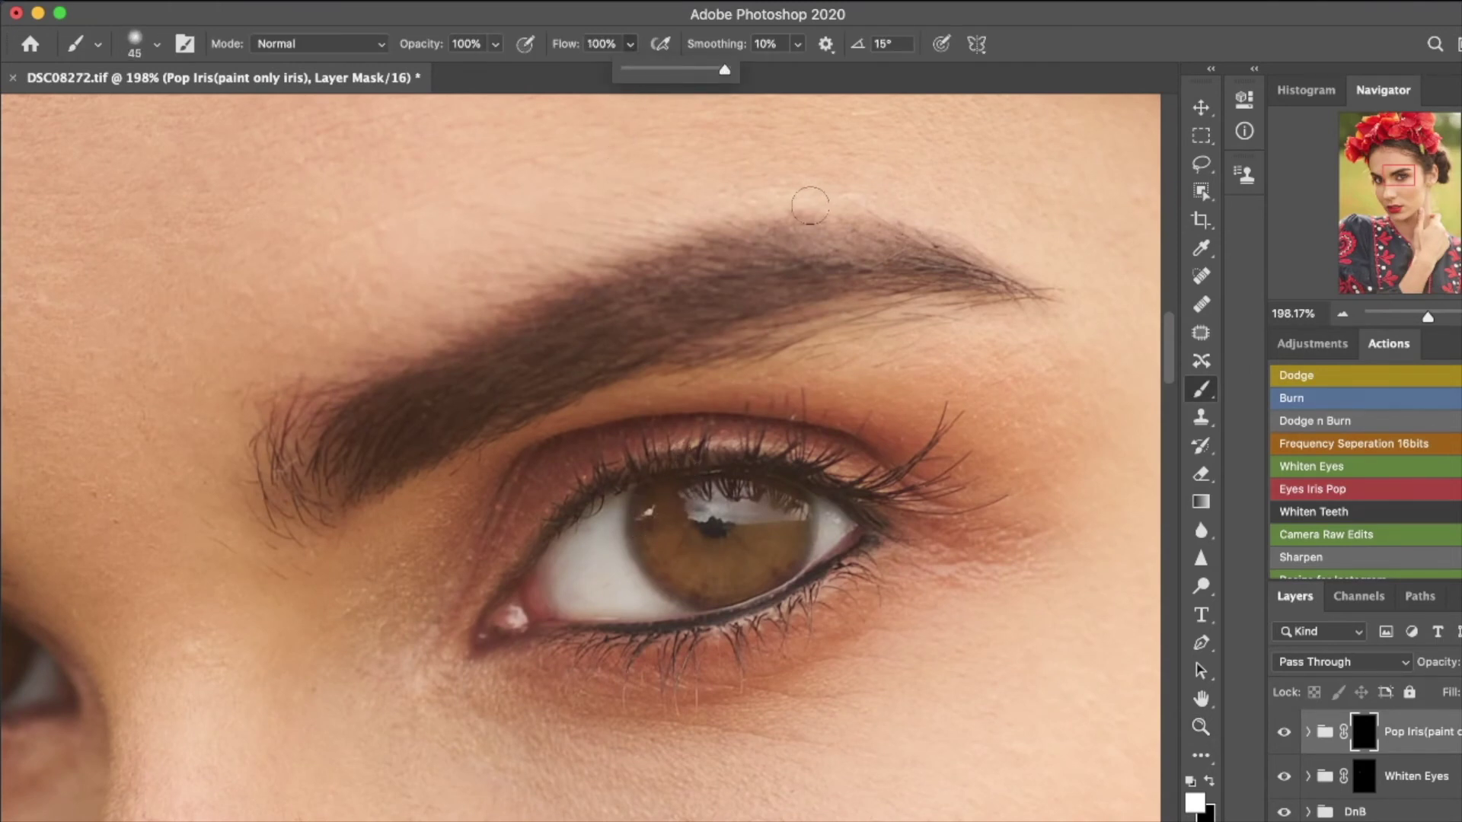
left_click(1158, 528)
Step: Paint both irises in white on the Pop Iris mask with the 45 px brush and compare the portrait with the group hidden
key("bracketleft")
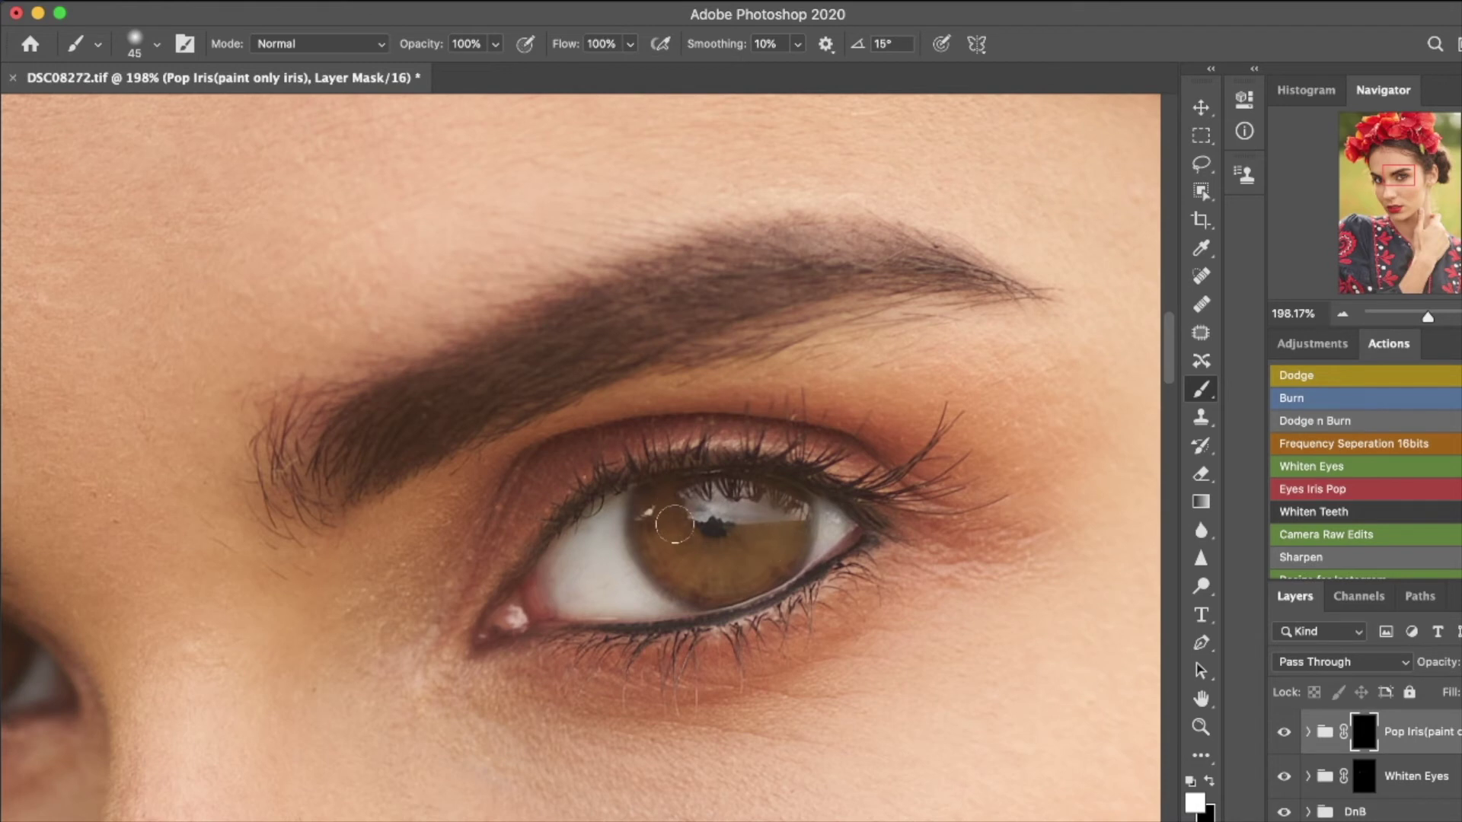
key("bracketright")
mouse_move(653, 509)
left_mouse_down()
mouse_move(694, 569)
mouse_move(734, 576)
mouse_move(789, 528)
left_mouse_up()
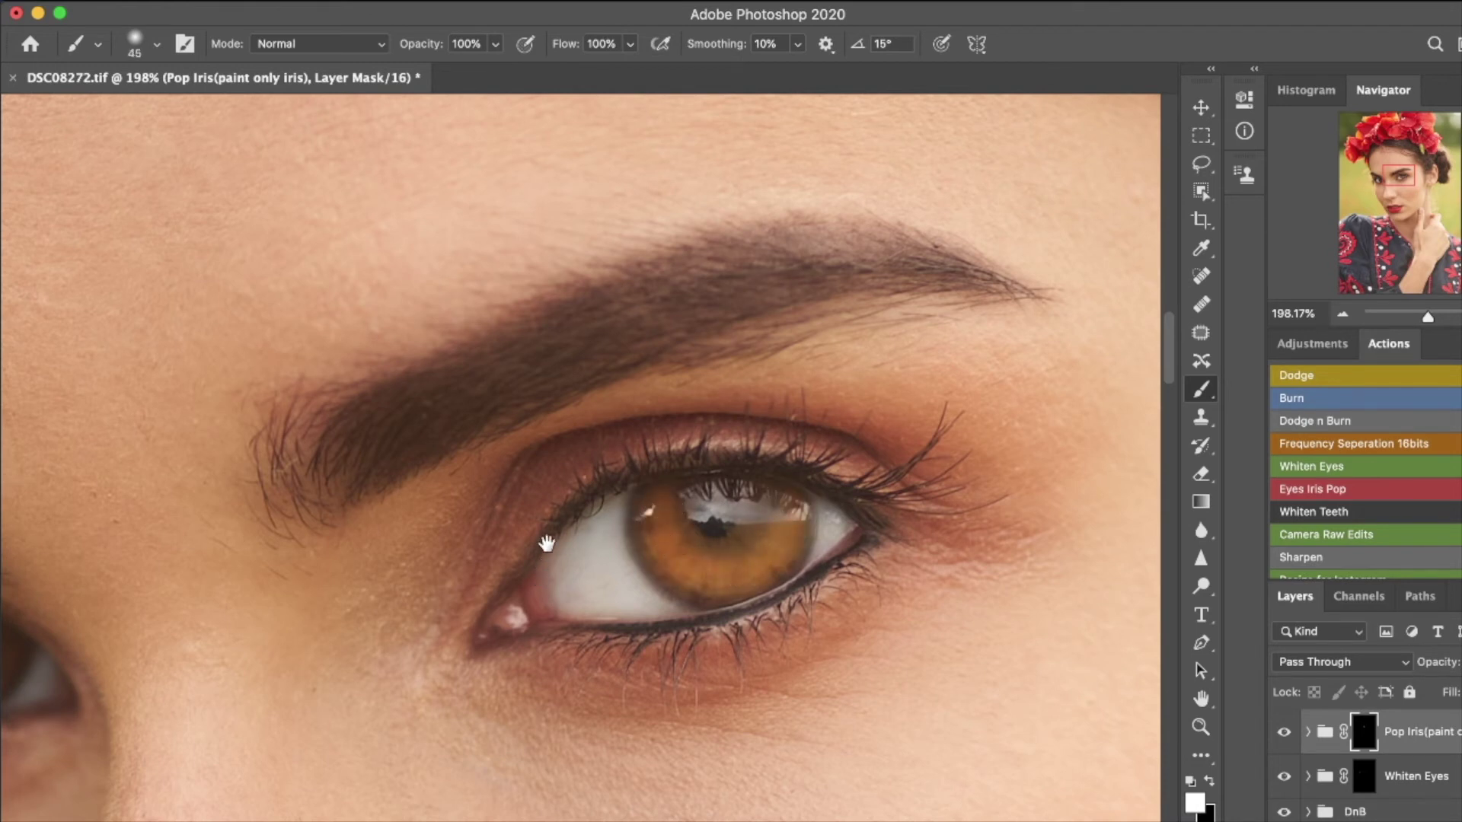
mouse_move(777, 472)
left_mouse_down()
mouse_move(965, 443)
mouse_move(1218, 369)
left_mouse_up()
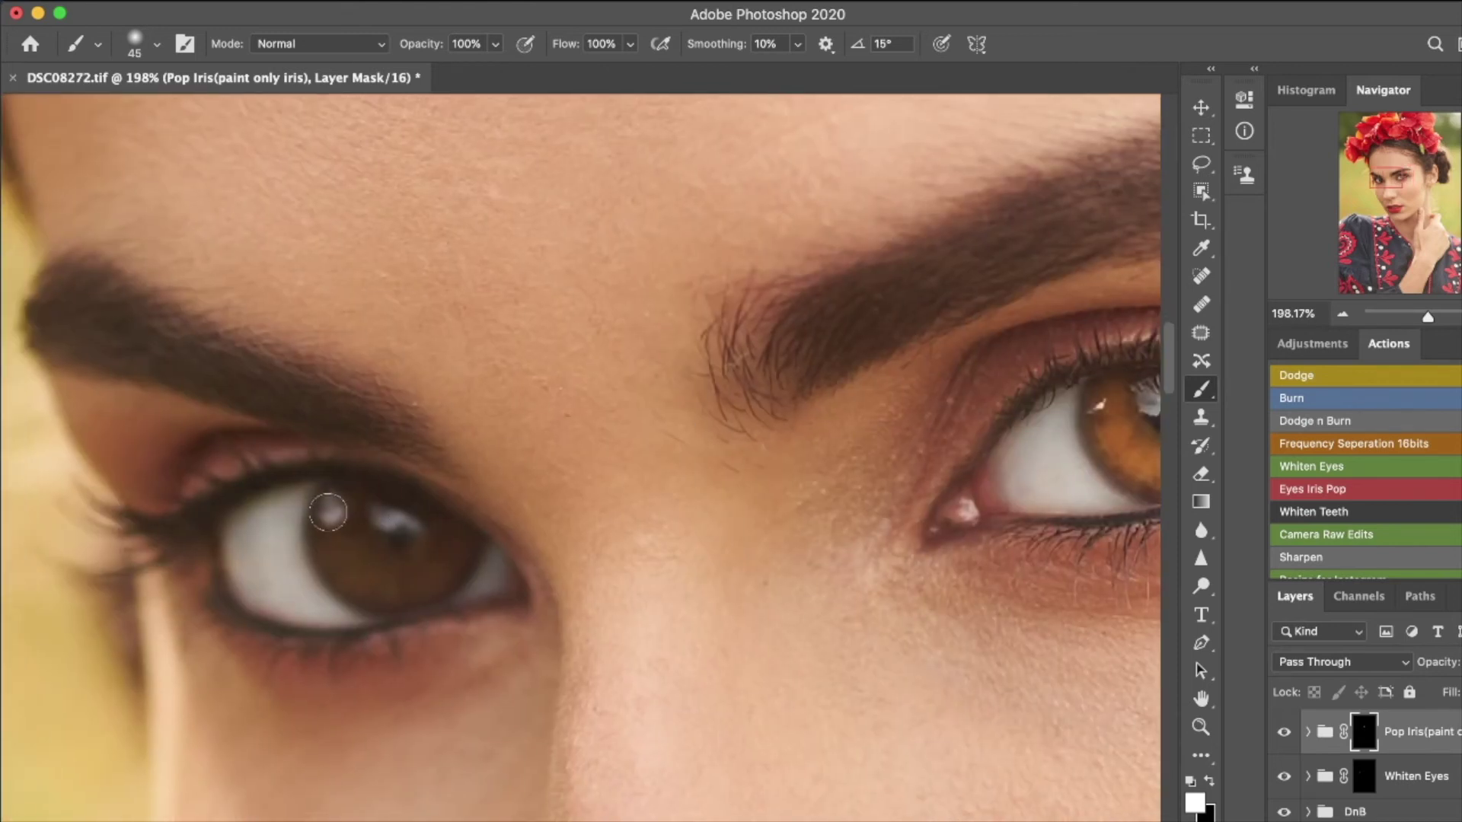
mouse_move(367, 578)
left_mouse_down()
mouse_move(444, 558)
mouse_move(470, 528)
mouse_move(476, 542)
left_mouse_up()
left_click_drag(951, 585, 663, 525)
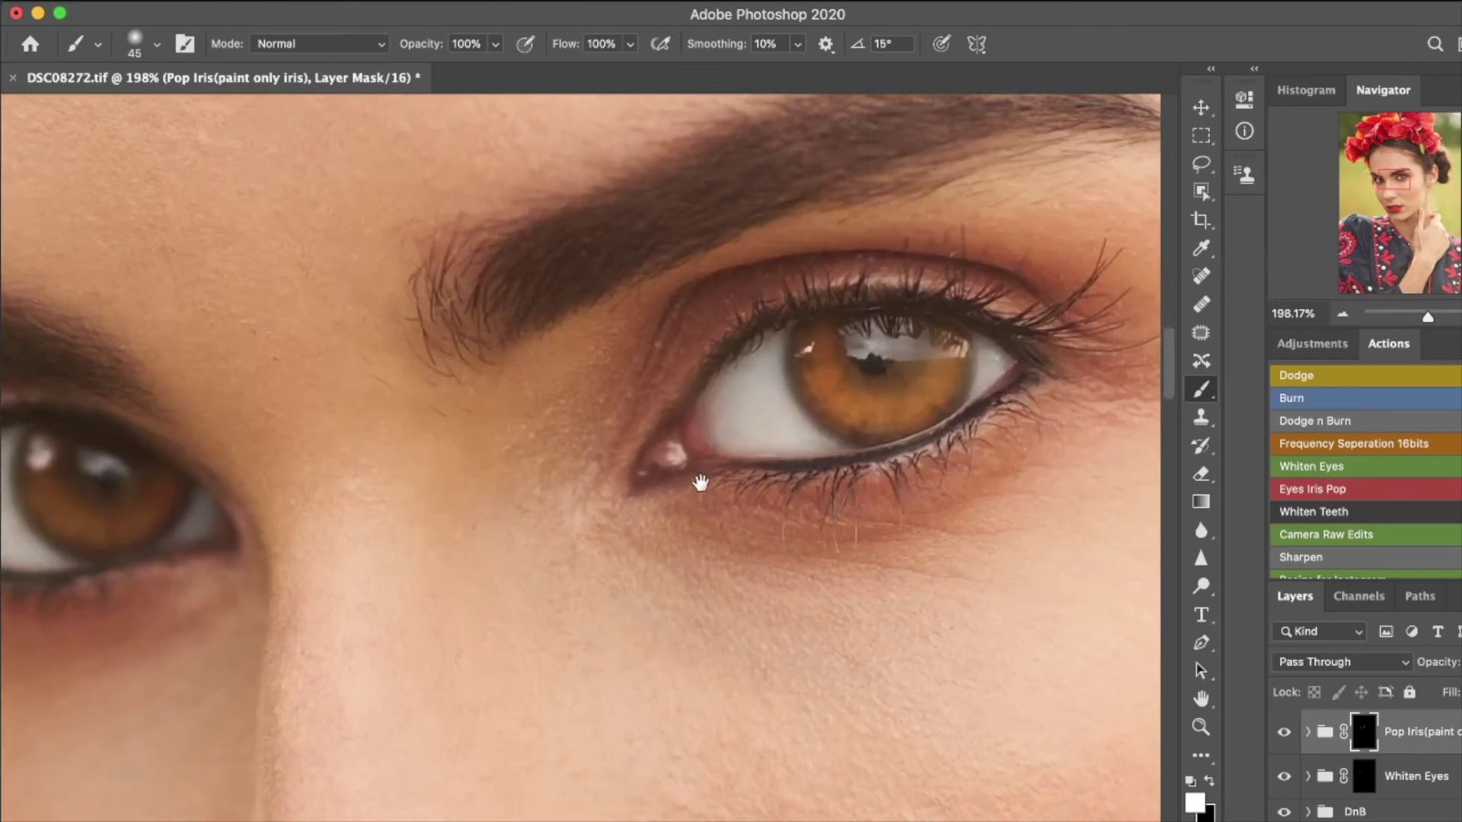
key("super+0")
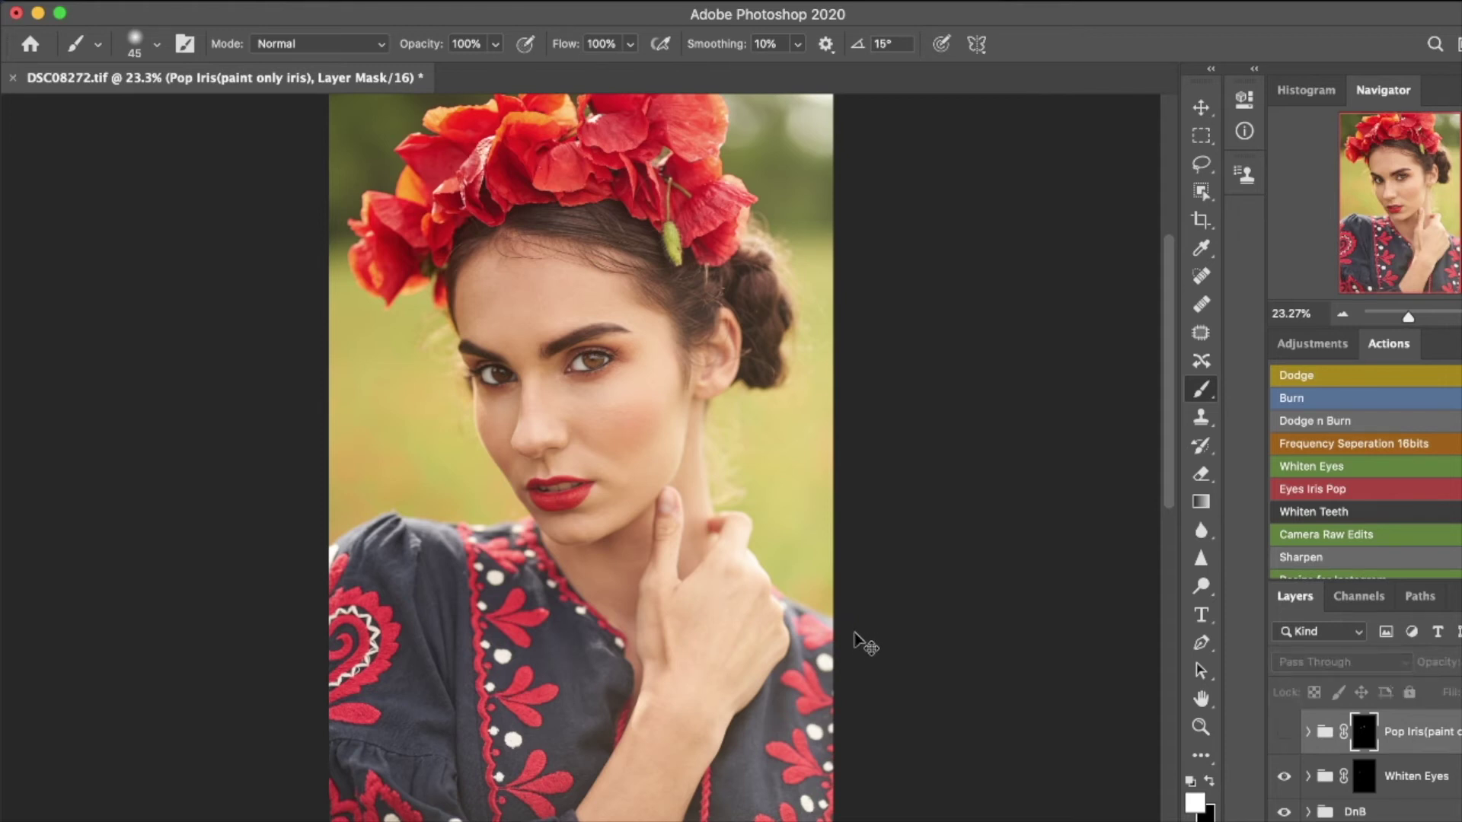
left_click_drag(835, 653, 832, 656)
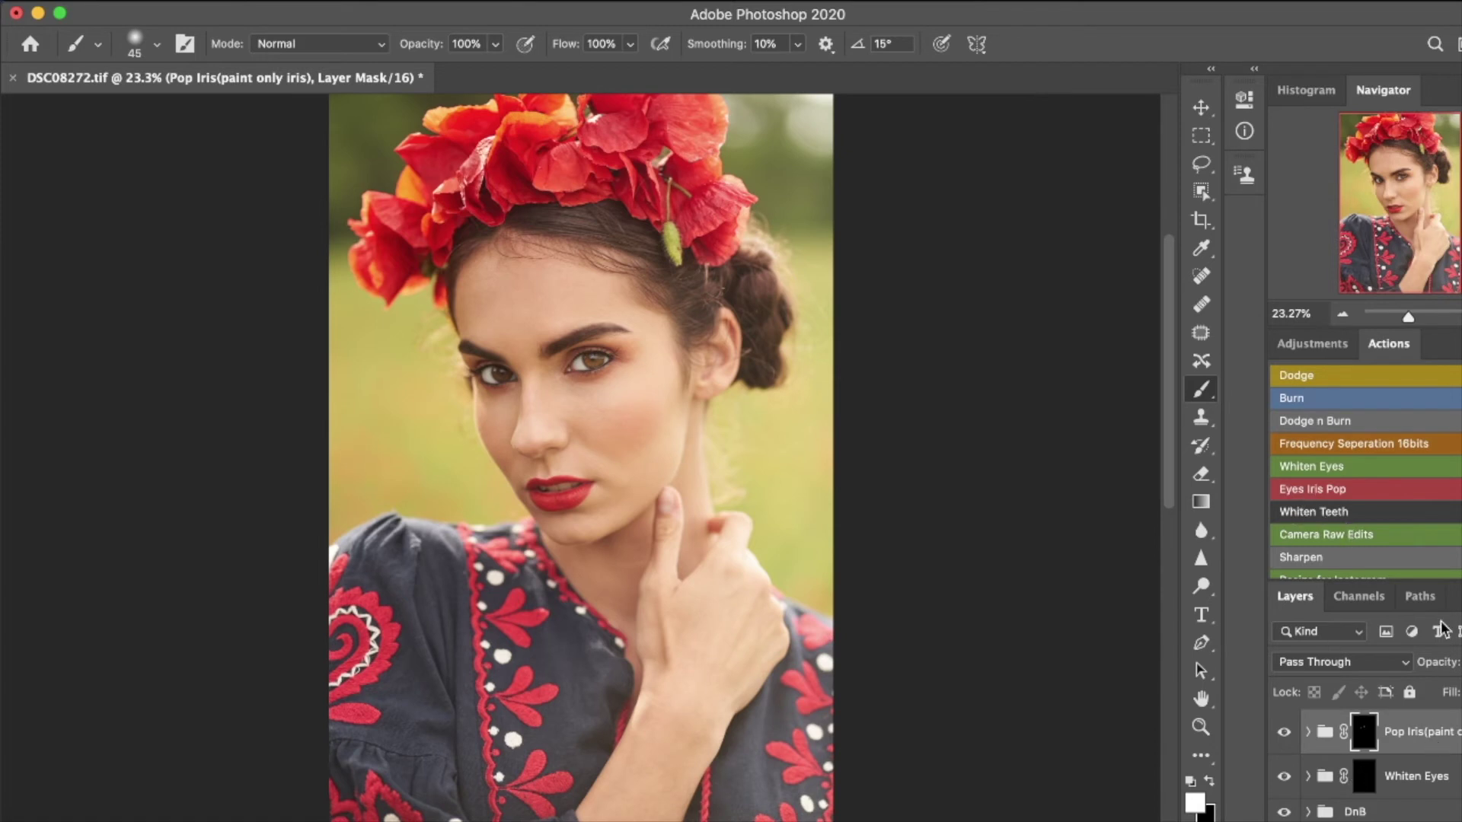
Step: Run the Whiten Teeth action to add its masked group above the iris group
left_click(1329, 512)
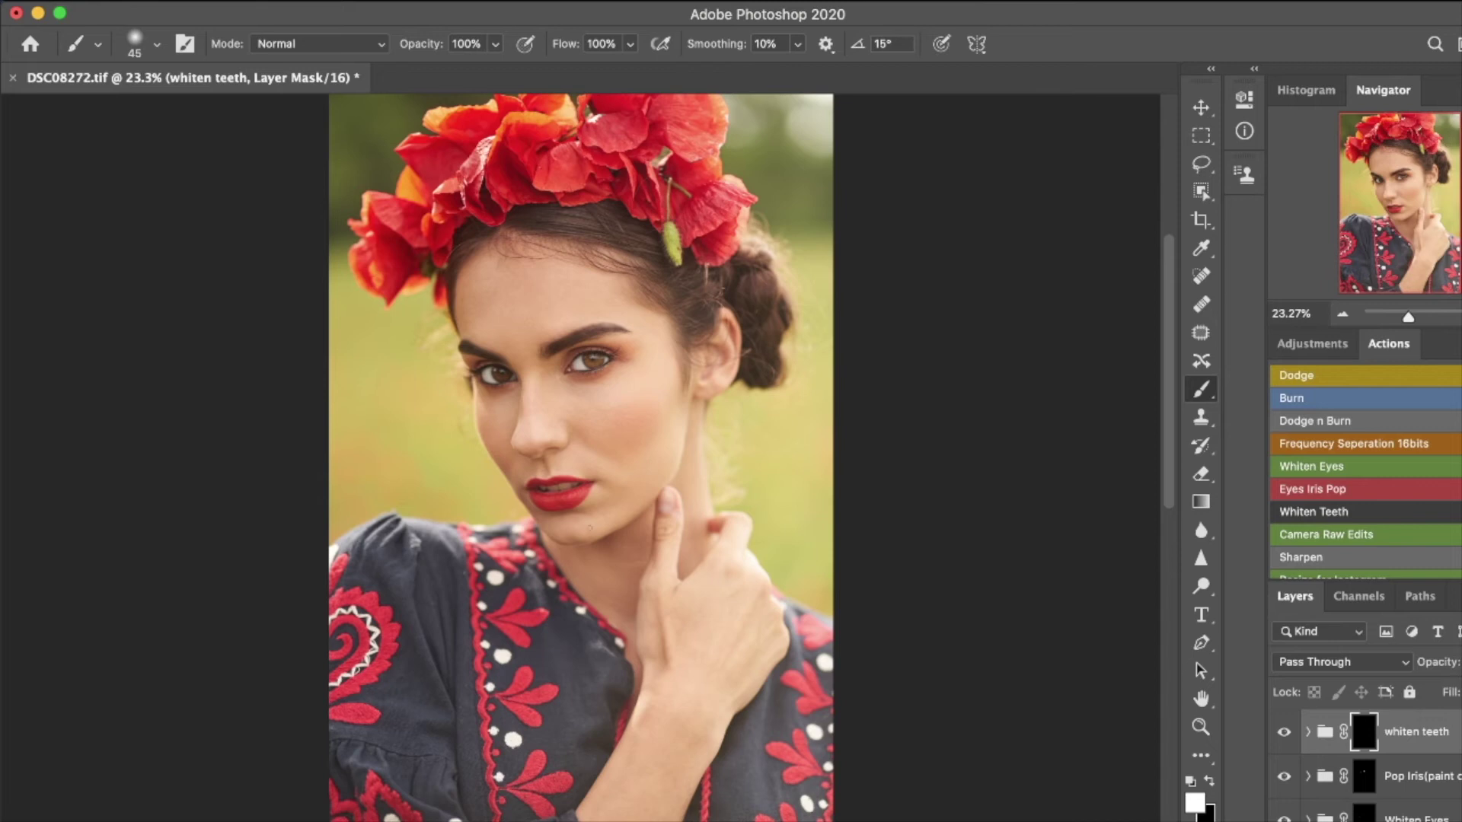
Step: Paint the visible teeth white on the whiten teeth mask with a 25 px brush
key("z")
left_click_drag(544, 514, 693, 455)
key("b")
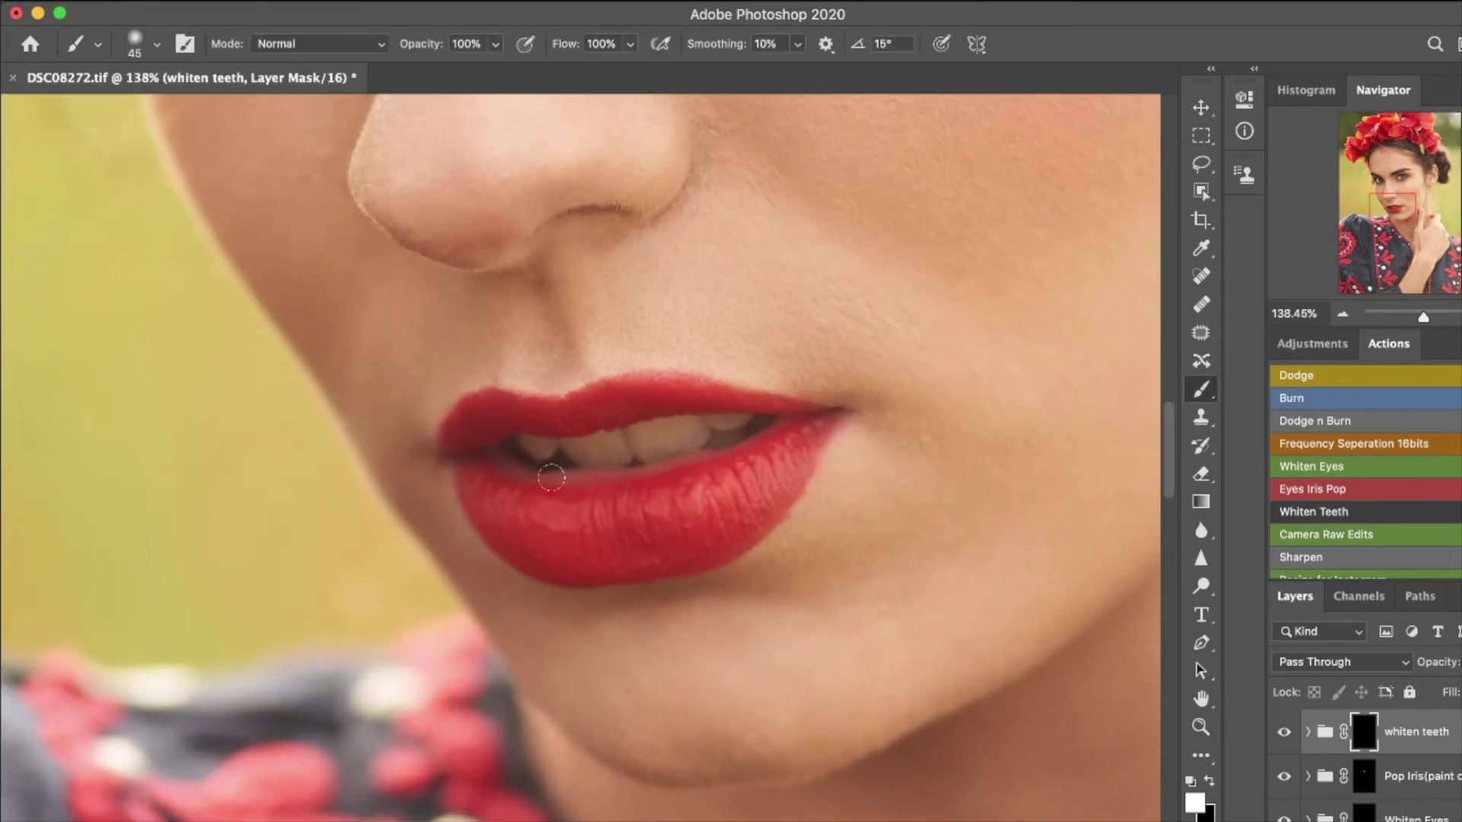
key("bracketleft")
key("bracketleft")
mouse_move(524, 442)
left_mouse_down()
mouse_move(557, 574)
mouse_move(529, 447)
mouse_move(622, 461)
mouse_move(615, 432)
mouse_move(576, 443)
mouse_move(608, 451)
mouse_move(645, 431)
mouse_move(663, 434)
mouse_move(634, 442)
mouse_move(644, 458)
mouse_move(688, 447)
left_mouse_up()
mouse_move(701, 439)
left_mouse_down()
mouse_move(646, 435)
mouse_move(660, 449)
mouse_move(695, 436)
mouse_move(629, 454)
mouse_move(755, 410)
mouse_move(702, 421)
mouse_move(738, 432)
mouse_move(714, 450)
mouse_move(665, 452)
left_mouse_up()
key("j")
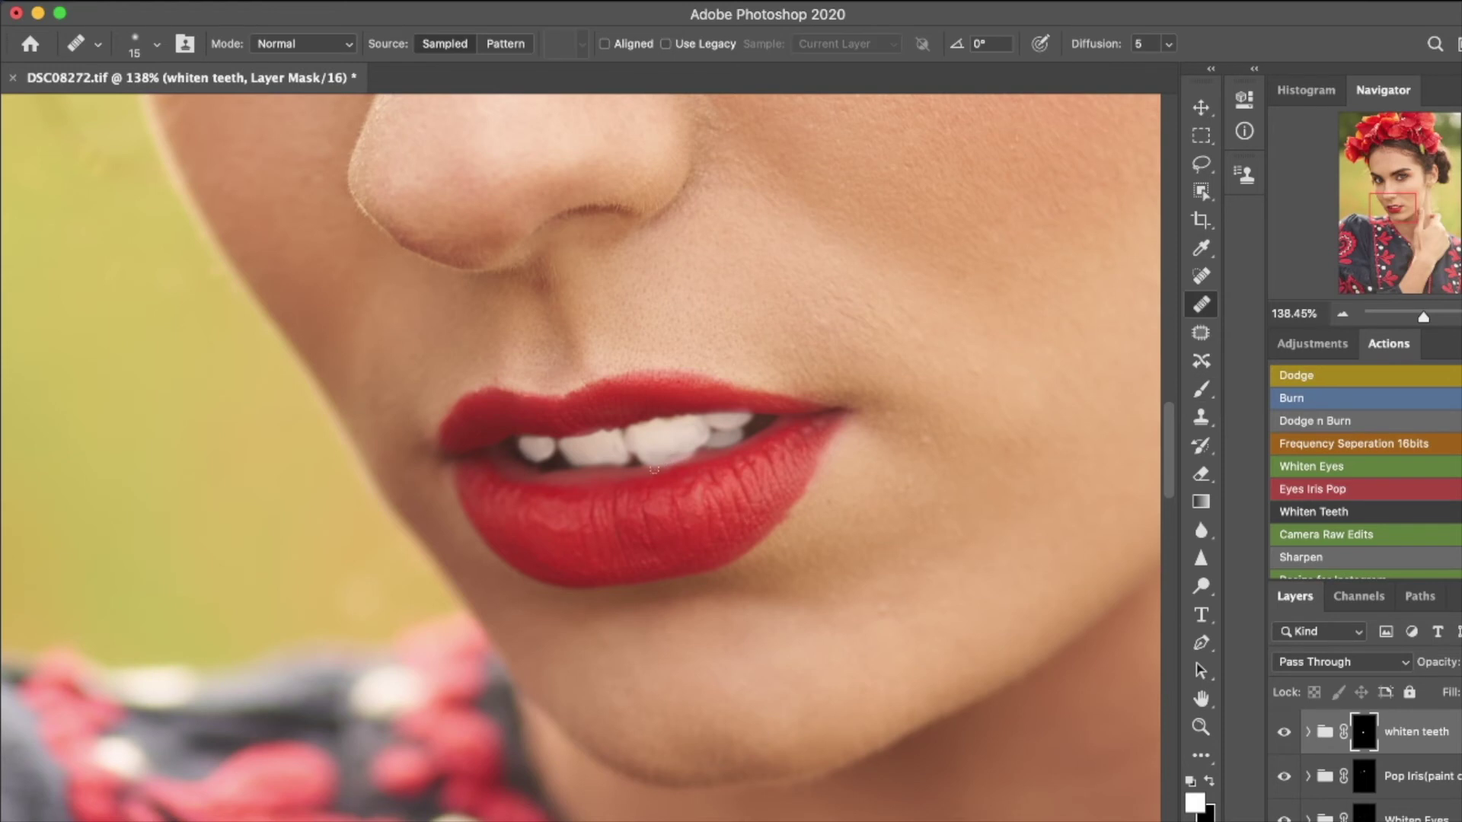
left_click(650, 469)
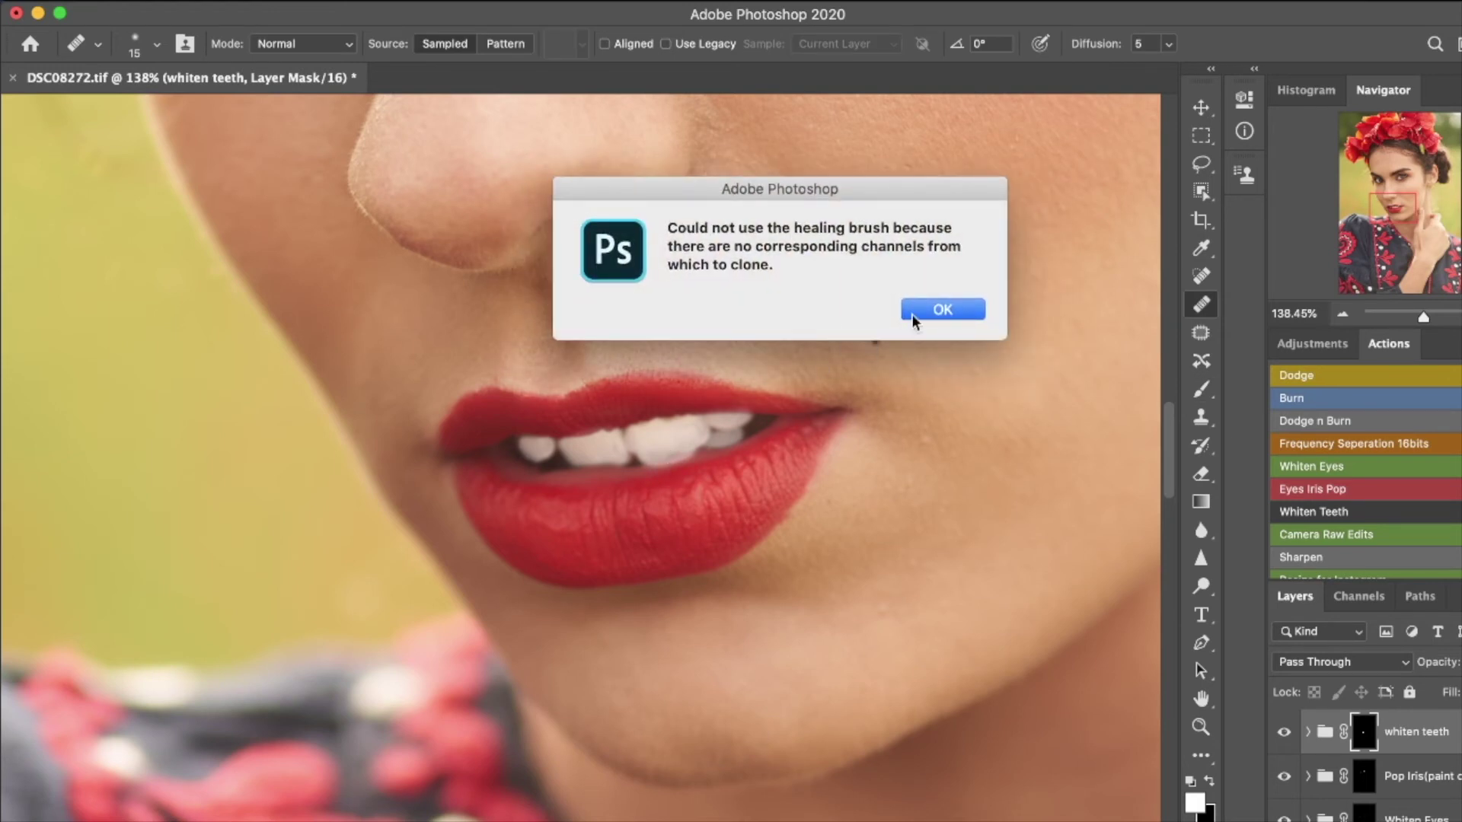
left_click(939, 310)
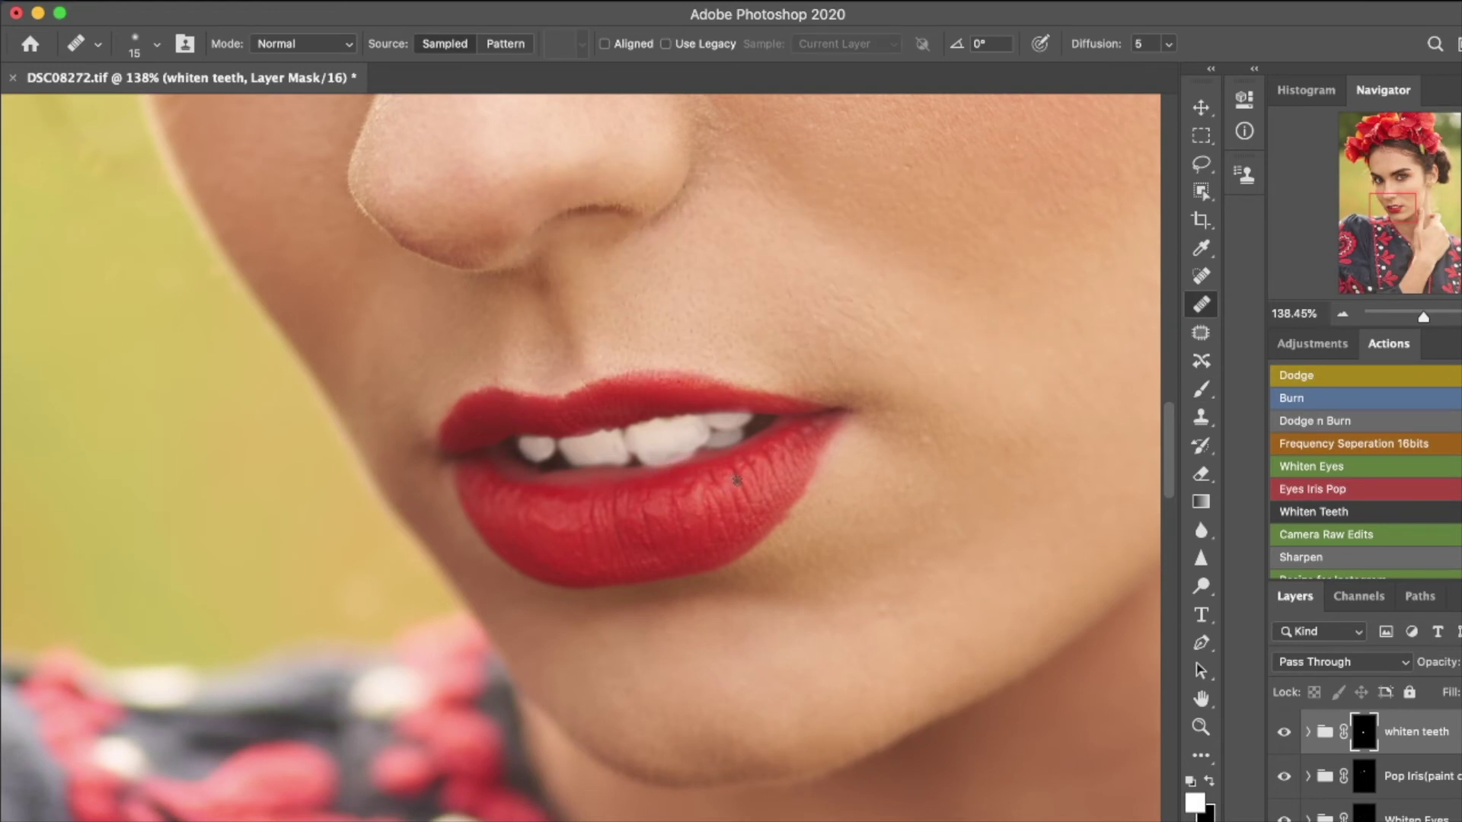
Step: Paint black on the whiten teeth mask along the teeth's lower edge and compare the portrait with the group hidden
key("b")
key("x")
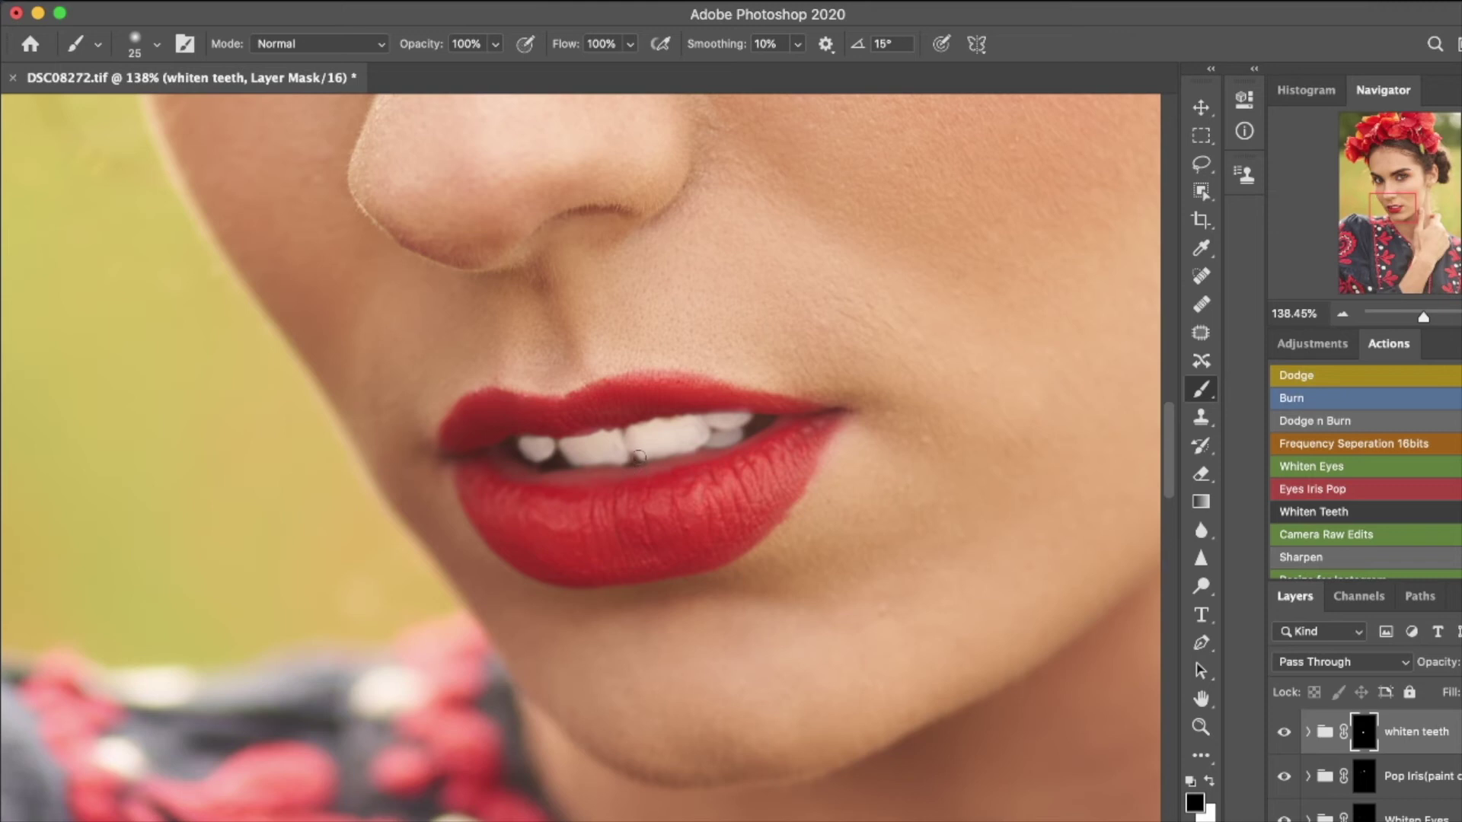
left_click_drag(729, 440, 737, 440)
key("x")
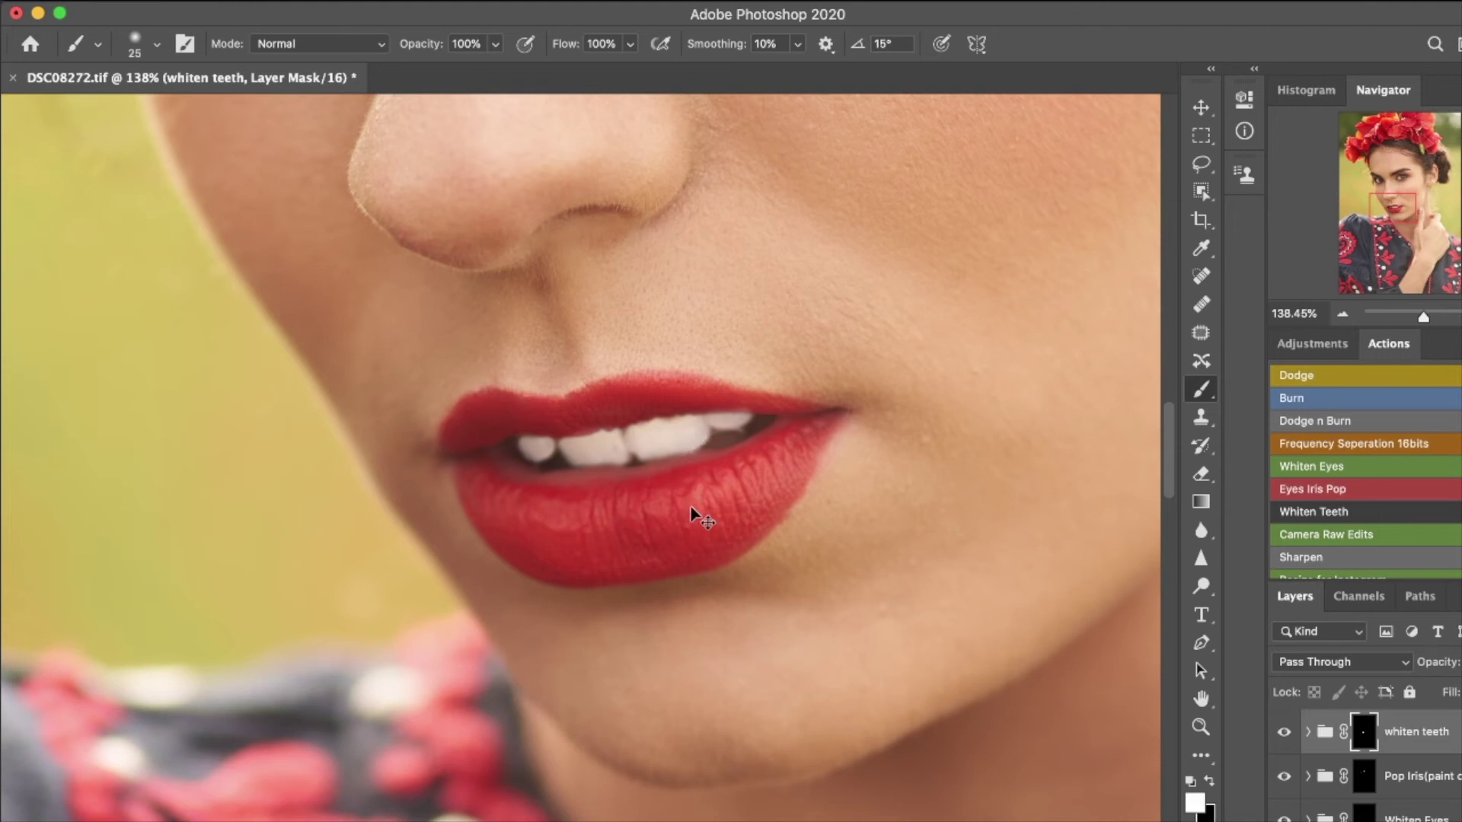
key("super+0")
key("super+comma")
key("super+comma")
key("super+comma")
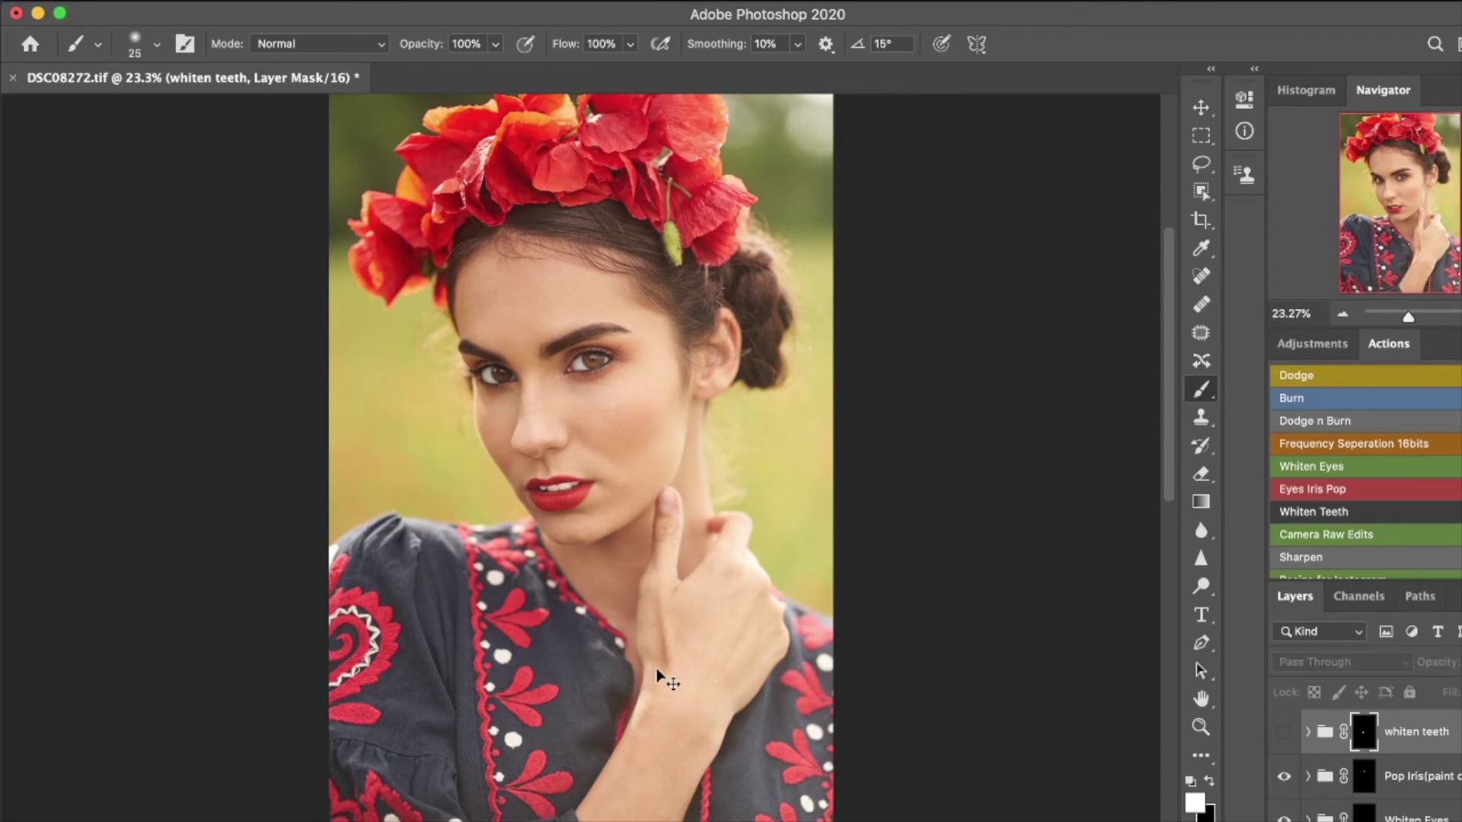
key("super+comma")
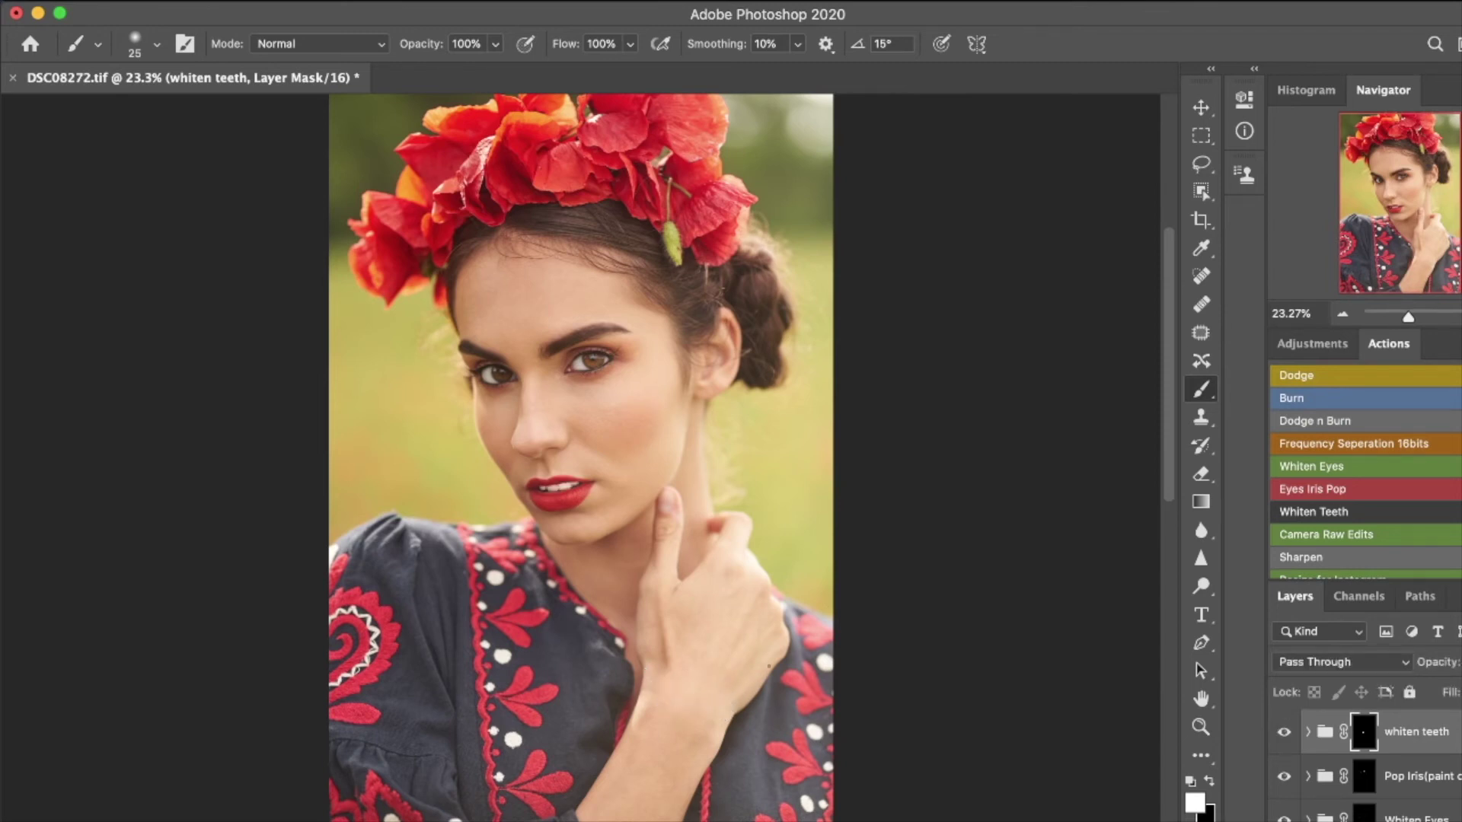
Step: Set the whiten teeth group's opacity to 50% and compare the portrait with the group hidden and shown
type("50")
left_click(1283, 731)
left_click(1285, 732)
left_click(1285, 732)
left_click(1284, 732)
left_click(1284, 731)
left_click(1284, 732)
Step: Add a new empty layer above the whiten teeth group and name it hair
key("super+alt+shift+n")
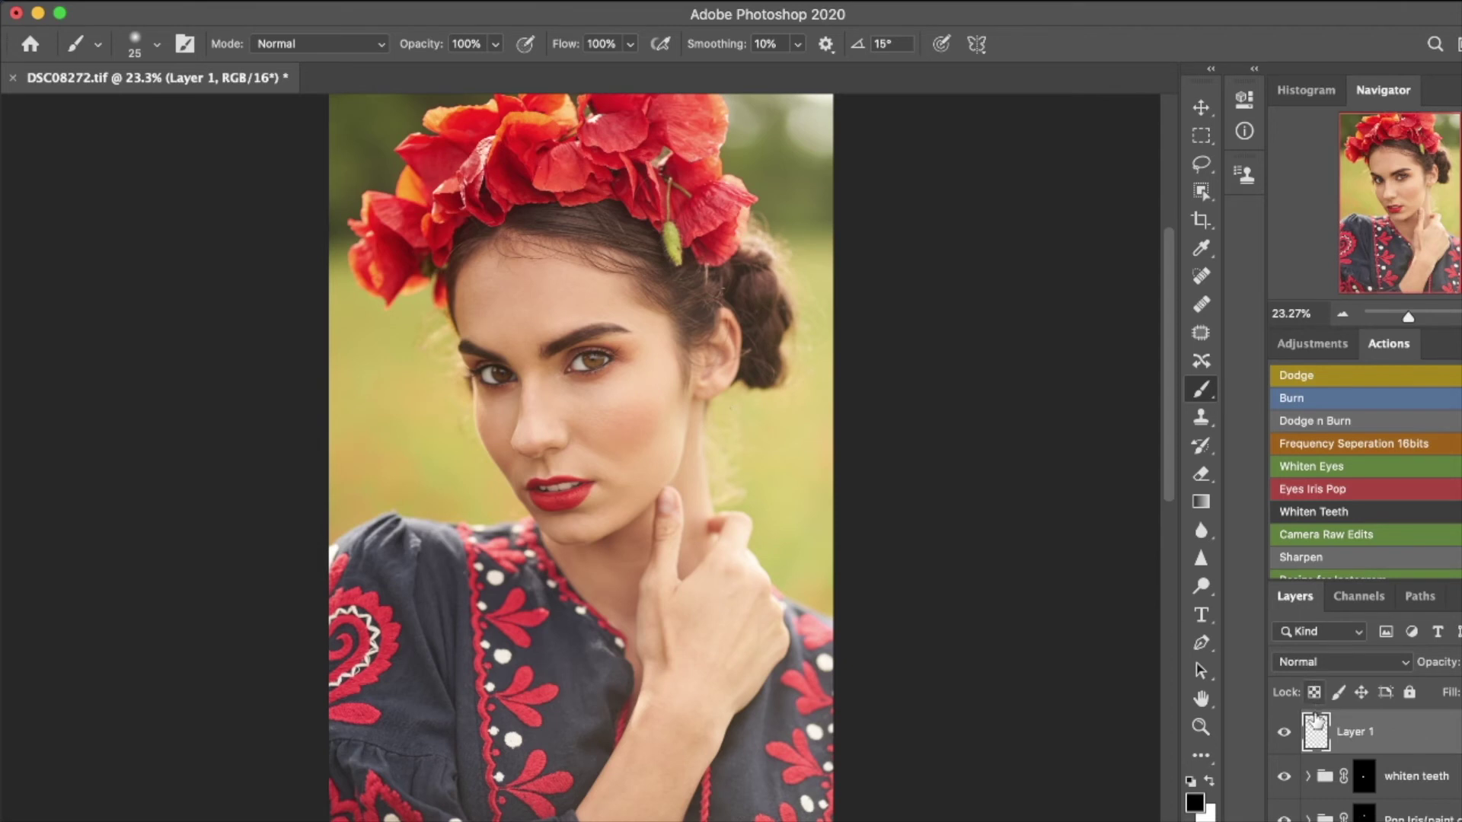
double_click(1351, 731)
type("Hair")
key("Return")
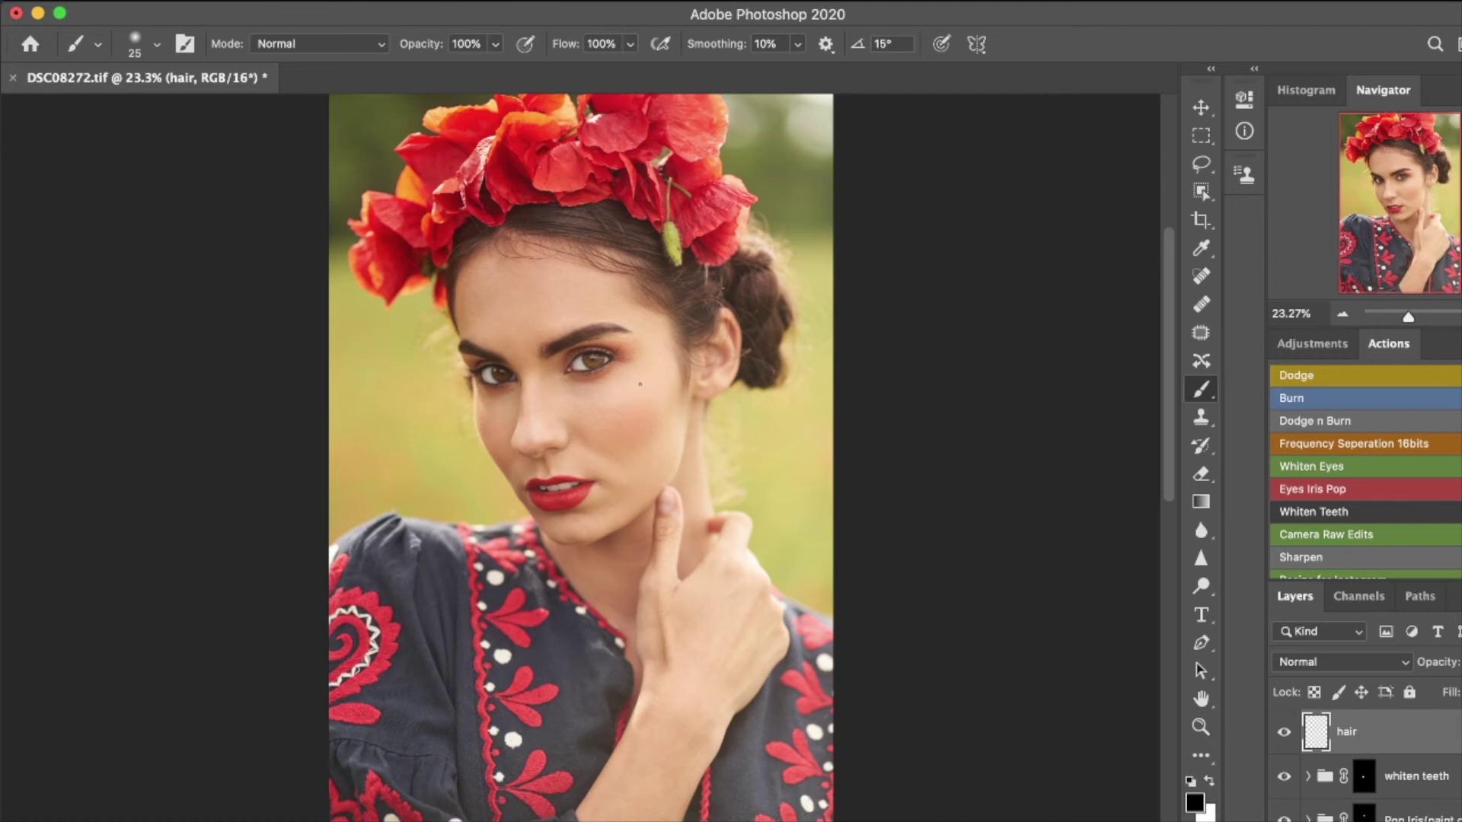
Step: Heal the first stray hairs on the upper forehead with the Healing Brush, sampling clean skin onto the hair layer
key("z")
left_click_drag(467, 235, 594, 362)
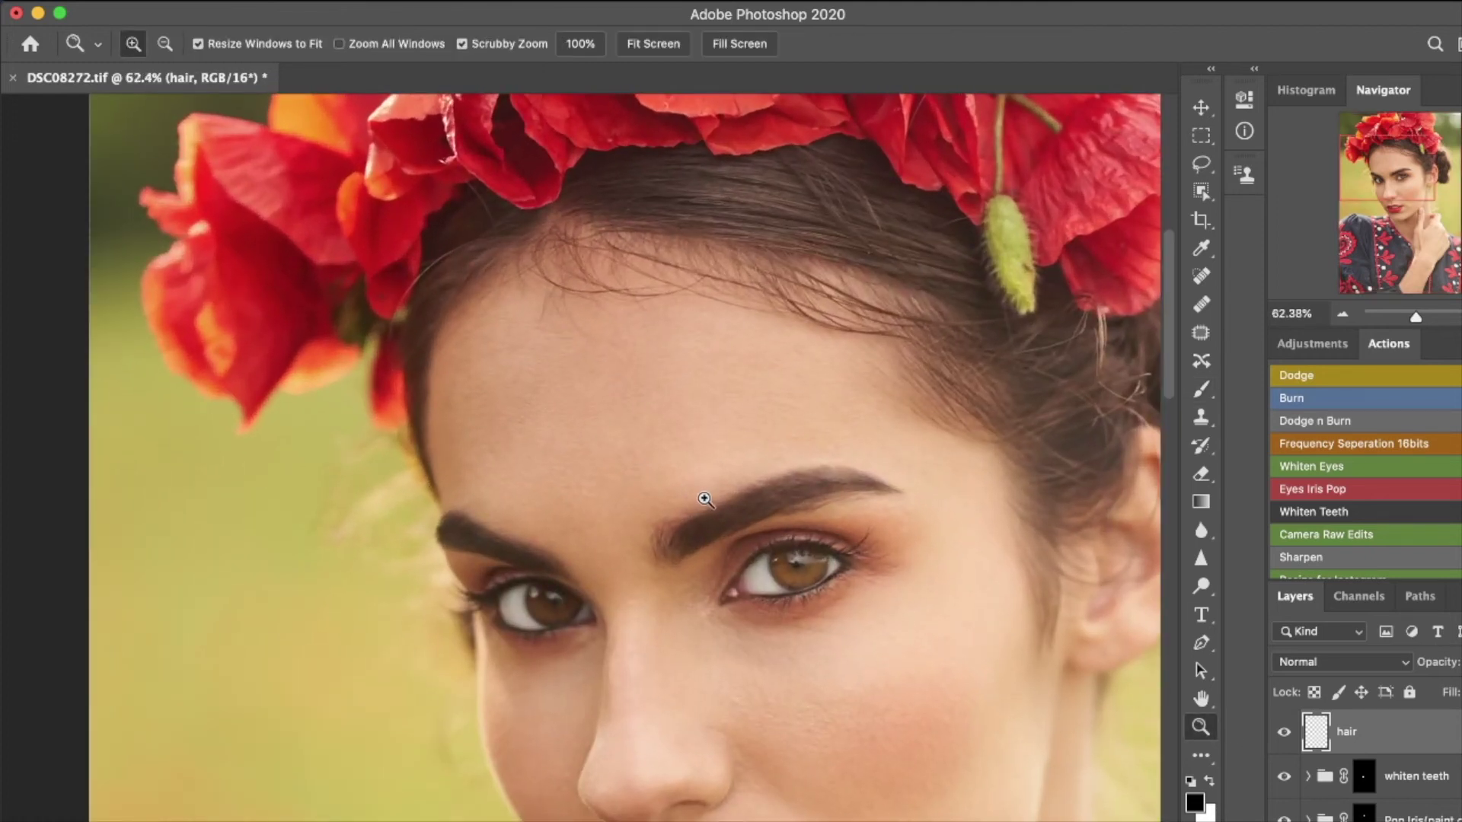
key("b")
key("j")
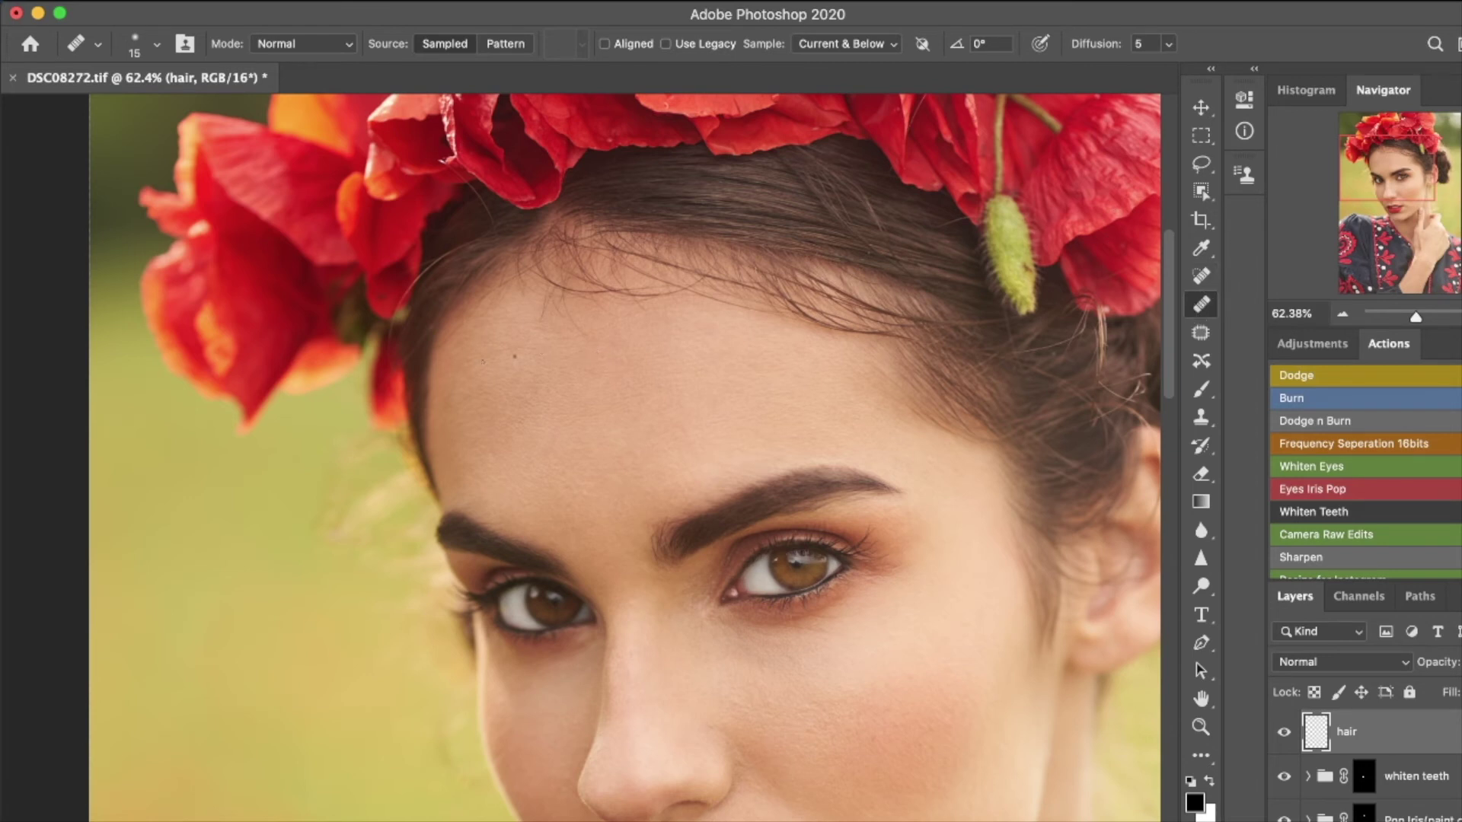
key("bracketright")
key("bracketright")
key("bracketright")
key("bracketright")
key("bracketright")
key("bracketright")
key("bracketright")
left_click(483, 338)
left_click(558, 369, "alt")
left_click(564, 323)
Step: Heal the loose hair tips below the forehead hairline with a 10 px Healing Brush, sampling the clean skin beside them
key("z")
left_click_drag(584, 316, 715, 313)
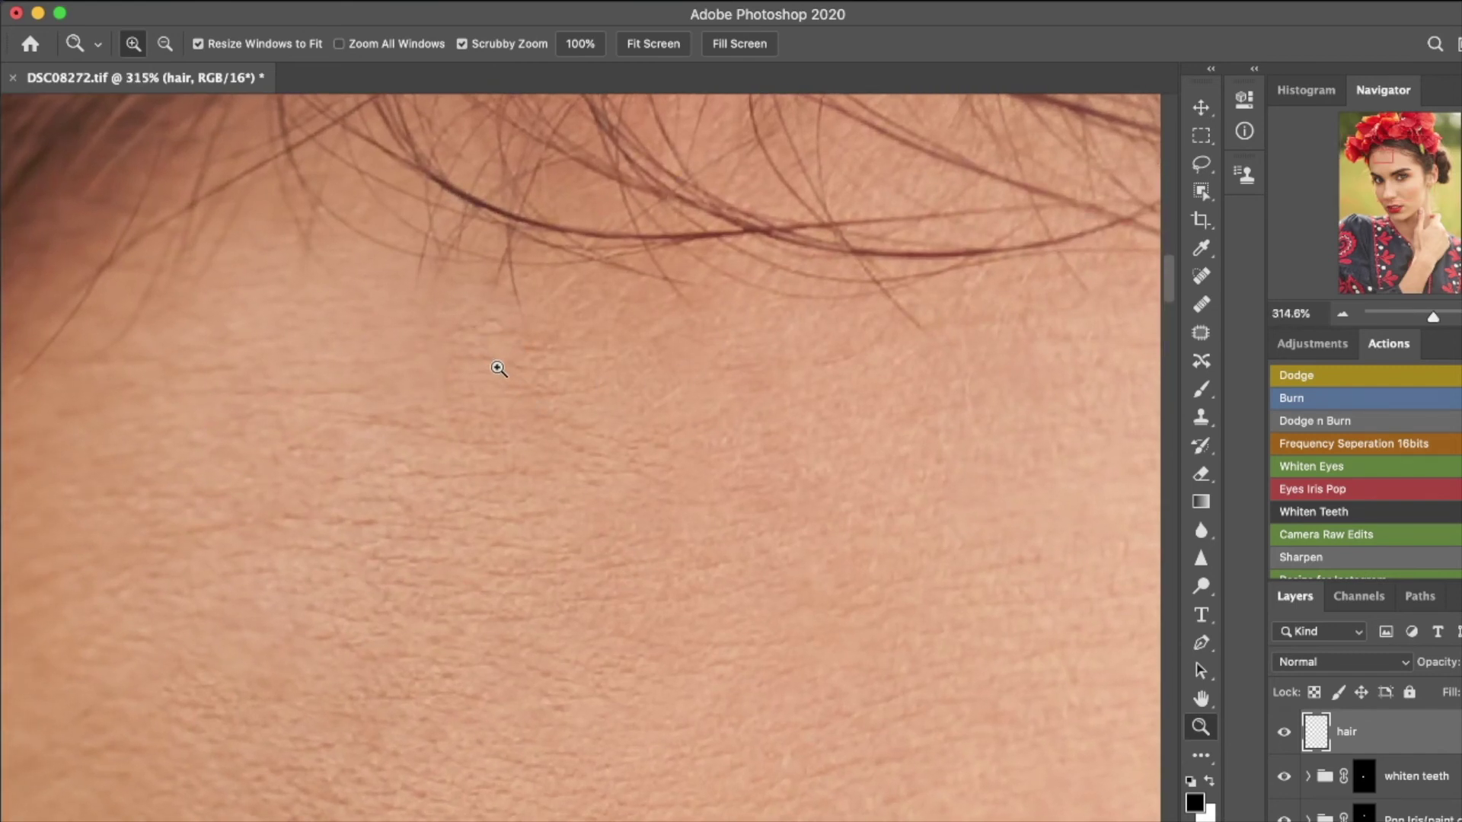
key("j")
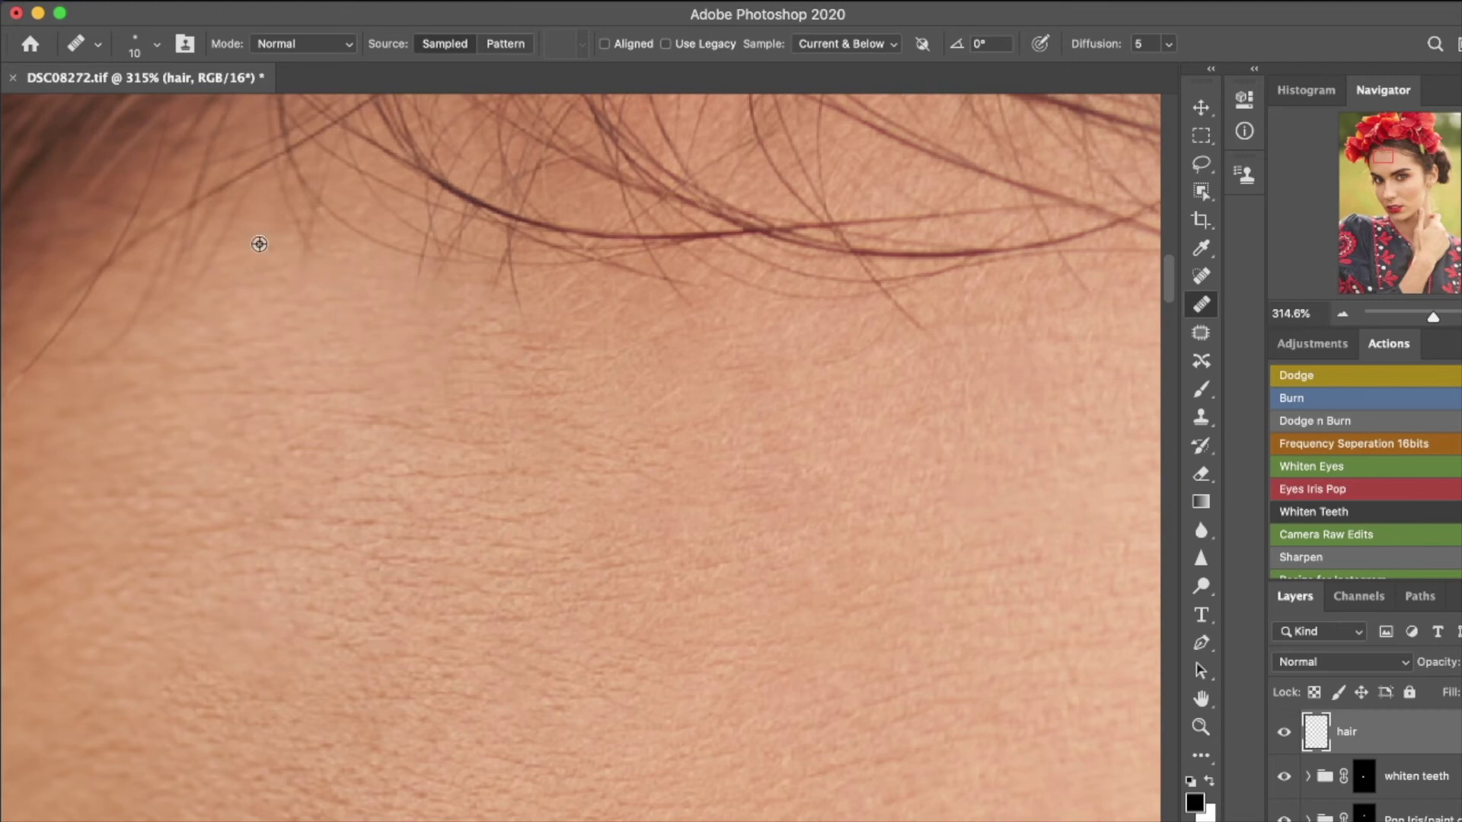
left_click(281, 281, "alt")
left_click(304, 242)
mouse_move(304, 243)
left_mouse_down()
mouse_move(292, 184)
mouse_move(311, 217)
mouse_move(303, 259)
left_mouse_up()
left_click(330, 253, "alt")
mouse_move(413, 278)
left_mouse_down()
mouse_move(440, 268)
mouse_move(491, 301)
mouse_move(501, 268)
mouse_move(491, 324)
left_mouse_up()
mouse_move(513, 272)
left_mouse_down()
mouse_move(526, 340)
mouse_move(516, 289)
left_mouse_up()
left_click_drag(674, 289, 689, 308)
Step: Resample clean forehead skin and heal the loose hair tips further along the hairline towards the ear
left_click(799, 366, "alt")
mouse_move(839, 378)
left_mouse_down()
mouse_move(806, 362)
mouse_move(887, 334)
mouse_move(855, 355)
left_mouse_up()
left_click_drag(893, 293, 925, 336)
left_click(1055, 293, "alt")
left_click(1068, 269)
Step: Heal the remaining fine wisps below the curled strands at the centre of the hairline, resampling nearby skin
left_click_drag(1035, 353, 642, 325)
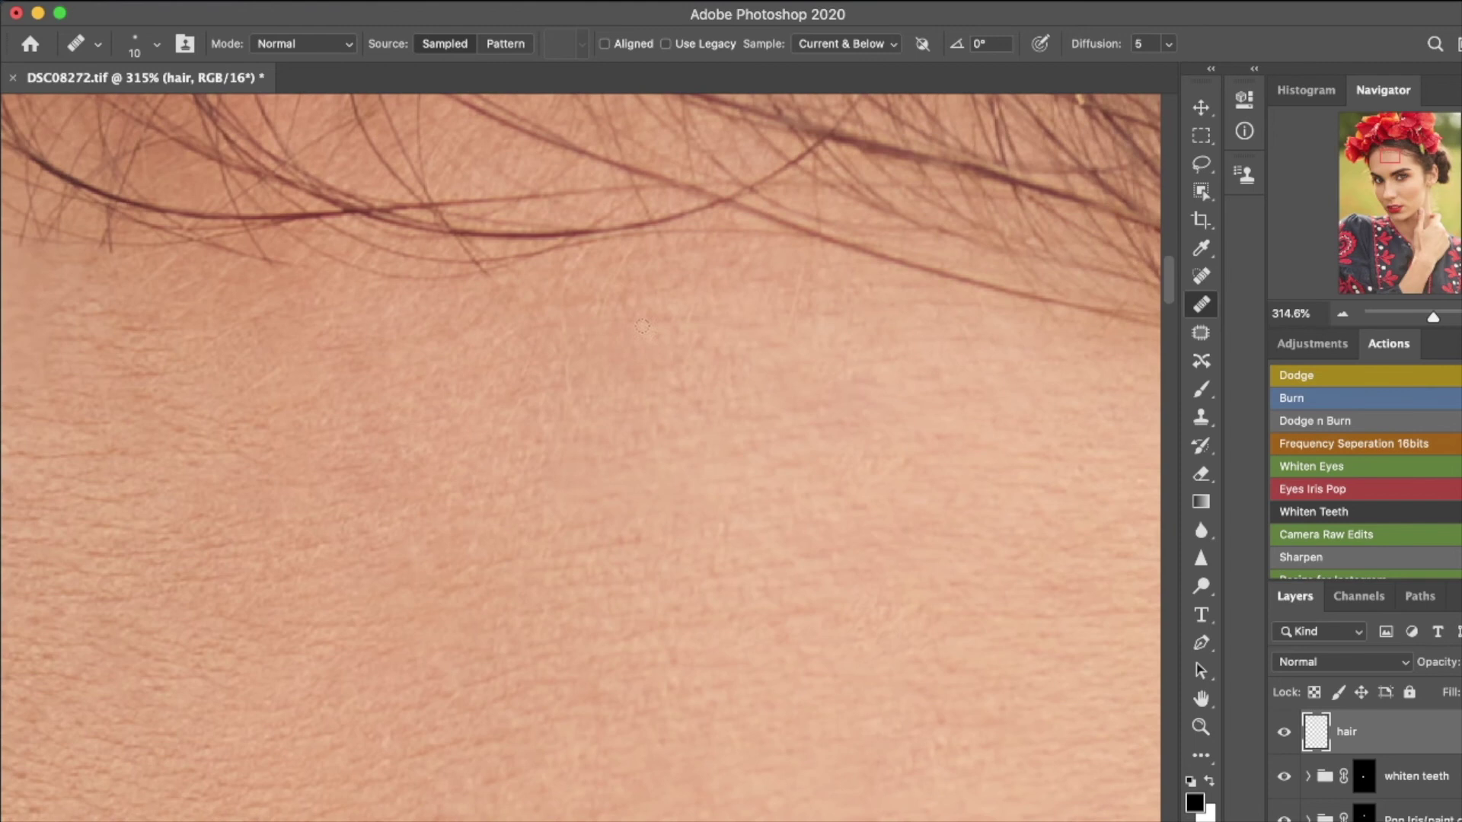
key("super+minus")
key("super+minus")
key("super+minus")
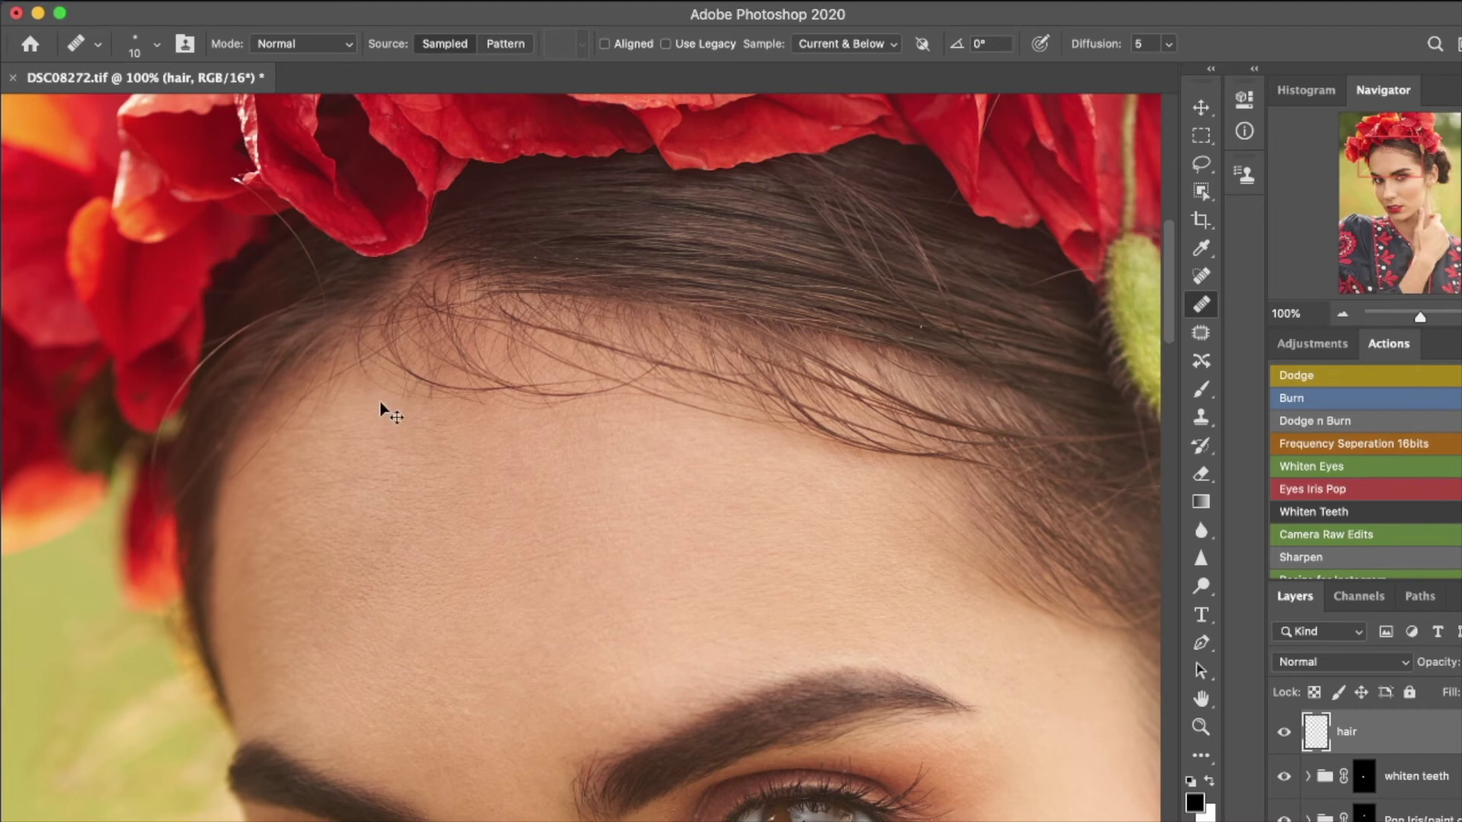
key("super+equal")
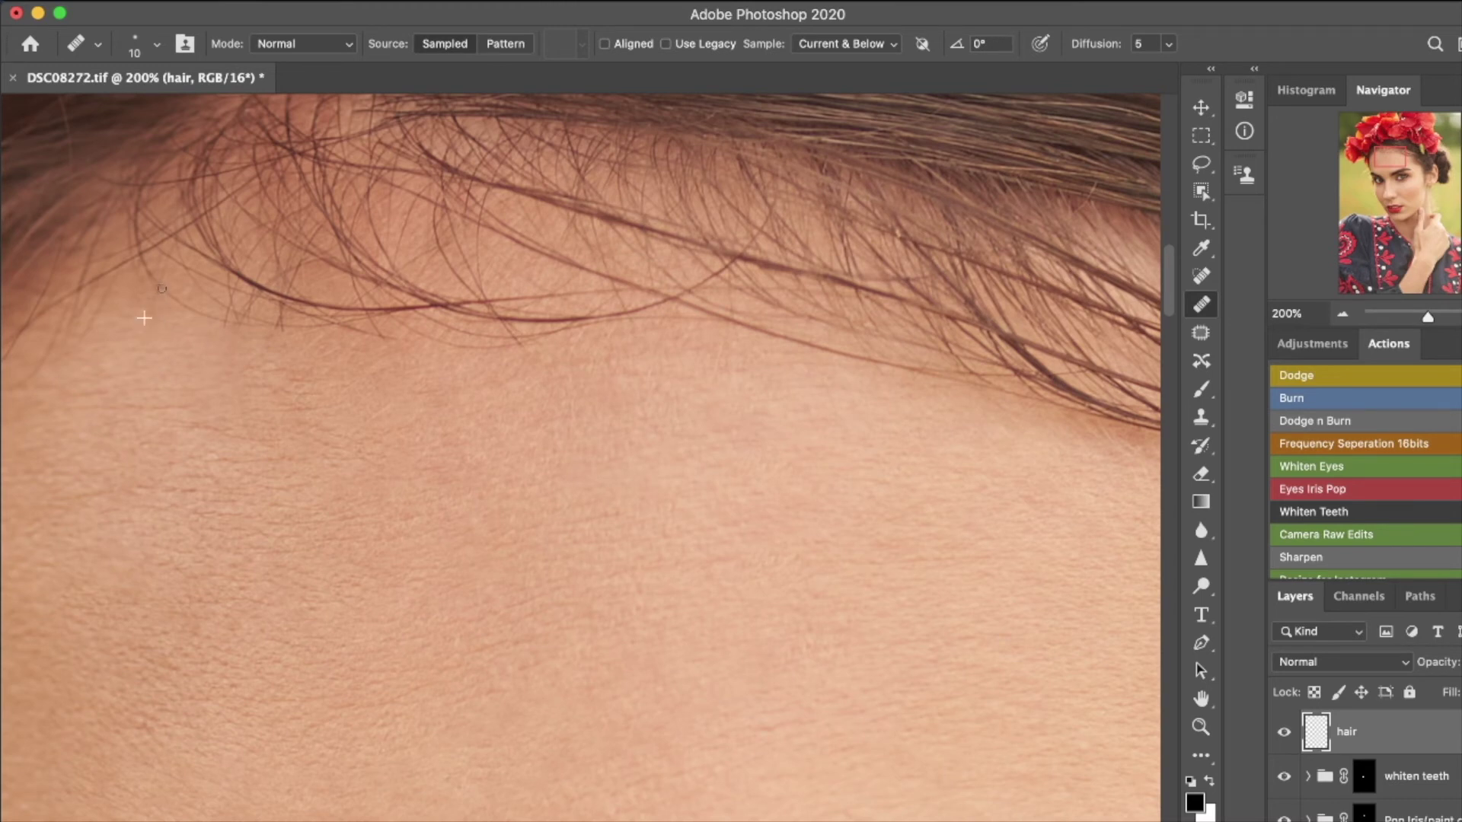
left_click_drag(169, 295, 205, 326)
left_click_drag(224, 329, 229, 326)
left_click(340, 357, "alt")
mouse_move(350, 329)
left_mouse_down()
mouse_move(385, 343)
mouse_move(369, 323)
mouse_move(388, 340)
mouse_move(400, 325)
mouse_move(401, 347)
mouse_move(451, 367)
mouse_move(501, 345)
left_mouse_up()
left_click_drag(515, 344, 521, 358)
Step: Compare the full portrait and a forehead close-up with the hair layer hidden and shown
key("super+0")
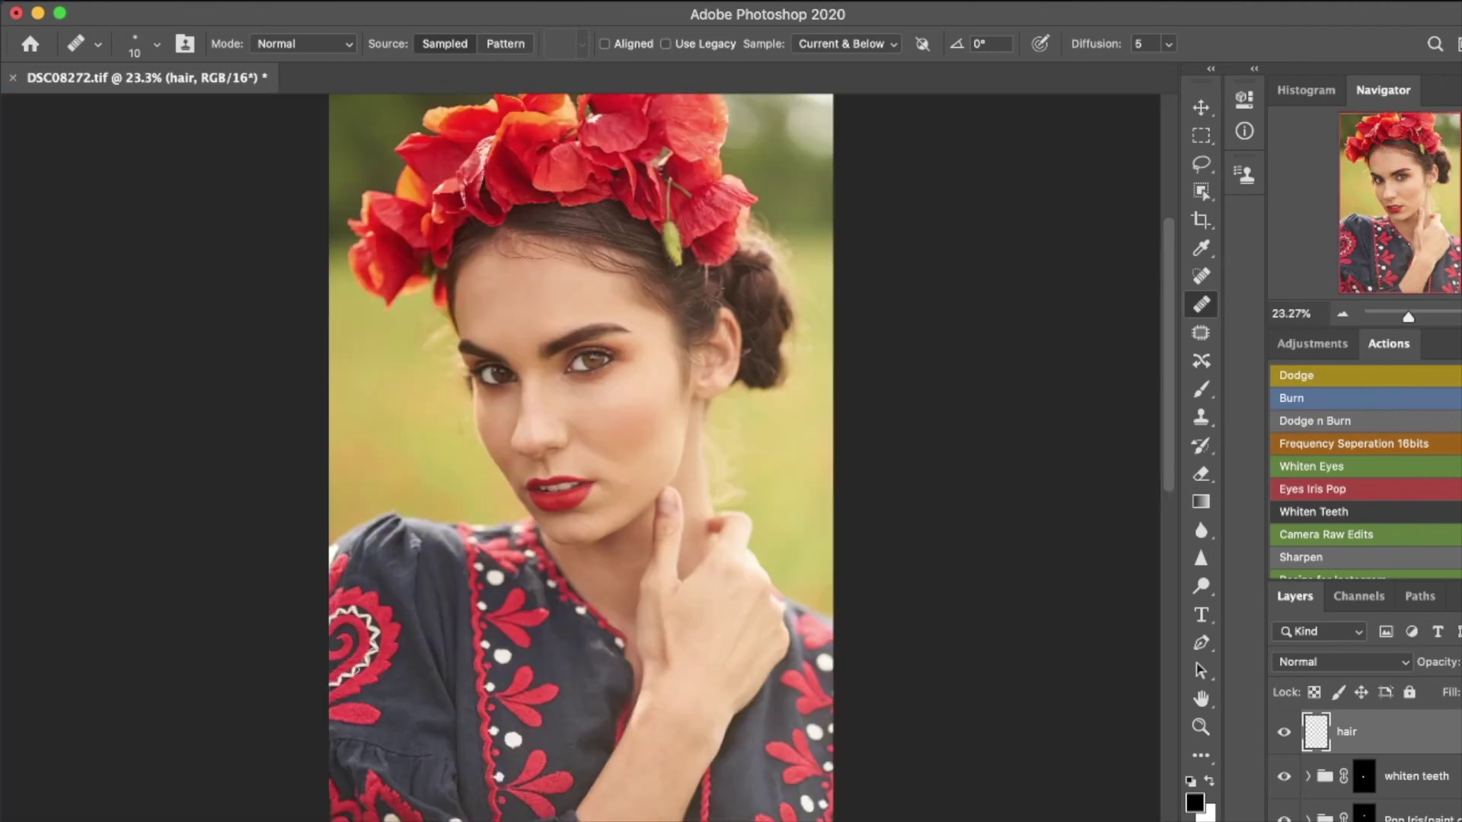
key("super+comma")
key("super+comma")
key("super+comma")
key("super+comma")
key("z")
mouse_move(479, 271)
left_mouse_down()
mouse_move(587, 327)
mouse_move(587, 405)
left_mouse_up()
key("super+comma")
key("super+comma")
key("super+comma")
key("super+comma")
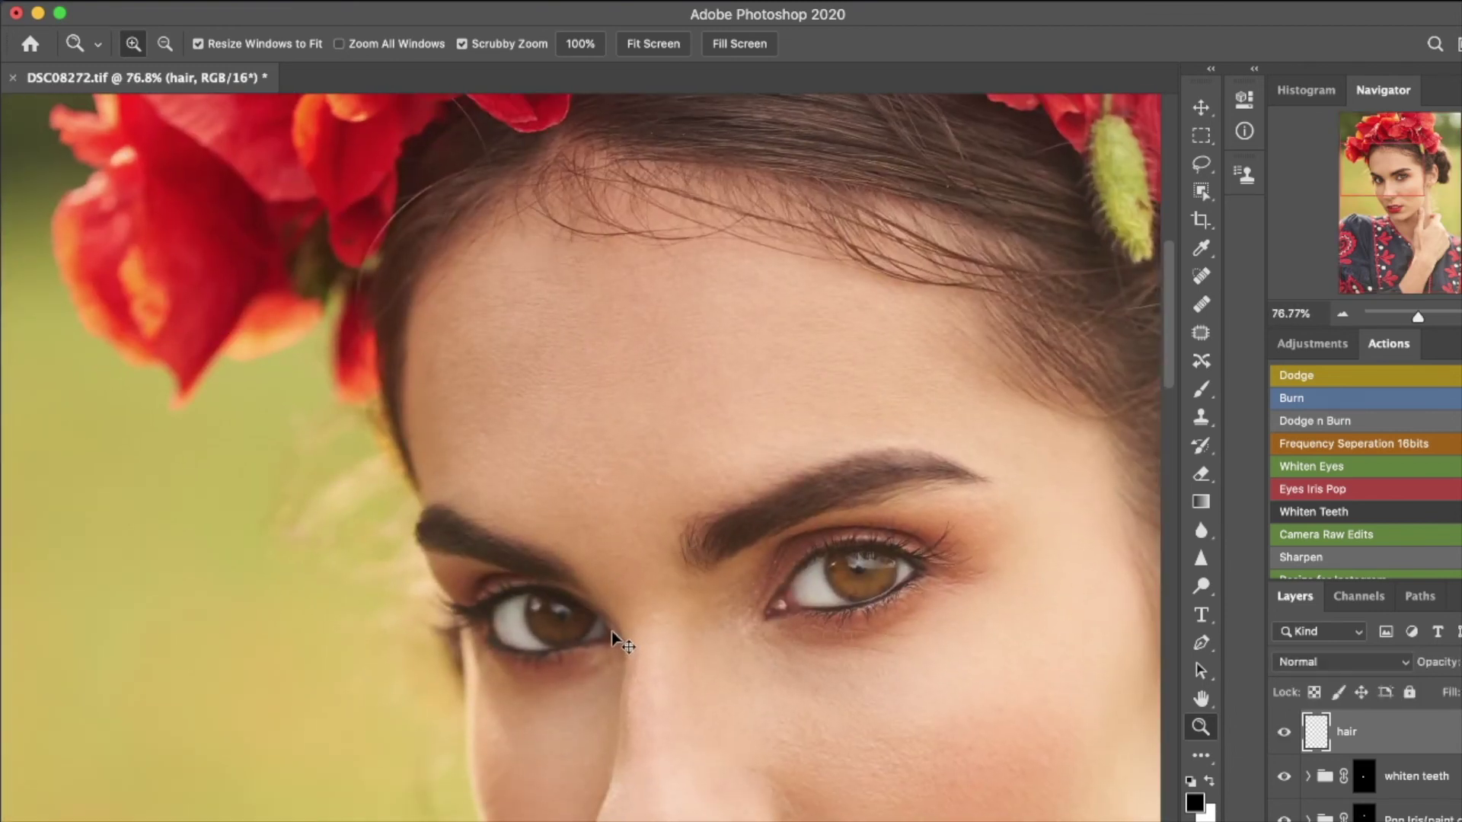
key("super+comma")
key("super+comma")
key("super+comma")
key("super+comma")
key("super+0")
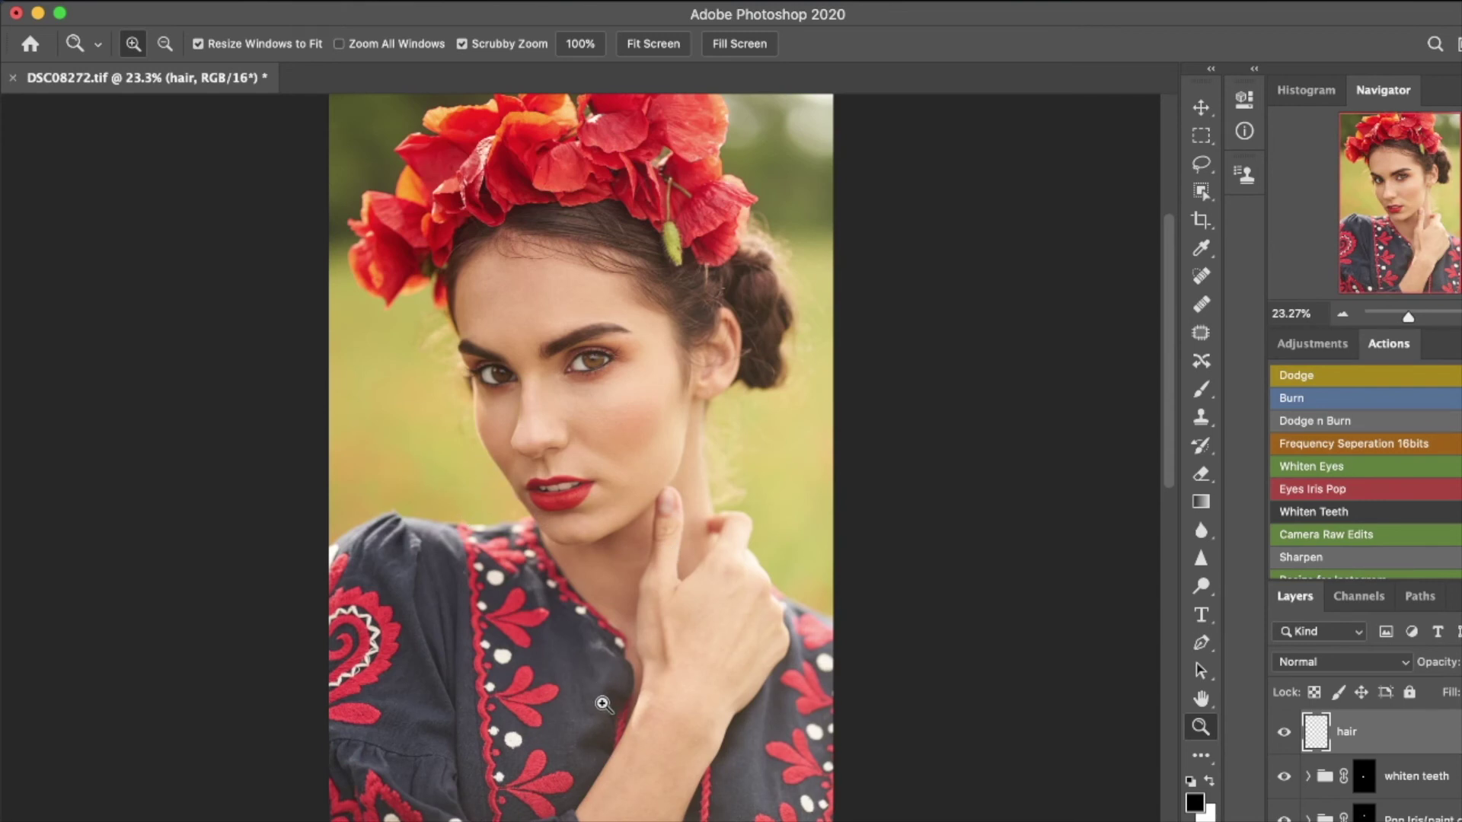
Step: Check the effect of the whiten teeth and Whiten Eyes groups by toggling their visibility and viewing the whole portrait
left_click(1284, 776)
left_click(1284, 776)
left_click(1283, 776)
scroll(1362, 762, "down", 1)
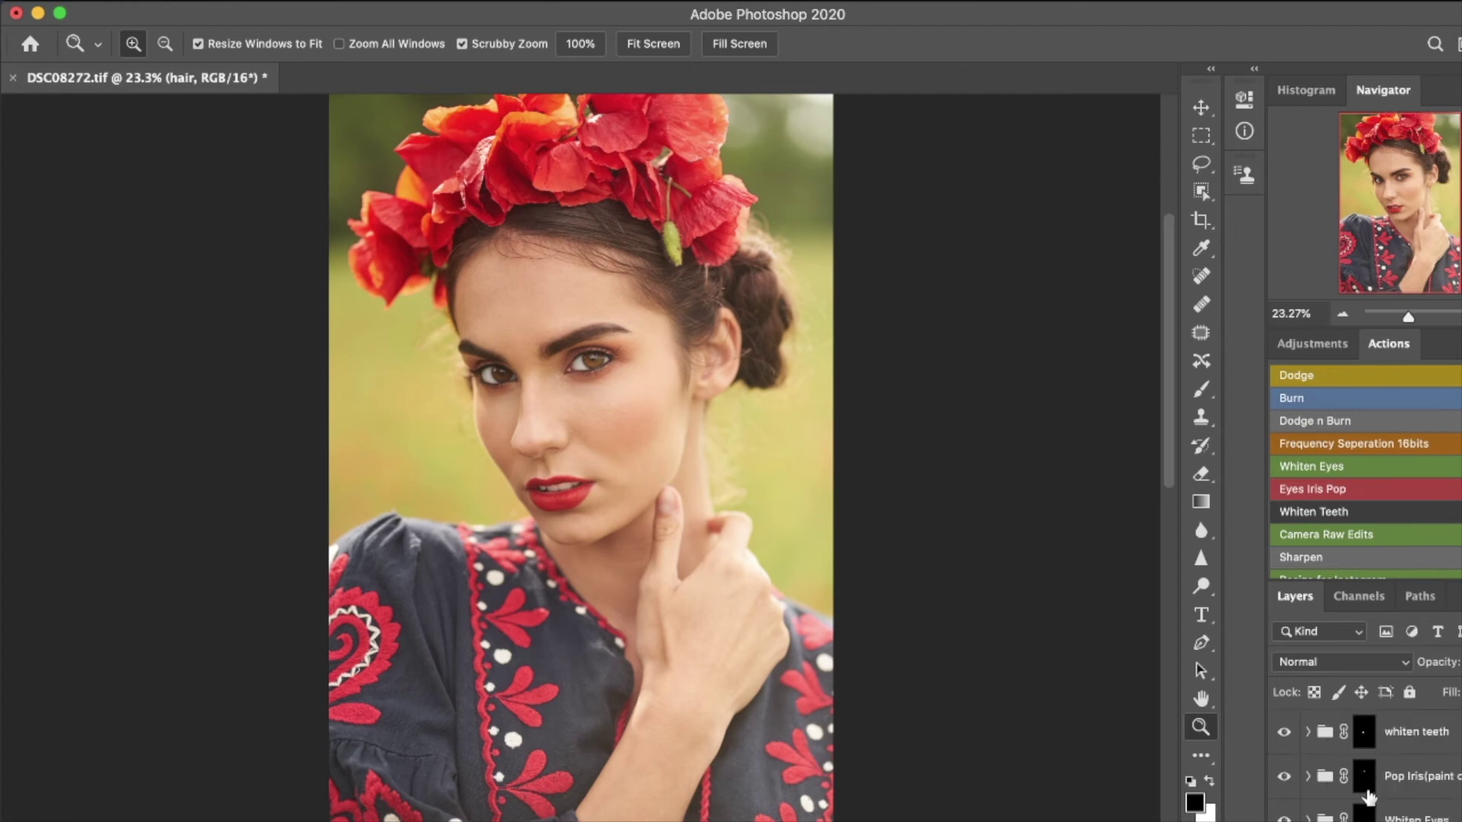
left_click(1283, 819)
left_click(1363, 818)
key("x")
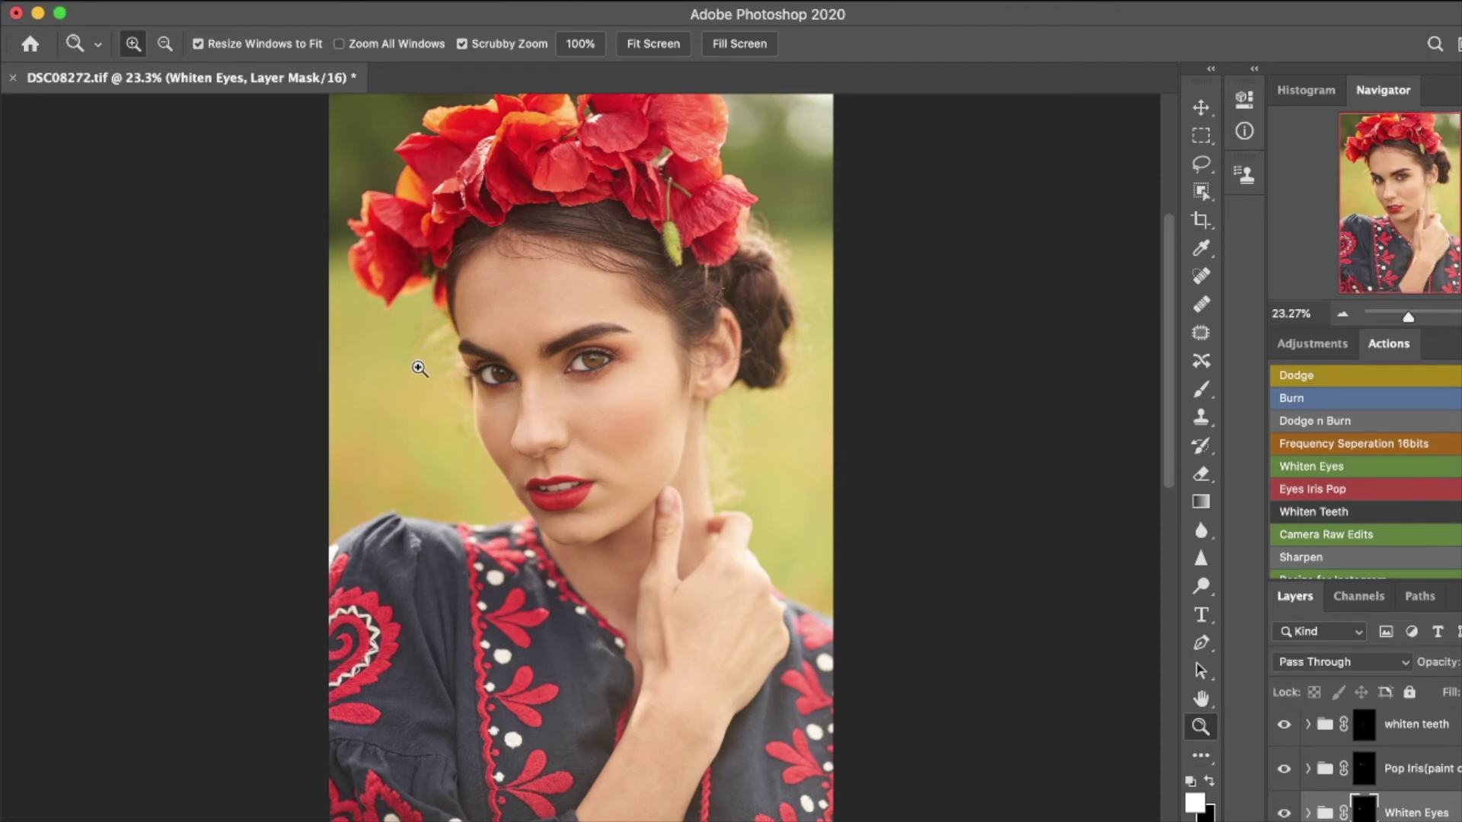
scroll(381, 354, "down", 3)
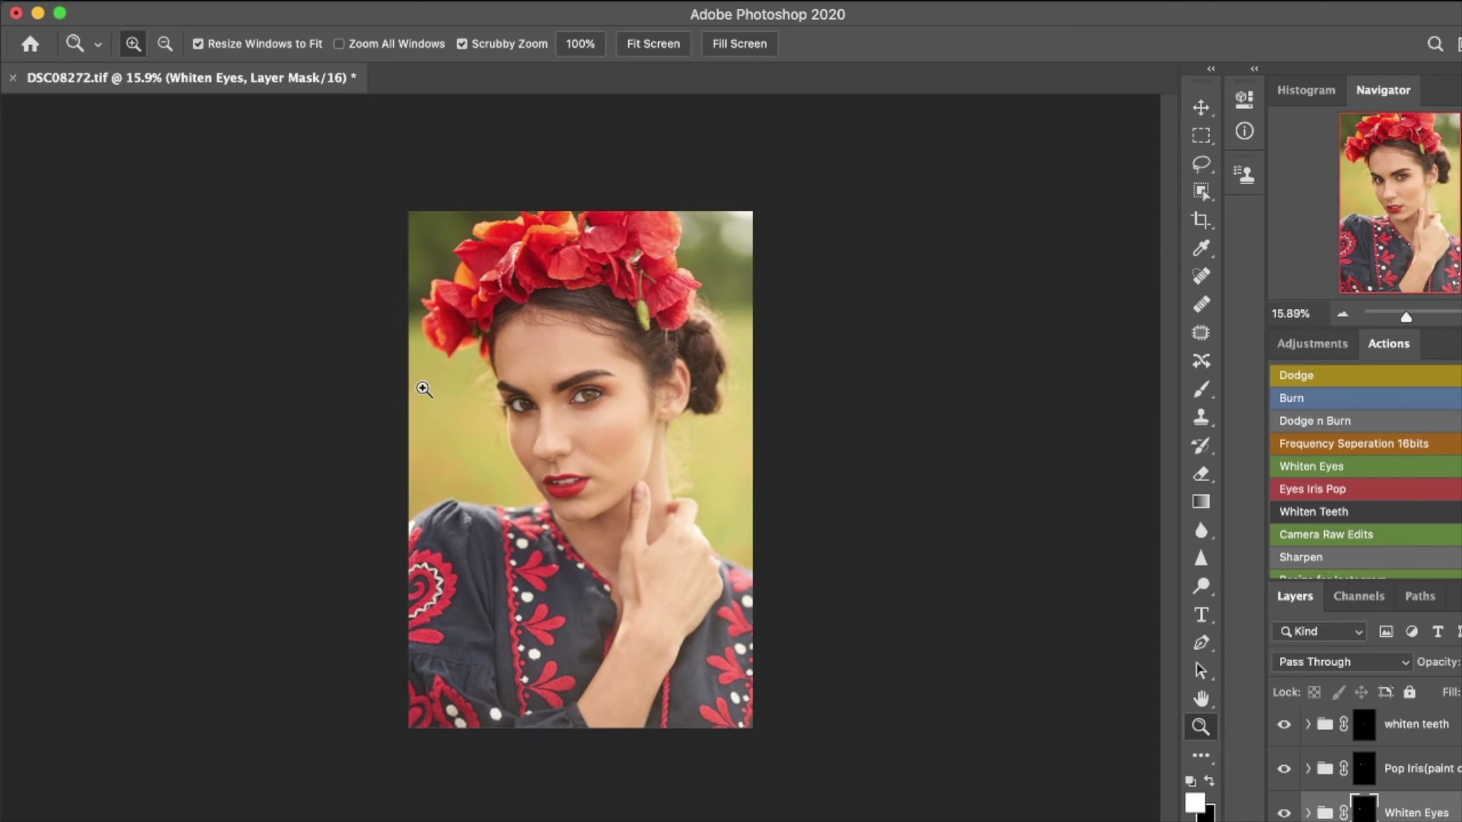
scroll(455, 416, "up", 1)
mouse_move(454, 416)
left_mouse_down()
mouse_move(561, 462)
mouse_move(513, 427)
mouse_move(472, 429)
left_mouse_up()
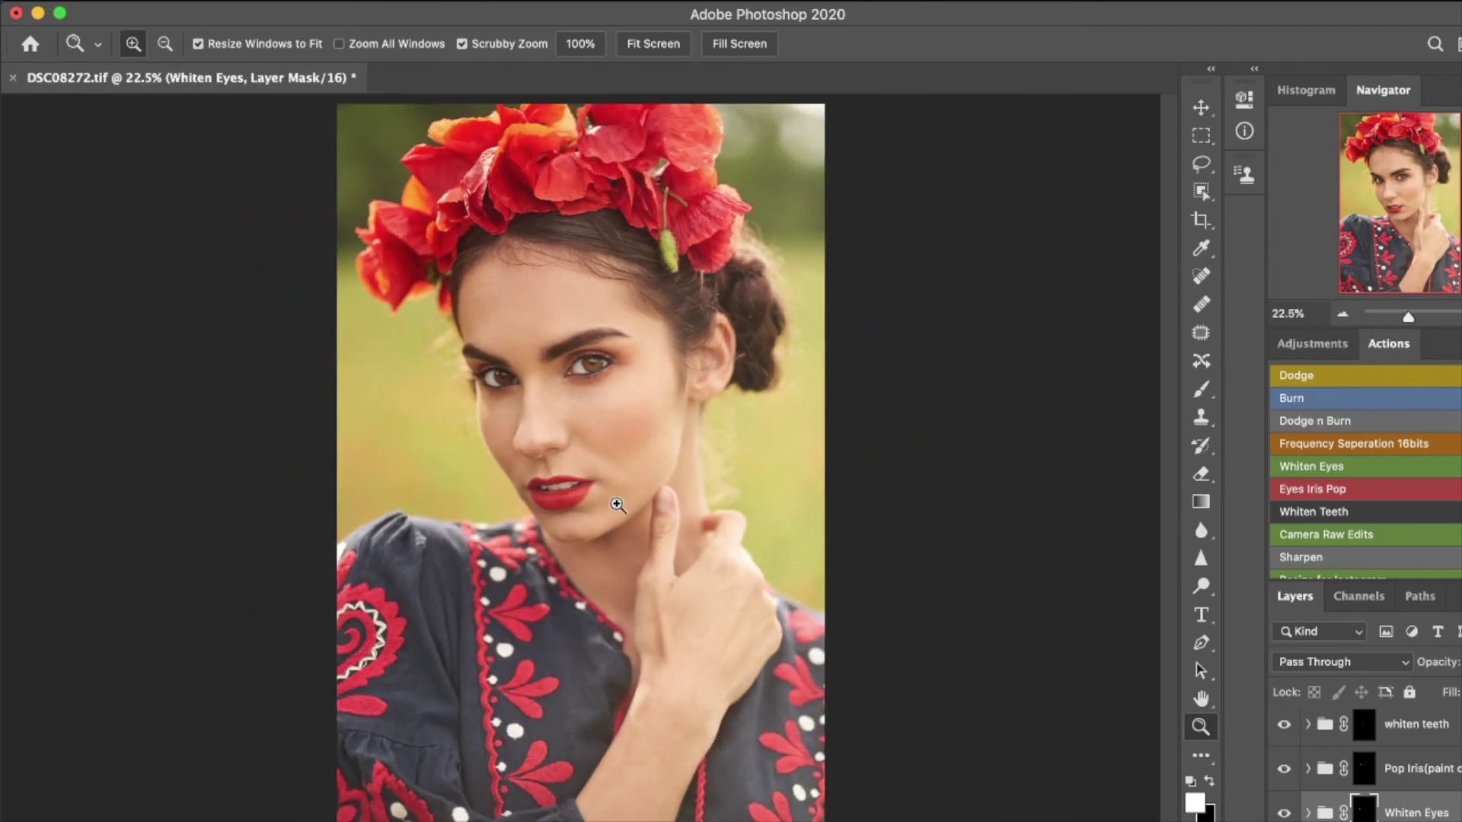
scroll(1382, 762, "up", 2)
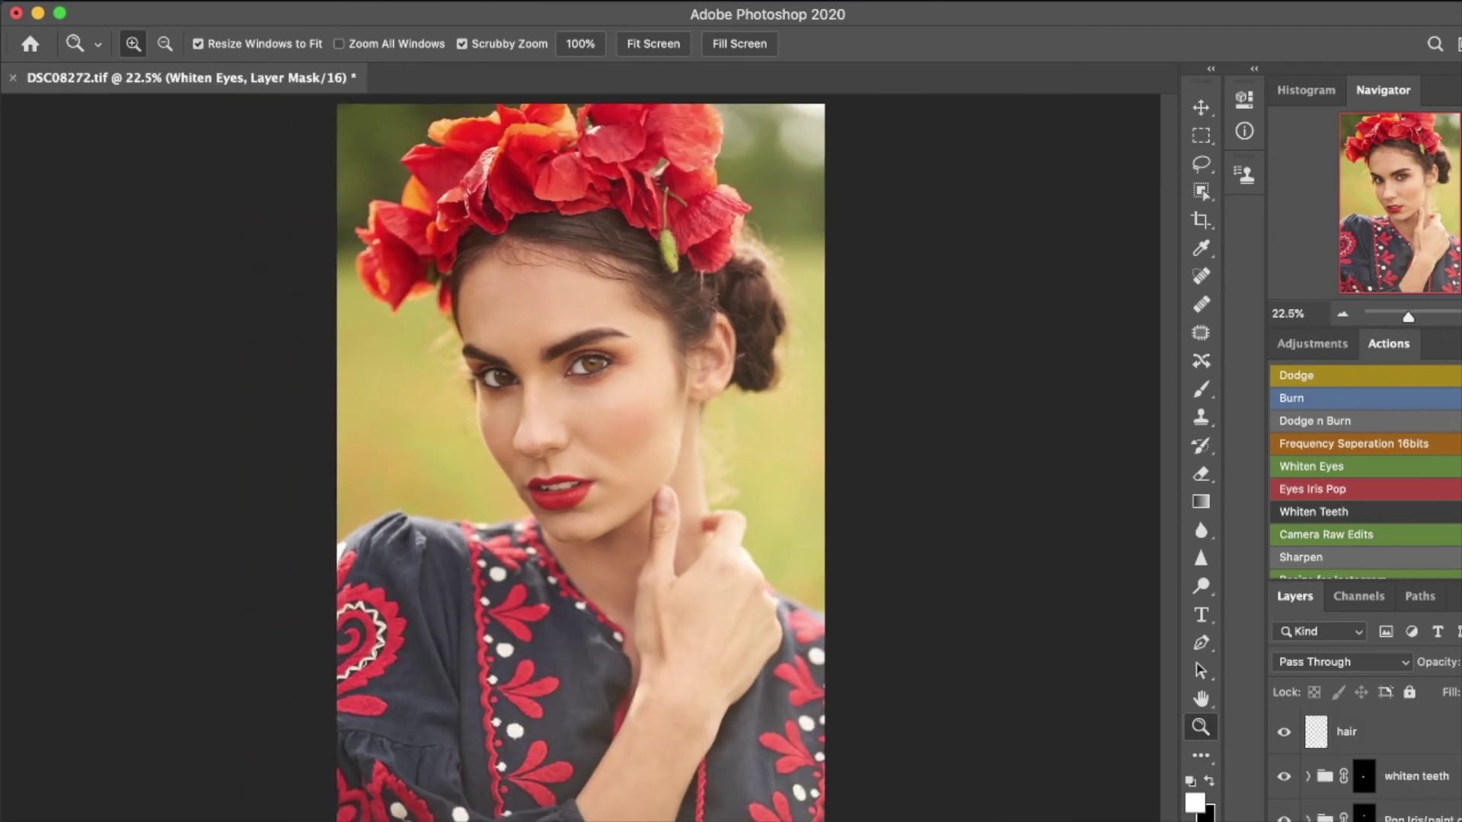
Step: Add a Curves adjustment layer above the hair layer and choose its RGB channel
left_click(1386, 733)
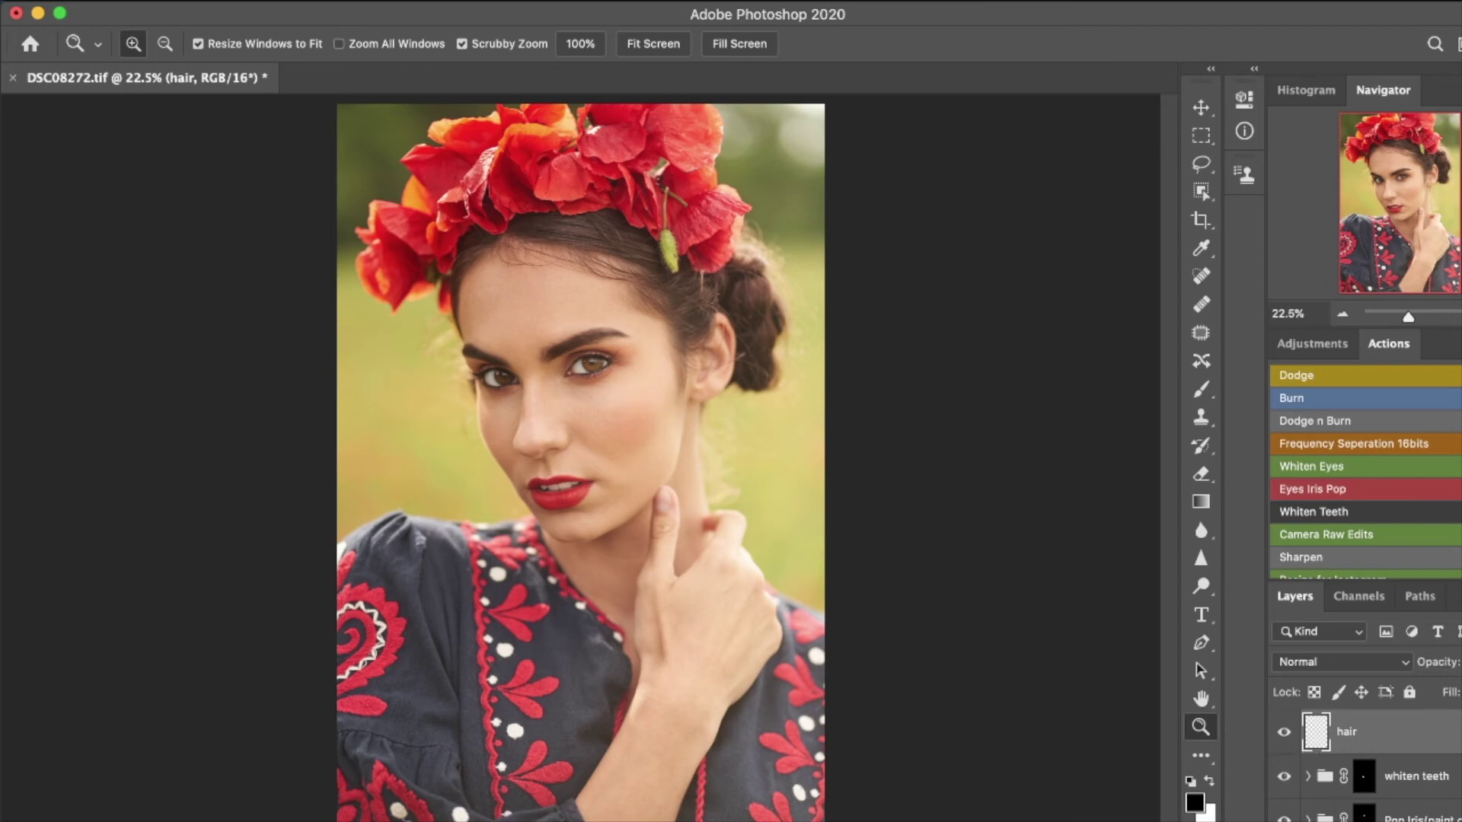
left_click(1417, 814)
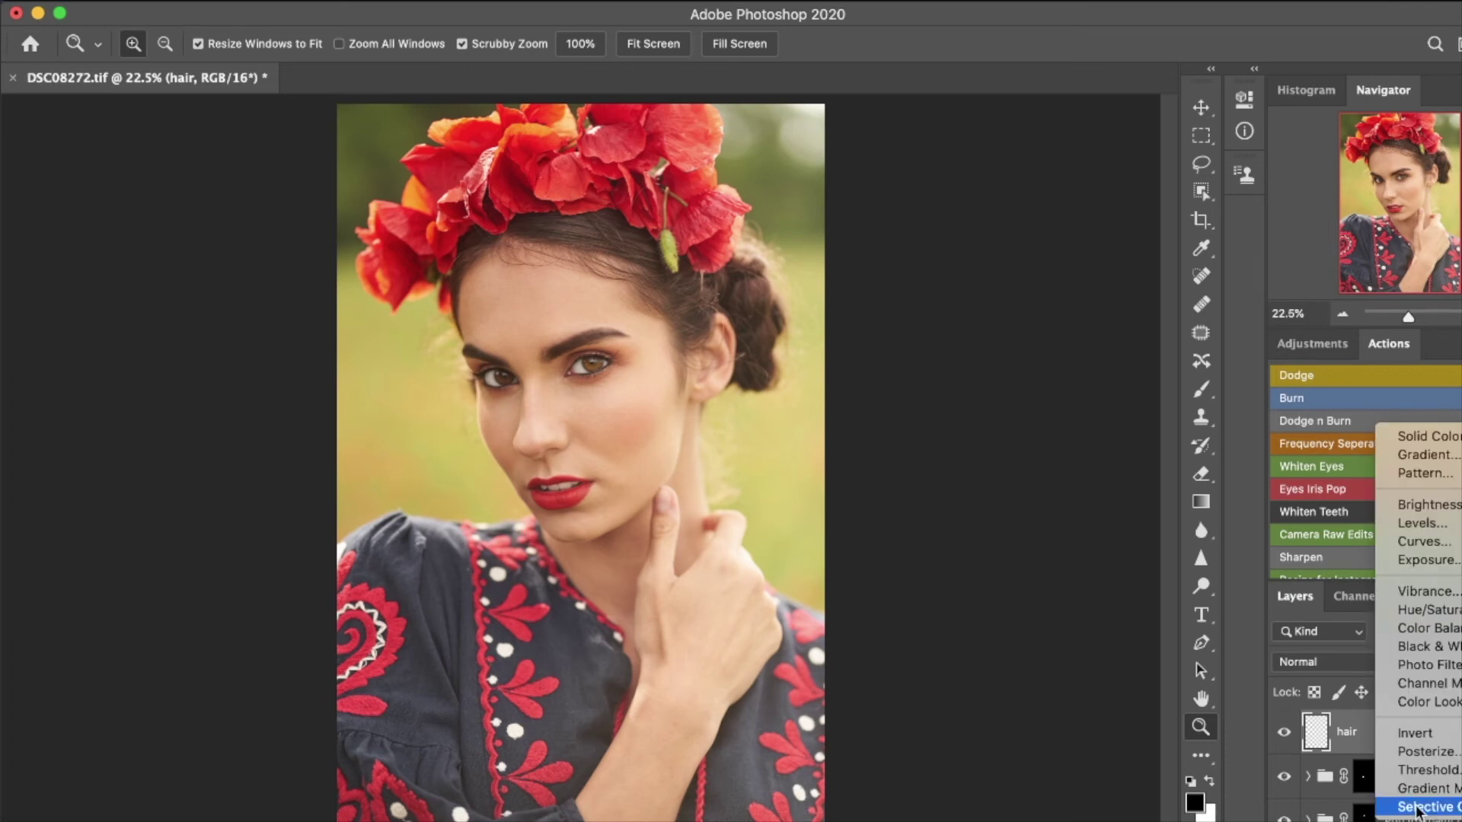
left_click(1406, 542)
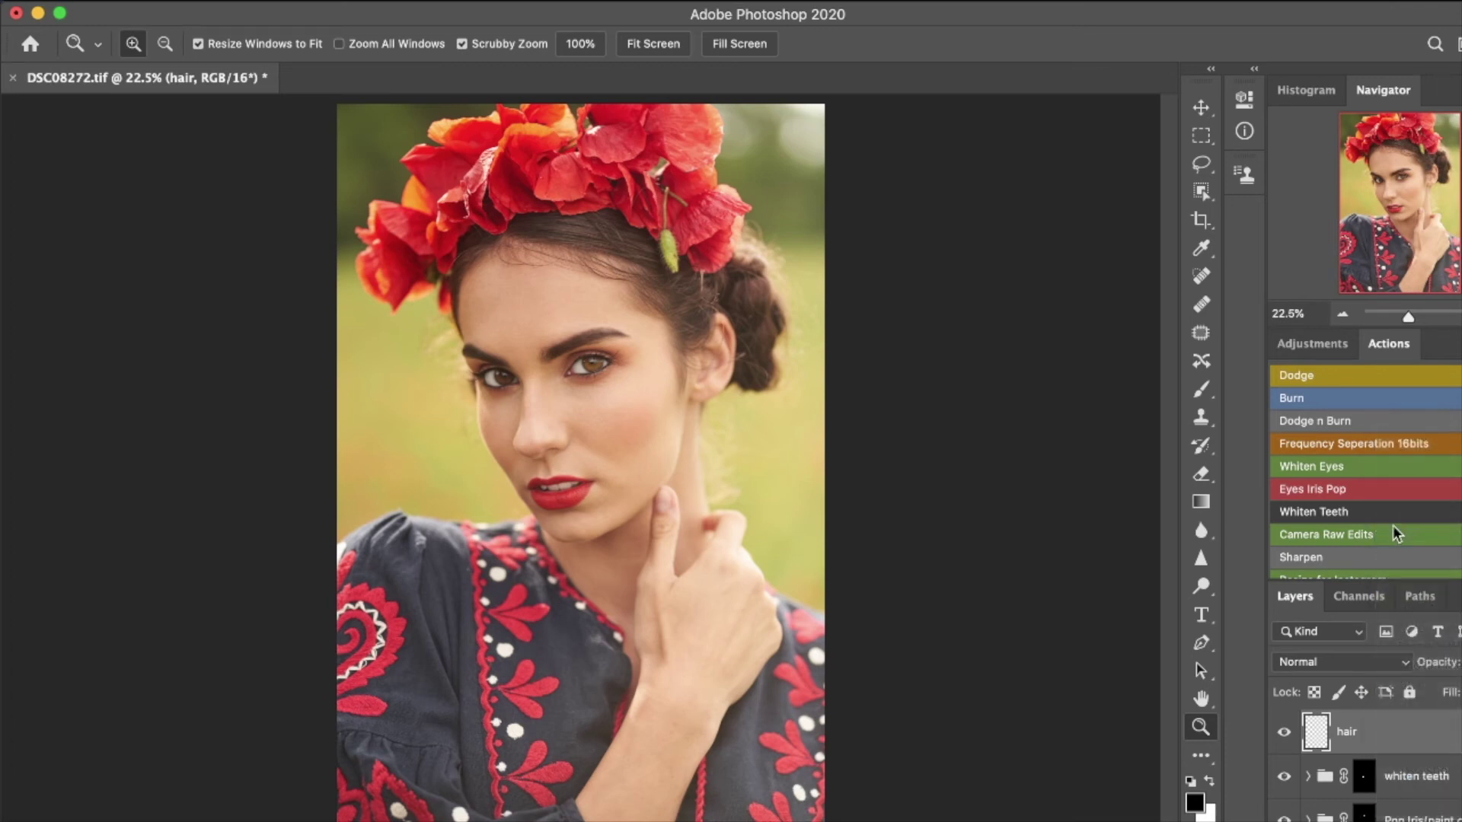
left_click(1054, 190)
left_click(1058, 199)
left_click(1047, 192)
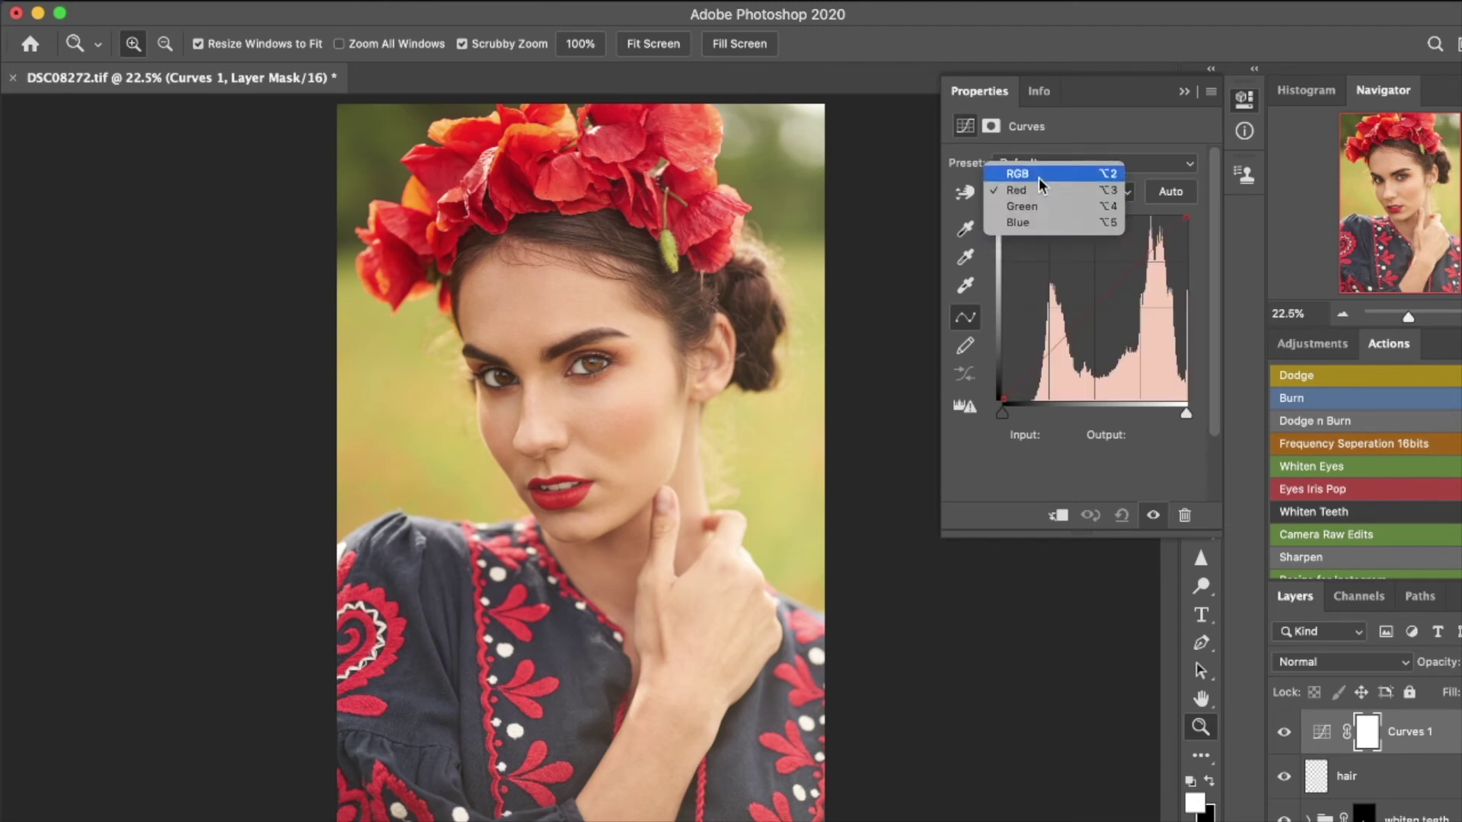
left_click(1035, 172)
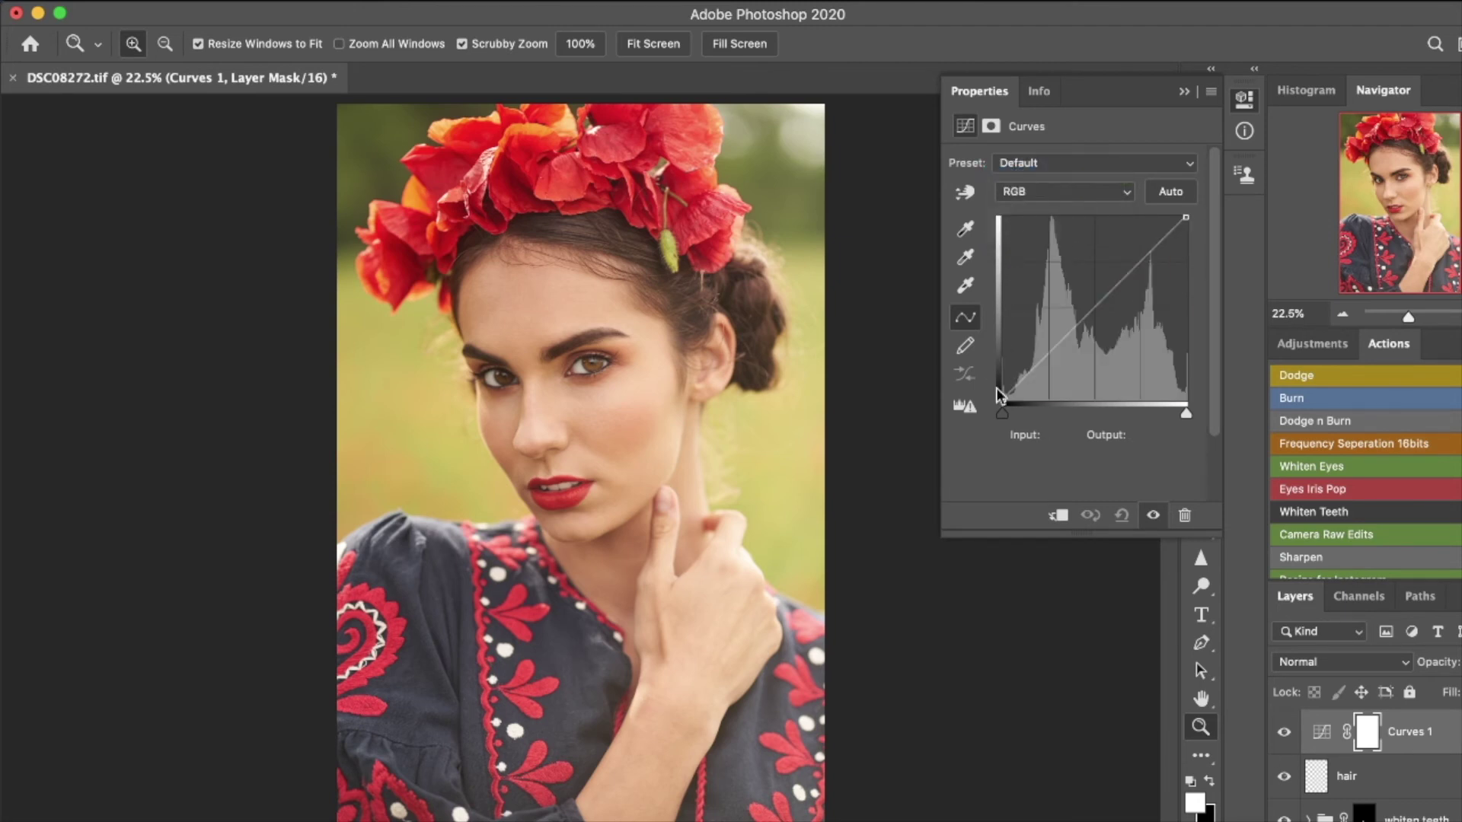
Step: Shape the RGB curve into a solar curve with peaks near inputs 29 and 118 and valleys near inputs 62 and 169
left_click(1047, 352)
left_click_drag(1047, 352, 1124, 392)
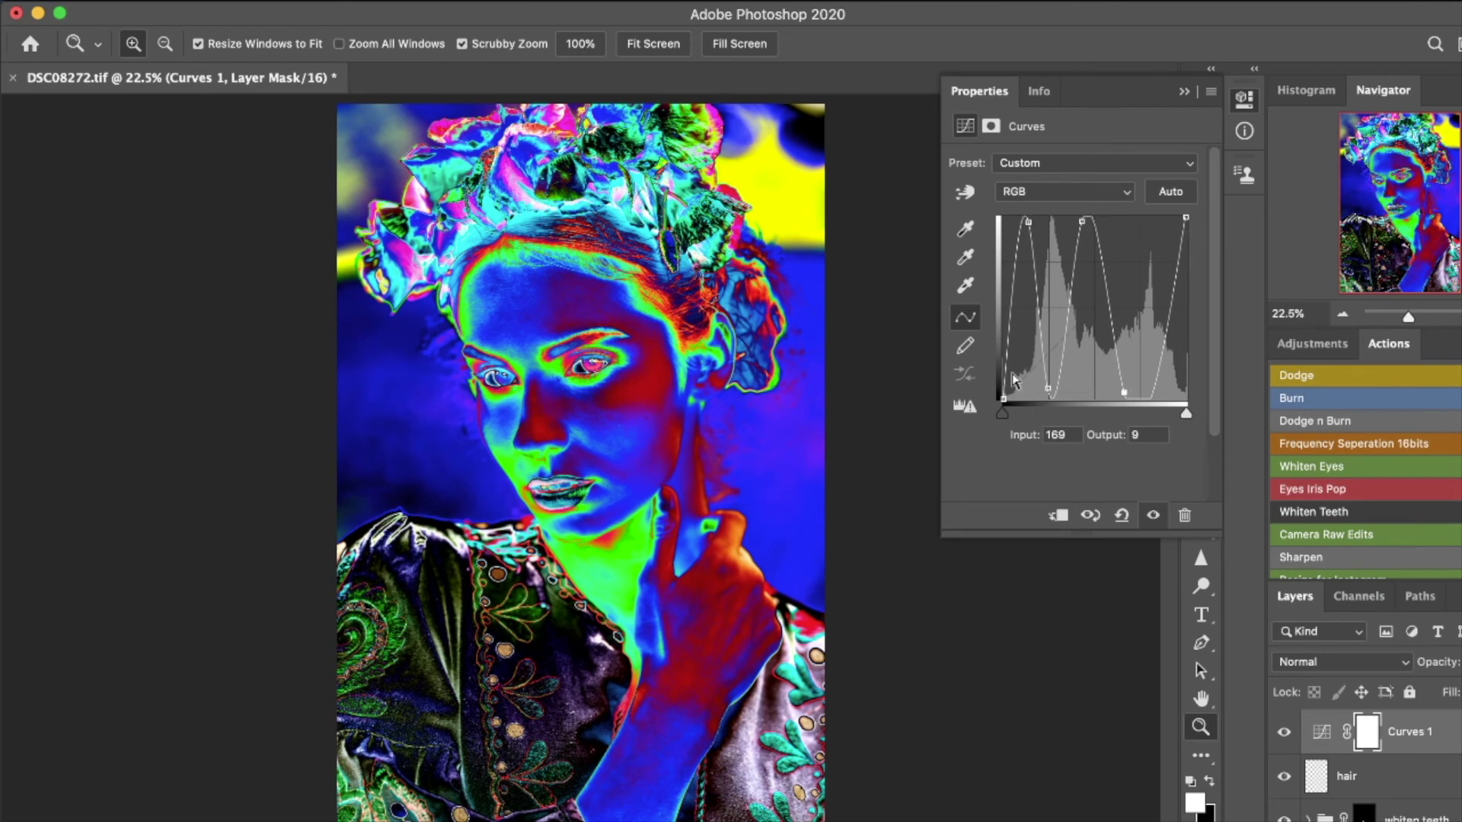
mouse_move(1048, 388)
left_mouse_down()
mouse_move(1048, 366)
mouse_move(1048, 395)
left_mouse_up()
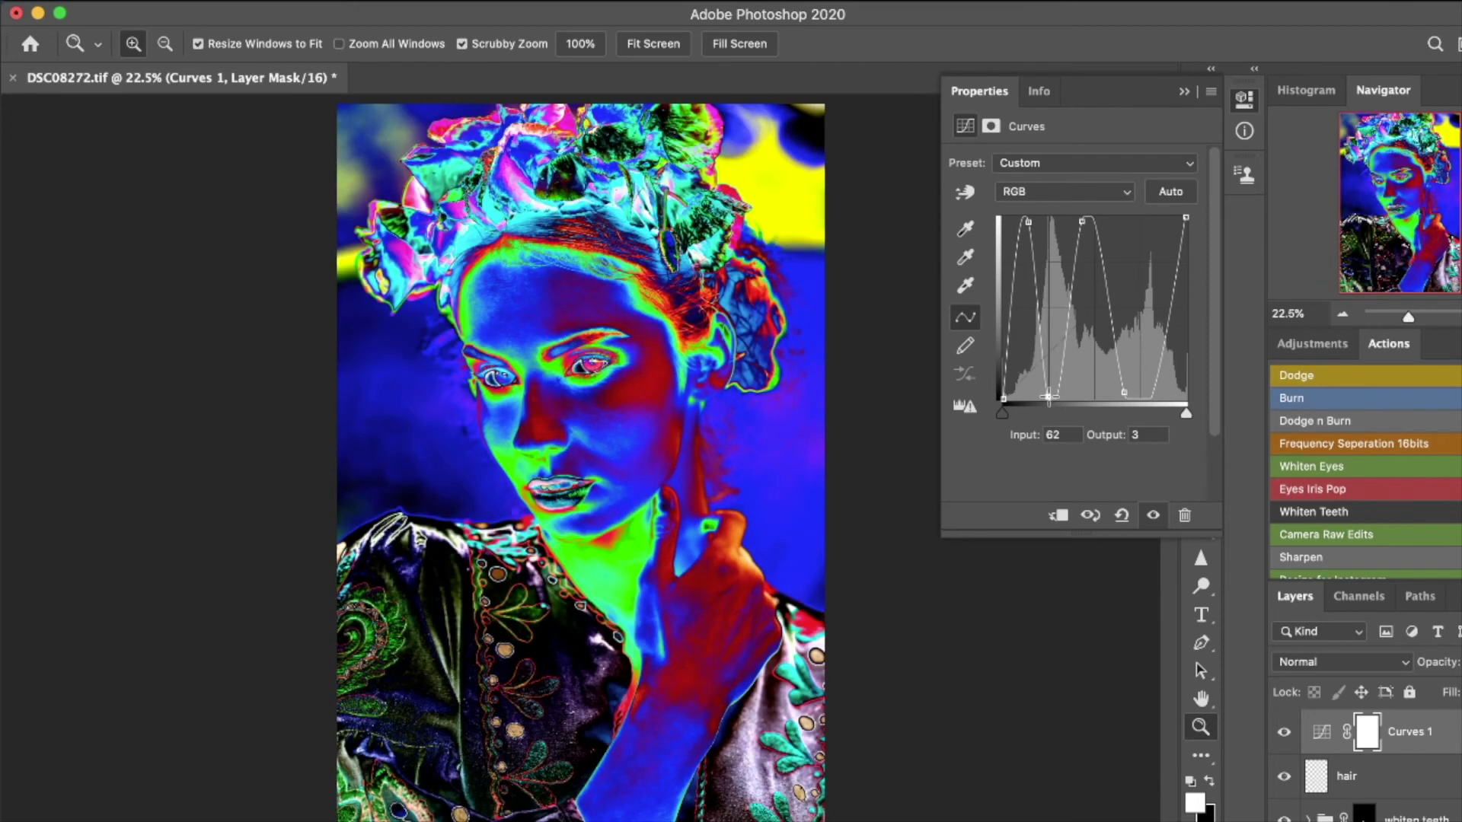
left_click(1027, 221)
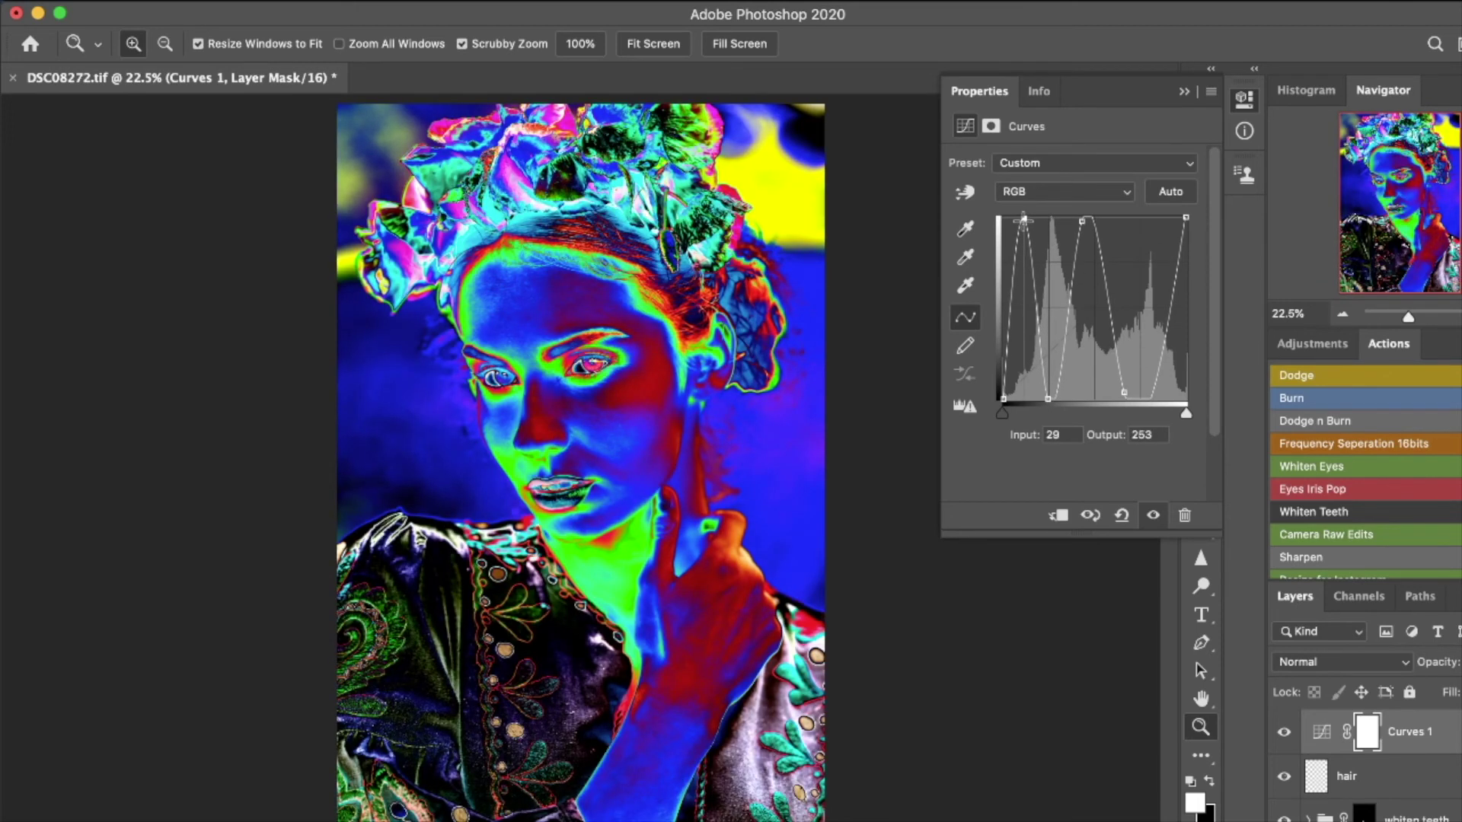
left_click_drag(1082, 221, 1089, 207)
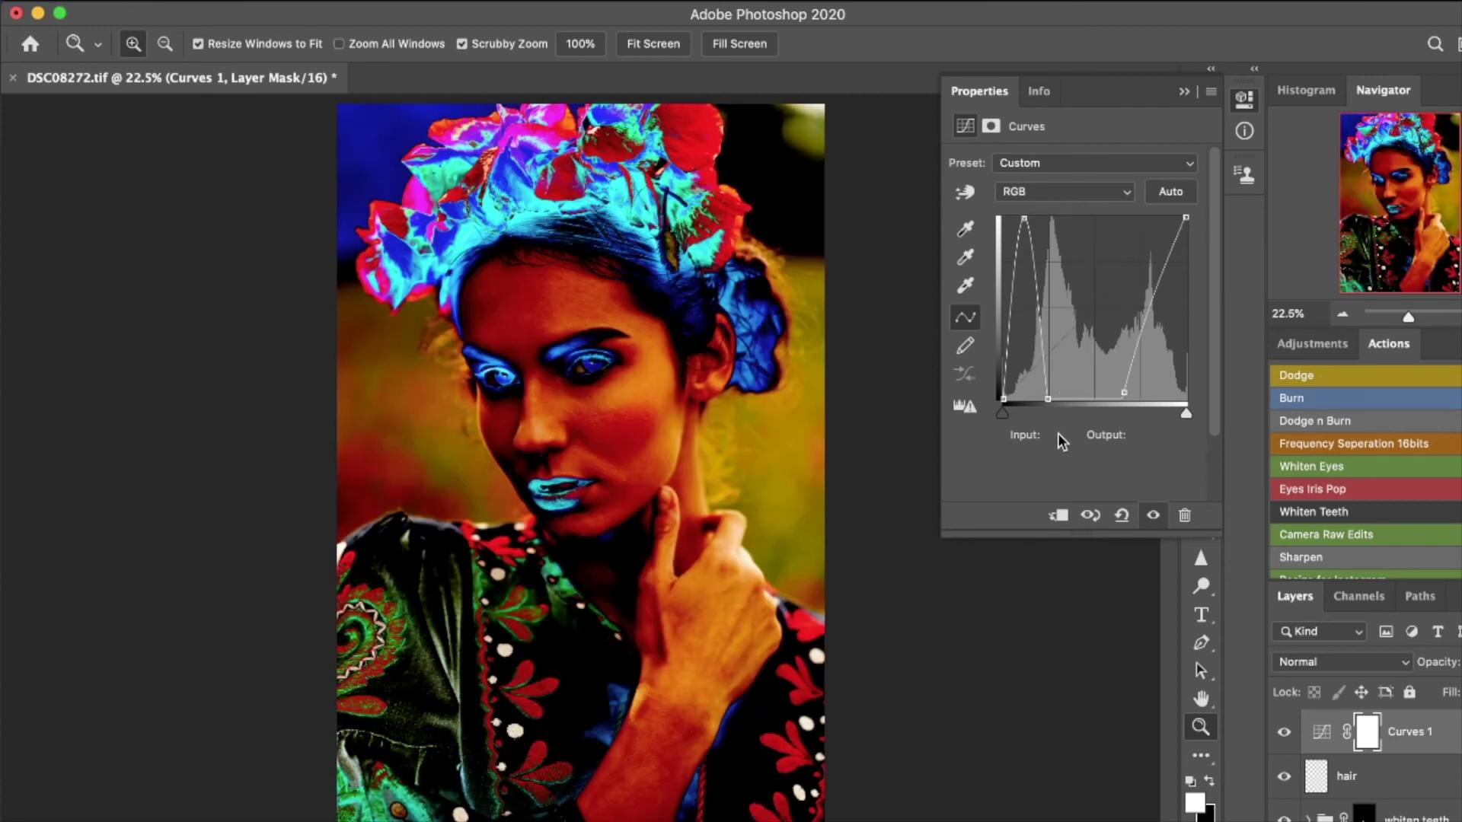
left_click_drag(1085, 380, 1088, 219)
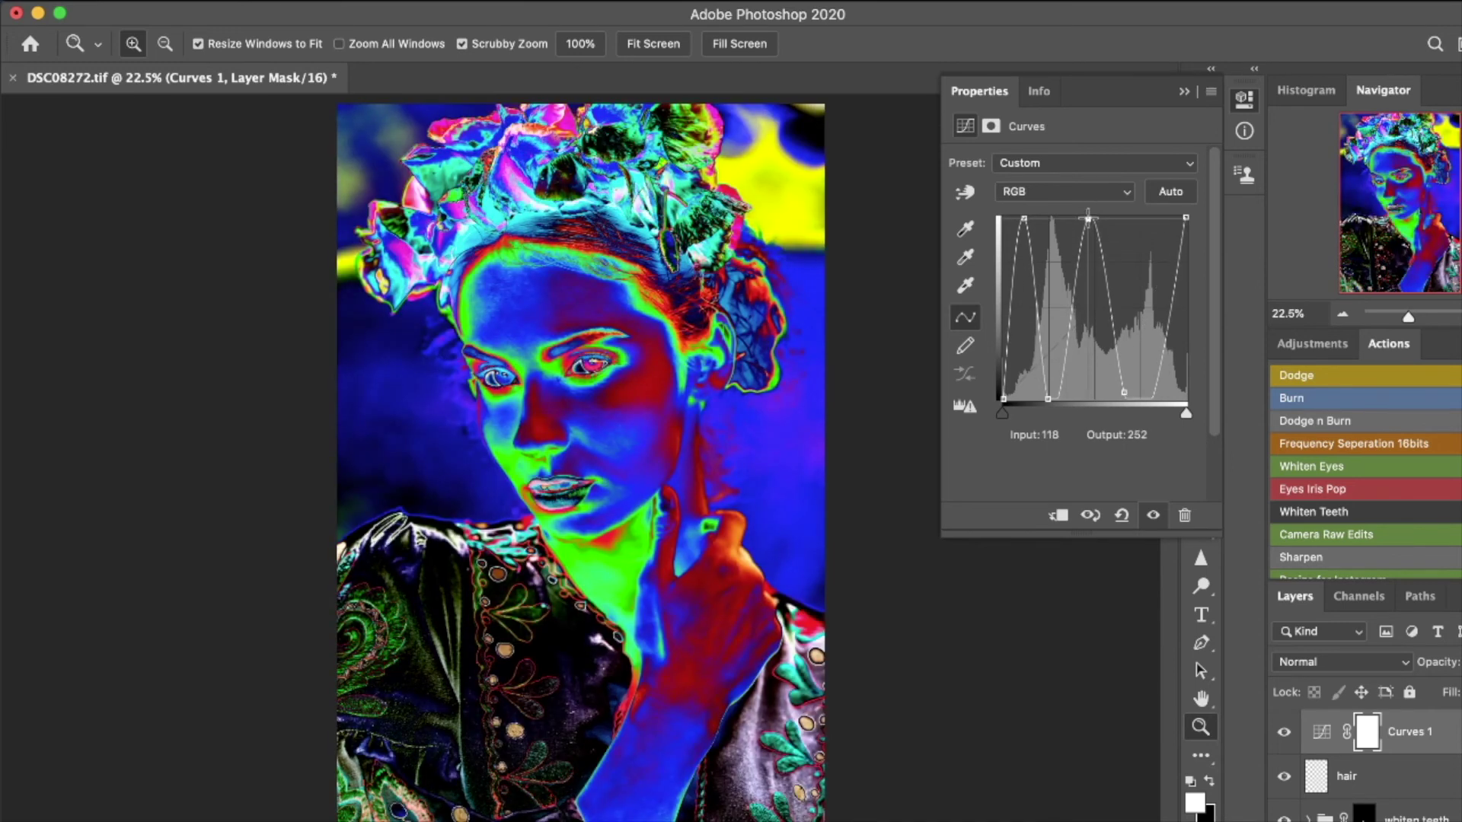
Step: Move the solar curve's last valley to input 183, output 4, and examine the skin texture on the cheek up close
left_click_drag(1123, 392, 1134, 396)
left_click_drag(567, 393, 659, 482)
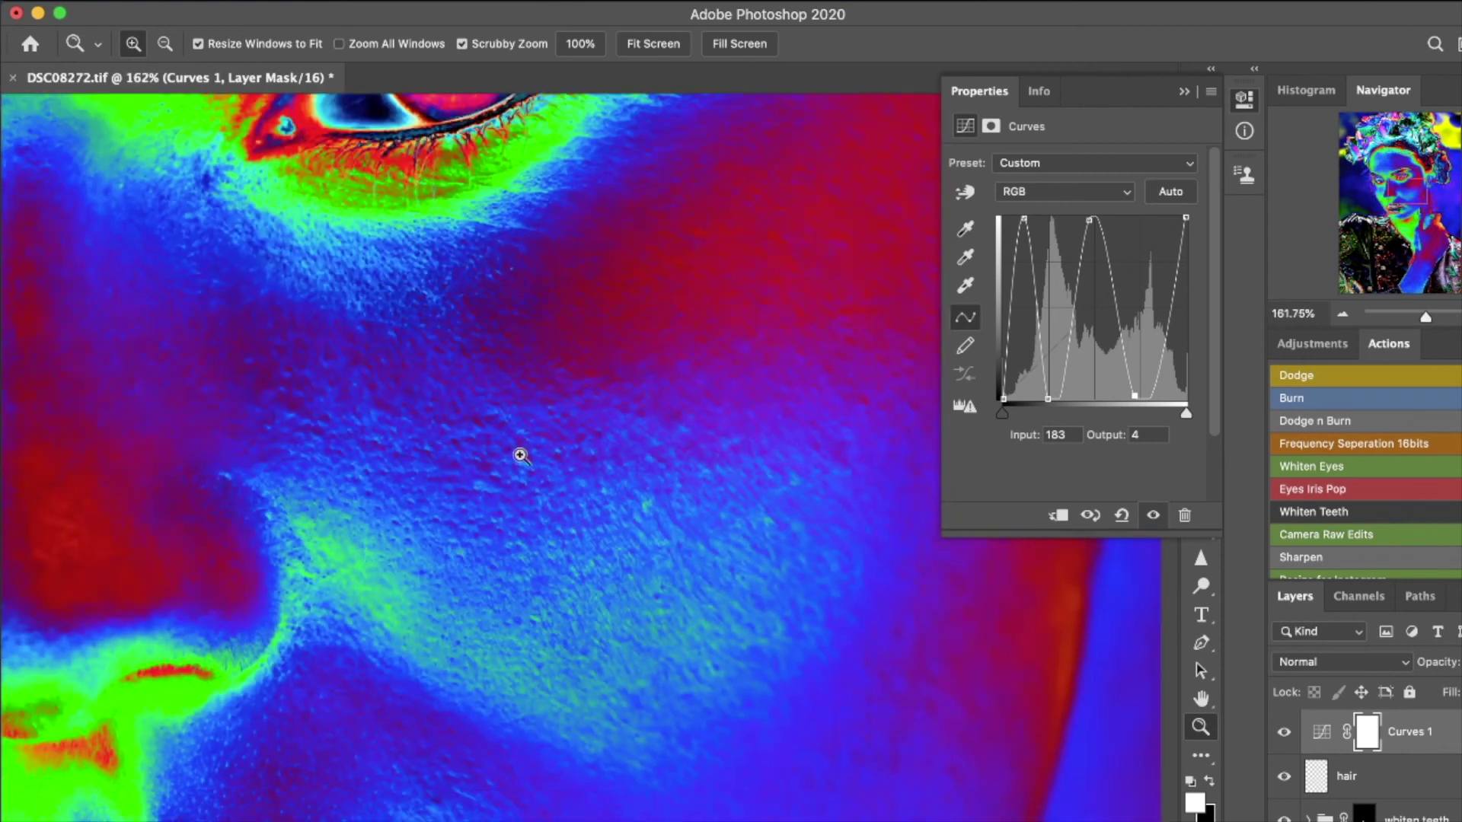
left_click_drag(513, 447, 708, 610)
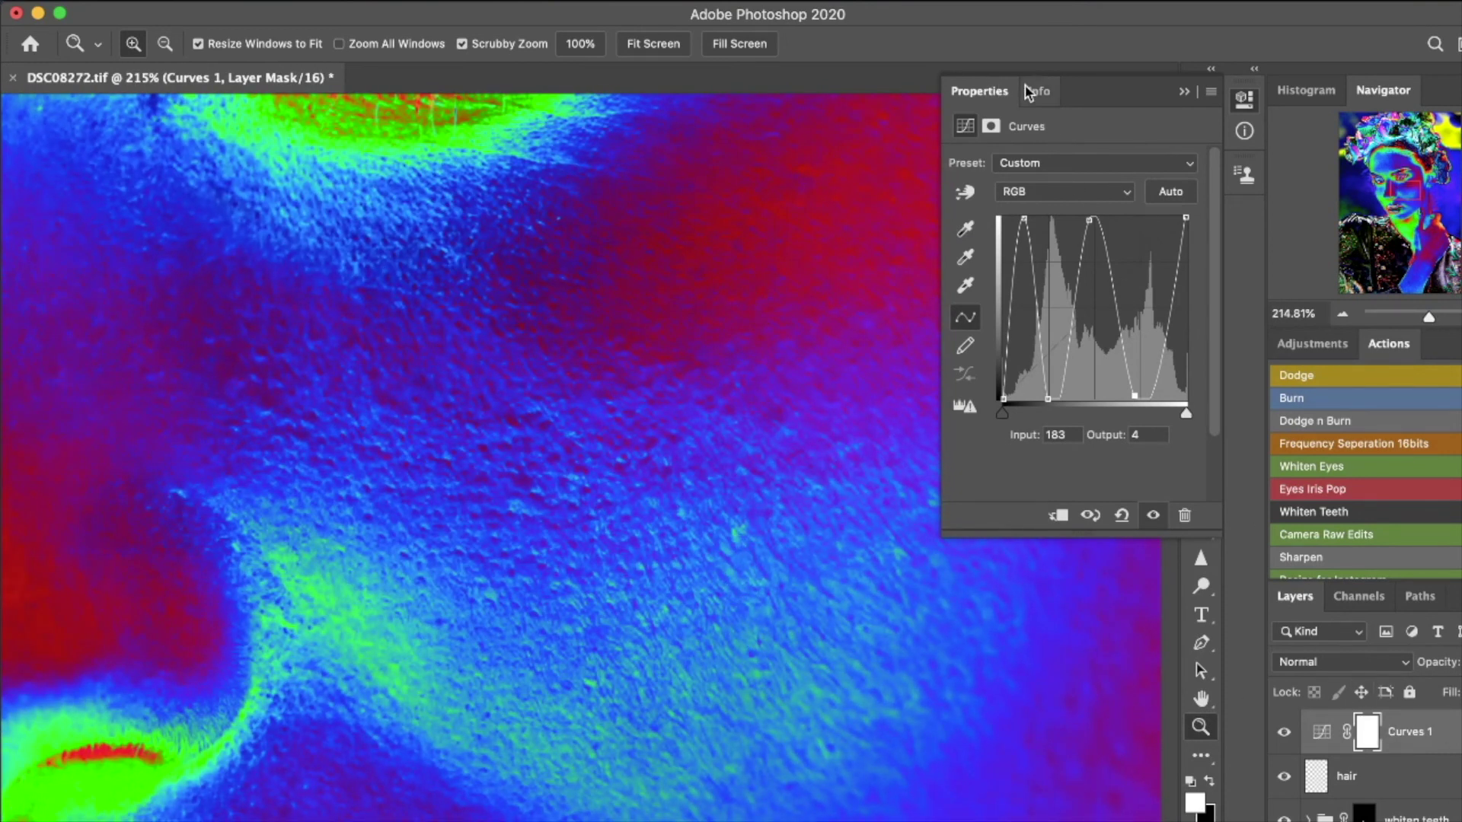
left_click(1184, 92)
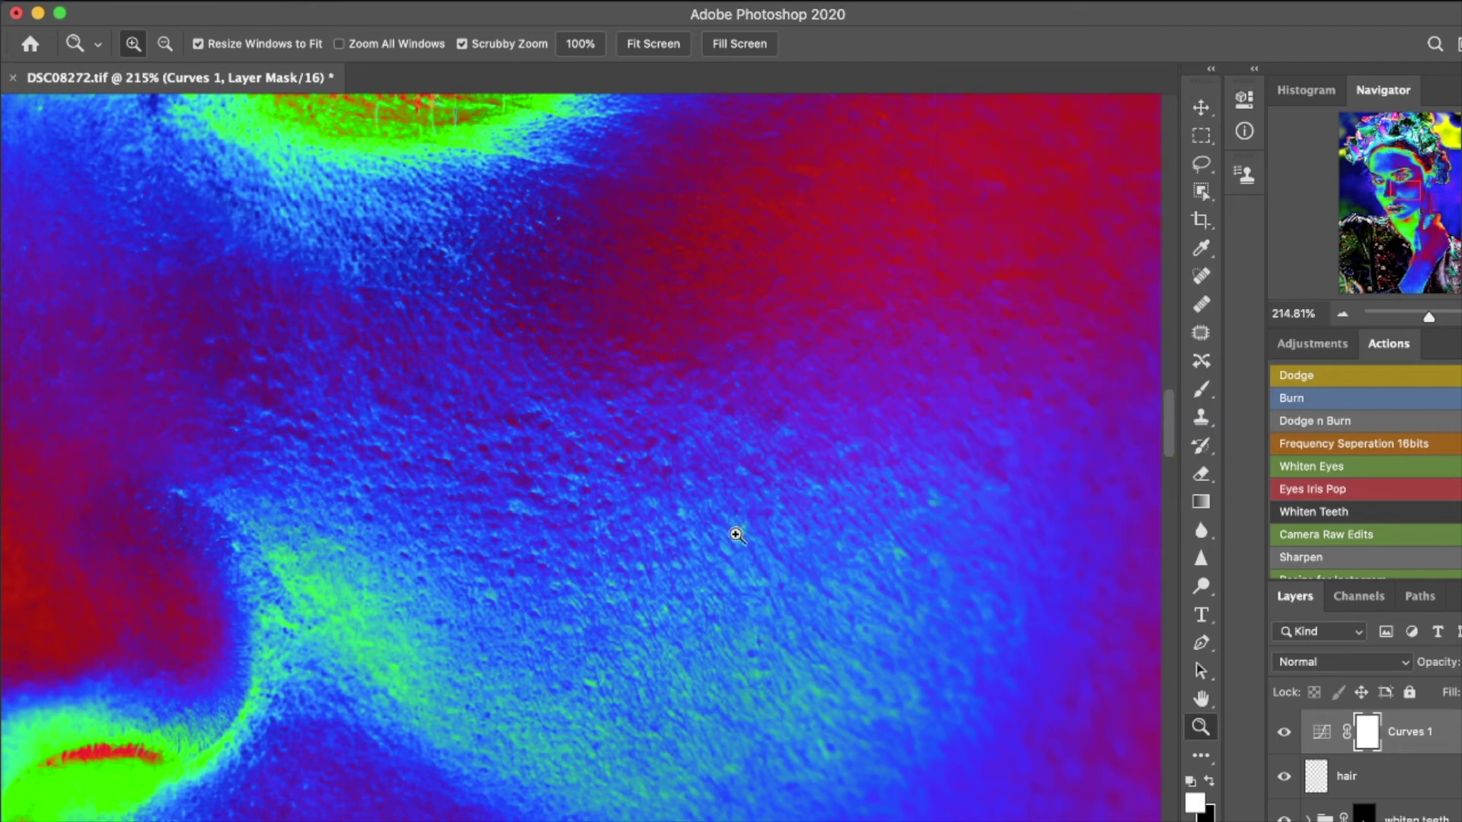
Step: Expand the DnB group, ready the burn layer for painting with the Brush tool, and compare the cheek with and without the solar view
scroll(1363, 761, "down", 5)
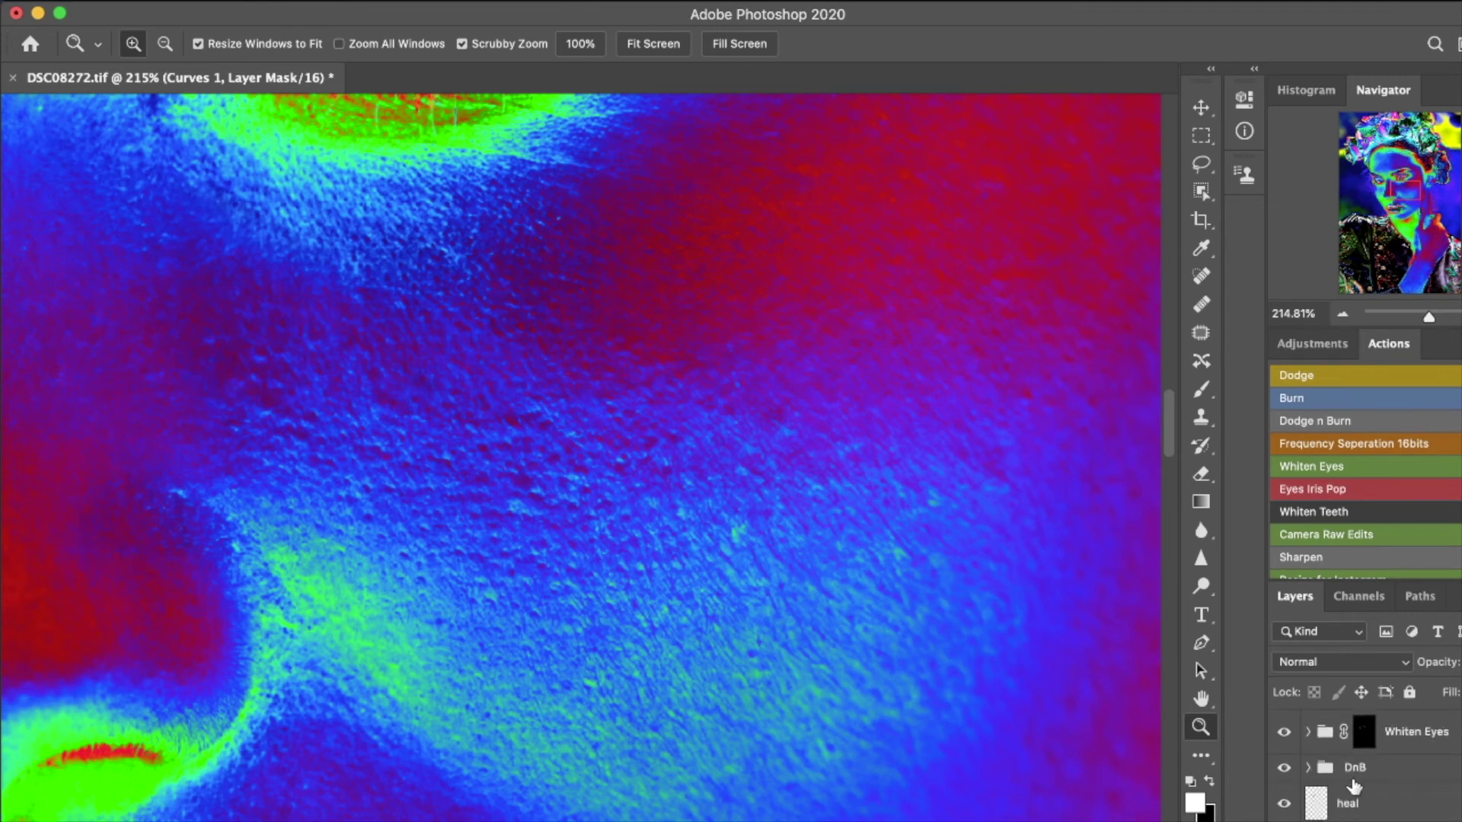
left_click(1308, 768)
scroll(1363, 762, "down", 1)
left_click(1416, 803)
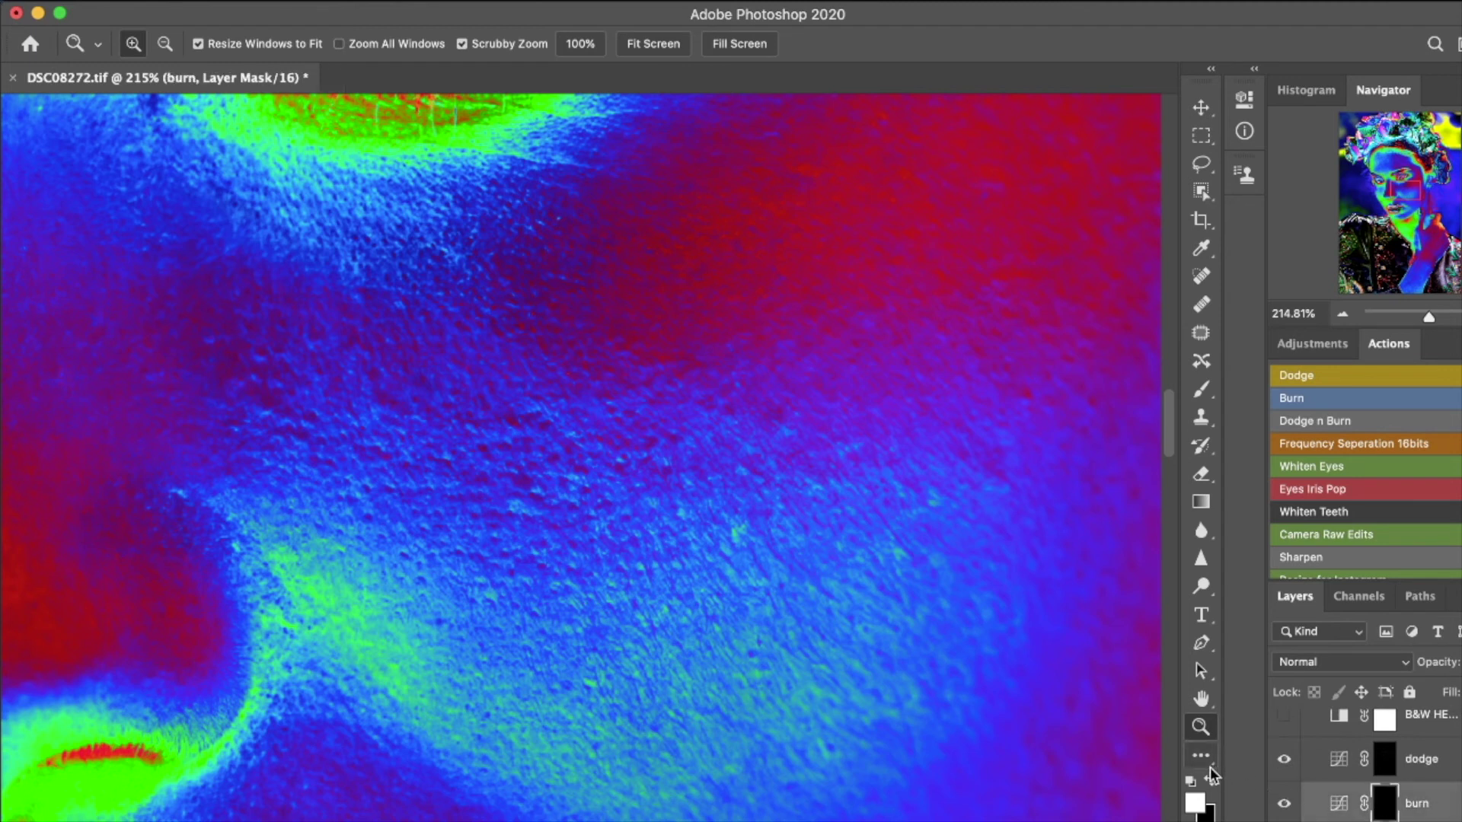
key("b")
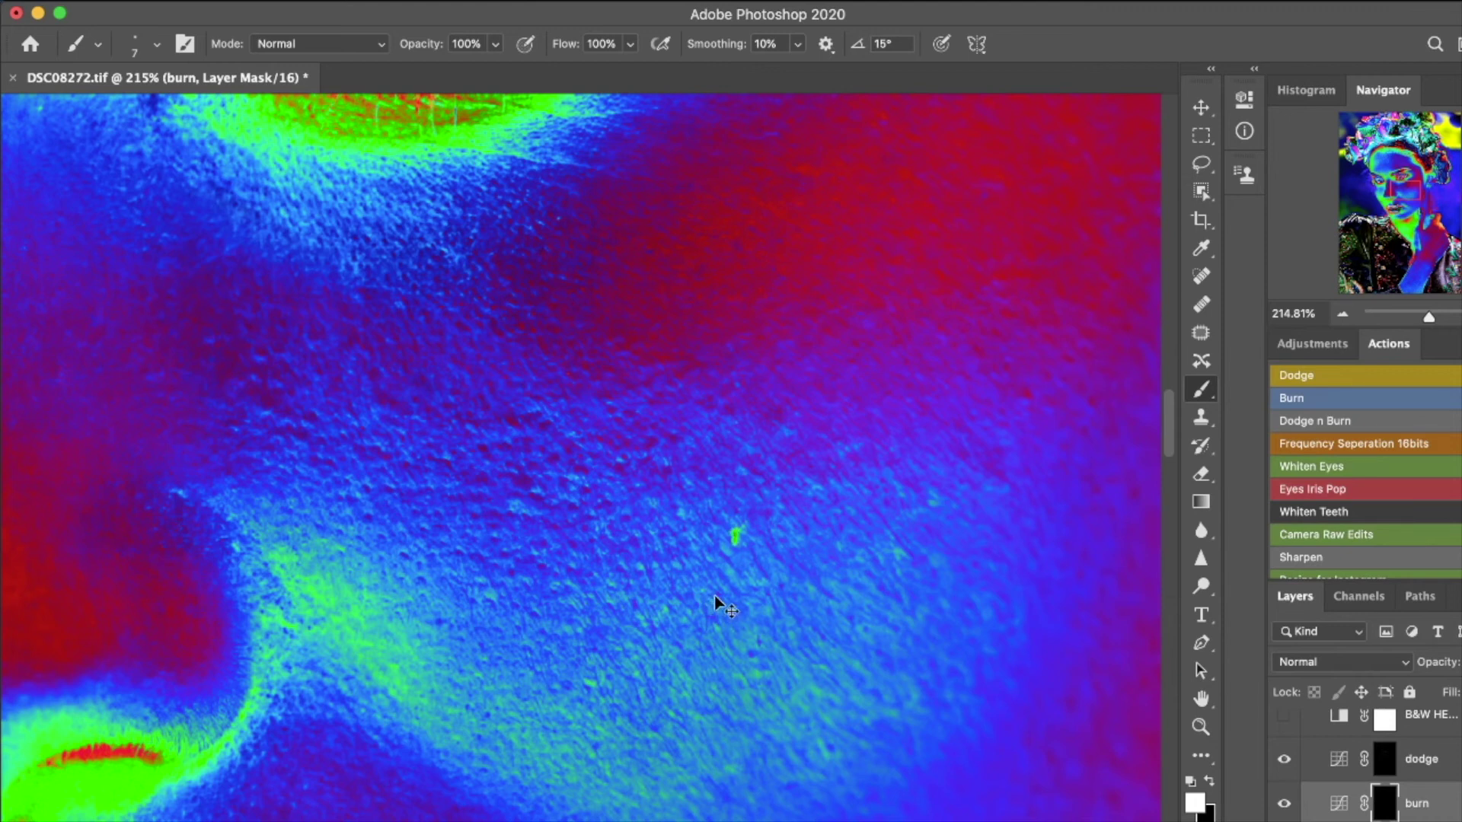
key("F2")
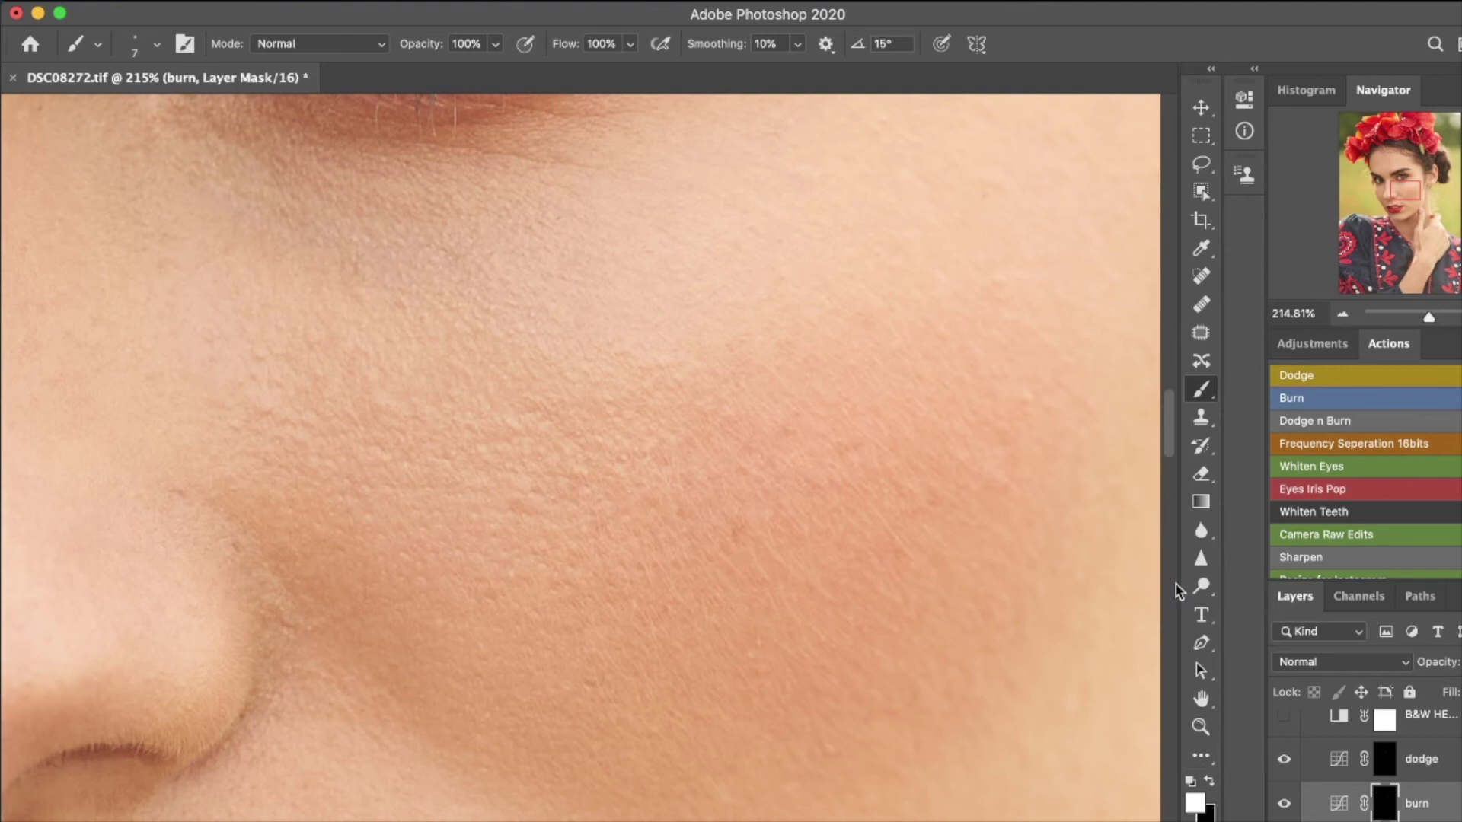
key("F2")
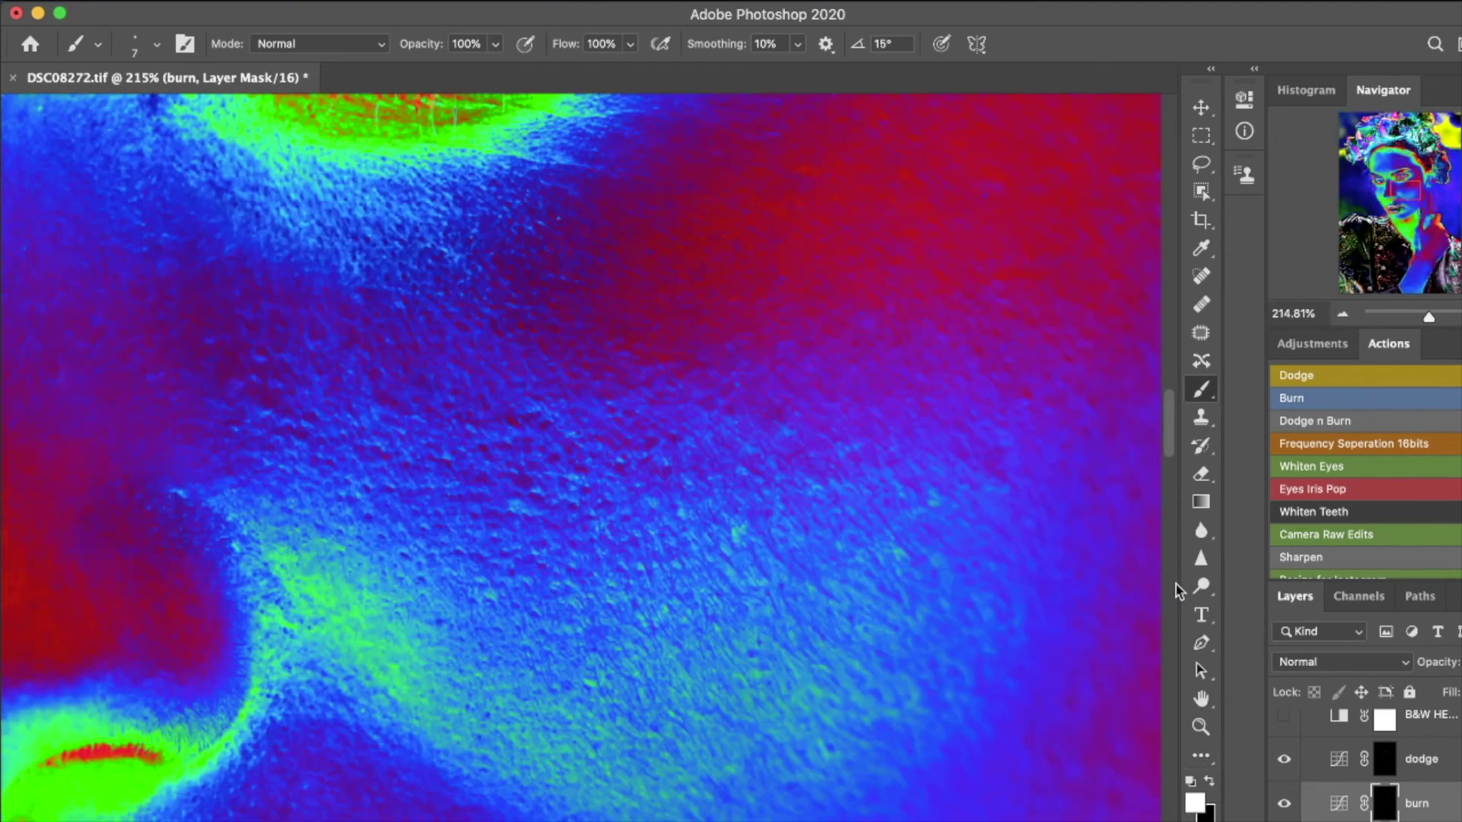
Step: Set the Brush tool's flow to 1% for painting on the burn layer mask
left_click(629, 44)
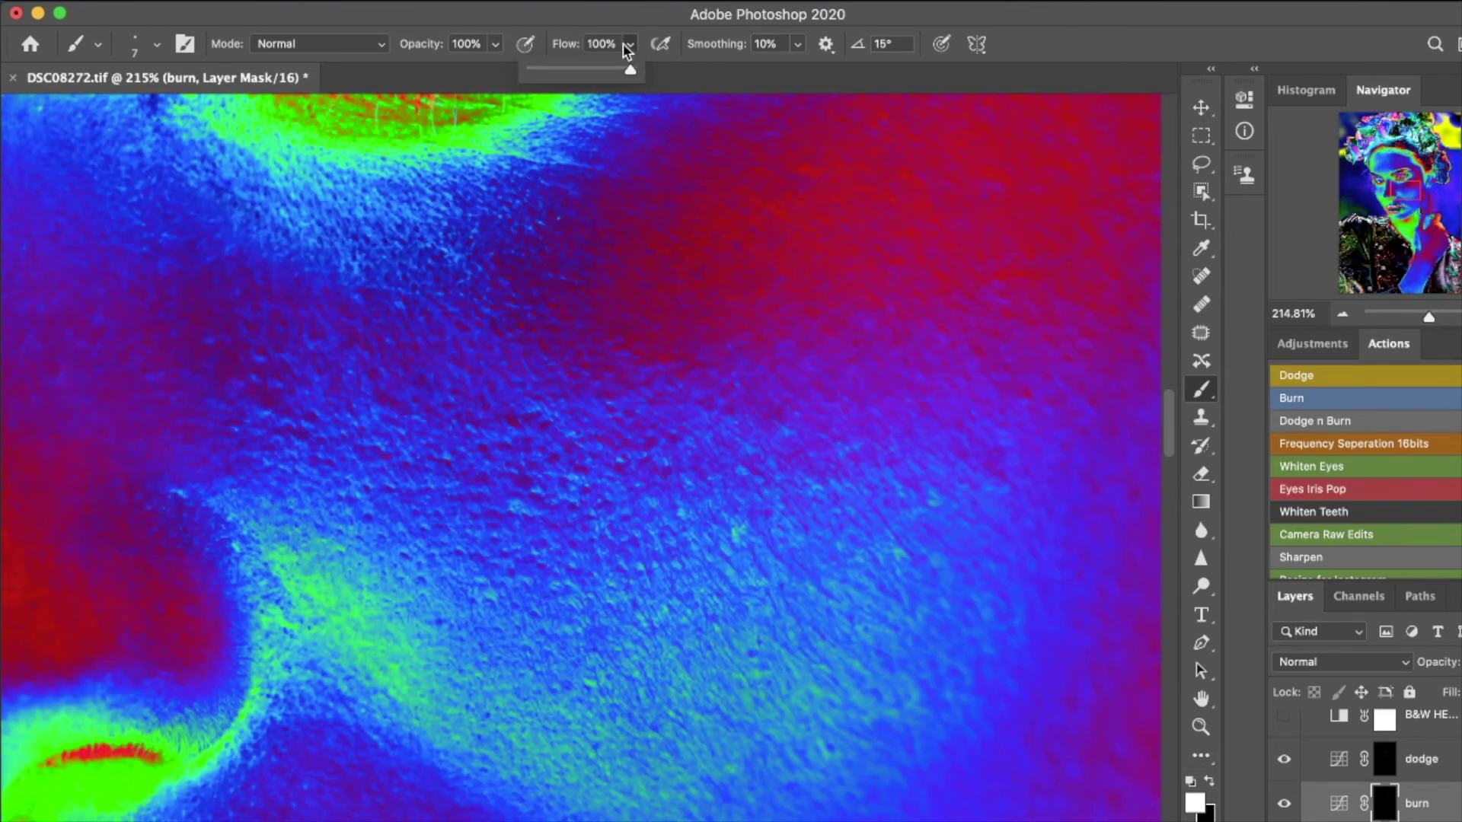
left_click_drag(631, 70, 531, 73)
left_click(671, 285)
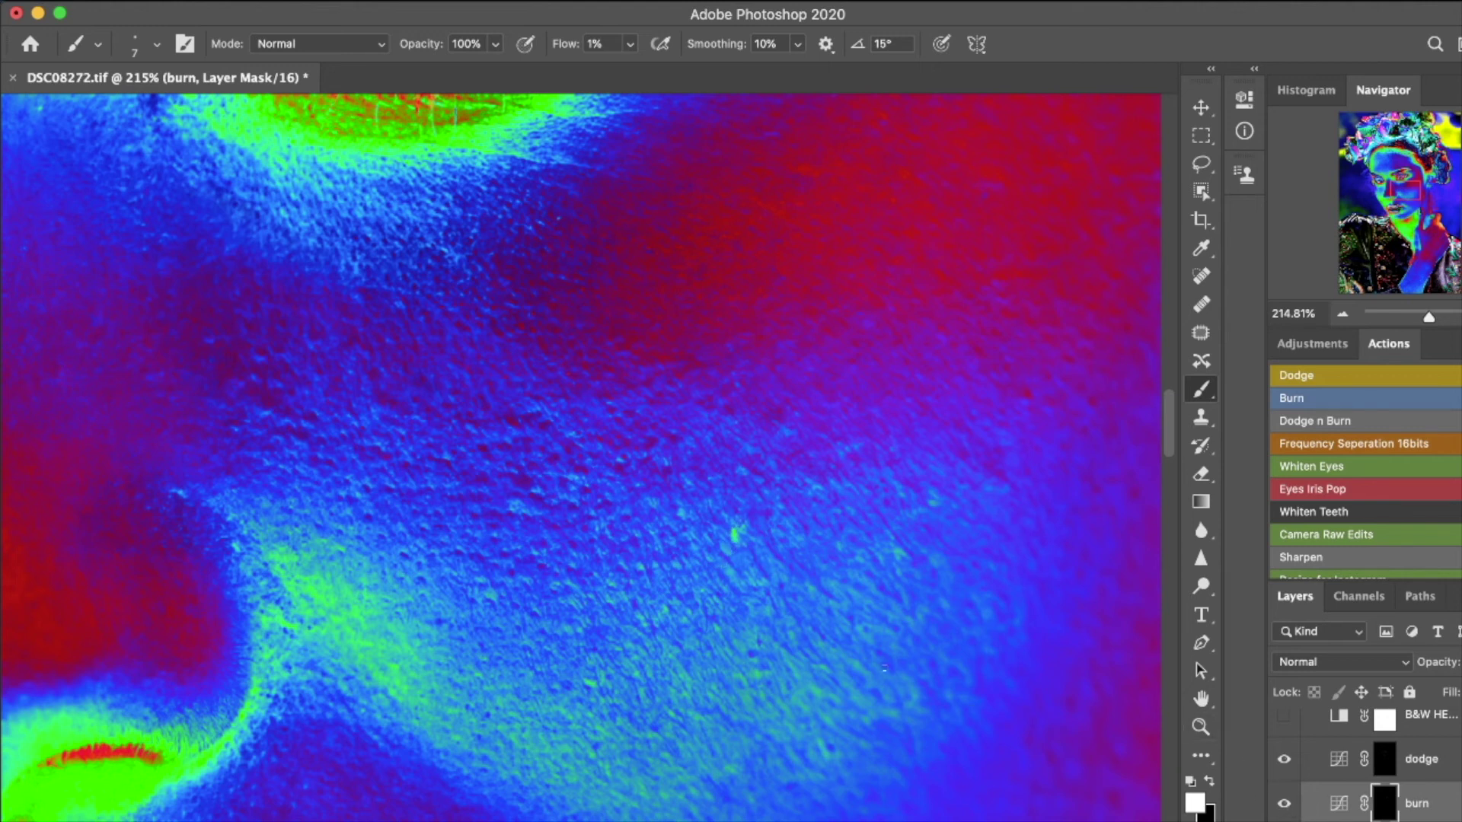
key("e")
key("x")
left_click_drag(721, 540, 731, 539)
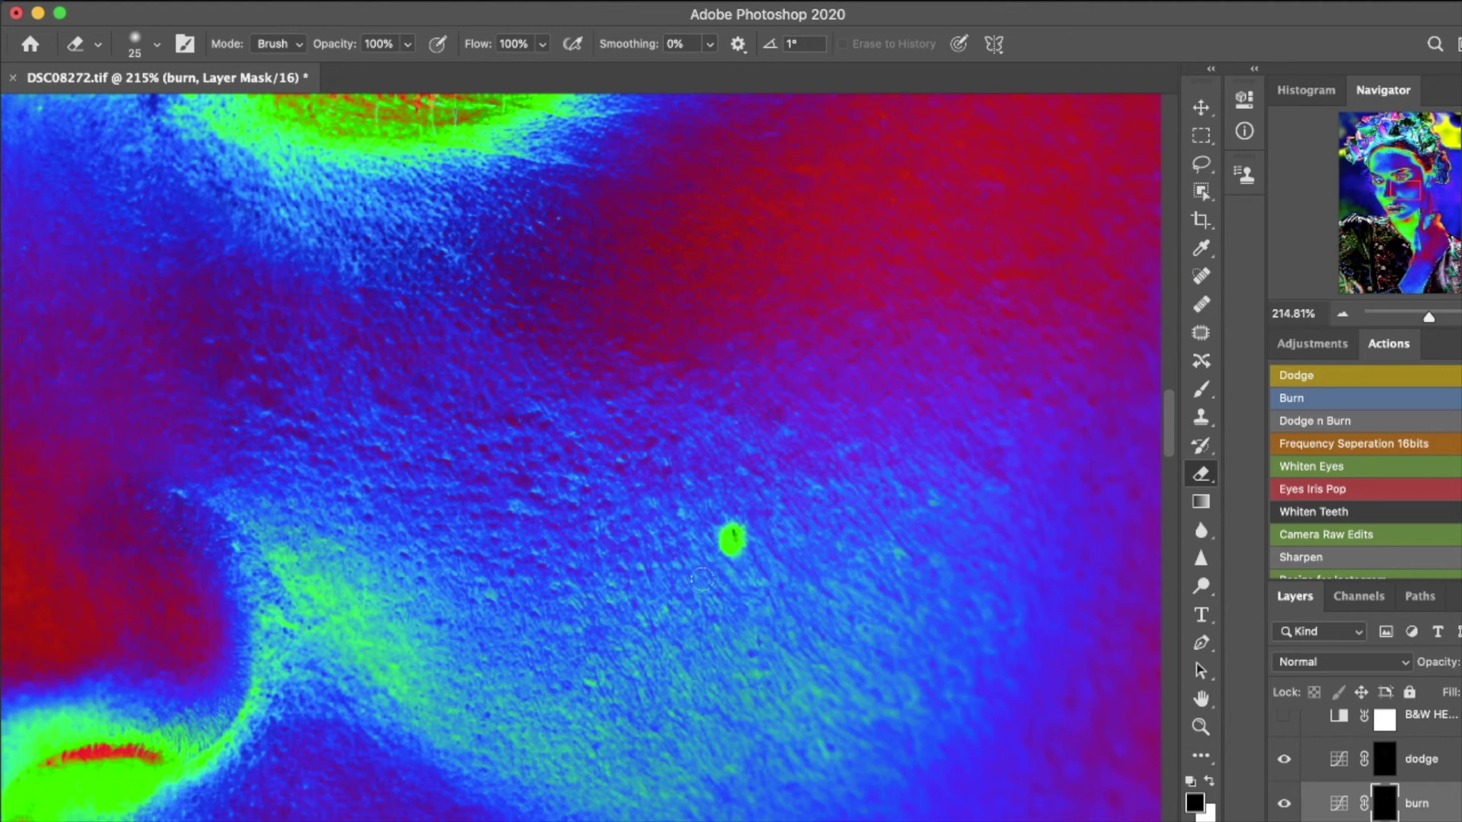
key("super+z")
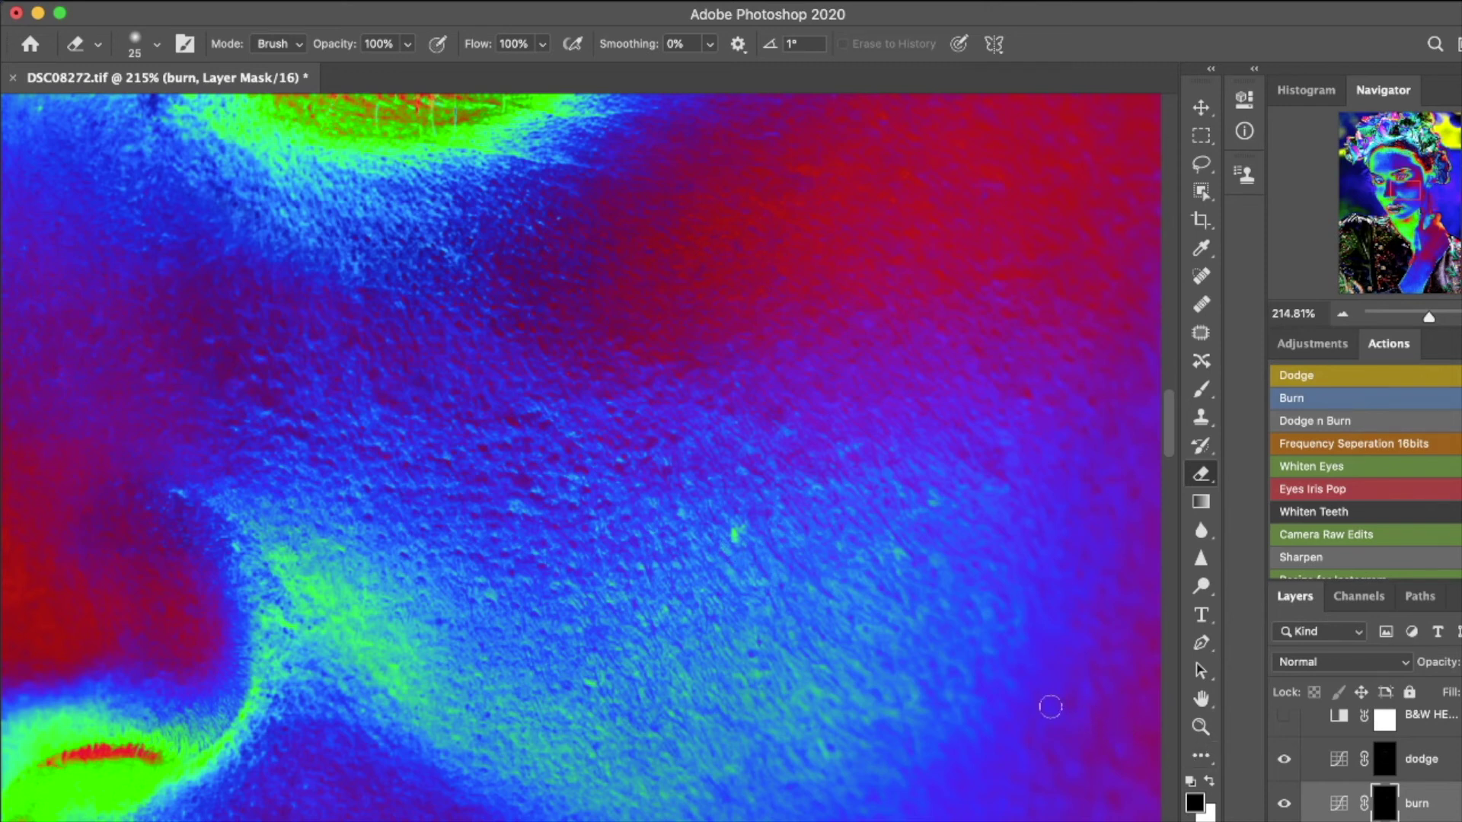
Step: Return to the Brush tool and set it to 15 px for the burn layer mask, checking its size and hardness settings
key("b")
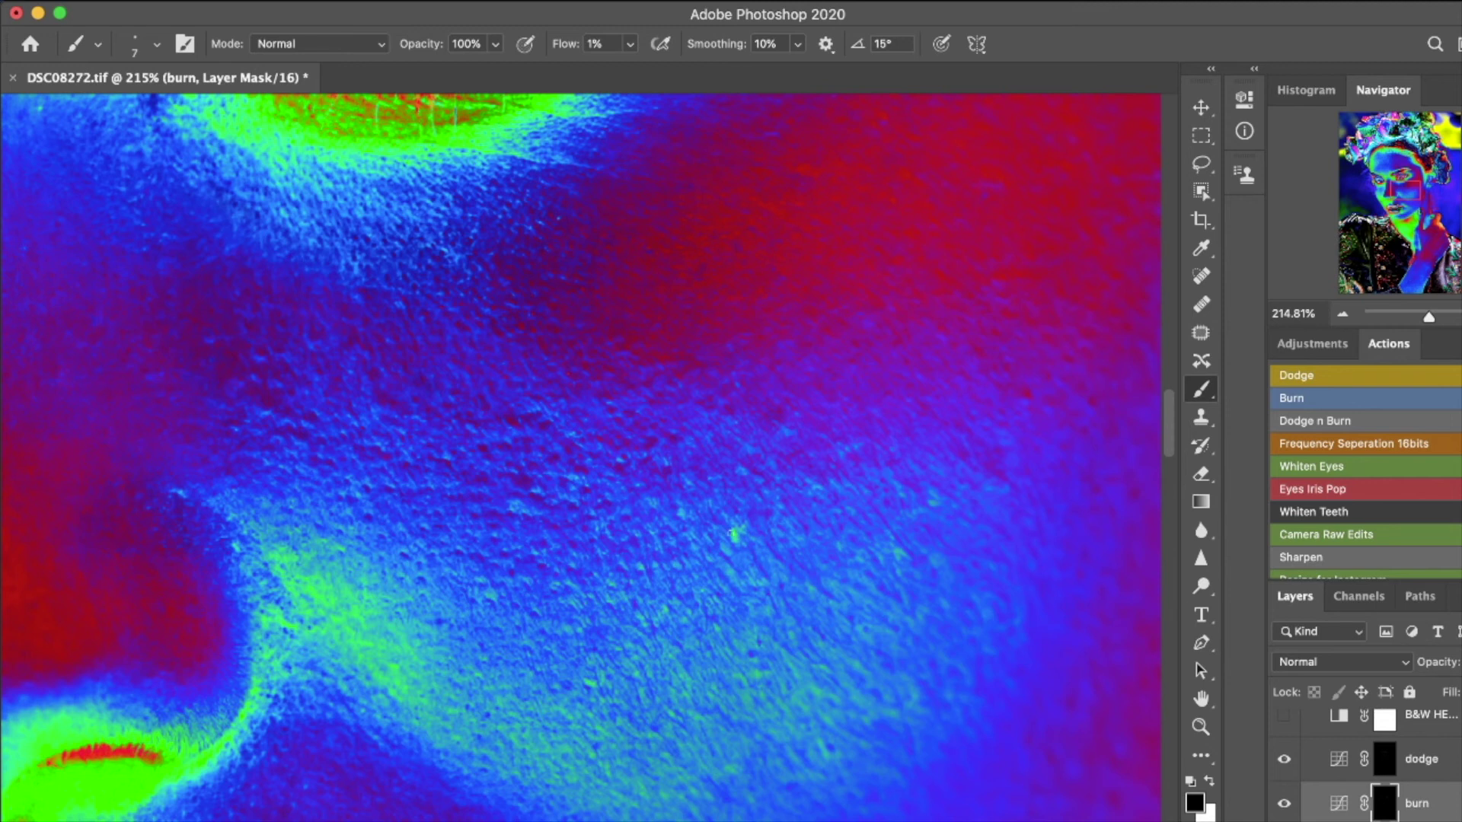
key("bracketright")
key("bracketright")
right_click(735, 542)
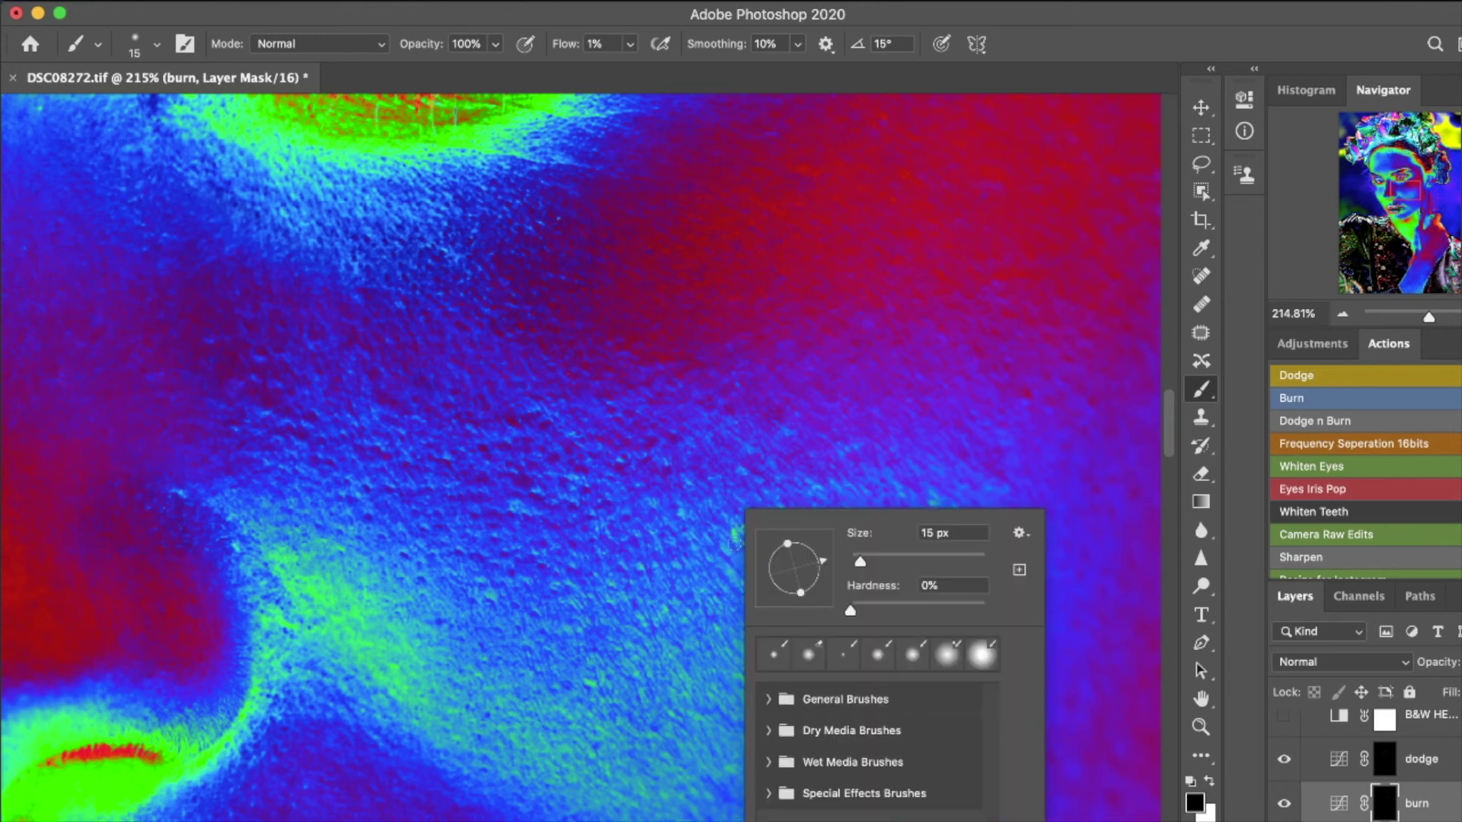
key("Escape")
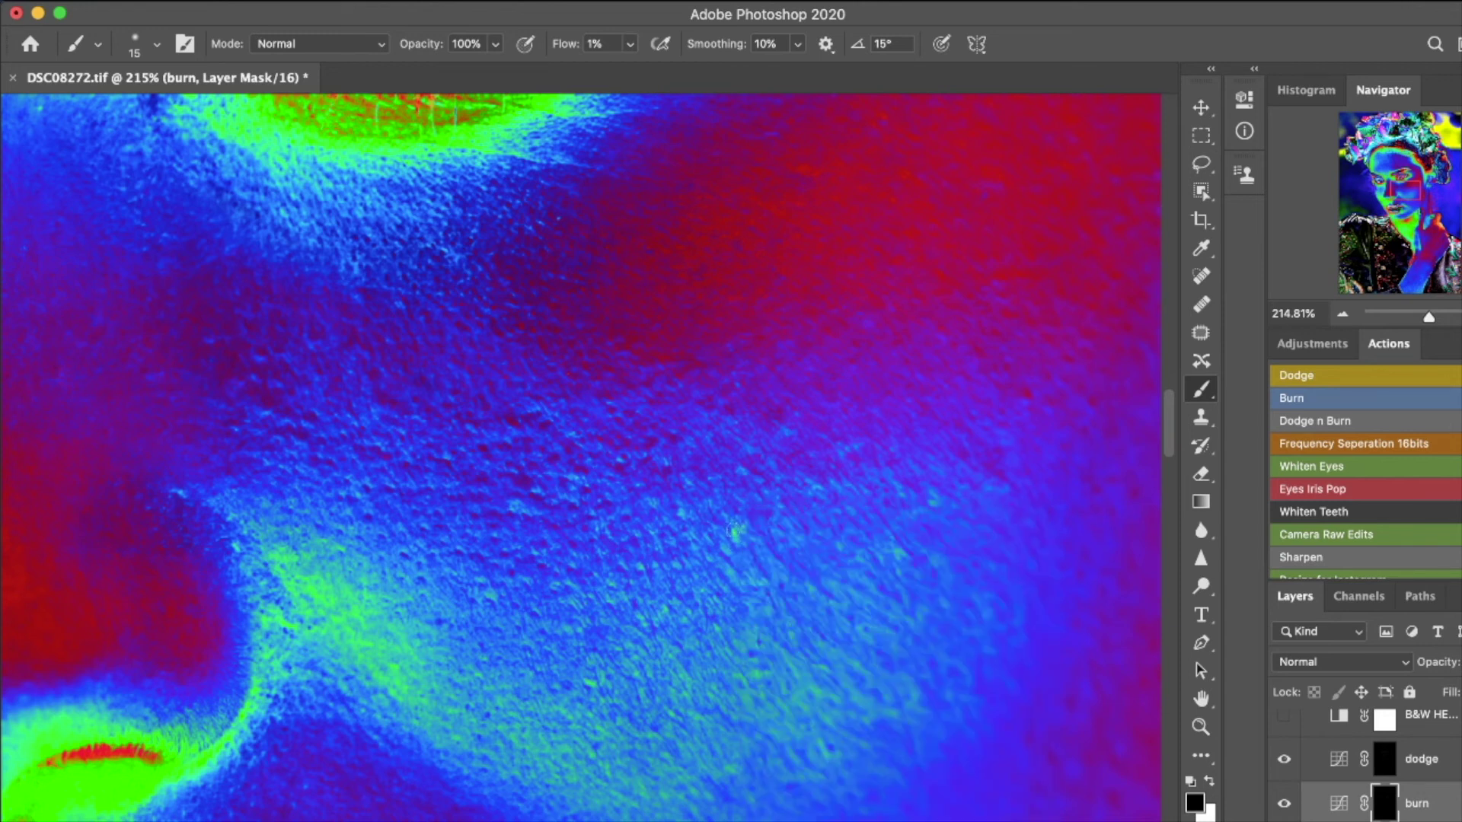
Step: Target the dodge layer mask and prepare a 6 px brush with white as the foreground colour
left_click(1385, 760)
key("bracketleft")
key("bracketleft")
key("bracketleft")
key("bracketleft")
key("bracketleft")
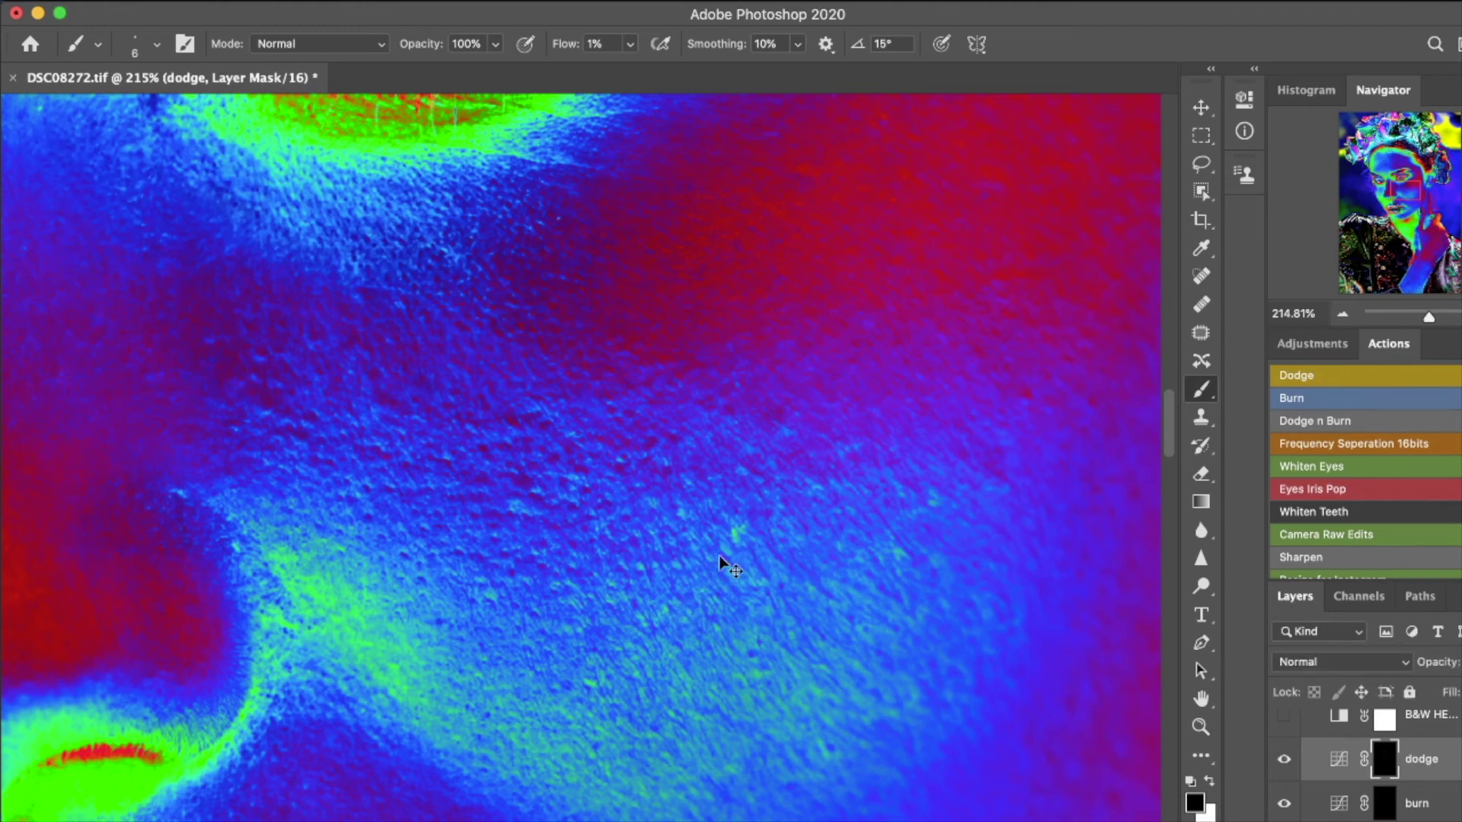
key("x")
Step: Delete the solar Curves layer and save the TIFF with no image compression, interleaved pixel order and RLE layer compression
key("super+0")
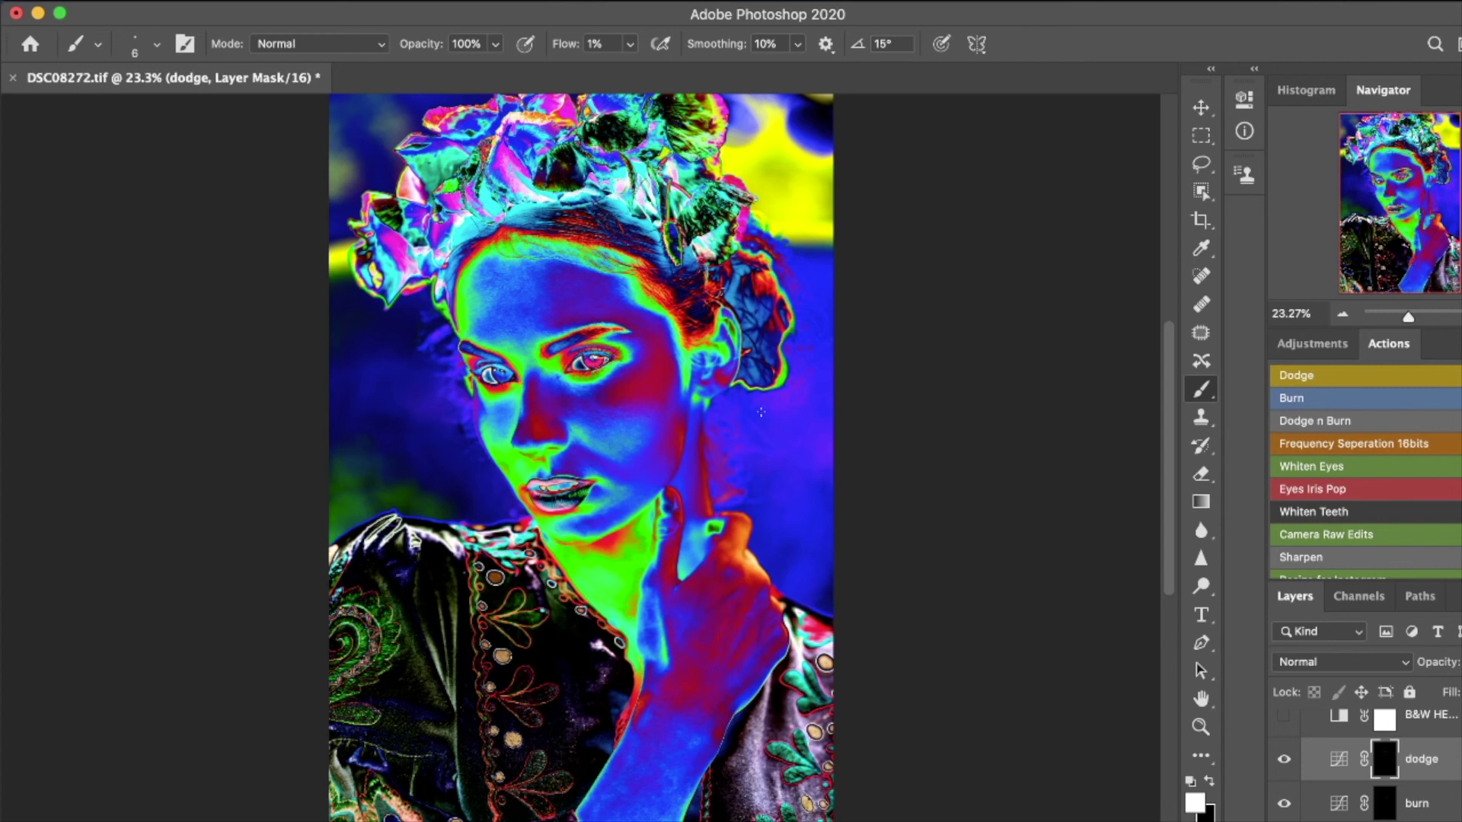
key("z")
mouse_move(783, 308)
left_mouse_down()
mouse_move(883, 327)
mouse_move(930, 366)
mouse_move(808, 348)
mouse_move(685, 365)
mouse_move(727, 381)
left_mouse_up()
key("super+0")
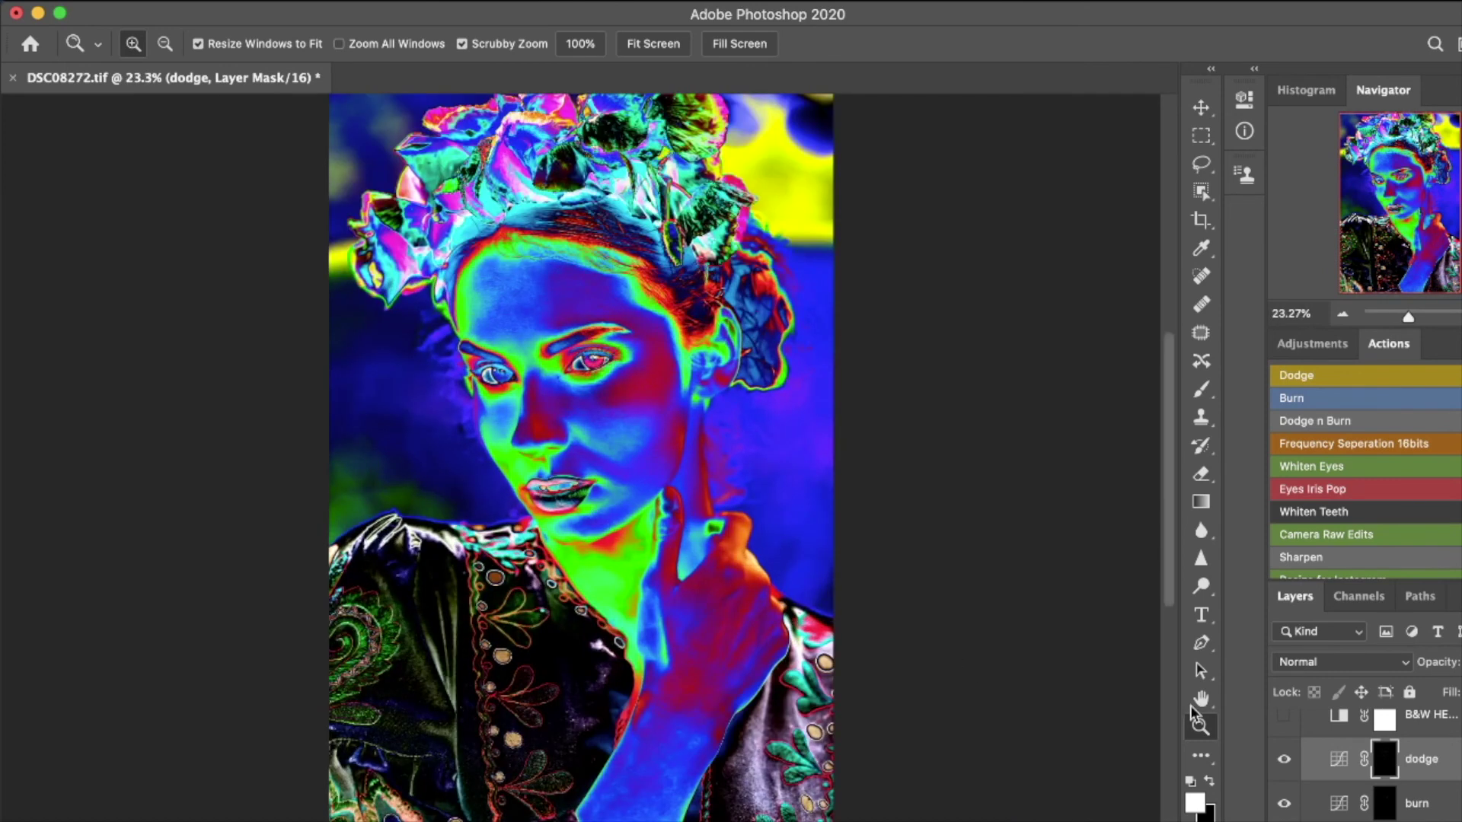
scroll(1416, 753, "up", 3)
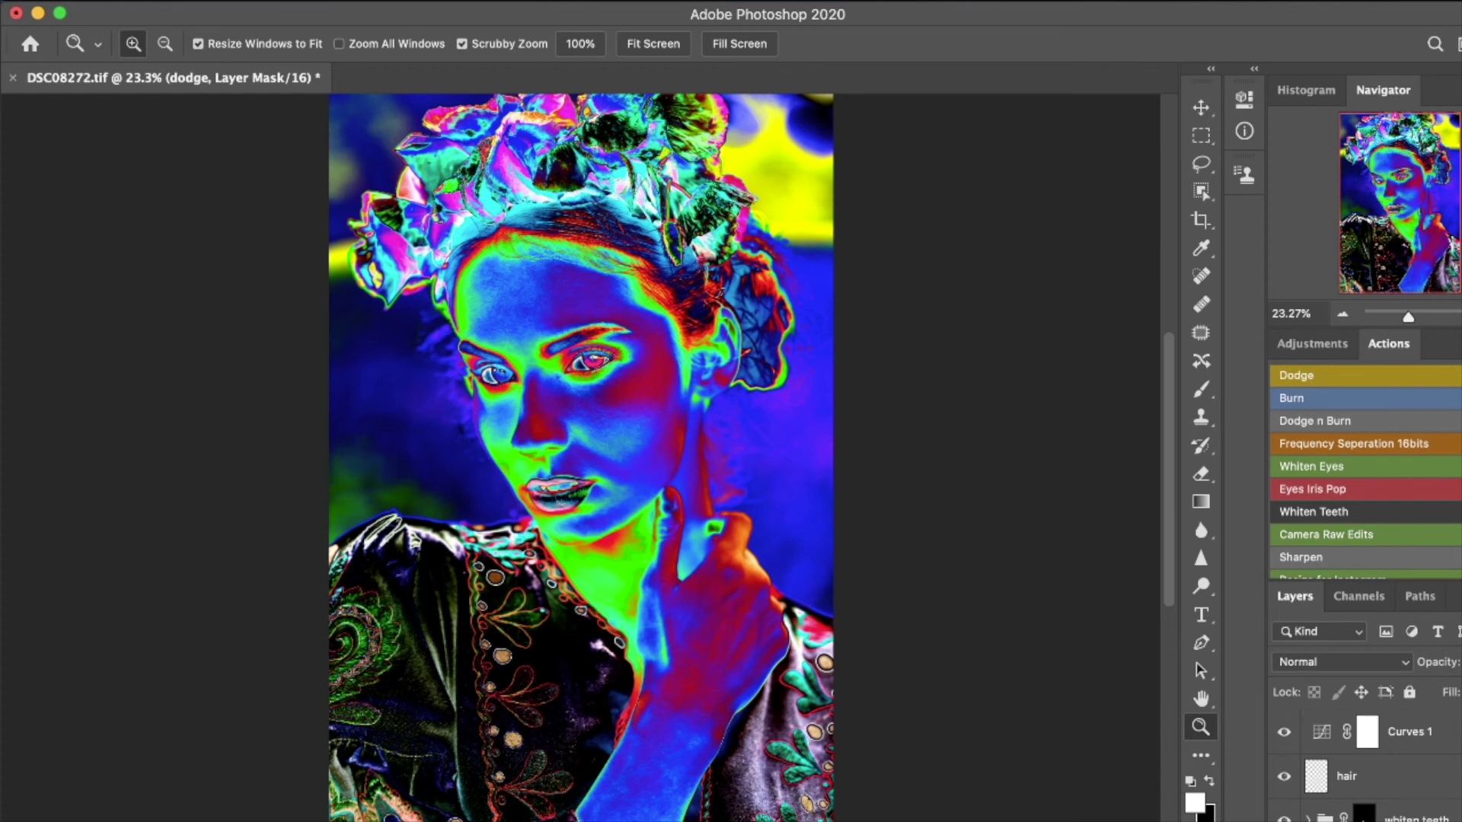
left_click(1410, 731)
key("BackSpace")
key("super+s")
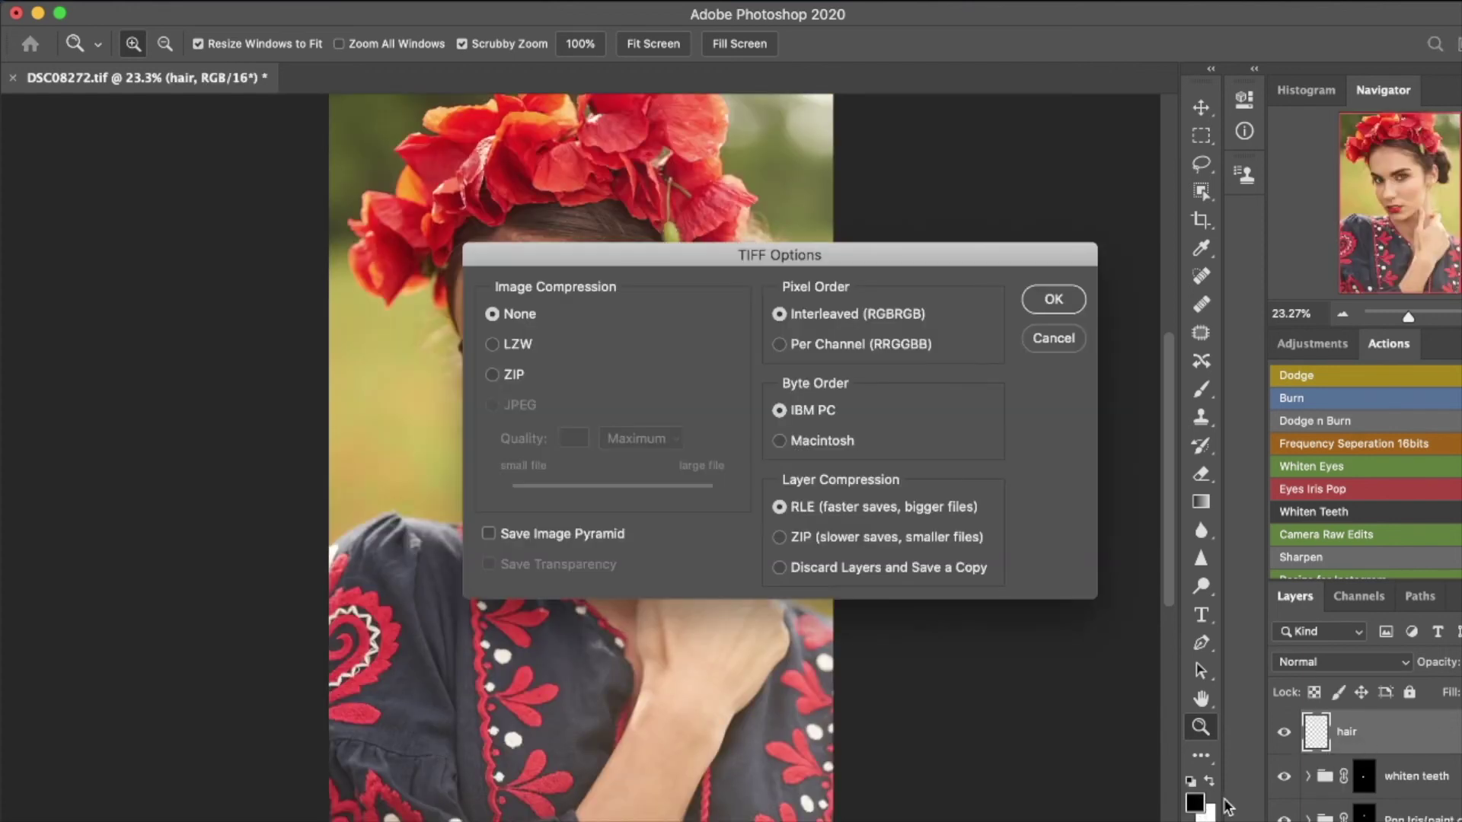
left_click(1054, 301)
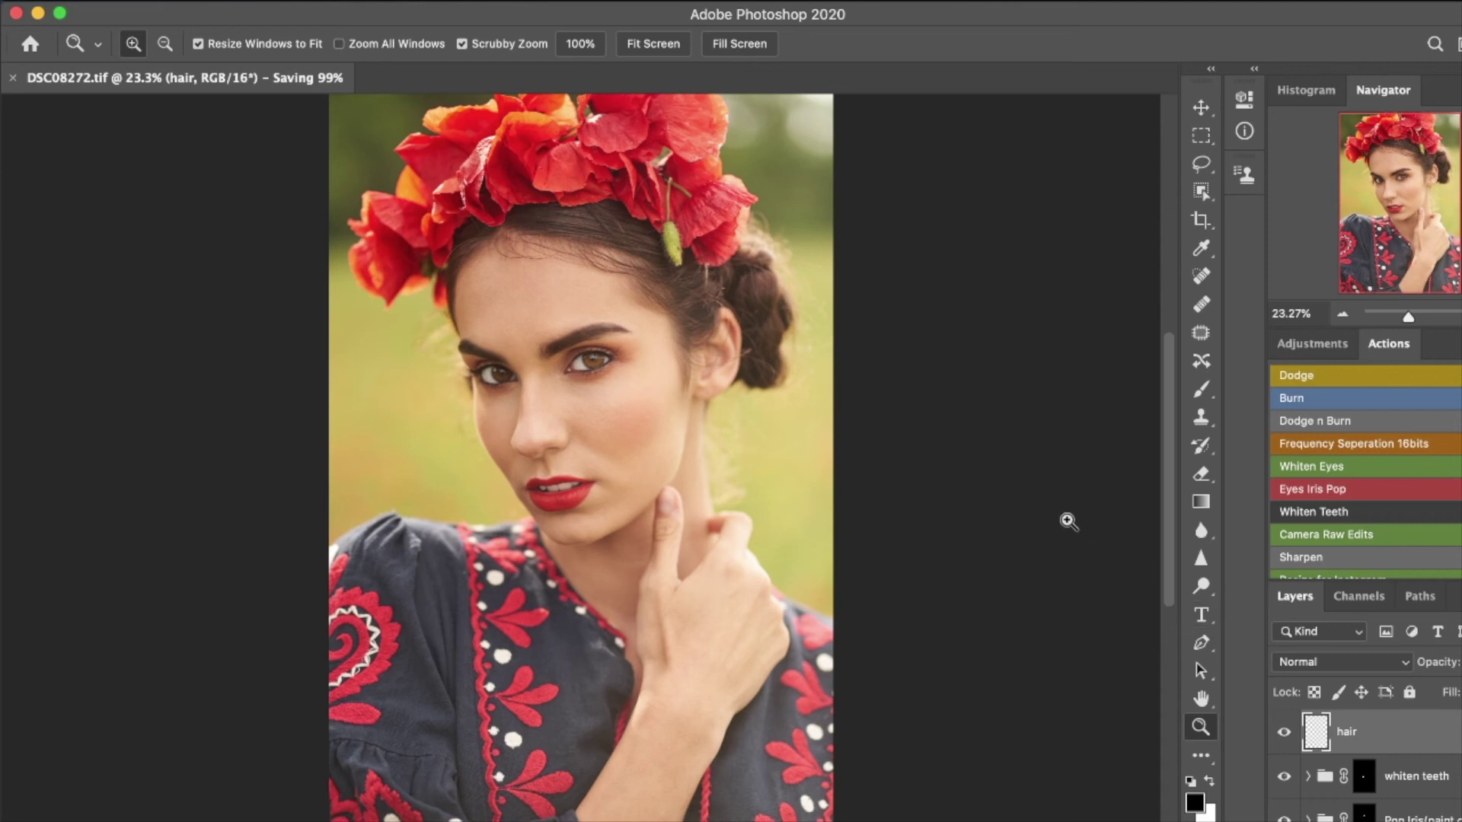
Step: Add a Color Balance adjustment layer above the hair layer
left_click_drag(583, 382, 660, 413)
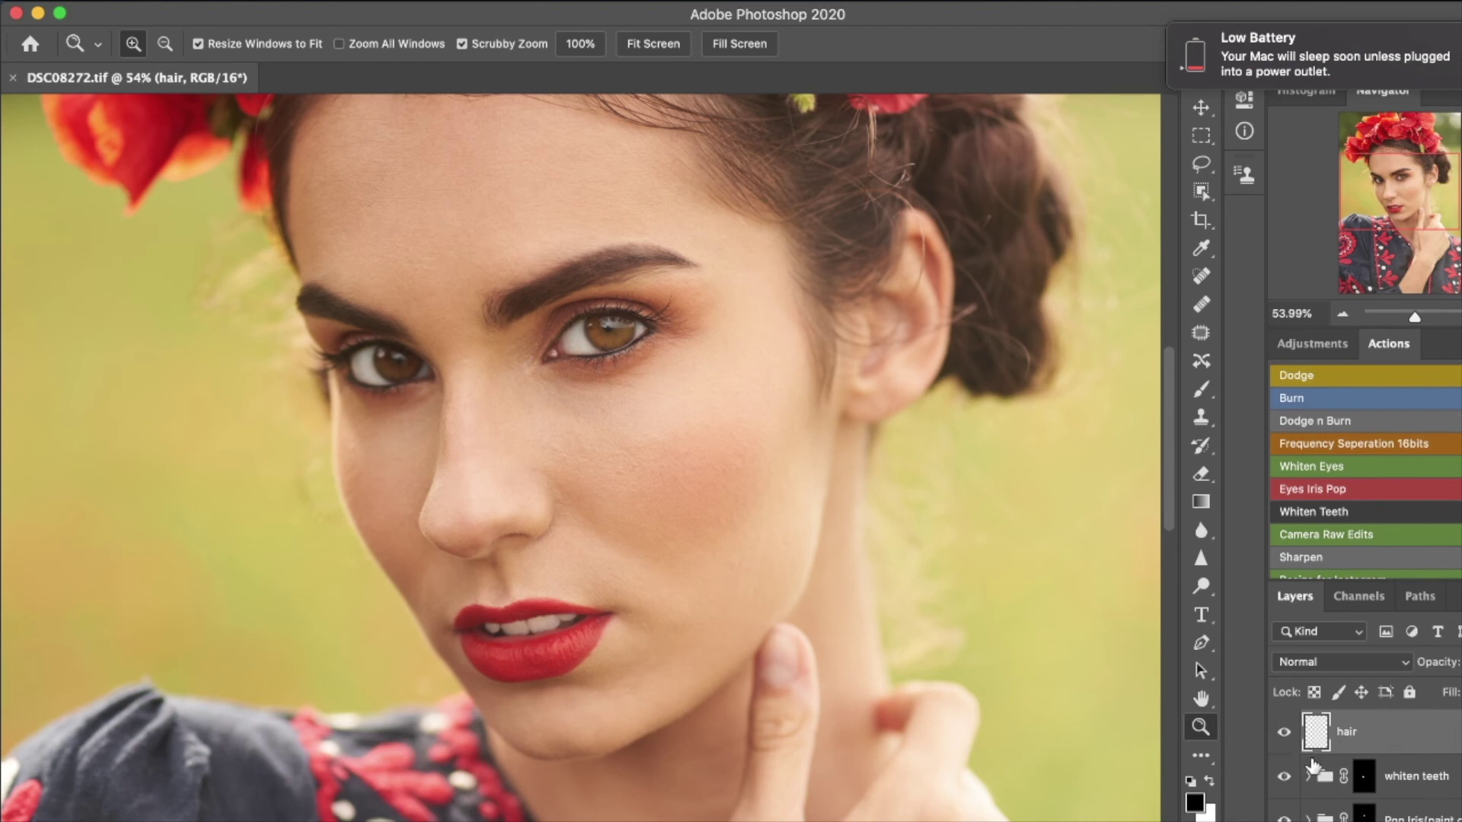
left_click(1414, 820)
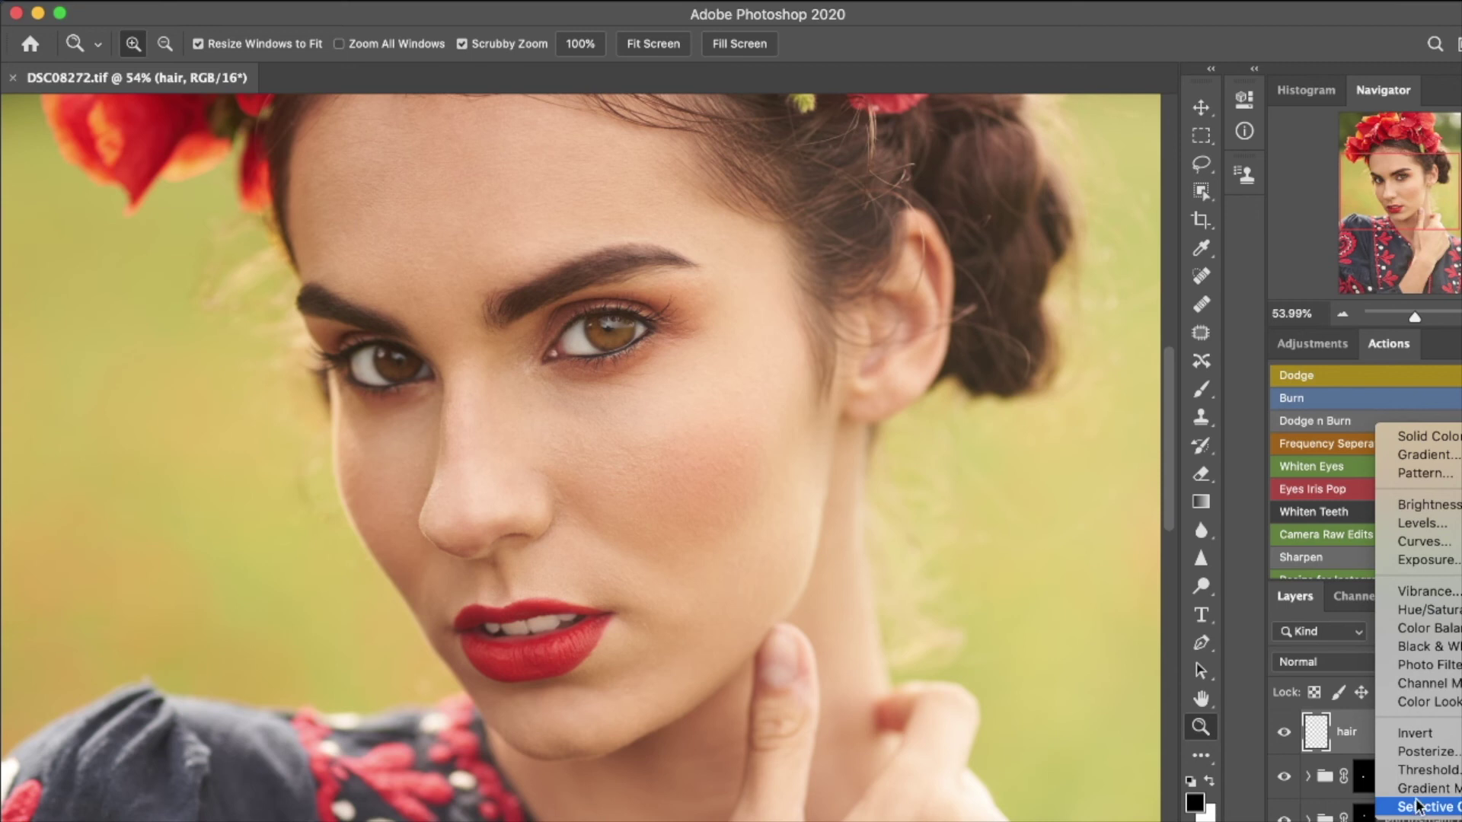
left_click(1413, 627)
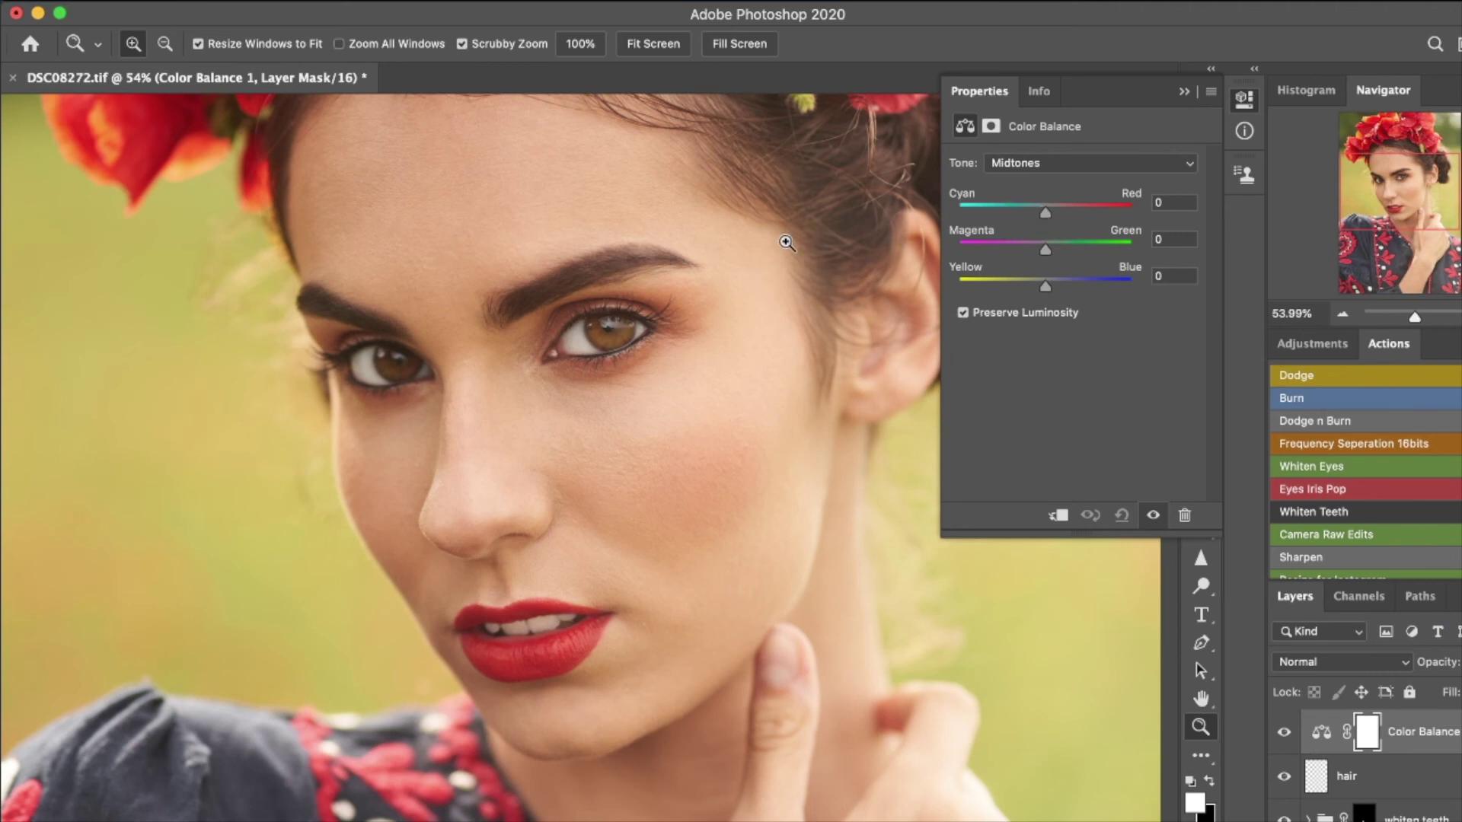
scroll(792, 240, "down", 6)
scroll(816, 256, "down", 1)
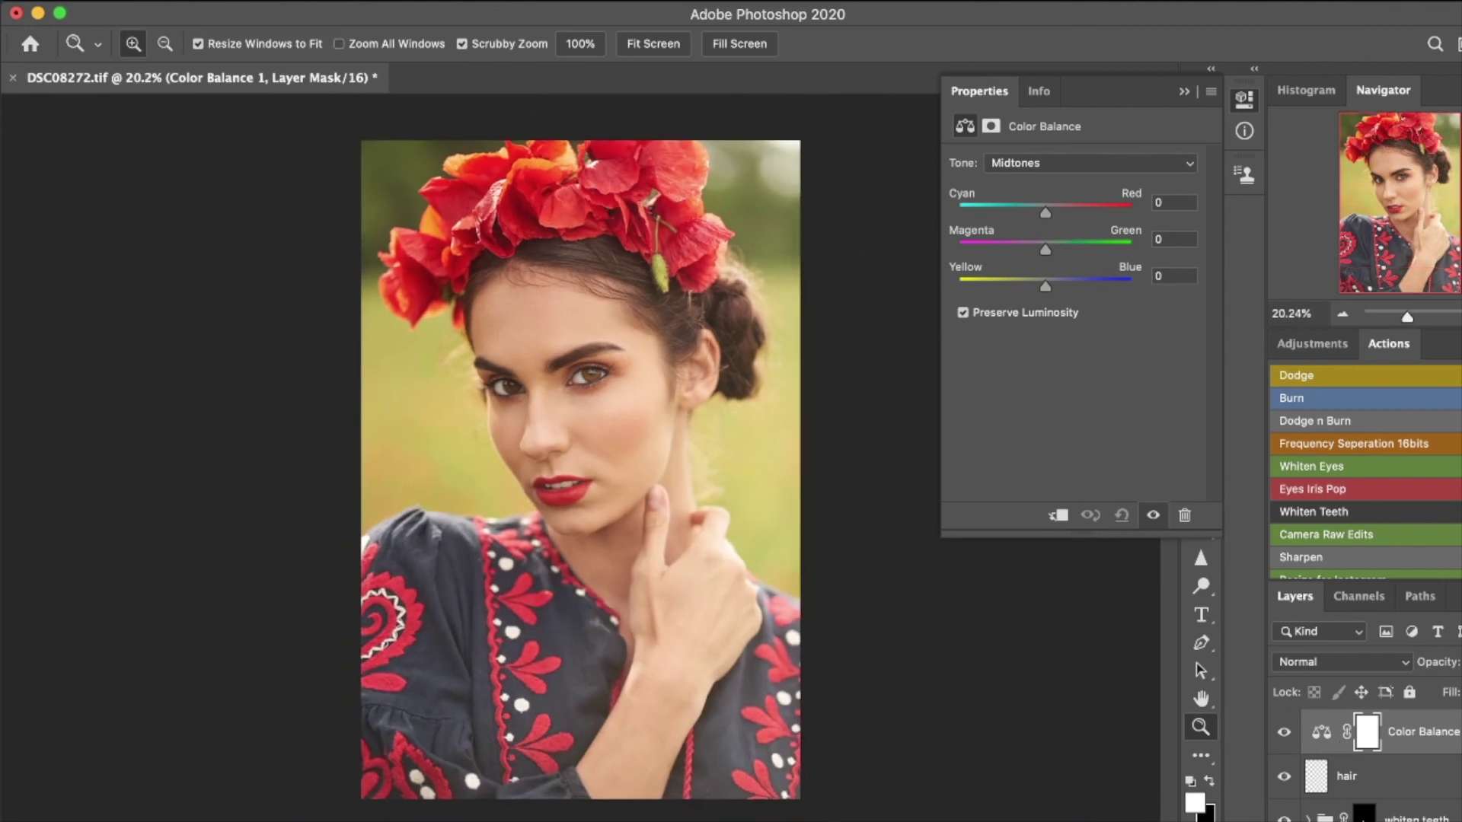
left_click(1412, 820)
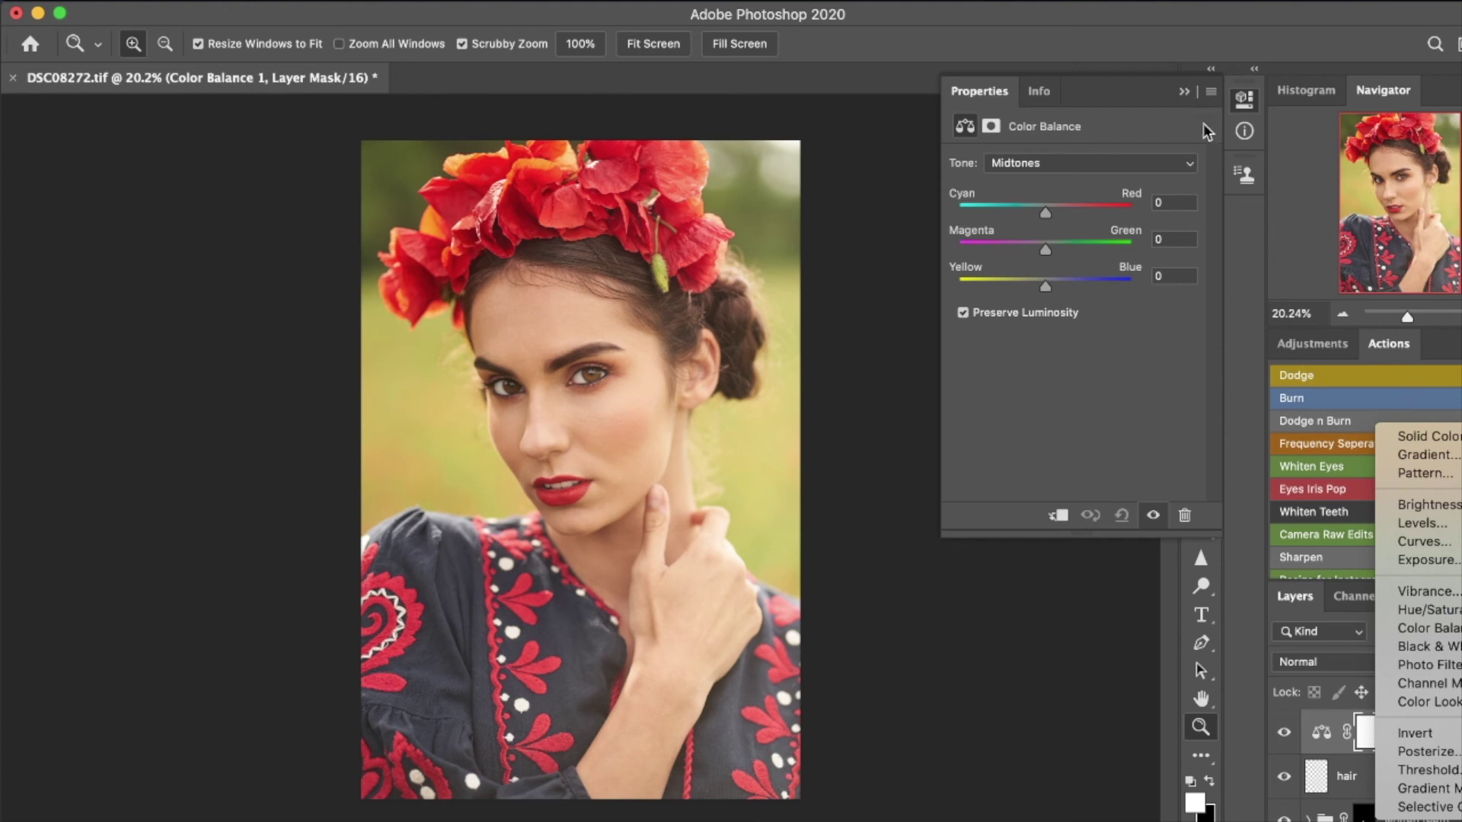
left_click(1183, 95)
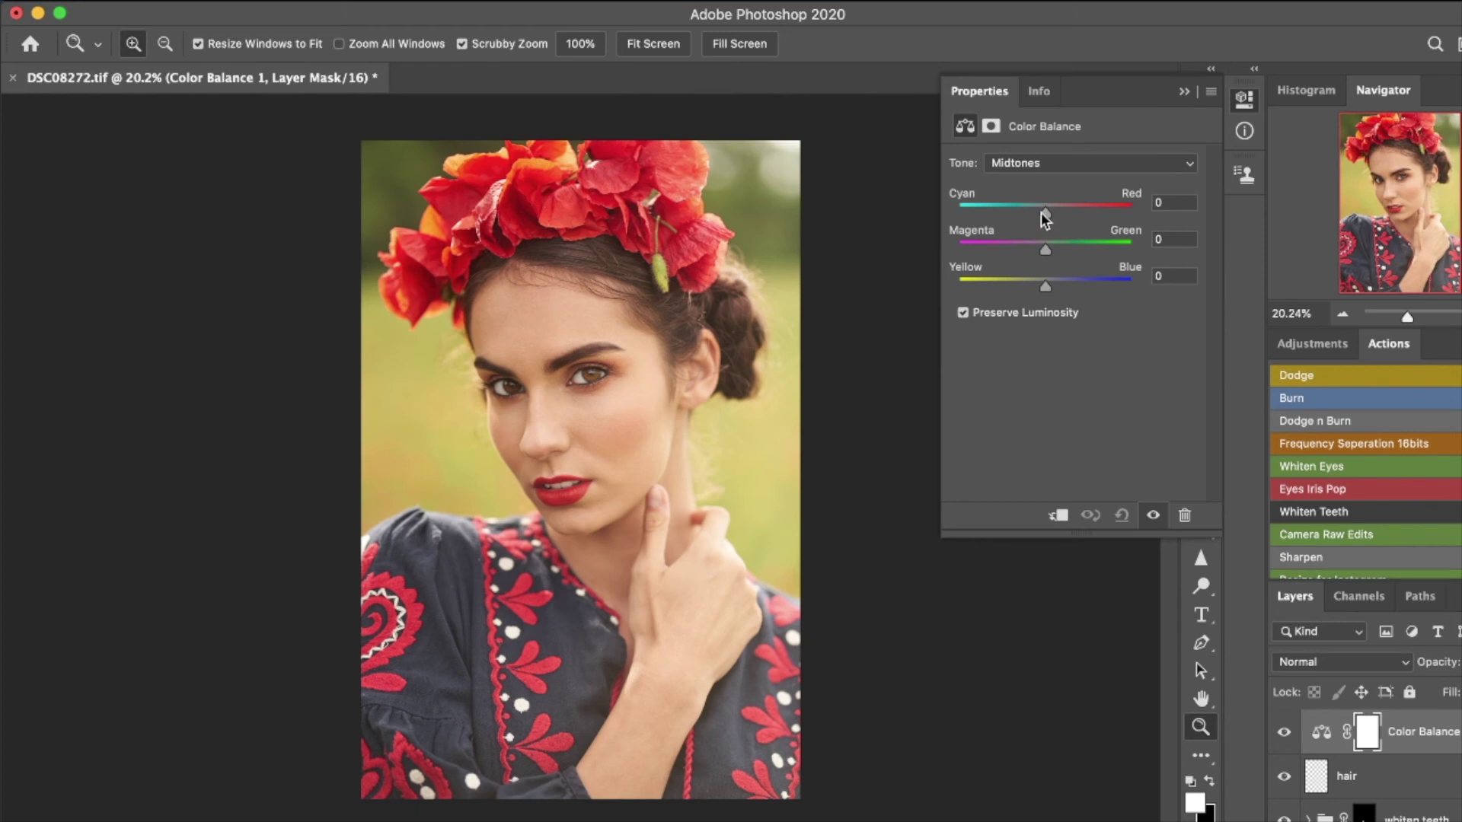
Step: Shift the Color Balance midtones slightly towards red and compare the portrait with the layer hidden and shown
mouse_move(1045, 214)
left_mouse_down()
mouse_move(1012, 213)
mouse_move(1051, 218)
left_mouse_up()
left_click(1172, 202)
left_click(1285, 732)
left_click(1287, 732)
left_click(1285, 732)
left_click(1285, 732)
left_click(1287, 733)
left_click(1286, 732)
Step: Set the Color Balance shadows to +5 on yellow–blue and compare the portrait with the layer hidden and shown
left_click(1031, 167)
left_click(1018, 146)
left_click_drag(1035, 285, 1053, 295)
type("5")
key("Return")
left_click(1285, 733)
left_click(1284, 734)
left_click(1284, 733)
left_click(1284, 733)
left_click(1284, 733)
left_click(1284, 733)
Step: Choose the Color Balance highlights, try yellow and blue shifts, and reset the yellow–blue value to 0
left_click(1039, 163)
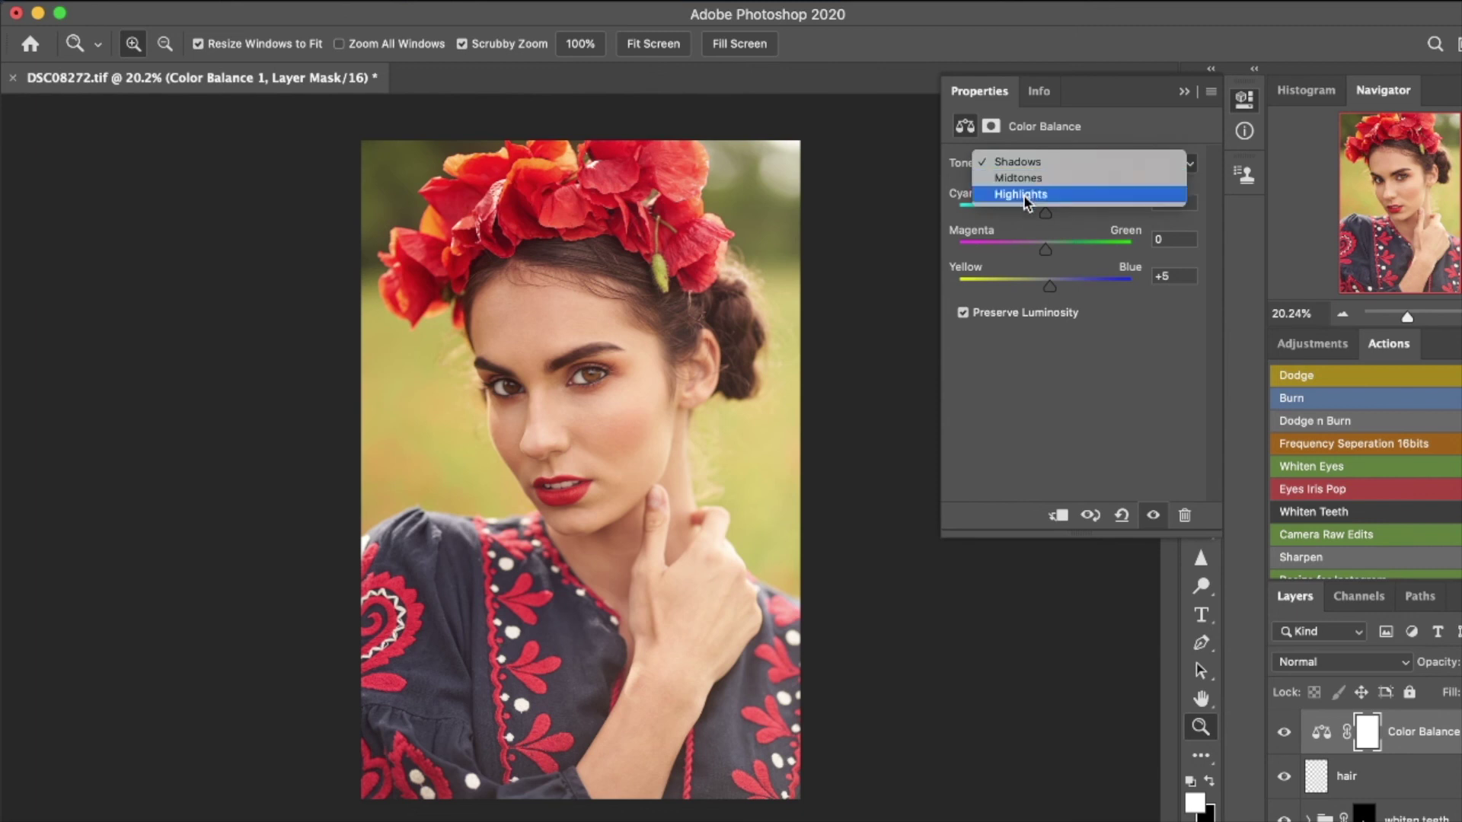
left_click(1023, 195)
left_click_drag(1029, 292, 1054, 293)
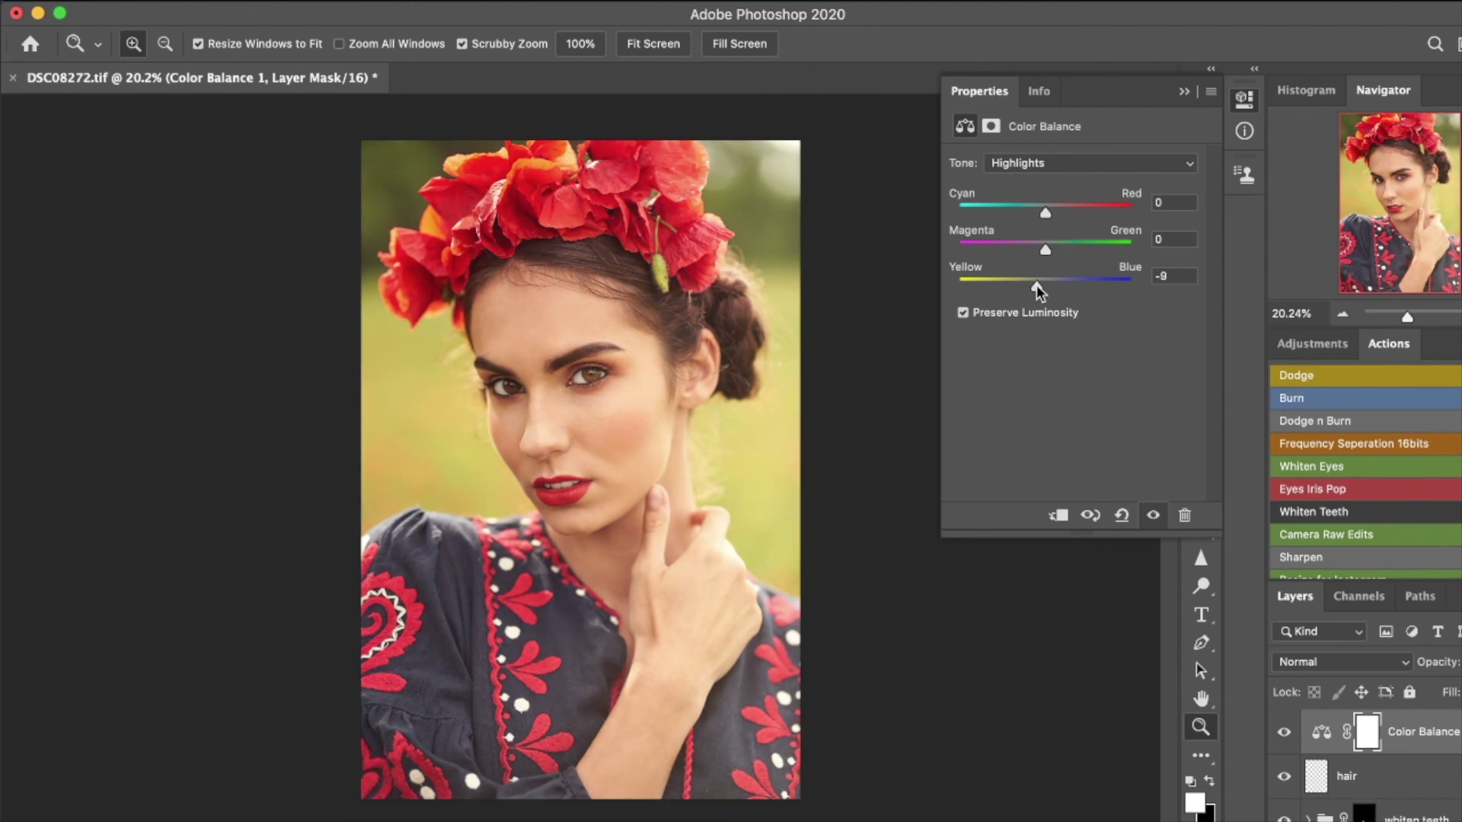
key("BackSpace")
left_click(1044, 214)
key("Return")
type("0")
Step: Try cyan and red shifts in the highlights, then reset the cyan–red value to 0
left_click_drag(1047, 213, 1031, 217)
left_click_drag(1037, 213, 1045, 216)
left_click(1177, 204)
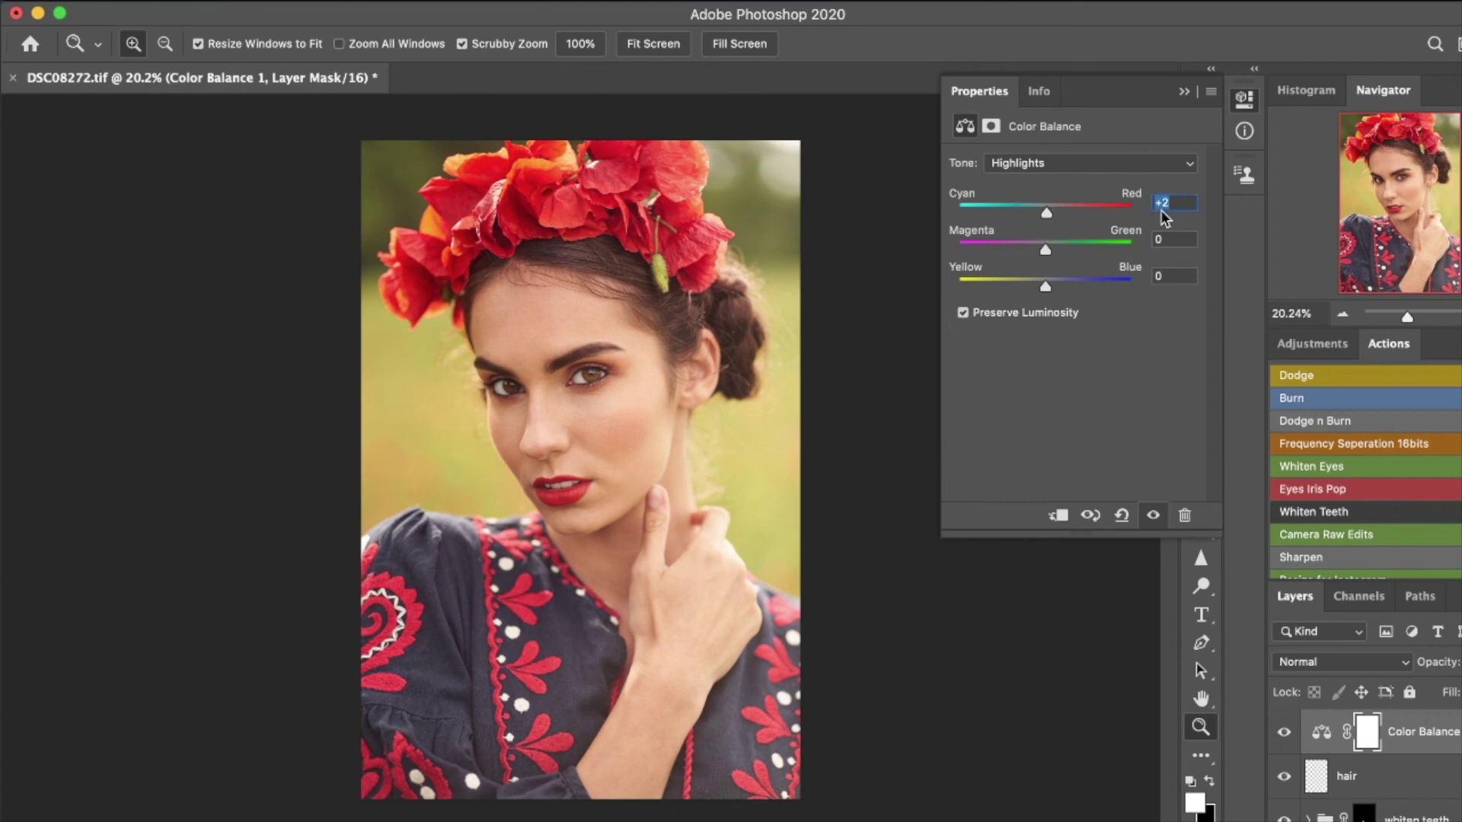
left_click(1046, 285)
left_click(975, 308)
type("0")
Step: Set the Color Balance highlights to -10 on yellow–blue
left_click_drag(1048, 277, 1038, 282)
left_click(1168, 276)
key("Up")
key("Up")
key("Down")
key("Down")
key("Down")
key("Down")
key("Down")
key("Down")
key("Up")
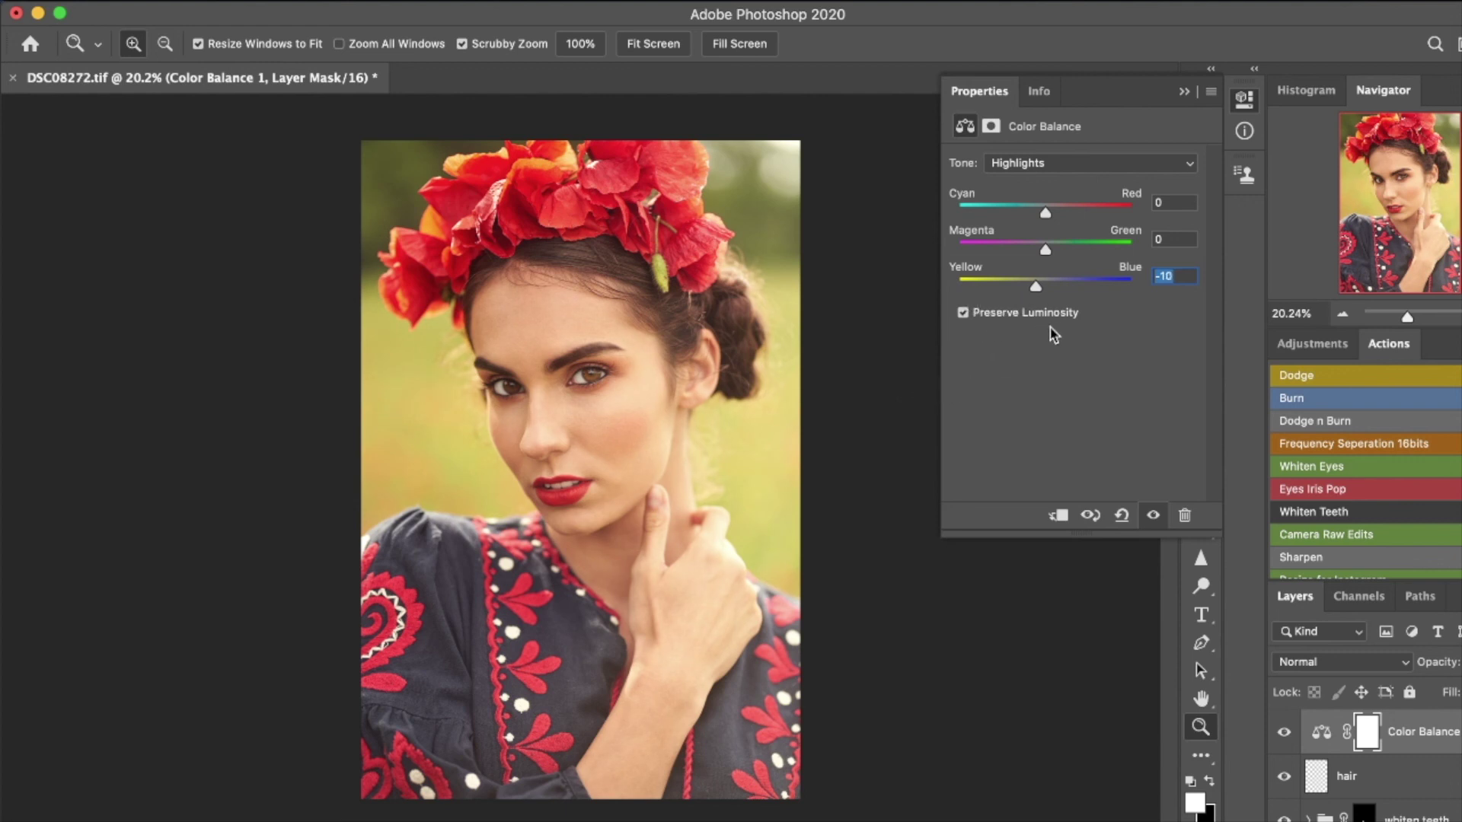
Step: Check the colour grade by toggling the Color Balance layer's visibility, and save the document
left_click(1284, 732)
left_click(1285, 734)
left_click(1285, 735)
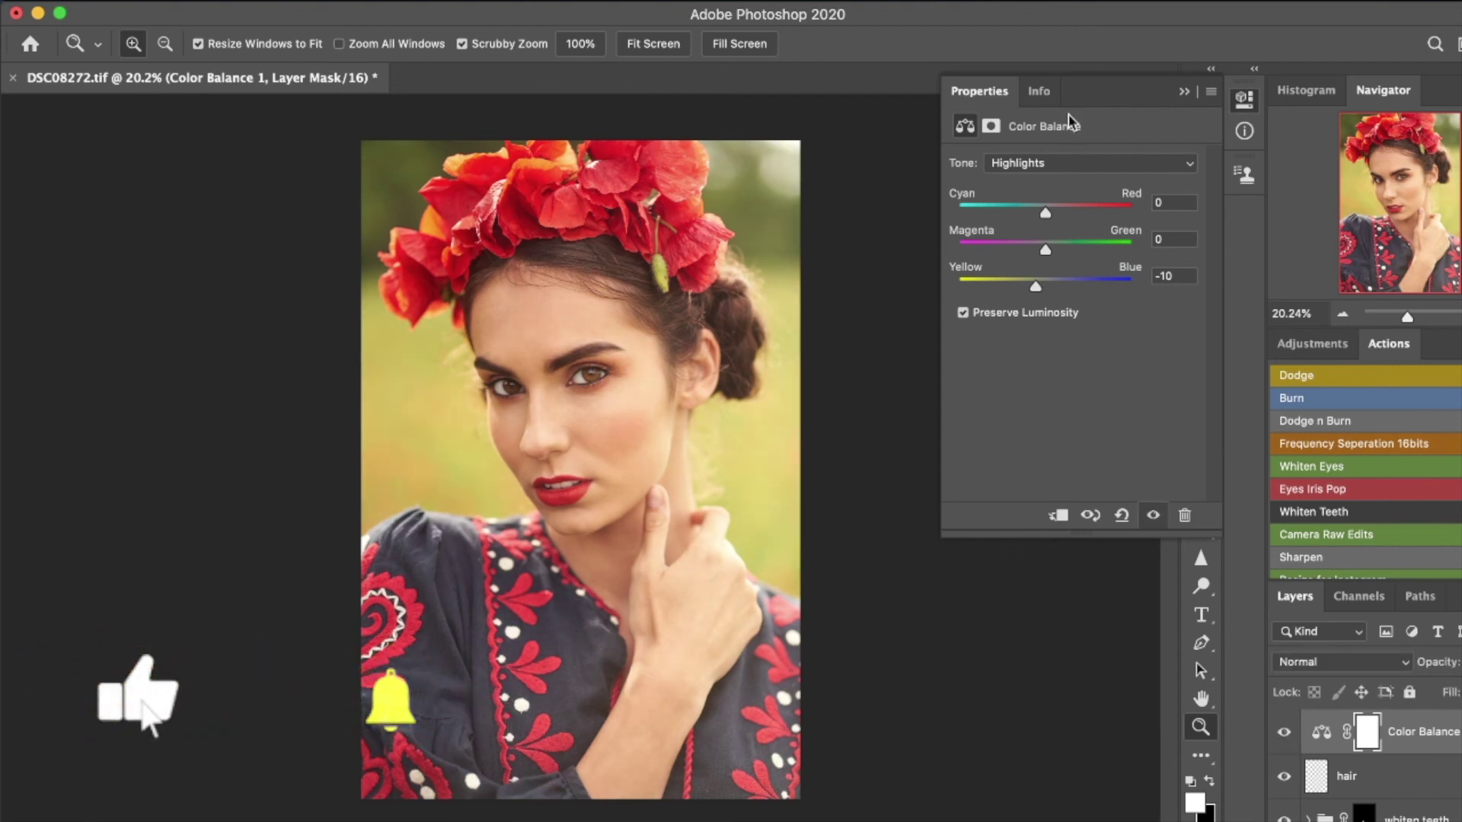
left_click(952, 90)
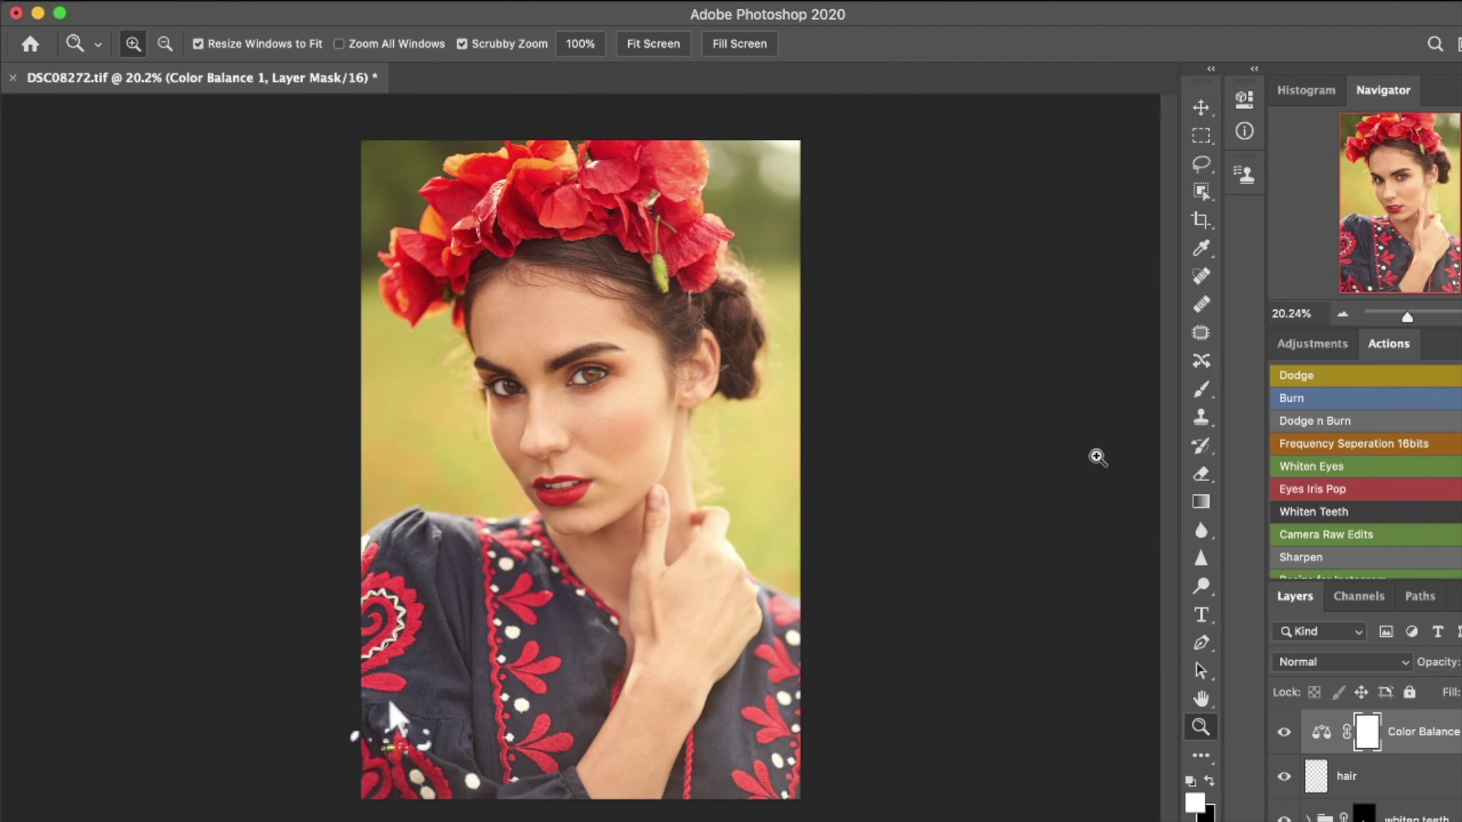
key("super+s")
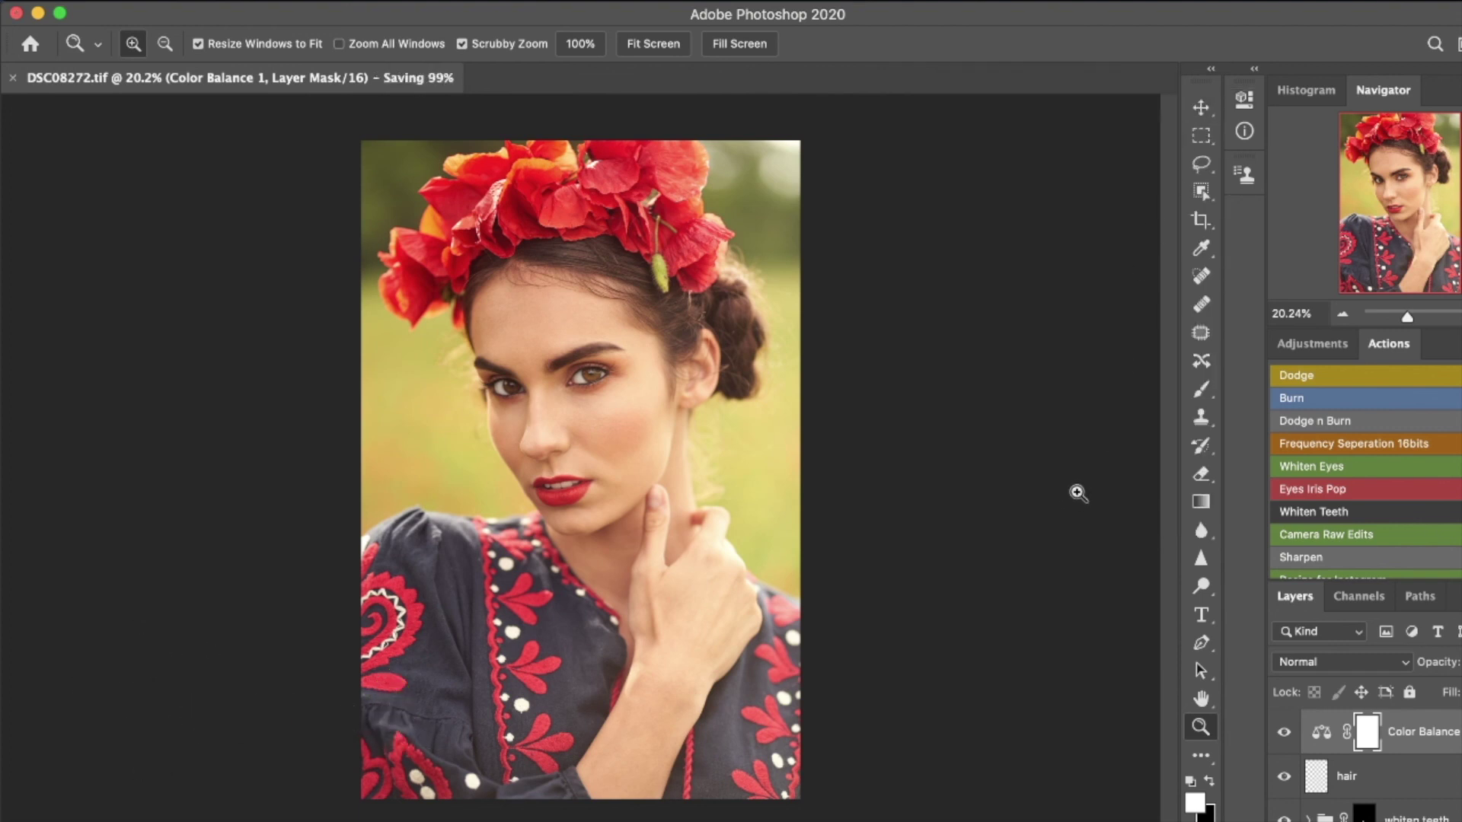
scroll(1070, 505, "up", 2)
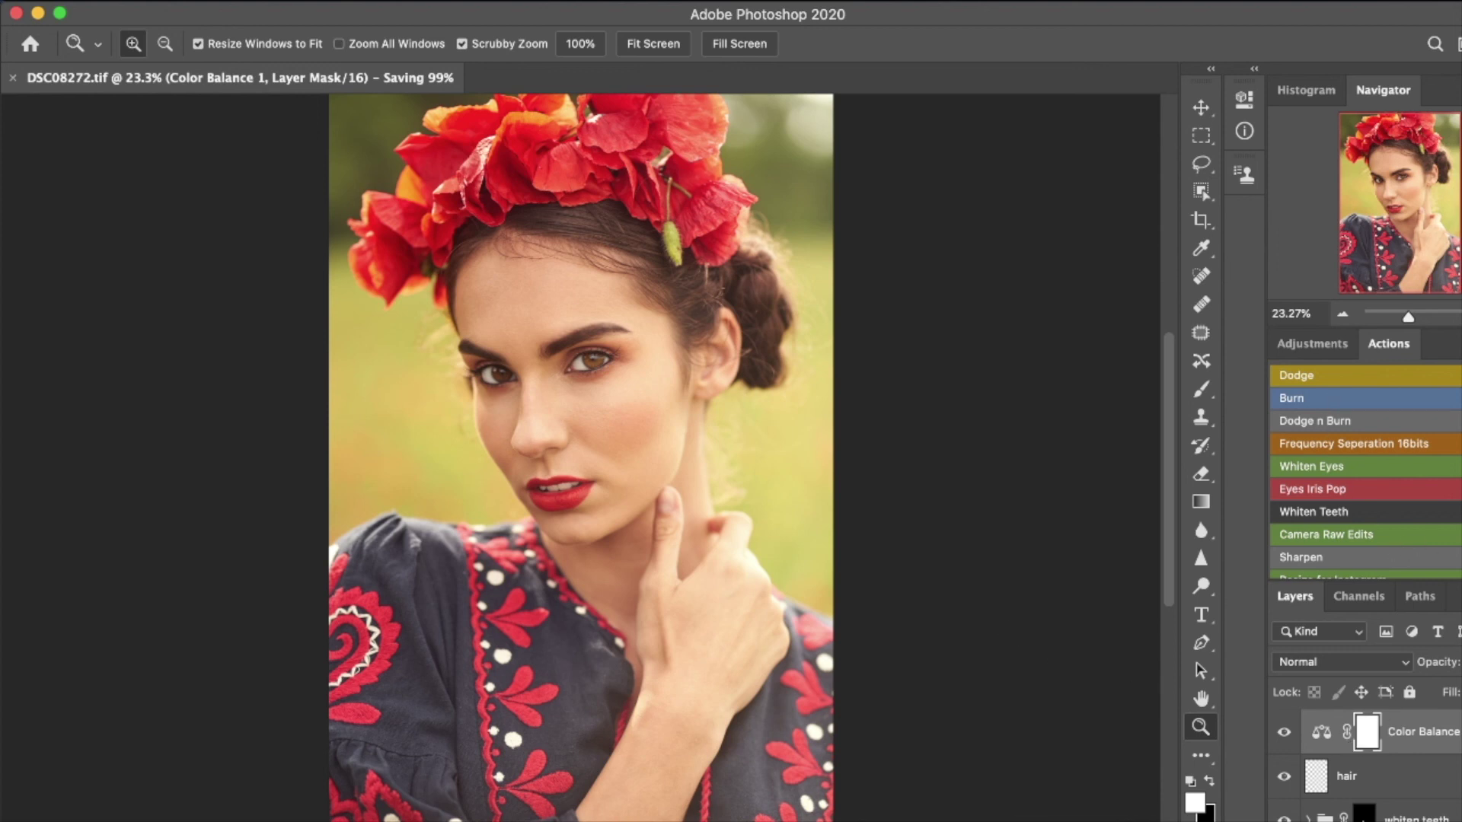
Step: Run the Sharpen action to add a masked sharpening layer, and set the Brush flow to 97%
scroll(1308, 505, "down", 1)
left_click(1304, 546)
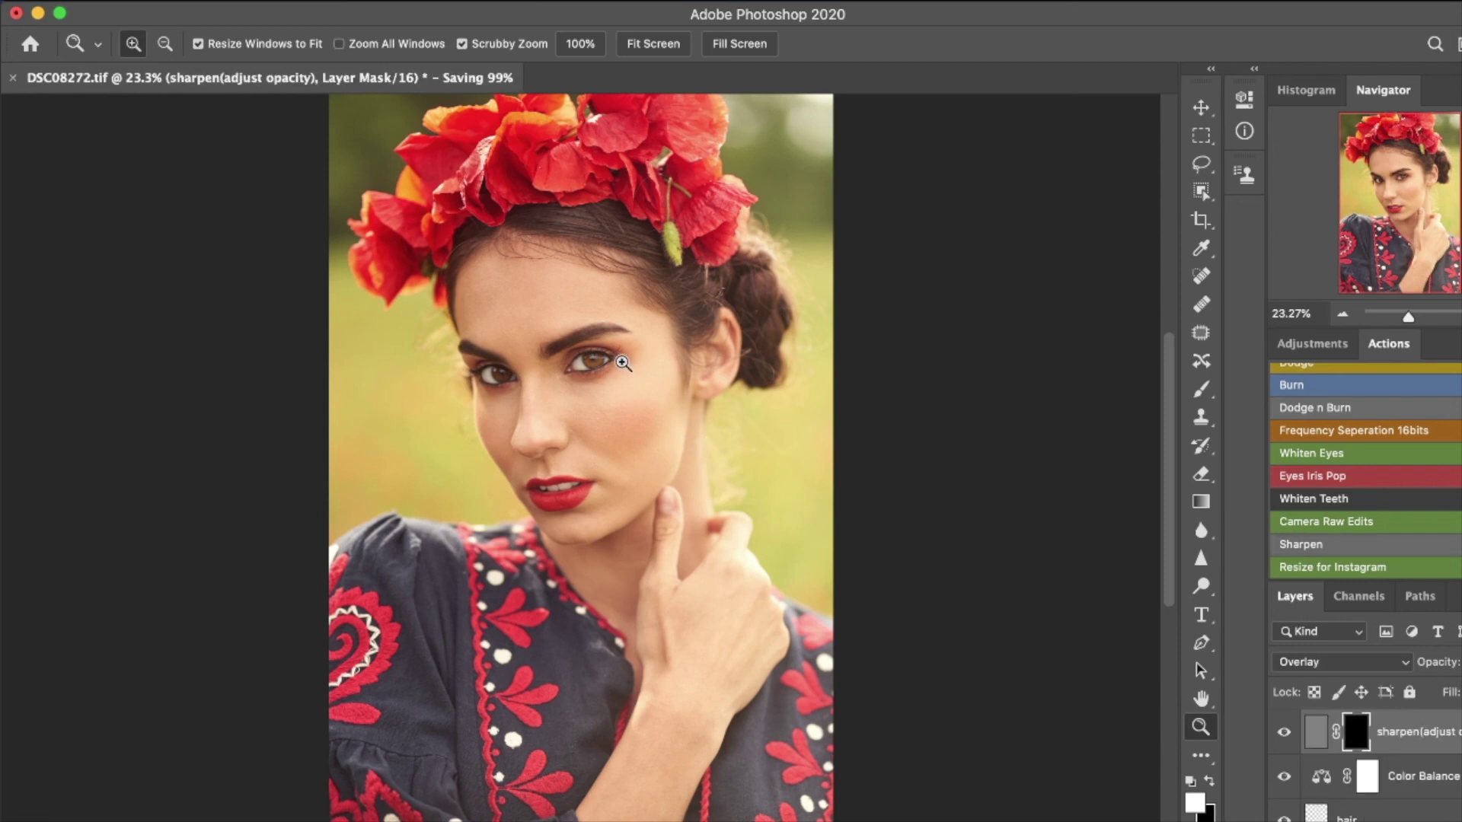
key("b")
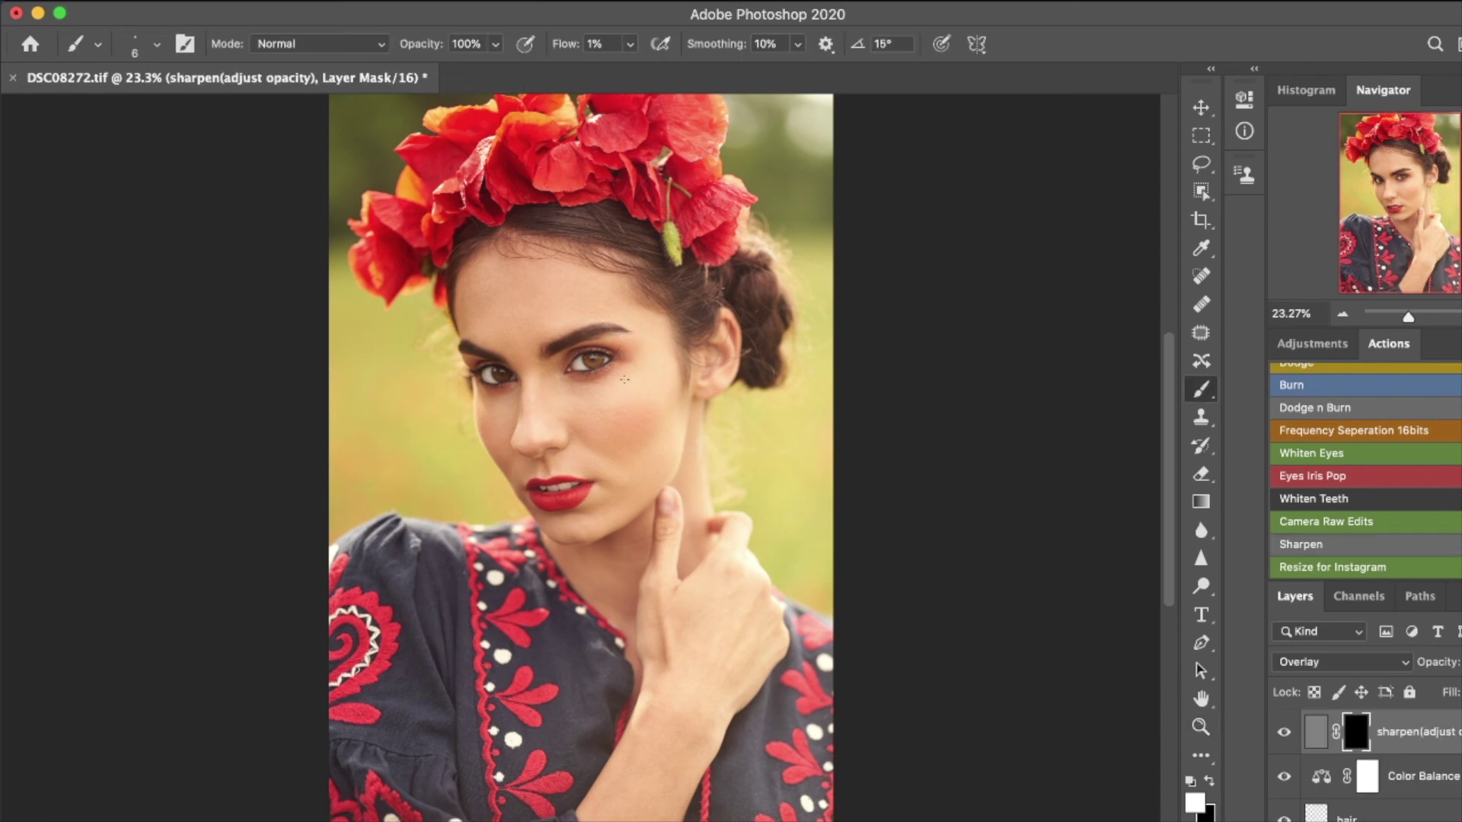
left_click(630, 43)
left_click_drag(626, 69, 726, 70)
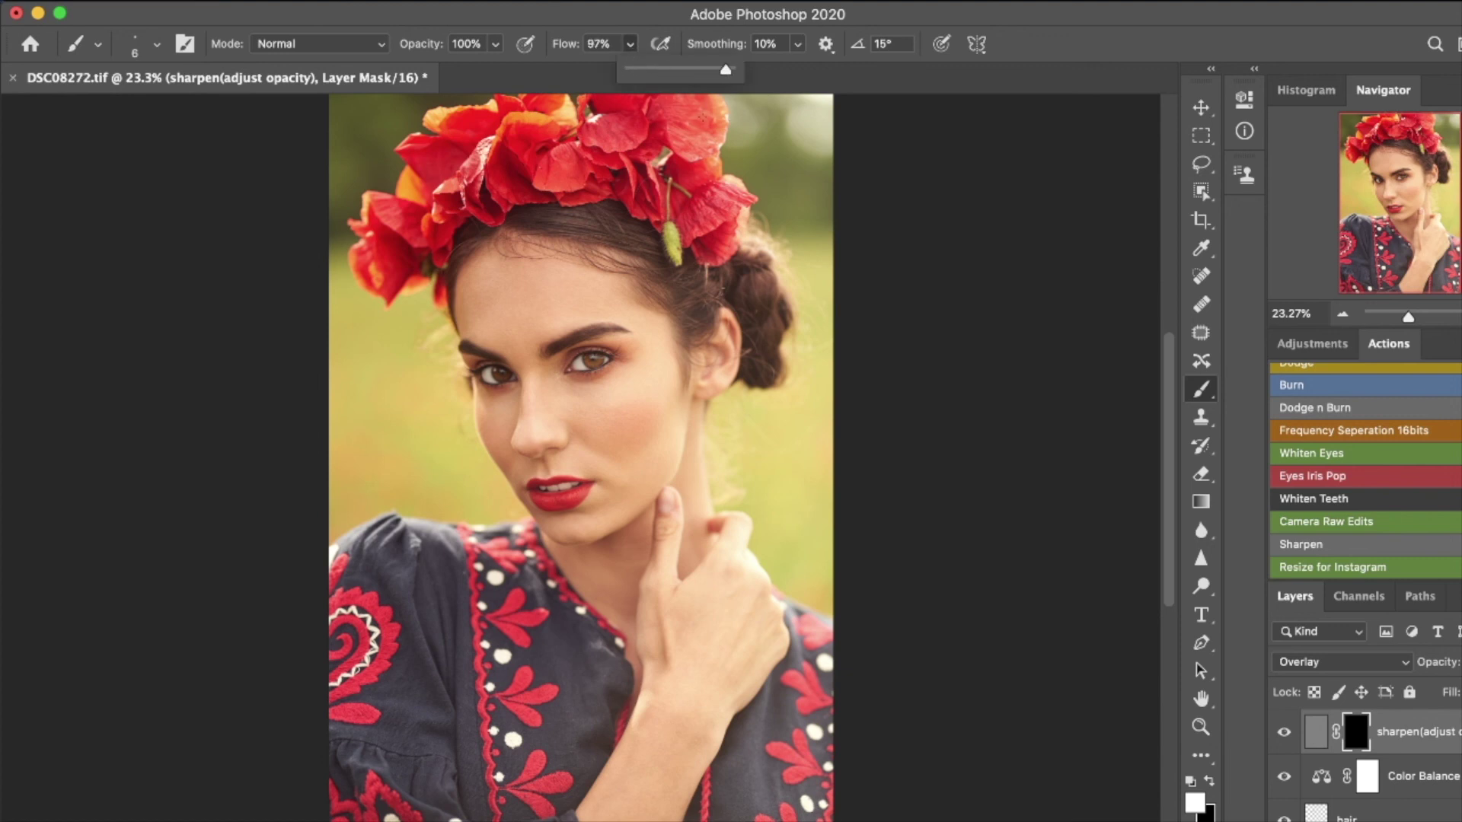
Step: Paint the sharpening in over the eyes on the layer mask with a 175-pixel brush, and check it by toggling the layer's visibility
left_click(615, 345)
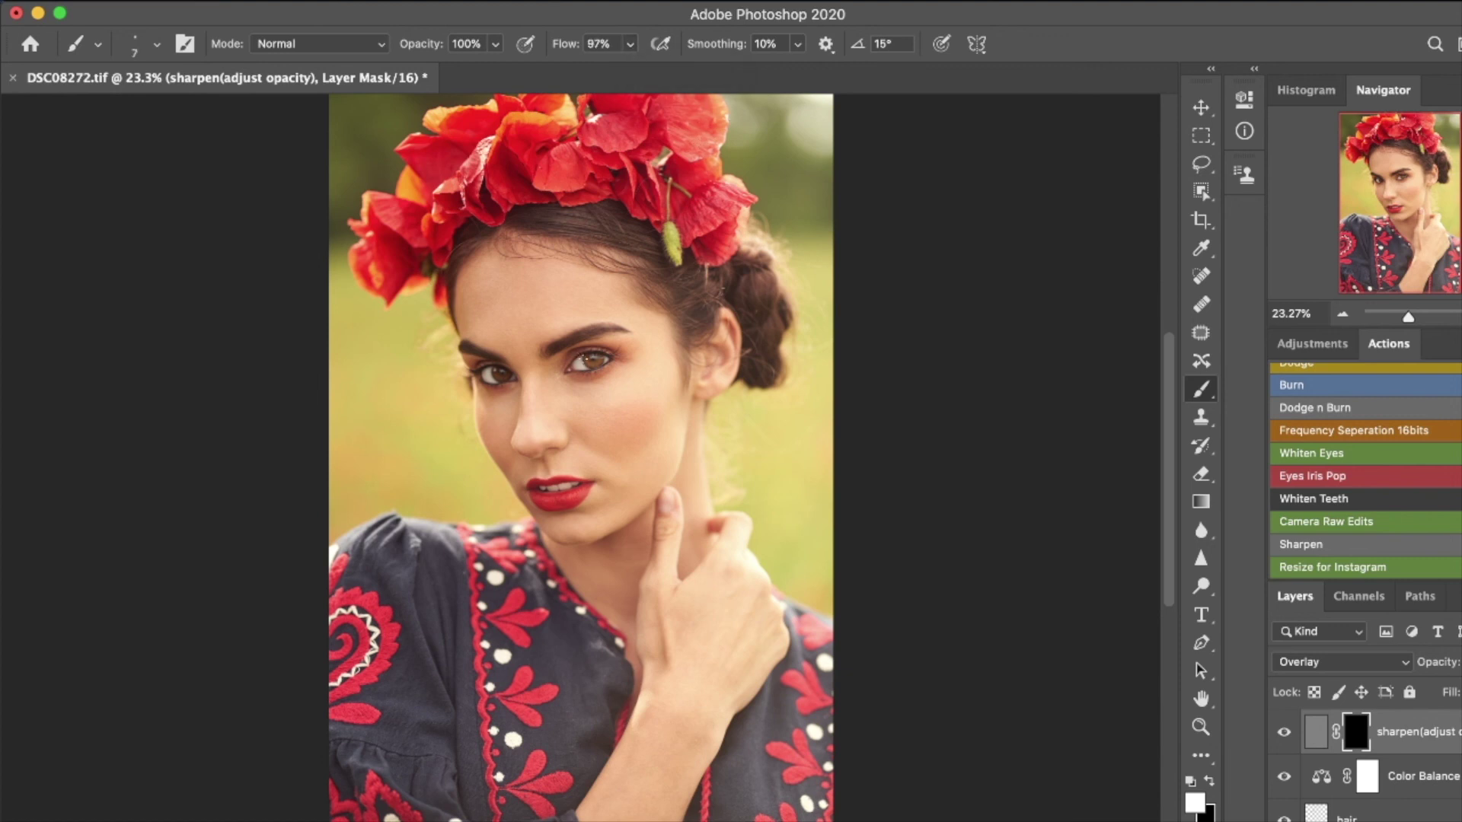
key("bracketright")
key("bracketright")
key("bracketright")
key("bracketright")
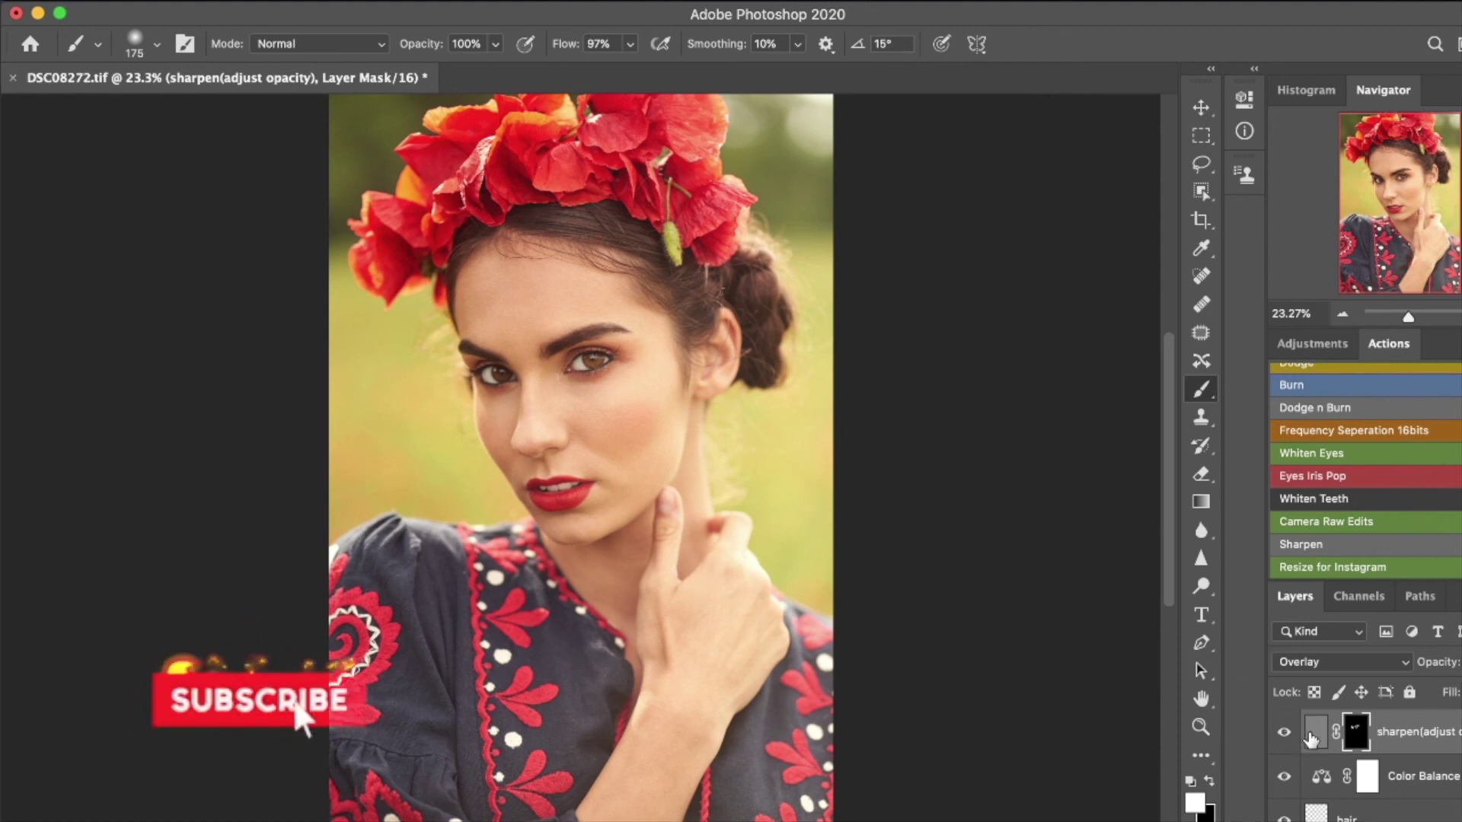
left_click(1284, 731)
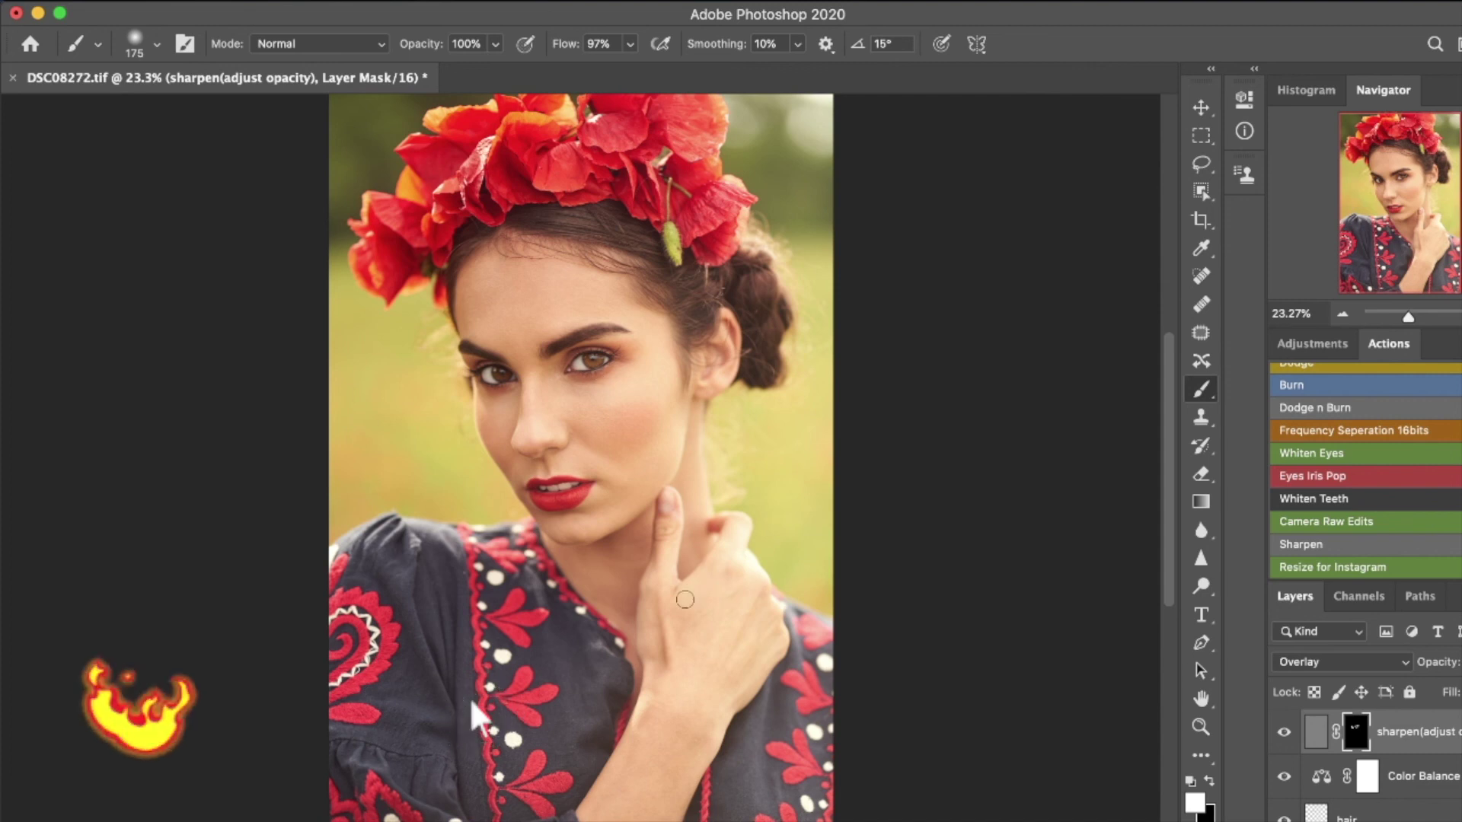
left_click(1284, 732)
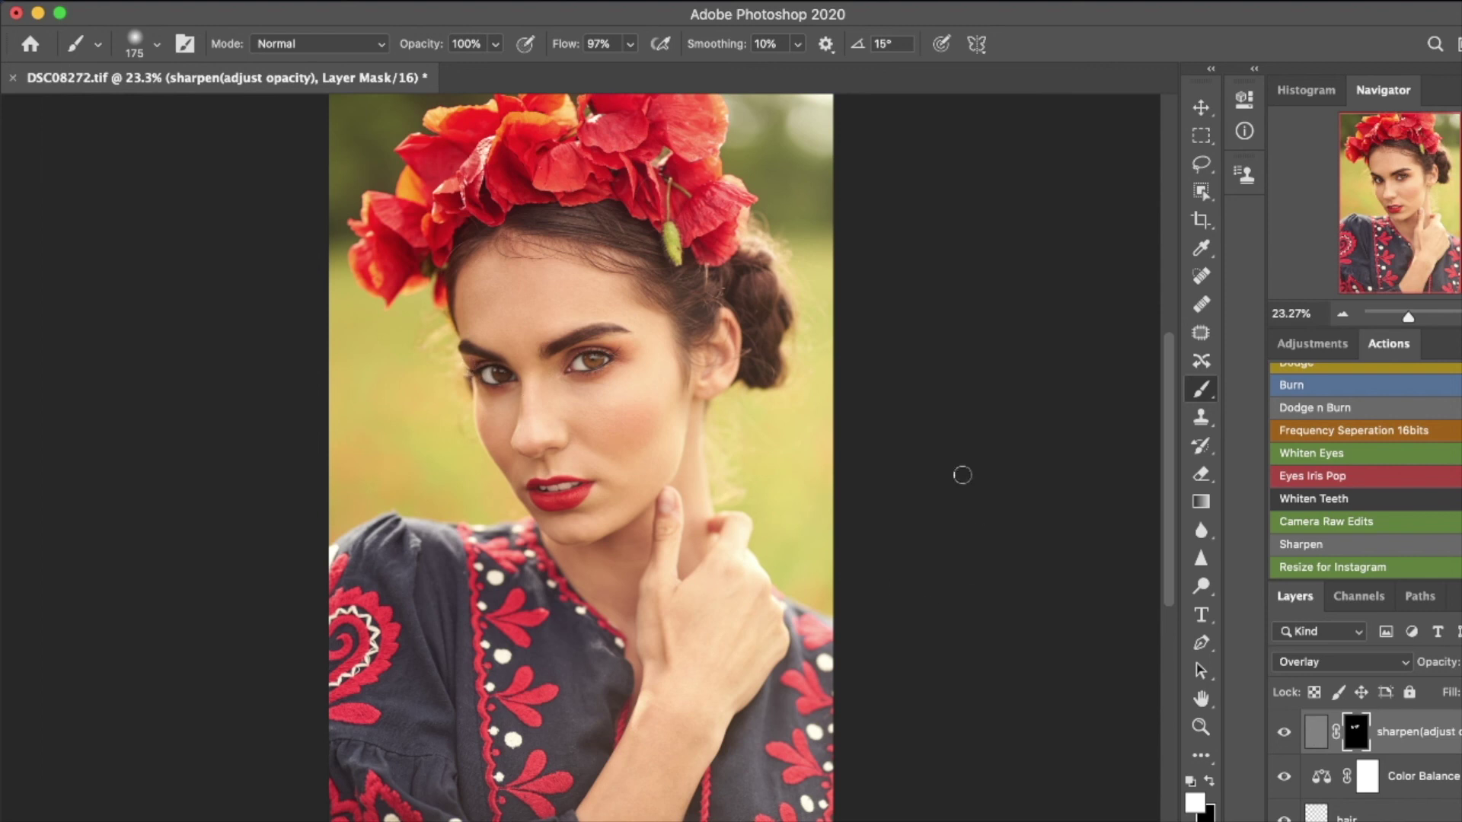
Step: Stamp all visible layers into a new layer and set its Blacks to +15 in Camera Raw
key("alt+shift+super+e")
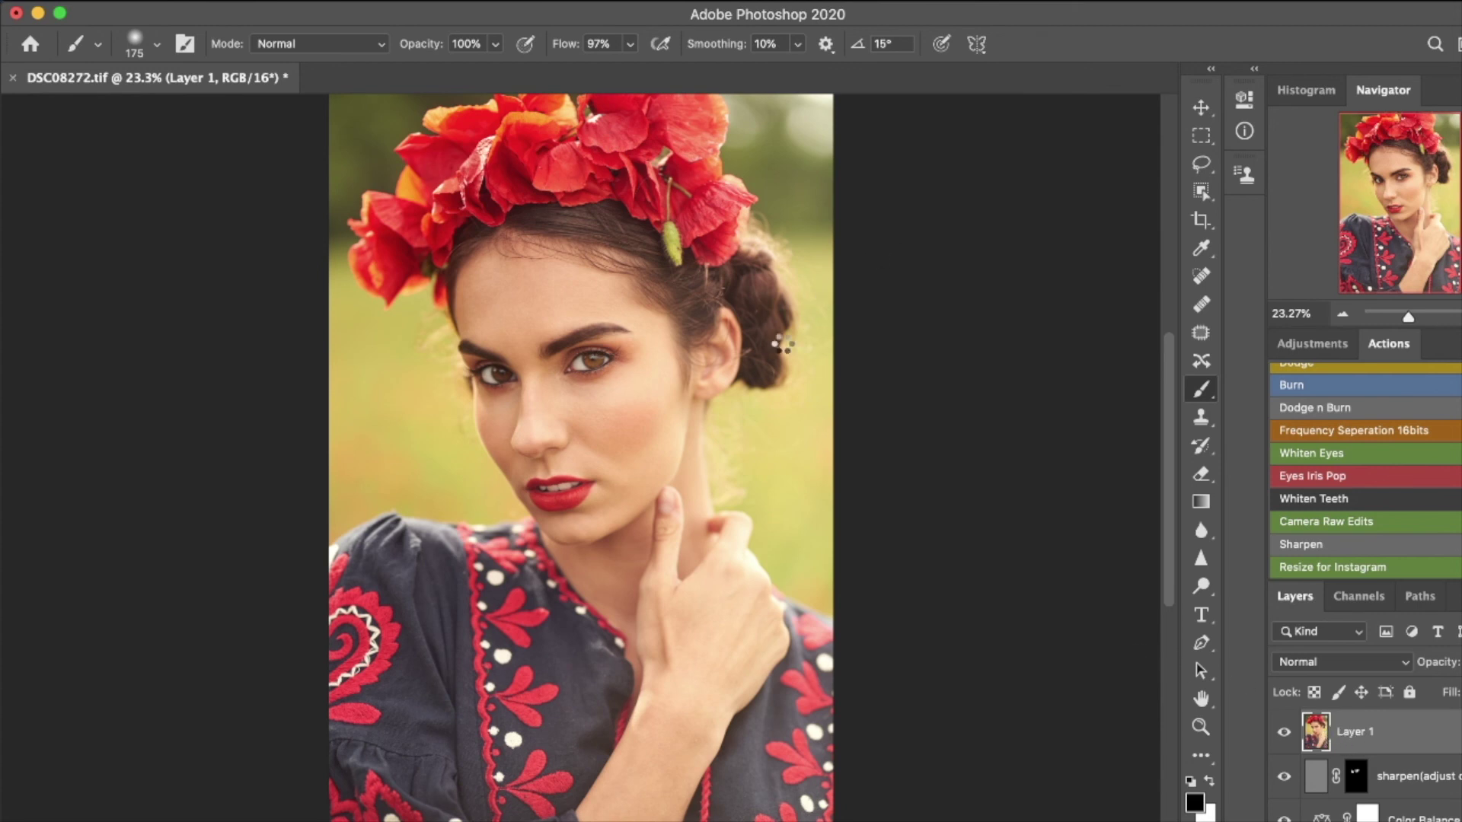
key("super+shift+a")
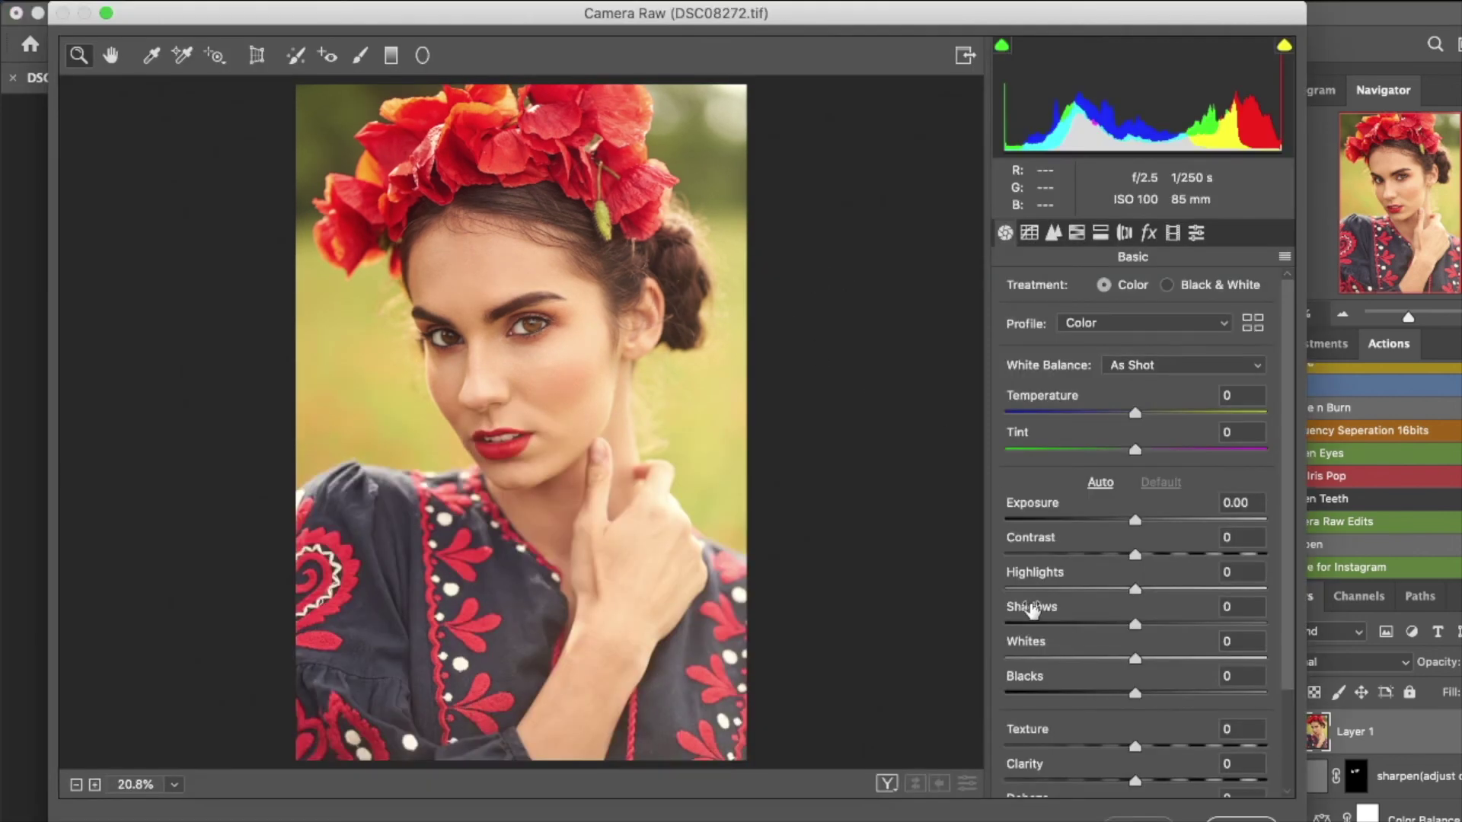
mouse_move(1134, 691)
left_mouse_down()
mouse_move(1102, 685)
mouse_move(1182, 690)
mouse_move(1153, 685)
left_mouse_up()
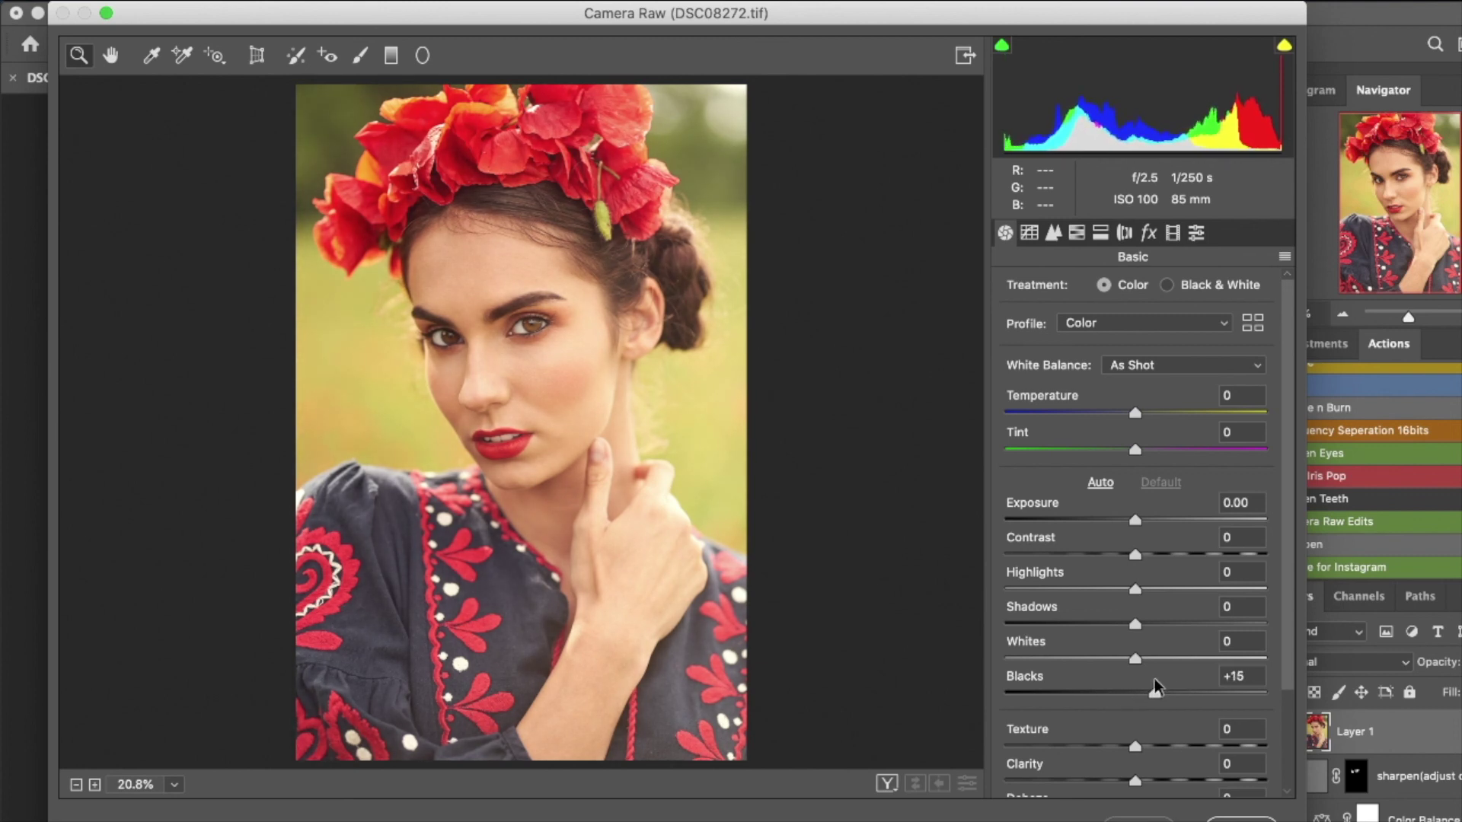
double_click(1109, 692)
key("super+z")
key("super+z")
key("super+z")
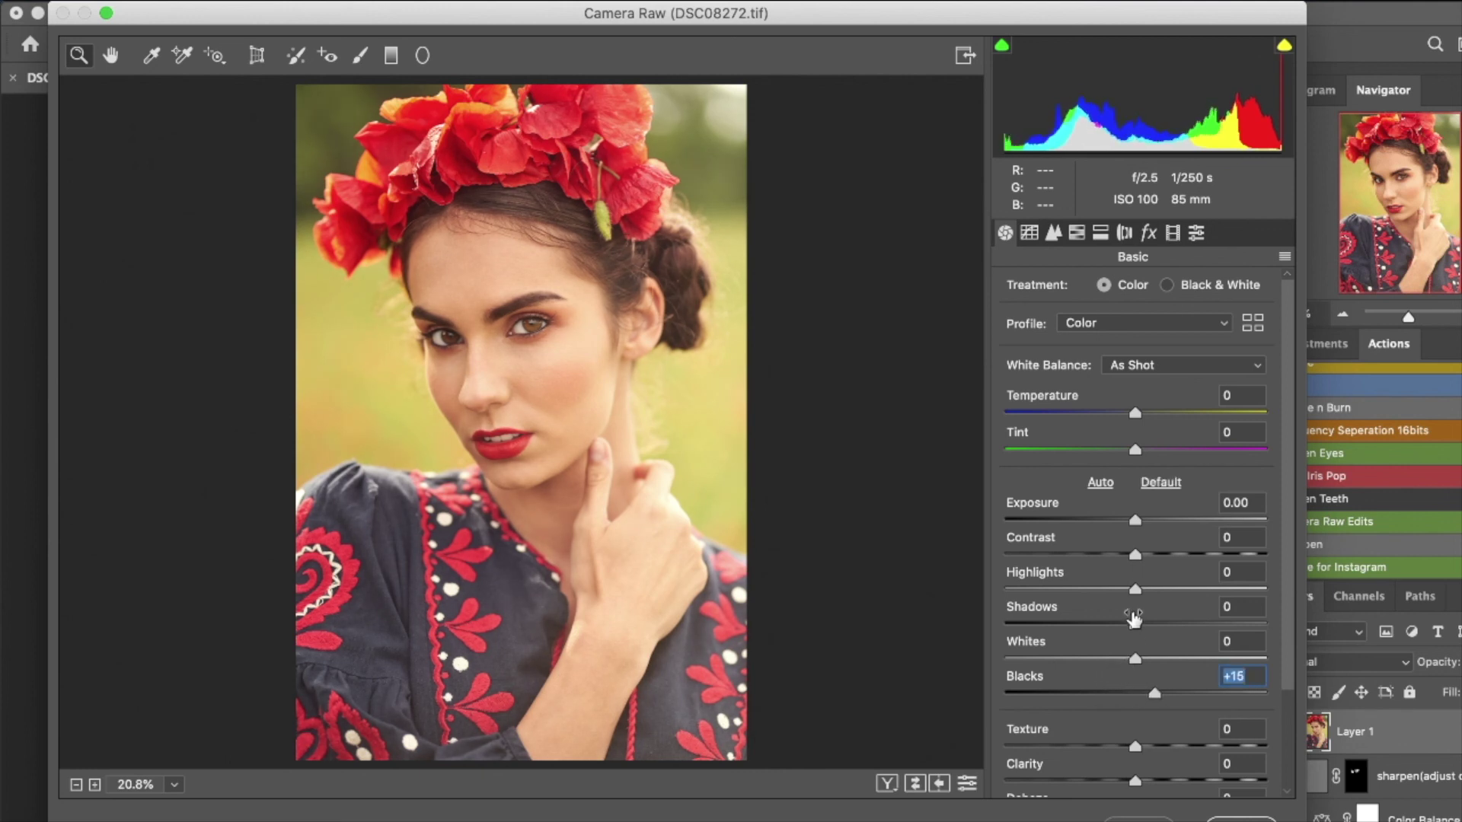
Step: Set the Camera Raw Shadows to -20 and Contrast to -5
left_click_drag(1134, 619, 1109, 622)
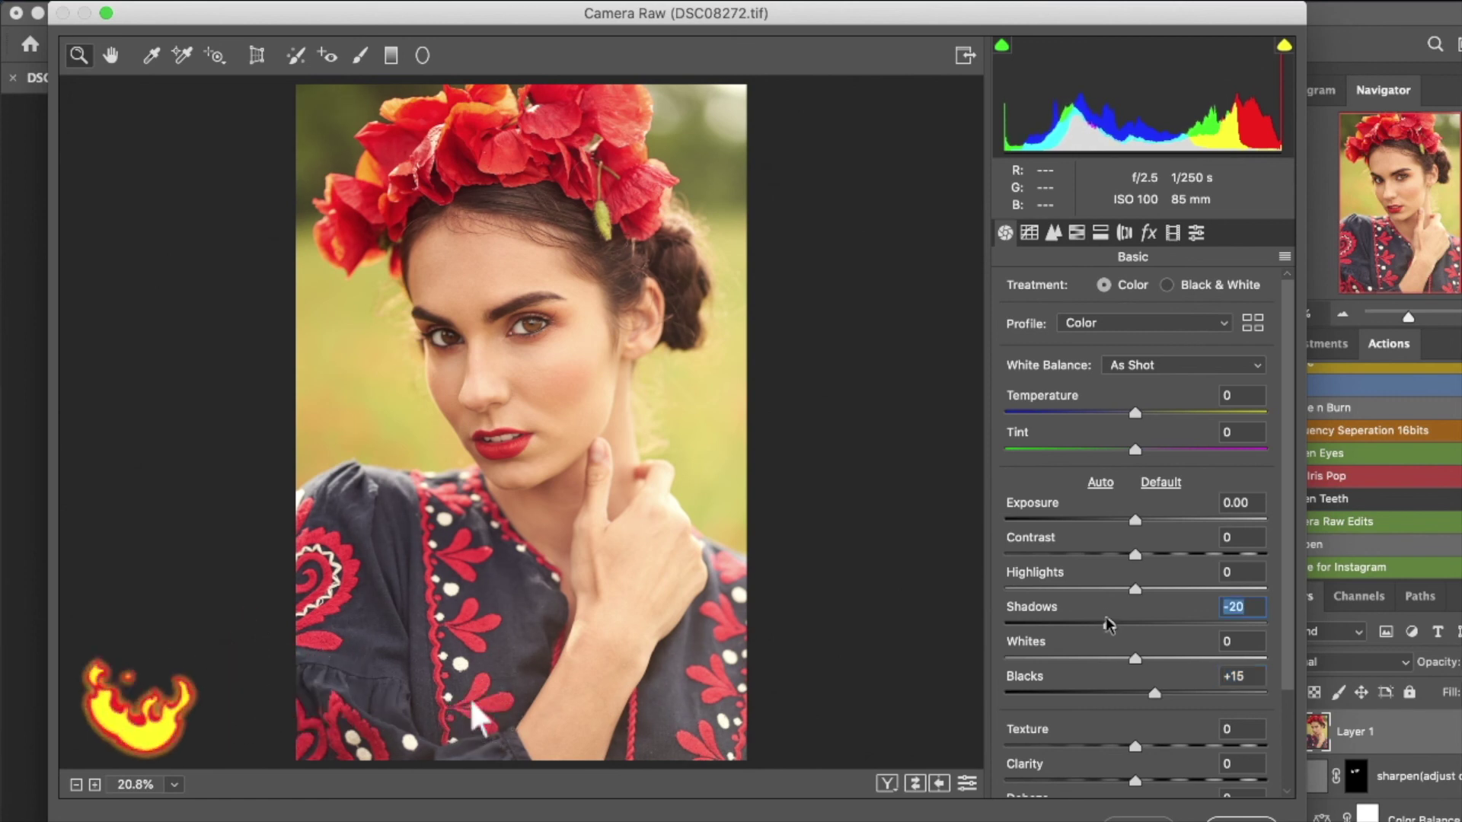
mouse_move(1135, 555)
left_mouse_down()
mouse_move(1161, 559)
mouse_move(1127, 551)
left_mouse_up()
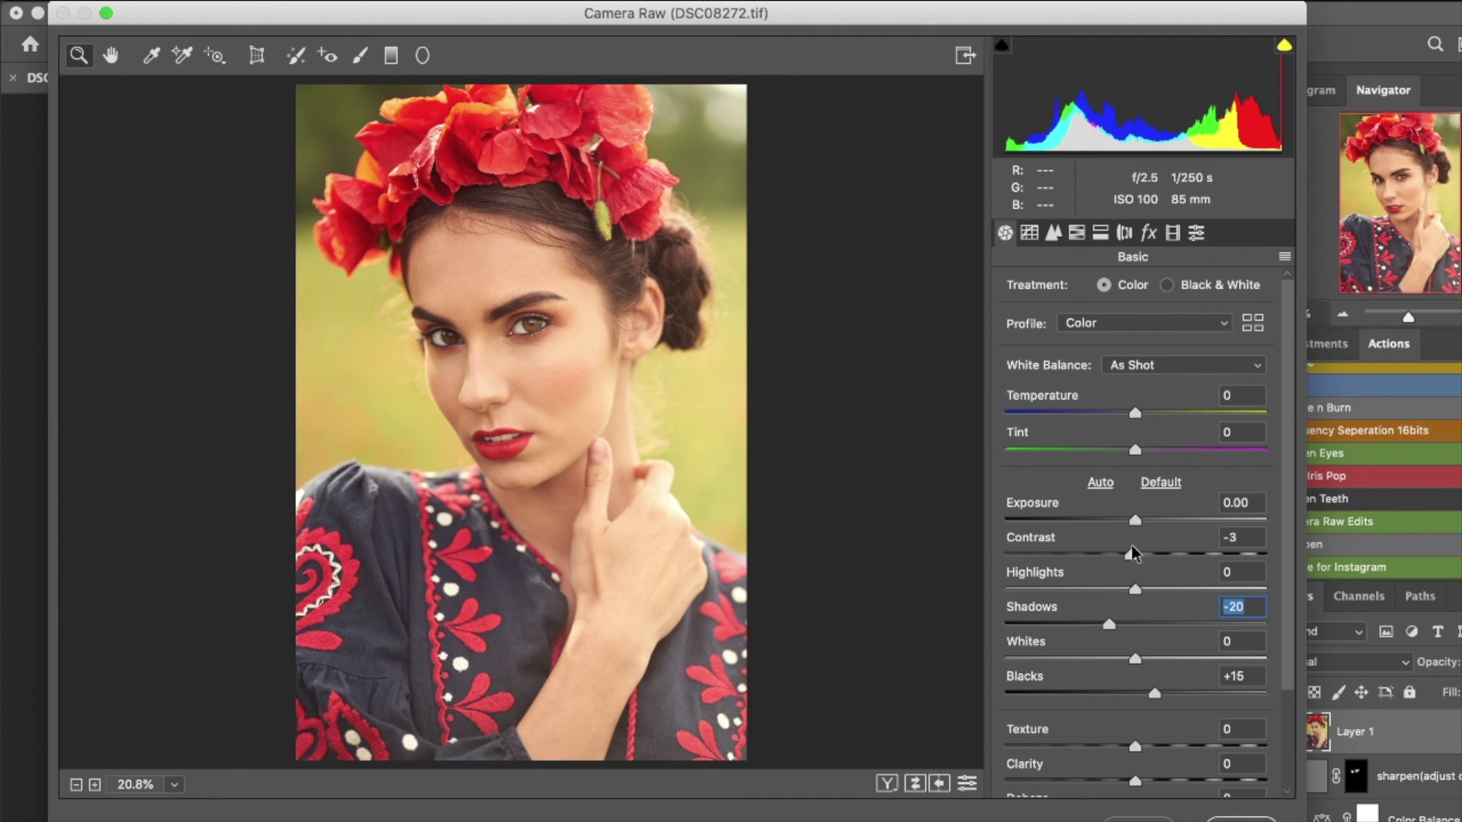
double_click(1127, 553)
key("super+z")
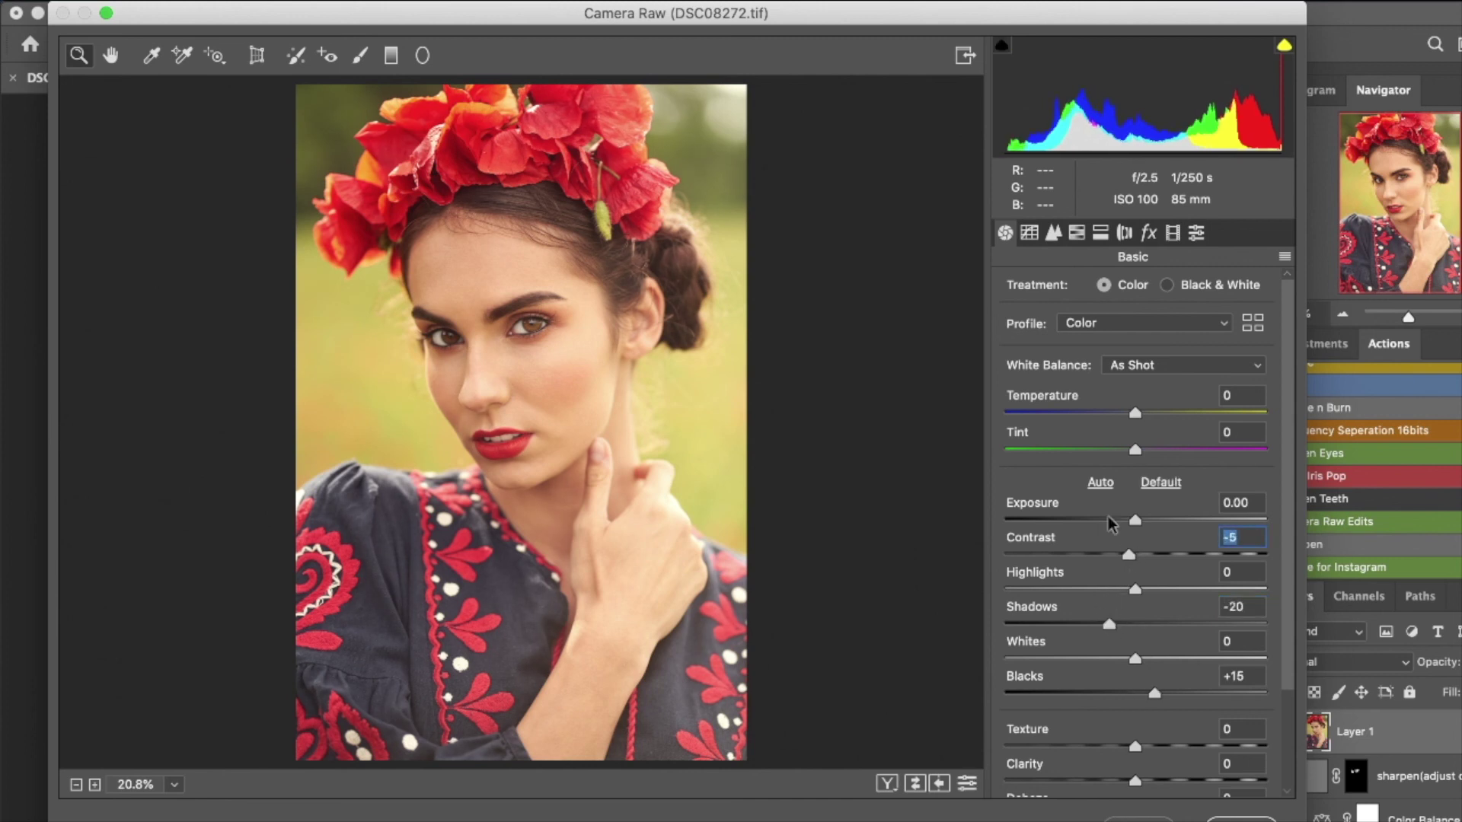
Step: Try Temperature and Clarity shifts, reset Clarity to 0, and apply the Camera Raw adjustments
left_click(1137, 411)
left_click_drag(1137, 411, 1135, 412)
key("super+z")
key("super+shift+z")
mouse_move(1135, 781)
left_mouse_down()
mouse_move(1202, 785)
mouse_move(1153, 782)
left_mouse_up()
type("0")
left_click(1240, 816)
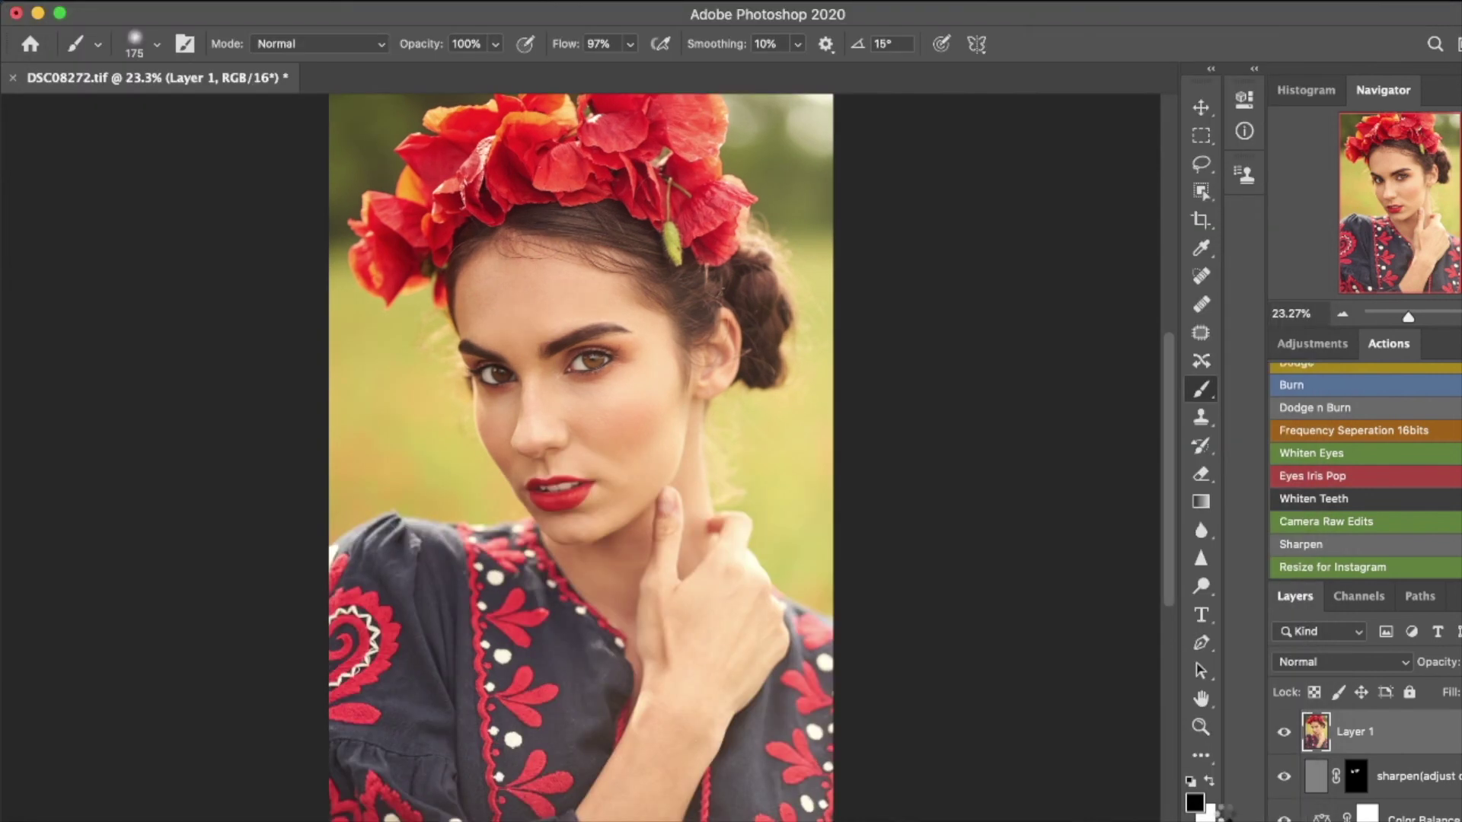
Step: Save the layered document and resize the image to 2000 pixels wide with proportions linked
key("super+s")
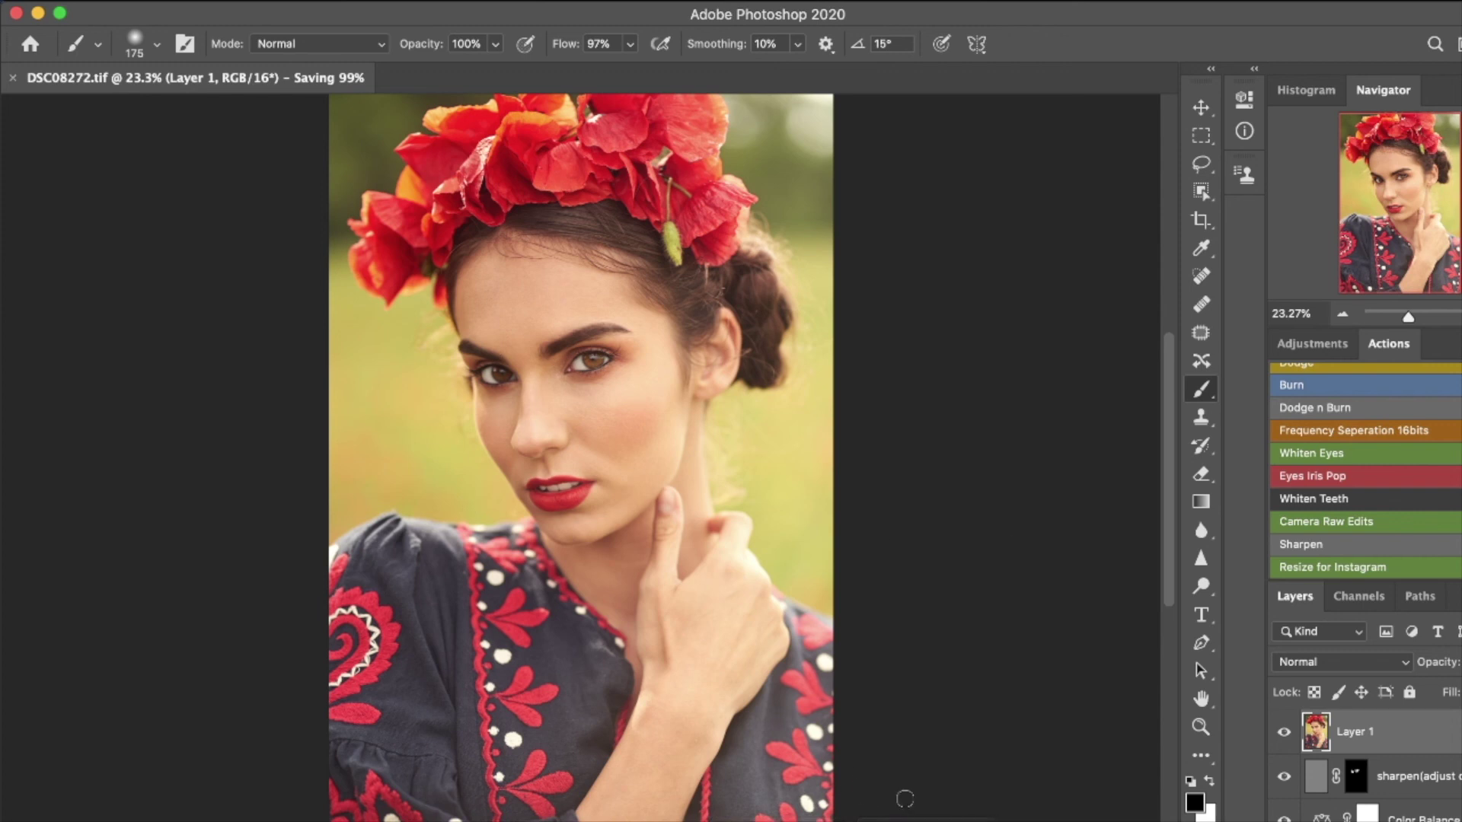
key("super+alt+i")
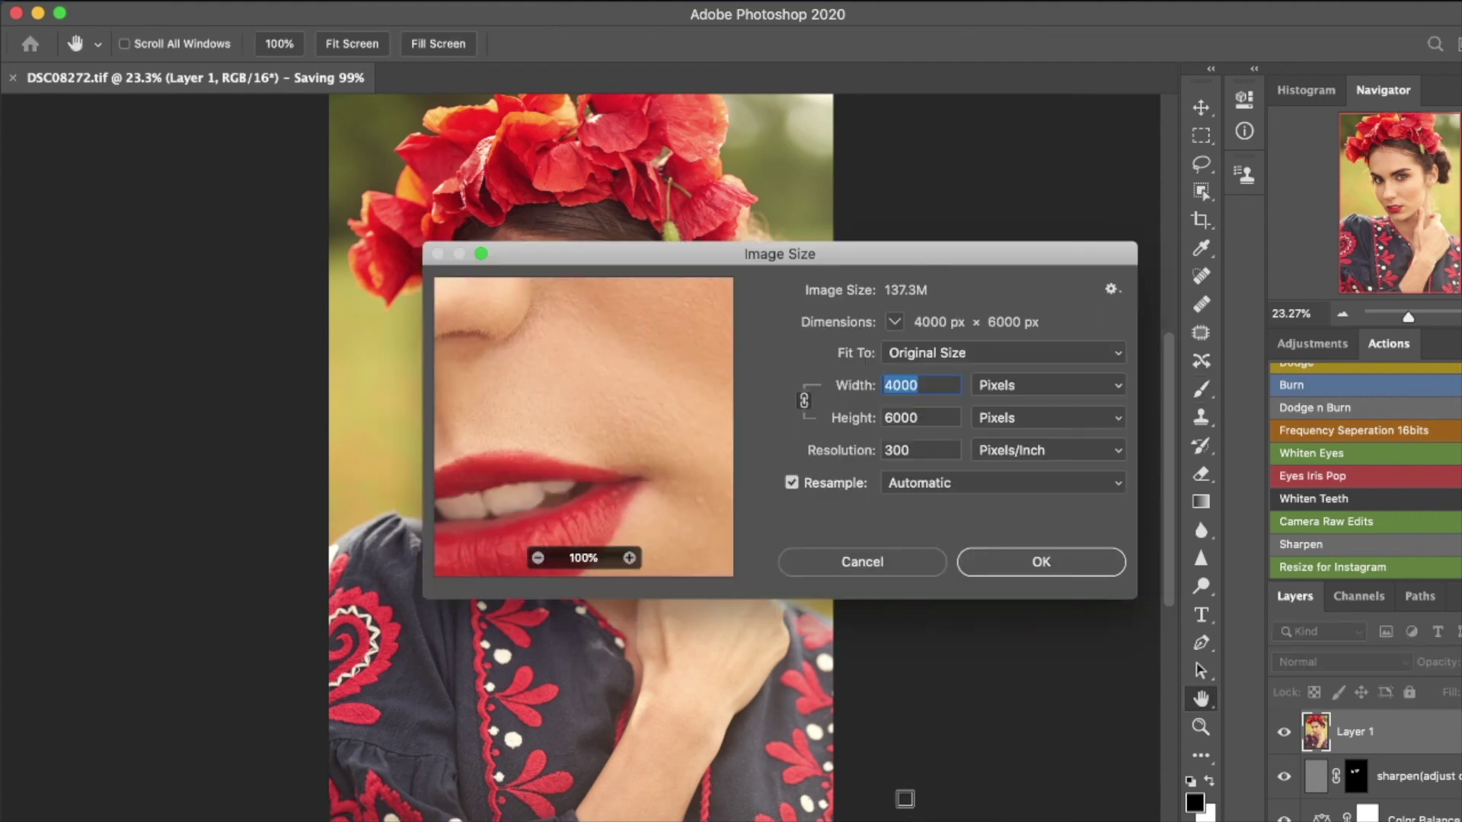
type("2000")
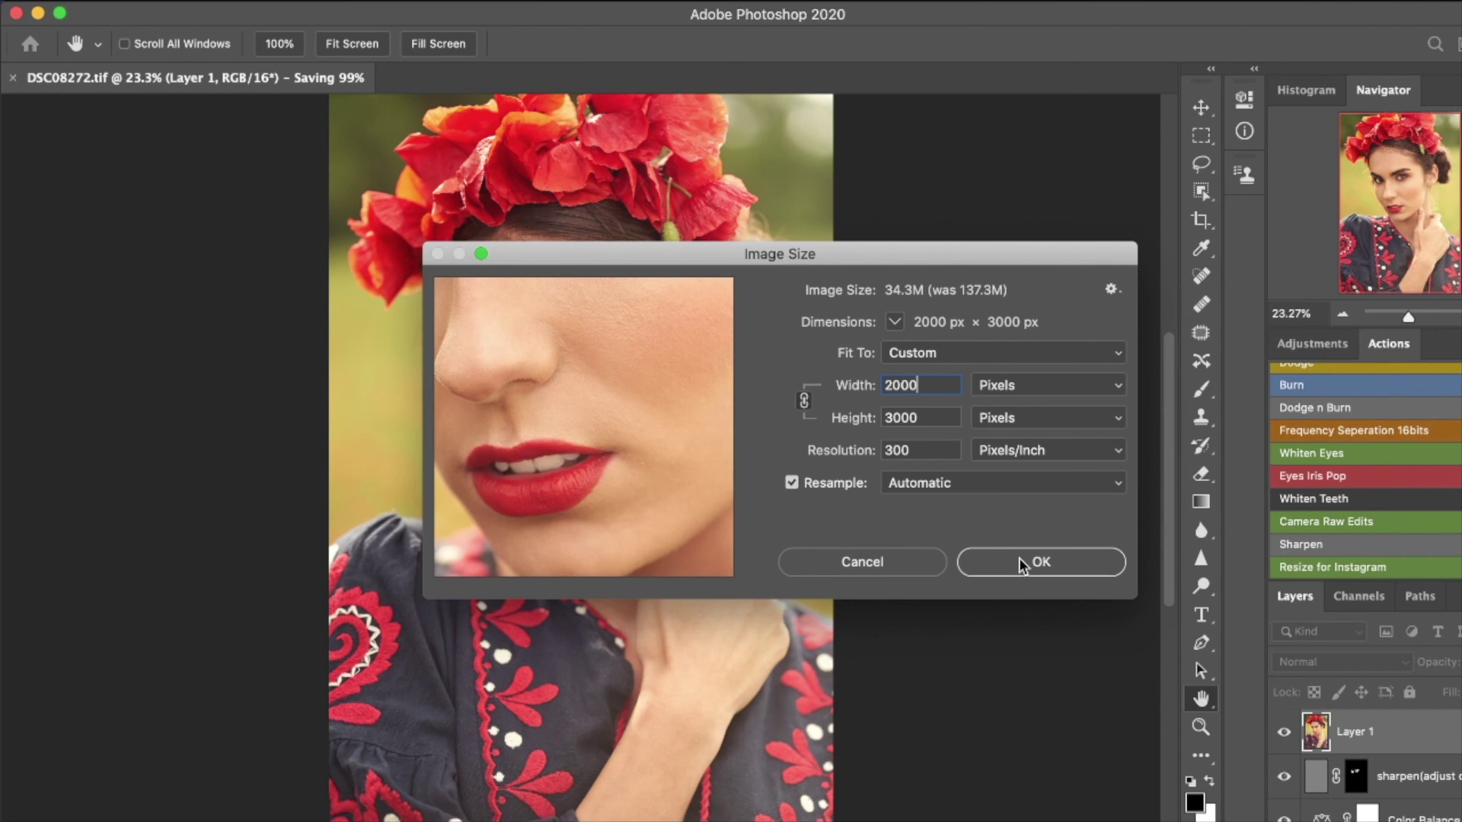
key("super+a")
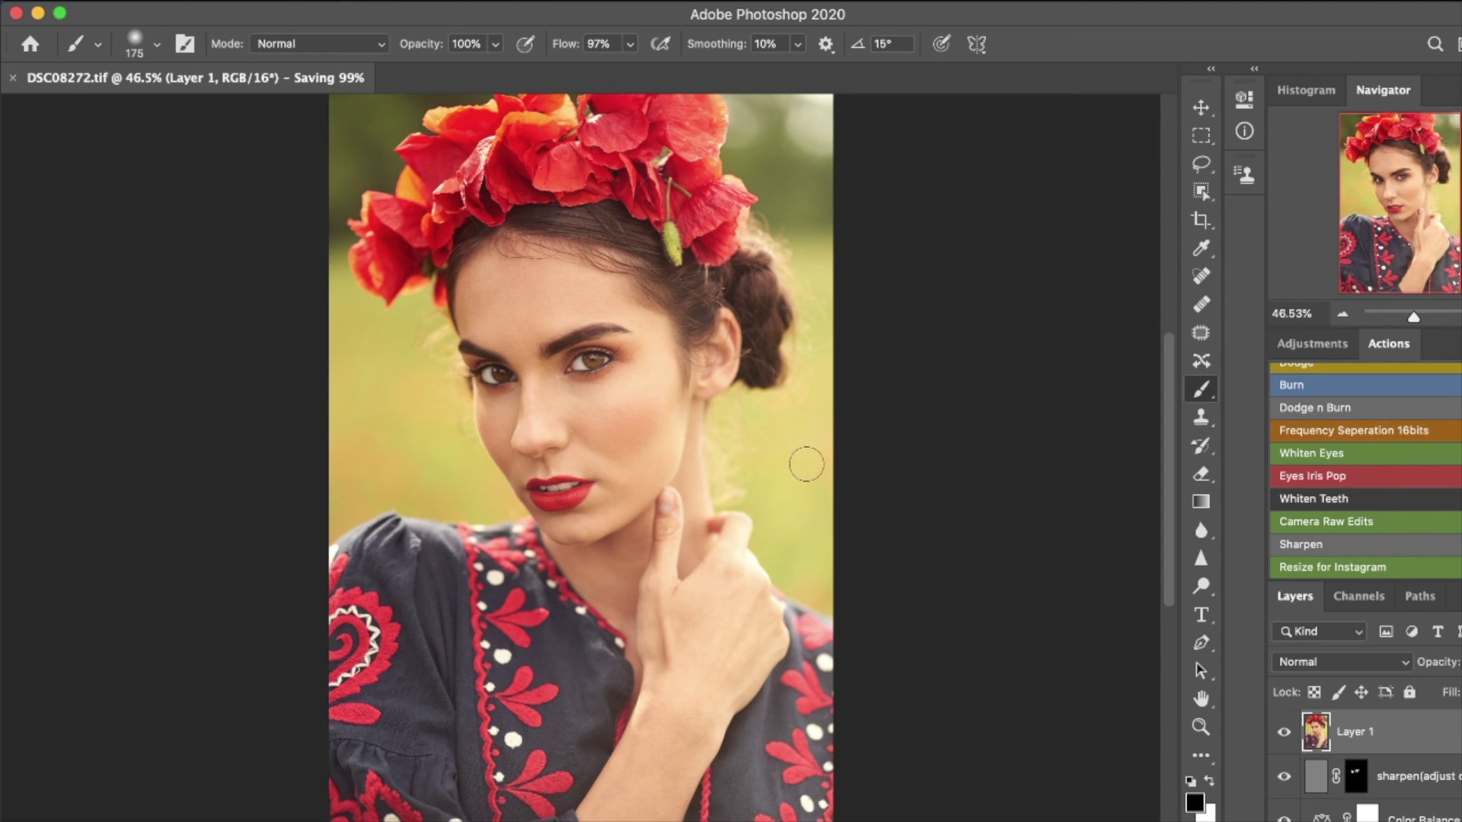
Step: Examine the retouched eyes, forehead, hairline, lips and cheek skin texture up close, and return to the full image
key("z")
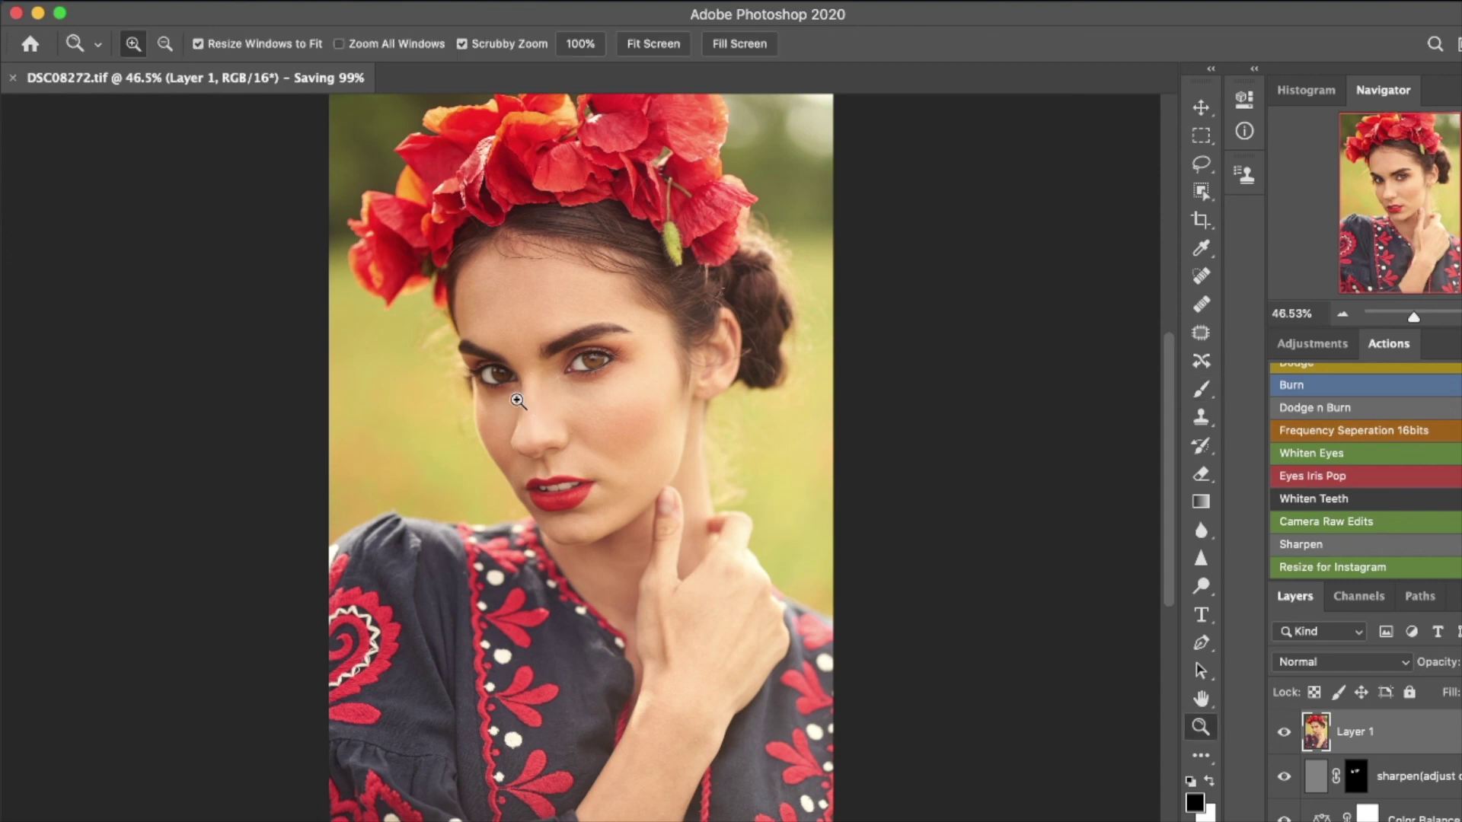
left_click_drag(566, 395, 669, 483)
left_click_drag(750, 548, 680, 417)
scroll(680, 417, "up", 10)
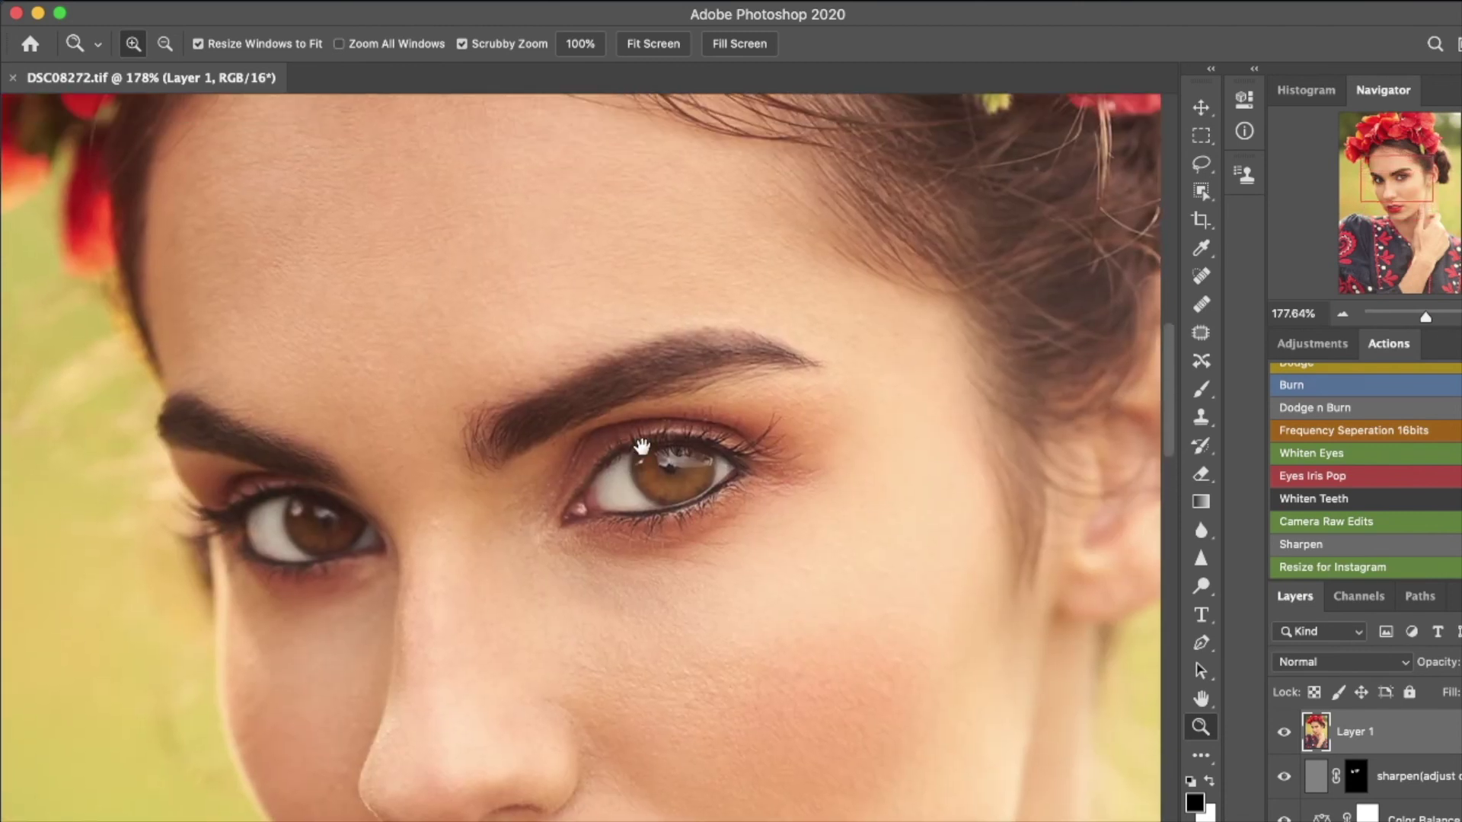
scroll(539, 316, "up", 3)
scroll(538, 317, "right", 5)
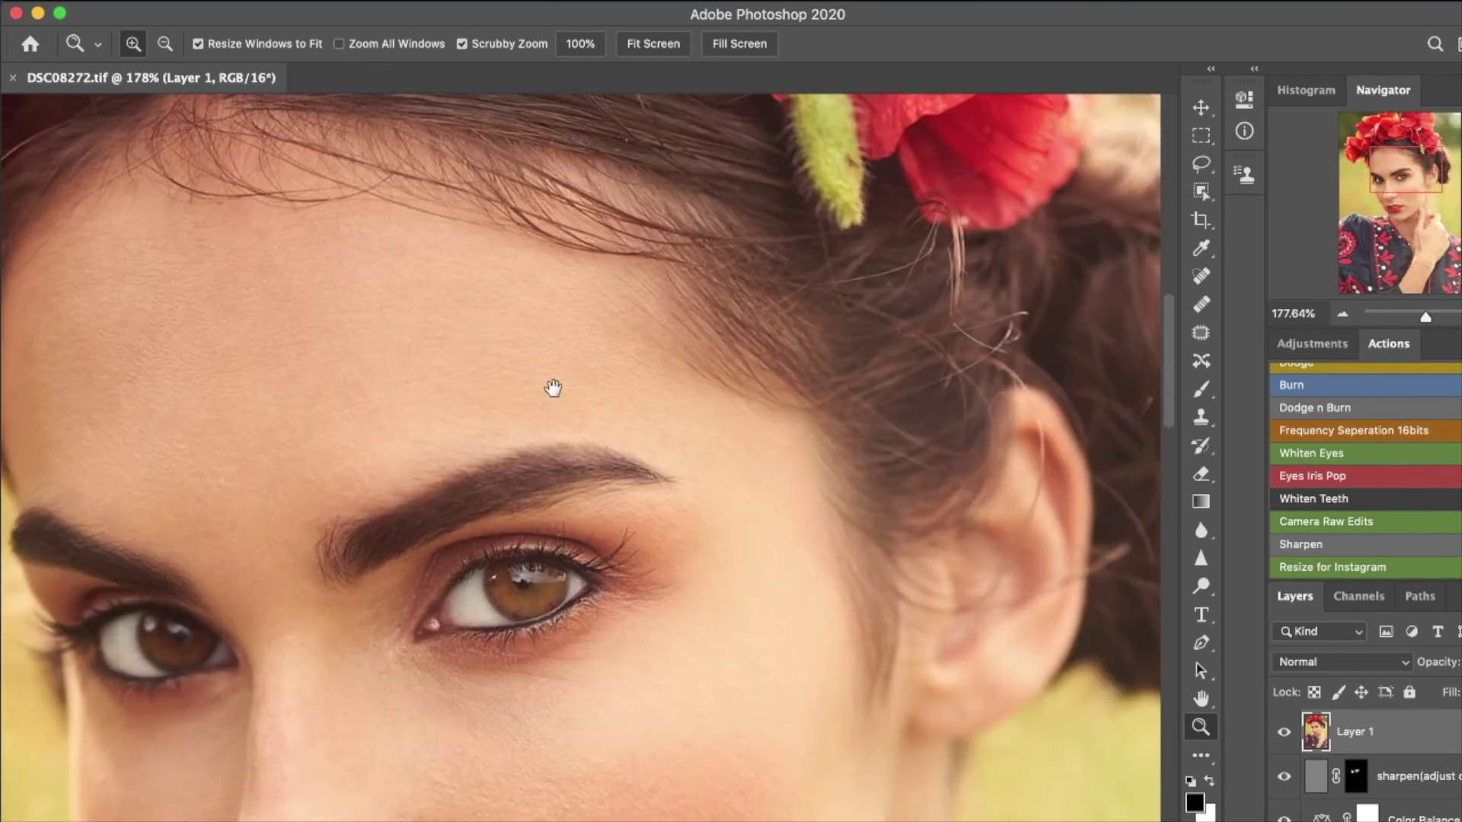
scroll(548, 357, "down", 14)
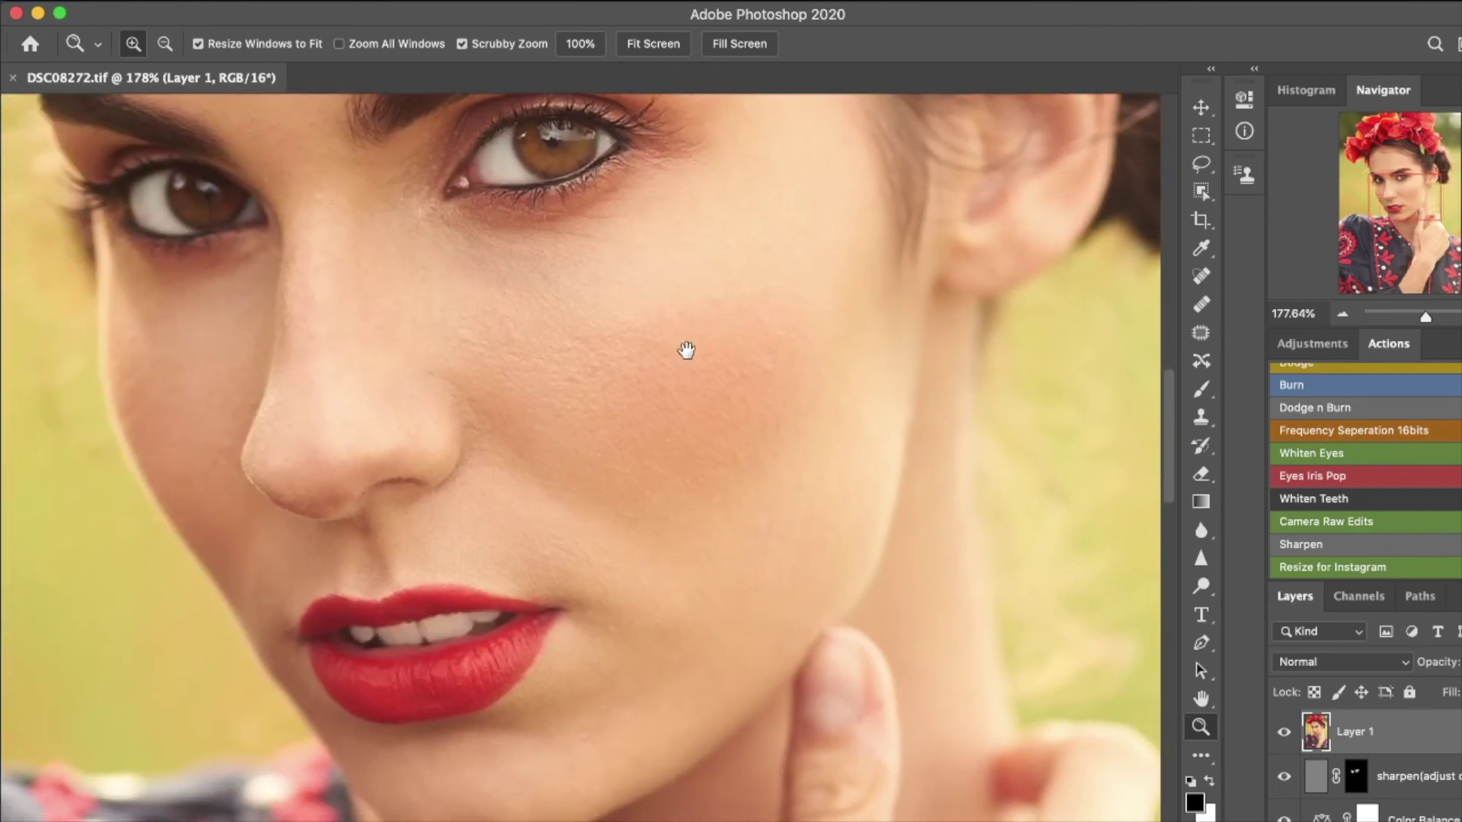
scroll(686, 349, "down", 3)
left_click_drag(648, 344, 699, 344)
scroll(698, 344, "up", 10)
scroll(699, 344, "right", 8)
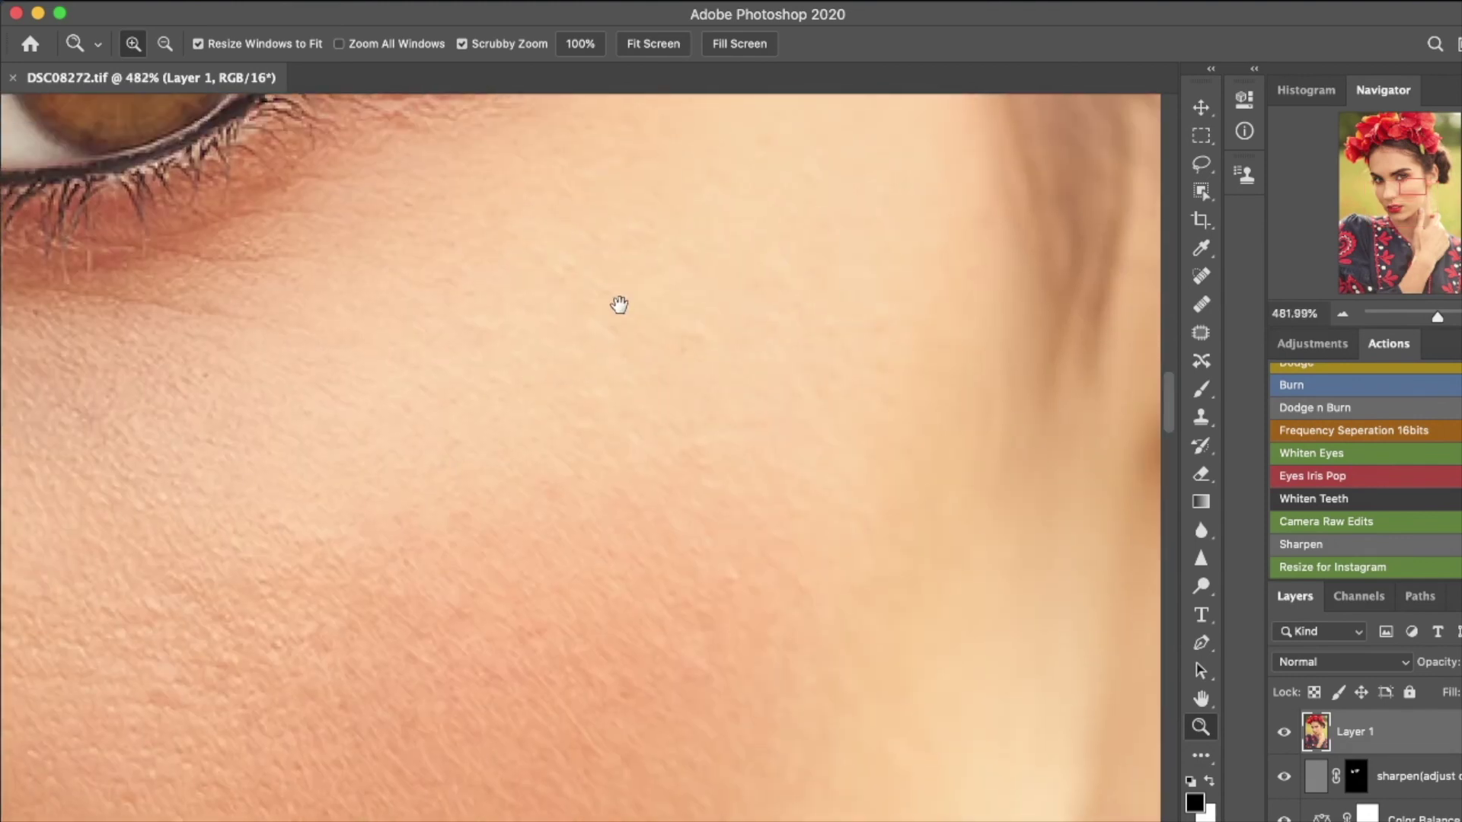
scroll(619, 304, "up", 5)
scroll(619, 305, "left", 5)
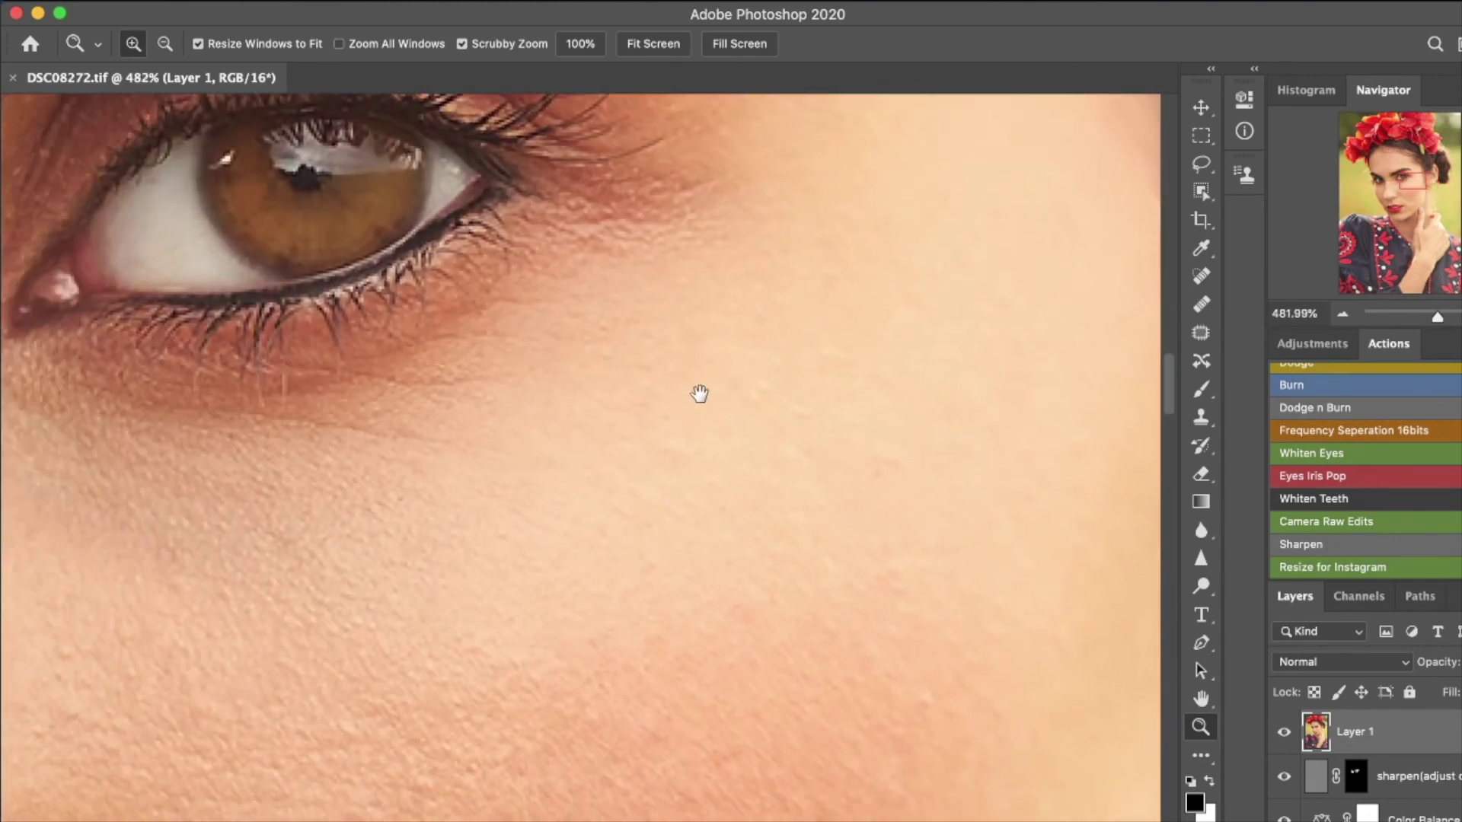
scroll(699, 394, "left", 6)
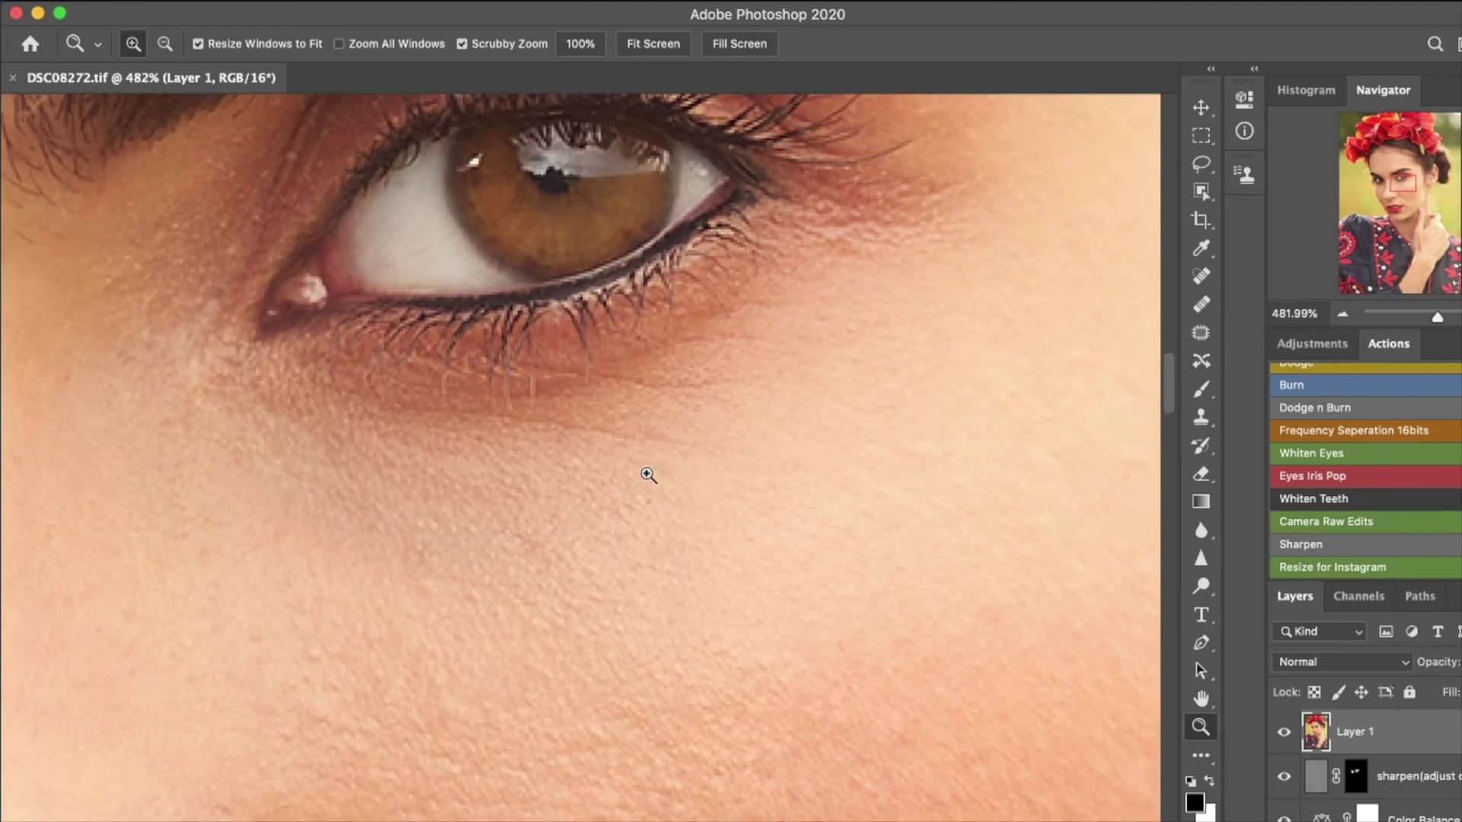
key("super+0")
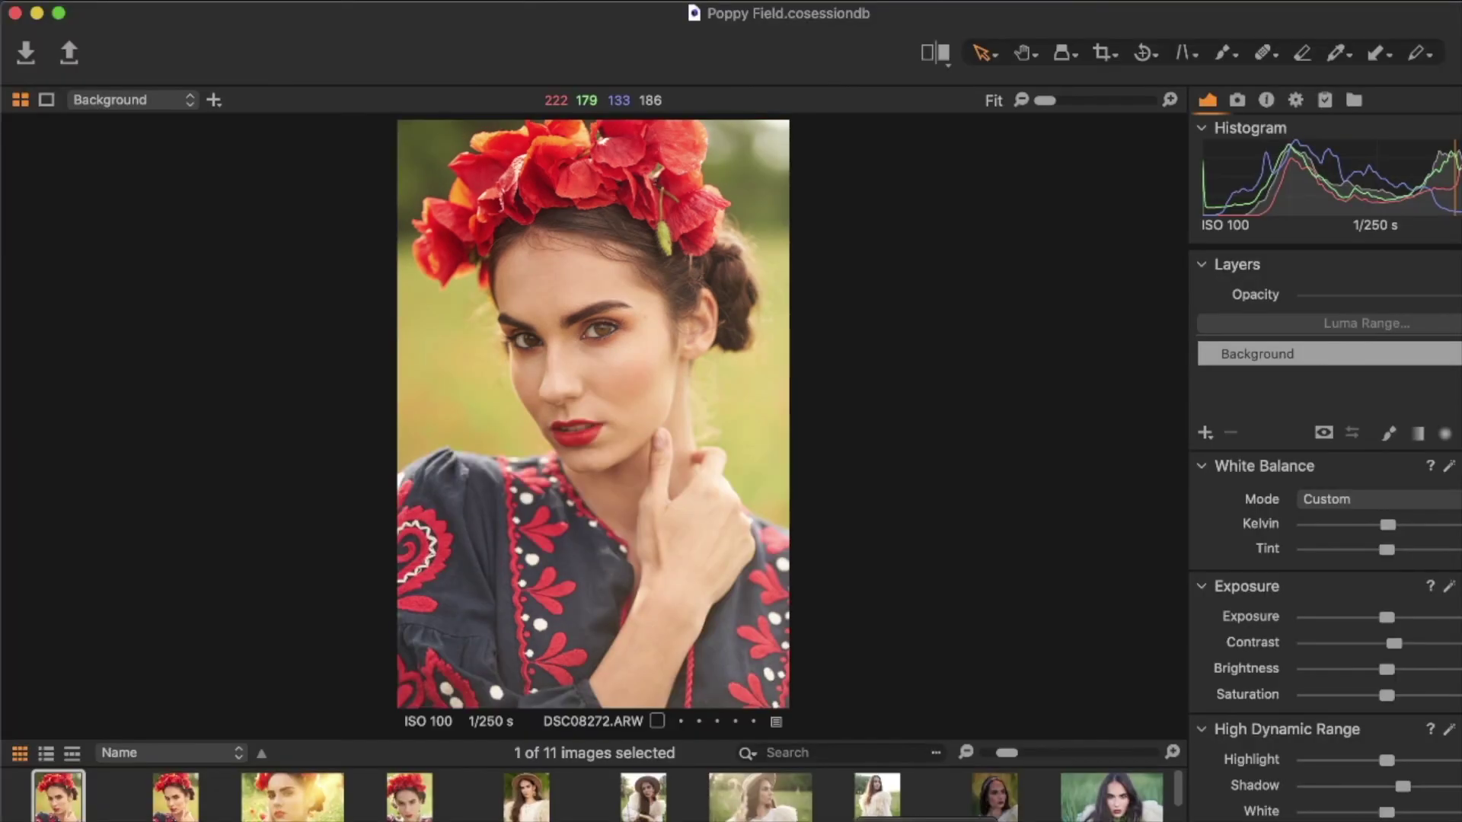
Step: Switch to Capture One and compare DSC08272.ARW with the retouched DSC08272.tif side by side
left_click(181, 806, "super")
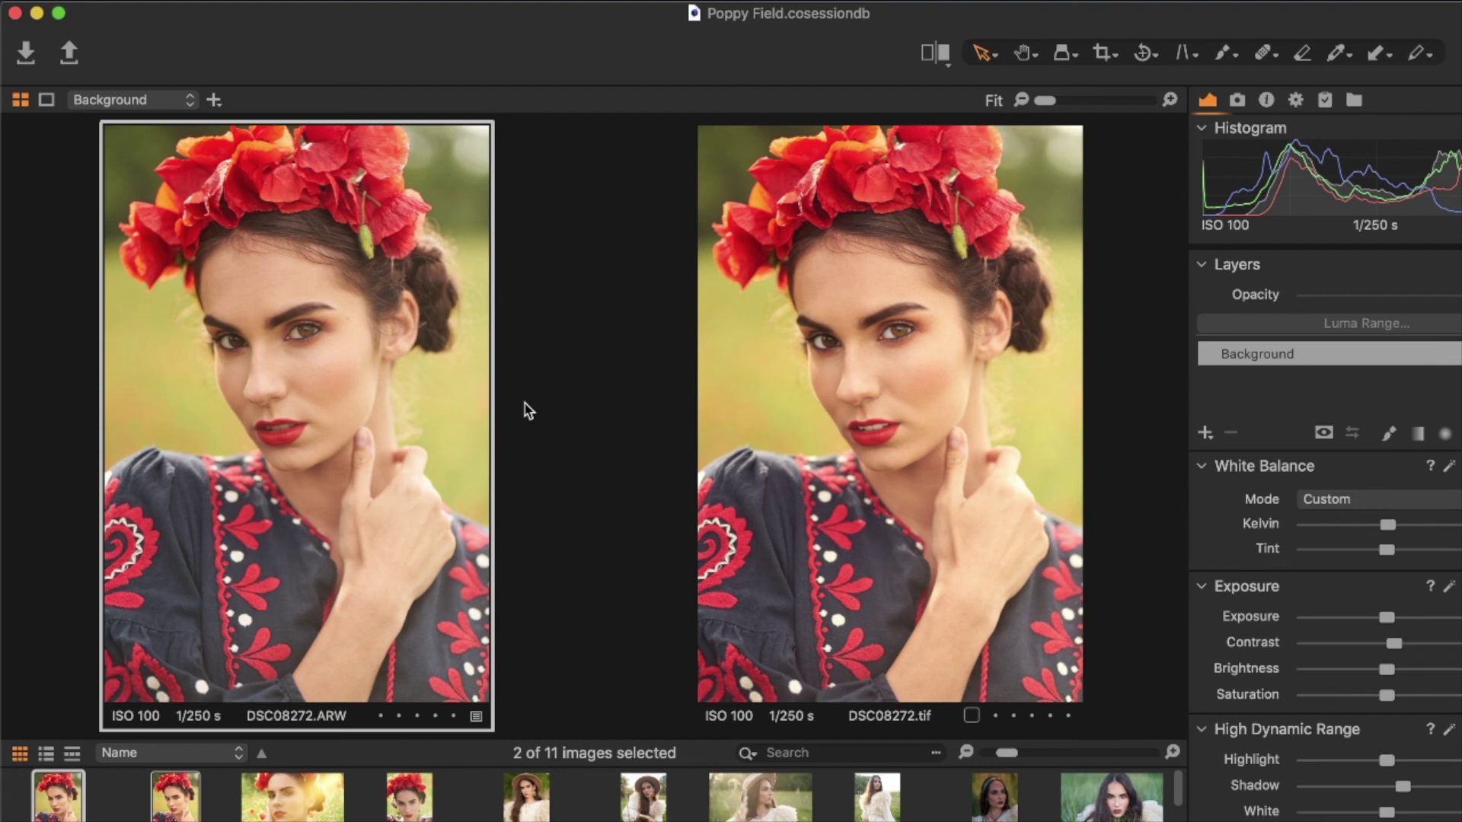
left_click(189, 805)
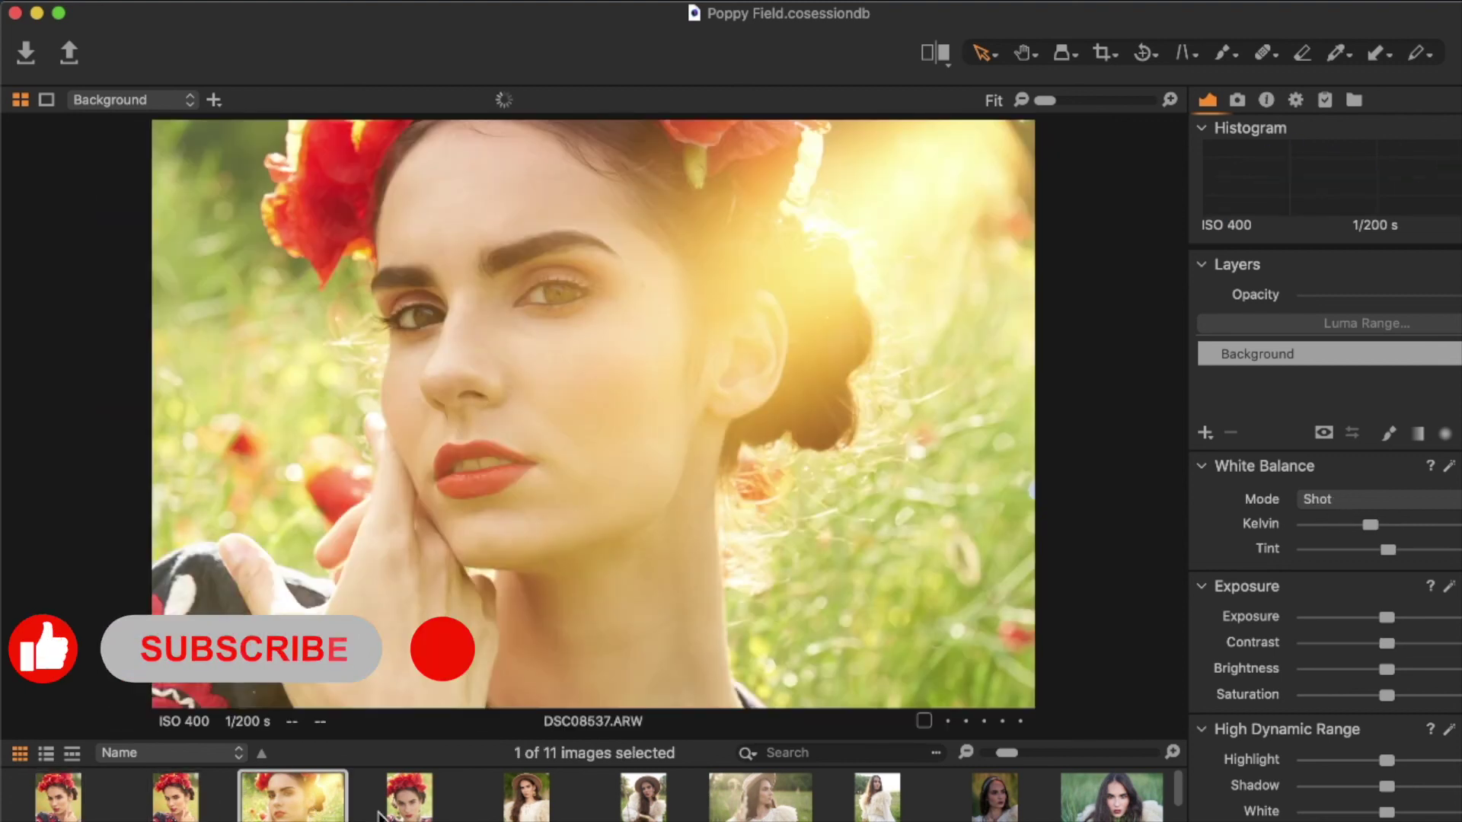
Step: Look through the other portraits in the Poppy Field session and return to DSC08272.ARW
left_click(292, 795)
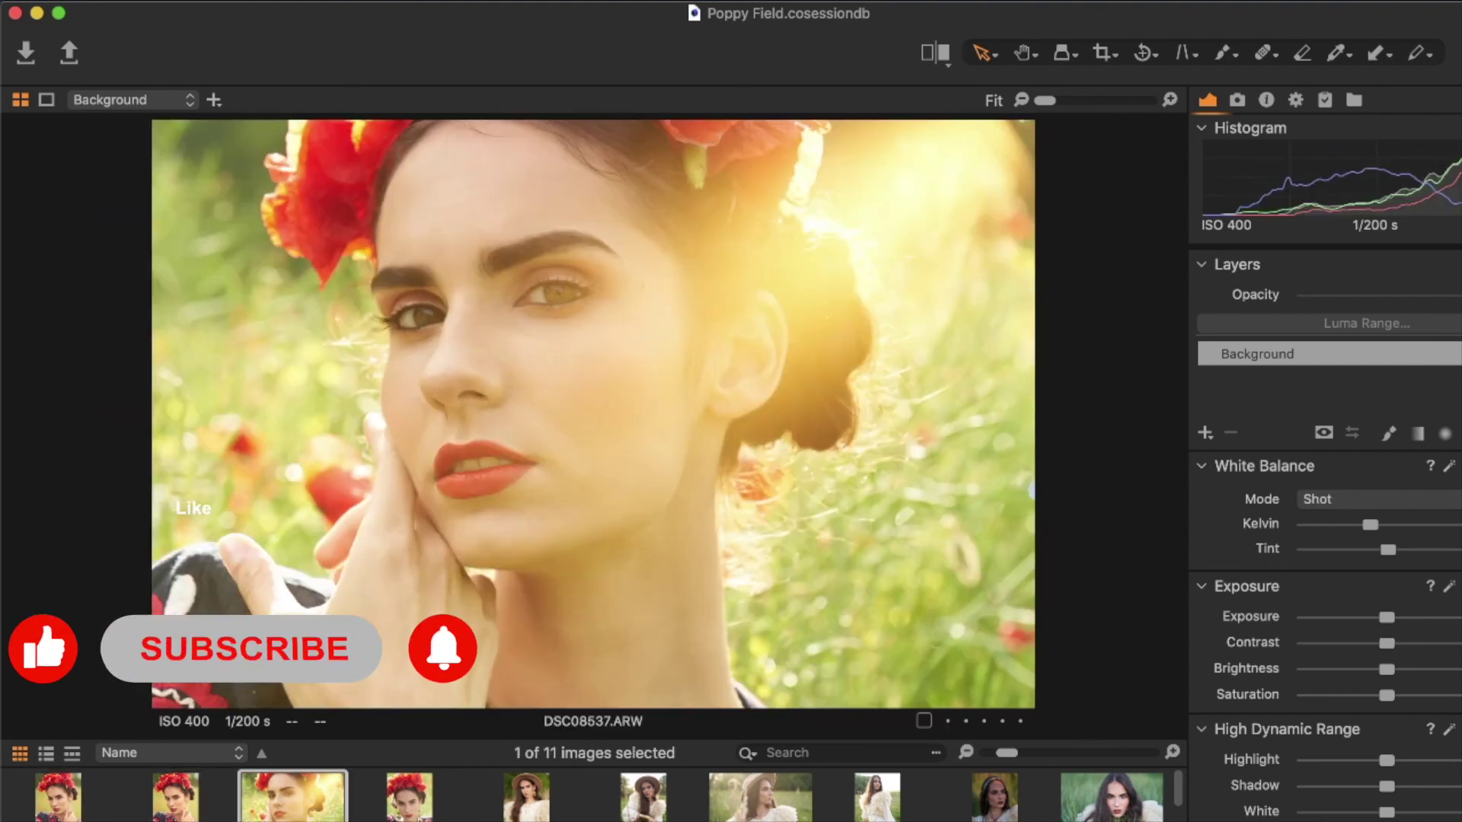
left_click(408, 796)
left_click(525, 796)
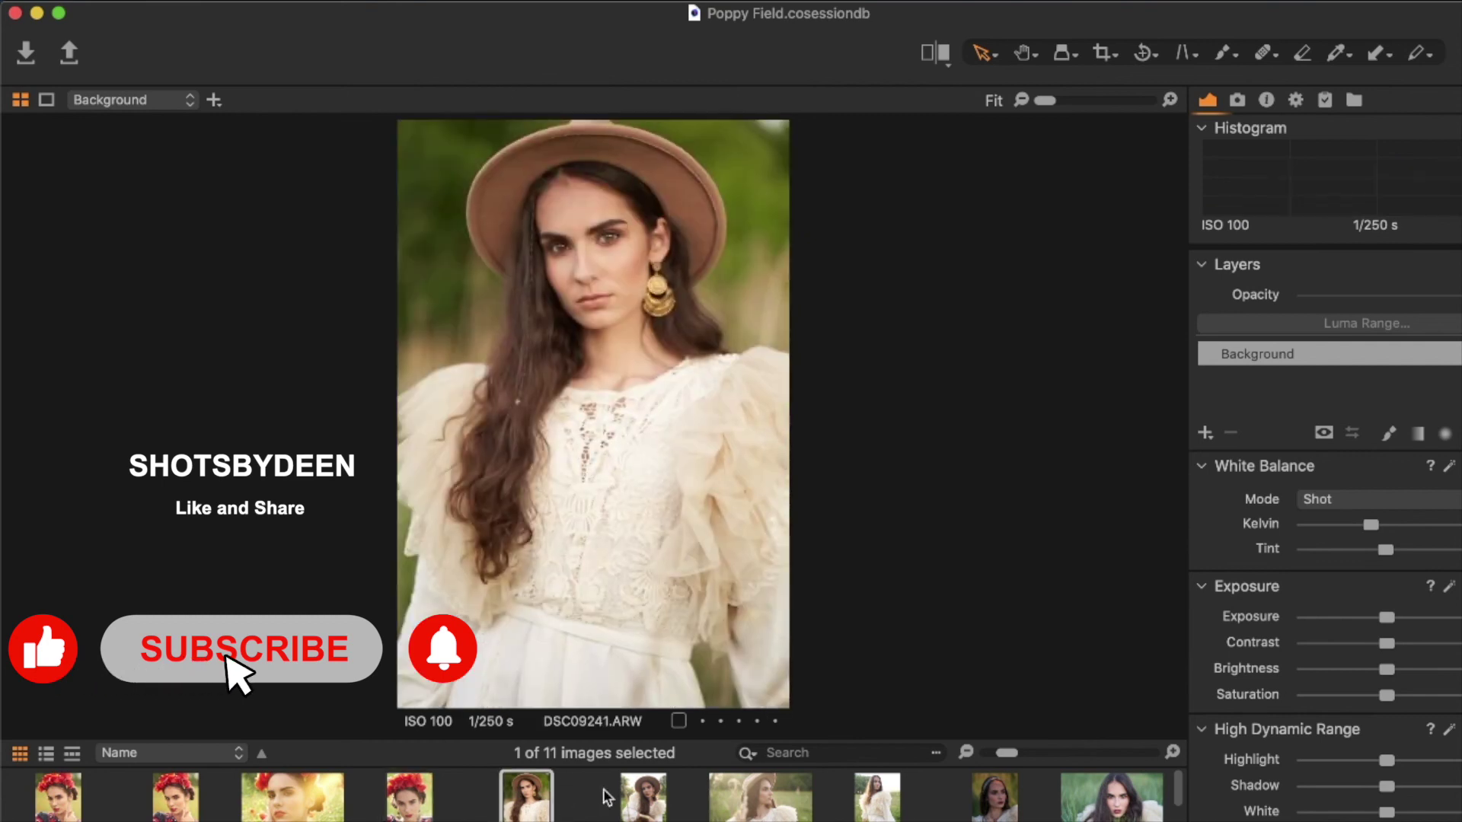
left_click(645, 805)
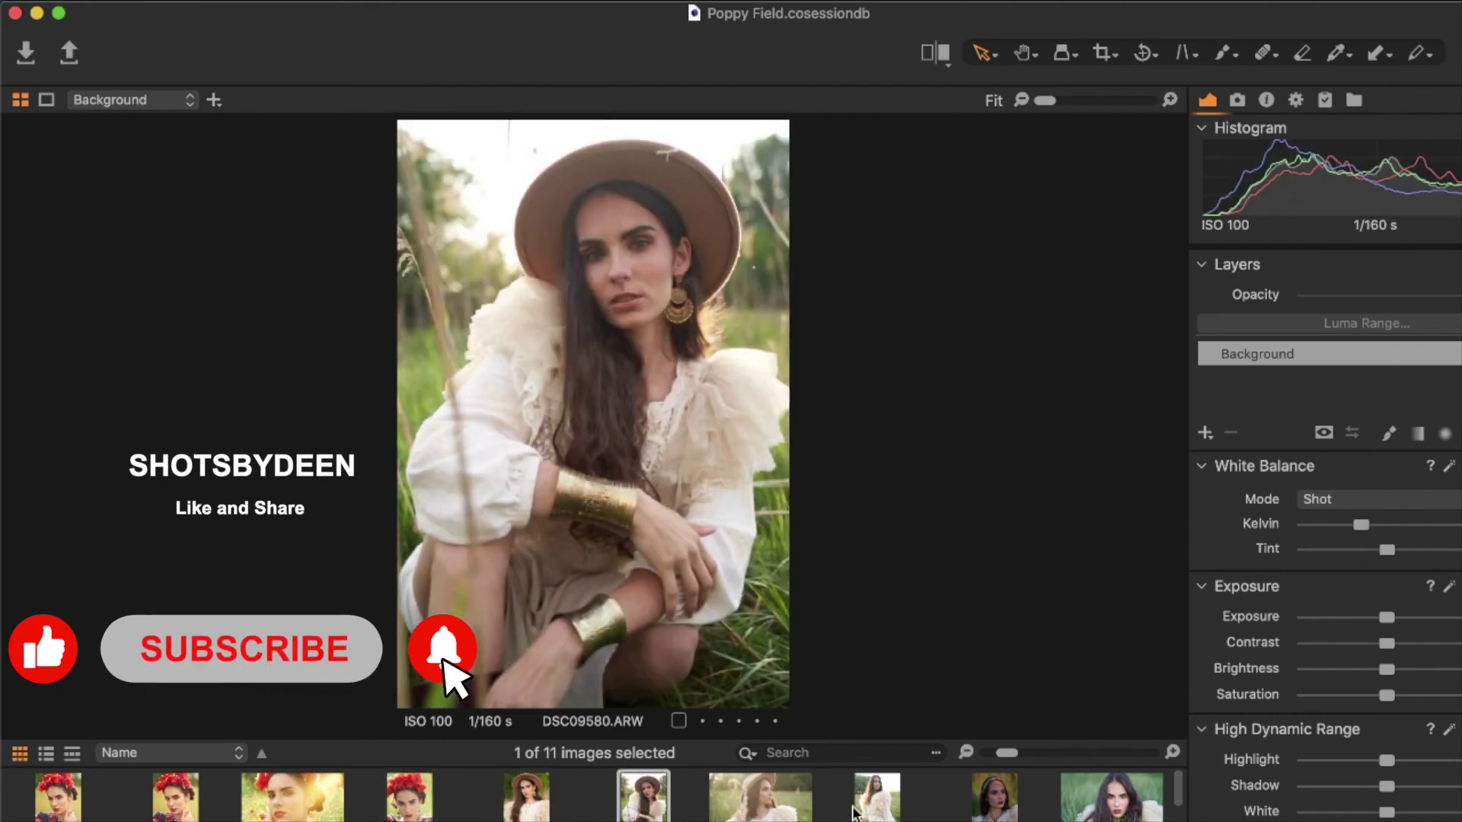
key("Right")
key("Right")
key("Left")
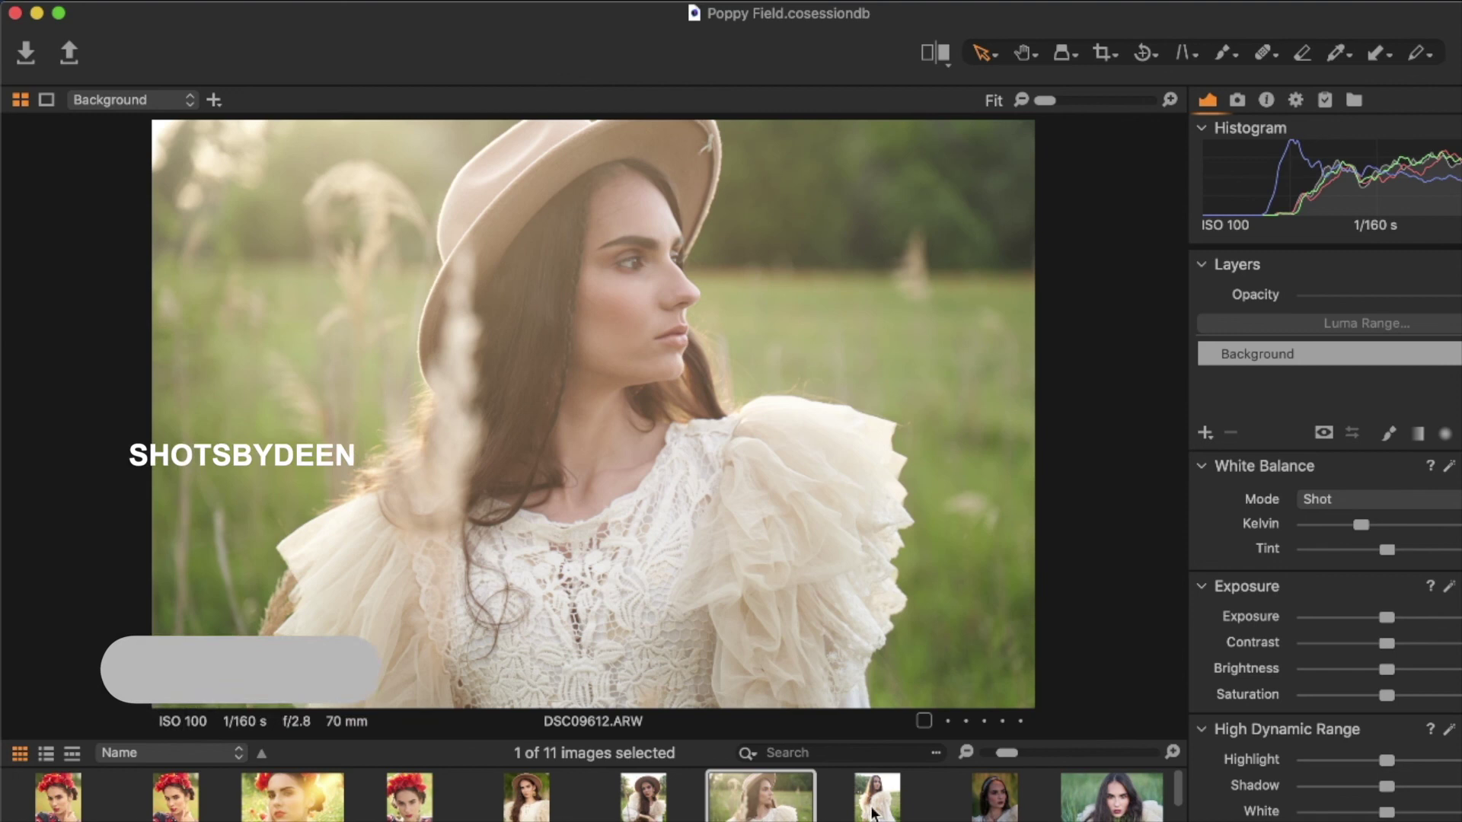
left_click(995, 797)
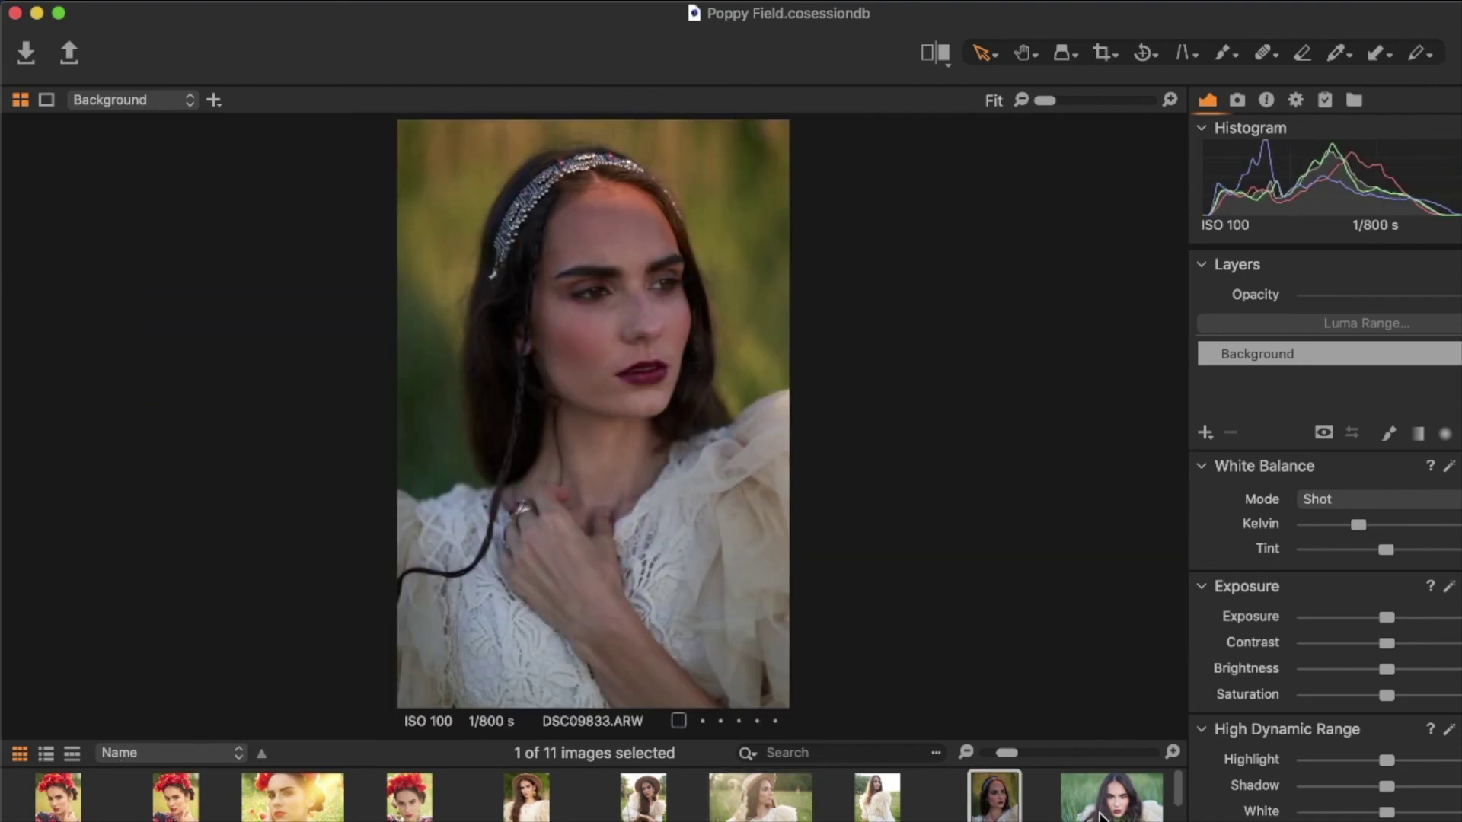
left_click(1122, 810)
left_click_drag(1183, 789, 1178, 792)
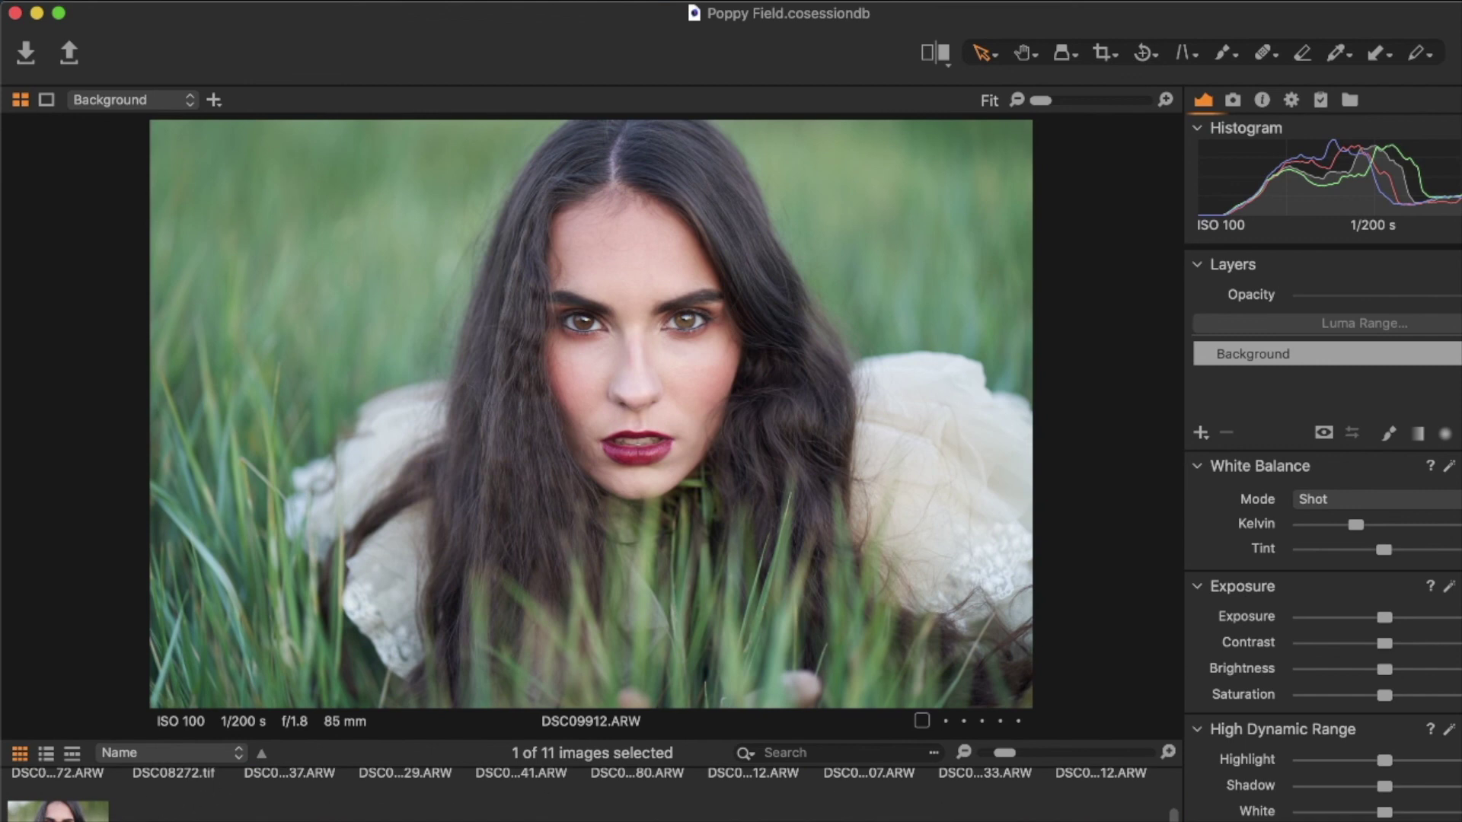
left_click(105, 806)
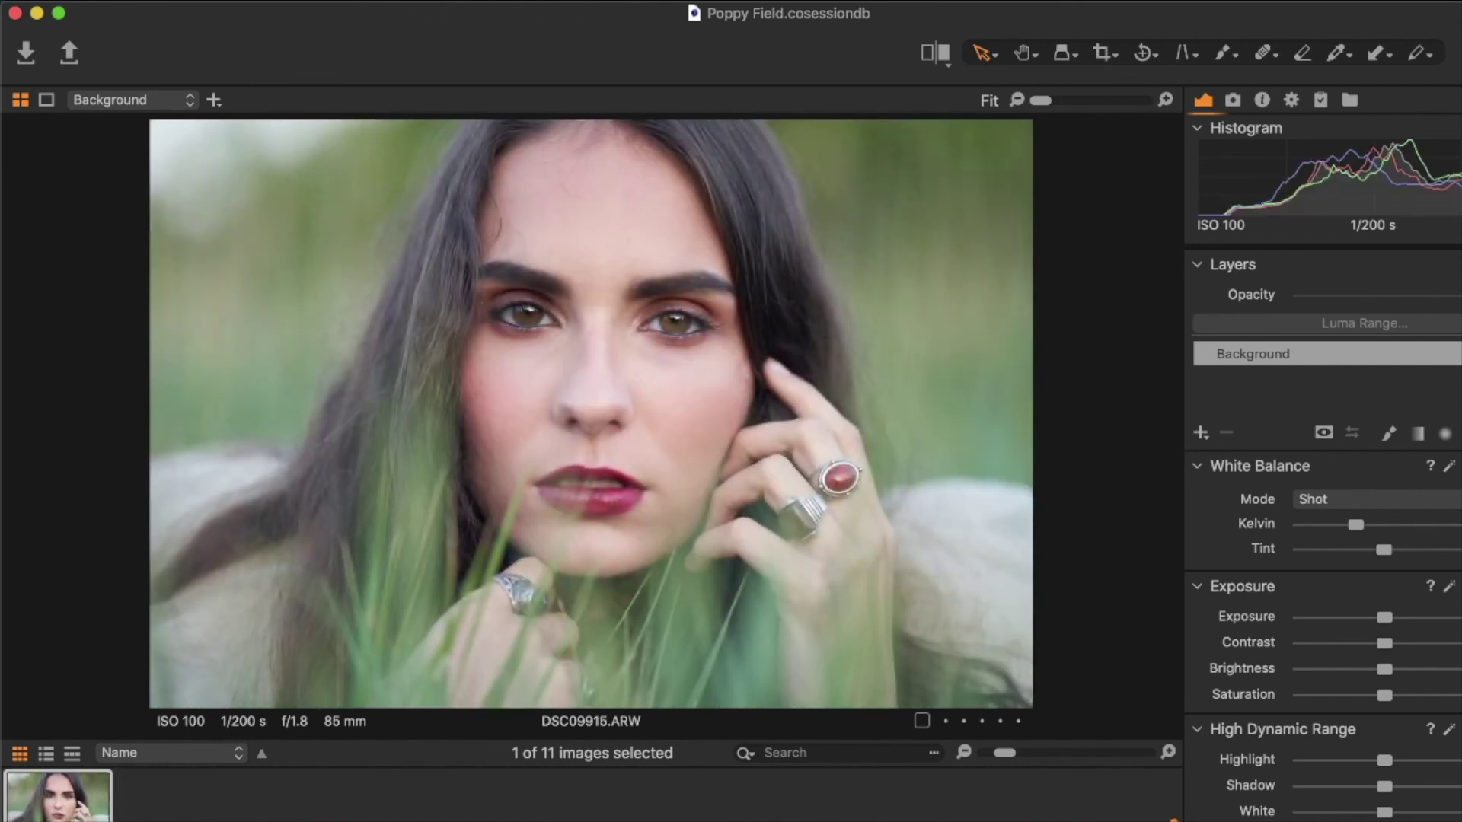
left_click(978, 803)
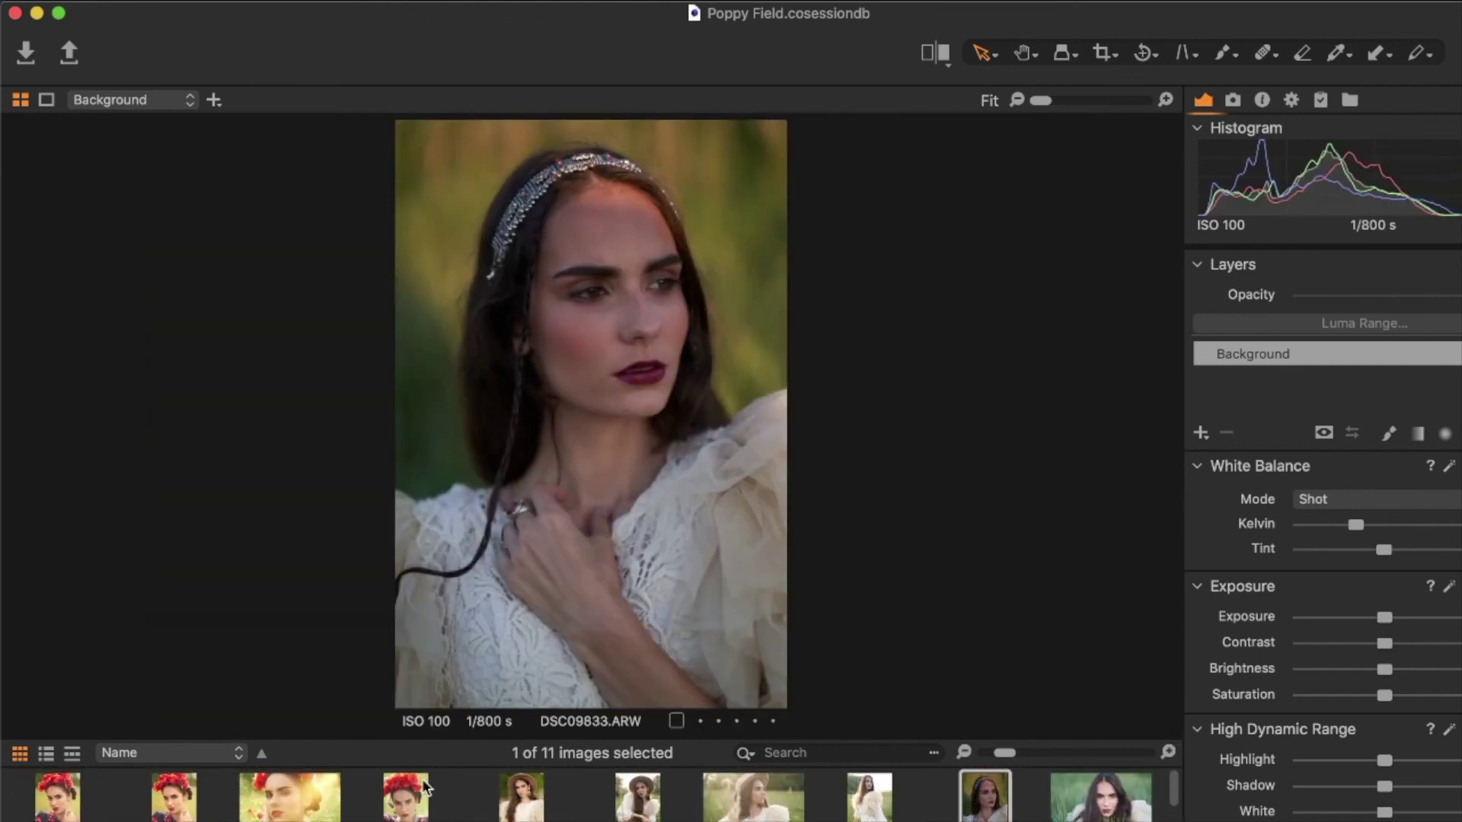
left_click(288, 809)
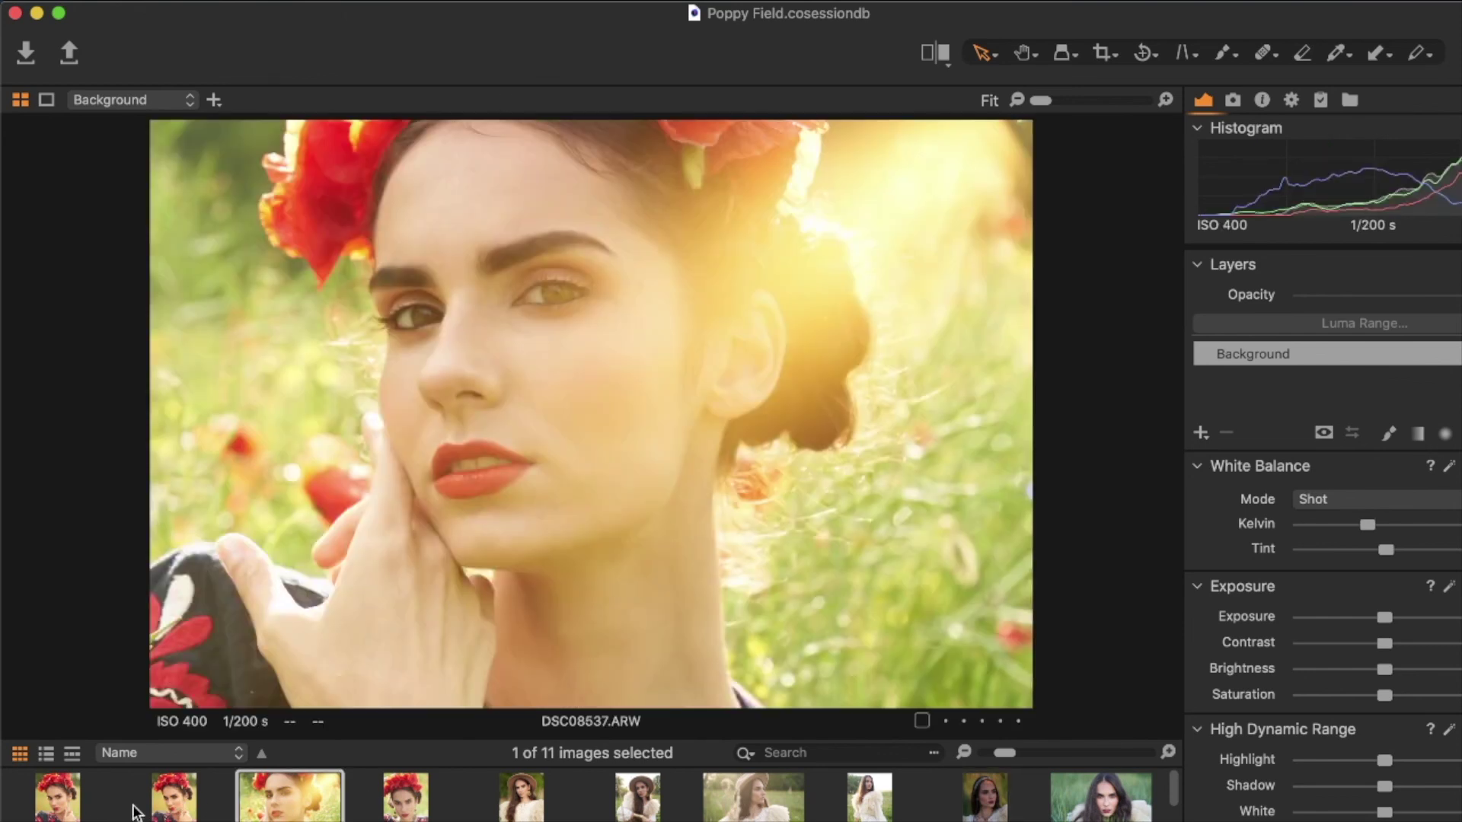
left_click(53, 810)
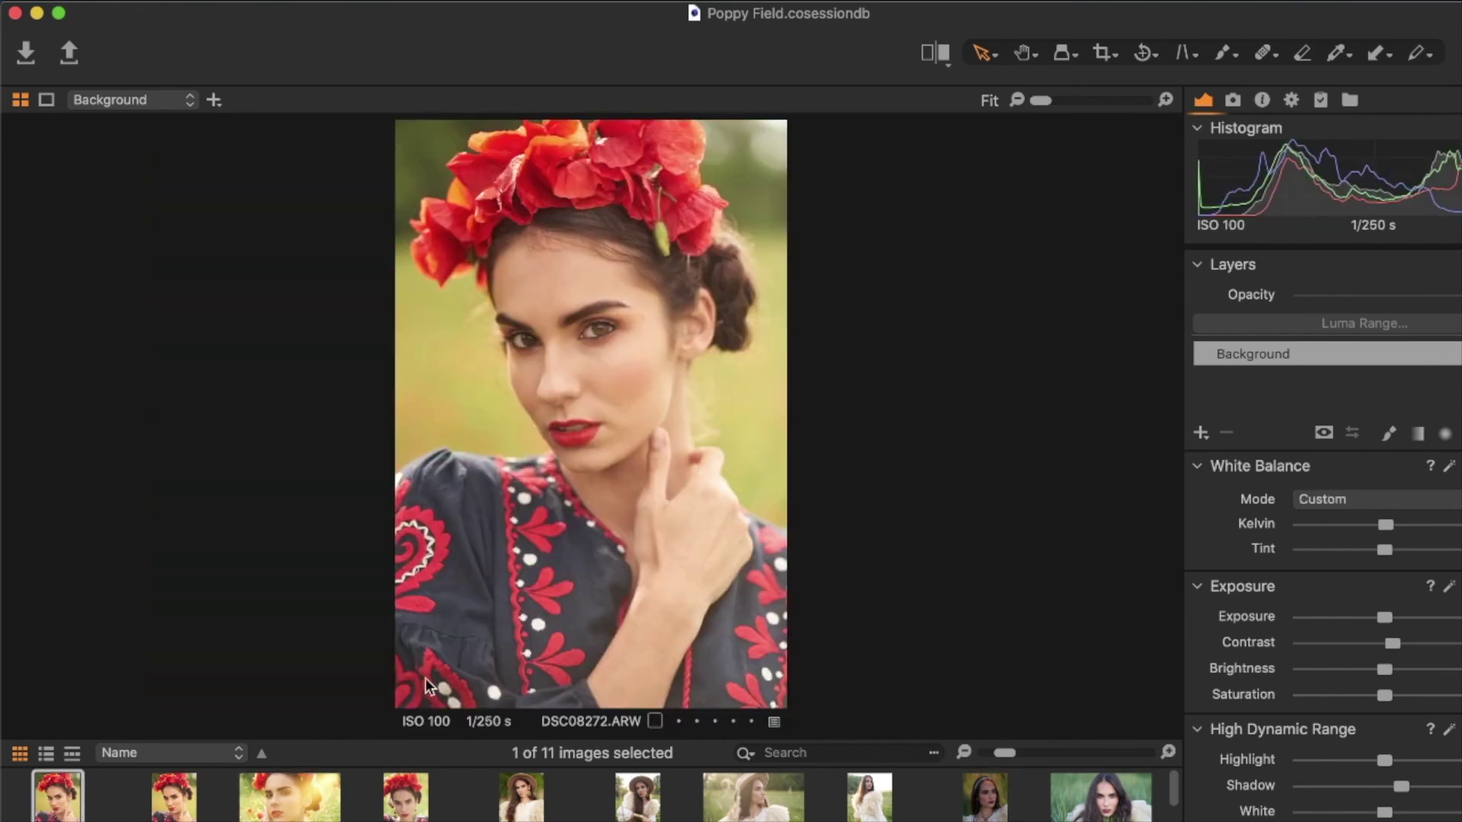